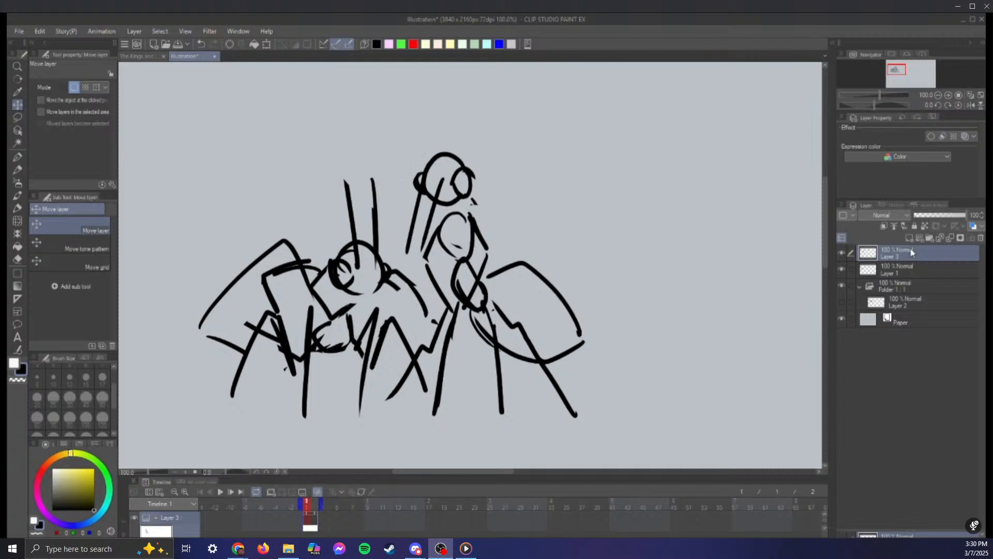
Move the upright ant sketch on Layer 3 to the right until it stands clear of the crouching ant
{"action": "key", "text": "shift+Right"}
{"action": "key", "text": "shift+Right"}
{"action": "key", "text": "shift+Right"}
{"action": "key", "text": "shift+Right"}
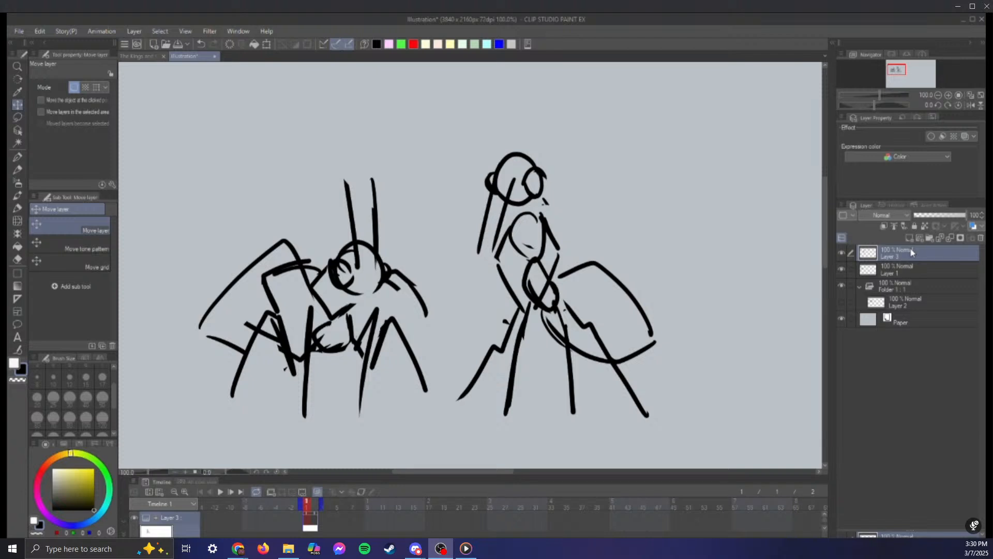
{"action": "key", "text": "shift+Right"}
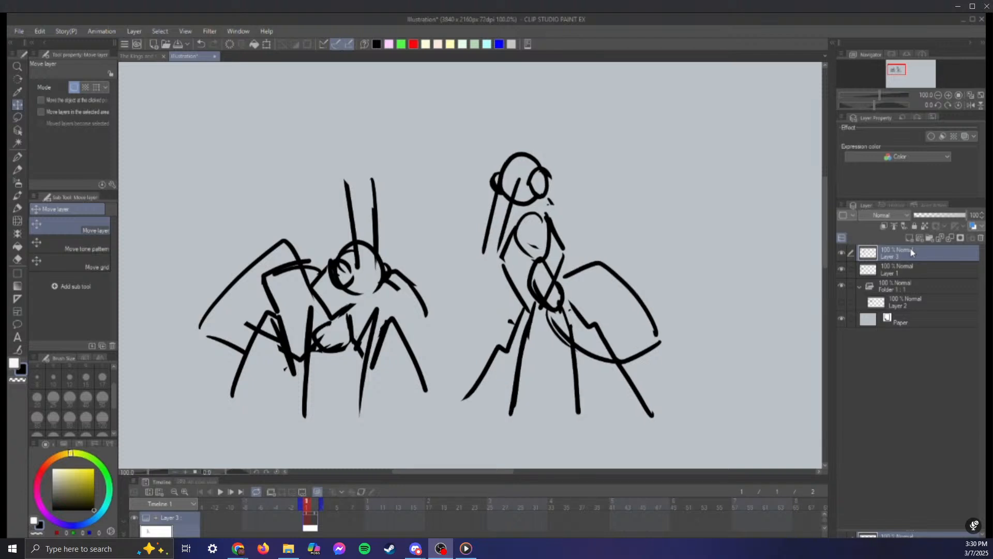
Merge the upright ant's layer into Layer 1 and move Layer 1 into Folder 1 below Layer 2
{"action": "left_click", "coordinate": [949, 239]}
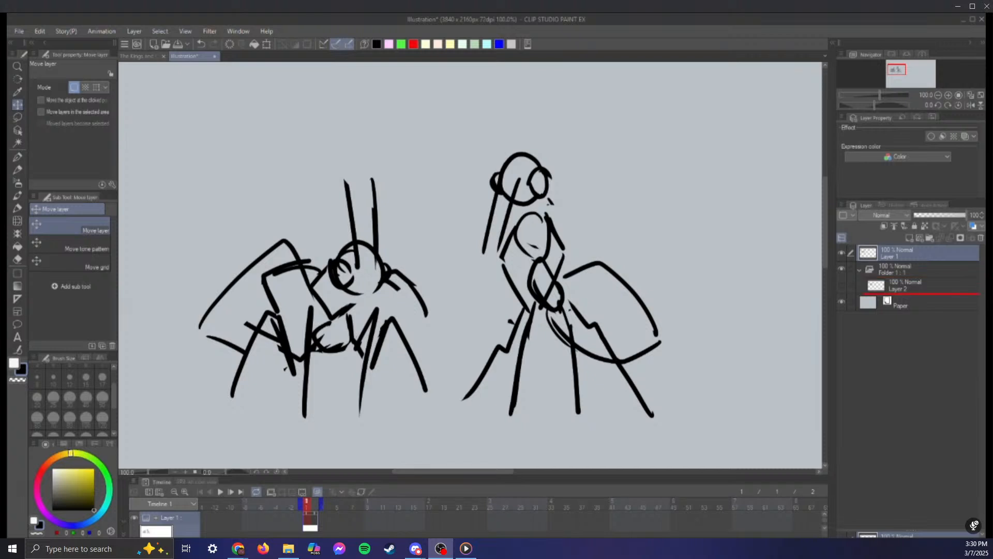
{"action": "left_click_drag", "start_coordinate": [918, 293], "coordinate": [919, 293]}
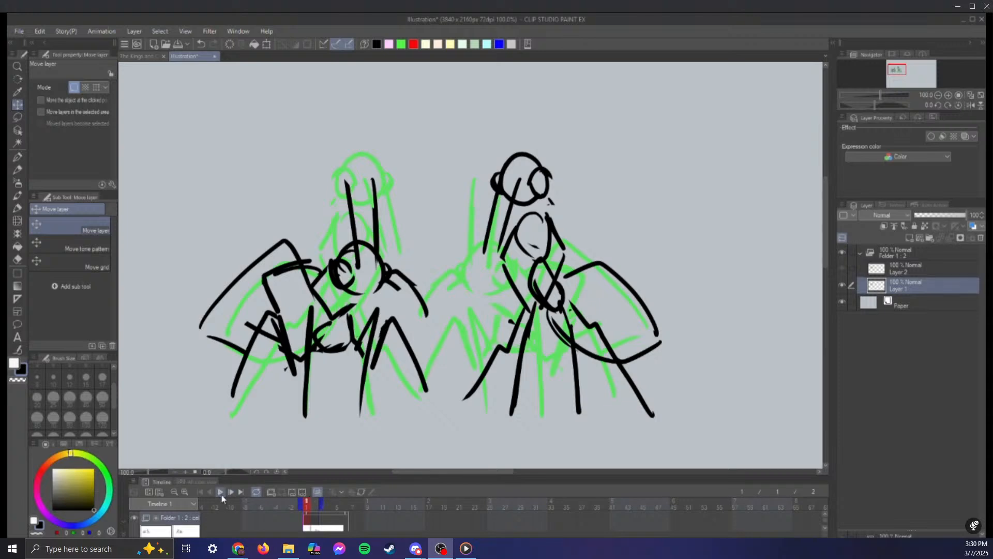
Play back the two-frame animation in Folder 1 repeatedly to compare the mirrored ant sketches, stopping between playbacks
{"action": "left_click", "coordinate": [220, 492]}
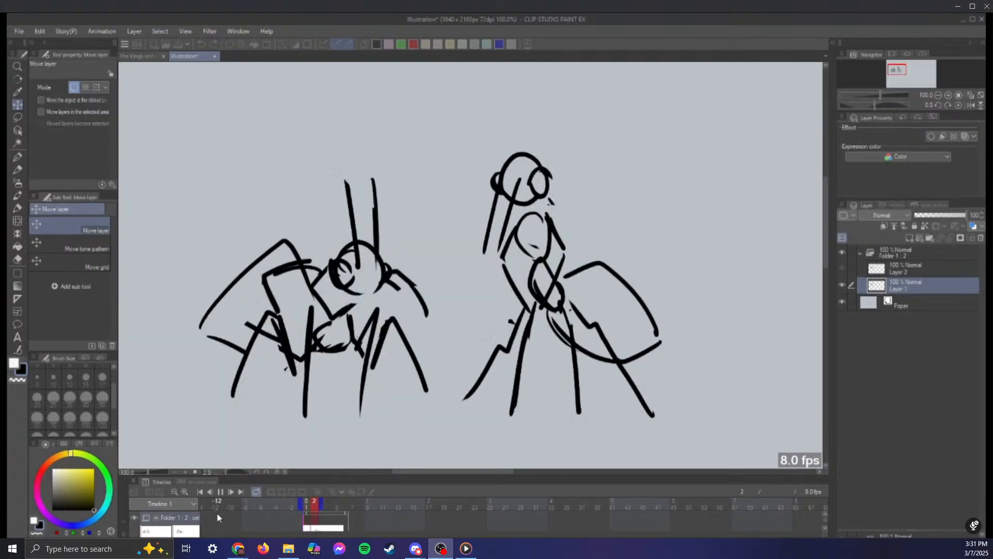
{"action": "left_click", "coordinate": [307, 527]}
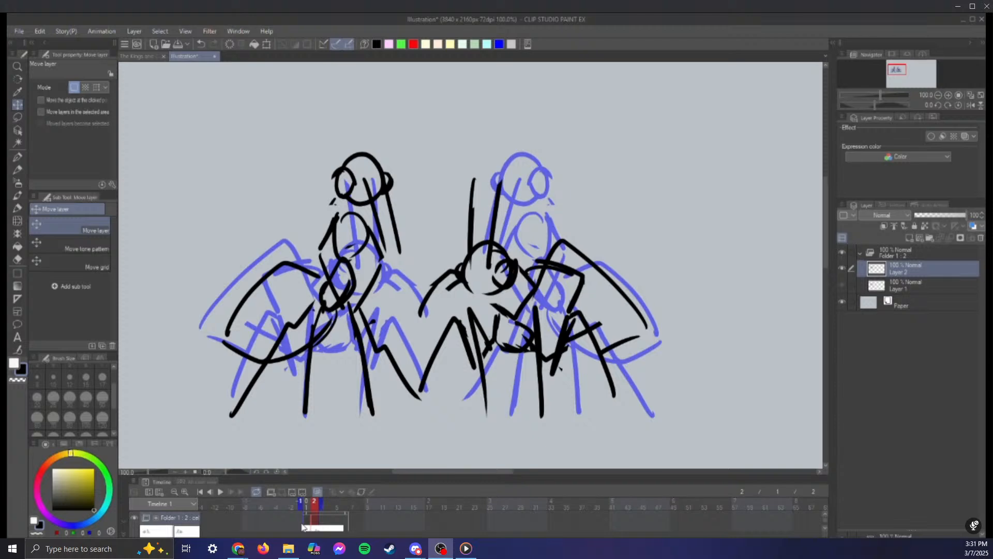
{"action": "key", "text": "space"}
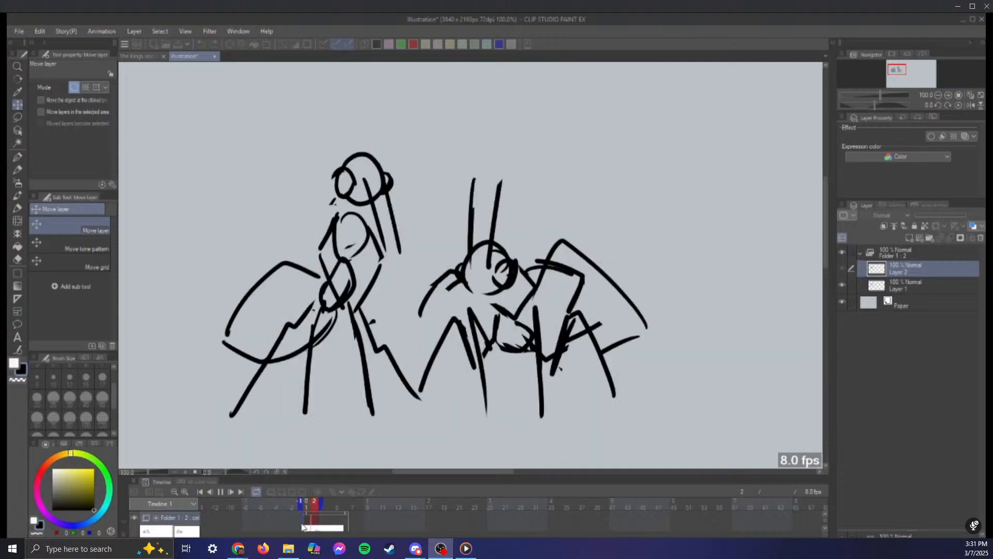
{"action": "key", "text": "space"}
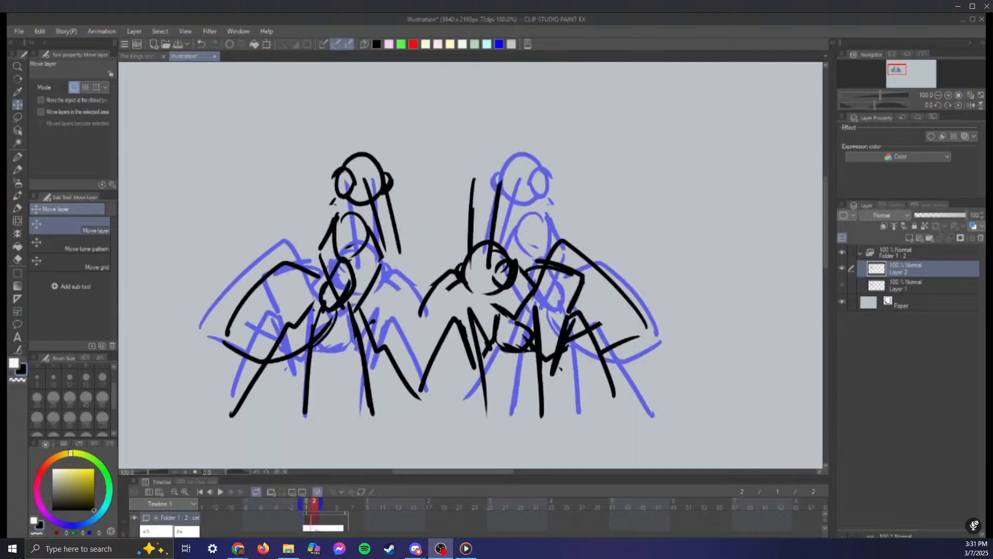
{"action": "key", "text": "space"}
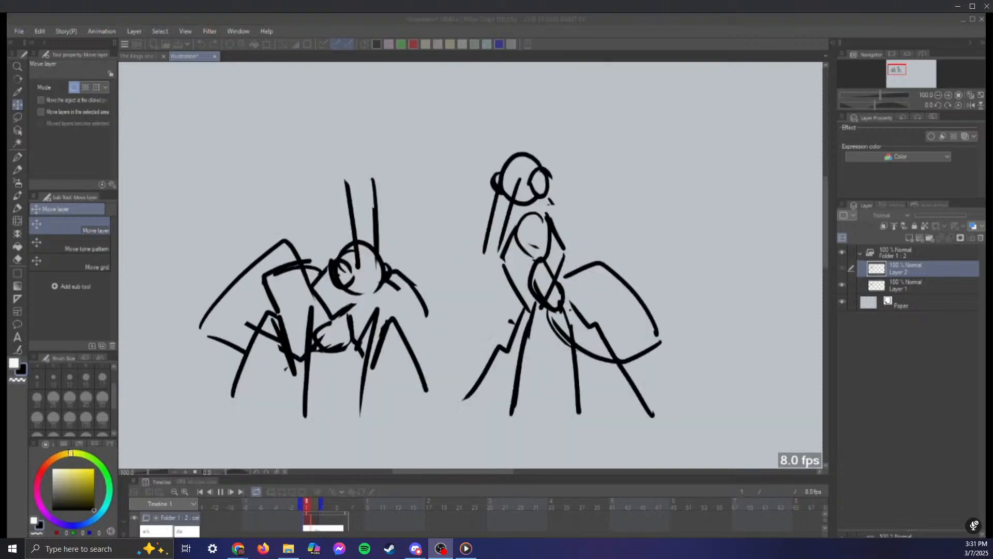
{"action": "left_click", "coordinate": [220, 492]}
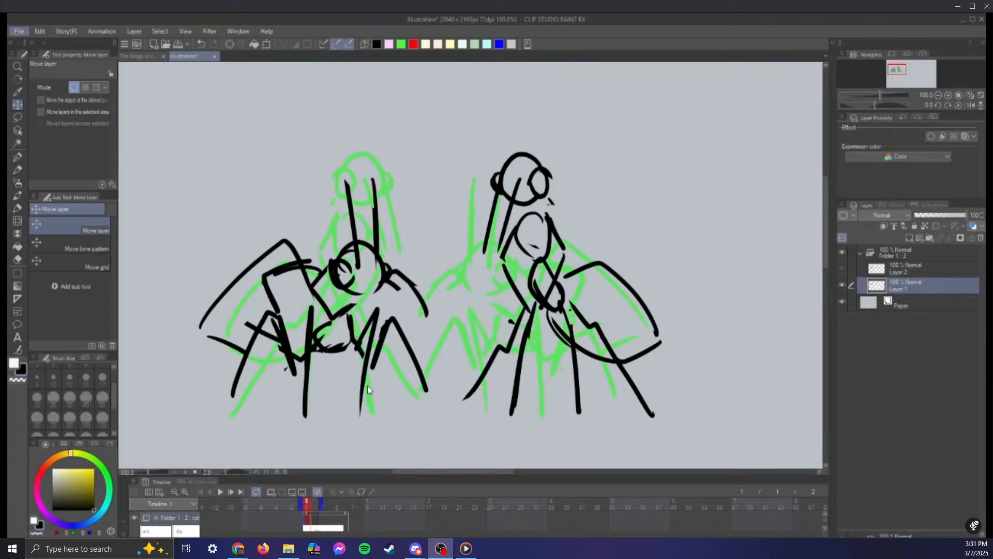
Collapse and hide Folder 1 and add a new raster layer above it for drawing with the G-pen
{"action": "left_click", "coordinate": [17, 157]}
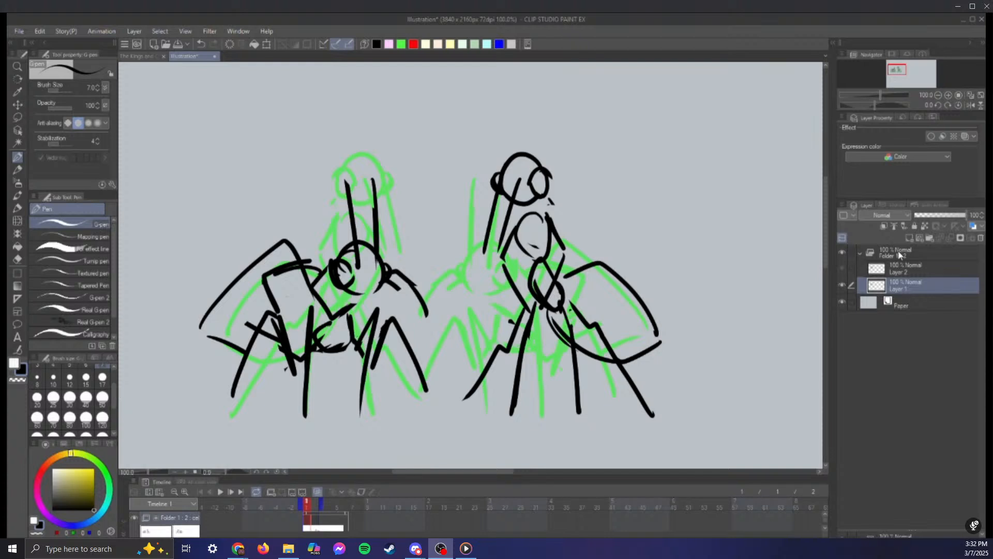
{"action": "left_click", "coordinate": [874, 252]}
{"action": "left_click", "coordinate": [860, 252]}
{"action": "left_click", "coordinate": [842, 253]}
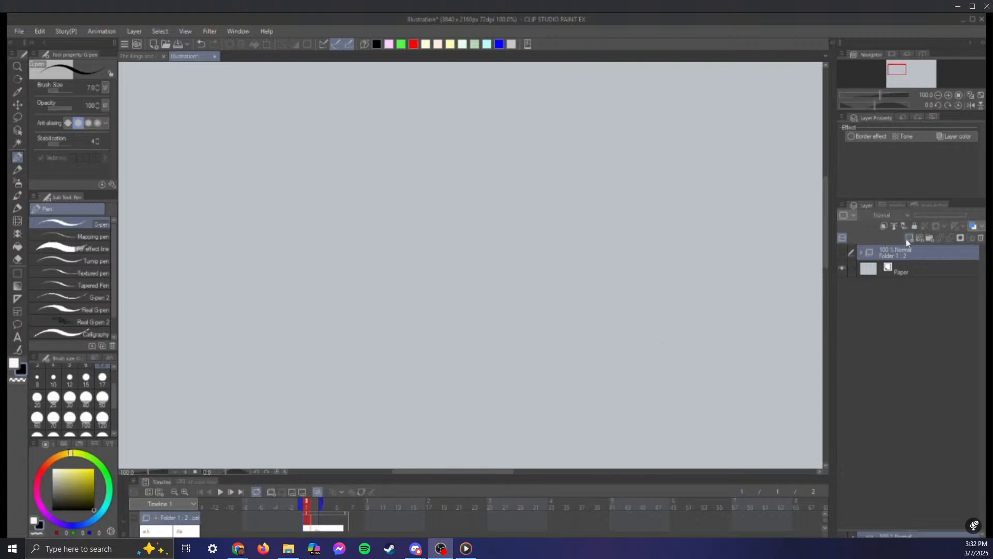
{"action": "left_click", "coordinate": [909, 237]}
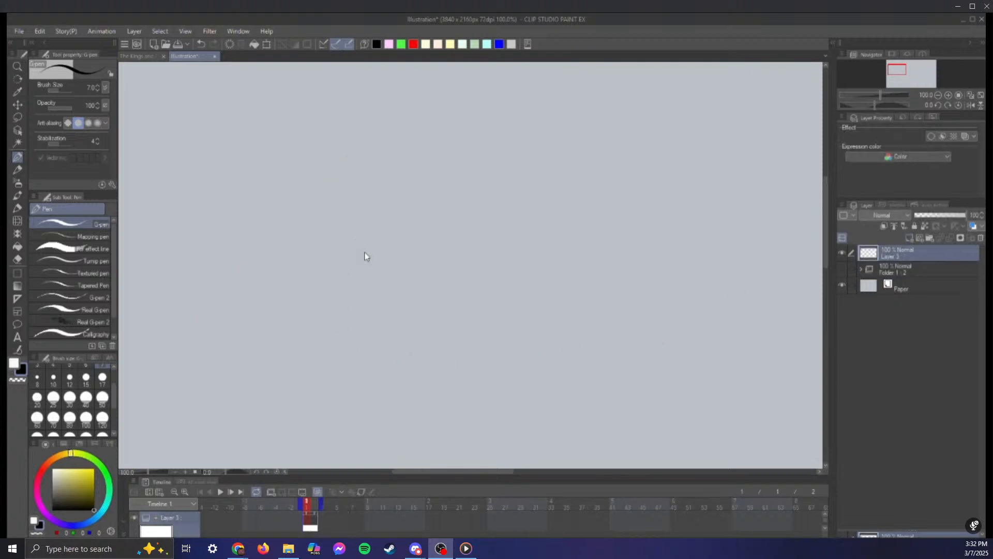
{"action": "key", "text": "ctrl+0"}
{"action": "left_click_drag", "start_coordinate": [369, 206], "coordinate": [346, 238]}
{"action": "key", "text": "ctrl+z"}
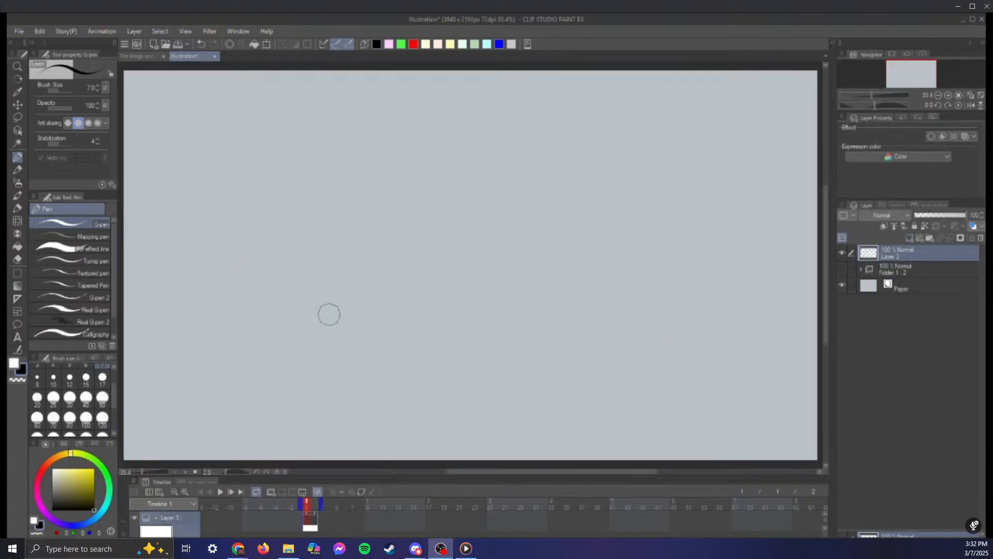
{"action": "mouse_move", "coordinate": [281, 188]}
{"action": "left_mouse_down"}
{"action": "mouse_move", "coordinate": [313, 137]}
{"action": "mouse_move", "coordinate": [278, 213]}
{"action": "left_mouse_up"}
{"action": "key", "text": "ctrl+z"}
{"action": "mouse_move", "coordinate": [321, 138]}
{"action": "left_mouse_down"}
{"action": "mouse_move", "coordinate": [277, 202]}
{"action": "mouse_move", "coordinate": [330, 182]}
{"action": "mouse_move", "coordinate": [346, 135]}
{"action": "mouse_move", "coordinate": [378, 126]}
{"action": "mouse_move", "coordinate": [329, 183]}
{"action": "left_mouse_up"}
{"action": "left_click_drag", "start_coordinate": [378, 129], "coordinate": [376, 239]}
{"action": "left_click_drag", "start_coordinate": [332, 177], "coordinate": [369, 269]}
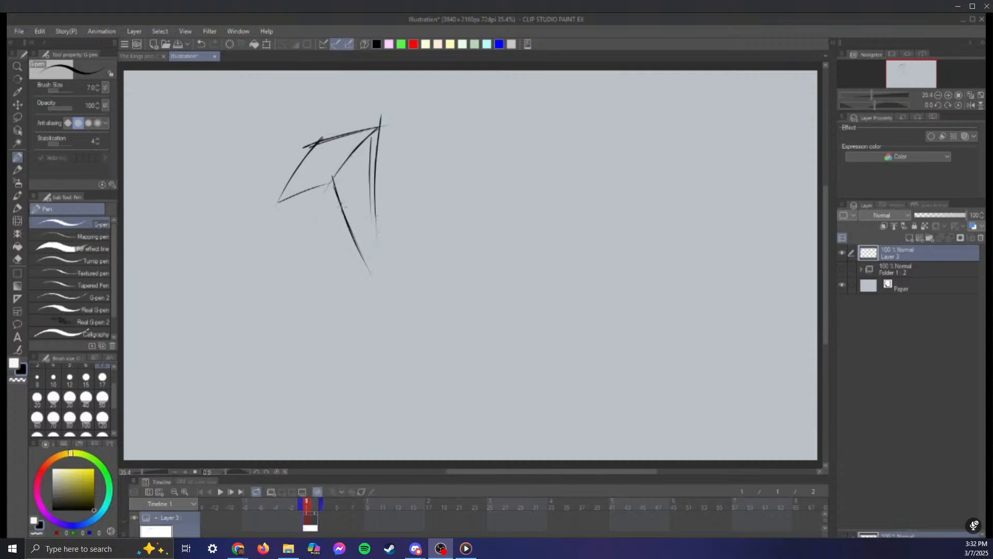
{"action": "mouse_move", "coordinate": [342, 206]}
{"action": "left_mouse_down"}
{"action": "mouse_move", "coordinate": [369, 275]}
{"action": "mouse_move", "coordinate": [363, 248]}
{"action": "mouse_move", "coordinate": [380, 250]}
{"action": "mouse_move", "coordinate": [370, 202]}
{"action": "left_mouse_up"}
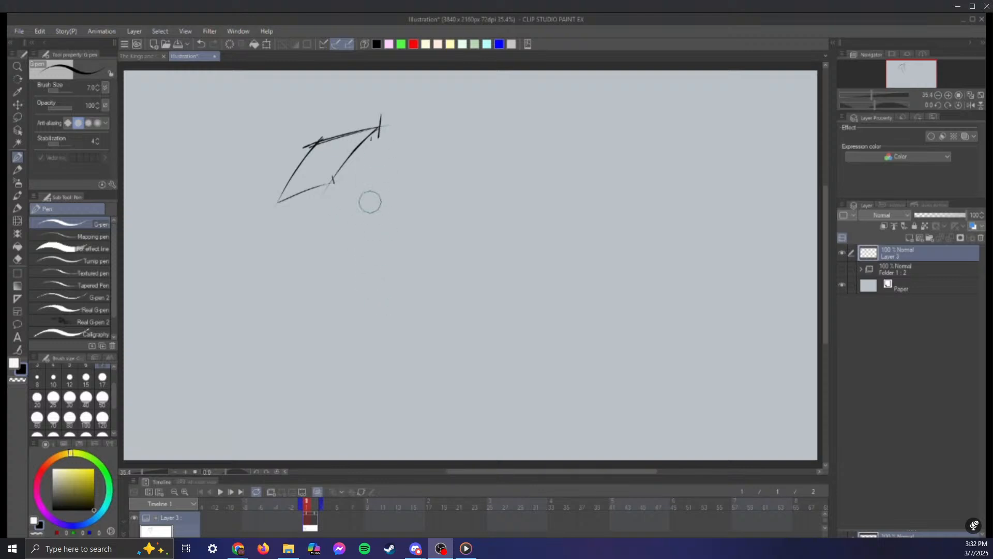
{"action": "left_click_drag", "start_coordinate": [381, 116], "coordinate": [383, 209]}
{"action": "left_click_drag", "start_coordinate": [329, 182], "coordinate": [347, 211]}
{"action": "mouse_move", "coordinate": [279, 205]}
{"action": "left_mouse_down"}
{"action": "mouse_move", "coordinate": [307, 243]}
{"action": "mouse_move", "coordinate": [334, 236]}
{"action": "left_mouse_up"}
{"action": "left_click_drag", "start_coordinate": [382, 189], "coordinate": [384, 233]}
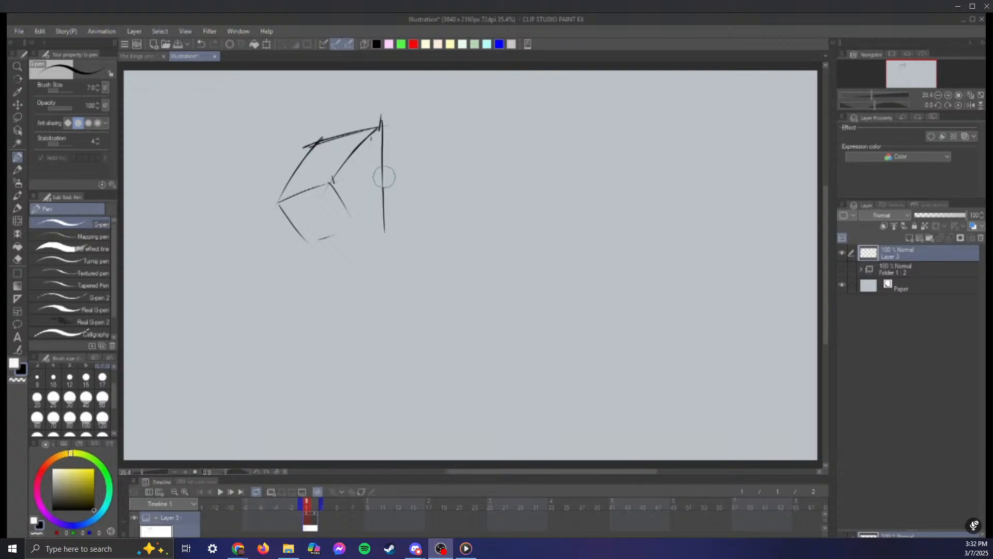
{"action": "mouse_move", "coordinate": [383, 178]}
{"action": "left_mouse_down"}
{"action": "mouse_move", "coordinate": [381, 250]}
{"action": "mouse_move", "coordinate": [339, 217]}
{"action": "mouse_move", "coordinate": [373, 117]}
{"action": "mouse_move", "coordinate": [401, 120]}
{"action": "left_mouse_up"}
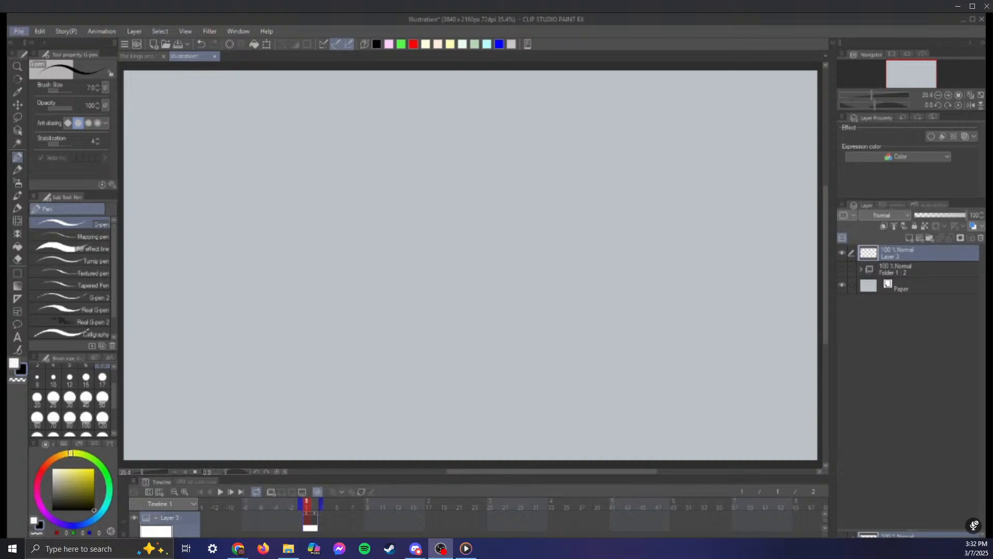
{"action": "left_click", "coordinate": [566, 216]}
{"action": "mouse_move", "coordinate": [307, 182]}
{"action": "left_mouse_down"}
{"action": "mouse_move", "coordinate": [286, 209]}
{"action": "mouse_move", "coordinate": [297, 224]}
{"action": "left_mouse_up"}
{"action": "mouse_move", "coordinate": [307, 184]}
{"action": "left_mouse_down"}
{"action": "mouse_move", "coordinate": [331, 186]}
{"action": "mouse_move", "coordinate": [343, 206]}
{"action": "mouse_move", "coordinate": [297, 236]}
{"action": "left_mouse_up"}
{"action": "left_click_drag", "start_coordinate": [298, 237], "coordinate": [313, 242]}
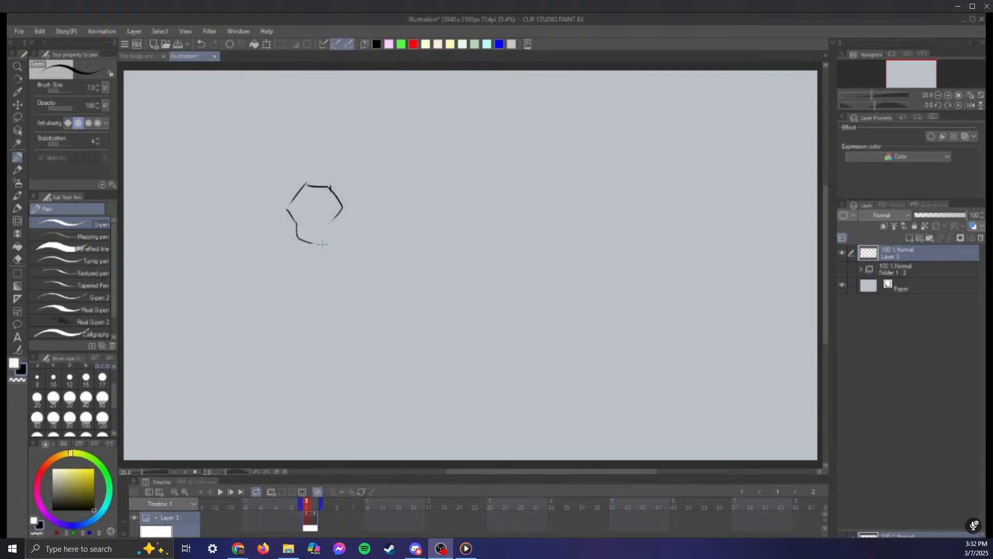
{"action": "left_click_drag", "start_coordinate": [343, 208], "coordinate": [317, 242]}
{"action": "mouse_move", "coordinate": [309, 186]}
{"action": "left_mouse_down"}
{"action": "mouse_move", "coordinate": [339, 193]}
{"action": "mouse_move", "coordinate": [328, 200]}
{"action": "left_mouse_up"}
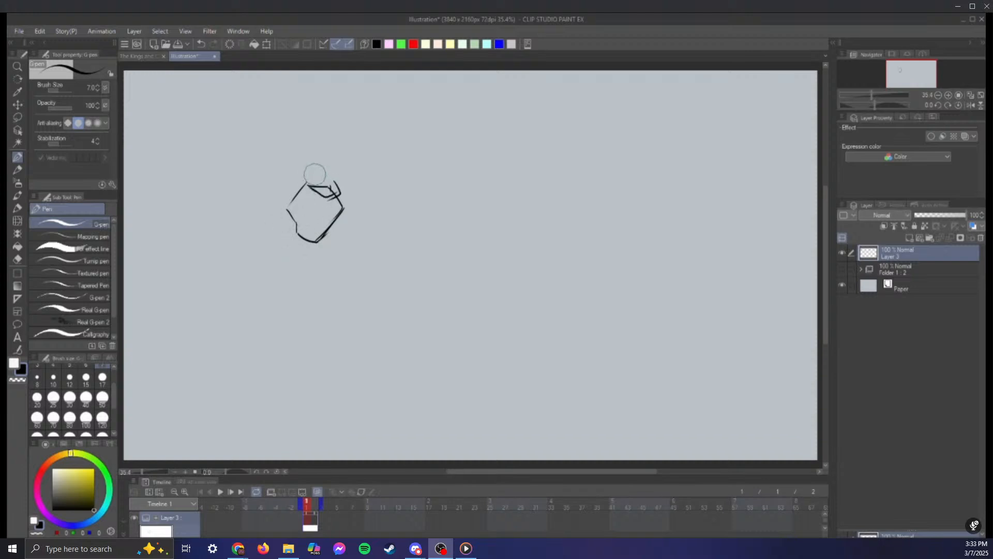
{"action": "key", "text": "ctrl+z"}
{"action": "key", "text": "Delete"}
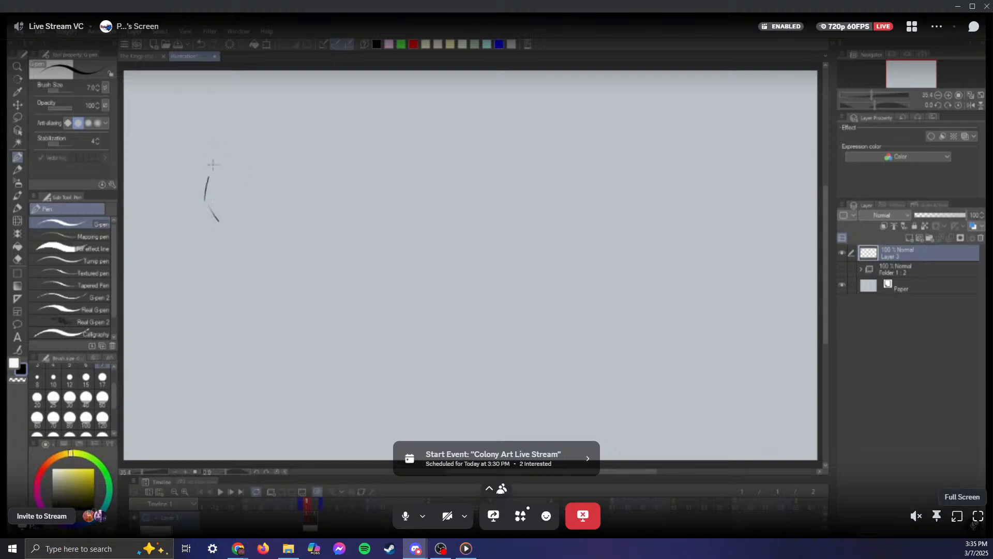
Sketch the small insect head's jaw and outer contour on Layer 3, with slanted lines along its left side
{"action": "left_click", "coordinate": [978, 515]}
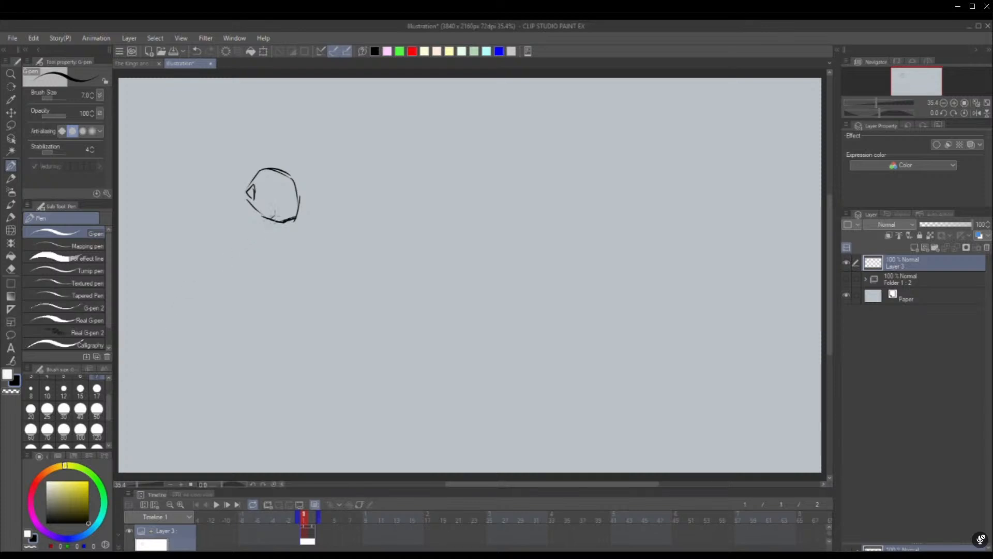
{"action": "mouse_move", "coordinate": [283, 223]}
{"action": "left_mouse_down"}
{"action": "mouse_move", "coordinate": [275, 226]}
{"action": "mouse_move", "coordinate": [286, 216]}
{"action": "mouse_move", "coordinate": [275, 222]}
{"action": "mouse_move", "coordinate": [289, 225]}
{"action": "left_mouse_up"}
{"action": "left_click_drag", "start_coordinate": [285, 171], "coordinate": [282, 183]}
{"action": "left_click_drag", "start_coordinate": [224, 204], "coordinate": [250, 172]}
{"action": "mouse_move", "coordinate": [225, 204]}
{"action": "left_mouse_down"}
{"action": "mouse_move", "coordinate": [261, 156]}
{"action": "mouse_move", "coordinate": [285, 162]}
{"action": "mouse_move", "coordinate": [298, 183]}
{"action": "mouse_move", "coordinate": [300, 217]}
{"action": "left_mouse_up"}
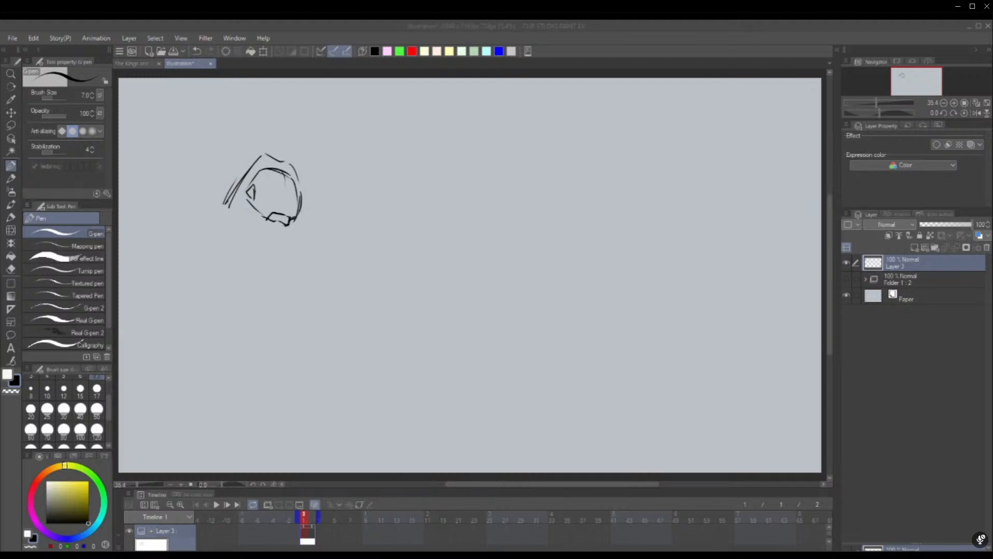
Copy the Folder 6 Copy layer folder from the mantis illustration into the Illustration canvas and make it visible
{"action": "left_click", "coordinate": [550, 138]}
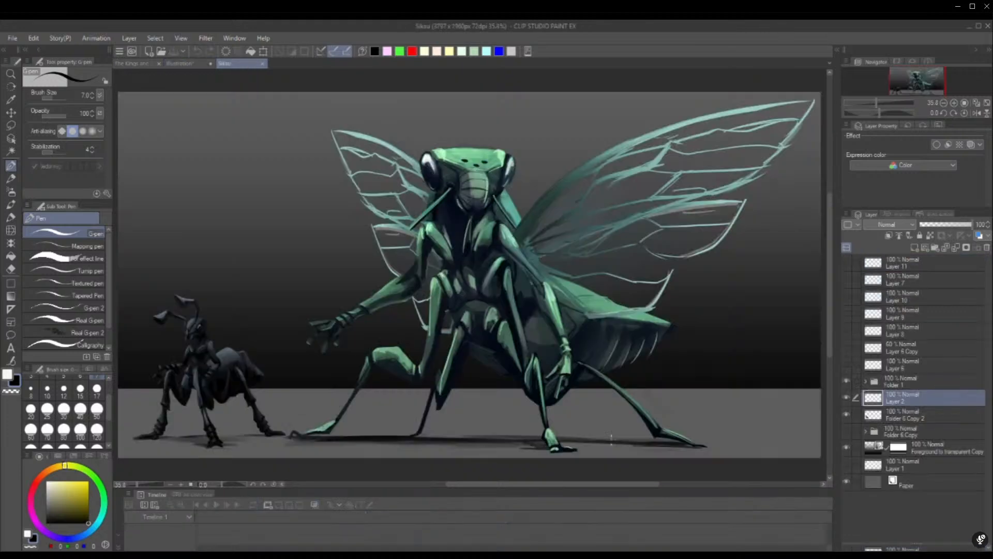
{"action": "left_click", "coordinate": [846, 432]}
{"action": "left_click", "coordinate": [847, 432]}
{"action": "left_click", "coordinate": [895, 433]}
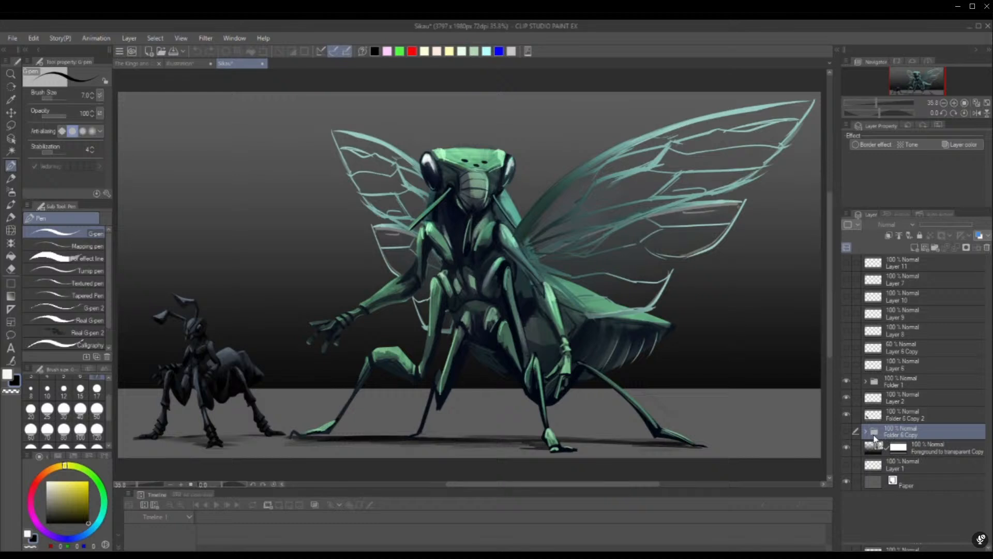
{"action": "left_click", "coordinate": [197, 63]}
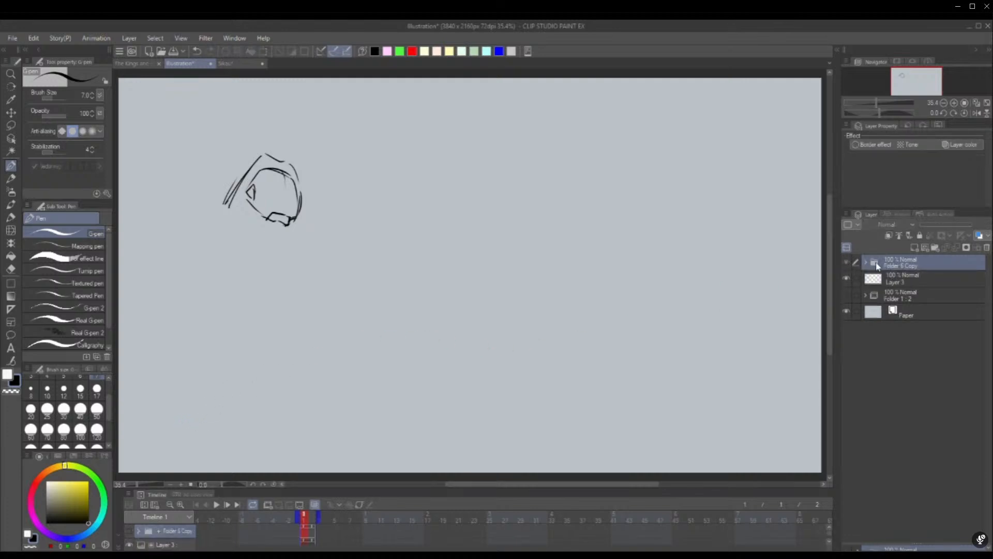
{"action": "left_click", "coordinate": [846, 262]}
Move the painted ant in Folder 6 Copy down and right so it fits the canvas clear of the head sketch
{"action": "left_click", "coordinate": [11, 113]}
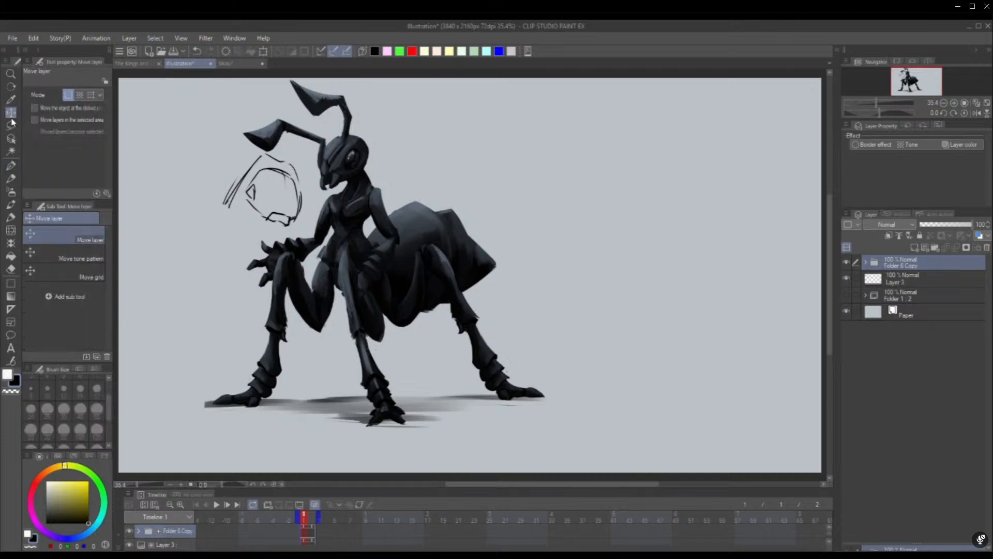
{"action": "key", "text": "Down"}
{"action": "key", "text": "Down"}
{"action": "key", "text": "Down"}
{"action": "key", "text": "Down"}
{"action": "key", "text": "Down"}
{"action": "key", "text": "Down"}
{"action": "key", "text": "Down"}
{"action": "key", "text": "Down"}
{"action": "key", "text": "Down"}
{"action": "key", "text": "Down"}
{"action": "key", "text": "Down"}
{"action": "key", "text": "Down"}
{"action": "key", "text": "Down"}
{"action": "key", "text": "Down"}
{"action": "key", "text": "Down"}
{"action": "key", "text": "Down"}
{"action": "key", "text": "Down"}
{"action": "key", "text": "Down"}
{"action": "key", "text": "Down"}
{"action": "key", "text": "Down"}
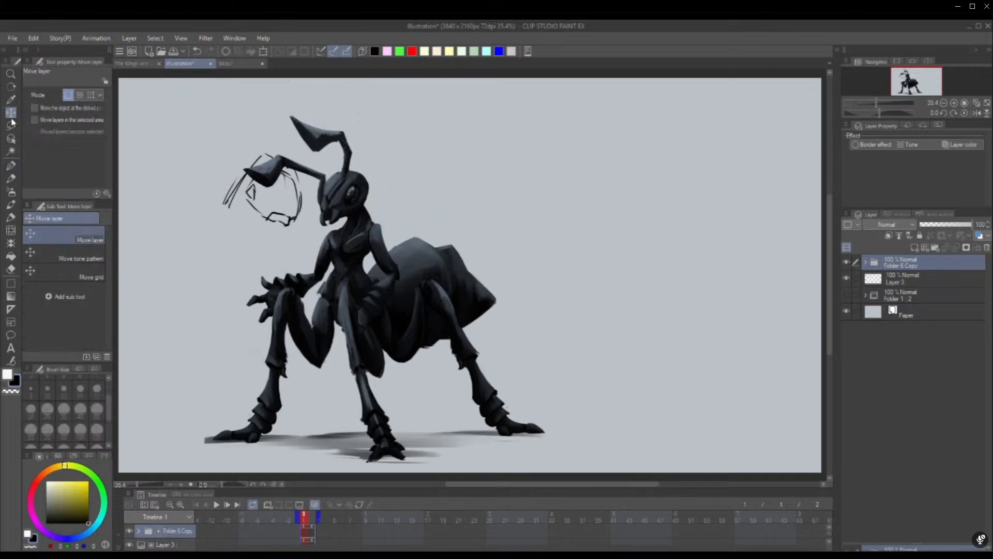
{"action": "key", "text": "Right"}
{"action": "key", "text": "Right"}
{"action": "key", "text": "Right"}
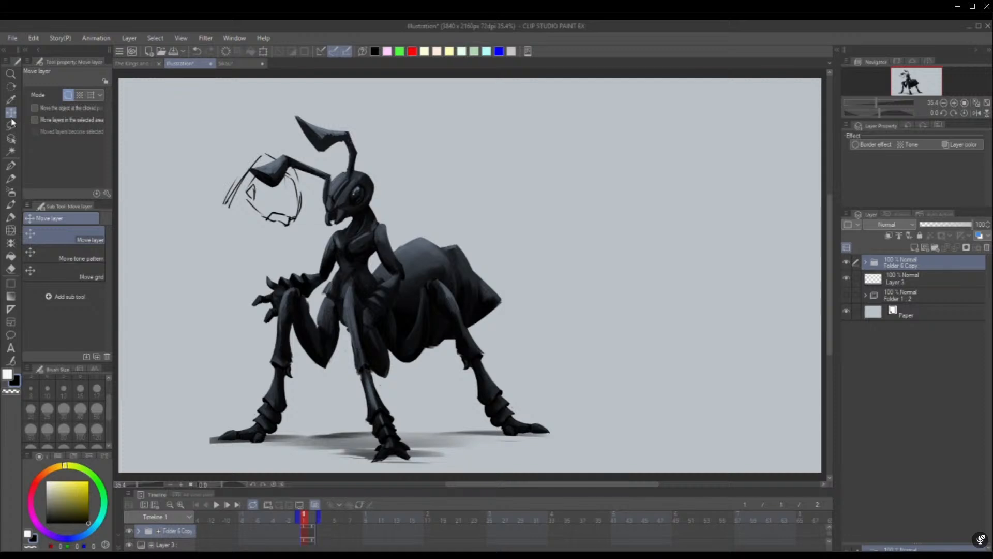
{"action": "key", "text": "Right"}
{"action": "key", "text": "Right"}
{"action": "key", "text": "Right"}
{"action": "key", "text": "Right"}
{"action": "key", "text": "Right"}
{"action": "key", "text": "Right"}
{"action": "key", "text": "Right"}
{"action": "key", "text": "Right"}
{"action": "key", "text": "Right"}
{"action": "key", "text": "Right"}
{"action": "key", "text": "Right"}
{"action": "key", "text": "Right"}
{"action": "key", "text": "Right"}
{"action": "key", "text": "Right"}
{"action": "key", "text": "Right"}
{"action": "key", "text": "Right"}
{"action": "key", "text": "Right"}
{"action": "key", "text": "Right"}
{"action": "key", "text": "Right"}
{"action": "key", "text": "Right"}
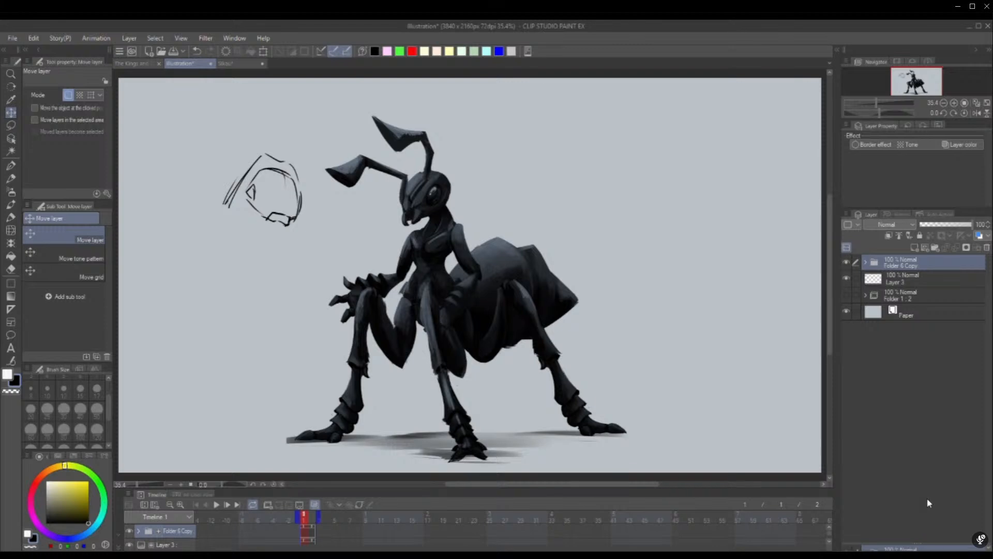
Merge Folder 6 Copy into a single layer and shift the painted ant further right, leaving sketching room beside it
{"action": "key", "text": "ctrl+shift+e"}
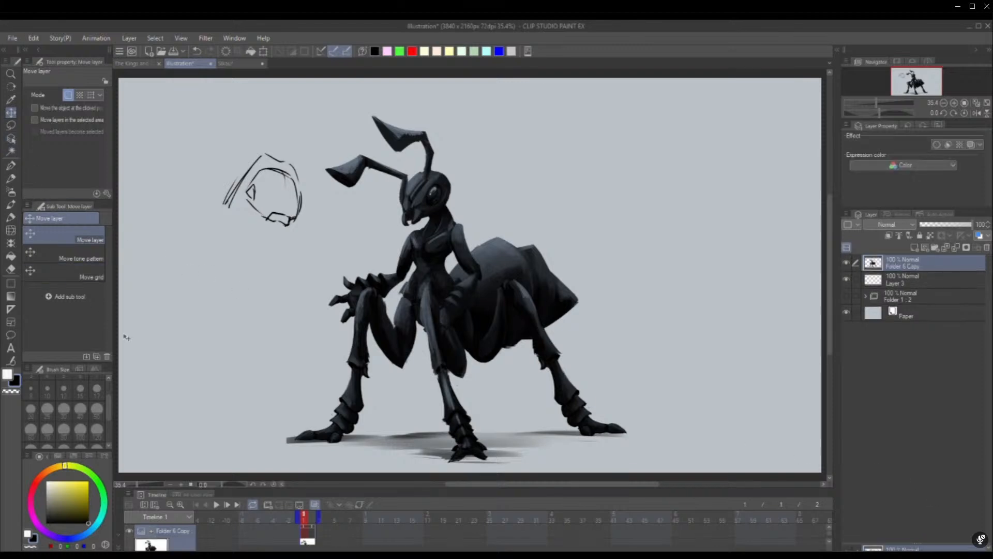
{"action": "key", "text": "Right"}
{"action": "key", "text": "Right"}
{"action": "key", "text": "Right"}
{"action": "key", "text": "shift+Right"}
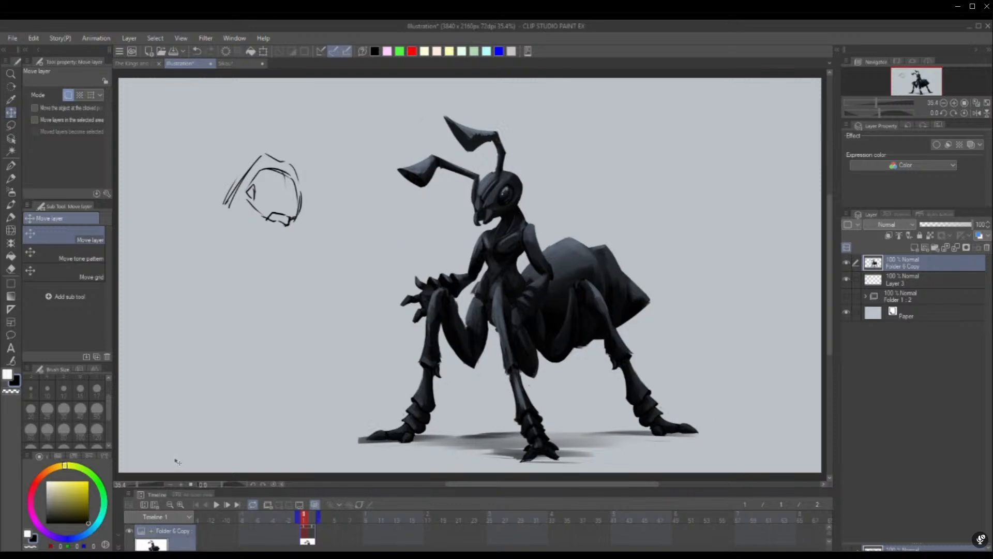
{"action": "key", "text": "shift+Right"}
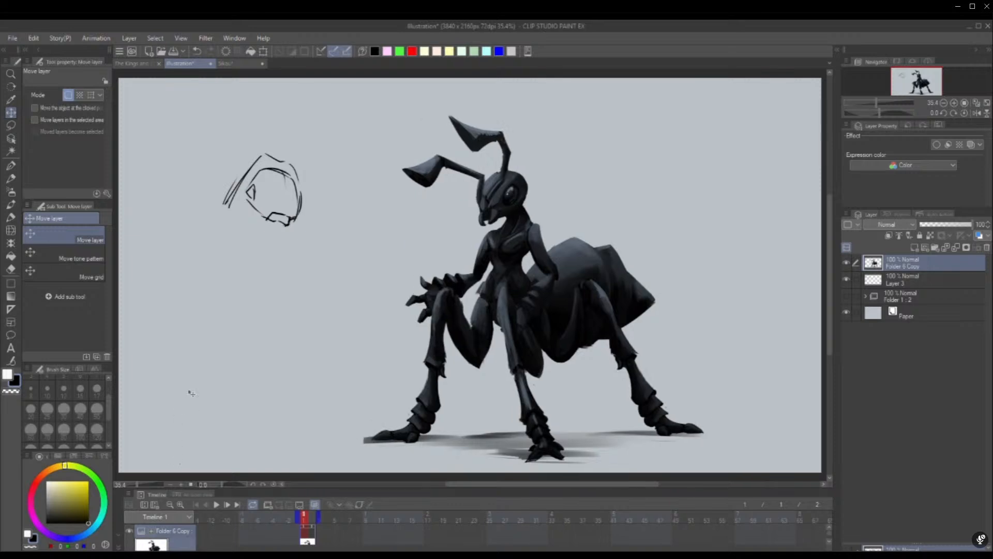
On Layer 3, replace the slanted lines beside the head sketch with a G-pen outer contour around the face
{"action": "left_click", "coordinate": [892, 279]}
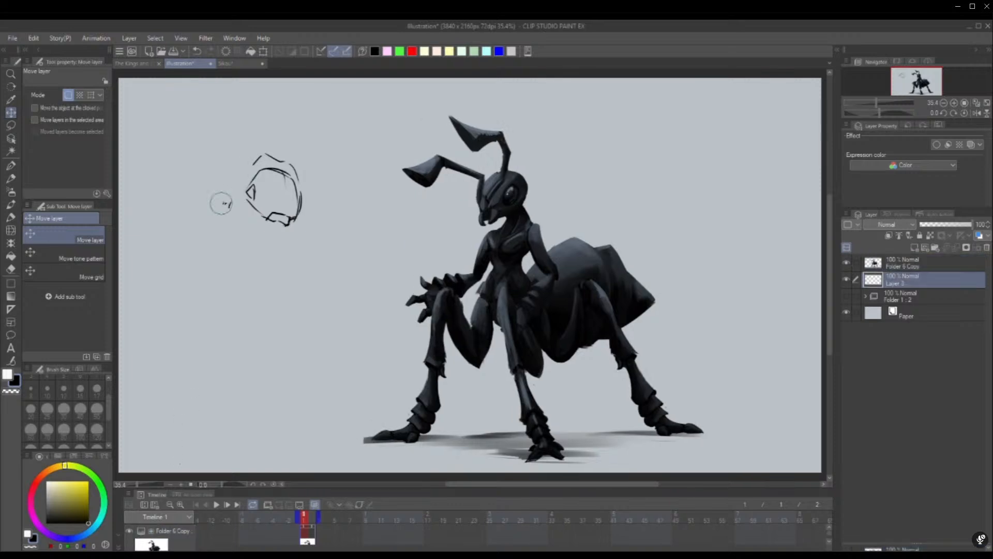
{"action": "left_click", "coordinate": [11, 166]}
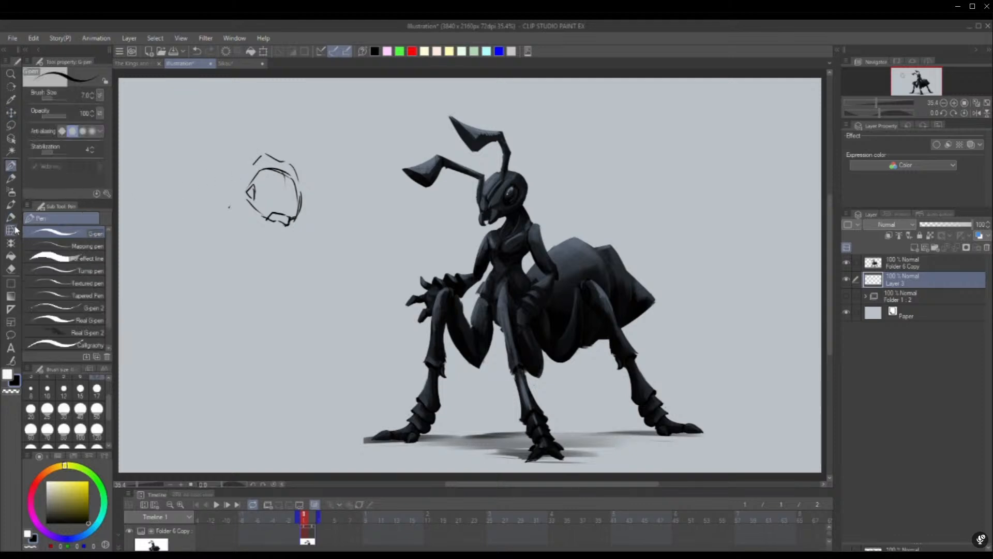
{"action": "mouse_move", "coordinate": [257, 211]}
{"action": "left_mouse_down"}
{"action": "mouse_move", "coordinate": [241, 193]}
{"action": "mouse_move", "coordinate": [244, 184]}
{"action": "mouse_move", "coordinate": [261, 219]}
{"action": "mouse_move", "coordinate": [254, 171]}
{"action": "mouse_move", "coordinate": [244, 186]}
{"action": "mouse_move", "coordinate": [255, 169]}
{"action": "mouse_move", "coordinate": [256, 219]}
{"action": "left_mouse_up"}
{"action": "mouse_move", "coordinate": [271, 162]}
{"action": "left_mouse_down"}
{"action": "mouse_move", "coordinate": [310, 209]}
{"action": "mouse_move", "coordinate": [288, 229]}
{"action": "left_mouse_up"}
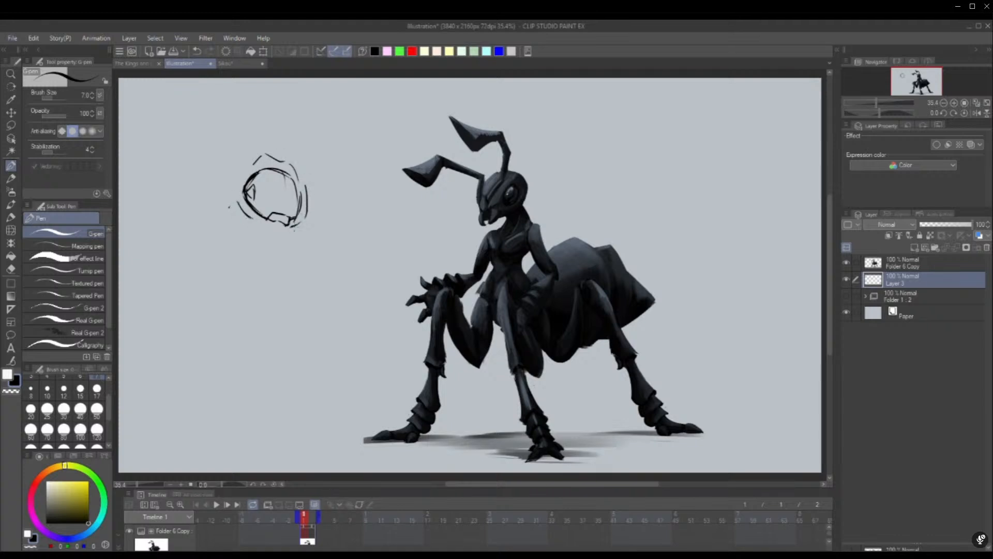
{"action": "left_click_drag", "start_coordinate": [297, 184], "coordinate": [306, 227]}
{"action": "left_click_drag", "start_coordinate": [295, 175], "coordinate": [293, 231]}
{"action": "mouse_move", "coordinate": [262, 157]}
{"action": "left_mouse_down"}
{"action": "mouse_move", "coordinate": [227, 195]}
{"action": "mouse_move", "coordinate": [244, 228]}
{"action": "left_mouse_up"}
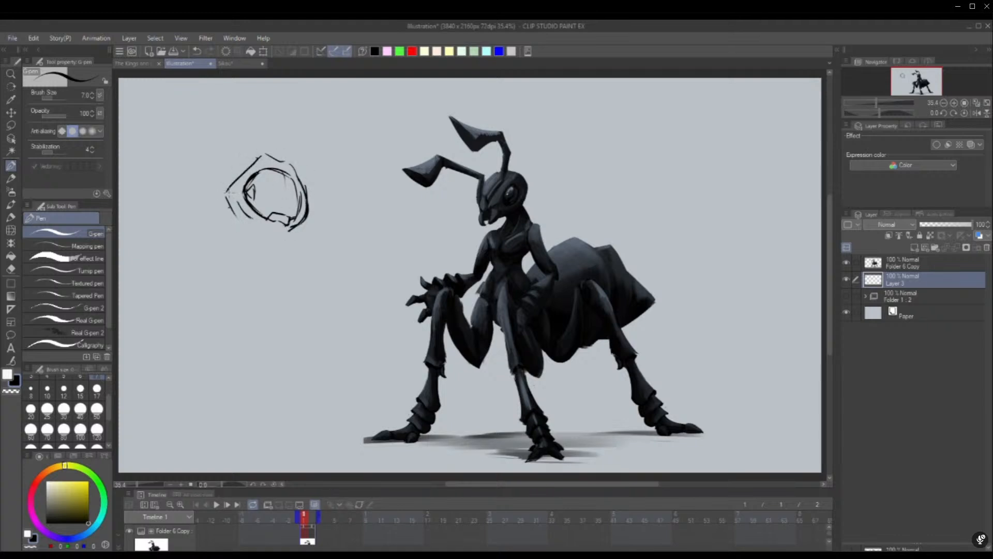
Reinforce the head's pointed left contour and sketch the mouth and eye details inside the face
{"action": "left_click_drag", "start_coordinate": [229, 187], "coordinate": [247, 229]}
{"action": "mouse_move", "coordinate": [274, 212]}
{"action": "left_mouse_down"}
{"action": "mouse_move", "coordinate": [291, 217]}
{"action": "mouse_move", "coordinate": [266, 220]}
{"action": "mouse_move", "coordinate": [267, 203]}
{"action": "mouse_move", "coordinate": [288, 230]}
{"action": "left_mouse_up"}
{"action": "key", "text": "ctrl+z"}
{"action": "mouse_move", "coordinate": [249, 193]}
{"action": "left_mouse_down"}
{"action": "mouse_move", "coordinate": [297, 217]}
{"action": "mouse_move", "coordinate": [302, 206]}
{"action": "left_mouse_up"}
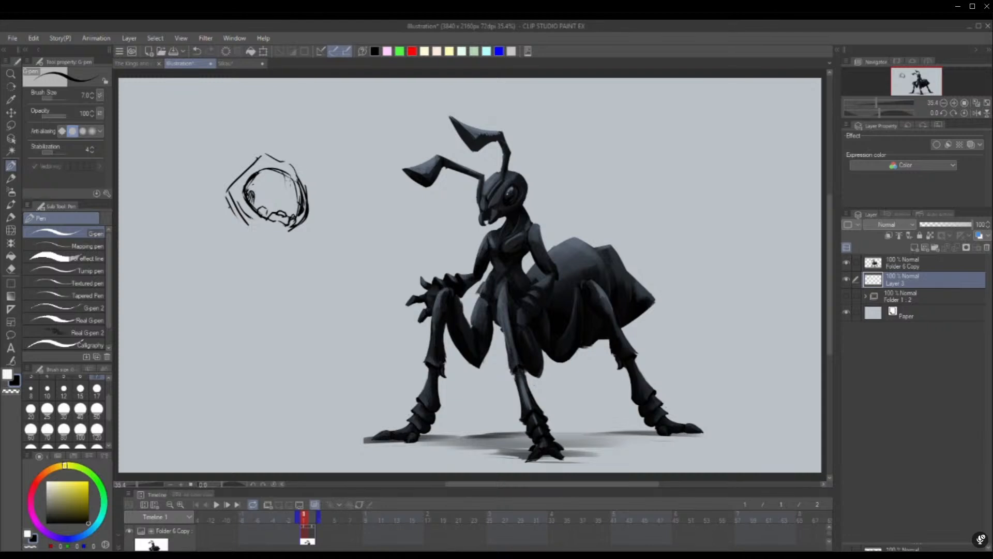
Rotate the head sketch counterclockwise and erase the pointed contour on its left side
{"action": "key", "text": "ctrl+t"}
{"action": "left_click_drag", "start_coordinate": [395, 199], "coordinate": [389, 164]}
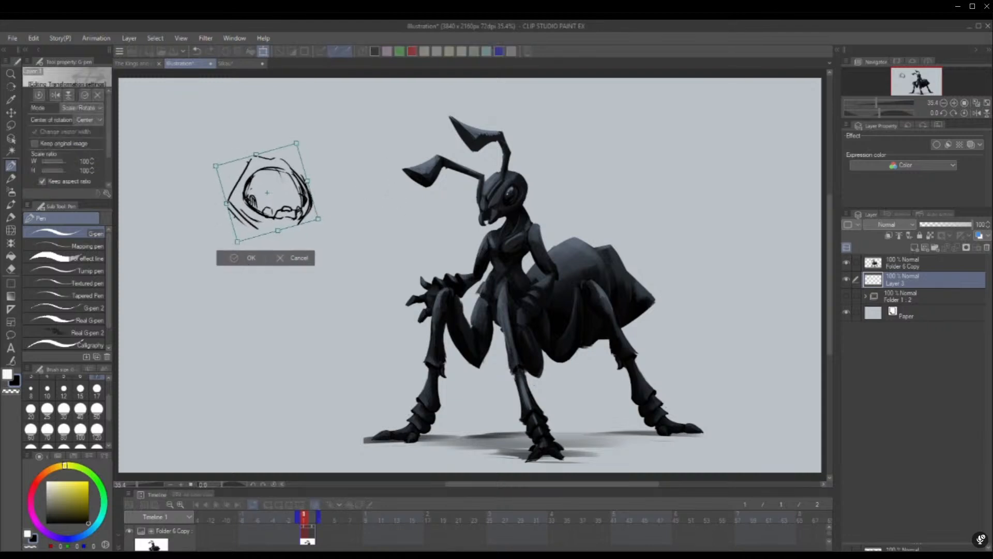
{"action": "left_click", "coordinate": [248, 263]}
{"action": "mouse_move", "coordinate": [242, 212]}
{"action": "left_mouse_down"}
{"action": "mouse_move", "coordinate": [249, 221]}
{"action": "mouse_move", "coordinate": [234, 212]}
{"action": "left_mouse_up"}
{"action": "mouse_move", "coordinate": [234, 214]}
{"action": "left_mouse_down"}
{"action": "mouse_move", "coordinate": [239, 231]}
{"action": "mouse_move", "coordinate": [229, 206]}
{"action": "mouse_move", "coordinate": [234, 238]}
{"action": "left_mouse_up"}
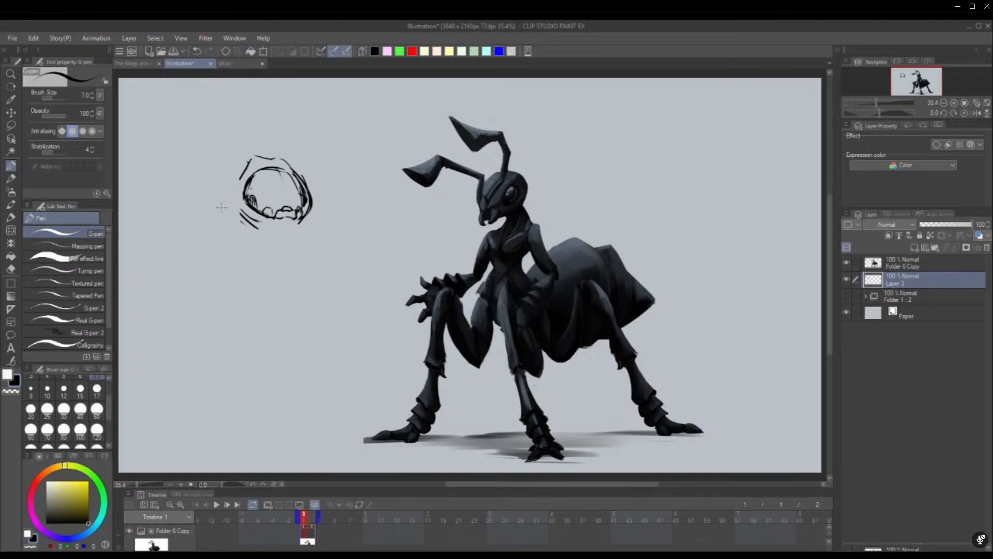
Sketch a rounded body segment hanging below the face and add paired round leg stubs inside it
{"action": "mouse_move", "coordinate": [249, 162]}
{"action": "left_mouse_down"}
{"action": "mouse_move", "coordinate": [218, 241]}
{"action": "mouse_move", "coordinate": [229, 269]}
{"action": "mouse_move", "coordinate": [270, 289]}
{"action": "left_mouse_up"}
{"action": "left_click_drag", "start_coordinate": [300, 179], "coordinate": [332, 247]}
{"action": "mouse_move", "coordinate": [316, 205]}
{"action": "left_mouse_down"}
{"action": "mouse_move", "coordinate": [309, 289]}
{"action": "mouse_move", "coordinate": [333, 249]}
{"action": "left_mouse_up"}
{"action": "left_click_drag", "start_coordinate": [325, 222], "coordinate": [301, 281]}
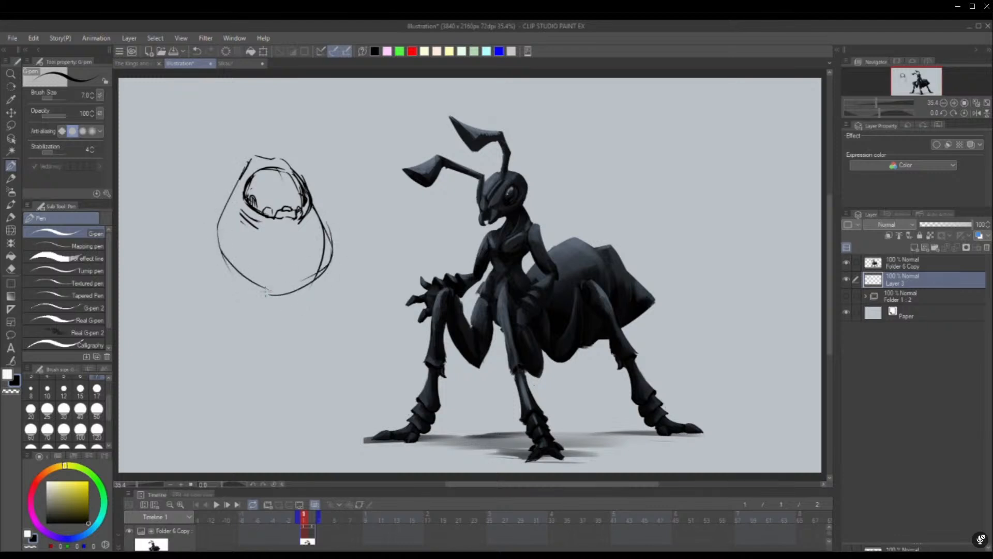
{"action": "mouse_move", "coordinate": [324, 235]}
{"action": "left_mouse_down"}
{"action": "mouse_move", "coordinate": [323, 285]}
{"action": "mouse_move", "coordinate": [256, 305]}
{"action": "left_mouse_up"}
{"action": "left_click_drag", "start_coordinate": [314, 280], "coordinate": [316, 276]}
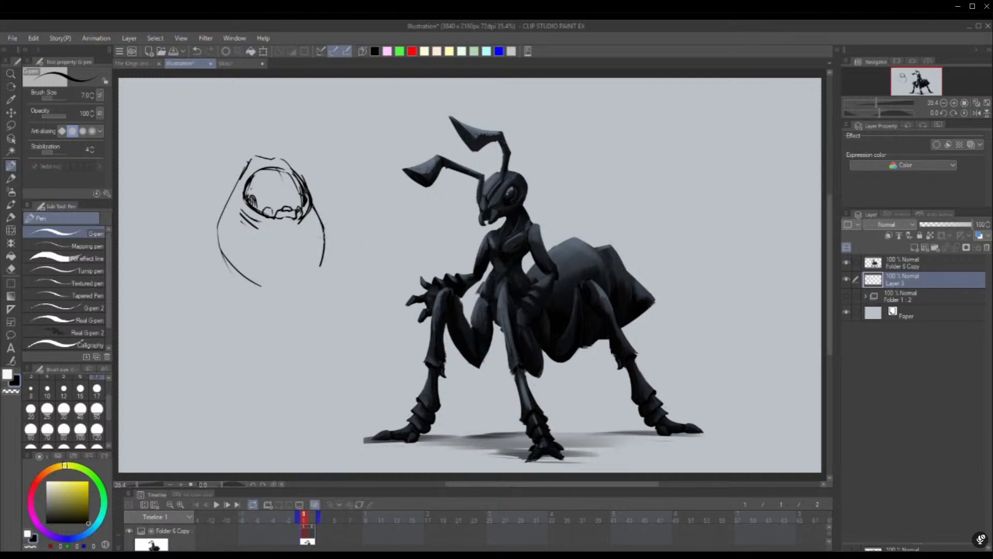
{"action": "mouse_move", "coordinate": [323, 218]}
{"action": "left_mouse_down"}
{"action": "mouse_move", "coordinate": [329, 244]}
{"action": "mouse_move", "coordinate": [258, 293]}
{"action": "left_mouse_up"}
{"action": "mouse_move", "coordinate": [272, 229]}
{"action": "left_mouse_down"}
{"action": "mouse_move", "coordinate": [261, 244]}
{"action": "mouse_move", "coordinate": [268, 240]}
{"action": "left_mouse_up"}
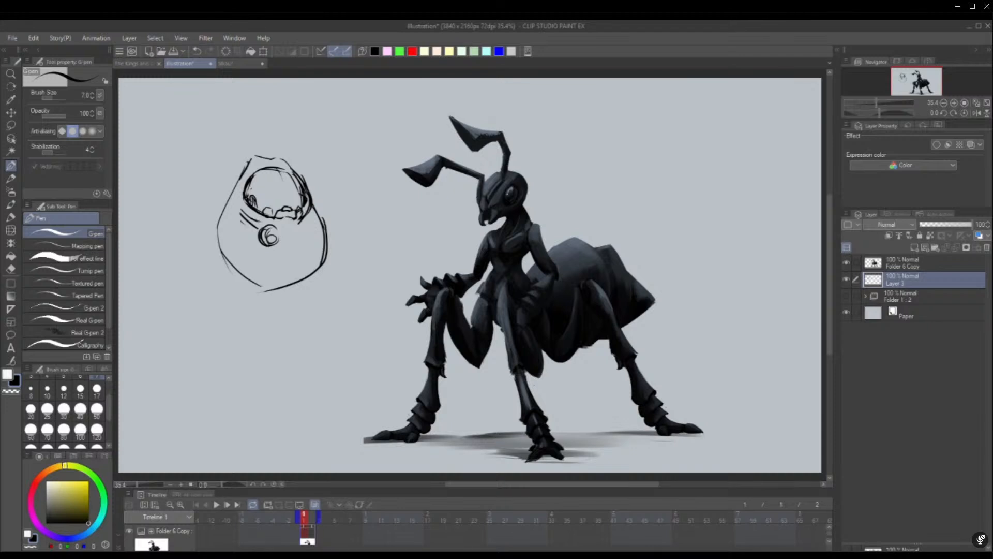
{"action": "mouse_move", "coordinate": [295, 230]}
{"action": "left_mouse_down"}
{"action": "mouse_move", "coordinate": [305, 242]}
{"action": "mouse_move", "coordinate": [291, 242]}
{"action": "mouse_move", "coordinate": [271, 289]}
{"action": "mouse_move", "coordinate": [258, 282]}
{"action": "mouse_move", "coordinate": [292, 282]}
{"action": "left_mouse_up"}
Outline a second overlapping body segment beneath the first, with doubled contour lines along its right side
{"action": "left_click_drag", "start_coordinate": [229, 265], "coordinate": [220, 282]}
{"action": "mouse_move", "coordinate": [225, 259]}
{"action": "left_mouse_down"}
{"action": "mouse_move", "coordinate": [221, 270]}
{"action": "mouse_move", "coordinate": [256, 319]}
{"action": "left_mouse_up"}
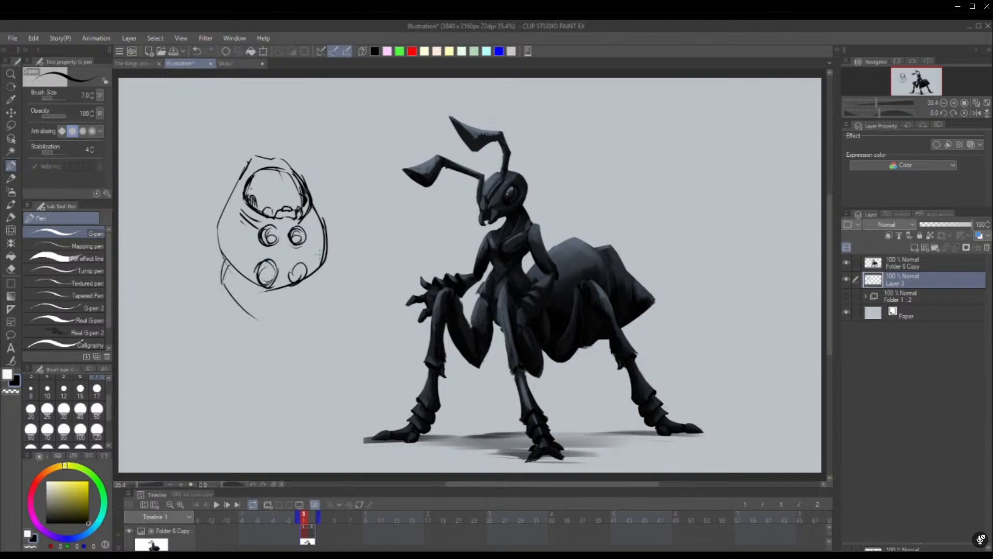
{"action": "mouse_move", "coordinate": [323, 232]}
{"action": "left_mouse_down"}
{"action": "mouse_move", "coordinate": [294, 327]}
{"action": "mouse_move", "coordinate": [280, 325]}
{"action": "left_mouse_up"}
{"action": "mouse_move", "coordinate": [325, 228]}
{"action": "left_mouse_down"}
{"action": "mouse_move", "coordinate": [301, 319]}
{"action": "mouse_move", "coordinate": [276, 327]}
{"action": "left_mouse_up"}
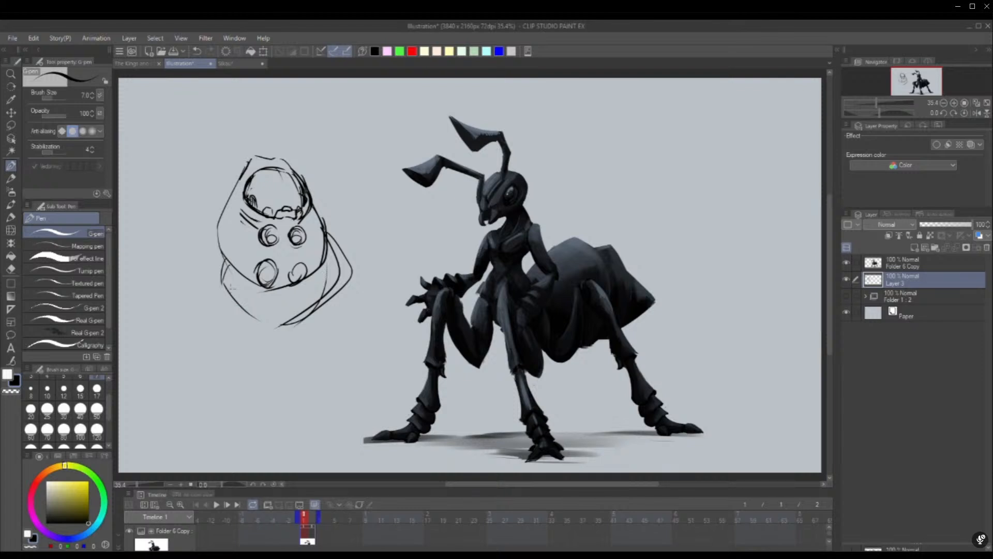
{"action": "left_click_drag", "start_coordinate": [225, 226], "coordinate": [220, 293]}
{"action": "mouse_move", "coordinate": [220, 237]}
{"action": "left_mouse_down"}
{"action": "mouse_move", "coordinate": [253, 324]}
{"action": "mouse_move", "coordinate": [292, 329]}
{"action": "left_mouse_up"}
{"action": "mouse_move", "coordinate": [325, 240]}
{"action": "left_mouse_down"}
{"action": "mouse_move", "coordinate": [318, 307]}
{"action": "mouse_move", "coordinate": [284, 327]}
{"action": "left_mouse_up"}
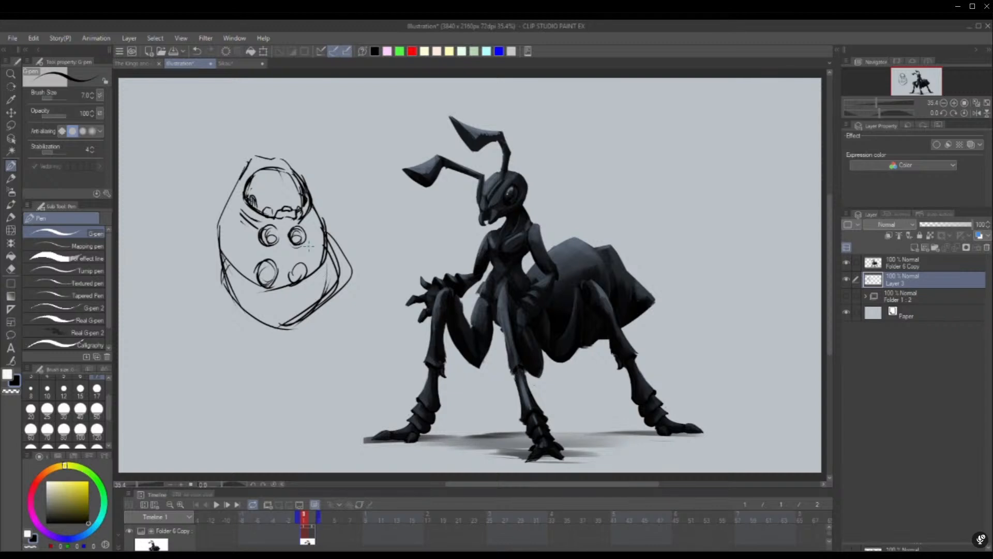
Sketch a larger pair of leg stubs in the second body segment, undoing the rejected strokes
{"action": "mouse_move", "coordinate": [257, 286]}
{"action": "left_mouse_down"}
{"action": "mouse_move", "coordinate": [274, 289]}
{"action": "mouse_move", "coordinate": [264, 285]}
{"action": "mouse_move", "coordinate": [275, 277]}
{"action": "left_mouse_up"}
{"action": "key", "text": "ctrl+z"}
{"action": "key", "text": "ctrl+z"}
{"action": "key", "text": "ctrl+z"}
{"action": "left_click_drag", "start_coordinate": [260, 282], "coordinate": [279, 290]}
{"action": "mouse_move", "coordinate": [266, 262]}
{"action": "left_mouse_down"}
{"action": "mouse_move", "coordinate": [257, 279]}
{"action": "mouse_move", "coordinate": [279, 262]}
{"action": "mouse_move", "coordinate": [299, 273]}
{"action": "mouse_move", "coordinate": [269, 316]}
{"action": "mouse_move", "coordinate": [283, 318]}
{"action": "left_mouse_up"}
{"action": "key", "text": "ctrl+z"}
{"action": "key", "text": "ctrl+z"}
{"action": "key", "text": "ctrl+z"}
{"action": "key", "text": "ctrl+z"}
{"action": "left_click_drag", "start_coordinate": [299, 281], "coordinate": [309, 280]}
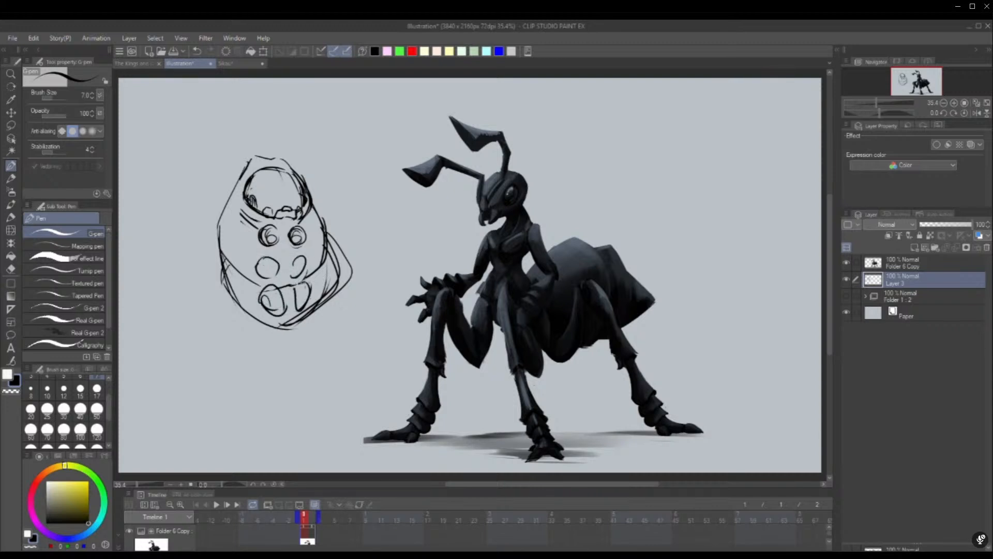
Sketch a larger third body segment below the stubs, with the beginnings of two legs at its lower edge
{"action": "mouse_move", "coordinate": [231, 287]}
{"action": "left_mouse_down"}
{"action": "mouse_move", "coordinate": [247, 340]}
{"action": "mouse_move", "coordinate": [293, 366]}
{"action": "left_mouse_up"}
{"action": "mouse_move", "coordinate": [331, 258]}
{"action": "left_mouse_down"}
{"action": "mouse_move", "coordinate": [336, 372]}
{"action": "mouse_move", "coordinate": [352, 334]}
{"action": "left_mouse_up"}
{"action": "left_click_drag", "start_coordinate": [313, 371], "coordinate": [338, 262]}
{"action": "mouse_move", "coordinate": [257, 344]}
{"action": "left_mouse_down"}
{"action": "mouse_move", "coordinate": [283, 381]}
{"action": "mouse_move", "coordinate": [247, 344]}
{"action": "mouse_move", "coordinate": [283, 382]}
{"action": "left_mouse_up"}
{"action": "left_click_drag", "start_coordinate": [284, 381], "coordinate": [292, 374]}
{"action": "left_click_drag", "start_coordinate": [357, 291], "coordinate": [342, 372]}
{"action": "mouse_move", "coordinate": [352, 323]}
{"action": "left_mouse_down"}
{"action": "mouse_move", "coordinate": [332, 372]}
{"action": "mouse_move", "coordinate": [358, 311]}
{"action": "mouse_move", "coordinate": [339, 371]}
{"action": "mouse_move", "coordinate": [346, 383]}
{"action": "left_mouse_up"}
{"action": "left_click_drag", "start_coordinate": [347, 369], "coordinate": [350, 385]}
{"action": "left_click_drag", "start_coordinate": [290, 372], "coordinate": [284, 381]}
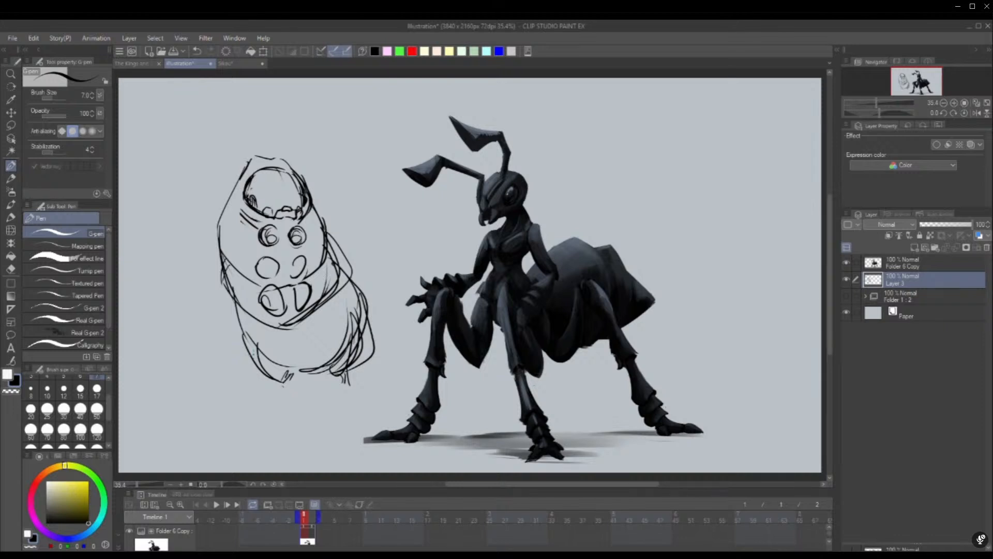
{"action": "mouse_move", "coordinate": [243, 333]}
{"action": "left_mouse_down"}
{"action": "mouse_move", "coordinate": [250, 373]}
{"action": "mouse_move", "coordinate": [291, 386]}
{"action": "mouse_move", "coordinate": [342, 383]}
{"action": "mouse_move", "coordinate": [362, 343]}
{"action": "mouse_move", "coordinate": [349, 381]}
{"action": "left_mouse_up"}
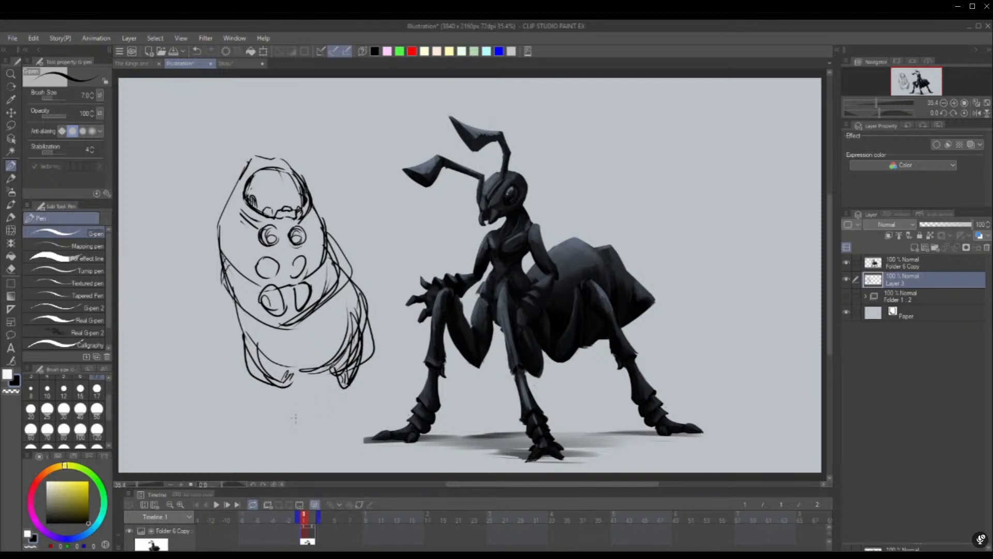
Draw the front left leg down to an angular foot and mark the right foot with an oval
{"action": "left_click_drag", "start_coordinate": [269, 396], "coordinate": [300, 403]}
{"action": "mouse_move", "coordinate": [290, 381]}
{"action": "left_mouse_down"}
{"action": "mouse_move", "coordinate": [257, 381]}
{"action": "mouse_move", "coordinate": [266, 371]}
{"action": "left_mouse_up"}
{"action": "mouse_move", "coordinate": [247, 333]}
{"action": "left_mouse_down"}
{"action": "mouse_move", "coordinate": [274, 380]}
{"action": "mouse_move", "coordinate": [236, 404]}
{"action": "left_mouse_up"}
{"action": "left_click_drag", "start_coordinate": [242, 366], "coordinate": [255, 413]}
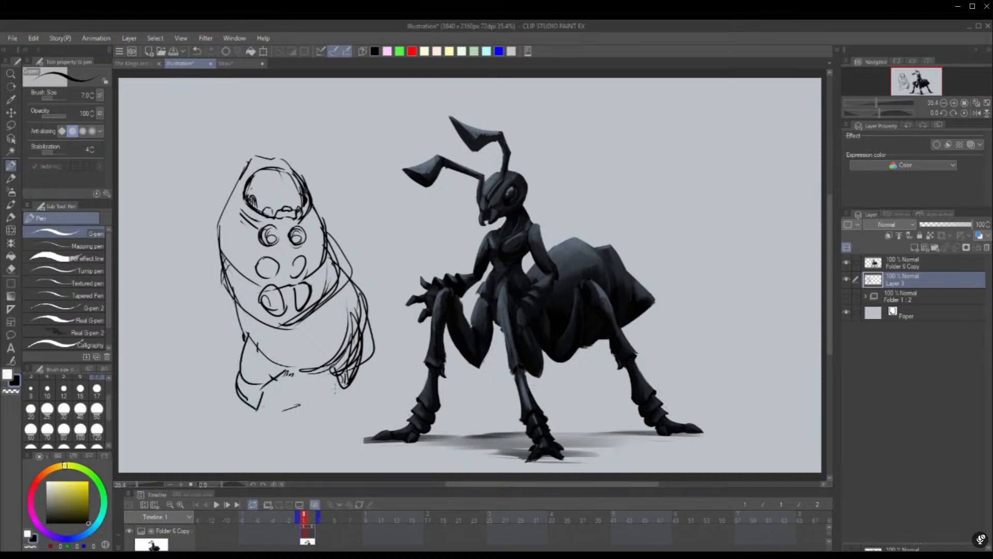
{"action": "left_click_drag", "start_coordinate": [344, 396], "coordinate": [348, 397]}
Sketch the long segmented rear body extending right from the third segment, with curved back and underside lines
{"action": "left_click_drag", "start_coordinate": [359, 270], "coordinate": [385, 363]}
{"action": "left_click_drag", "start_coordinate": [363, 321], "coordinate": [380, 372]}
{"action": "mouse_move", "coordinate": [331, 269]}
{"action": "left_mouse_down"}
{"action": "mouse_move", "coordinate": [388, 303]}
{"action": "mouse_move", "coordinate": [394, 363]}
{"action": "mouse_move", "coordinate": [349, 385]}
{"action": "mouse_move", "coordinate": [411, 243]}
{"action": "mouse_move", "coordinate": [424, 279]}
{"action": "left_mouse_up"}
{"action": "left_click_drag", "start_coordinate": [432, 327], "coordinate": [360, 381]}
{"action": "left_click_drag", "start_coordinate": [432, 321], "coordinate": [349, 374]}
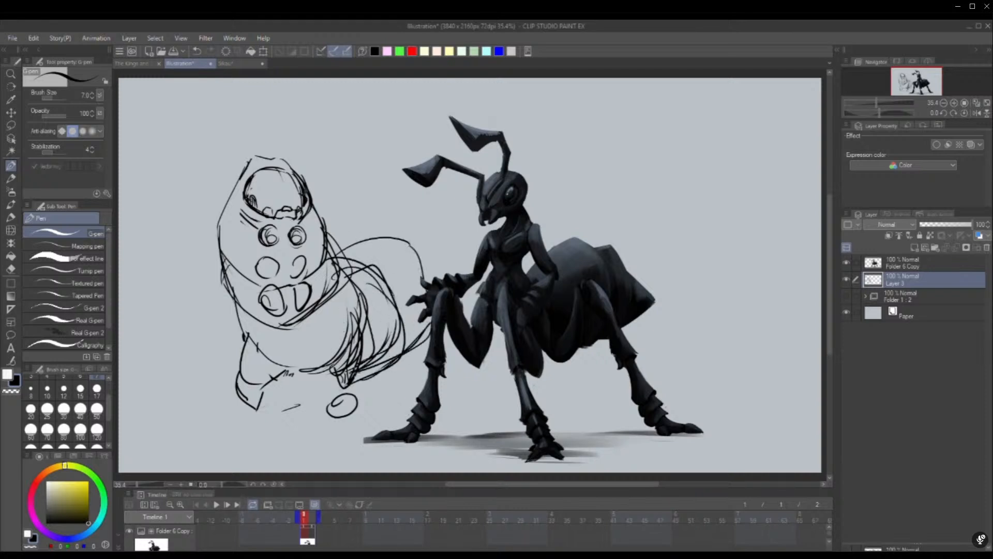
{"action": "left_click_drag", "start_coordinate": [419, 337], "coordinate": [350, 373]}
{"action": "mouse_move", "coordinate": [357, 241]}
{"action": "left_mouse_down"}
{"action": "mouse_move", "coordinate": [464, 228]}
{"action": "mouse_move", "coordinate": [481, 249]}
{"action": "left_mouse_up"}
{"action": "left_click_drag", "start_coordinate": [455, 328], "coordinate": [370, 365]}
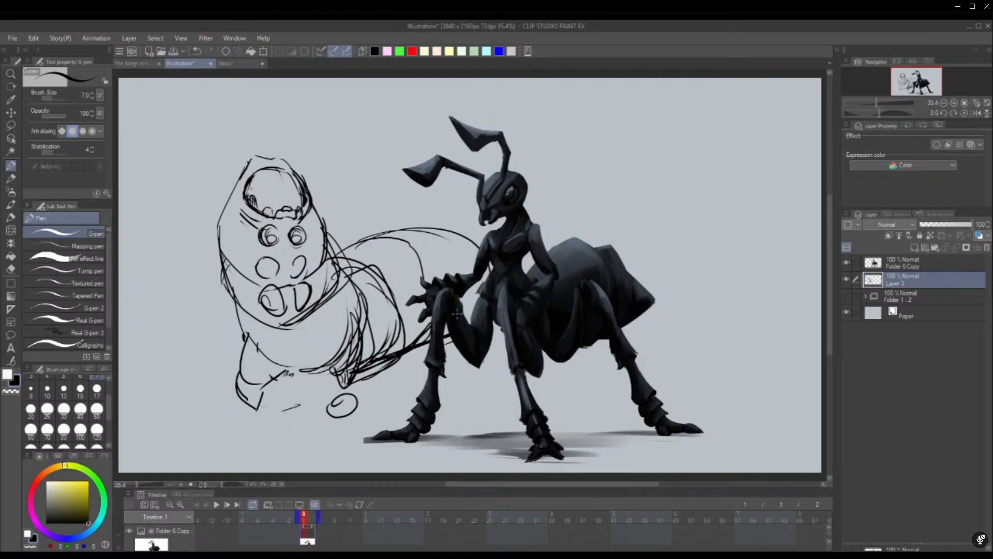
Move the creature sketch left and down, then enlarge it to 109% with a slight clockwise rotation
{"action": "left_click_drag", "start_coordinate": [348, 391], "coordinate": [279, 413]}
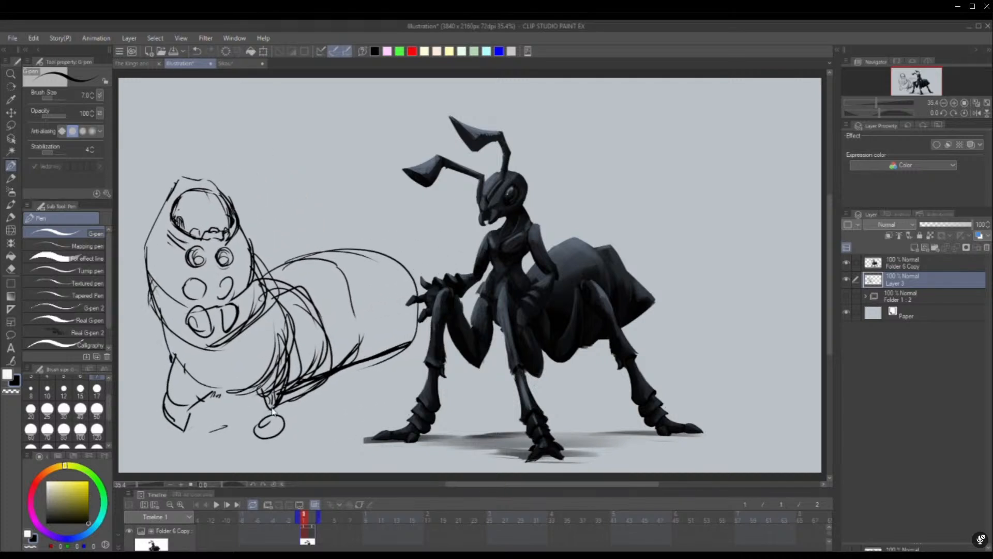
{"action": "key", "text": "ctrl+t"}
{"action": "mouse_move", "coordinate": [425, 292]}
{"action": "left_mouse_down"}
{"action": "mouse_move", "coordinate": [428, 311]}
{"action": "mouse_move", "coordinate": [443, 312]}
{"action": "left_mouse_up"}
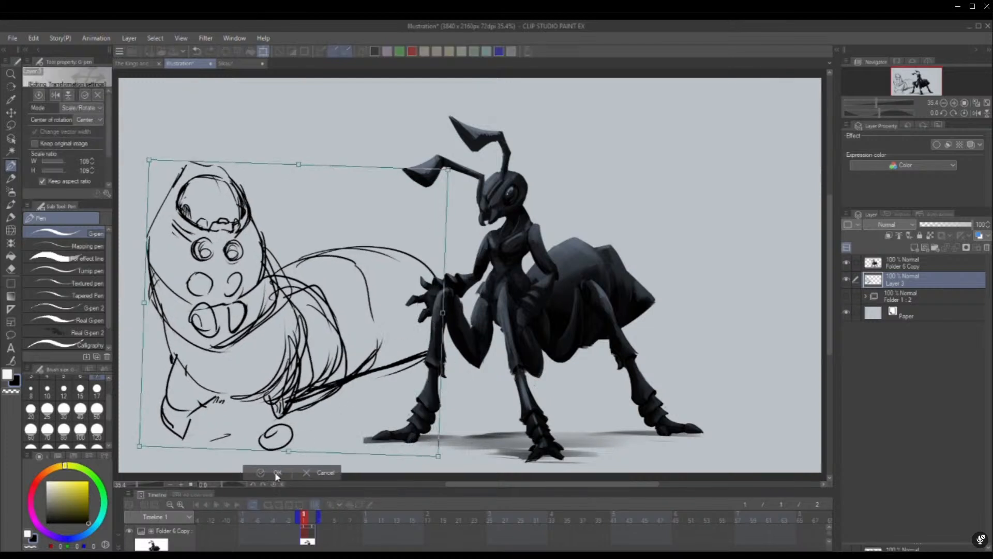
{"action": "left_click", "coordinate": [279, 471]}
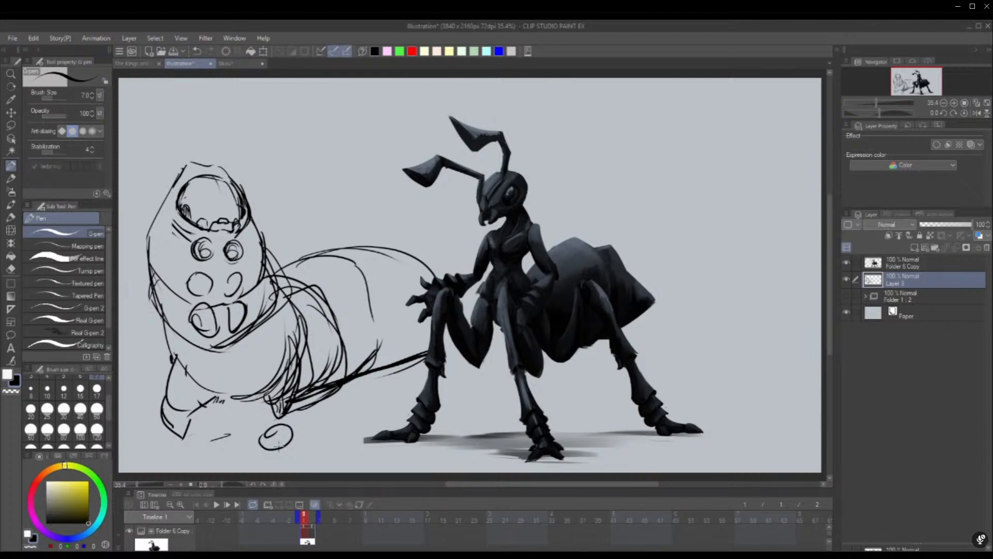
Scale the painted ant on the Folder 6 Copy layer down to about two thirds, keeping its feet near the ground line
{"action": "key", "text": "m"}
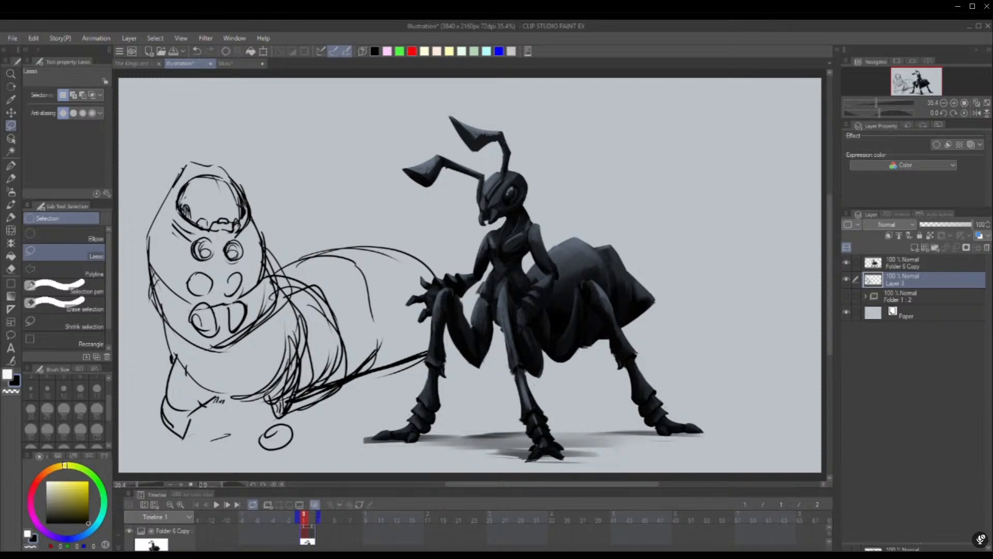
{"action": "left_click", "coordinate": [912, 262]}
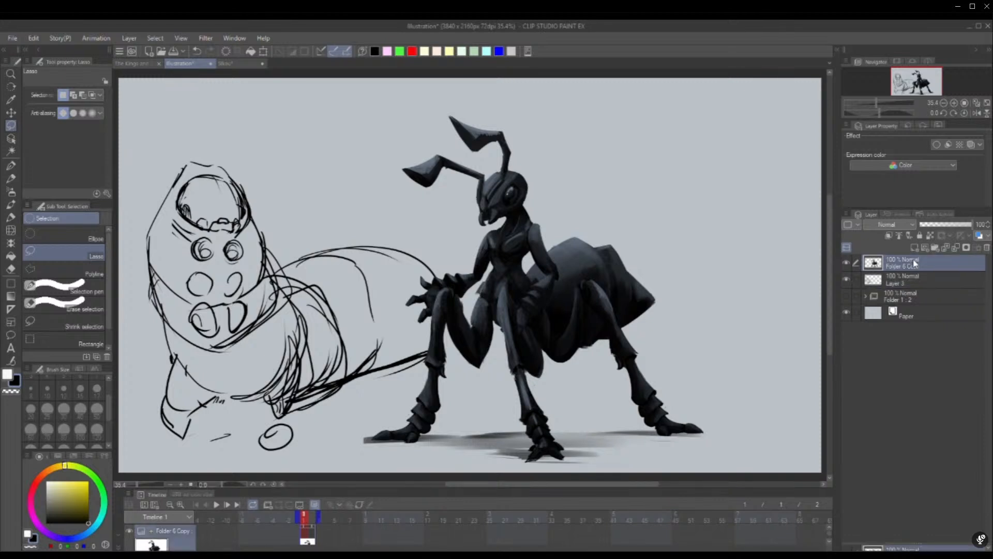
{"action": "key", "text": "ctrl+t"}
{"action": "left_click_drag", "start_coordinate": [533, 115], "coordinate": [538, 232]}
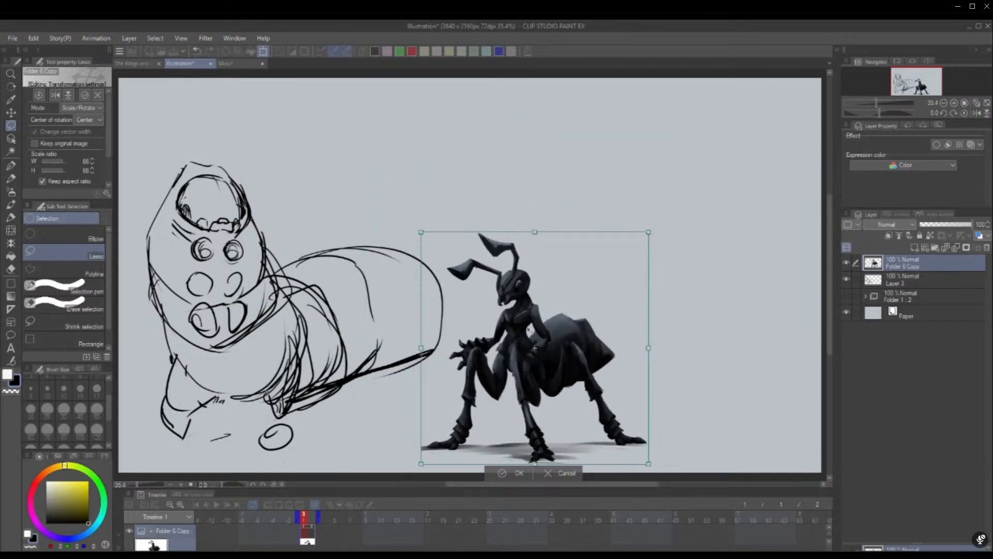
{"action": "left_click", "coordinate": [501, 475]}
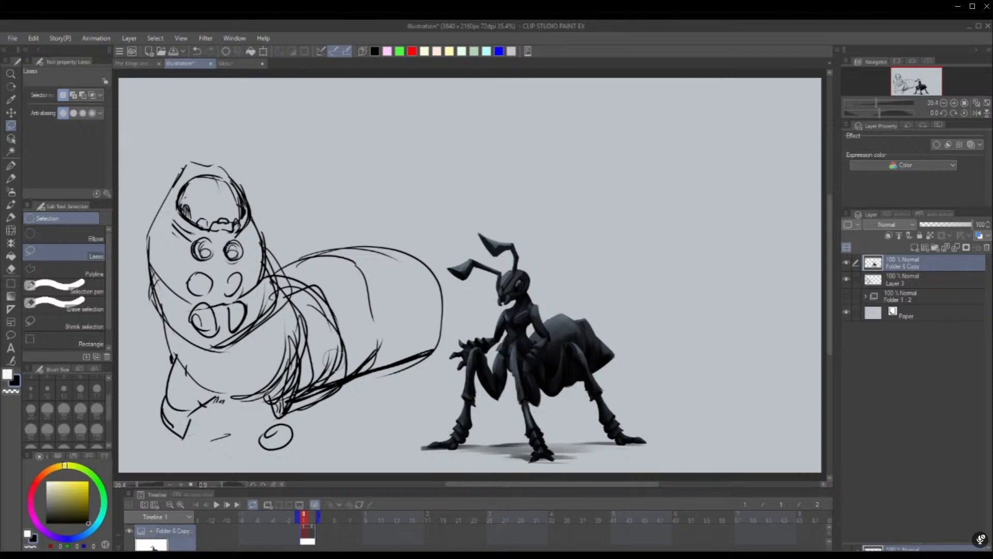
Return to Layer 3 with the G-pen and no selection, and rework the front left leg as a straighter shape
{"action": "left_click", "coordinate": [901, 279]}
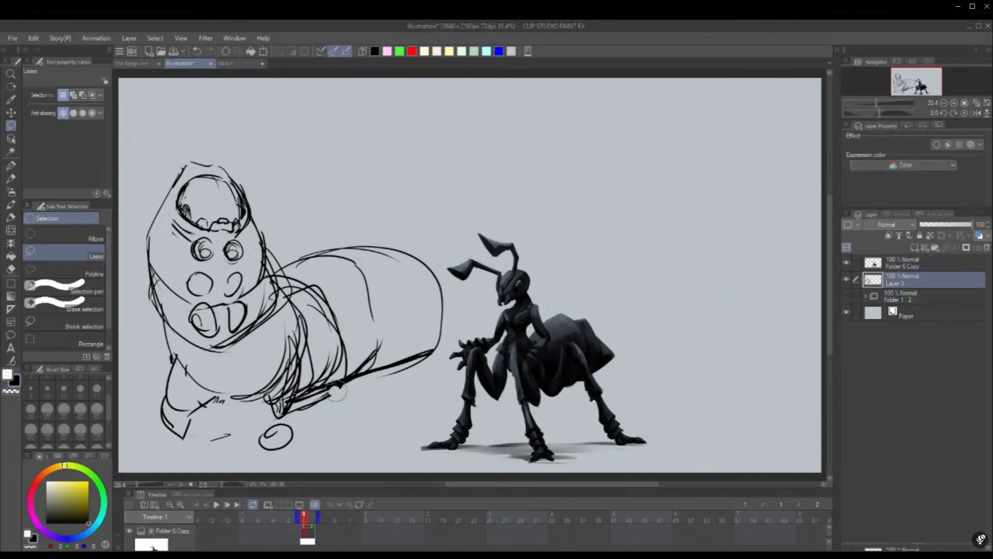
{"action": "left_click_drag", "start_coordinate": [301, 412], "coordinate": [356, 379]}
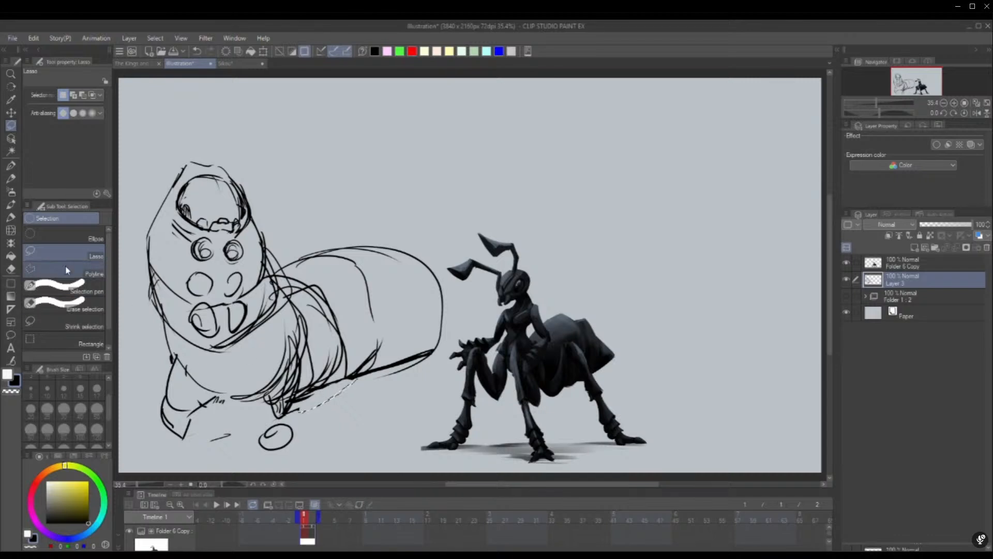
{"action": "left_click", "coordinate": [11, 166]}
{"action": "key", "text": "ctrl+d"}
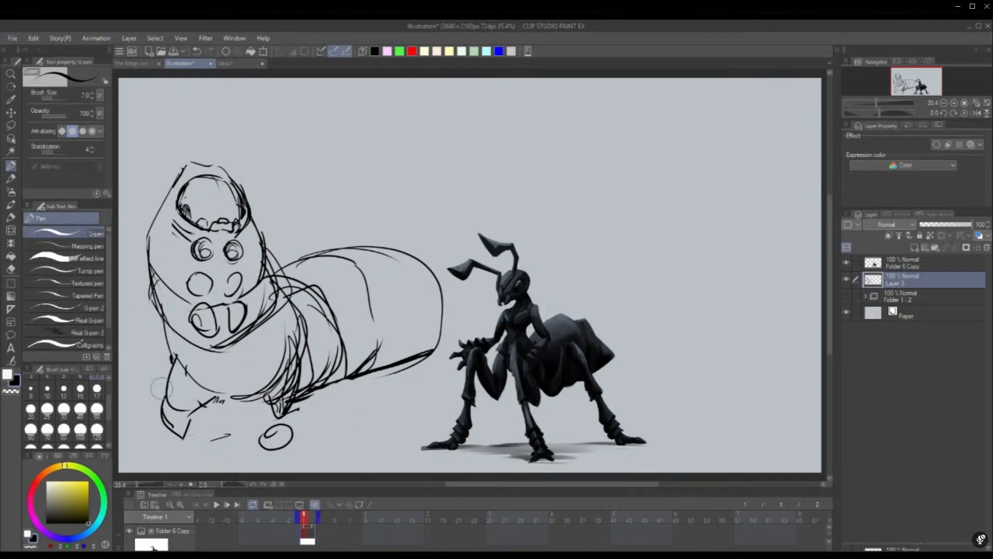
{"action": "left_click_drag", "start_coordinate": [162, 389], "coordinate": [172, 406]}
{"action": "mouse_move", "coordinate": [172, 368]}
{"action": "left_mouse_down"}
{"action": "mouse_move", "coordinate": [181, 412]}
{"action": "mouse_move", "coordinate": [198, 430]}
{"action": "mouse_move", "coordinate": [218, 407]}
{"action": "left_mouse_up"}
Enlarge the rear body's outline with a higher back, a wider rear end and a lower underside line
{"action": "left_click_drag", "start_coordinate": [282, 280], "coordinate": [356, 249]}
{"action": "left_click_drag", "start_coordinate": [384, 314], "coordinate": [349, 392]}
{"action": "left_click_drag", "start_coordinate": [352, 390], "coordinate": [322, 403]}
{"action": "mouse_move", "coordinate": [335, 269]}
{"action": "left_mouse_down"}
{"action": "mouse_move", "coordinate": [409, 242]}
{"action": "mouse_move", "coordinate": [442, 362]}
{"action": "left_mouse_up"}
{"action": "left_click_drag", "start_coordinate": [343, 401], "coordinate": [440, 367]}
{"action": "left_click_drag", "start_coordinate": [357, 397], "coordinate": [428, 370]}
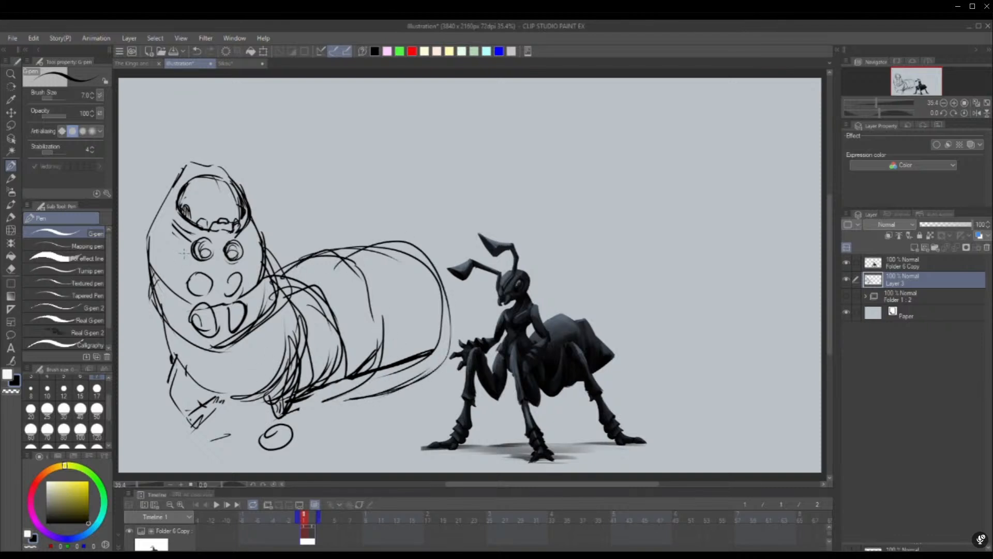
Add curved segment lines and fuller leg stubs to the upper body, then small bumps and shading around the face
{"action": "mouse_move", "coordinate": [203, 249]}
{"action": "left_mouse_down"}
{"action": "mouse_move", "coordinate": [226, 261]}
{"action": "mouse_move", "coordinate": [233, 252]}
{"action": "mouse_move", "coordinate": [204, 290]}
{"action": "mouse_move", "coordinate": [225, 292]}
{"action": "mouse_move", "coordinate": [209, 331]}
{"action": "mouse_move", "coordinate": [218, 337]}
{"action": "mouse_move", "coordinate": [229, 322]}
{"action": "mouse_move", "coordinate": [230, 343]}
{"action": "left_mouse_up"}
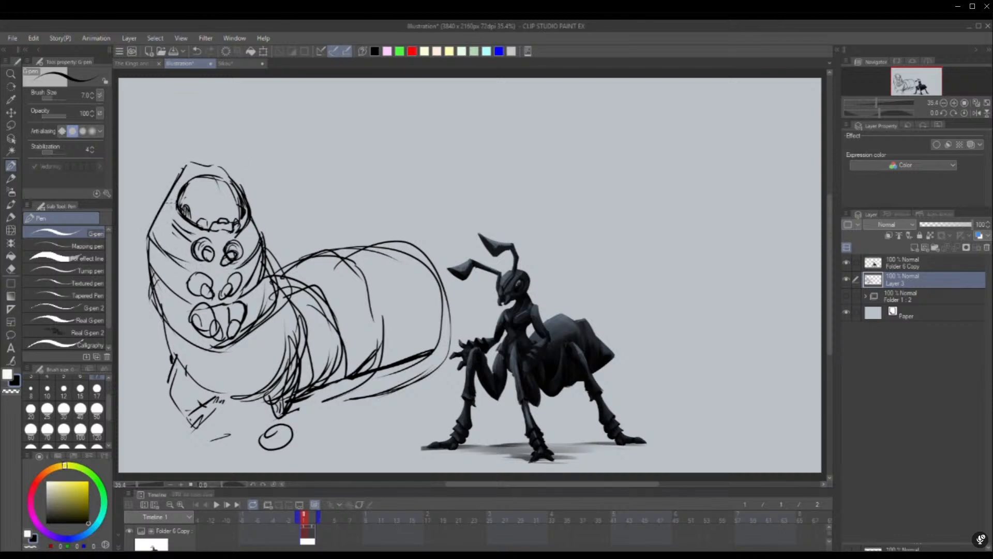
{"action": "left_click_drag", "start_coordinate": [169, 188], "coordinate": [162, 203]}
{"action": "left_click_drag", "start_coordinate": [244, 190], "coordinate": [249, 208]}
{"action": "left_click_drag", "start_coordinate": [248, 214], "coordinate": [238, 237]}
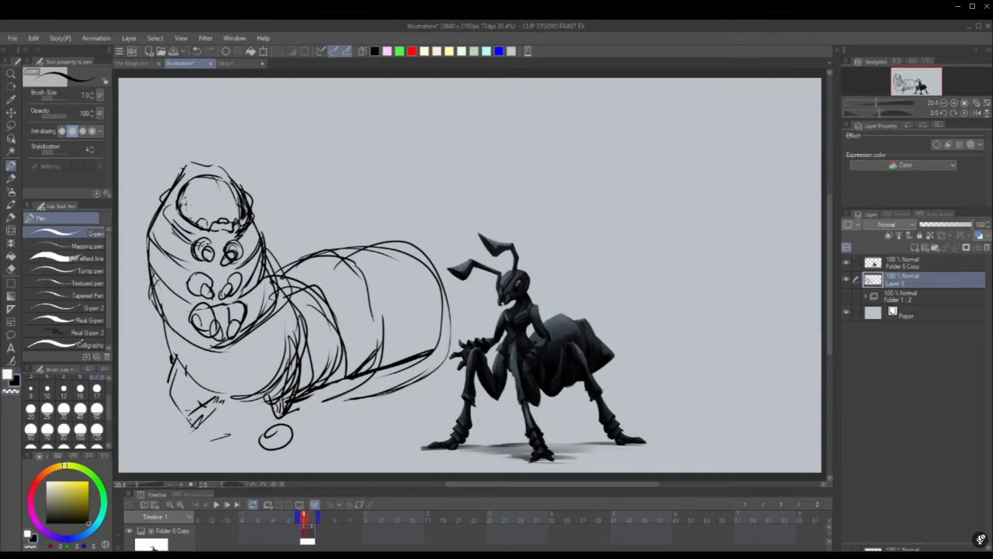
{"action": "left_click_drag", "start_coordinate": [195, 212], "coordinate": [180, 214]}
{"action": "left_click_drag", "start_coordinate": [191, 204], "coordinate": [183, 215]}
Scale the creature sketch on Layer 3 up slightly and skew its base a little away from the ant
{"action": "key", "text": "ctrl+t"}
{"action": "mouse_move", "coordinate": [451, 160]}
{"action": "left_mouse_down"}
{"action": "mouse_move", "coordinate": [488, 126]}
{"action": "mouse_move", "coordinate": [497, 143]}
{"action": "left_mouse_up"}
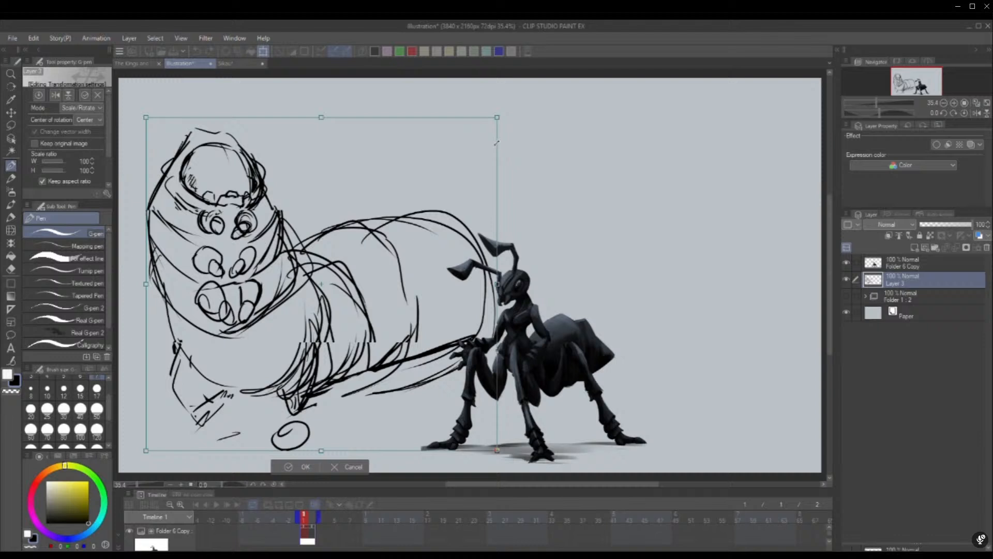
{"action": "left_click", "coordinate": [306, 464]}
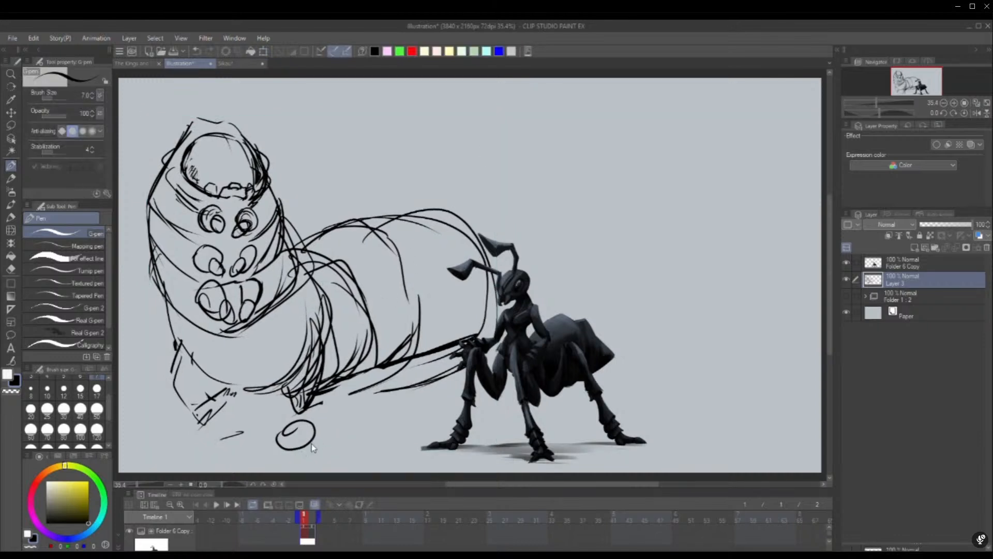
{"action": "key", "text": "ctrl+t"}
{"action": "left_click_drag", "start_coordinate": [322, 450], "coordinate": [303, 449]}
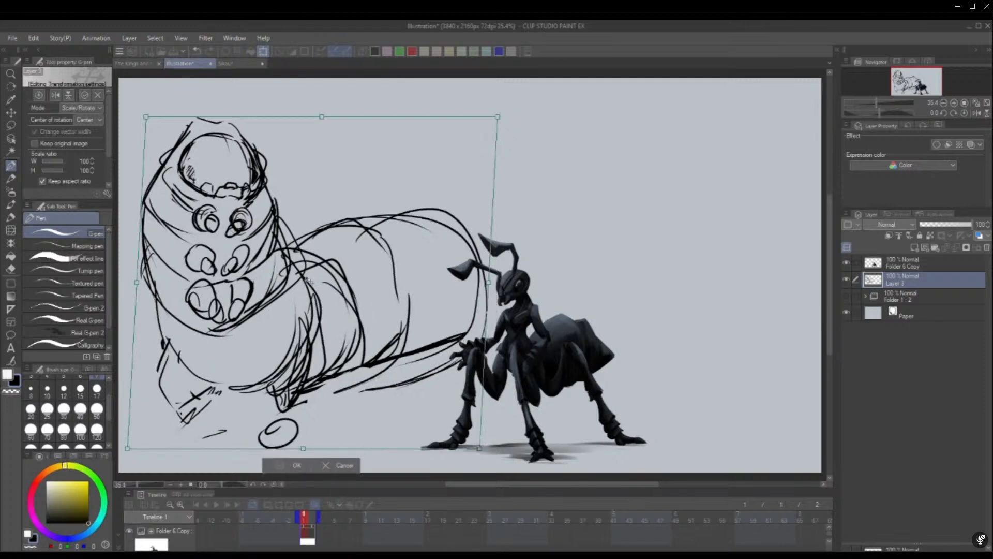
{"action": "key", "text": "Return"}
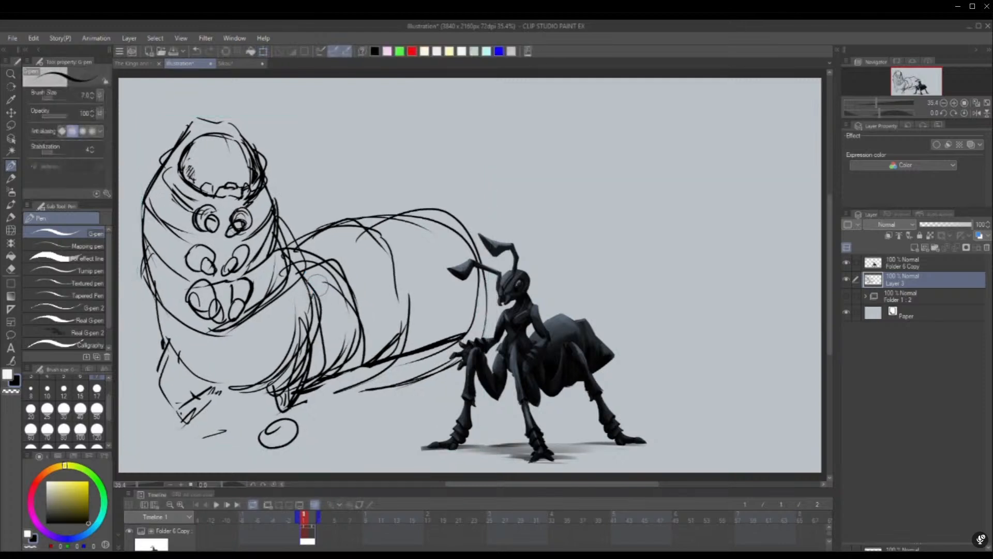
Move the sketch closer behind the ant and replace the rear body's lower lines with a long back arc and underside
{"action": "mouse_move", "coordinate": [317, 381]}
{"action": "left_mouse_down"}
{"action": "mouse_move", "coordinate": [373, 357]}
{"action": "mouse_move", "coordinate": [455, 344]}
{"action": "mouse_move", "coordinate": [429, 365]}
{"action": "left_mouse_up"}
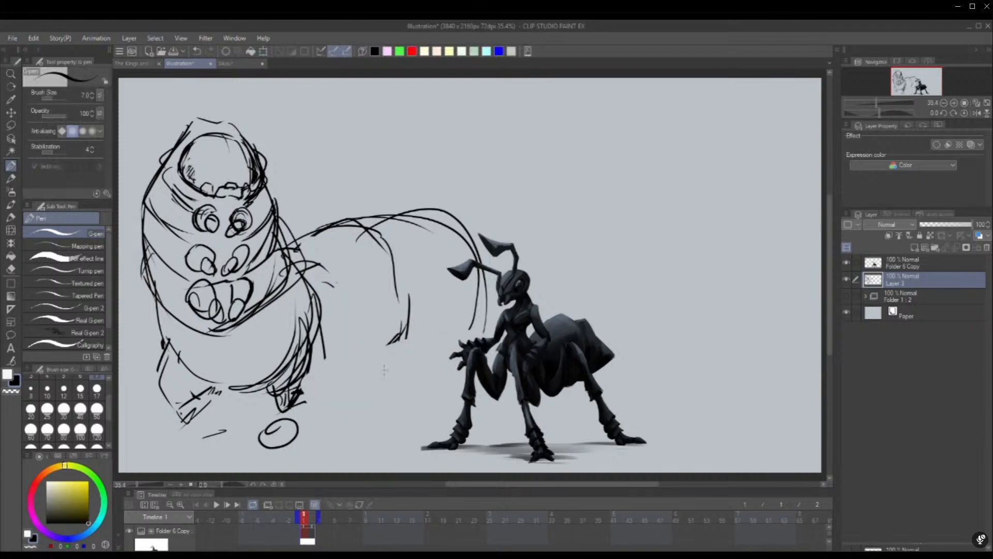
{"action": "left_click_drag", "start_coordinate": [307, 330], "coordinate": [404, 335]}
{"action": "mouse_move", "coordinate": [203, 332]}
{"action": "left_mouse_down"}
{"action": "mouse_move", "coordinate": [284, 273]}
{"action": "mouse_move", "coordinate": [365, 239]}
{"action": "mouse_move", "coordinate": [533, 232]}
{"action": "left_mouse_up"}
{"action": "left_click_drag", "start_coordinate": [453, 398], "coordinate": [383, 402]}
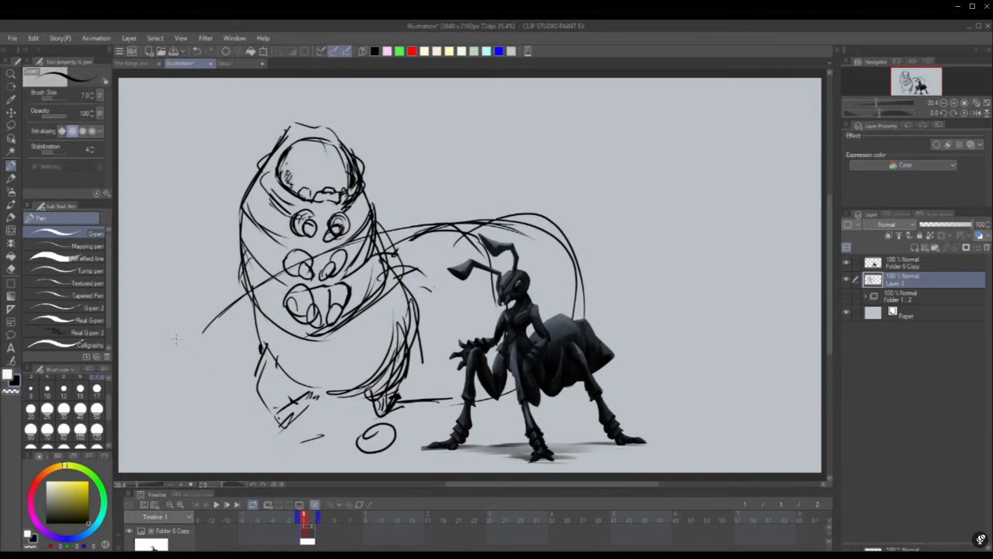
Sketch loose curved strokes beside the front body, away from the ant, and mark the positions of both front feet
{"action": "left_click_drag", "start_coordinate": [202, 288], "coordinate": [251, 293]}
{"action": "mouse_move", "coordinate": [164, 299]}
{"action": "left_mouse_down"}
{"action": "mouse_move", "coordinate": [203, 359]}
{"action": "mouse_move", "coordinate": [248, 375]}
{"action": "left_mouse_up"}
{"action": "mouse_move", "coordinate": [280, 416]}
{"action": "left_mouse_down"}
{"action": "mouse_move", "coordinate": [271, 433]}
{"action": "mouse_move", "coordinate": [286, 433]}
{"action": "left_mouse_up"}
{"action": "mouse_move", "coordinate": [383, 439]}
{"action": "left_mouse_down"}
{"action": "mouse_move", "coordinate": [356, 452]}
{"action": "mouse_move", "coordinate": [394, 435]}
{"action": "left_mouse_up"}
{"action": "left_click_drag", "start_coordinate": [220, 372], "coordinate": [223, 382]}
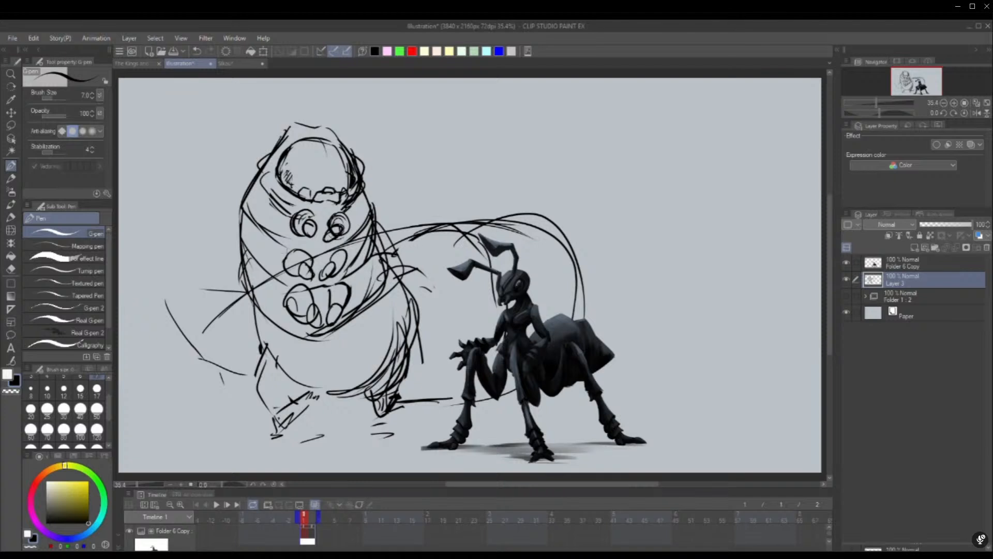
Undo the last stroke and clean up the shading marks inside the face
{"action": "key", "text": "ctrl+z"}
{"action": "left_click_drag", "start_coordinate": [288, 169], "coordinate": [293, 183]}
{"action": "left_click_drag", "start_coordinate": [286, 170], "coordinate": [295, 189]}
{"action": "left_click_drag", "start_coordinate": [349, 174], "coordinate": [346, 191]}
Draw the belly line between the front legs and a ground line under the feet, and lower the sketch slightly
{"action": "mouse_move", "coordinate": [306, 409]}
{"action": "left_mouse_down"}
{"action": "mouse_move", "coordinate": [331, 420]}
{"action": "mouse_move", "coordinate": [444, 412]}
{"action": "left_mouse_up"}
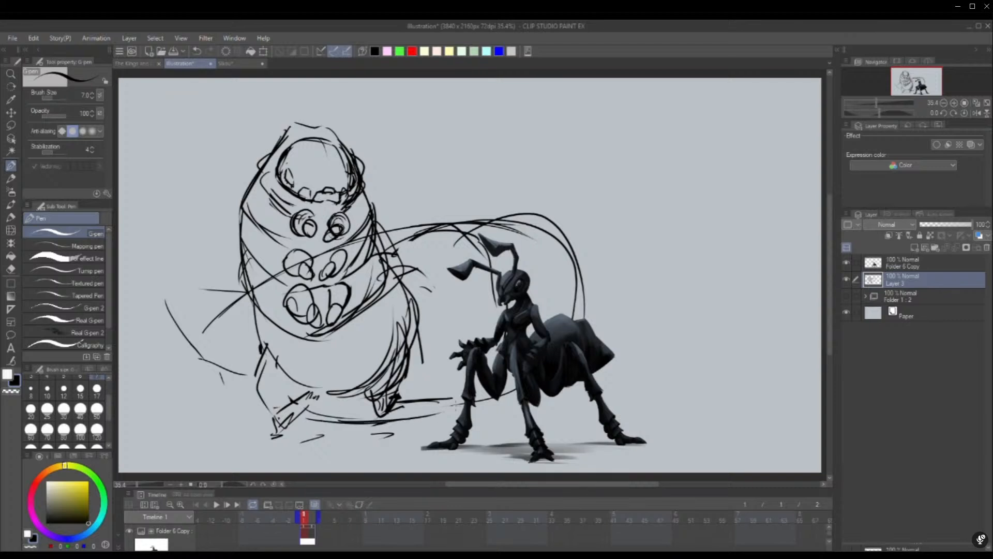
{"action": "mouse_move", "coordinate": [337, 421]}
{"action": "left_mouse_down"}
{"action": "mouse_move", "coordinate": [456, 407]}
{"action": "mouse_move", "coordinate": [441, 403]}
{"action": "mouse_move", "coordinate": [449, 410]}
{"action": "left_mouse_up"}
{"action": "mouse_move", "coordinate": [400, 383]}
{"action": "left_mouse_down"}
{"action": "mouse_move", "coordinate": [461, 404]}
{"action": "mouse_move", "coordinate": [469, 417]}
{"action": "mouse_move", "coordinate": [458, 416]}
{"action": "left_mouse_up"}
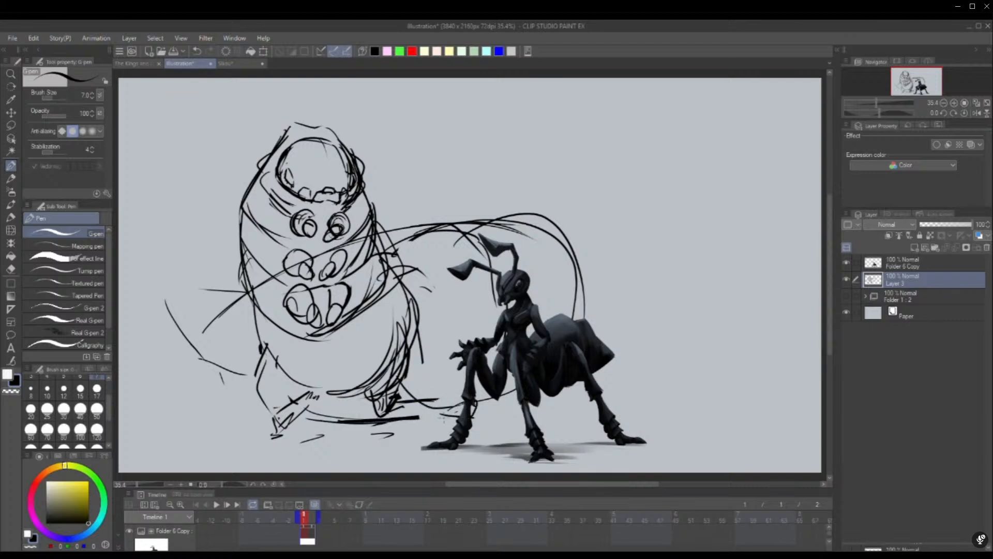
{"action": "mouse_move", "coordinate": [274, 435]}
{"action": "left_mouse_down"}
{"action": "mouse_move", "coordinate": [433, 424]}
{"action": "mouse_move", "coordinate": [402, 446]}
{"action": "left_mouse_up"}
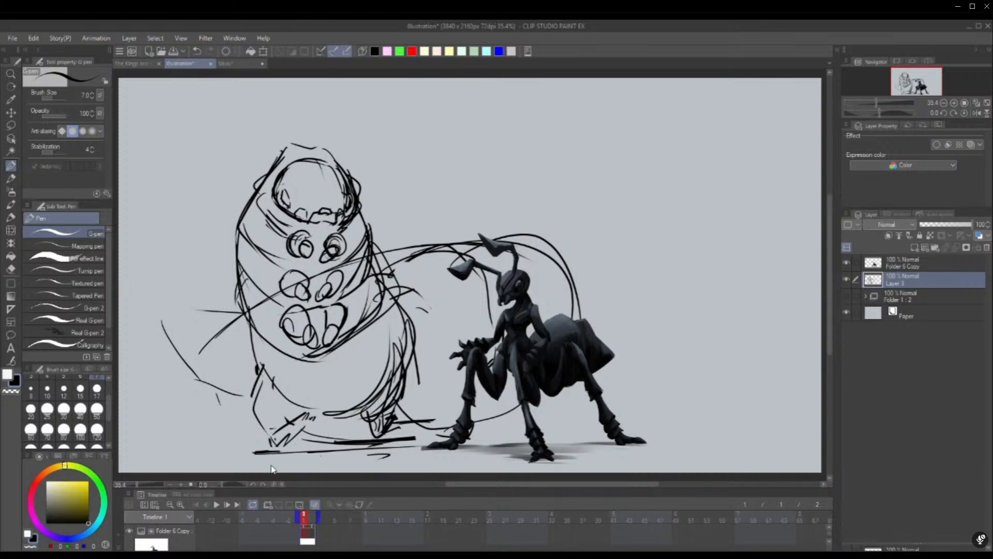
{"action": "key", "text": "ctrl+t"}
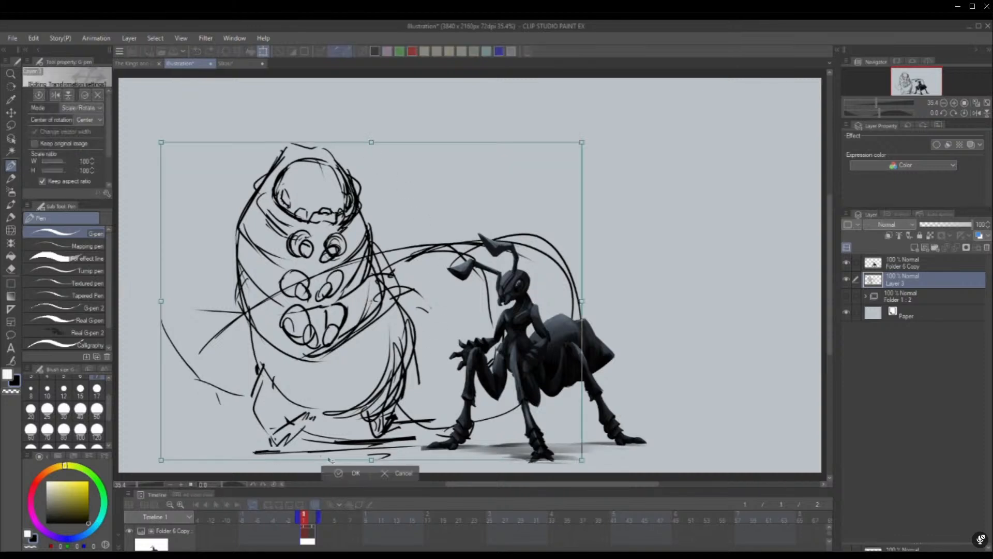
{"action": "key", "text": "Return"}
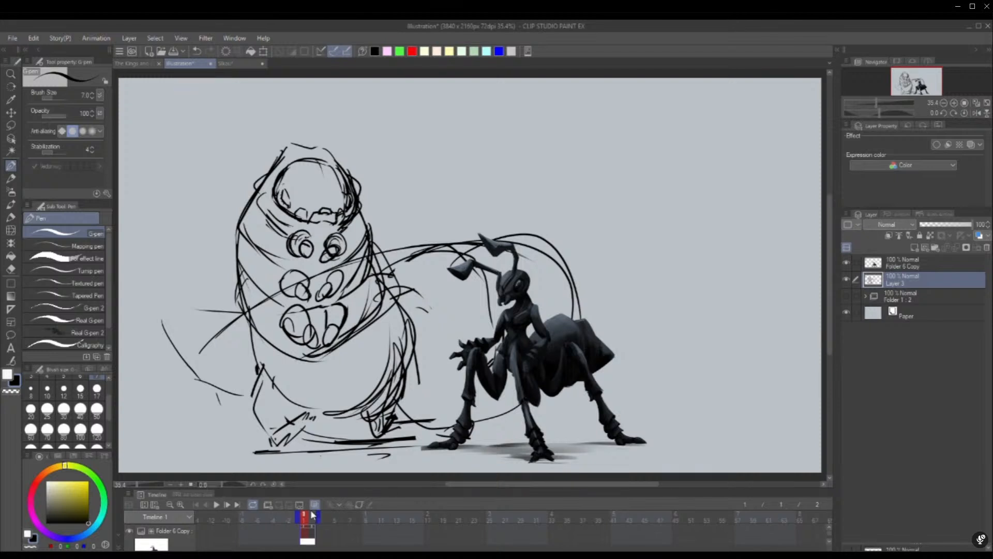
Rework the rear body with a lower back line behind the neck and a stronger underside line
{"action": "mouse_move", "coordinate": [406, 260]}
{"action": "left_mouse_down"}
{"action": "mouse_move", "coordinate": [430, 243]}
{"action": "mouse_move", "coordinate": [421, 257]}
{"action": "mouse_move", "coordinate": [394, 262]}
{"action": "mouse_move", "coordinate": [509, 271]}
{"action": "left_mouse_up"}
{"action": "mouse_move", "coordinate": [500, 399]}
{"action": "left_mouse_down"}
{"action": "mouse_move", "coordinate": [439, 426]}
{"action": "mouse_move", "coordinate": [397, 429]}
{"action": "left_mouse_up"}
{"action": "mouse_move", "coordinate": [399, 426]}
{"action": "left_mouse_down"}
{"action": "mouse_move", "coordinate": [491, 400]}
{"action": "mouse_move", "coordinate": [391, 419]}
{"action": "left_mouse_up"}
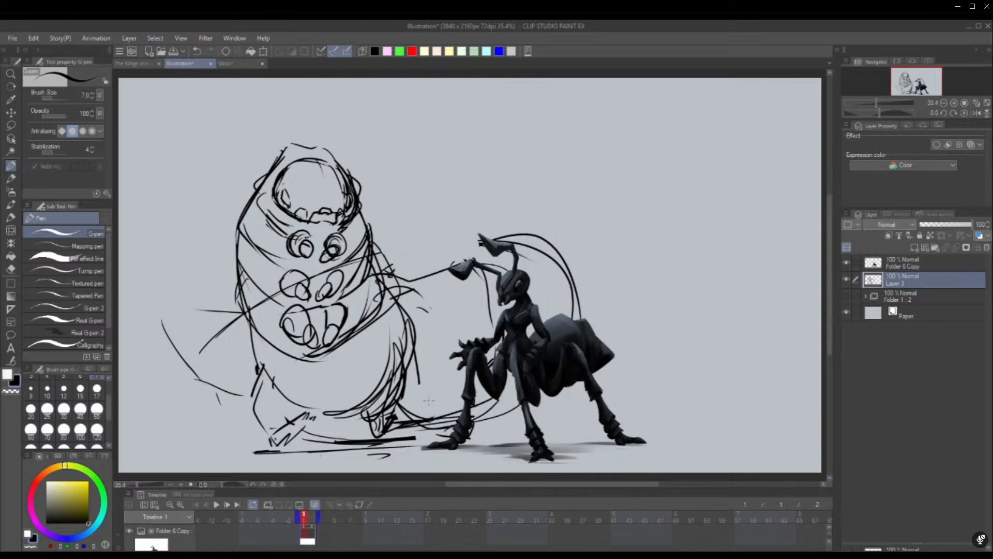
Redraw the chest below the lowest claws as a wide curved segment with a heavy lower edge
{"action": "mouse_move", "coordinate": [411, 296]}
{"action": "left_mouse_down"}
{"action": "mouse_move", "coordinate": [409, 374]}
{"action": "mouse_move", "coordinate": [384, 411]}
{"action": "left_mouse_up"}
{"action": "left_click_drag", "start_coordinate": [260, 351], "coordinate": [342, 384]}
{"action": "mouse_move", "coordinate": [285, 373]}
{"action": "left_mouse_down"}
{"action": "mouse_move", "coordinate": [379, 347]}
{"action": "mouse_move", "coordinate": [390, 293]}
{"action": "left_mouse_up"}
{"action": "mouse_move", "coordinate": [384, 324]}
{"action": "left_mouse_down"}
{"action": "mouse_move", "coordinate": [316, 392]}
{"action": "mouse_move", "coordinate": [270, 370]}
{"action": "left_mouse_up"}
{"action": "mouse_move", "coordinate": [301, 388]}
{"action": "left_mouse_down"}
{"action": "mouse_move", "coordinate": [370, 363]}
{"action": "mouse_move", "coordinate": [396, 311]}
{"action": "mouse_move", "coordinate": [366, 376]}
{"action": "mouse_move", "coordinate": [282, 393]}
{"action": "left_mouse_up"}
{"action": "key", "text": "ctrl+z"}
{"action": "key", "text": "ctrl+z"}
{"action": "left_click_drag", "start_coordinate": [374, 360], "coordinate": [308, 396]}
{"action": "mouse_move", "coordinate": [257, 352]}
{"action": "left_mouse_down"}
{"action": "mouse_move", "coordinate": [313, 397]}
{"action": "mouse_move", "coordinate": [349, 389]}
{"action": "mouse_move", "coordinate": [377, 347]}
{"action": "mouse_move", "coordinate": [381, 317]}
{"action": "left_mouse_up"}
{"action": "left_click_drag", "start_coordinate": [377, 351], "coordinate": [325, 392]}
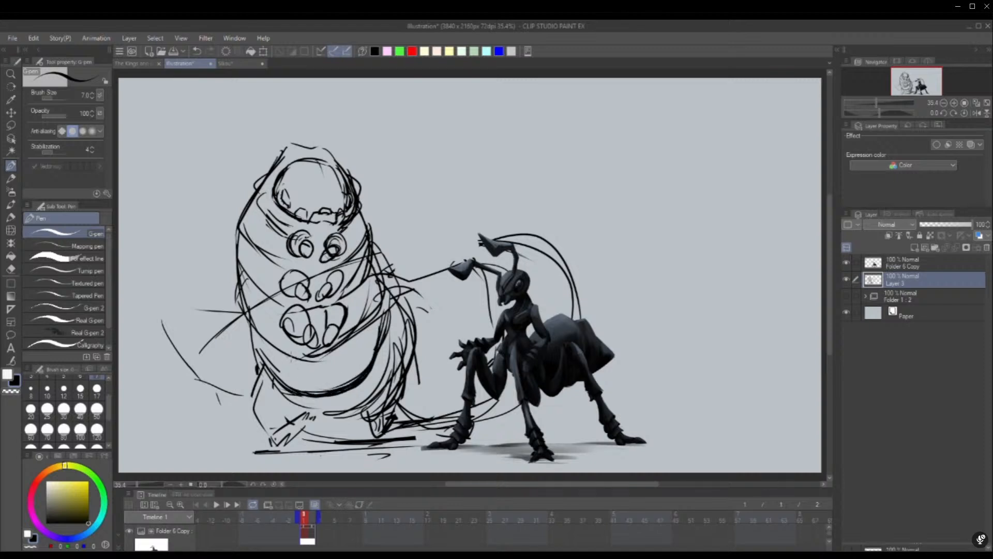
Reinforce the bulging segment contours along the upright body's outer side, away from the ant
{"action": "left_click_drag", "start_coordinate": [243, 271], "coordinate": [269, 336]}
{"action": "left_click_drag", "start_coordinate": [242, 233], "coordinate": [259, 287]}
{"action": "left_click_drag", "start_coordinate": [239, 224], "coordinate": [253, 284]}
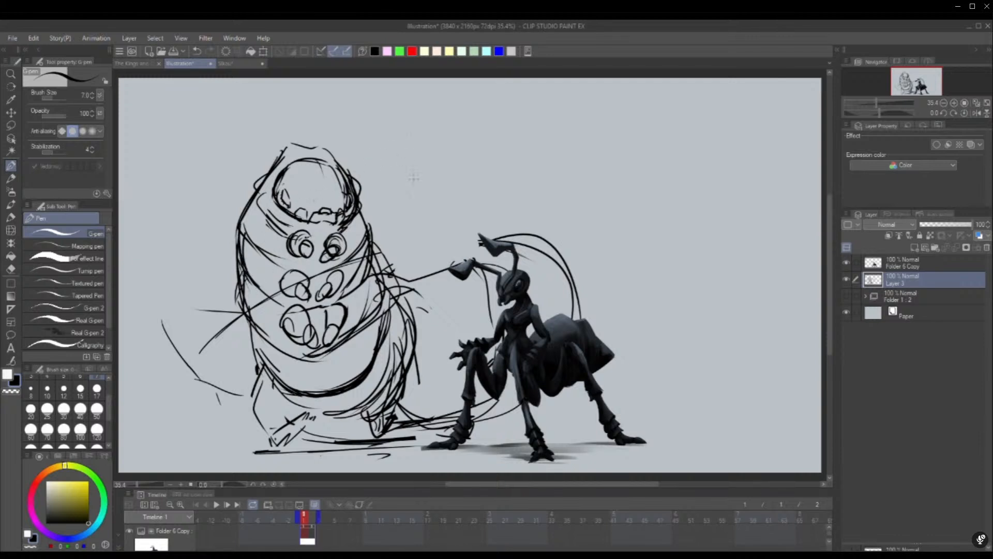
Strengthen the back line and sketch a stubby rear leg under the rear body
{"action": "left_click_drag", "start_coordinate": [405, 287], "coordinate": [485, 269]}
{"action": "mouse_move", "coordinate": [427, 416]}
{"action": "left_mouse_down"}
{"action": "mouse_move", "coordinate": [516, 392]}
{"action": "mouse_move", "coordinate": [508, 432]}
{"action": "left_mouse_up"}
{"action": "mouse_move", "coordinate": [504, 396]}
{"action": "left_mouse_down"}
{"action": "mouse_move", "coordinate": [501, 414]}
{"action": "mouse_move", "coordinate": [470, 439]}
{"action": "mouse_move", "coordinate": [489, 433]}
{"action": "left_mouse_up"}
{"action": "left_click_drag", "start_coordinate": [485, 431], "coordinate": [468, 443]}
{"action": "left_click_drag", "start_coordinate": [504, 421], "coordinate": [477, 442]}
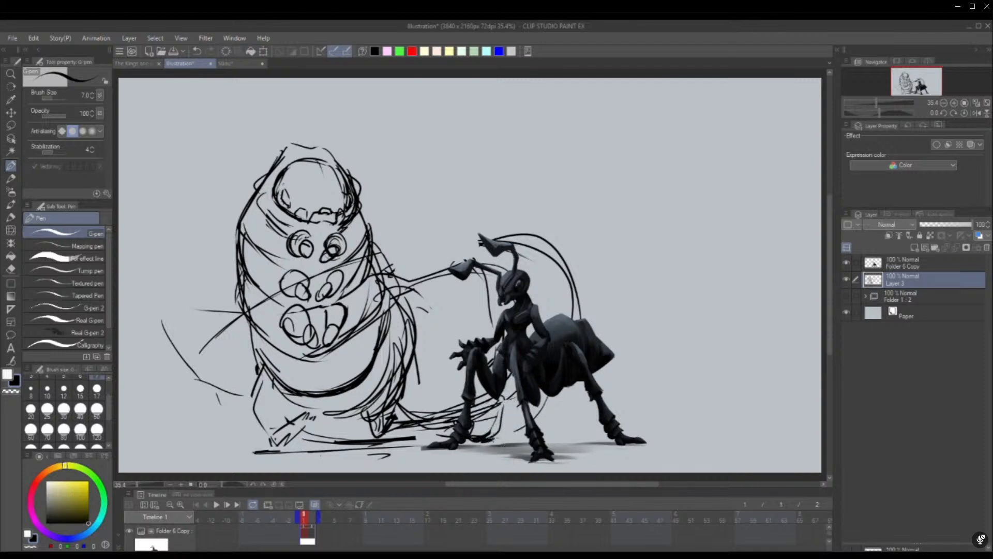
{"action": "left_click_drag", "start_coordinate": [501, 402], "coordinate": [490, 438]}
{"action": "mouse_move", "coordinate": [502, 414]}
{"action": "left_mouse_down"}
{"action": "mouse_move", "coordinate": [475, 442]}
{"action": "mouse_move", "coordinate": [429, 441]}
{"action": "mouse_move", "coordinate": [428, 420]}
{"action": "left_mouse_up"}
Draw curved segment bands on the body just behind the front leg, down to the underside
{"action": "mouse_move", "coordinate": [414, 415]}
{"action": "left_mouse_down"}
{"action": "mouse_move", "coordinate": [385, 432]}
{"action": "mouse_move", "coordinate": [420, 417]}
{"action": "mouse_move", "coordinate": [445, 428]}
{"action": "mouse_move", "coordinate": [438, 417]}
{"action": "left_mouse_up"}
{"action": "mouse_move", "coordinate": [437, 346]}
{"action": "left_mouse_down"}
{"action": "mouse_move", "coordinate": [388, 434]}
{"action": "mouse_move", "coordinate": [416, 413]}
{"action": "left_mouse_up"}
{"action": "left_click_drag", "start_coordinate": [413, 284], "coordinate": [434, 401]}
{"action": "left_click_drag", "start_coordinate": [446, 304], "coordinate": [417, 414]}
{"action": "left_click_drag", "start_coordinate": [393, 417], "coordinate": [387, 427]}
{"action": "left_click_drag", "start_coordinate": [443, 404], "coordinate": [432, 424]}
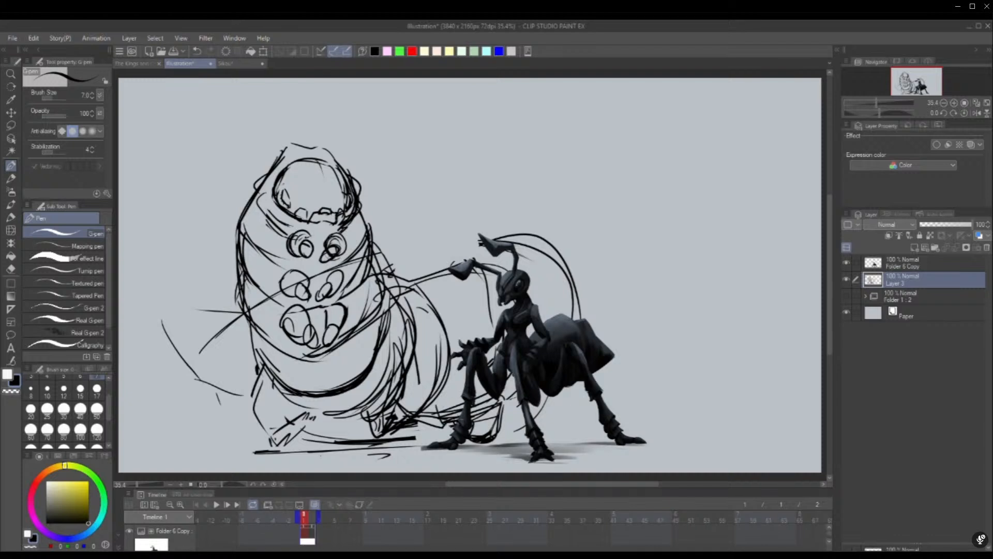
Add curved segment lines above the rear leg and erase the stray diagonal stroke beside the upright body
{"action": "left_click_drag", "start_coordinate": [515, 373], "coordinate": [501, 407]}
{"action": "mouse_move", "coordinate": [467, 278]}
{"action": "left_mouse_down"}
{"action": "mouse_move", "coordinate": [483, 288]}
{"action": "mouse_move", "coordinate": [494, 412]}
{"action": "left_mouse_up"}
{"action": "left_click_drag", "start_coordinate": [230, 323], "coordinate": [203, 355]}
{"action": "left_click_drag", "start_coordinate": [254, 303], "coordinate": [261, 309]}
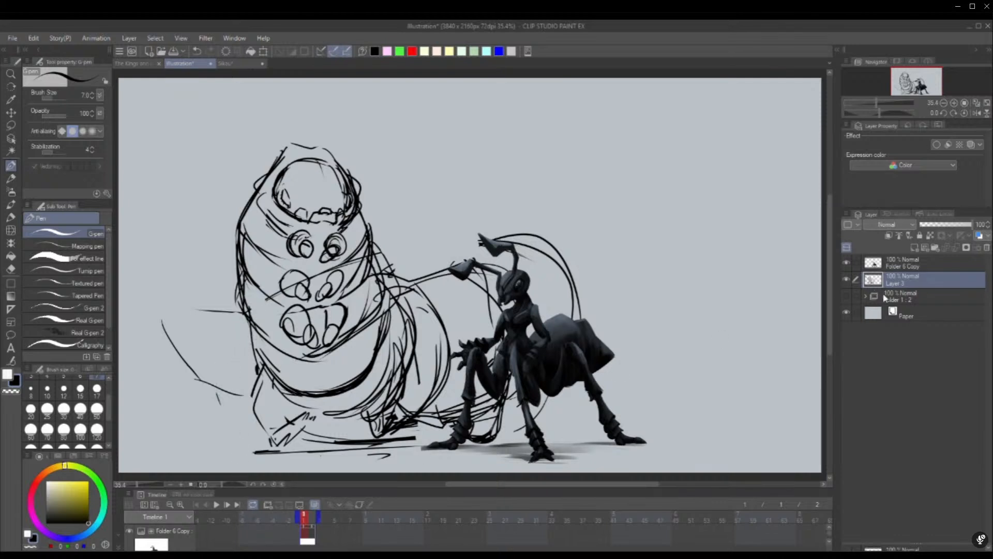
Hide the Folder 6 Copy ant layer, then close off the rear end and redefine the front legs
{"action": "left_click", "coordinate": [848, 262]}
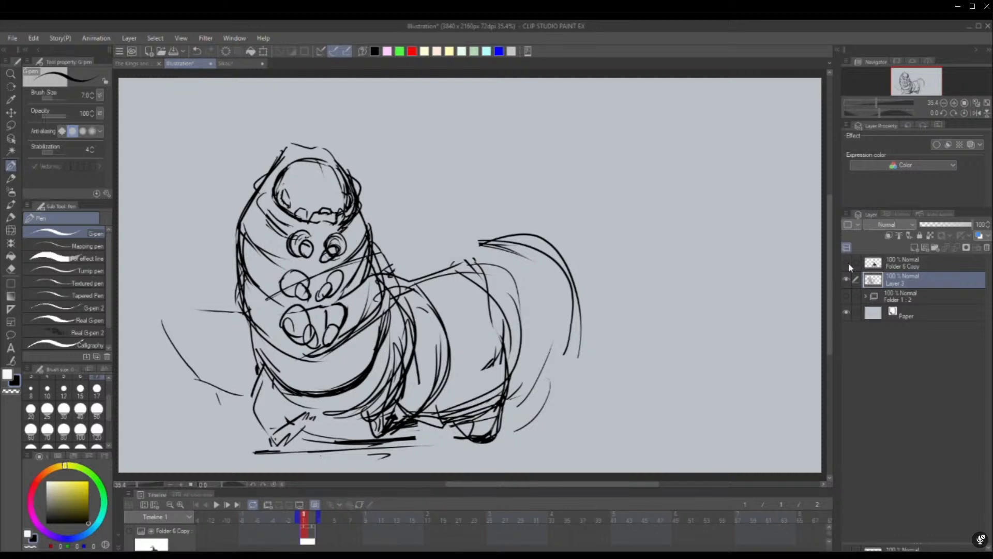
{"action": "left_click", "coordinate": [850, 263]}
{"action": "left_click", "coordinate": [849, 263]}
{"action": "left_click", "coordinate": [850, 263]}
{"action": "left_click", "coordinate": [849, 263]}
{"action": "left_click_drag", "start_coordinate": [503, 409], "coordinate": [563, 390]}
{"action": "mouse_move", "coordinate": [498, 244]}
{"action": "left_mouse_down"}
{"action": "mouse_move", "coordinate": [555, 284]}
{"action": "mouse_move", "coordinate": [501, 419]}
{"action": "left_mouse_up"}
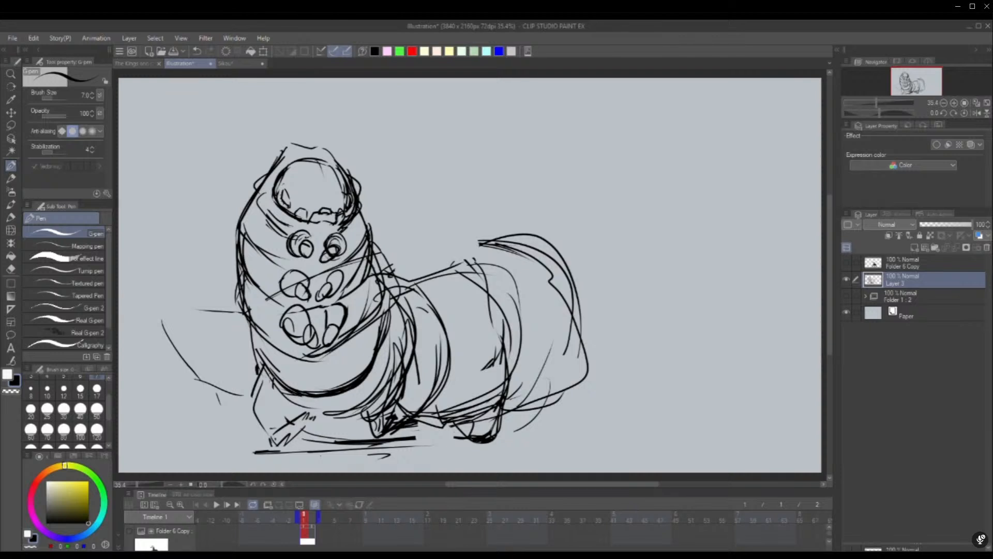
{"action": "mouse_move", "coordinate": [271, 381]}
{"action": "left_mouse_down"}
{"action": "mouse_move", "coordinate": [294, 416]}
{"action": "mouse_move", "coordinate": [374, 393]}
{"action": "mouse_move", "coordinate": [360, 414]}
{"action": "mouse_move", "coordinate": [383, 383]}
{"action": "mouse_move", "coordinate": [367, 403]}
{"action": "mouse_move", "coordinate": [393, 409]}
{"action": "mouse_move", "coordinate": [385, 436]}
{"action": "mouse_move", "coordinate": [381, 403]}
{"action": "mouse_move", "coordinate": [390, 439]}
{"action": "left_mouse_up"}
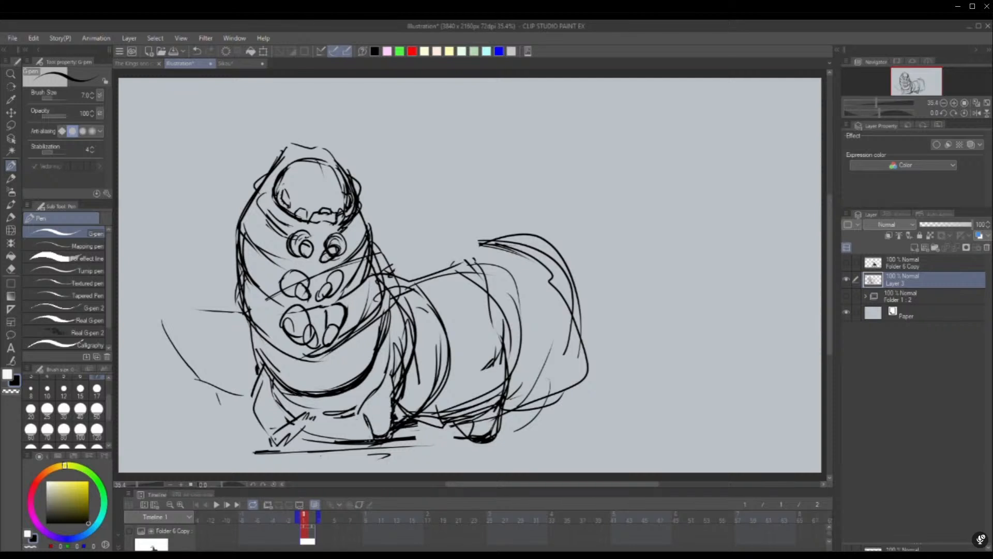
Fade Layer 3 to 7% opacity and start the mouth's line art on a new layer above it
{"action": "left_click", "coordinate": [923, 225]}
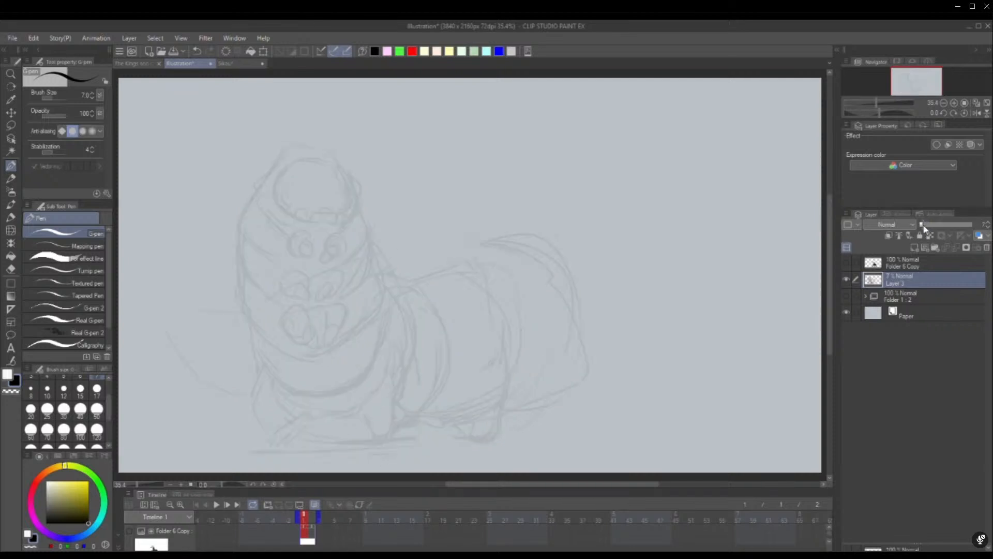
{"action": "left_click", "coordinate": [914, 247]}
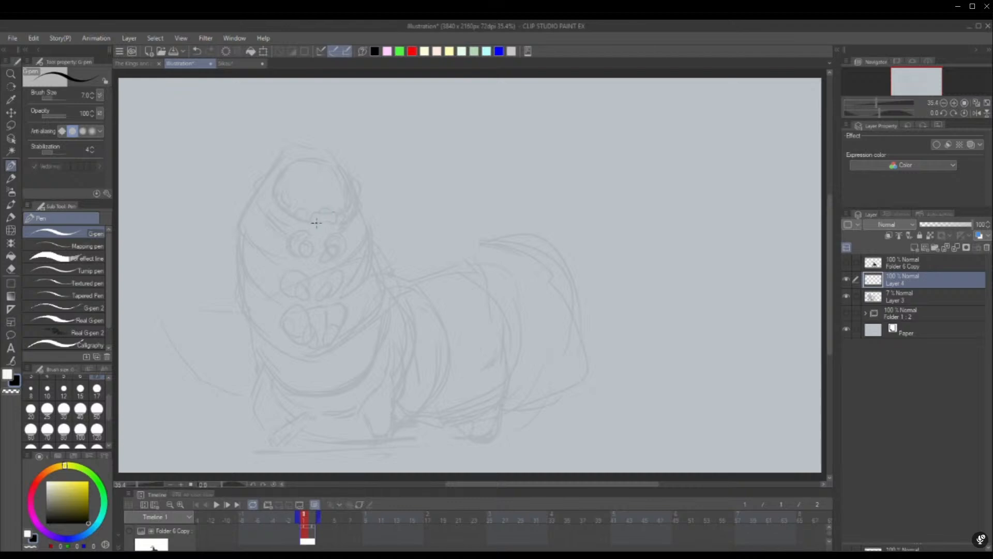
{"action": "mouse_move", "coordinate": [316, 215]}
{"action": "left_mouse_down"}
{"action": "mouse_move", "coordinate": [314, 223]}
{"action": "mouse_move", "coordinate": [330, 223]}
{"action": "left_mouse_up"}
{"action": "mouse_move", "coordinate": [299, 209]}
{"action": "left_mouse_down"}
{"action": "mouse_move", "coordinate": [307, 220]}
{"action": "mouse_move", "coordinate": [342, 213]}
{"action": "left_mouse_up"}
{"action": "mouse_move", "coordinate": [314, 214]}
{"action": "left_mouse_down"}
{"action": "mouse_move", "coordinate": [325, 205]}
{"action": "mouse_move", "coordinate": [331, 217]}
{"action": "mouse_move", "coordinate": [321, 217]}
{"action": "mouse_move", "coordinate": [330, 217]}
{"action": "left_mouse_up"}
Mirror the canvas view and ink the round face outline with a small eye at its side
{"action": "left_click", "coordinate": [977, 113]}
{"action": "mouse_move", "coordinate": [642, 221]}
{"action": "left_mouse_down"}
{"action": "mouse_move", "coordinate": [664, 201]}
{"action": "mouse_move", "coordinate": [635, 224]}
{"action": "mouse_move", "coordinate": [595, 173]}
{"action": "mouse_move", "coordinate": [616, 158]}
{"action": "mouse_move", "coordinate": [650, 162]}
{"action": "left_mouse_up"}
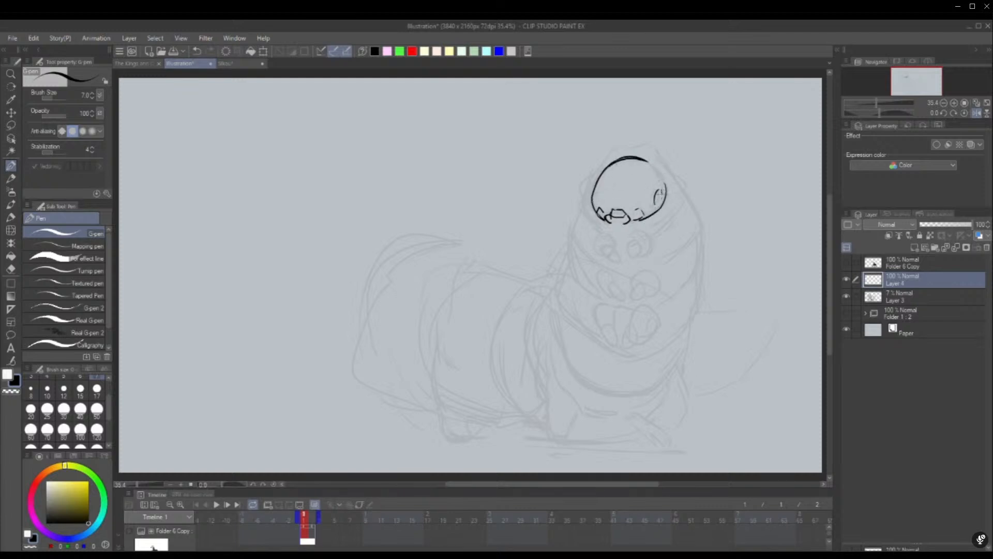
{"action": "mouse_move", "coordinate": [654, 204]}
{"action": "left_mouse_down"}
{"action": "mouse_move", "coordinate": [662, 190]}
{"action": "mouse_move", "coordinate": [655, 204]}
{"action": "left_mouse_up"}
{"action": "mouse_move", "coordinate": [644, 157]}
{"action": "left_mouse_down"}
{"action": "mouse_move", "coordinate": [666, 191]}
{"action": "mouse_move", "coordinate": [638, 221]}
{"action": "left_mouse_up"}
Scale the inked face down slightly to sit inside the head shape
{"action": "key", "text": "e"}
{"action": "key", "text": "ctrl+t"}
{"action": "left_click_drag", "start_coordinate": [668, 181], "coordinate": [663, 193]}
{"action": "left_click", "coordinate": [612, 241]}
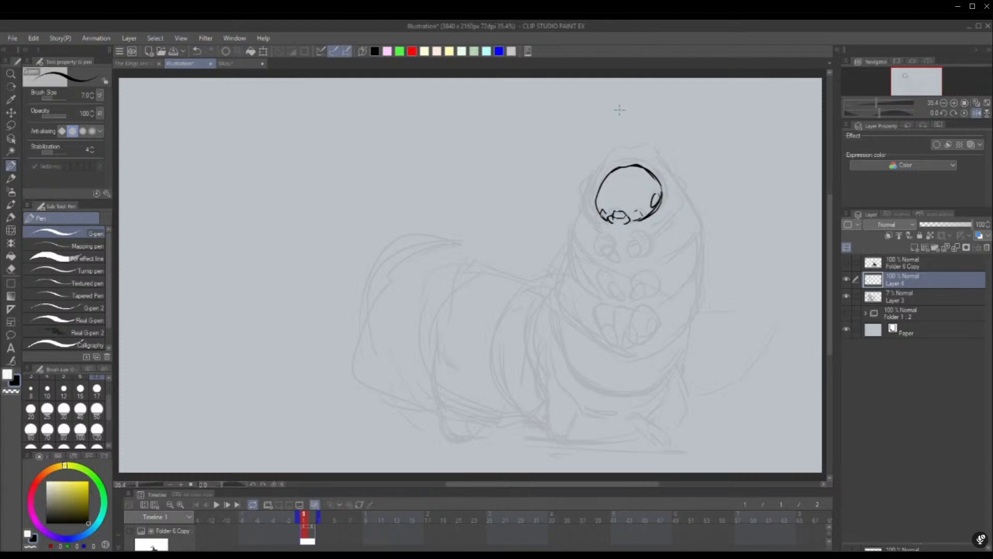
Ink the angular hood outline around the face and return the canvas view to its unmirrored orientation
{"action": "mouse_move", "coordinate": [595, 222]}
{"action": "left_mouse_down"}
{"action": "mouse_move", "coordinate": [586, 181]}
{"action": "mouse_move", "coordinate": [616, 144]}
{"action": "mouse_move", "coordinate": [642, 143]}
{"action": "mouse_move", "coordinate": [683, 192]}
{"action": "mouse_move", "coordinate": [663, 221]}
{"action": "mouse_move", "coordinate": [667, 198]}
{"action": "left_mouse_up"}
{"action": "key", "text": "ctrl+z"}
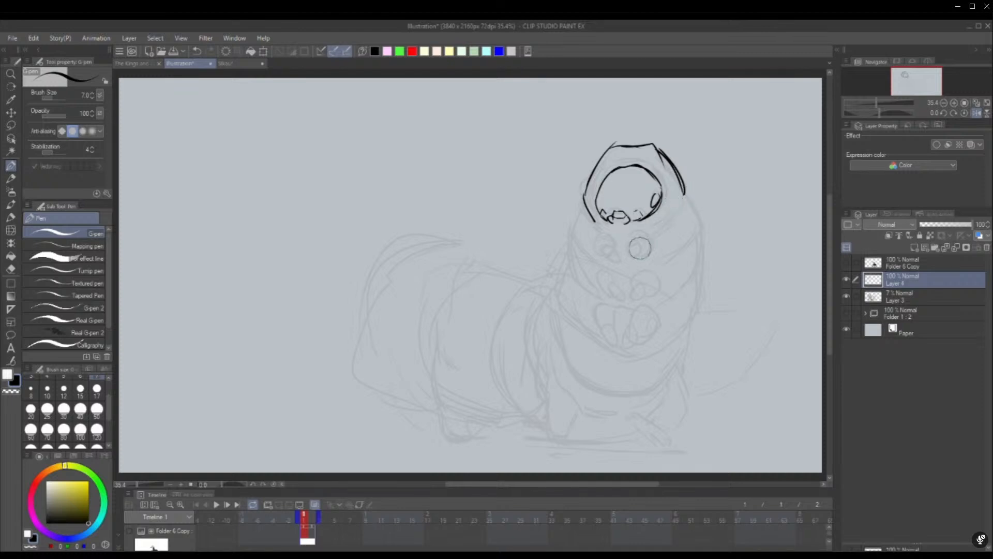
{"action": "mouse_move", "coordinate": [663, 156]}
{"action": "left_mouse_down"}
{"action": "mouse_move", "coordinate": [673, 196]}
{"action": "mouse_move", "coordinate": [642, 225]}
{"action": "mouse_move", "coordinate": [673, 196]}
{"action": "left_mouse_up"}
{"action": "left_click", "coordinate": [976, 112]}
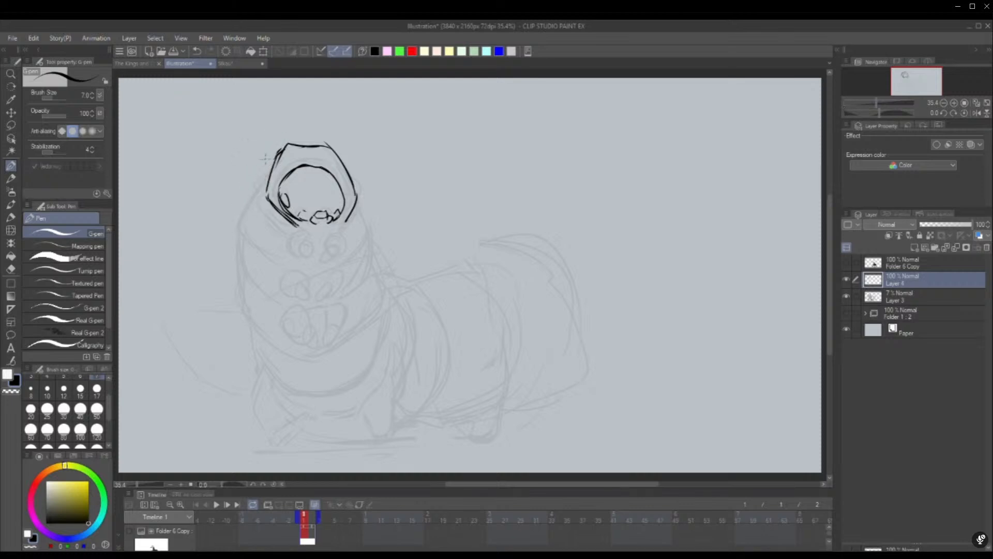
Add an outer plate edge along the hood's side, away from the rear body
{"action": "left_click_drag", "start_coordinate": [257, 195], "coordinate": [262, 206]}
{"action": "left_click_drag", "start_coordinate": [271, 160], "coordinate": [267, 192]}
{"action": "left_click_drag", "start_coordinate": [346, 206], "coordinate": [344, 191]}
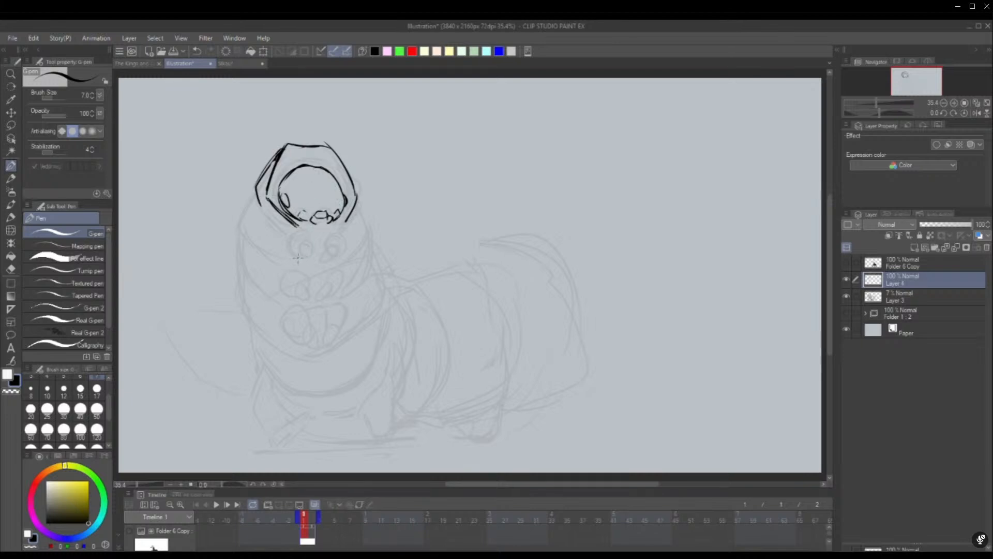
Ink the first pair of pointed claws directly below the face, undoing the rejected strokes
{"action": "mouse_move", "coordinate": [298, 258]}
{"action": "left_mouse_down"}
{"action": "mouse_move", "coordinate": [304, 234]}
{"action": "mouse_move", "coordinate": [309, 267]}
{"action": "mouse_move", "coordinate": [328, 248]}
{"action": "mouse_move", "coordinate": [330, 260]}
{"action": "mouse_move", "coordinate": [322, 266]}
{"action": "mouse_move", "coordinate": [335, 236]}
{"action": "mouse_move", "coordinate": [341, 255]}
{"action": "left_mouse_up"}
{"action": "key", "text": "ctrl+z"}
{"action": "key", "text": "ctrl+z"}
{"action": "key", "text": "ctrl+z"}
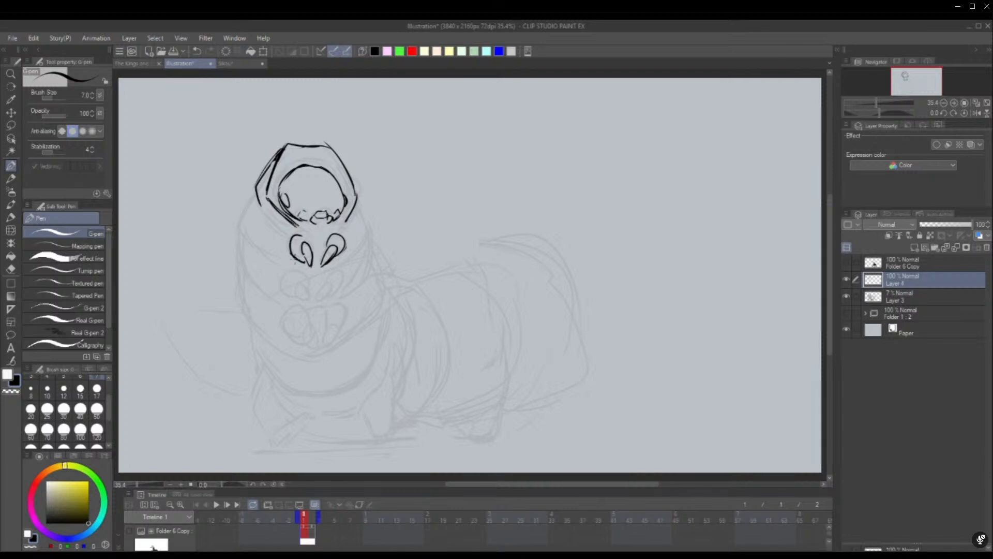
Ink both sides of the first body segment around the hood, with inner contour lines beside the claws
{"action": "mouse_move", "coordinate": [256, 188]}
{"action": "left_mouse_down"}
{"action": "mouse_move", "coordinate": [256, 248]}
{"action": "mouse_move", "coordinate": [255, 179]}
{"action": "mouse_move", "coordinate": [240, 198]}
{"action": "left_mouse_up"}
{"action": "left_click_drag", "start_coordinate": [352, 186], "coordinate": [369, 231]}
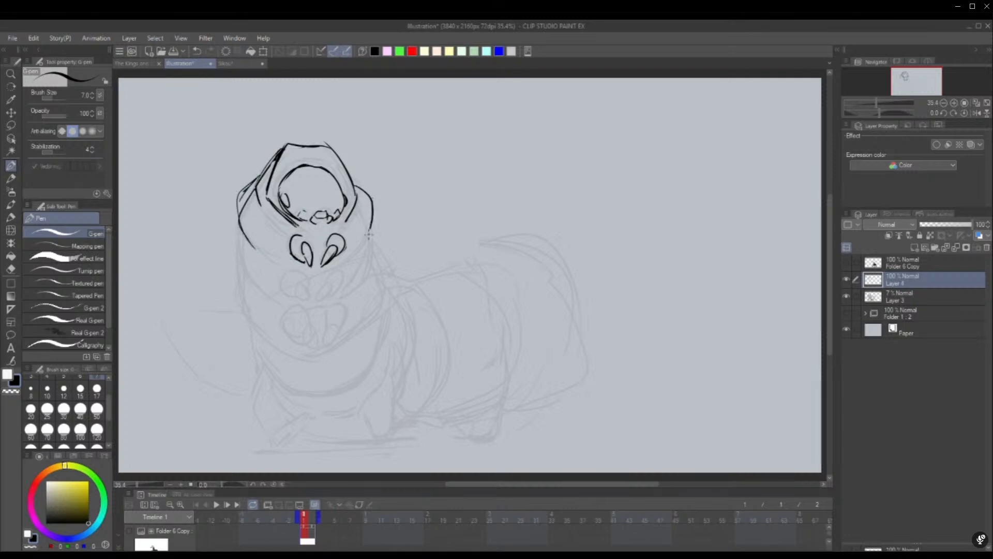
{"action": "left_click_drag", "start_coordinate": [353, 177], "coordinate": [363, 245]}
{"action": "mouse_move", "coordinate": [370, 207]}
{"action": "left_mouse_down"}
{"action": "mouse_move", "coordinate": [339, 267]}
{"action": "mouse_move", "coordinate": [272, 242]}
{"action": "mouse_move", "coordinate": [284, 223]}
{"action": "mouse_move", "coordinate": [359, 234]}
{"action": "left_mouse_up"}
{"action": "left_click_drag", "start_coordinate": [356, 243], "coordinate": [335, 262]}
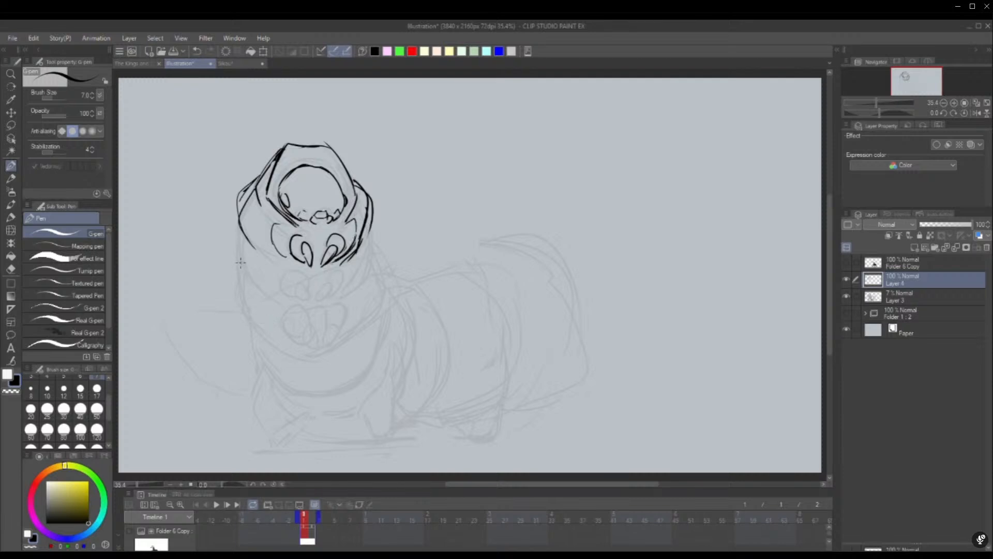
Ink both sides of the second body segment and the outer side of the third segment
{"action": "mouse_move", "coordinate": [242, 226]}
{"action": "left_mouse_down"}
{"action": "mouse_move", "coordinate": [237, 248]}
{"action": "mouse_move", "coordinate": [259, 283]}
{"action": "mouse_move", "coordinate": [255, 261]}
{"action": "mouse_move", "coordinate": [237, 250]}
{"action": "mouse_move", "coordinate": [259, 284]}
{"action": "left_mouse_up"}
{"action": "left_click_drag", "start_coordinate": [369, 235], "coordinate": [352, 292]}
{"action": "left_click_drag", "start_coordinate": [378, 255], "coordinate": [362, 274]}
{"action": "key", "text": "ctrl+z"}
{"action": "key", "text": "ctrl+z"}
{"action": "left_click_drag", "start_coordinate": [370, 226], "coordinate": [338, 300]}
{"action": "mouse_move", "coordinate": [245, 275]}
{"action": "left_mouse_down"}
{"action": "mouse_move", "coordinate": [251, 312]}
{"action": "mouse_move", "coordinate": [275, 345]}
{"action": "left_mouse_up"}
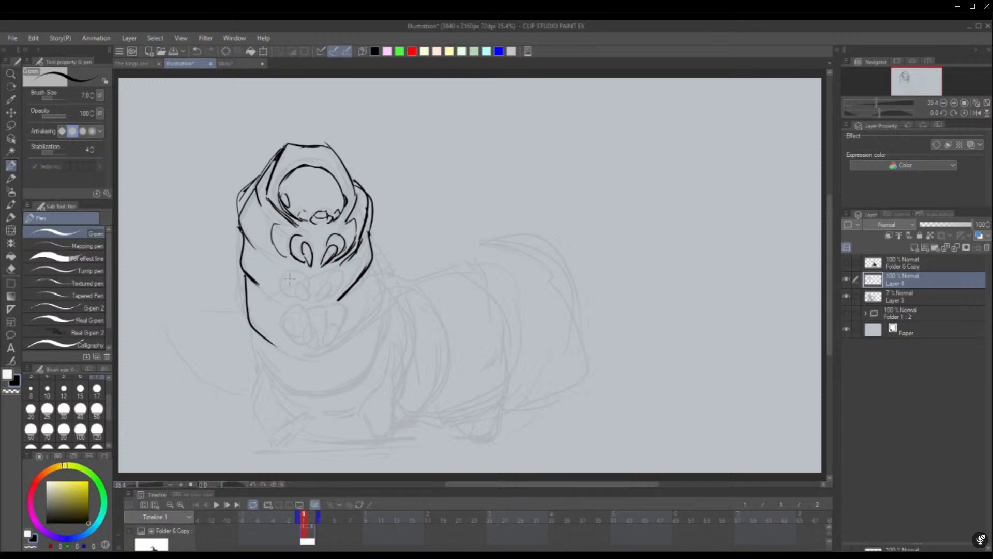
Ink the second and third pairs of pointed claws down the middle of the upright body
{"action": "mouse_move", "coordinate": [293, 299]}
{"action": "left_mouse_down"}
{"action": "mouse_move", "coordinate": [283, 284]}
{"action": "mouse_move", "coordinate": [305, 297]}
{"action": "mouse_move", "coordinate": [302, 288]}
{"action": "mouse_move", "coordinate": [336, 279]}
{"action": "mouse_move", "coordinate": [334, 289]}
{"action": "mouse_move", "coordinate": [344, 270]}
{"action": "mouse_move", "coordinate": [323, 309]}
{"action": "mouse_move", "coordinate": [327, 282]}
{"action": "mouse_move", "coordinate": [330, 296]}
{"action": "mouse_move", "coordinate": [336, 285]}
{"action": "mouse_move", "coordinate": [324, 305]}
{"action": "mouse_move", "coordinate": [331, 297]}
{"action": "left_mouse_up"}
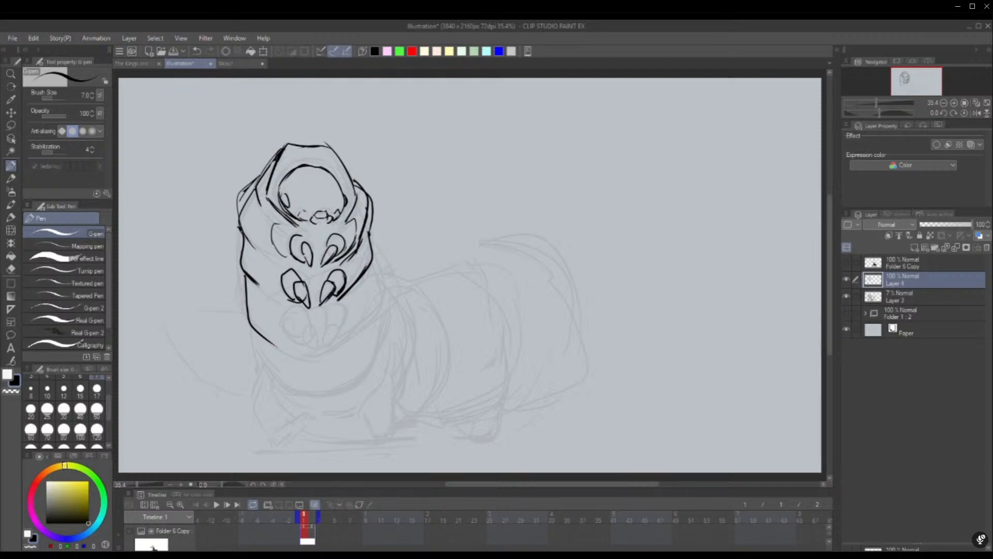
{"action": "mouse_move", "coordinate": [287, 336]}
{"action": "left_mouse_down"}
{"action": "mouse_move", "coordinate": [299, 310]}
{"action": "mouse_move", "coordinate": [318, 345]}
{"action": "left_mouse_up"}
{"action": "left_click_drag", "start_coordinate": [301, 341], "coordinate": [316, 353]}
{"action": "mouse_move", "coordinate": [317, 352]}
{"action": "left_mouse_down"}
{"action": "mouse_move", "coordinate": [312, 331]}
{"action": "mouse_move", "coordinate": [321, 348]}
{"action": "mouse_move", "coordinate": [342, 331]}
{"action": "mouse_move", "coordinate": [329, 347]}
{"action": "mouse_move", "coordinate": [355, 324]}
{"action": "mouse_move", "coordinate": [339, 339]}
{"action": "left_mouse_up"}
{"action": "key", "text": "ctrl+z"}
{"action": "key", "text": "ctrl+z"}
{"action": "mouse_move", "coordinate": [343, 304]}
{"action": "left_mouse_down"}
{"action": "mouse_move", "coordinate": [354, 310]}
{"action": "mouse_move", "coordinate": [340, 339]}
{"action": "left_mouse_up"}
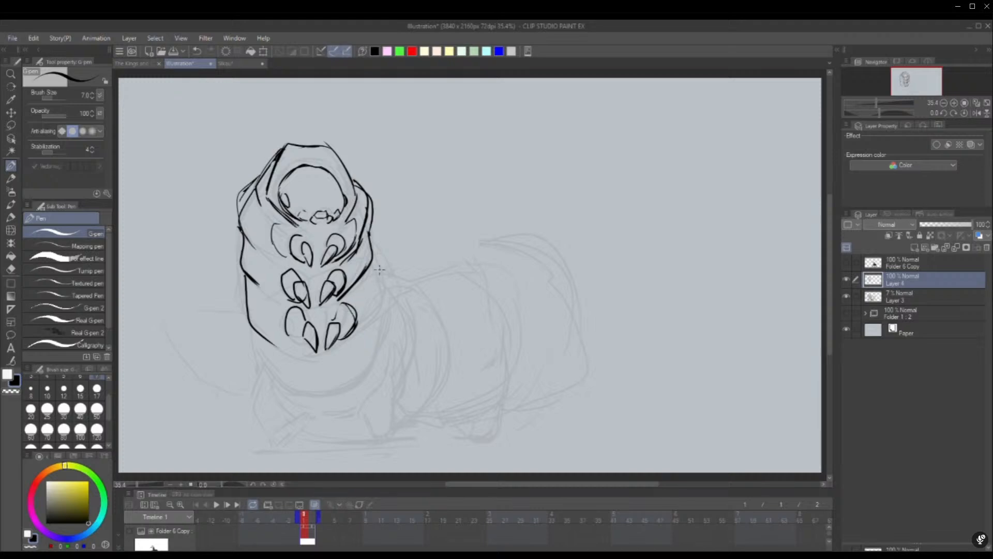
Finish the third segment's side nearest the rear body and ink the rounded chest segment beneath it
{"action": "mouse_move", "coordinate": [373, 270]}
{"action": "left_mouse_down"}
{"action": "mouse_move", "coordinate": [384, 300]}
{"action": "mouse_move", "coordinate": [365, 329]}
{"action": "left_mouse_up"}
{"action": "left_click_drag", "start_coordinate": [382, 295], "coordinate": [351, 341]}
{"action": "mouse_move", "coordinate": [252, 329]}
{"action": "left_mouse_down"}
{"action": "mouse_move", "coordinate": [270, 379]}
{"action": "mouse_move", "coordinate": [300, 399]}
{"action": "mouse_move", "coordinate": [357, 387]}
{"action": "left_mouse_up"}
{"action": "mouse_move", "coordinate": [385, 296]}
{"action": "left_mouse_down"}
{"action": "mouse_move", "coordinate": [377, 368]}
{"action": "mouse_move", "coordinate": [361, 383]}
{"action": "left_mouse_up"}
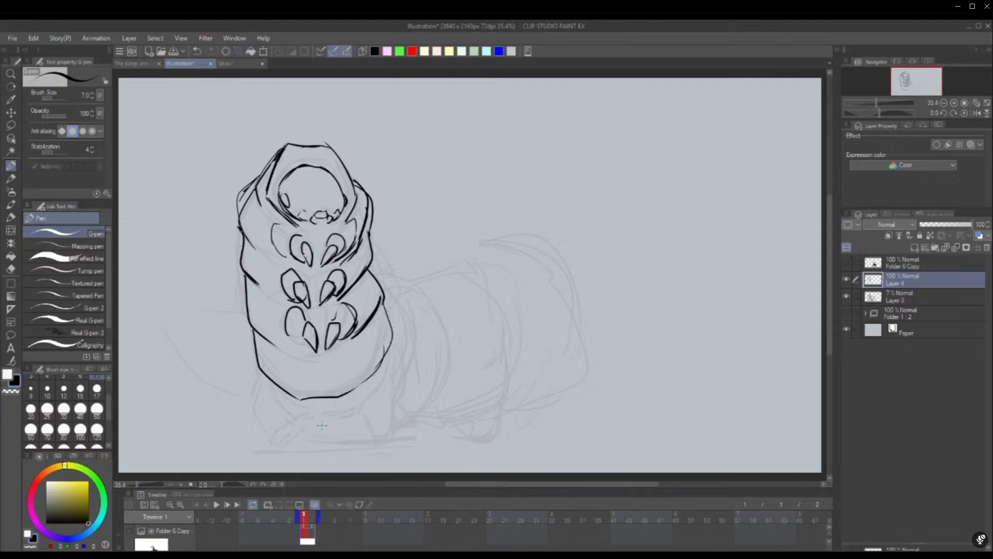
Ink the outer front leg with its pointed foot beneath the chest segment, plus the short body contour behind it
{"action": "mouse_move", "coordinate": [263, 375]}
{"action": "left_mouse_down"}
{"action": "mouse_move", "coordinate": [252, 406]}
{"action": "mouse_move", "coordinate": [273, 436]}
{"action": "left_mouse_up"}
{"action": "mouse_move", "coordinate": [257, 434]}
{"action": "left_mouse_down"}
{"action": "mouse_move", "coordinate": [259, 456]}
{"action": "mouse_move", "coordinate": [288, 421]}
{"action": "left_mouse_up"}
{"action": "mouse_move", "coordinate": [258, 419]}
{"action": "left_mouse_down"}
{"action": "mouse_move", "coordinate": [260, 386]}
{"action": "mouse_move", "coordinate": [261, 432]}
{"action": "mouse_move", "coordinate": [287, 426]}
{"action": "mouse_move", "coordinate": [277, 448]}
{"action": "mouse_move", "coordinate": [258, 450]}
{"action": "mouse_move", "coordinate": [278, 450]}
{"action": "left_mouse_up"}
{"action": "mouse_move", "coordinate": [287, 428]}
{"action": "left_mouse_down"}
{"action": "mouse_move", "coordinate": [281, 446]}
{"action": "mouse_move", "coordinate": [262, 449]}
{"action": "mouse_move", "coordinate": [277, 448]}
{"action": "left_mouse_up"}
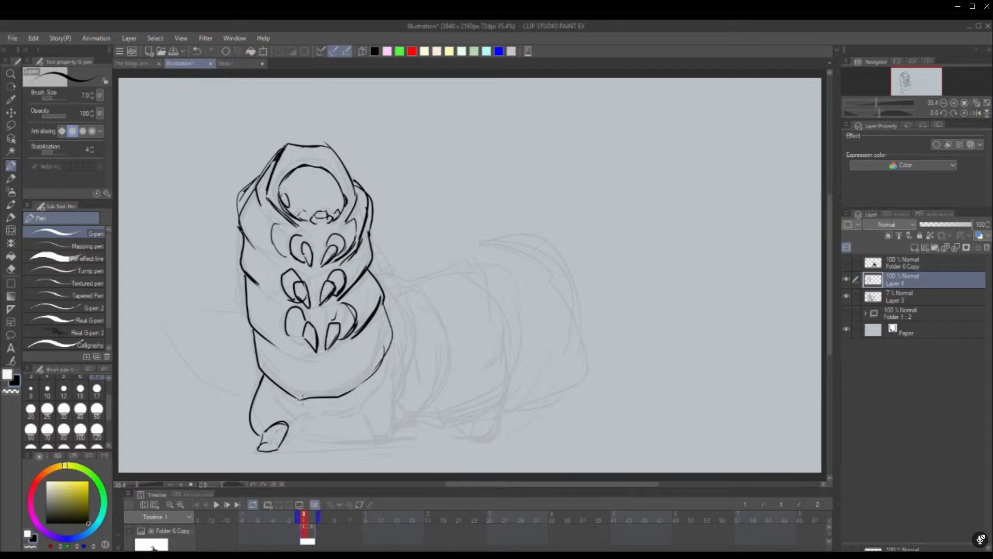
{"action": "left_click_drag", "start_coordinate": [254, 394], "coordinate": [254, 348]}
Ink the other front leg and its clawed foot, and draw the belly line between the two front legs
{"action": "left_click_drag", "start_coordinate": [363, 409], "coordinate": [399, 380]}
{"action": "left_click_drag", "start_coordinate": [363, 408], "coordinate": [383, 438]}
{"action": "left_click_drag", "start_coordinate": [395, 380], "coordinate": [405, 432]}
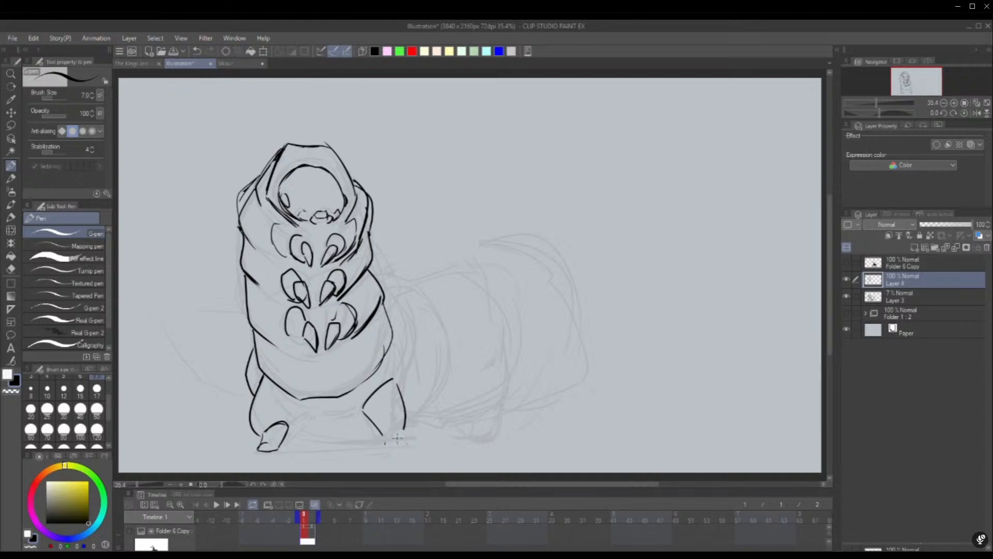
{"action": "mouse_move", "coordinate": [388, 433]}
{"action": "left_mouse_down"}
{"action": "mouse_move", "coordinate": [406, 446]}
{"action": "mouse_move", "coordinate": [392, 452]}
{"action": "mouse_move", "coordinate": [410, 448]}
{"action": "mouse_move", "coordinate": [365, 443]}
{"action": "mouse_move", "coordinate": [396, 401]}
{"action": "mouse_move", "coordinate": [390, 445]}
{"action": "left_mouse_up"}
{"action": "key", "text": "ctrl+z"}
{"action": "key", "text": "ctrl+z"}
{"action": "key", "text": "ctrl+z"}
{"action": "key", "text": "ctrl+z"}
{"action": "left_click_drag", "start_coordinate": [300, 428], "coordinate": [371, 423]}
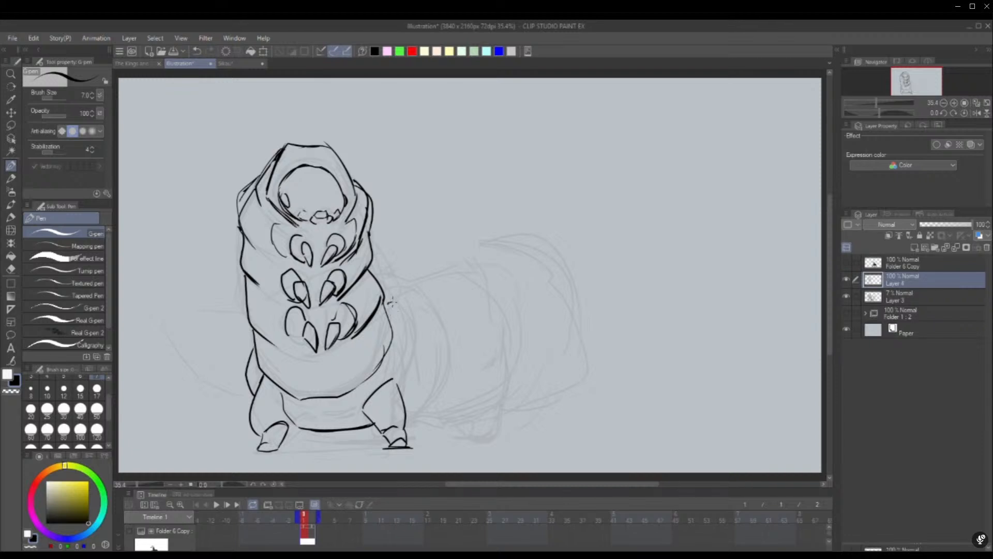
Ink the curved outline of the first rear body segment from the upright torso down to the front leg
{"action": "mouse_move", "coordinate": [389, 303]}
{"action": "left_mouse_down"}
{"action": "mouse_move", "coordinate": [417, 319]}
{"action": "mouse_move", "coordinate": [416, 388]}
{"action": "left_mouse_up"}
{"action": "left_click_drag", "start_coordinate": [381, 293], "coordinate": [418, 380]}
{"action": "left_click_drag", "start_coordinate": [419, 329], "coordinate": [421, 384]}
{"action": "left_click_drag", "start_coordinate": [417, 309], "coordinate": [407, 414]}
{"action": "mouse_move", "coordinate": [421, 359]}
{"action": "left_mouse_down"}
{"action": "mouse_move", "coordinate": [401, 417]}
{"action": "mouse_move", "coordinate": [417, 390]}
{"action": "mouse_move", "coordinate": [408, 412]}
{"action": "left_mouse_up"}
{"action": "left_click_drag", "start_coordinate": [422, 357], "coordinate": [406, 412]}
{"action": "mouse_move", "coordinate": [418, 317]}
{"action": "left_mouse_down"}
{"action": "mouse_move", "coordinate": [405, 411]}
{"action": "mouse_move", "coordinate": [423, 342]}
{"action": "left_mouse_up"}
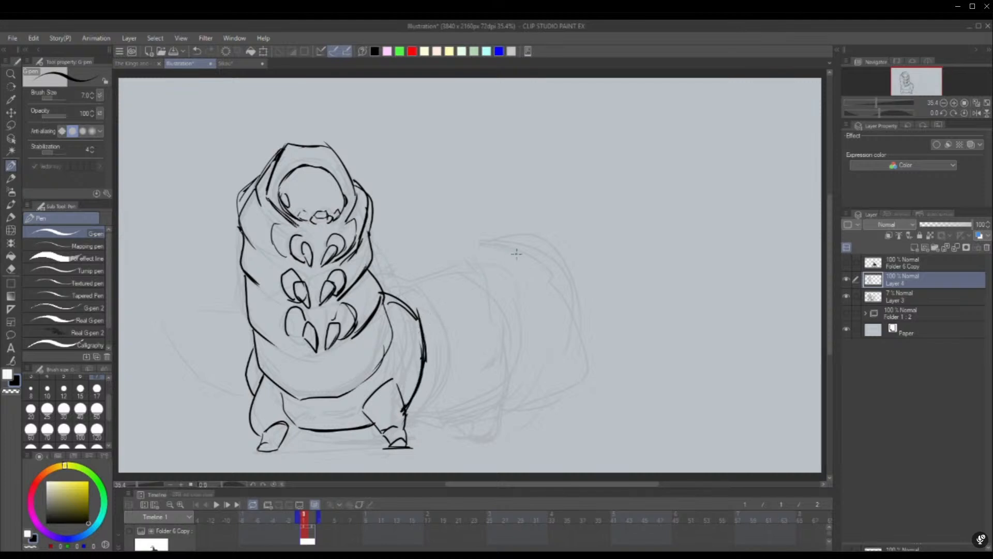
Rework the first rear segment's edge in the mirrored view and ink the second segment's upper curve behind it
{"action": "left_click", "coordinate": [977, 113]}
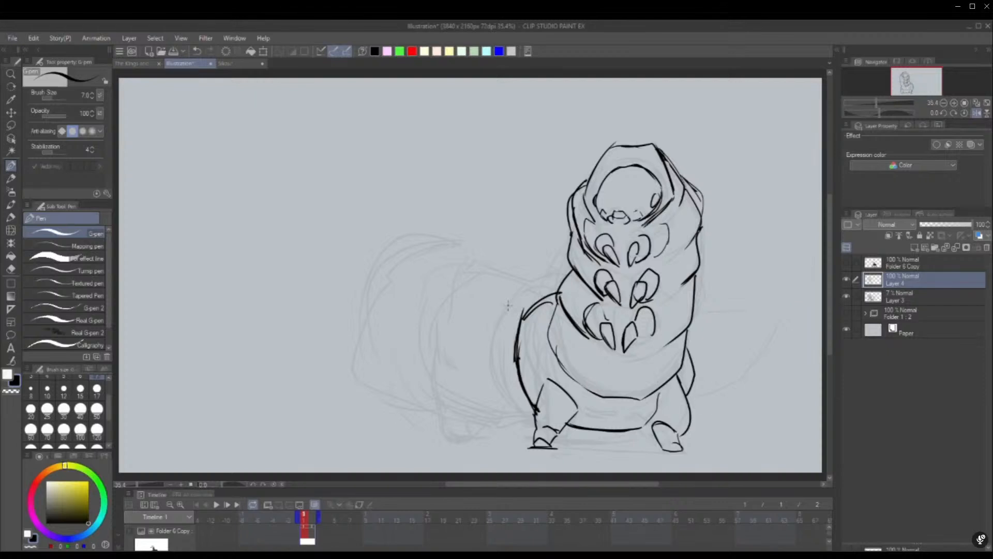
{"action": "mouse_move", "coordinate": [529, 292]}
{"action": "left_mouse_down"}
{"action": "mouse_move", "coordinate": [512, 344]}
{"action": "mouse_move", "coordinate": [512, 391]}
{"action": "mouse_move", "coordinate": [532, 309]}
{"action": "mouse_move", "coordinate": [562, 276]}
{"action": "mouse_move", "coordinate": [531, 314]}
{"action": "left_mouse_up"}
{"action": "mouse_move", "coordinate": [563, 282]}
{"action": "left_mouse_down"}
{"action": "mouse_move", "coordinate": [530, 309]}
{"action": "mouse_move", "coordinate": [519, 409]}
{"action": "left_mouse_up"}
{"action": "mouse_move", "coordinate": [532, 310]}
{"action": "left_mouse_down"}
{"action": "mouse_move", "coordinate": [517, 414]}
{"action": "mouse_move", "coordinate": [544, 296]}
{"action": "mouse_move", "coordinate": [520, 397]}
{"action": "left_mouse_up"}
{"action": "mouse_move", "coordinate": [538, 303]}
{"action": "left_mouse_down"}
{"action": "mouse_move", "coordinate": [520, 405]}
{"action": "mouse_move", "coordinate": [508, 310]}
{"action": "mouse_move", "coordinate": [552, 291]}
{"action": "left_mouse_up"}
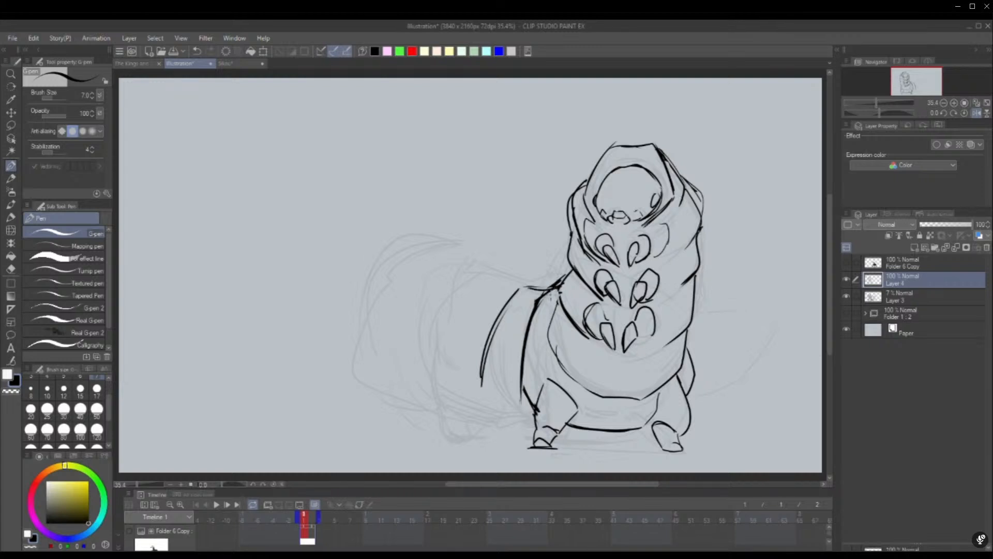
Ink the pointed leg and small triangular foot beneath the second rear segment
{"action": "left_click_drag", "start_coordinate": [490, 399], "coordinate": [499, 409]}
{"action": "left_click_drag", "start_coordinate": [518, 369], "coordinate": [528, 393]}
{"action": "mouse_move", "coordinate": [478, 413]}
{"action": "left_mouse_down"}
{"action": "mouse_move", "coordinate": [502, 370]}
{"action": "mouse_move", "coordinate": [513, 405]}
{"action": "left_mouse_up"}
{"action": "mouse_move", "coordinate": [517, 419]}
{"action": "left_mouse_down"}
{"action": "mouse_move", "coordinate": [481, 426]}
{"action": "mouse_move", "coordinate": [493, 442]}
{"action": "mouse_move", "coordinate": [472, 445]}
{"action": "left_mouse_up"}
{"action": "key", "text": "ctrl+z"}
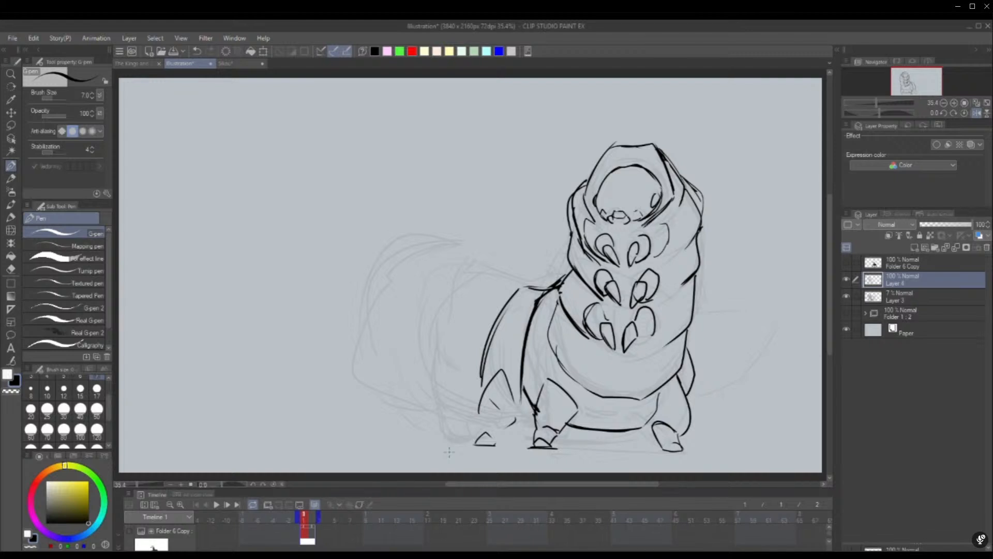
Reshape the second rear segment into a fuller bulge joined to the first, and touch up the belly and front-foot ground lines
{"action": "mouse_move", "coordinate": [483, 351]}
{"action": "left_mouse_down"}
{"action": "mouse_move", "coordinate": [482, 371]}
{"action": "mouse_move", "coordinate": [500, 304]}
{"action": "left_mouse_up"}
{"action": "mouse_move", "coordinate": [482, 378]}
{"action": "left_mouse_down"}
{"action": "mouse_move", "coordinate": [473, 347]}
{"action": "mouse_move", "coordinate": [501, 297]}
{"action": "left_mouse_up"}
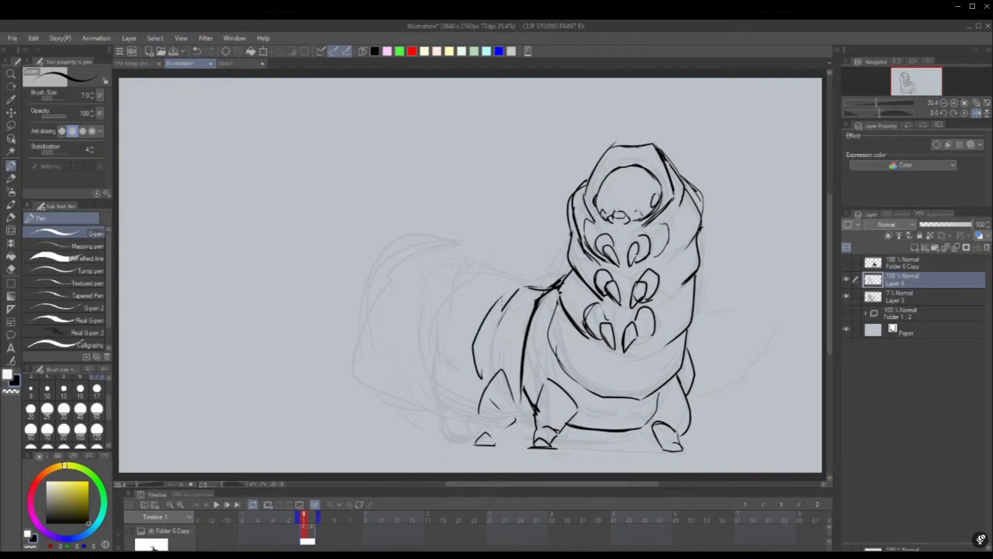
{"action": "mouse_move", "coordinate": [478, 329]}
{"action": "left_mouse_down"}
{"action": "mouse_move", "coordinate": [522, 282]}
{"action": "mouse_move", "coordinate": [560, 282]}
{"action": "left_mouse_up"}
{"action": "left_click_drag", "start_coordinate": [483, 390], "coordinate": [475, 353]}
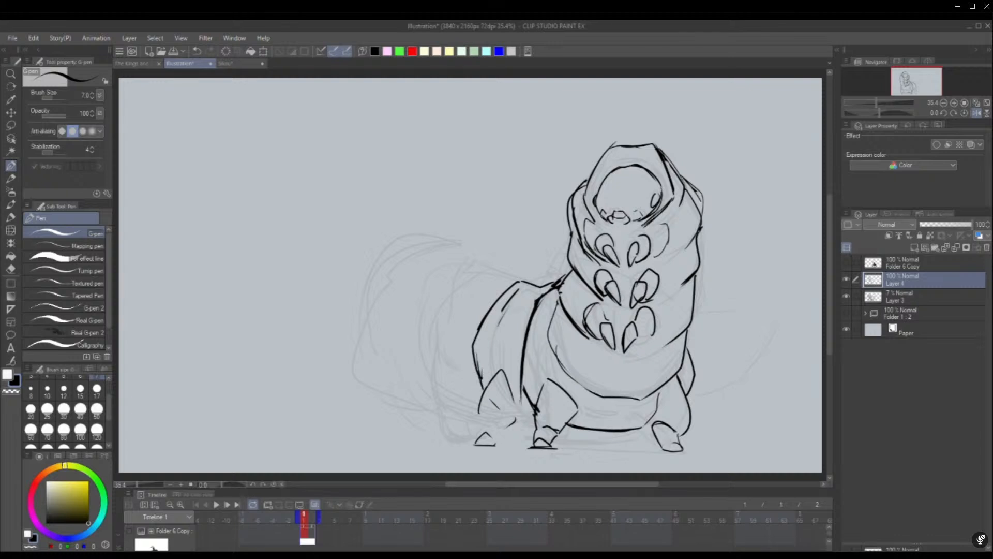
{"action": "left_click_drag", "start_coordinate": [673, 450], "coordinate": [635, 451]}
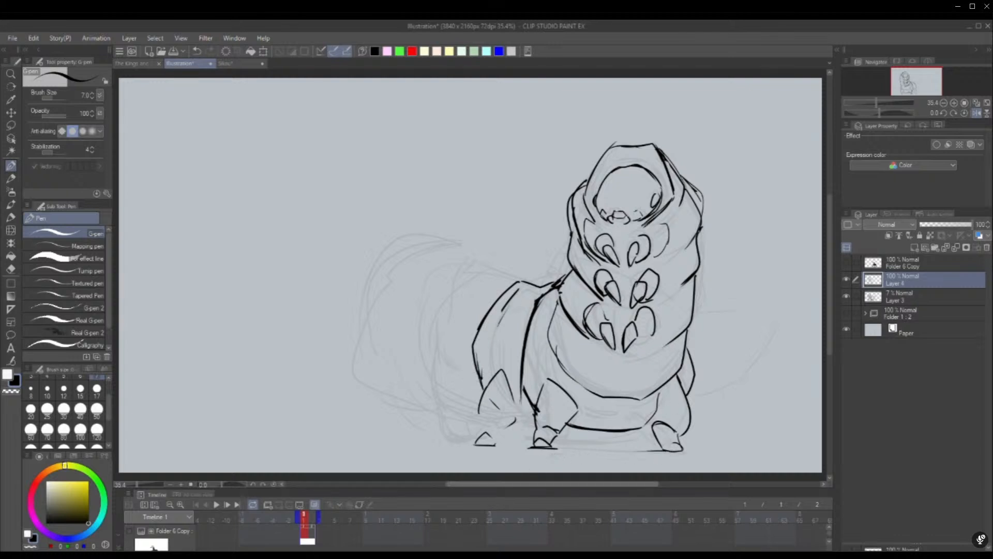
{"action": "mouse_move", "coordinate": [588, 426]}
{"action": "left_mouse_down"}
{"action": "mouse_move", "coordinate": [627, 425]}
{"action": "mouse_move", "coordinate": [613, 429]}
{"action": "left_mouse_up"}
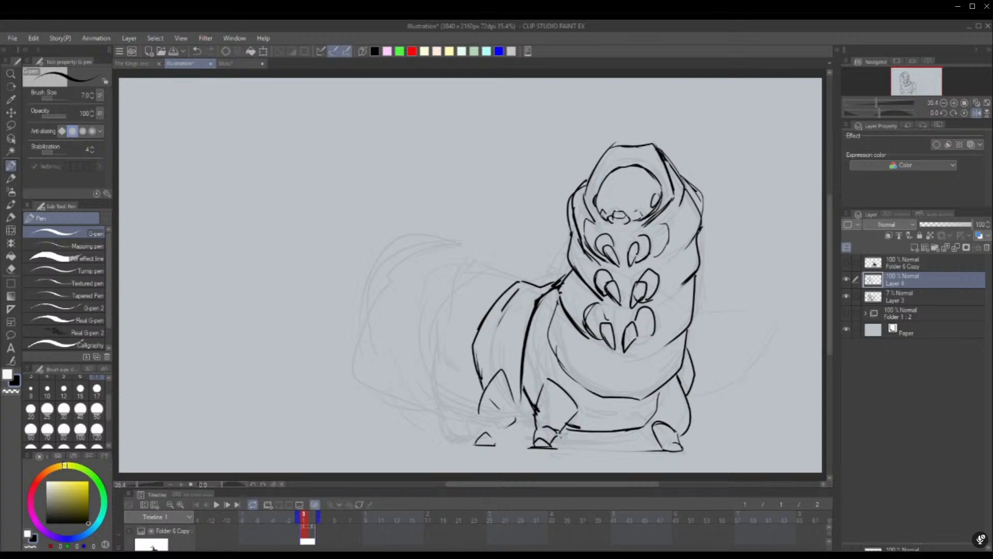
Ink the arched third rear segment with its rounded leg and small pointed foot
{"action": "mouse_move", "coordinate": [432, 408]}
{"action": "left_mouse_down"}
{"action": "mouse_move", "coordinate": [411, 330]}
{"action": "mouse_move", "coordinate": [484, 260]}
{"action": "mouse_move", "coordinate": [515, 282]}
{"action": "left_mouse_up"}
{"action": "mouse_move", "coordinate": [417, 394]}
{"action": "left_mouse_down"}
{"action": "mouse_move", "coordinate": [457, 412]}
{"action": "mouse_move", "coordinate": [425, 420]}
{"action": "left_mouse_up"}
{"action": "mouse_move", "coordinate": [438, 375]}
{"action": "left_mouse_down"}
{"action": "mouse_move", "coordinate": [468, 401]}
{"action": "mouse_move", "coordinate": [457, 425]}
{"action": "left_mouse_up"}
{"action": "left_click_drag", "start_coordinate": [431, 428], "coordinate": [451, 440]}
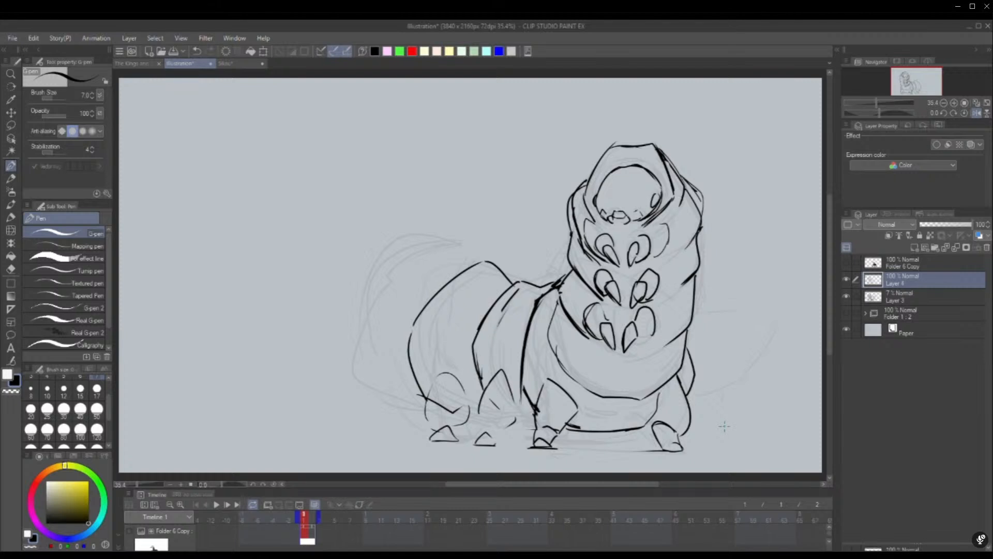
Rough in the fourth rear segment's raised back line and lower rear edge in the unmirrored view
{"action": "left_click", "coordinate": [976, 112]}
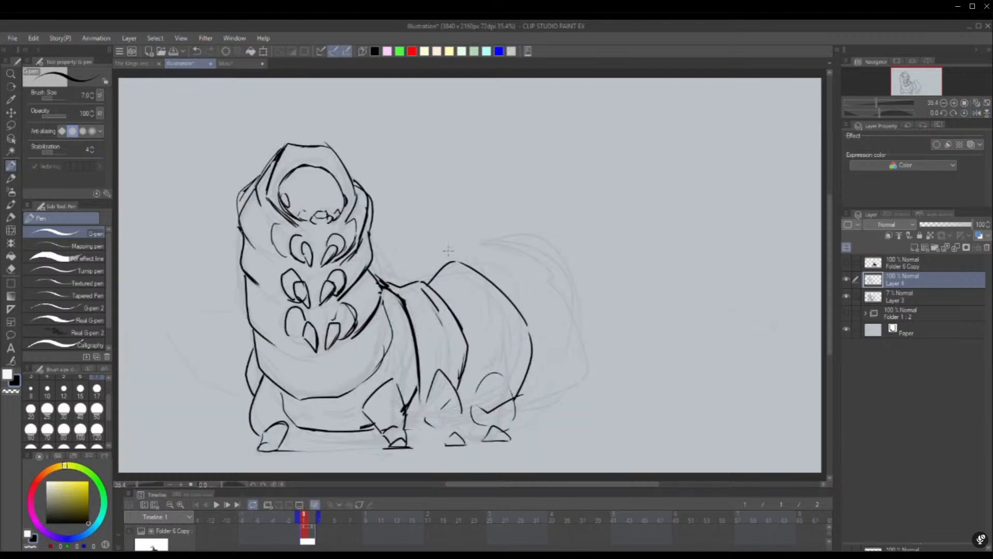
{"action": "mouse_move", "coordinate": [454, 260]}
{"action": "left_mouse_down"}
{"action": "mouse_move", "coordinate": [454, 227]}
{"action": "mouse_move", "coordinate": [492, 219]}
{"action": "left_mouse_up"}
{"action": "left_click_drag", "start_coordinate": [518, 231], "coordinate": [552, 270]}
{"action": "left_click_drag", "start_coordinate": [566, 326], "coordinate": [527, 380]}
{"action": "left_click_drag", "start_coordinate": [575, 337], "coordinate": [528, 383]}
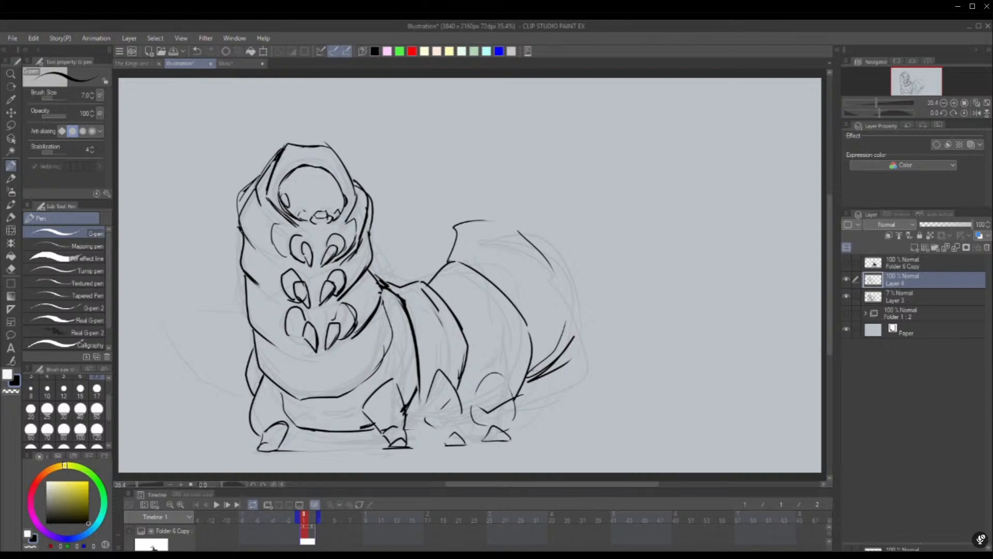
Ink the rounded leg and flat foot under the fourth rear segment, with a short fold line above the leg
{"action": "mouse_move", "coordinate": [568, 317]}
{"action": "left_mouse_down"}
{"action": "mouse_move", "coordinate": [571, 350]}
{"action": "mouse_move", "coordinate": [529, 388]}
{"action": "left_mouse_up"}
{"action": "mouse_move", "coordinate": [564, 304]}
{"action": "left_mouse_down"}
{"action": "mouse_move", "coordinate": [568, 363]}
{"action": "mouse_move", "coordinate": [539, 382]}
{"action": "left_mouse_up"}
{"action": "mouse_move", "coordinate": [564, 358]}
{"action": "left_mouse_down"}
{"action": "mouse_move", "coordinate": [551, 371]}
{"action": "mouse_move", "coordinate": [538, 357]}
{"action": "mouse_move", "coordinate": [552, 342]}
{"action": "left_mouse_up"}
{"action": "left_click_drag", "start_coordinate": [552, 342], "coordinate": [568, 350]}
{"action": "left_click_drag", "start_coordinate": [568, 350], "coordinate": [547, 389]}
{"action": "left_click_drag", "start_coordinate": [537, 429], "coordinate": [543, 403]}
{"action": "mouse_move", "coordinate": [550, 374]}
{"action": "left_mouse_down"}
{"action": "mouse_move", "coordinate": [569, 396]}
{"action": "mouse_move", "coordinate": [539, 427]}
{"action": "left_mouse_up"}
{"action": "mouse_move", "coordinate": [566, 364]}
{"action": "left_mouse_down"}
{"action": "mouse_move", "coordinate": [571, 408]}
{"action": "mouse_move", "coordinate": [541, 422]}
{"action": "left_mouse_up"}
{"action": "mouse_move", "coordinate": [540, 422]}
{"action": "left_mouse_down"}
{"action": "mouse_move", "coordinate": [561, 365]}
{"action": "mouse_move", "coordinate": [569, 390]}
{"action": "left_mouse_up"}
{"action": "left_click_drag", "start_coordinate": [533, 400], "coordinate": [574, 361]}
{"action": "mouse_move", "coordinate": [574, 383]}
{"action": "left_mouse_down"}
{"action": "mouse_move", "coordinate": [564, 414]}
{"action": "mouse_move", "coordinate": [538, 416]}
{"action": "left_mouse_up"}
{"action": "mouse_move", "coordinate": [578, 391]}
{"action": "left_mouse_down"}
{"action": "mouse_move", "coordinate": [549, 418]}
{"action": "mouse_move", "coordinate": [561, 417]}
{"action": "left_mouse_up"}
{"action": "key", "text": "ctrl+z"}
{"action": "key", "text": "ctrl+z"}
{"action": "key", "text": "ctrl+z"}
{"action": "mouse_move", "coordinate": [573, 365]}
{"action": "left_mouse_down"}
{"action": "mouse_move", "coordinate": [548, 429]}
{"action": "mouse_move", "coordinate": [517, 440]}
{"action": "mouse_move", "coordinate": [528, 427]}
{"action": "left_mouse_up"}
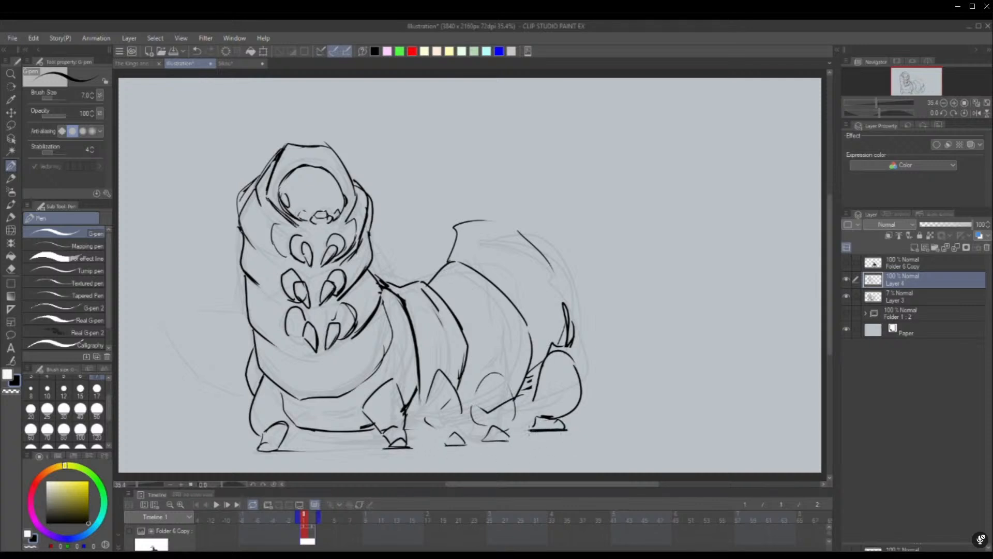
Add dark hatching along the underside between the third and fourth rear legs
{"action": "left_click_drag", "start_coordinate": [535, 392], "coordinate": [512, 409]}
{"action": "left_click_drag", "start_coordinate": [541, 366], "coordinate": [535, 379]}
{"action": "mouse_move", "coordinate": [543, 370]}
{"action": "left_mouse_down"}
{"action": "mouse_move", "coordinate": [516, 408]}
{"action": "mouse_move", "coordinate": [526, 396]}
{"action": "left_mouse_up"}
{"action": "left_click_drag", "start_coordinate": [527, 395], "coordinate": [516, 405]}
{"action": "key", "text": "ctrl+z"}
{"action": "key", "text": "ctrl+z"}
{"action": "key", "text": "ctrl+z"}
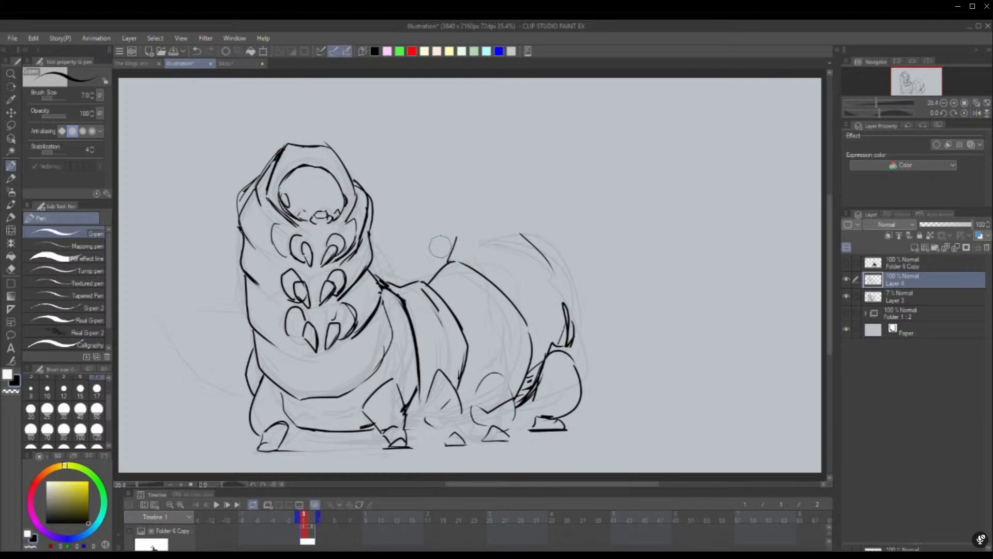
Ink the fourth rear segment's arched back and rear edge, and outline the fifth segment bulging behind it
{"action": "mouse_move", "coordinate": [450, 259]}
{"action": "left_mouse_down"}
{"action": "mouse_move", "coordinate": [530, 238]}
{"action": "mouse_move", "coordinate": [584, 292]}
{"action": "mouse_move", "coordinate": [577, 354]}
{"action": "left_mouse_up"}
{"action": "left_click_drag", "start_coordinate": [544, 232], "coordinate": [621, 274]}
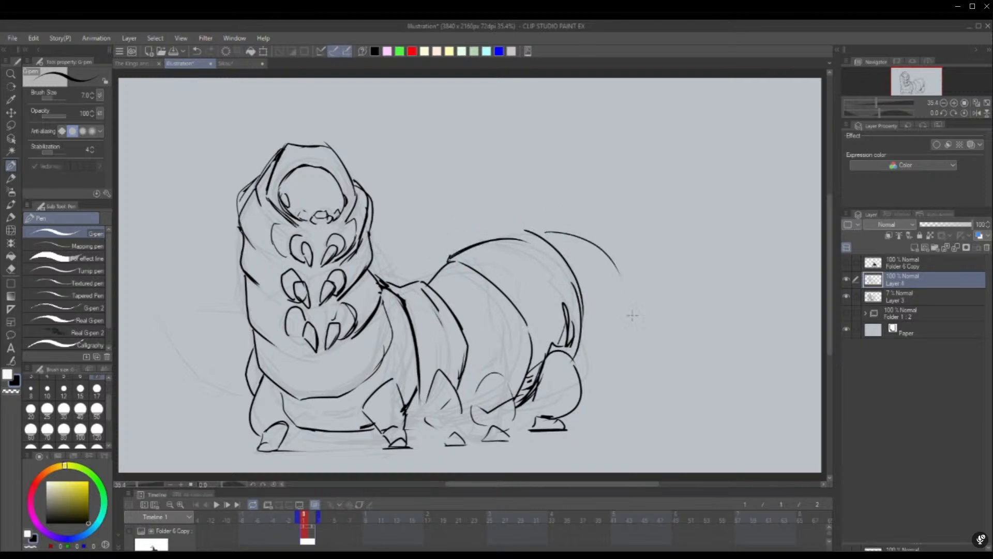
{"action": "mouse_move", "coordinate": [633, 313]}
{"action": "left_mouse_down"}
{"action": "mouse_move", "coordinate": [596, 381]}
{"action": "mouse_move", "coordinate": [616, 365]}
{"action": "left_mouse_up"}
{"action": "mouse_move", "coordinate": [553, 231]}
{"action": "left_mouse_down"}
{"action": "mouse_move", "coordinate": [622, 334]}
{"action": "mouse_move", "coordinate": [617, 274]}
{"action": "left_mouse_up"}
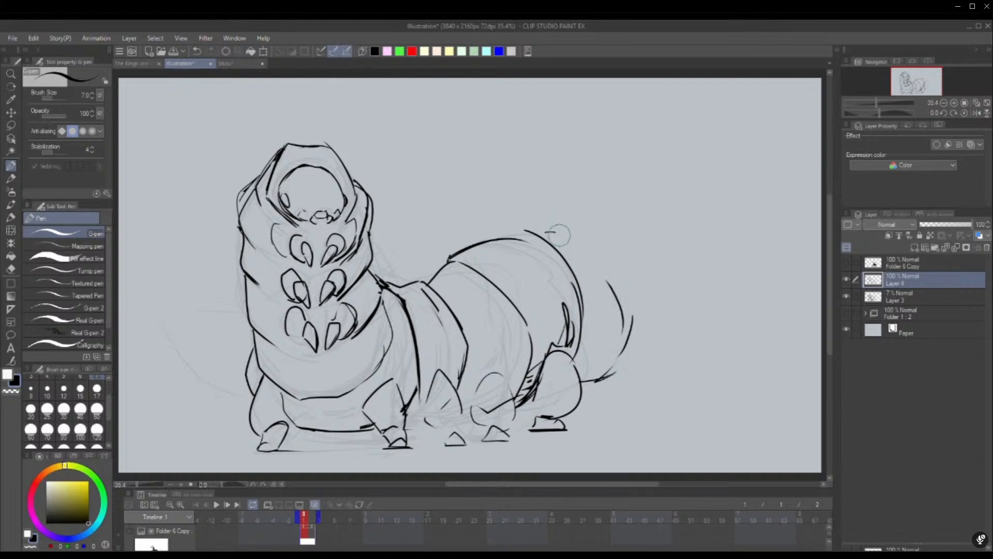
{"action": "left_click_drag", "start_coordinate": [553, 249], "coordinate": [628, 323]}
{"action": "left_click_drag", "start_coordinate": [625, 354], "coordinate": [583, 398]}
{"action": "left_click_drag", "start_coordinate": [635, 333], "coordinate": [594, 387]}
{"action": "left_click_drag", "start_coordinate": [595, 386], "coordinate": [576, 392]}
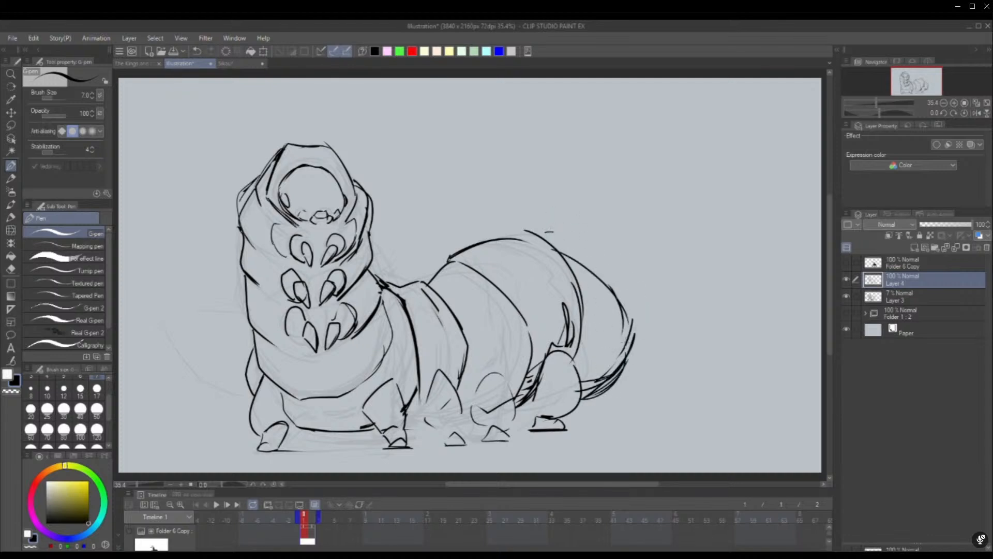
{"action": "mouse_move", "coordinate": [594, 264]}
{"action": "left_mouse_down"}
{"action": "mouse_move", "coordinate": [643, 326]}
{"action": "mouse_move", "coordinate": [644, 355]}
{"action": "left_mouse_up"}
{"action": "left_click_drag", "start_coordinate": [641, 351], "coordinate": [607, 384]}
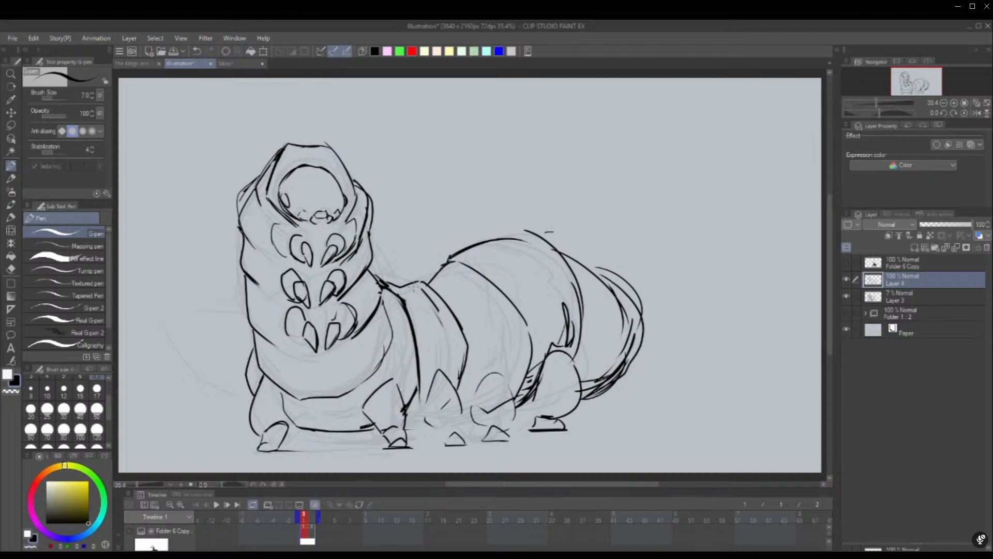
Rework the fifth rear segment's end in the mirrored view and add a leg with a triangular foot beneath it
{"action": "left_click", "coordinate": [977, 113]}
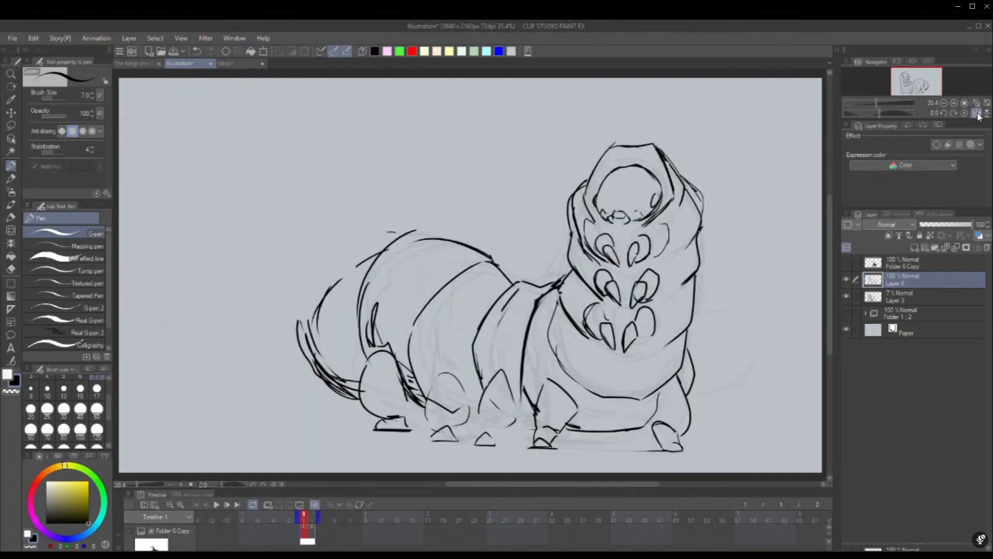
{"action": "mouse_move", "coordinate": [321, 292]}
{"action": "left_mouse_down"}
{"action": "mouse_move", "coordinate": [362, 398]}
{"action": "mouse_move", "coordinate": [314, 310]}
{"action": "mouse_move", "coordinate": [293, 362]}
{"action": "mouse_move", "coordinate": [346, 411]}
{"action": "left_mouse_up"}
{"action": "mouse_move", "coordinate": [310, 343]}
{"action": "left_mouse_down"}
{"action": "mouse_move", "coordinate": [359, 408]}
{"action": "mouse_move", "coordinate": [295, 357]}
{"action": "mouse_move", "coordinate": [337, 403]}
{"action": "mouse_move", "coordinate": [356, 397]}
{"action": "mouse_move", "coordinate": [324, 370]}
{"action": "mouse_move", "coordinate": [343, 417]}
{"action": "mouse_move", "coordinate": [404, 434]}
{"action": "mouse_move", "coordinate": [334, 430]}
{"action": "left_mouse_up"}
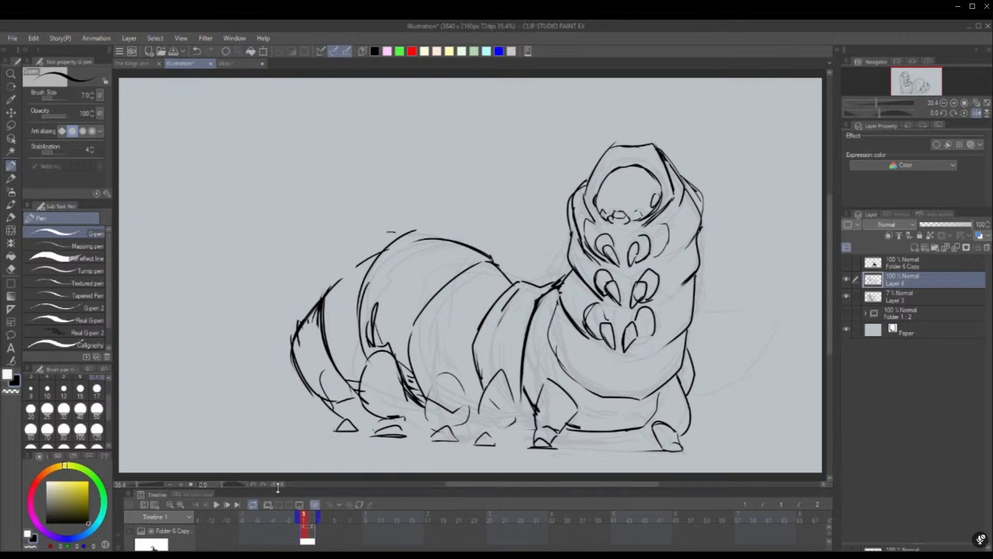
Join the fourth and fifth rear segments with a bold, continuous arched back outline
{"action": "mouse_move", "coordinate": [334, 281]}
{"action": "left_mouse_down"}
{"action": "mouse_move", "coordinate": [394, 238]}
{"action": "mouse_move", "coordinate": [375, 237]}
{"action": "mouse_move", "coordinate": [393, 239]}
{"action": "left_mouse_up"}
{"action": "mouse_move", "coordinate": [315, 301]}
{"action": "left_mouse_down"}
{"action": "mouse_move", "coordinate": [393, 244]}
{"action": "mouse_move", "coordinate": [491, 255]}
{"action": "left_mouse_up"}
{"action": "left_click_drag", "start_coordinate": [388, 237], "coordinate": [494, 259]}
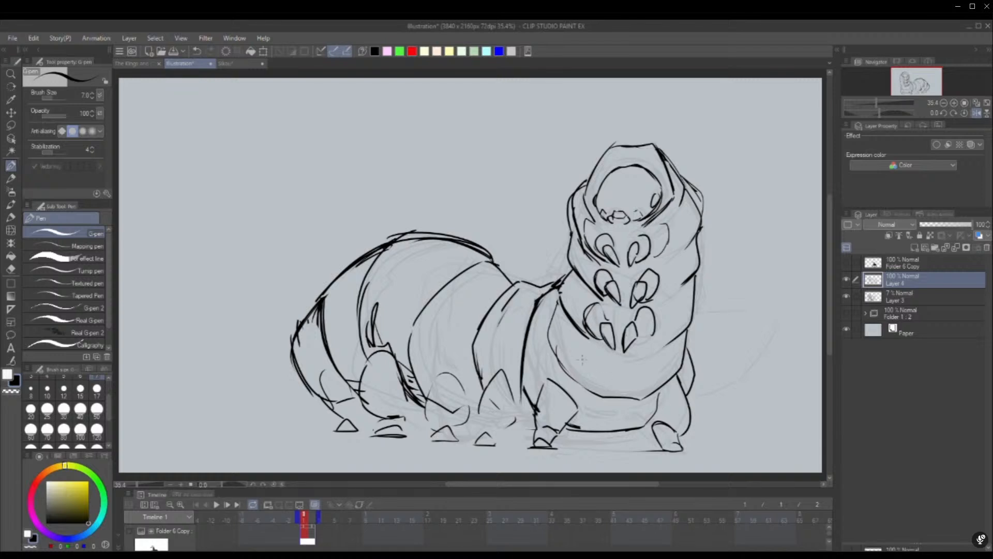
Ink the tapered tail segment at the end of the body, with its upper edge and curved underside
{"action": "left_click_drag", "start_coordinate": [575, 271], "coordinate": [565, 311]}
{"action": "left_click_drag", "start_coordinate": [290, 348], "coordinate": [263, 359]}
{"action": "left_click_drag", "start_coordinate": [293, 404], "coordinate": [325, 406]}
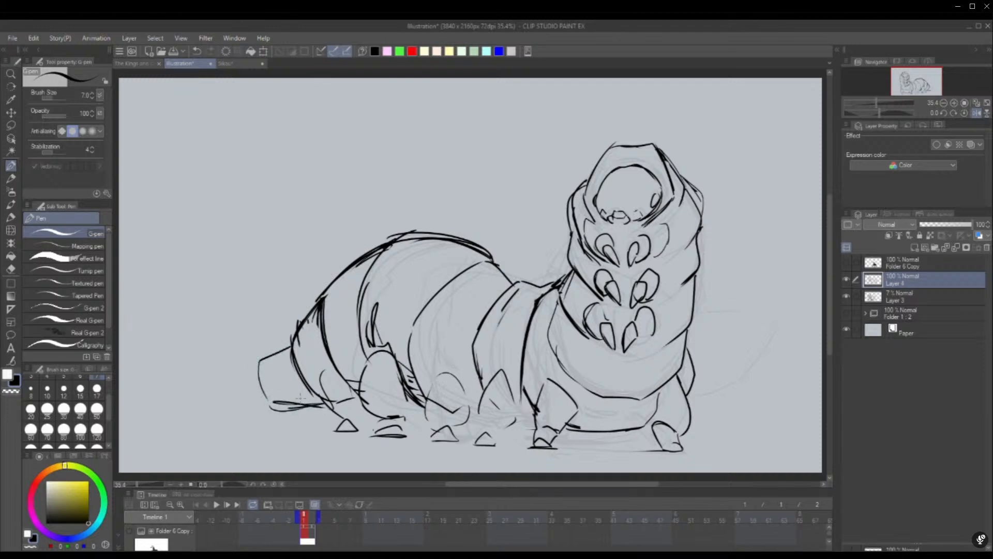
{"action": "left_click_drag", "start_coordinate": [257, 366], "coordinate": [315, 409]}
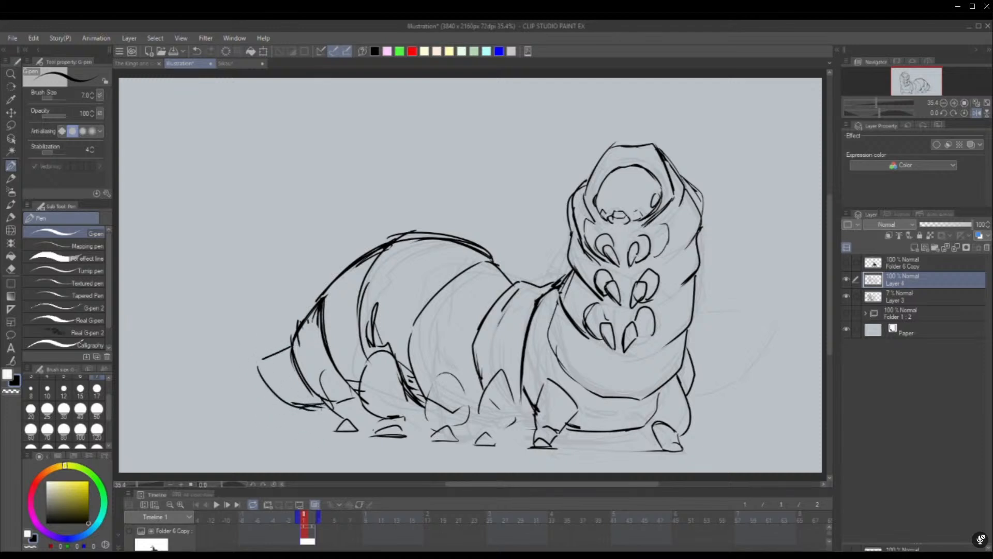
{"action": "left_click_drag", "start_coordinate": [263, 354], "coordinate": [293, 340]}
Refine the last rear leg and the second segment's leg, and add short ground marks beneath the belly
{"action": "left_click", "coordinate": [977, 112]}
{"action": "left_click_drag", "start_coordinate": [579, 410], "coordinate": [584, 423]}
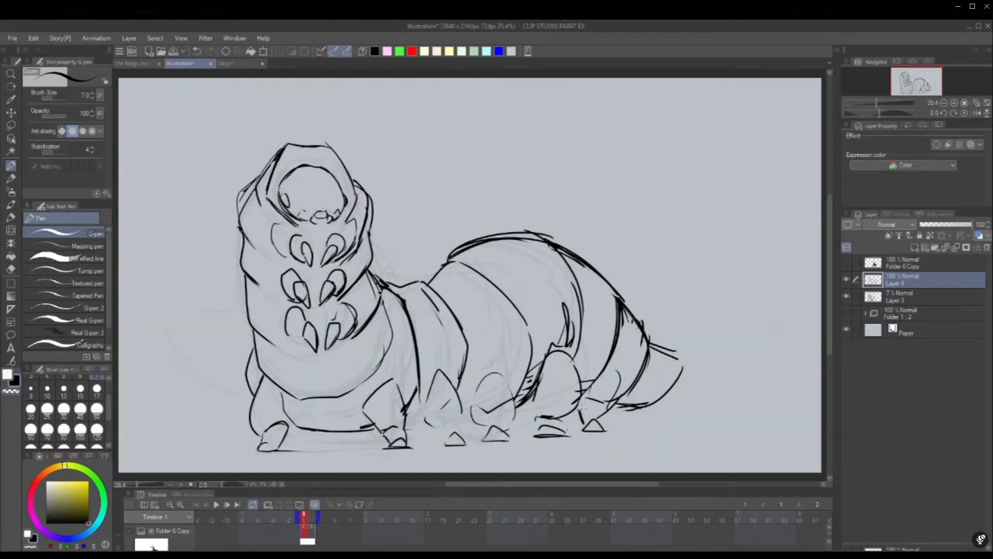
{"action": "mouse_move", "coordinate": [586, 388]}
{"action": "left_mouse_down"}
{"action": "mouse_move", "coordinate": [616, 389]}
{"action": "mouse_move", "coordinate": [602, 421]}
{"action": "left_mouse_up"}
{"action": "mouse_move", "coordinate": [329, 436]}
{"action": "left_mouse_down"}
{"action": "mouse_move", "coordinate": [303, 442]}
{"action": "mouse_move", "coordinate": [355, 444]}
{"action": "mouse_move", "coordinate": [320, 453]}
{"action": "mouse_move", "coordinate": [329, 439]}
{"action": "mouse_move", "coordinate": [371, 435]}
{"action": "mouse_move", "coordinate": [347, 444]}
{"action": "left_mouse_up"}
{"action": "left_click_drag", "start_coordinate": [461, 410], "coordinate": [455, 432]}
{"action": "left_click_drag", "start_coordinate": [436, 426], "coordinate": [461, 429]}
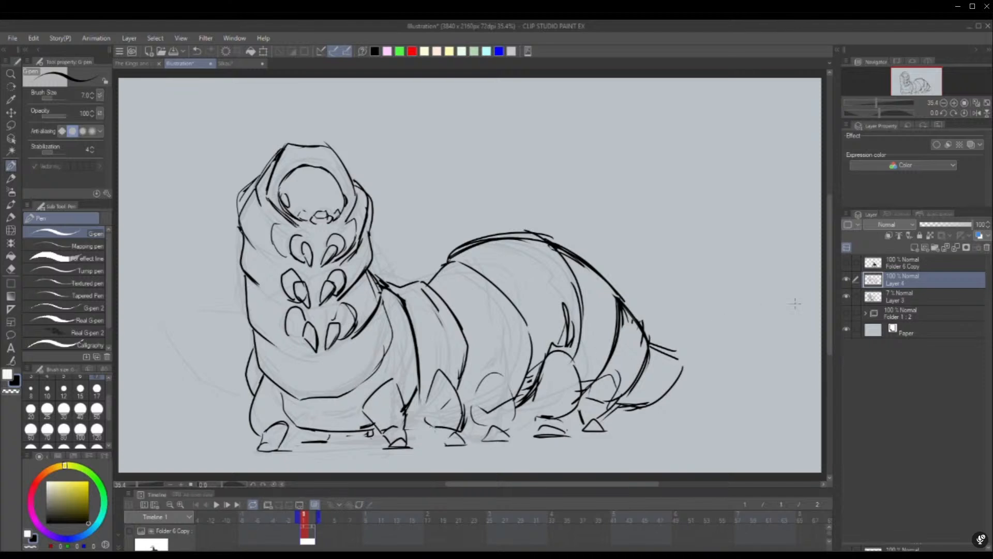
Scale Layer 3, Layer 4 and Folder 6 Copy together to 113% with the aspect ratio kept
{"action": "left_click", "coordinate": [847, 264]}
{"action": "left_click", "coordinate": [847, 263]}
{"action": "left_click", "coordinate": [911, 298]}
{"action": "left_click", "coordinate": [914, 266], "text": "shift"}
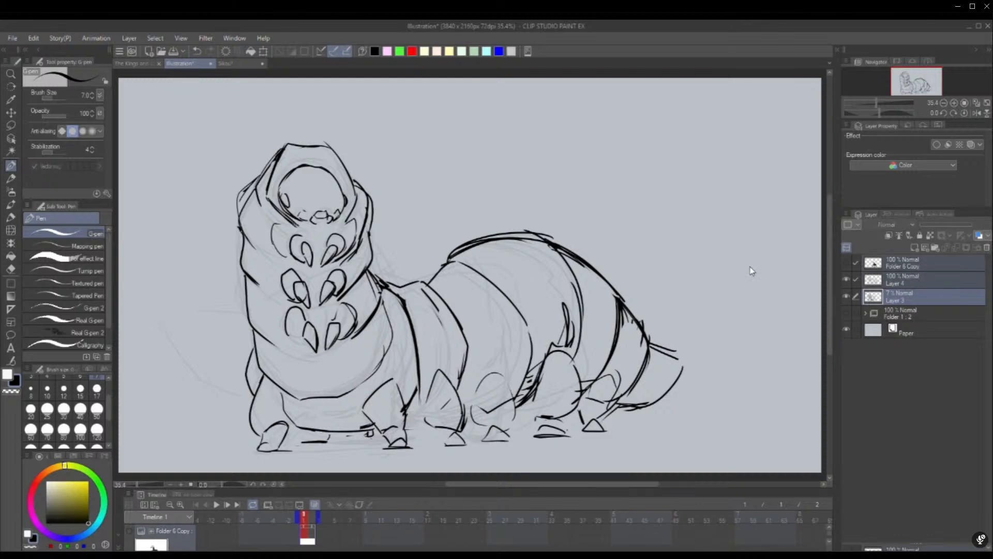
{"action": "key", "text": "ctrl+t"}
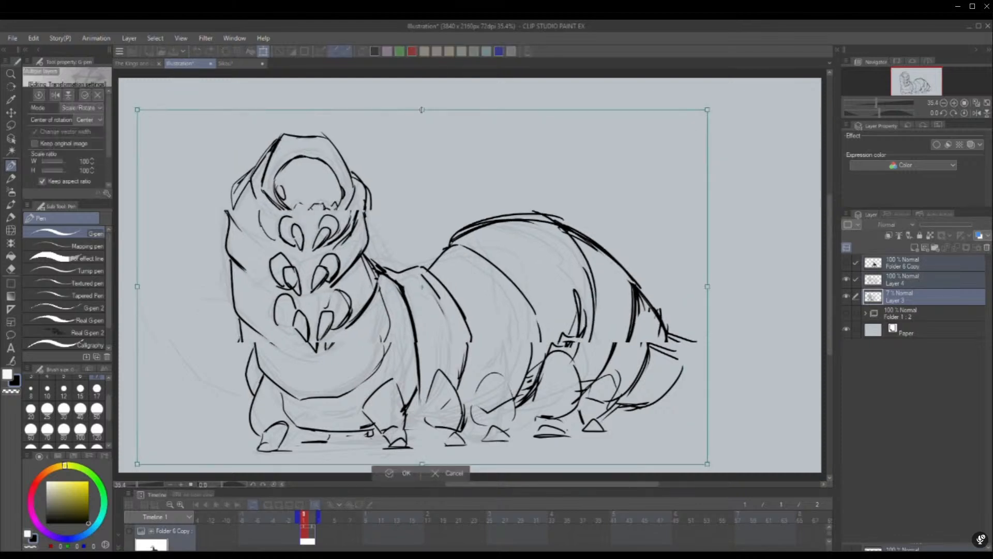
{"action": "left_click_drag", "start_coordinate": [422, 110], "coordinate": [423, 99]}
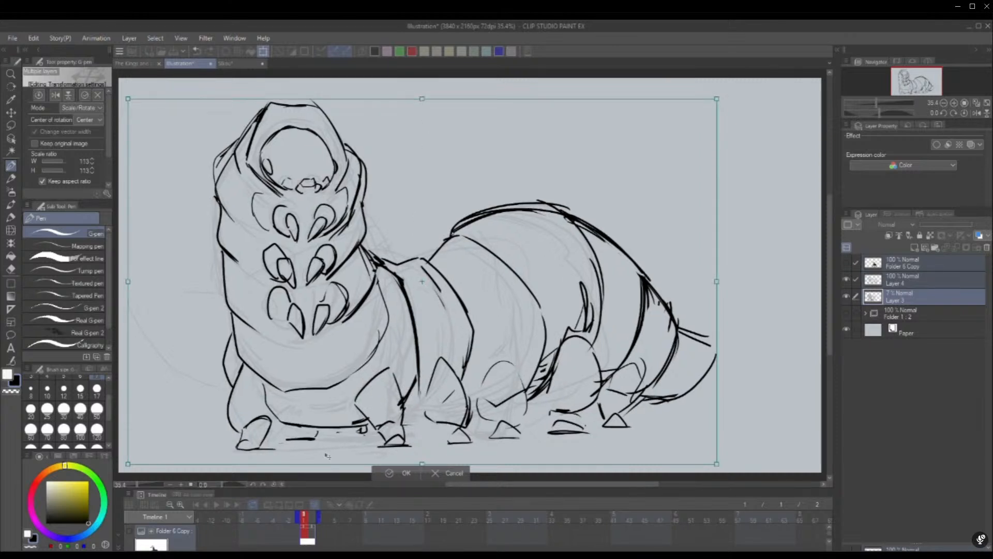
{"action": "key", "text": "Return"}
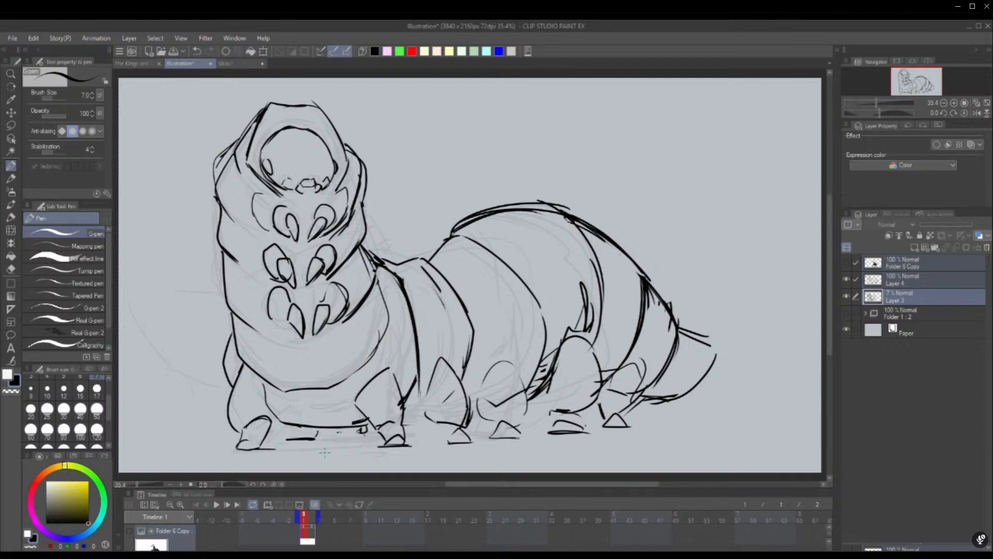
Liquify the head and upper torso with a size 2000 brush so they lean away from the rear body
{"action": "left_click", "coordinate": [10, 230]}
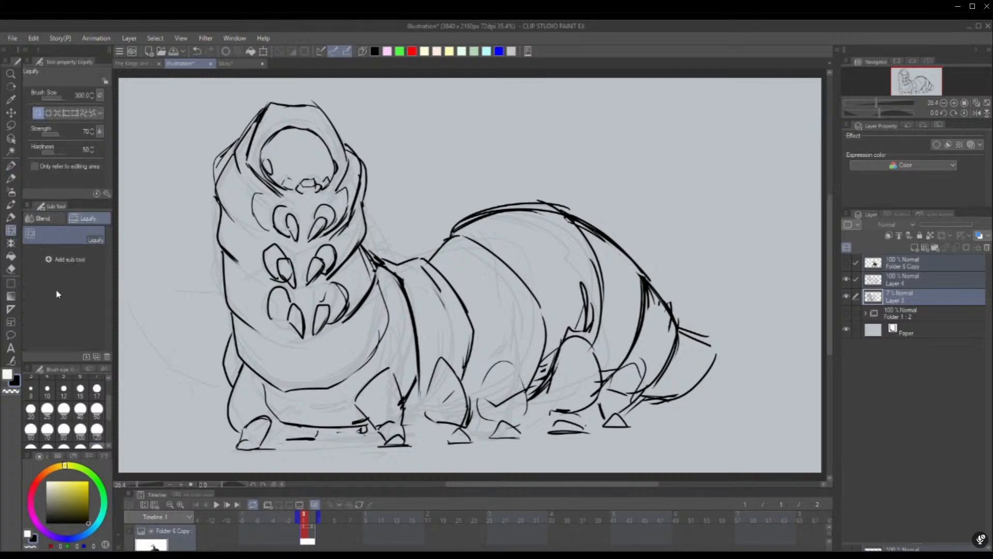
{"action": "scroll", "coordinate": [65, 414], "scroll_direction": "down", "scroll_amount": 3}
{"action": "left_click", "coordinate": [97, 438]}
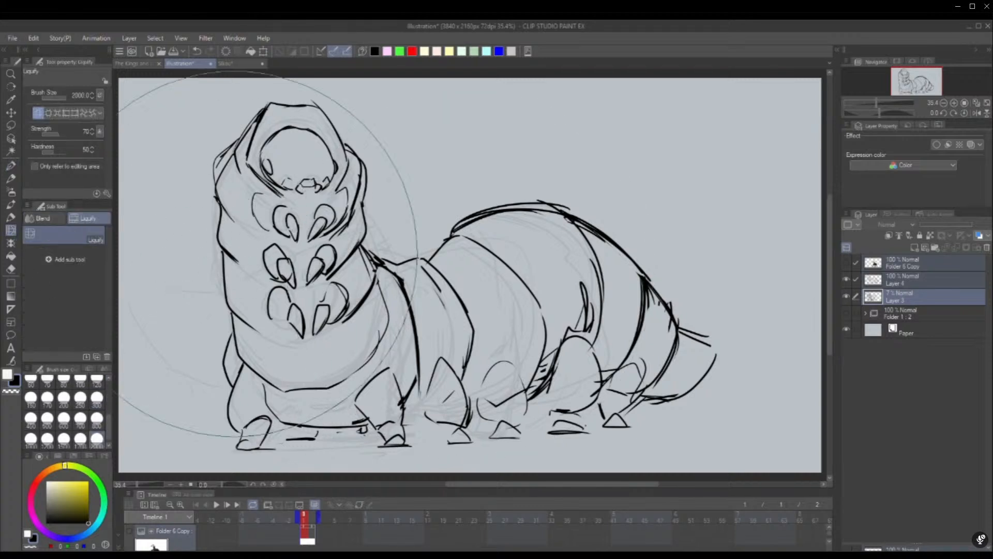
{"action": "left_click_drag", "start_coordinate": [289, 176], "coordinate": [270, 165]}
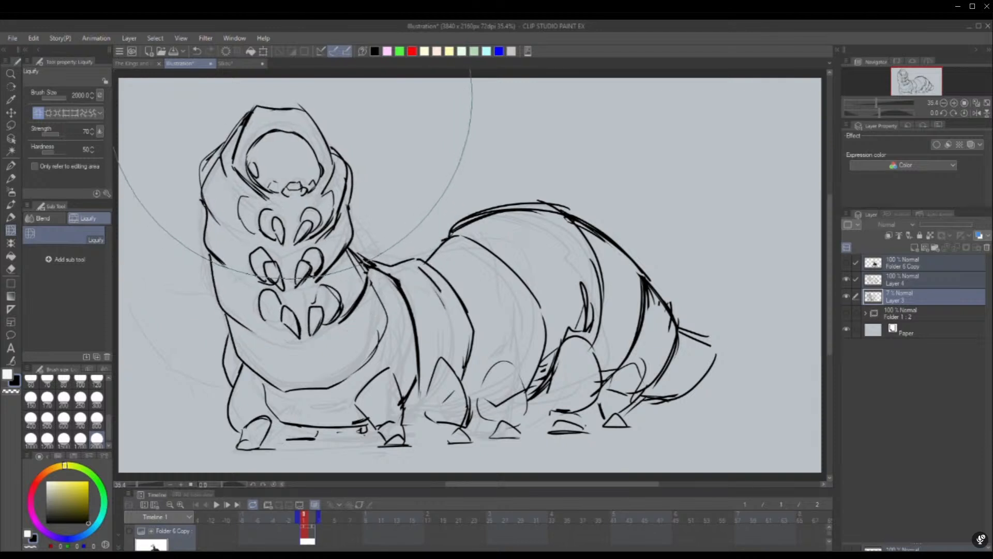
{"action": "left_click_drag", "start_coordinate": [298, 101], "coordinate": [304, 104]}
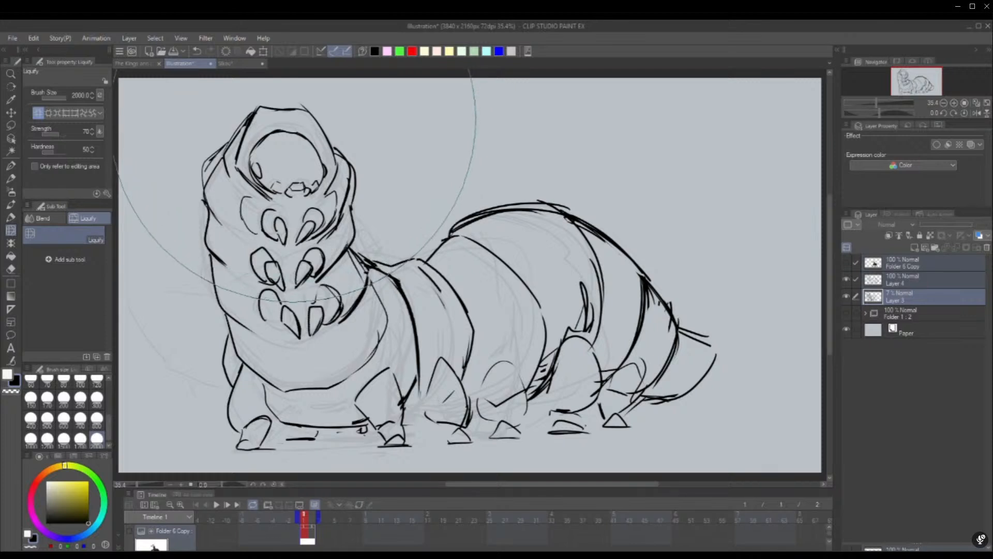
Re-ink the outer contour of the head and upper torso's shaded side on Layer 4 with the G-pen at size 7
{"action": "left_click", "coordinate": [18, 165]}
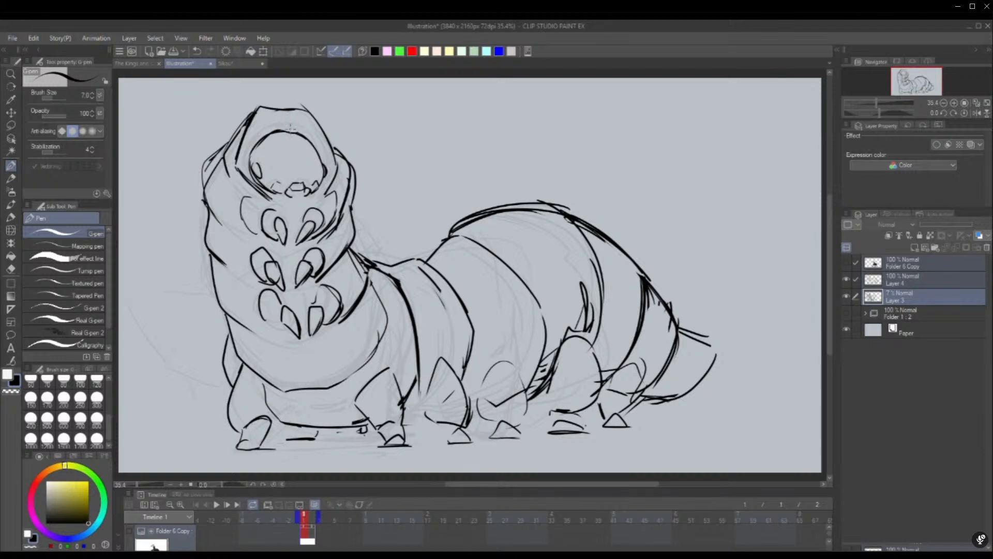
{"action": "left_click", "coordinate": [922, 276]}
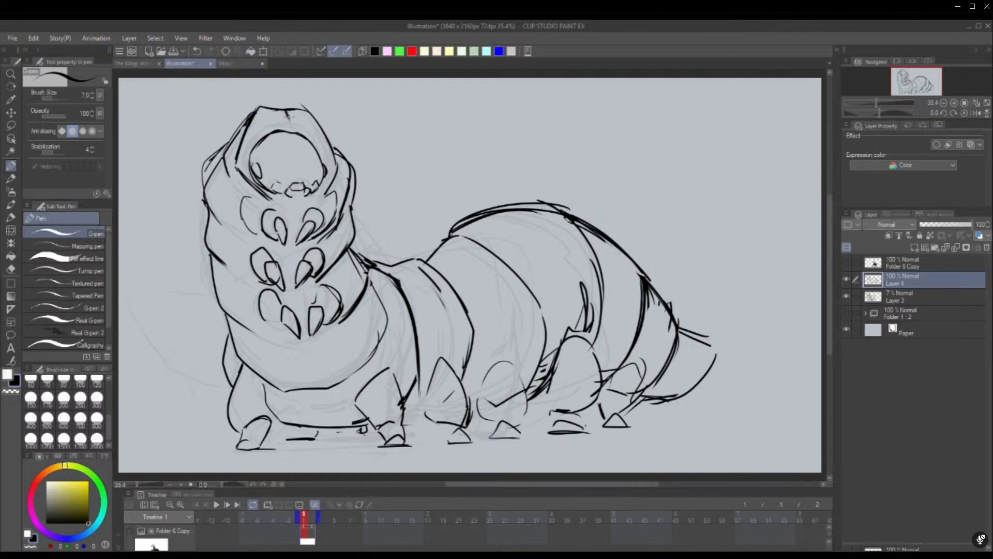
{"action": "left_click_drag", "start_coordinate": [258, 106], "coordinate": [237, 171]}
{"action": "key", "text": "ctrl+z"}
{"action": "key", "text": "ctrl+z"}
{"action": "left_click_drag", "start_coordinate": [261, 104], "coordinate": [238, 169]}
{"action": "left_click_drag", "start_coordinate": [243, 129], "coordinate": [221, 158]}
{"action": "mouse_move", "coordinate": [261, 107]}
{"action": "left_mouse_down"}
{"action": "mouse_move", "coordinate": [225, 174]}
{"action": "mouse_move", "coordinate": [209, 183]}
{"action": "mouse_move", "coordinate": [219, 204]}
{"action": "mouse_move", "coordinate": [206, 242]}
{"action": "mouse_move", "coordinate": [246, 286]}
{"action": "left_mouse_up"}
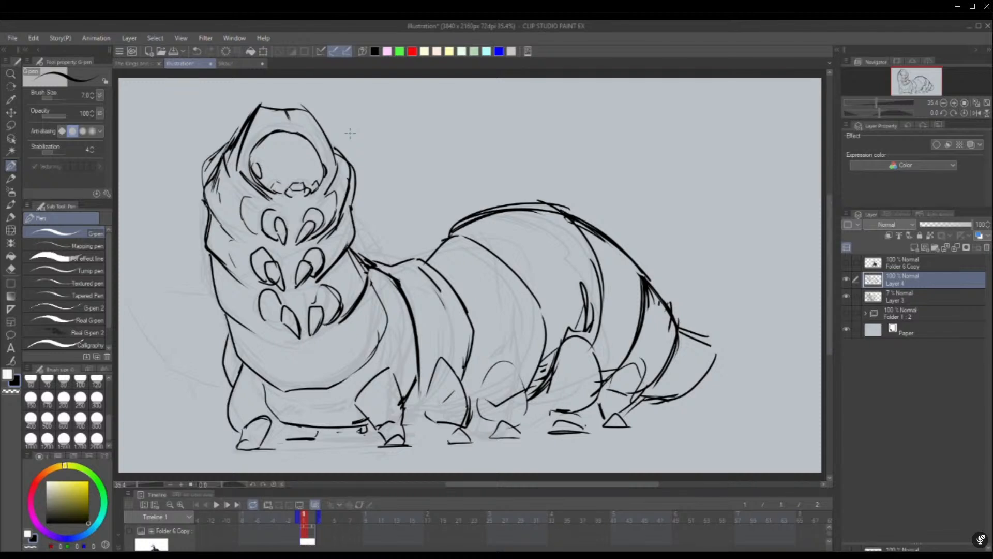
Round off the top of the head and rework the row of small mouthparts beneath the face opening
{"action": "mouse_move", "coordinate": [282, 102]}
{"action": "left_mouse_down"}
{"action": "mouse_move", "coordinate": [293, 107]}
{"action": "mouse_move", "coordinate": [279, 112]}
{"action": "mouse_move", "coordinate": [309, 110]}
{"action": "mouse_move", "coordinate": [261, 108]}
{"action": "mouse_move", "coordinate": [309, 112]}
{"action": "mouse_move", "coordinate": [299, 109]}
{"action": "left_mouse_up"}
{"action": "left_click_drag", "start_coordinate": [300, 121], "coordinate": [292, 124]}
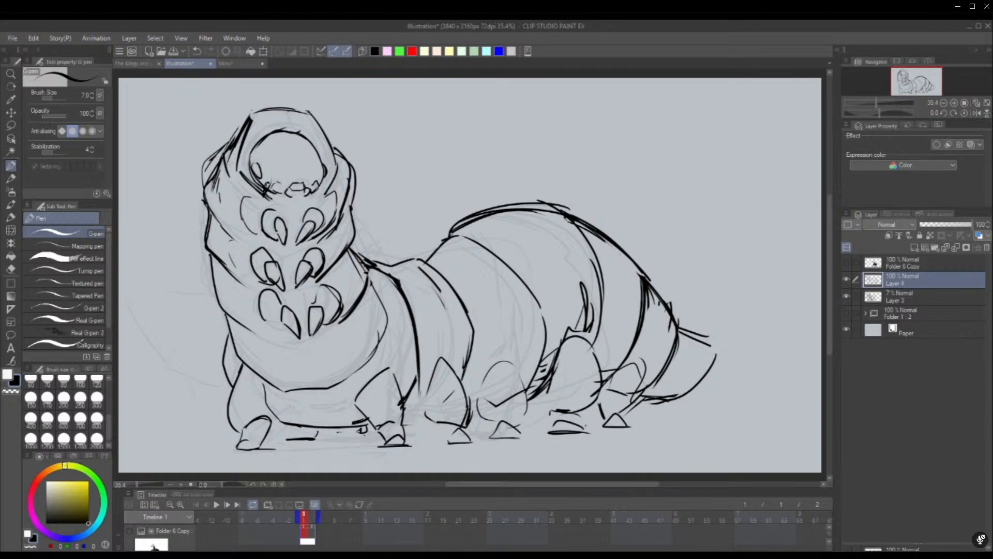
{"action": "mouse_move", "coordinate": [270, 184]}
{"action": "left_mouse_down"}
{"action": "mouse_move", "coordinate": [264, 194]}
{"action": "mouse_move", "coordinate": [319, 185]}
{"action": "left_mouse_up"}
Add a layer directly above Layer 3 and block in the upright front body in yellow-green with a size 800 G-pen
{"action": "left_click", "coordinate": [85, 472]}
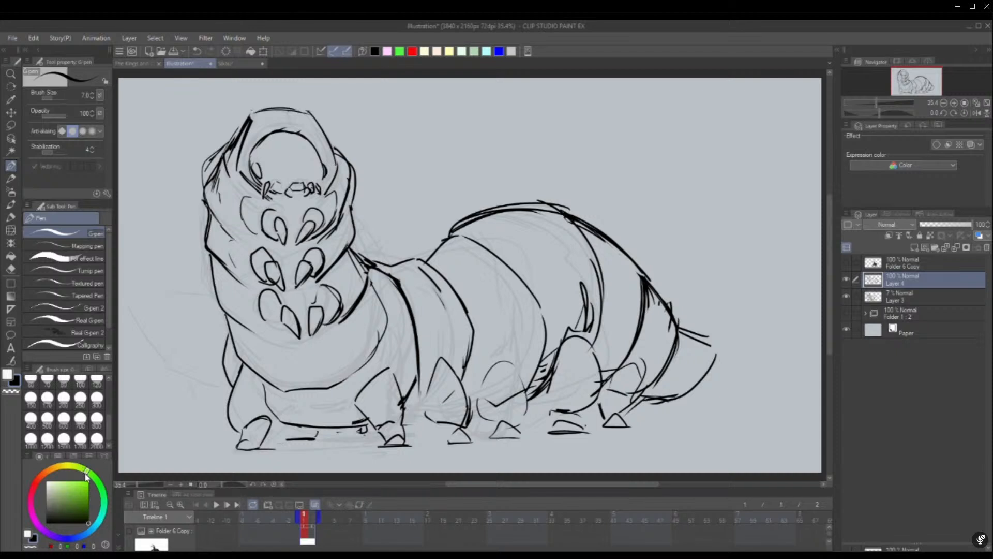
{"action": "left_click", "coordinate": [74, 491]}
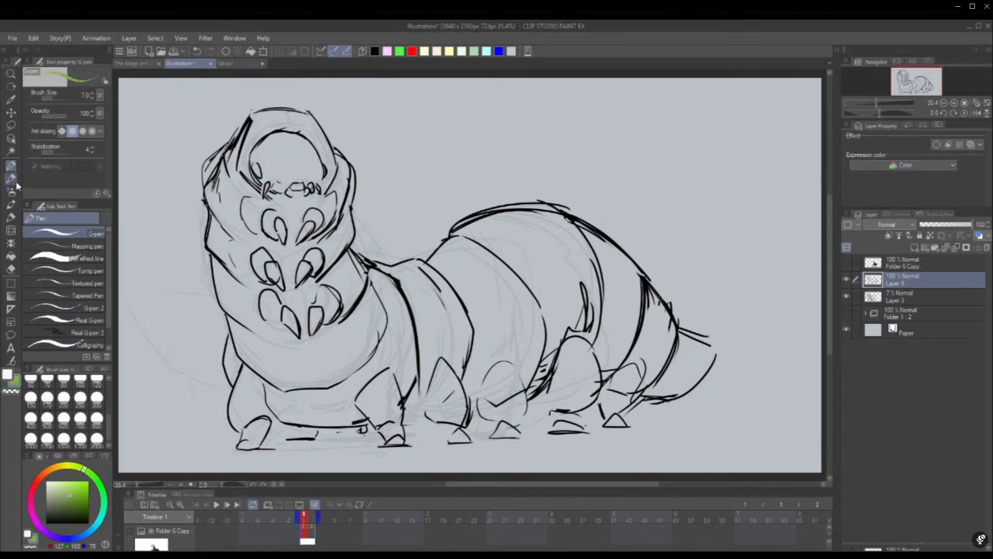
{"action": "left_click", "coordinate": [97, 419]}
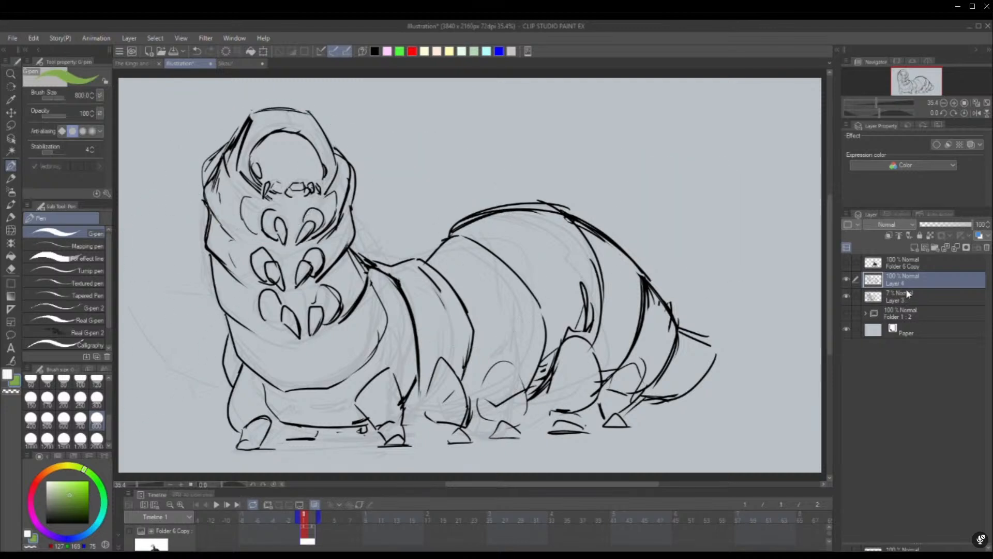
{"action": "left_click", "coordinate": [905, 294]}
{"action": "left_click", "coordinate": [914, 248]}
{"action": "mouse_move", "coordinate": [284, 154]}
{"action": "left_mouse_down"}
{"action": "mouse_move", "coordinate": [274, 261]}
{"action": "mouse_move", "coordinate": [300, 352]}
{"action": "mouse_move", "coordinate": [316, 290]}
{"action": "left_mouse_up"}
Extend and trim the green fill along the head and upper torso edges with a size 300 brush
{"action": "left_click", "coordinate": [97, 398]}
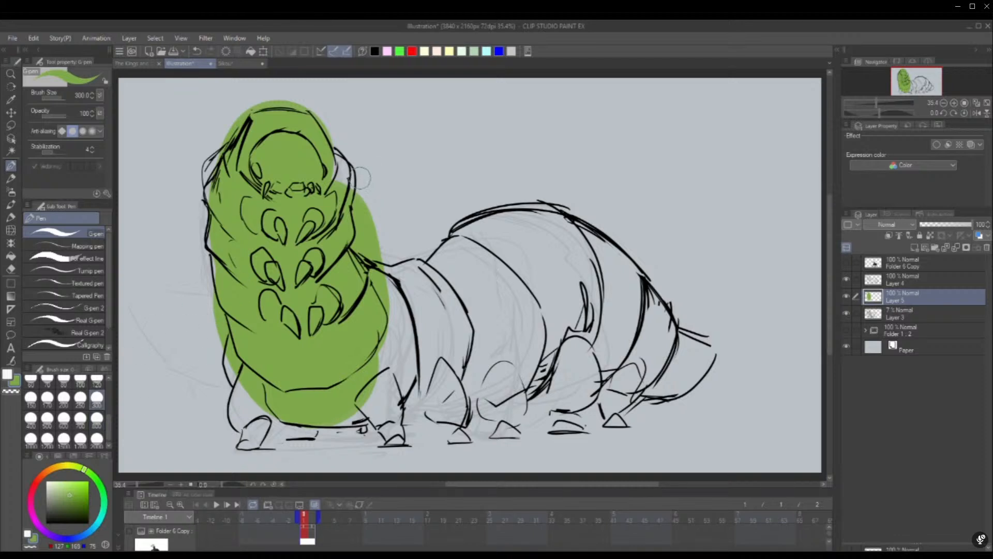
{"action": "left_click_drag", "start_coordinate": [364, 205], "coordinate": [339, 182]}
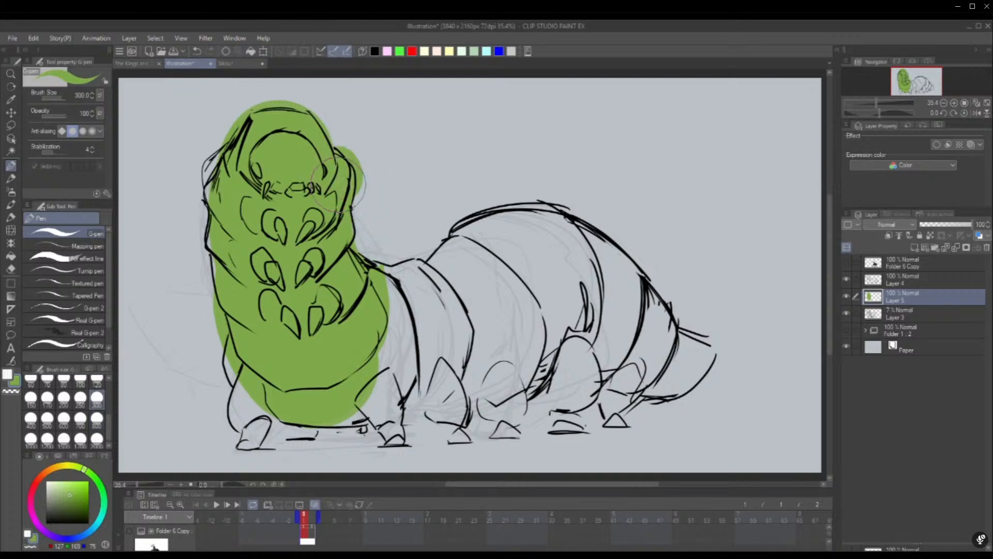
{"action": "left_click_drag", "start_coordinate": [355, 133], "coordinate": [358, 220]}
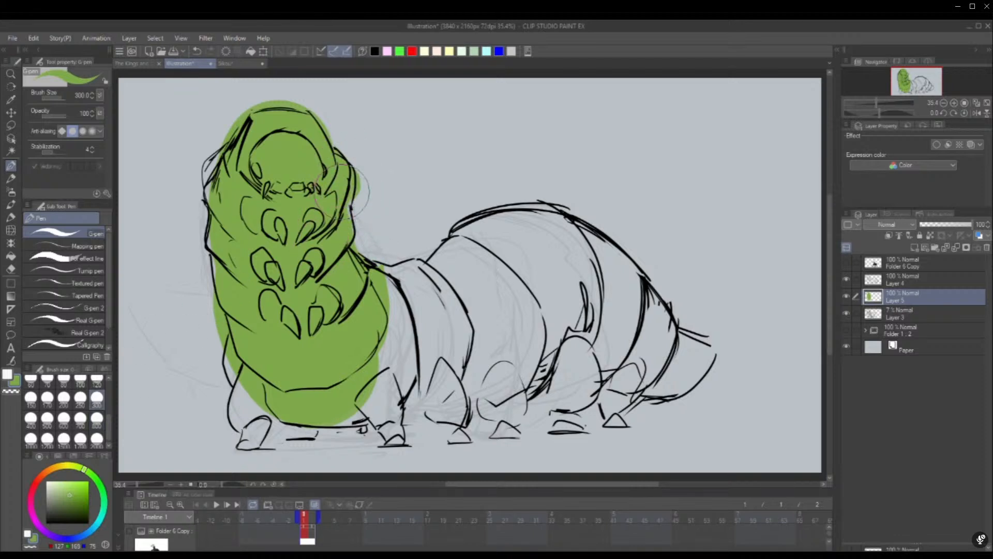
{"action": "mouse_move", "coordinate": [227, 184]}
{"action": "left_mouse_down"}
{"action": "mouse_move", "coordinate": [222, 171]}
{"action": "mouse_move", "coordinate": [233, 207]}
{"action": "left_mouse_up"}
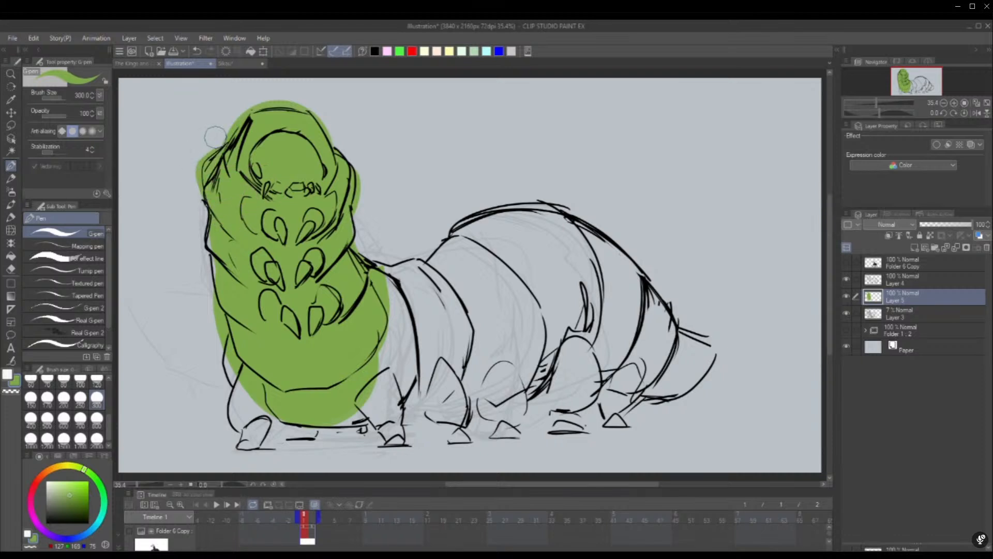
{"action": "mouse_move", "coordinate": [210, 152]}
{"action": "left_mouse_down"}
{"action": "mouse_move", "coordinate": [276, 97]}
{"action": "mouse_move", "coordinate": [239, 106]}
{"action": "mouse_move", "coordinate": [297, 100]}
{"action": "left_mouse_up"}
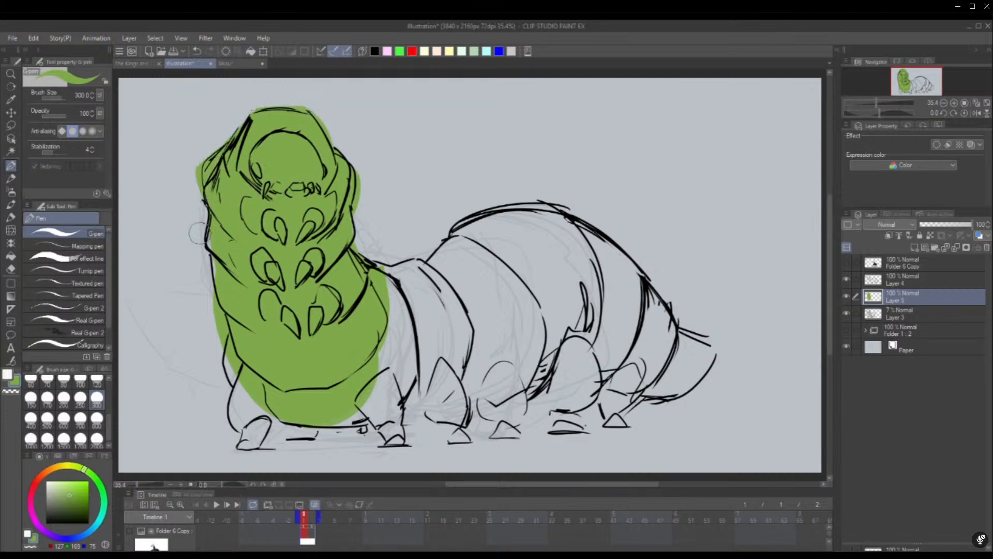
{"action": "mouse_move", "coordinate": [198, 233]}
{"action": "left_mouse_down"}
{"action": "mouse_move", "coordinate": [203, 267]}
{"action": "mouse_move", "coordinate": [193, 160]}
{"action": "mouse_move", "coordinate": [197, 251]}
{"action": "left_mouse_up"}
Fill the legs, rear body segments and tail with the same green at brush size 120, undoing the stroke that spills above the back
{"action": "left_click", "coordinate": [97, 381]}
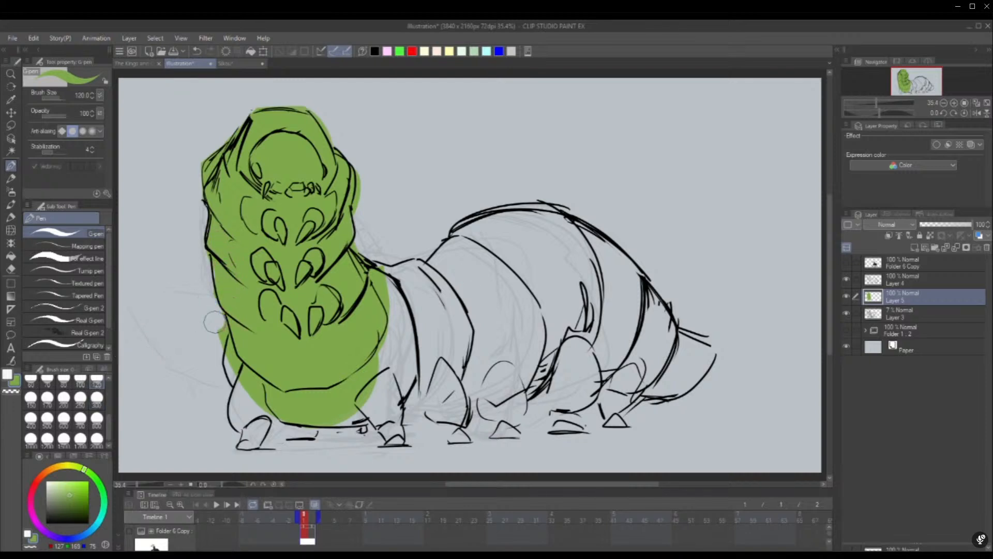
{"action": "mouse_move", "coordinate": [230, 359]}
{"action": "left_mouse_down"}
{"action": "mouse_move", "coordinate": [253, 430]}
{"action": "mouse_move", "coordinate": [268, 412]}
{"action": "mouse_move", "coordinate": [270, 427]}
{"action": "mouse_move", "coordinate": [282, 412]}
{"action": "mouse_move", "coordinate": [309, 429]}
{"action": "mouse_move", "coordinate": [290, 428]}
{"action": "mouse_move", "coordinate": [409, 398]}
{"action": "mouse_move", "coordinate": [375, 384]}
{"action": "mouse_move", "coordinate": [388, 422]}
{"action": "mouse_move", "coordinate": [389, 394]}
{"action": "mouse_move", "coordinate": [407, 370]}
{"action": "mouse_move", "coordinate": [427, 373]}
{"action": "mouse_move", "coordinate": [395, 391]}
{"action": "mouse_move", "coordinate": [437, 394]}
{"action": "mouse_move", "coordinate": [441, 404]}
{"action": "mouse_move", "coordinate": [447, 396]}
{"action": "mouse_move", "coordinate": [458, 439]}
{"action": "left_mouse_up"}
{"action": "mouse_move", "coordinate": [494, 401]}
{"action": "left_mouse_down"}
{"action": "mouse_move", "coordinate": [494, 375]}
{"action": "mouse_move", "coordinate": [515, 411]}
{"action": "mouse_move", "coordinate": [499, 430]}
{"action": "mouse_move", "coordinate": [512, 437]}
{"action": "left_mouse_up"}
{"action": "mouse_move", "coordinate": [562, 357]}
{"action": "left_mouse_down"}
{"action": "mouse_move", "coordinate": [560, 393]}
{"action": "mouse_move", "coordinate": [584, 362]}
{"action": "mouse_move", "coordinate": [575, 398]}
{"action": "left_mouse_up"}
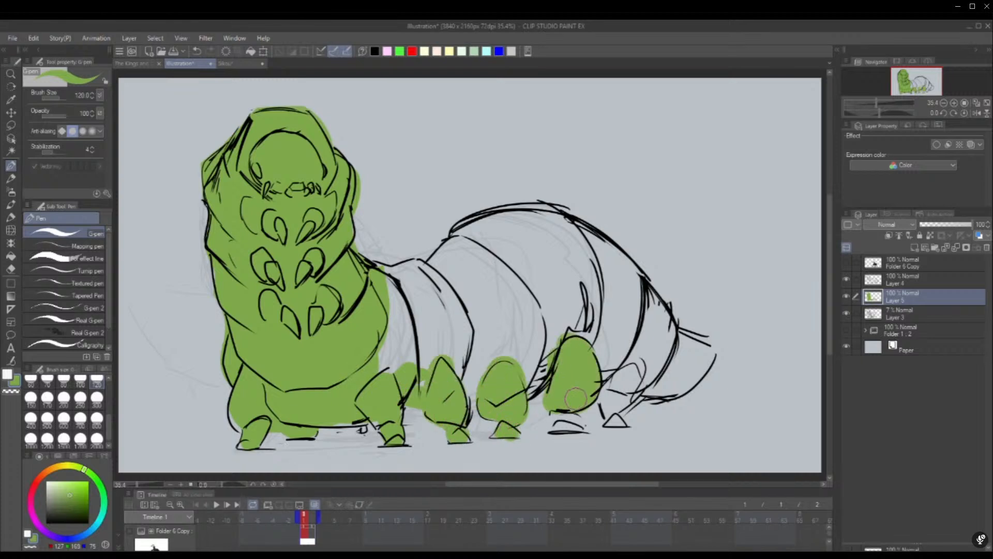
{"action": "mouse_move", "coordinate": [626, 370]}
{"action": "left_mouse_down"}
{"action": "mouse_move", "coordinate": [634, 378]}
{"action": "mouse_move", "coordinate": [616, 404]}
{"action": "mouse_move", "coordinate": [618, 421]}
{"action": "mouse_move", "coordinate": [577, 430]}
{"action": "left_mouse_up"}
{"action": "mouse_move", "coordinate": [474, 394]}
{"action": "left_mouse_down"}
{"action": "mouse_move", "coordinate": [589, 369]}
{"action": "mouse_move", "coordinate": [515, 361]}
{"action": "mouse_move", "coordinate": [490, 342]}
{"action": "mouse_move", "coordinate": [333, 377]}
{"action": "mouse_move", "coordinate": [318, 346]}
{"action": "mouse_move", "coordinate": [395, 294]}
{"action": "mouse_move", "coordinate": [342, 292]}
{"action": "mouse_move", "coordinate": [432, 281]}
{"action": "mouse_move", "coordinate": [469, 253]}
{"action": "mouse_move", "coordinate": [454, 245]}
{"action": "mouse_move", "coordinate": [616, 285]}
{"action": "mouse_move", "coordinate": [530, 269]}
{"action": "mouse_move", "coordinate": [532, 254]}
{"action": "mouse_move", "coordinate": [627, 355]}
{"action": "mouse_move", "coordinate": [612, 379]}
{"action": "mouse_move", "coordinate": [680, 360]}
{"action": "mouse_move", "coordinate": [611, 306]}
{"action": "mouse_move", "coordinate": [712, 355]}
{"action": "mouse_move", "coordinate": [681, 374]}
{"action": "mouse_move", "coordinate": [733, 363]}
{"action": "mouse_move", "coordinate": [676, 421]}
{"action": "mouse_move", "coordinate": [712, 388]}
{"action": "mouse_move", "coordinate": [693, 392]}
{"action": "mouse_move", "coordinate": [691, 373]}
{"action": "mouse_move", "coordinate": [642, 383]}
{"action": "left_mouse_up"}
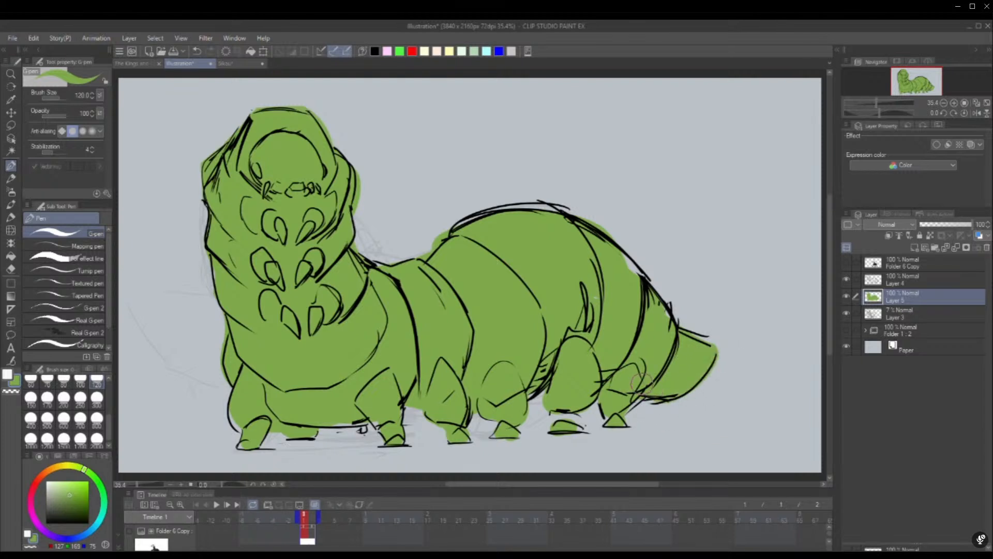
{"action": "mouse_move", "coordinate": [431, 228]}
{"action": "left_mouse_down"}
{"action": "mouse_move", "coordinate": [406, 251]}
{"action": "mouse_move", "coordinate": [448, 214]}
{"action": "left_mouse_up"}
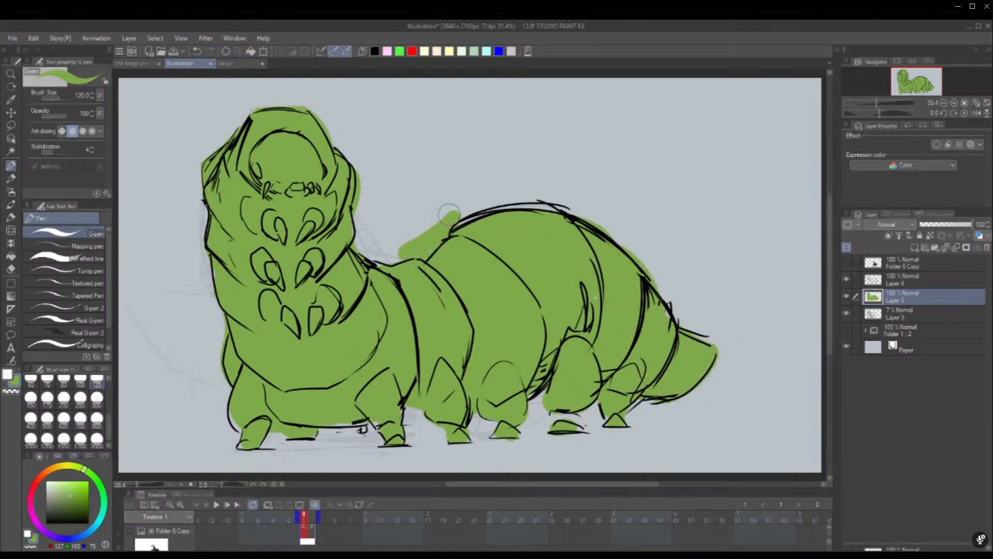
{"action": "key", "text": "ctrl+z"}
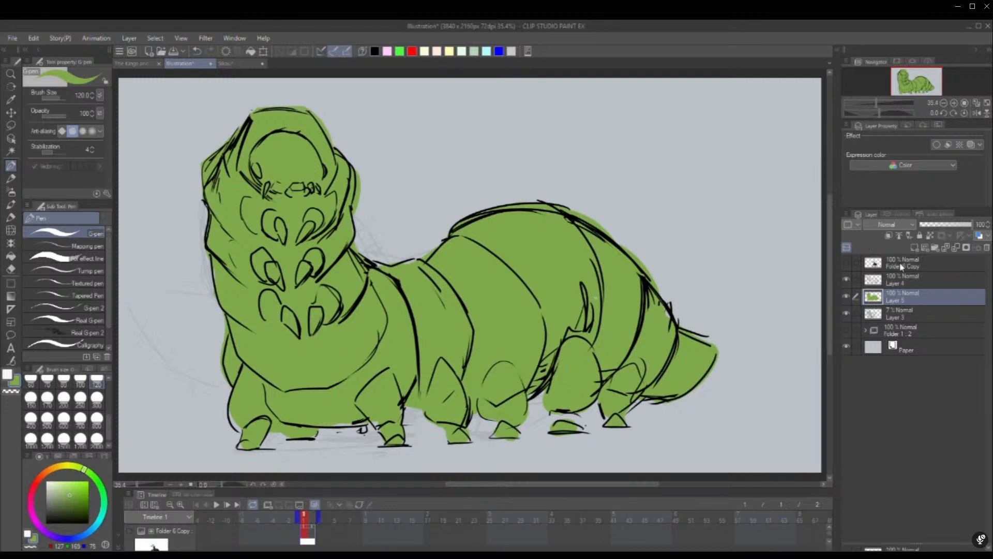
Add a layer clipped to the green fill and airbrush dark shadows along the underside and legs with the Soft airbrush at size 300
{"action": "left_click", "coordinate": [915, 249]}
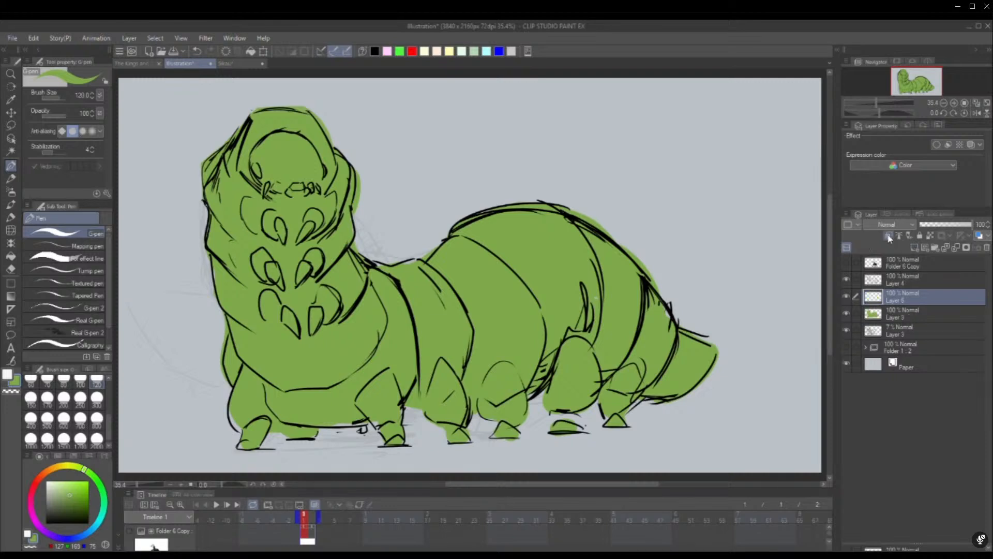
{"action": "left_click", "coordinate": [11, 192]}
{"action": "left_click", "coordinate": [97, 398]}
{"action": "left_click", "coordinate": [45, 519]}
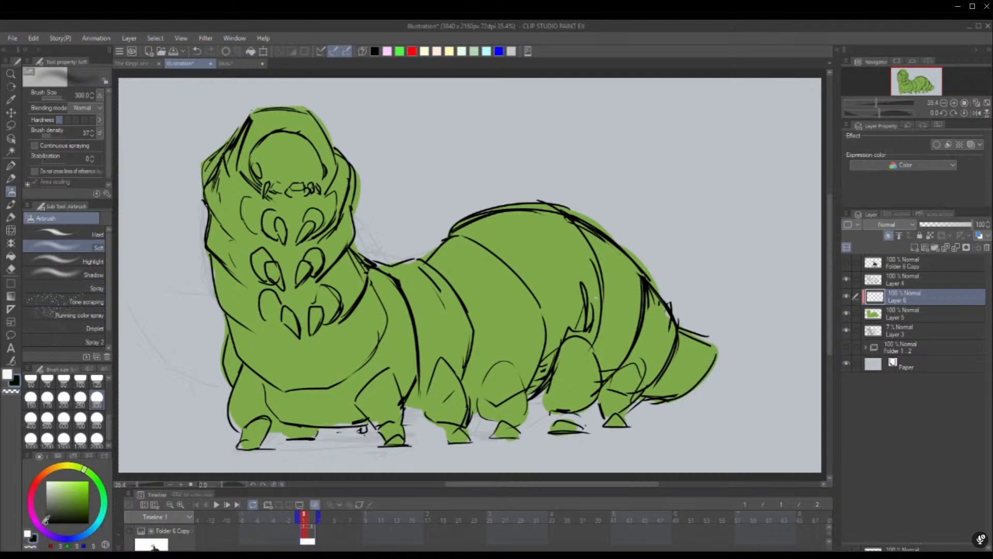
{"action": "left_click_drag", "start_coordinate": [192, 176], "coordinate": [207, 336]}
{"action": "mouse_move", "coordinate": [194, 248]}
{"action": "left_mouse_down"}
{"action": "mouse_move", "coordinate": [204, 340]}
{"action": "mouse_move", "coordinate": [281, 414]}
{"action": "mouse_move", "coordinate": [256, 358]}
{"action": "mouse_move", "coordinate": [274, 376]}
{"action": "mouse_move", "coordinate": [421, 411]}
{"action": "mouse_move", "coordinate": [312, 420]}
{"action": "mouse_move", "coordinate": [569, 379]}
{"action": "mouse_move", "coordinate": [472, 395]}
{"action": "mouse_move", "coordinate": [672, 405]}
{"action": "left_mouse_up"}
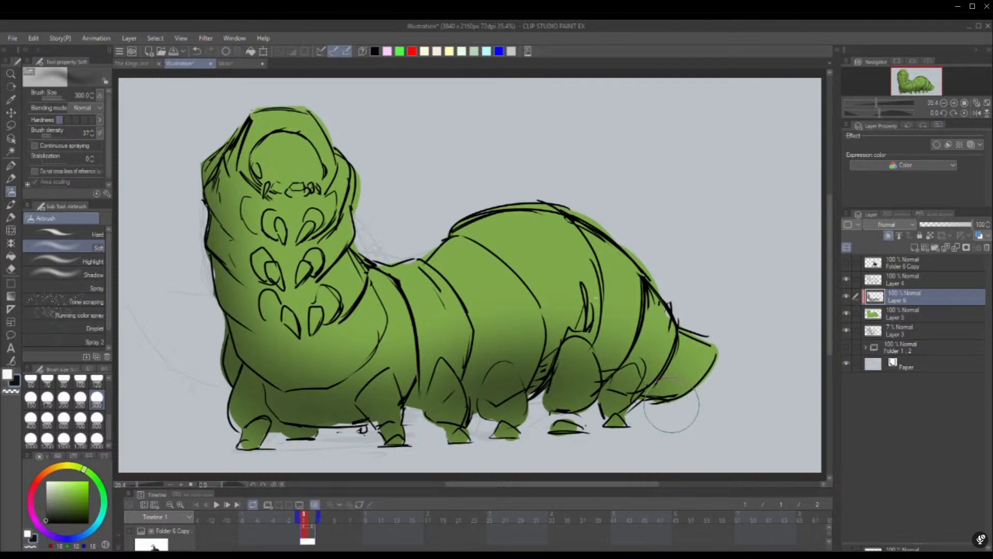
{"action": "mouse_move", "coordinate": [293, 396]}
{"action": "left_mouse_down"}
{"action": "mouse_move", "coordinate": [232, 221]}
{"action": "mouse_move", "coordinate": [327, 391]}
{"action": "mouse_move", "coordinate": [298, 362]}
{"action": "mouse_move", "coordinate": [410, 395]}
{"action": "mouse_move", "coordinate": [396, 394]}
{"action": "mouse_move", "coordinate": [414, 366]}
{"action": "mouse_move", "coordinate": [529, 396]}
{"action": "mouse_move", "coordinate": [476, 334]}
{"action": "mouse_move", "coordinate": [590, 362]}
{"action": "left_mouse_up"}
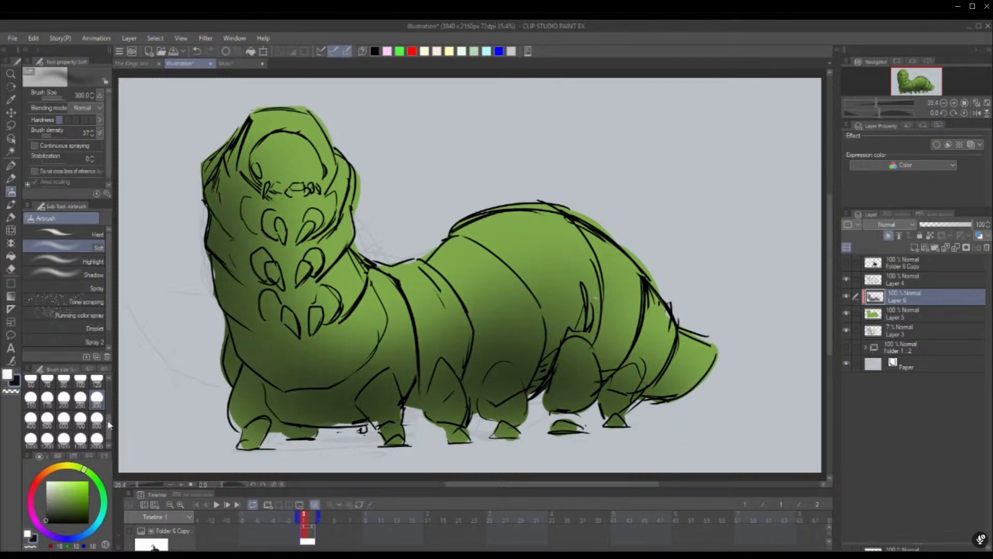
Airbrush light grey highlights over the rear back at size 300 and along the front torso's outer edge at size 800
{"action": "key", "text": "x"}
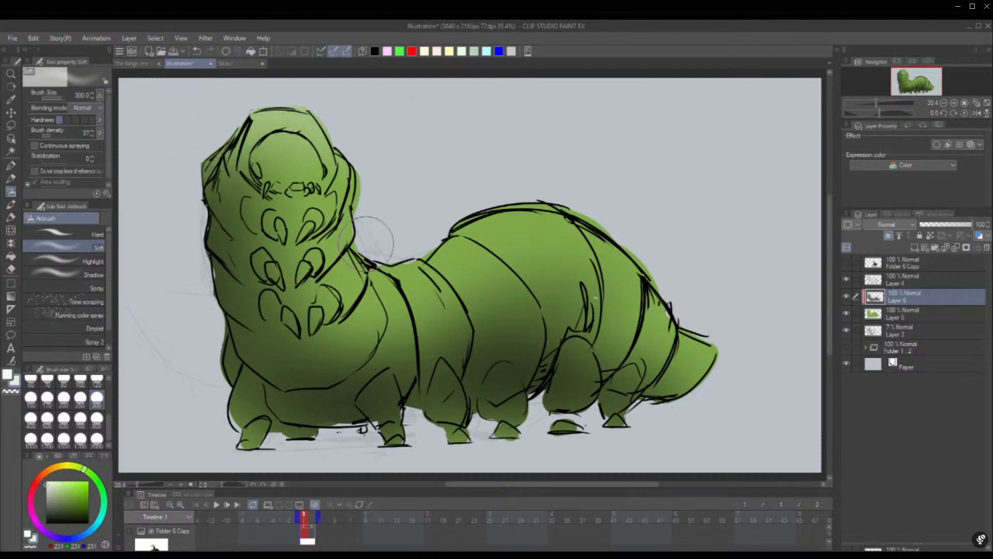
{"action": "mouse_move", "coordinate": [365, 242]}
{"action": "left_mouse_down"}
{"action": "mouse_move", "coordinate": [620, 227]}
{"action": "mouse_move", "coordinate": [492, 207]}
{"action": "mouse_move", "coordinate": [595, 243]}
{"action": "left_mouse_up"}
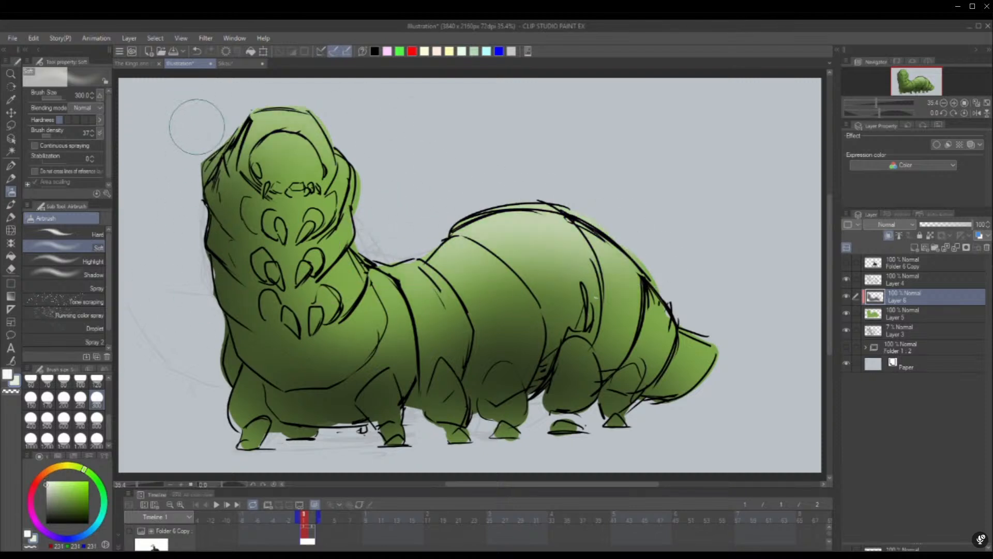
{"action": "left_click", "coordinate": [97, 418]}
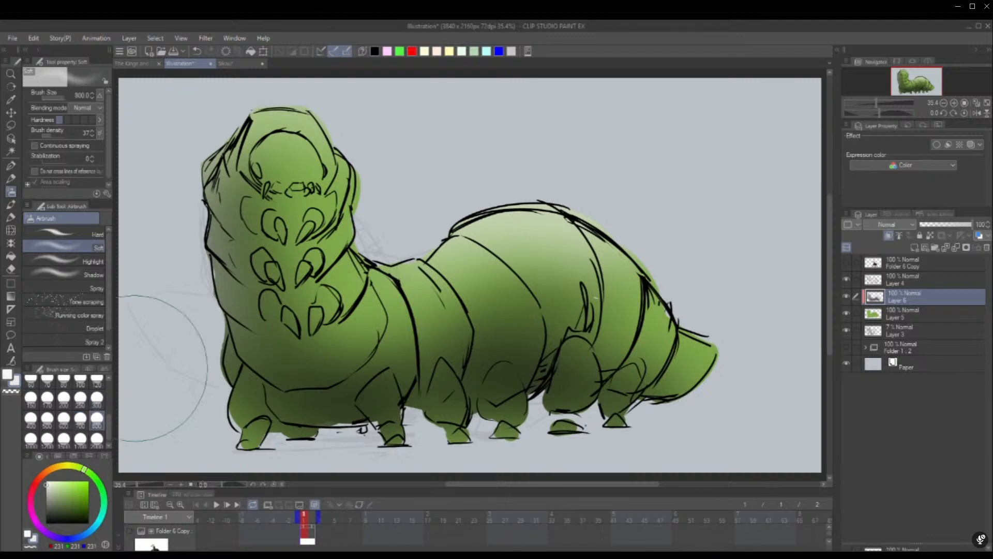
{"action": "left_click_drag", "start_coordinate": [166, 123], "coordinate": [133, 366]}
Deepen the black shading on the front torso and the lower middle segments with the Soft airbrush at size 120
{"action": "left_click", "coordinate": [97, 383]}
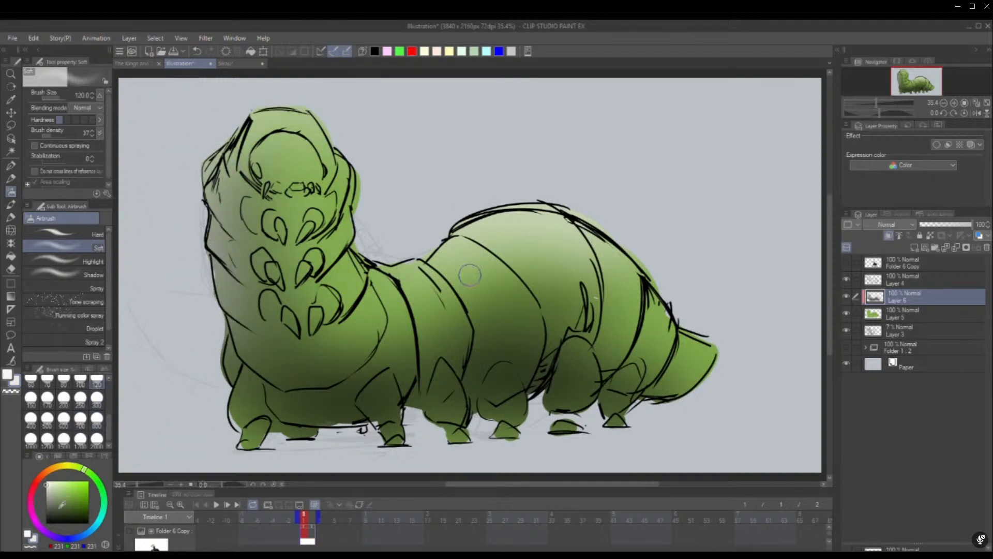
{"action": "key", "text": "x"}
{"action": "left_click_drag", "start_coordinate": [230, 185], "coordinate": [284, 369]}
{"action": "mouse_move", "coordinate": [230, 228]}
{"action": "left_mouse_down"}
{"action": "mouse_move", "coordinate": [271, 376]}
{"action": "mouse_move", "coordinate": [288, 374]}
{"action": "mouse_move", "coordinate": [256, 221]}
{"action": "mouse_move", "coordinate": [301, 345]}
{"action": "mouse_move", "coordinate": [356, 389]}
{"action": "mouse_move", "coordinate": [285, 361]}
{"action": "mouse_move", "coordinate": [357, 393]}
{"action": "left_mouse_up"}
{"action": "mouse_move", "coordinate": [298, 349]}
{"action": "left_mouse_down"}
{"action": "mouse_move", "coordinate": [354, 397]}
{"action": "mouse_move", "coordinate": [348, 379]}
{"action": "mouse_move", "coordinate": [411, 387]}
{"action": "left_mouse_up"}
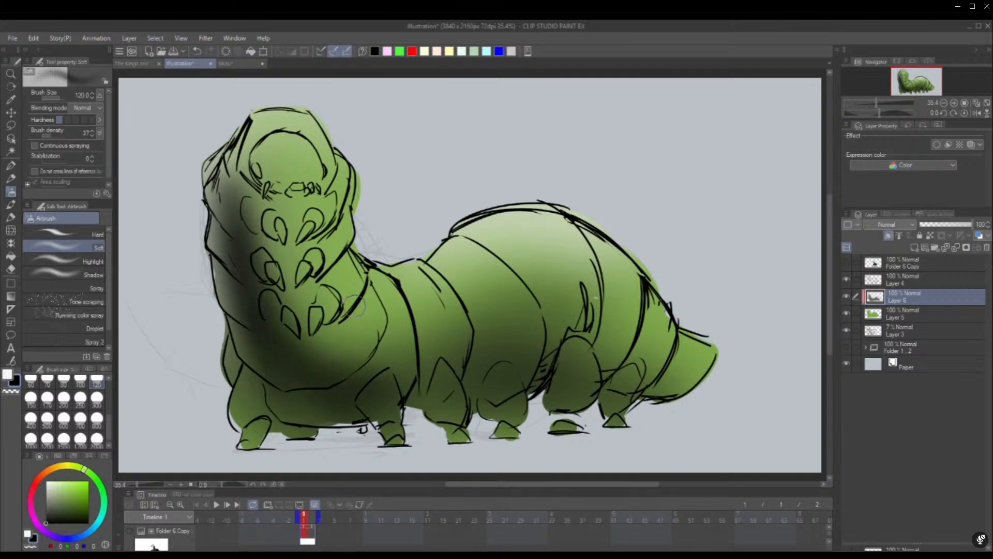
{"action": "mouse_move", "coordinate": [525, 340]}
{"action": "left_mouse_down"}
{"action": "mouse_move", "coordinate": [468, 338]}
{"action": "mouse_move", "coordinate": [404, 280]}
{"action": "mouse_move", "coordinate": [414, 400]}
{"action": "left_mouse_up"}
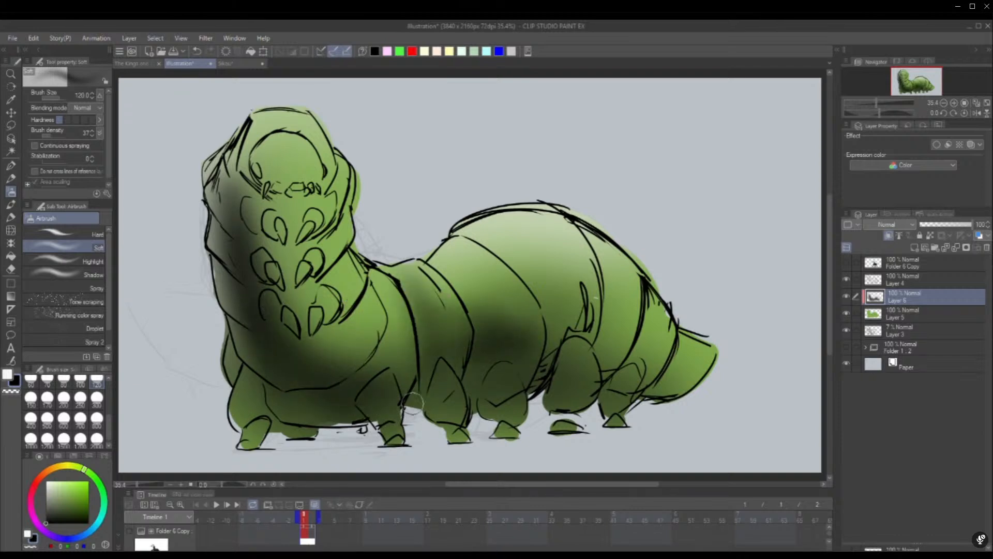
{"action": "mouse_move", "coordinate": [476, 302]}
{"action": "left_mouse_down"}
{"action": "mouse_move", "coordinate": [524, 338]}
{"action": "mouse_move", "coordinate": [531, 275]}
{"action": "left_mouse_up"}
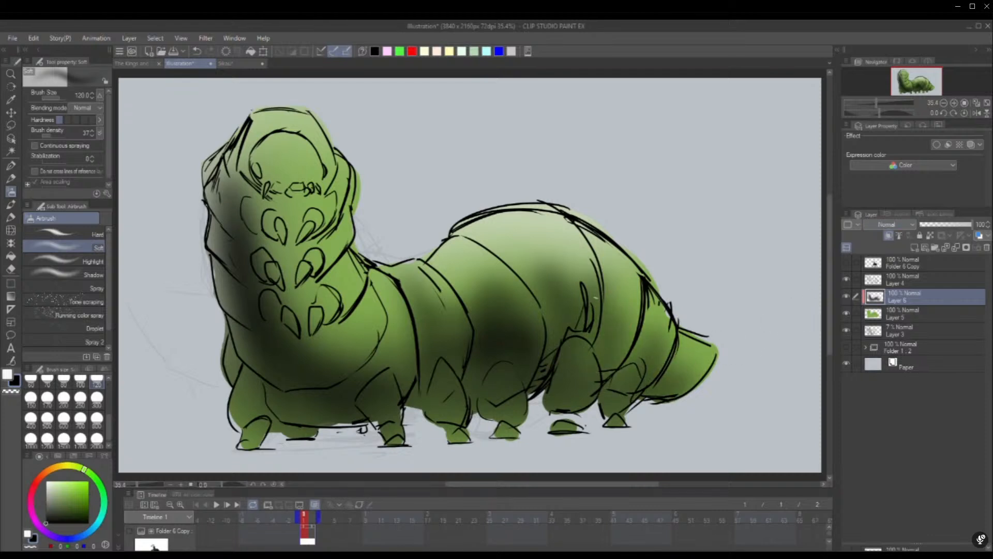
Set the shading layer's blending mode to Overlay and lower its opacity to 62%
{"action": "left_click", "coordinate": [872, 347]}
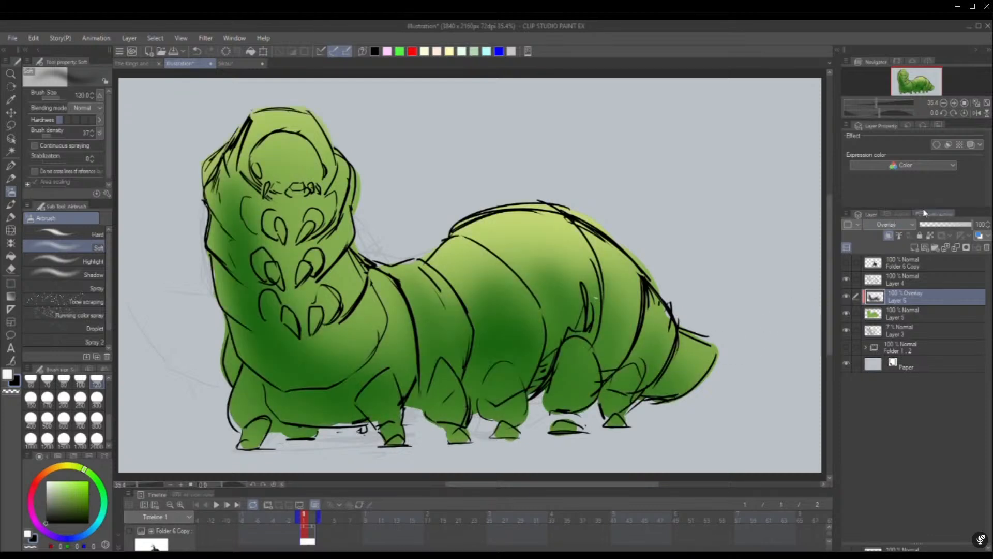
{"action": "left_click", "coordinate": [938, 226]}
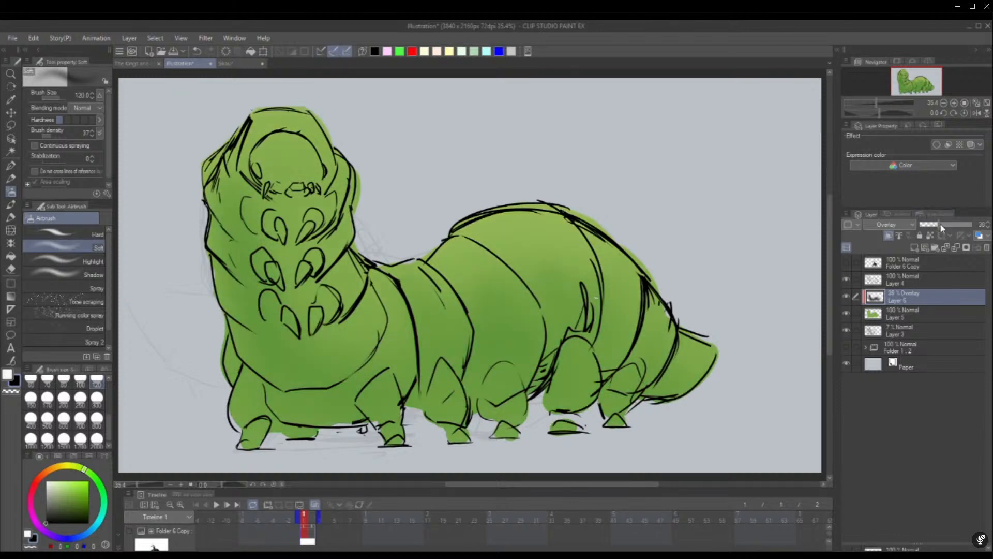
{"action": "left_click_drag", "start_coordinate": [942, 228], "coordinate": [951, 225]}
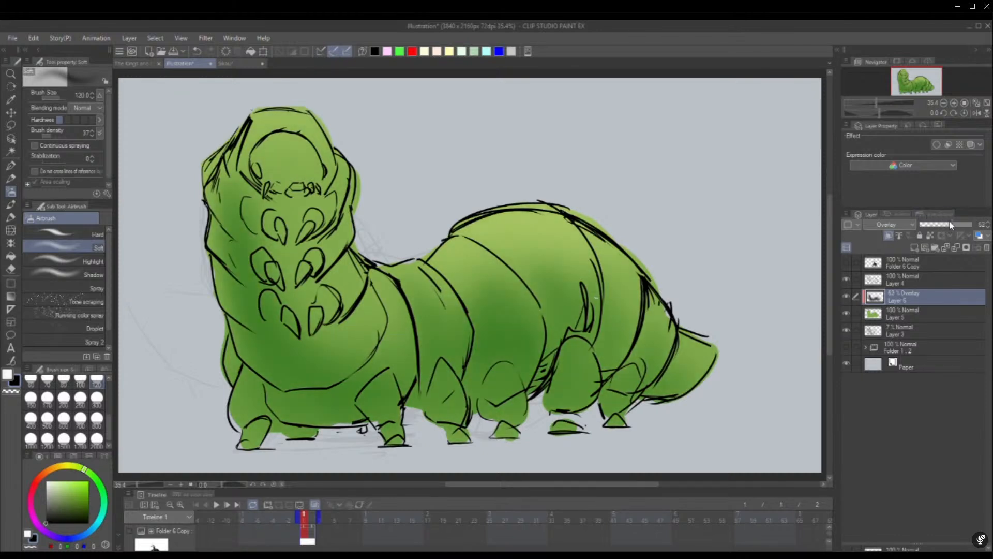
Add another clipped layer and place it between the green fill and the Overlay shading layer
{"action": "left_click", "coordinate": [915, 247]}
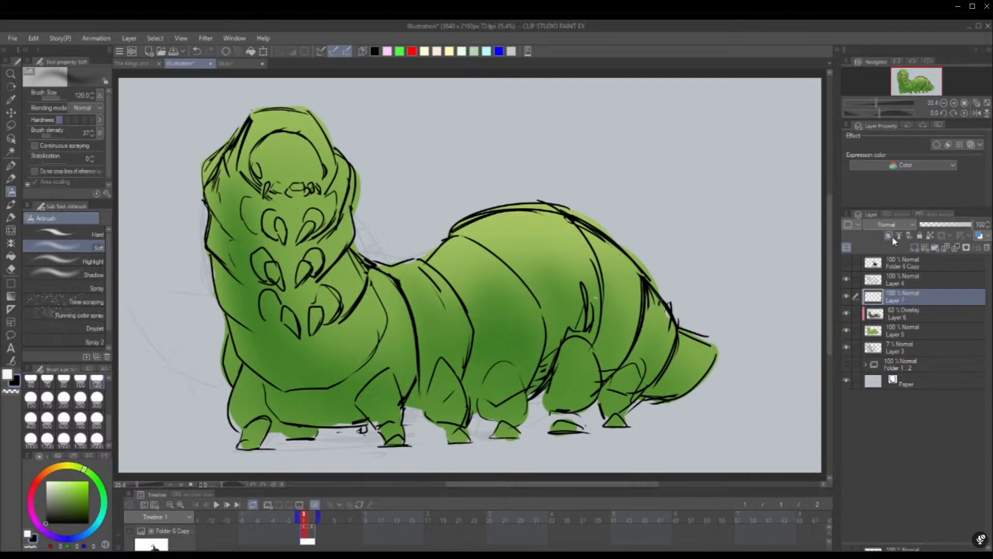
{"action": "left_click", "coordinate": [889, 235]}
{"action": "left_click_drag", "start_coordinate": [917, 320], "coordinate": [917, 311]}
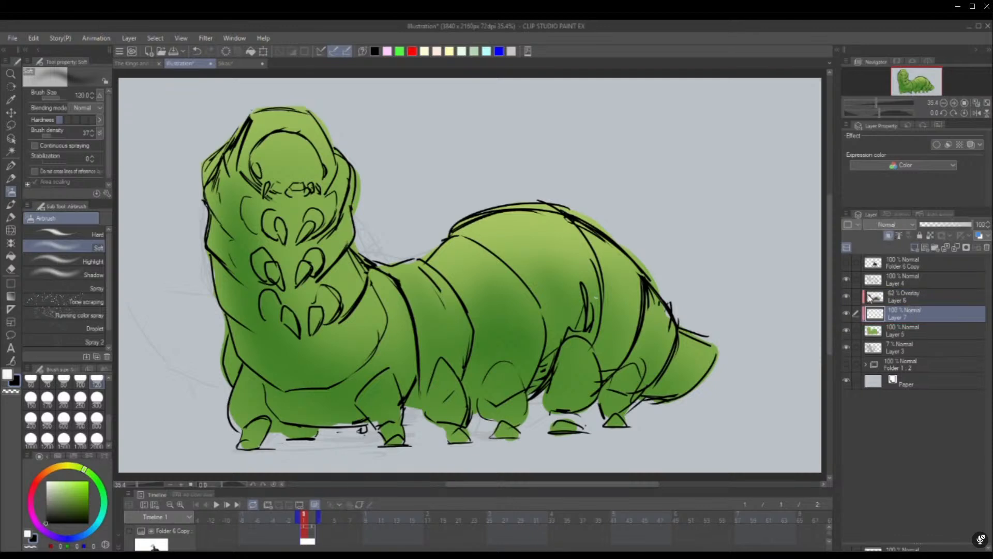
Airbrush muted dark green shading over the front torso, lower body segments and head with the Soft airbrush at size 300
{"action": "mouse_move", "coordinate": [74, 494]}
{"action": "left_mouse_down"}
{"action": "mouse_move", "coordinate": [66, 504]}
{"action": "mouse_move", "coordinate": [104, 495]}
{"action": "left_mouse_up"}
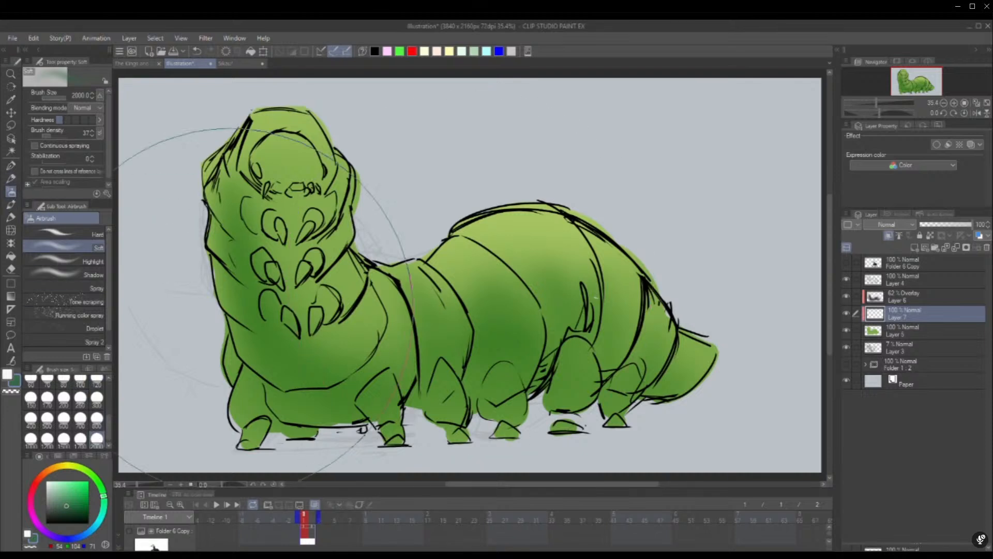
{"action": "left_click", "coordinate": [97, 423]}
{"action": "left_click", "coordinate": [98, 404]}
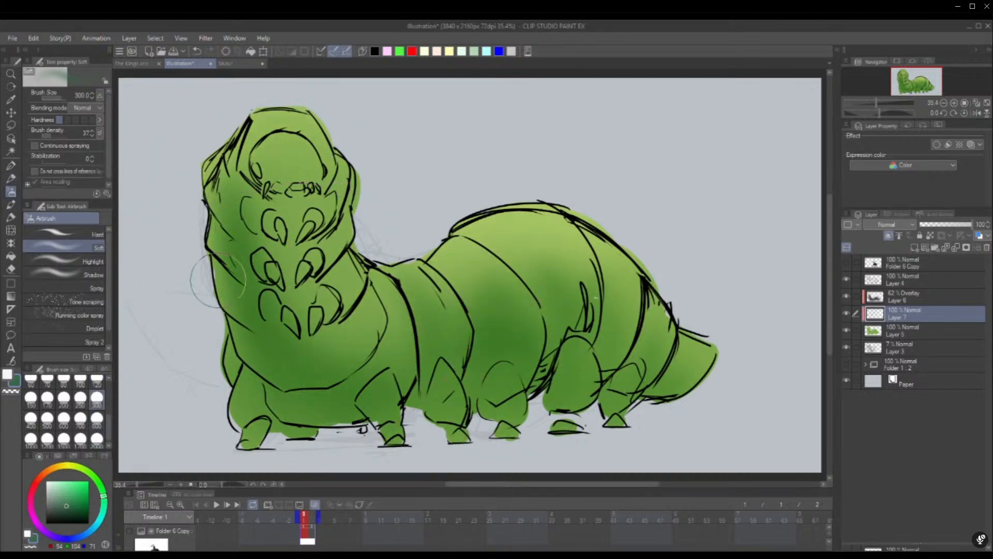
{"action": "mouse_move", "coordinate": [217, 285]}
{"action": "left_mouse_down"}
{"action": "mouse_move", "coordinate": [239, 399]}
{"action": "mouse_move", "coordinate": [214, 385]}
{"action": "mouse_move", "coordinate": [291, 432]}
{"action": "left_mouse_up"}
{"action": "mouse_move", "coordinate": [400, 381]}
{"action": "left_mouse_down"}
{"action": "mouse_move", "coordinate": [449, 345]}
{"action": "mouse_move", "coordinate": [470, 368]}
{"action": "mouse_move", "coordinate": [489, 293]}
{"action": "mouse_move", "coordinate": [508, 369]}
{"action": "mouse_move", "coordinate": [534, 269]}
{"action": "mouse_move", "coordinate": [554, 364]}
{"action": "mouse_move", "coordinate": [615, 282]}
{"action": "mouse_move", "coordinate": [593, 384]}
{"action": "mouse_move", "coordinate": [678, 362]}
{"action": "left_mouse_up"}
{"action": "mouse_move", "coordinate": [310, 239]}
{"action": "left_mouse_down"}
{"action": "mouse_move", "coordinate": [256, 277]}
{"action": "mouse_move", "coordinate": [320, 269]}
{"action": "mouse_move", "coordinate": [242, 324]}
{"action": "mouse_move", "coordinate": [251, 339]}
{"action": "mouse_move", "coordinate": [359, 287]}
{"action": "mouse_move", "coordinate": [254, 373]}
{"action": "mouse_move", "coordinate": [217, 223]}
{"action": "left_mouse_up"}
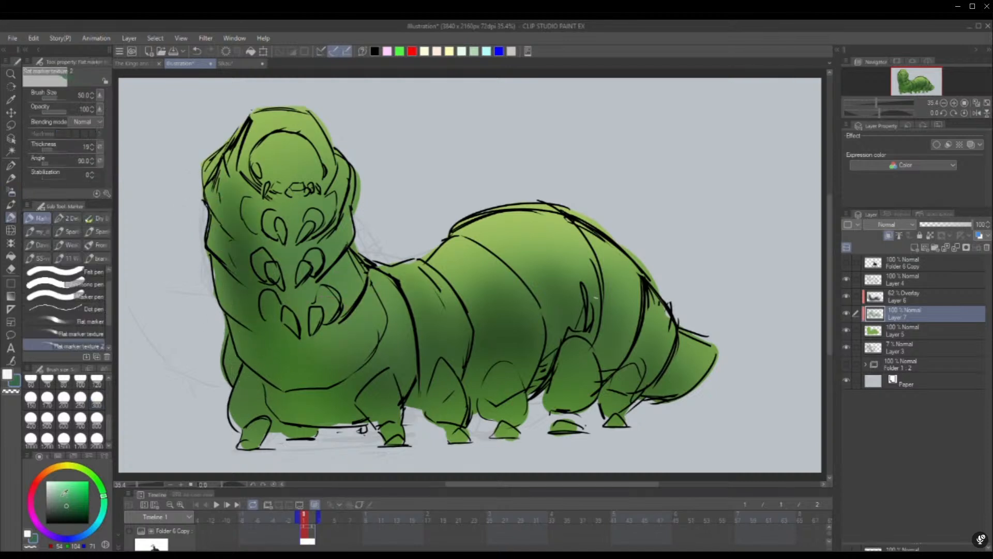
Choose a muted green for Flat marker texture 2 and undo the trial strokes on the claw
{"action": "left_click", "coordinate": [62, 487]}
{"action": "left_click_drag", "start_coordinate": [305, 264], "coordinate": [317, 253]}
{"action": "left_click", "coordinate": [59, 501]}
{"action": "key", "text": "ctrl+z"}
{"action": "key", "text": "ctrl+z"}
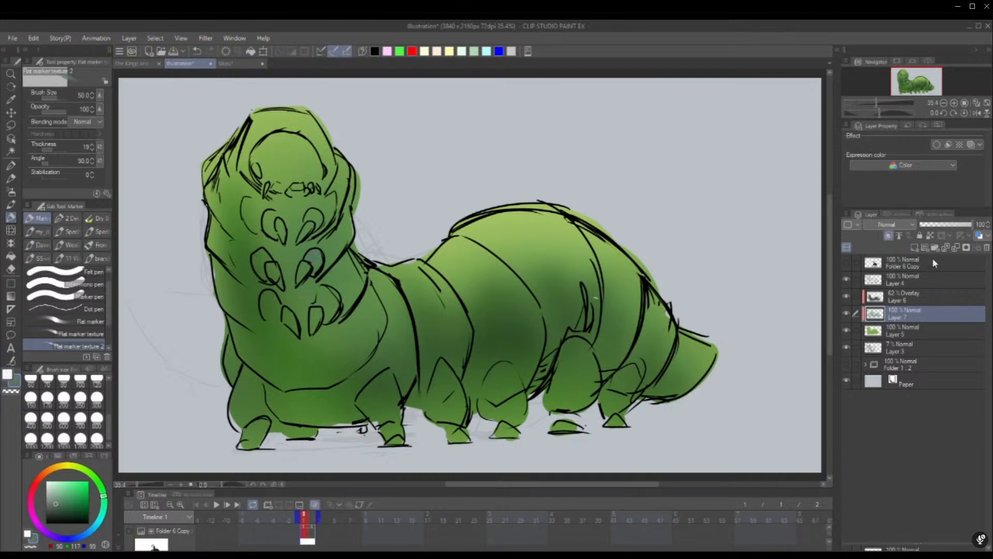
Set the clipped shading layer to Multiply and erase light areas on the near-side claws and front legs at size 50
{"action": "left_click", "coordinate": [885, 251]}
{"action": "key", "text": "c"}
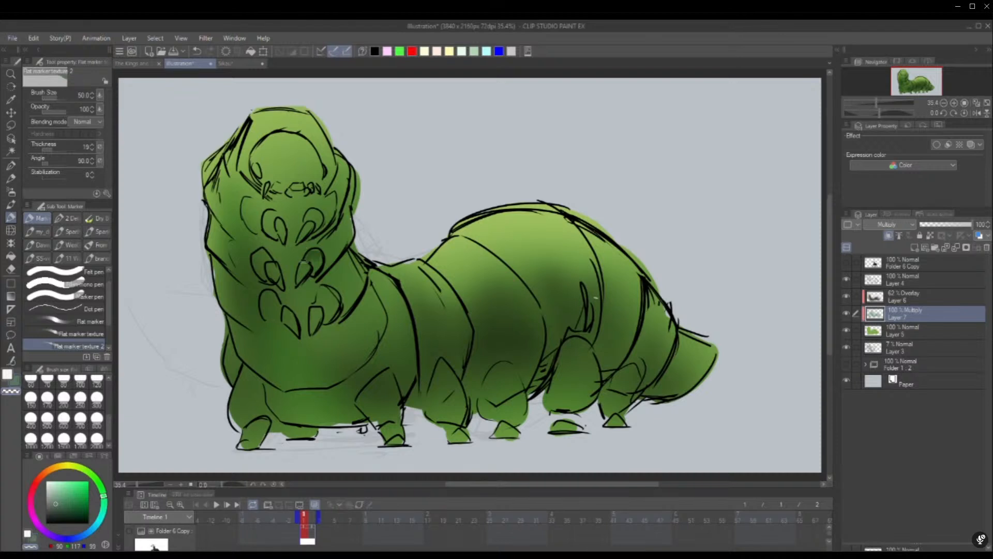
{"action": "left_click_drag", "start_coordinate": [314, 254], "coordinate": [309, 262]}
{"action": "key", "text": "c"}
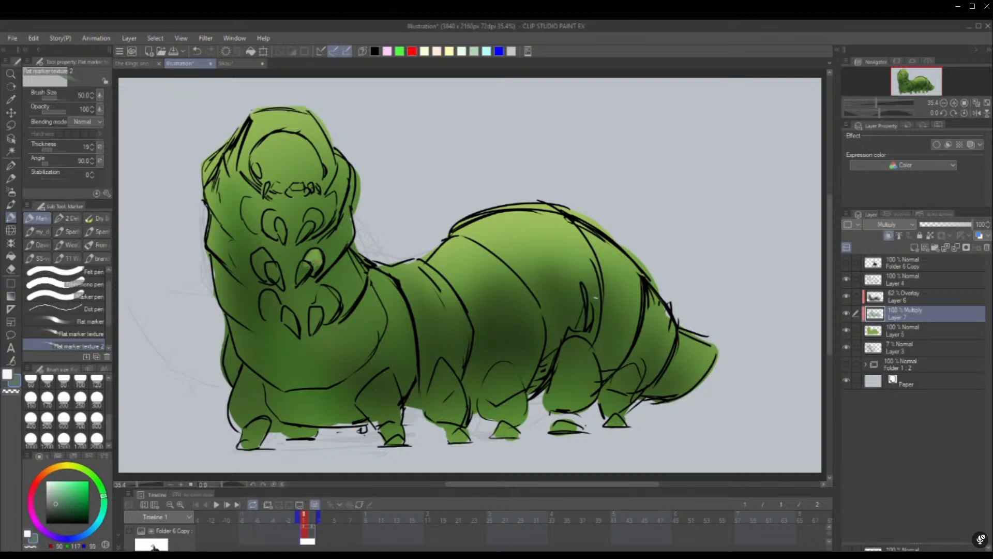
{"action": "key", "text": "c"}
{"action": "mouse_move", "coordinate": [318, 287]}
{"action": "left_mouse_down"}
{"action": "mouse_move", "coordinate": [323, 299]}
{"action": "mouse_move", "coordinate": [331, 293]}
{"action": "left_mouse_up"}
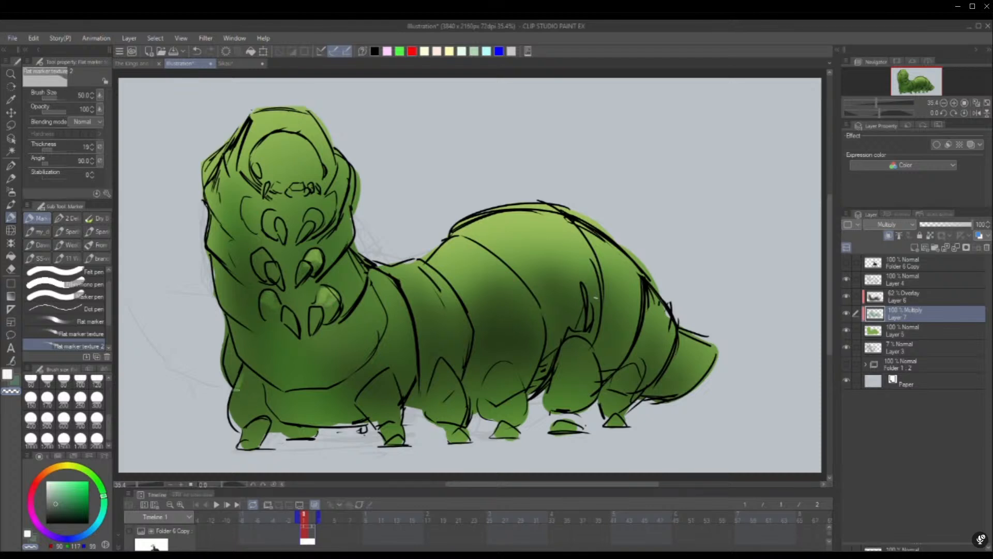
{"action": "mouse_move", "coordinate": [235, 389]}
{"action": "left_mouse_down"}
{"action": "mouse_move", "coordinate": [243, 435]}
{"action": "mouse_move", "coordinate": [237, 404]}
{"action": "left_mouse_up"}
{"action": "mouse_move", "coordinate": [383, 375]}
{"action": "left_mouse_down"}
{"action": "mouse_move", "coordinate": [398, 425]}
{"action": "mouse_move", "coordinate": [391, 379]}
{"action": "mouse_move", "coordinate": [392, 411]}
{"action": "mouse_move", "coordinate": [448, 377]}
{"action": "mouse_move", "coordinate": [440, 373]}
{"action": "mouse_move", "coordinate": [461, 412]}
{"action": "left_mouse_up"}
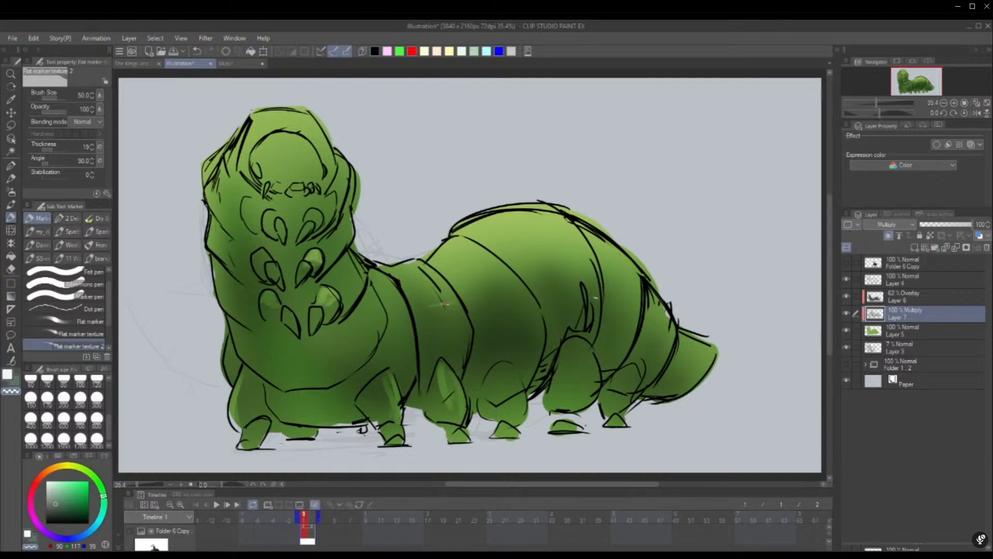
Erase broad light patches from the shading across the back, middle segments and neck with Flat marker texture 2 at size 300
{"action": "left_click", "coordinate": [96, 440]}
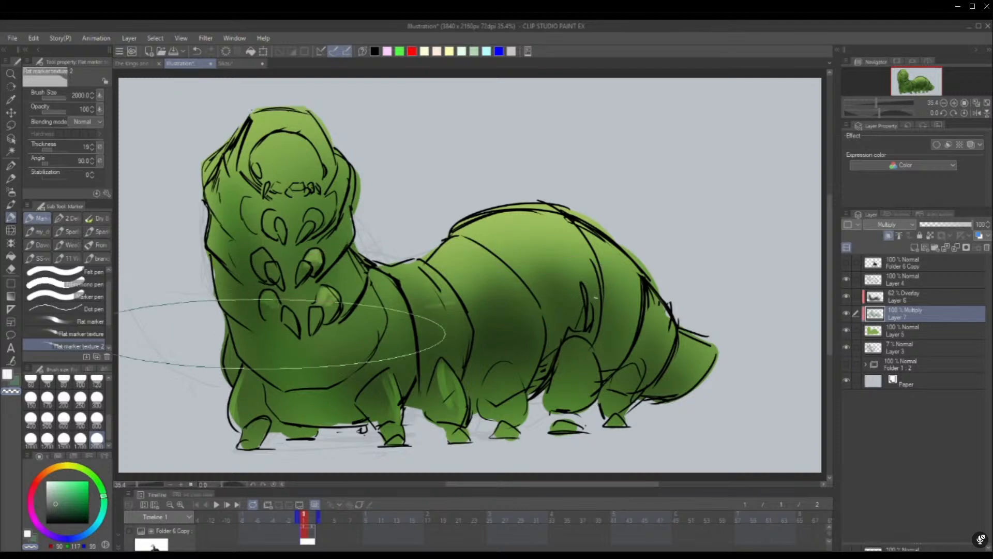
{"action": "left_click", "coordinate": [97, 399]}
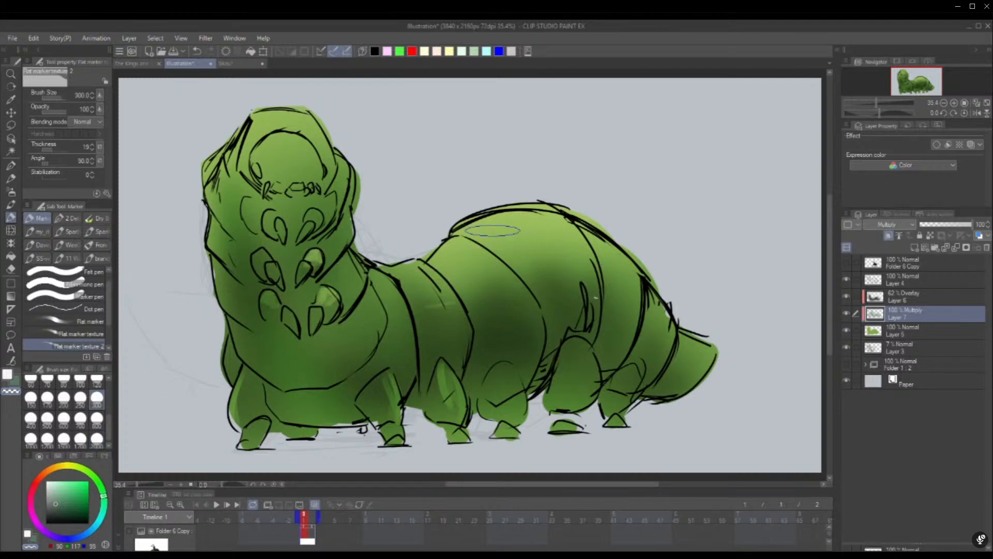
{"action": "left_click_drag", "start_coordinate": [501, 233], "coordinate": [544, 268]}
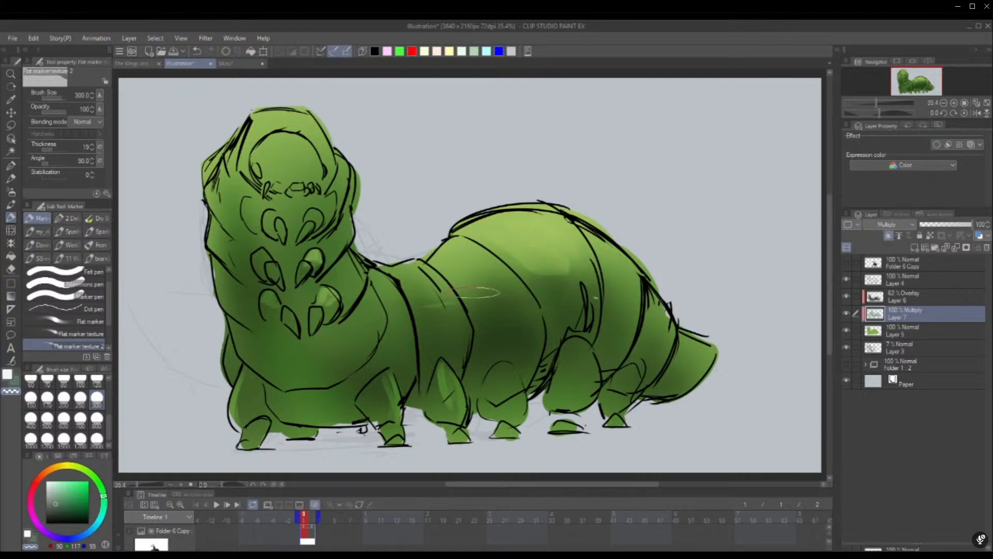
{"action": "mouse_move", "coordinate": [464, 256]}
{"action": "left_mouse_down"}
{"action": "mouse_move", "coordinate": [502, 297]}
{"action": "mouse_move", "coordinate": [461, 276]}
{"action": "mouse_move", "coordinate": [476, 312]}
{"action": "left_mouse_up"}
{"action": "left_click_drag", "start_coordinate": [418, 279], "coordinate": [440, 317]}
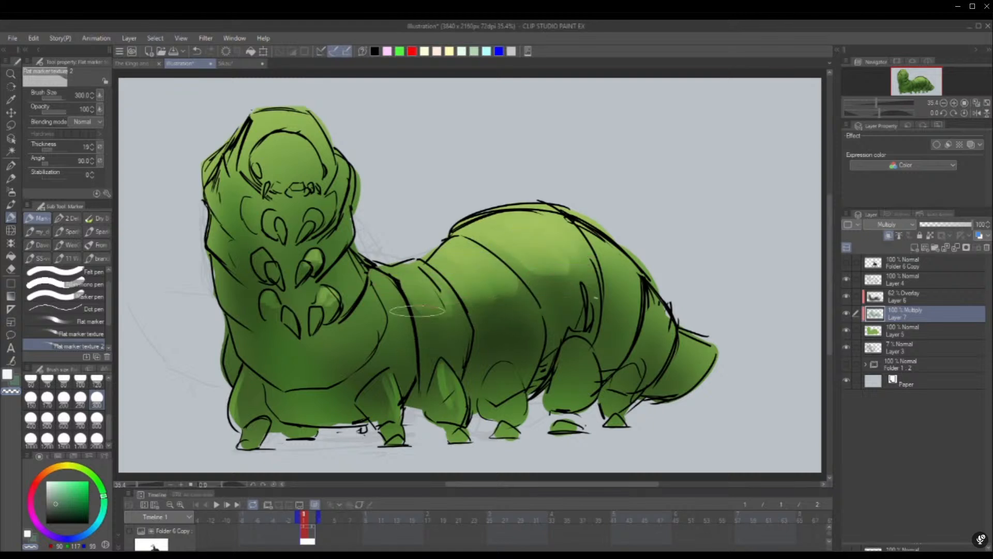
{"action": "left_click_drag", "start_coordinate": [389, 274], "coordinate": [395, 336]}
{"action": "left_click_drag", "start_coordinate": [358, 251], "coordinate": [351, 302]}
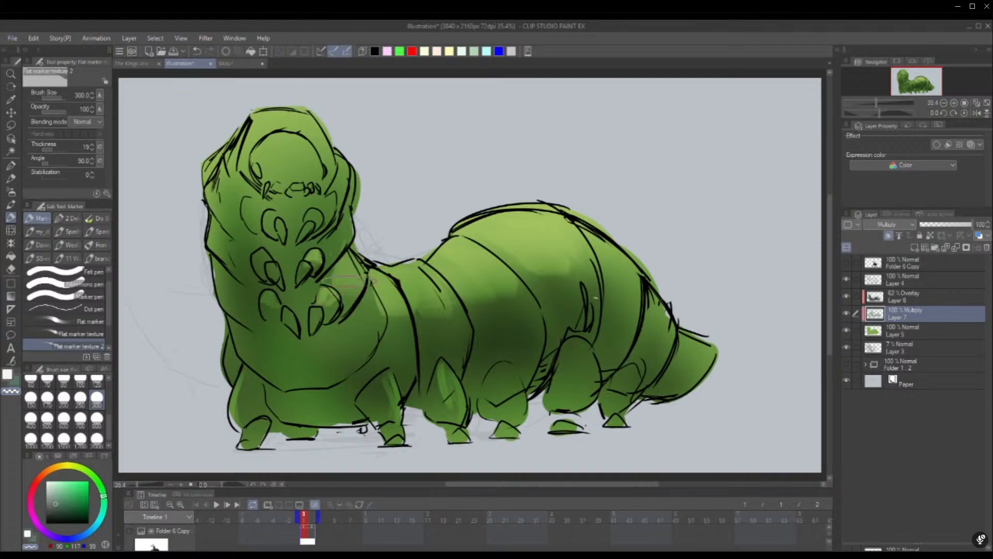
{"action": "left_click_drag", "start_coordinate": [361, 212], "coordinate": [340, 267]}
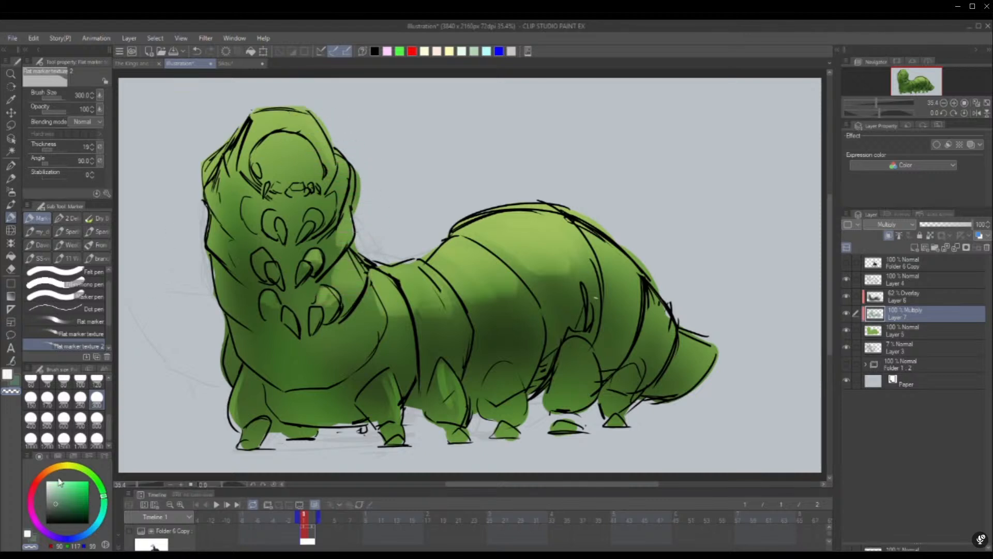
Shade around the face opening and the upper torso folds in muted green with Flat marker texture 2 at size 120
{"action": "left_click", "coordinate": [97, 383]}
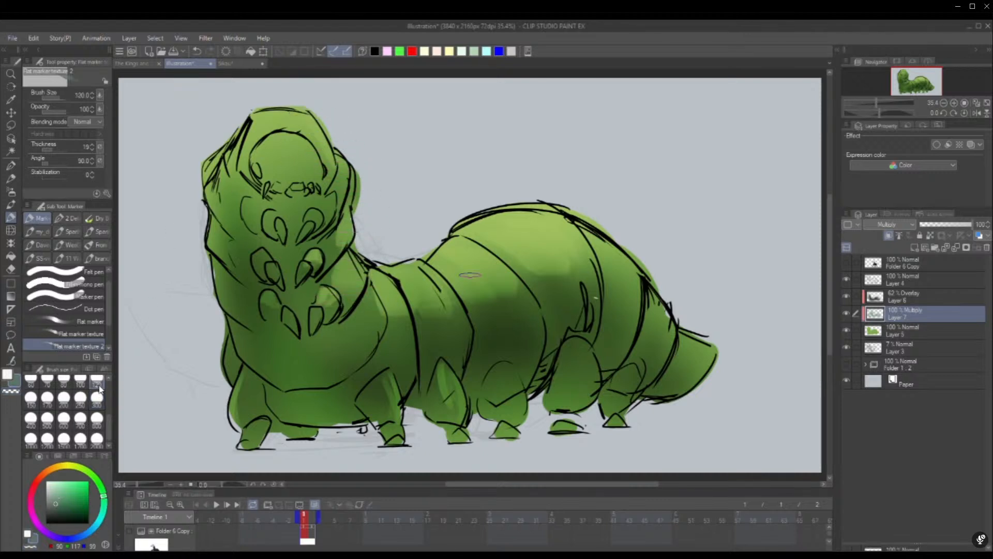
{"action": "left_click_drag", "start_coordinate": [252, 147], "coordinate": [250, 186]}
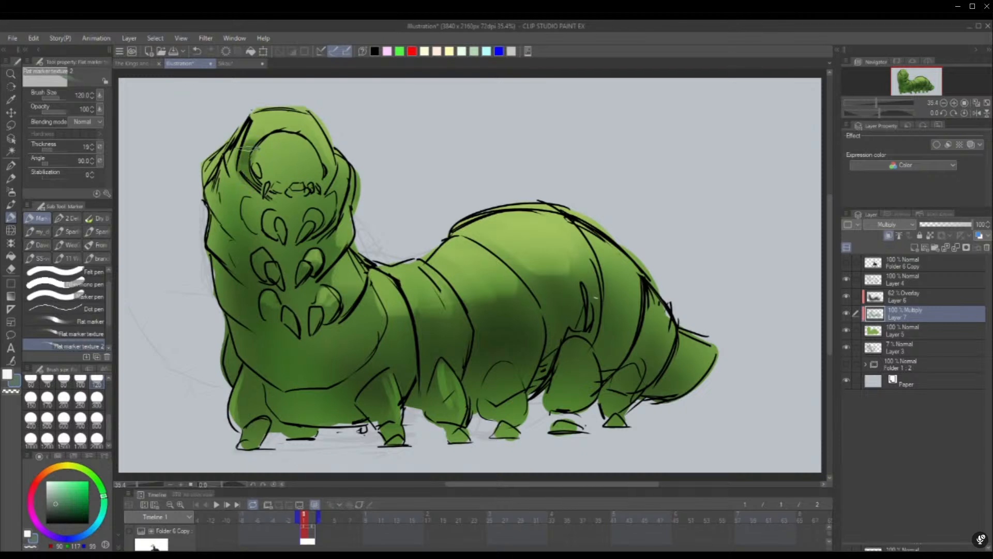
{"action": "mouse_move", "coordinate": [250, 149]}
{"action": "left_mouse_down"}
{"action": "mouse_move", "coordinate": [274, 127]}
{"action": "mouse_move", "coordinate": [300, 128]}
{"action": "mouse_move", "coordinate": [325, 163]}
{"action": "left_mouse_up"}
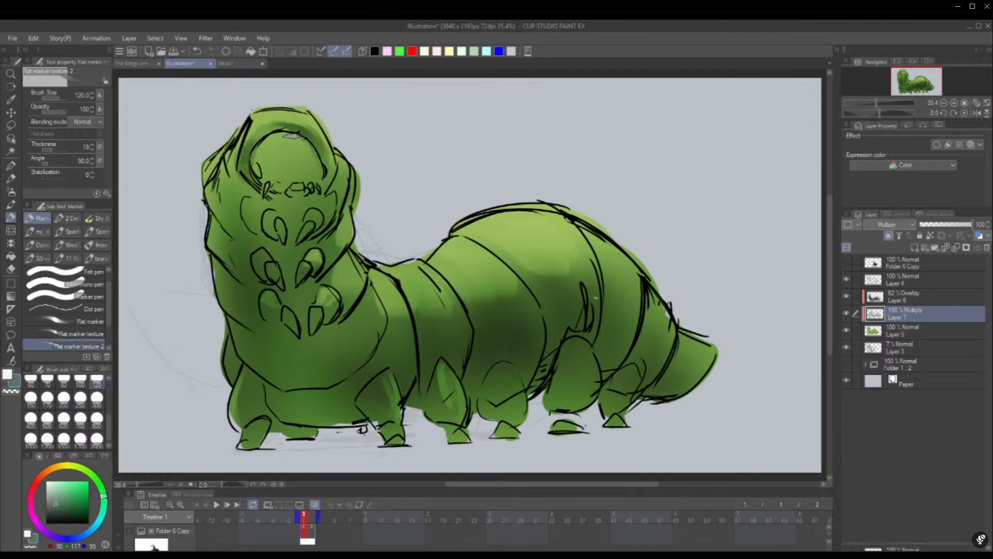
{"action": "mouse_move", "coordinate": [271, 119]}
{"action": "left_mouse_down"}
{"action": "mouse_move", "coordinate": [249, 149]}
{"action": "mouse_move", "coordinate": [266, 177]}
{"action": "mouse_move", "coordinate": [302, 195]}
{"action": "mouse_move", "coordinate": [321, 189]}
{"action": "left_mouse_up"}
{"action": "mouse_move", "coordinate": [295, 226]}
{"action": "left_mouse_down"}
{"action": "mouse_move", "coordinate": [254, 233]}
{"action": "mouse_move", "coordinate": [282, 240]}
{"action": "mouse_move", "coordinate": [246, 218]}
{"action": "mouse_move", "coordinate": [284, 233]}
{"action": "mouse_move", "coordinate": [284, 243]}
{"action": "mouse_move", "coordinate": [325, 217]}
{"action": "mouse_move", "coordinate": [303, 242]}
{"action": "mouse_move", "coordinate": [325, 229]}
{"action": "mouse_move", "coordinate": [292, 249]}
{"action": "mouse_move", "coordinate": [245, 245]}
{"action": "mouse_move", "coordinate": [234, 213]}
{"action": "mouse_move", "coordinate": [269, 243]}
{"action": "mouse_move", "coordinate": [210, 197]}
{"action": "mouse_move", "coordinate": [299, 258]}
{"action": "left_mouse_up"}
{"action": "left_click_drag", "start_coordinate": [212, 202], "coordinate": [298, 263]}
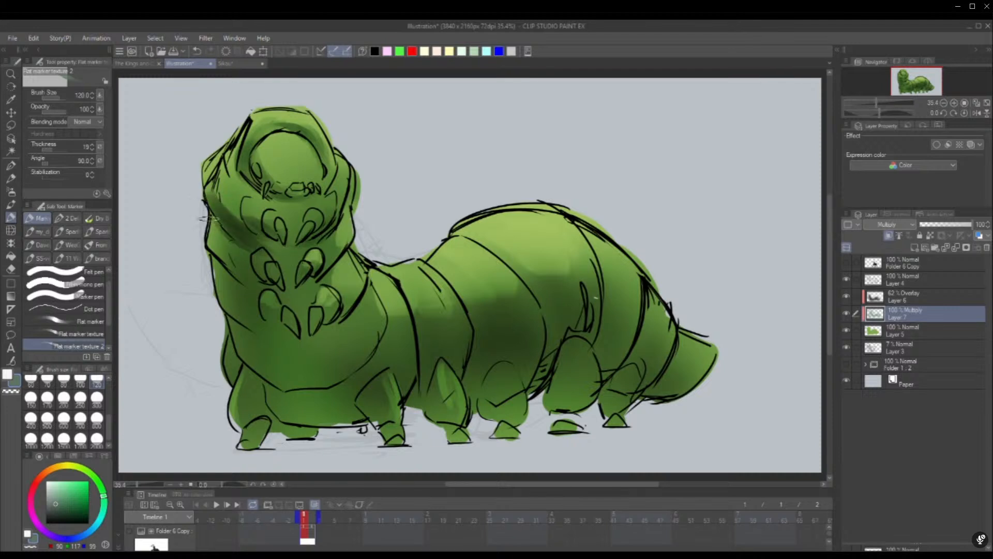
{"action": "left_click_drag", "start_coordinate": [209, 177], "coordinate": [247, 231]}
{"action": "key", "text": "c"}
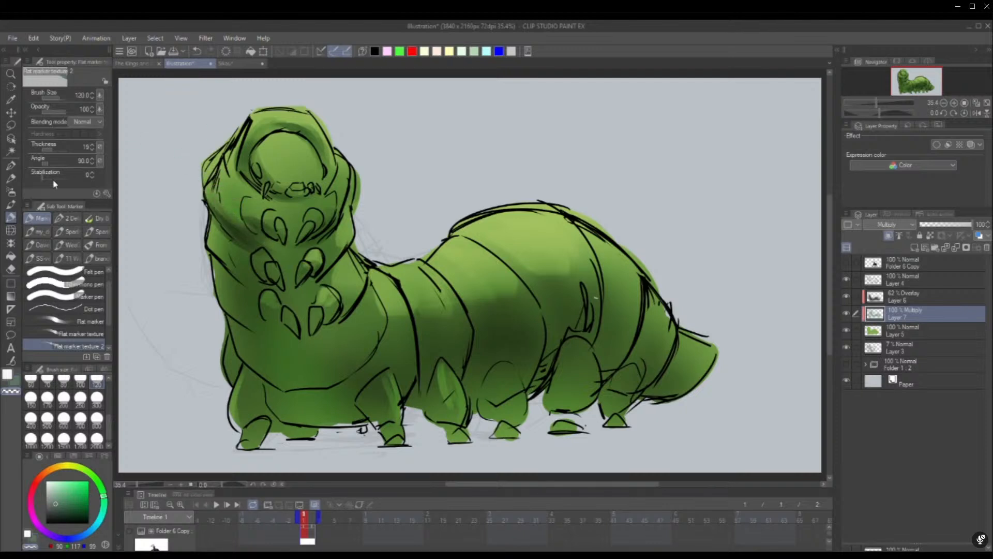
{"action": "left_click", "coordinate": [37, 245]}
{"action": "left_click", "coordinate": [98, 397]}
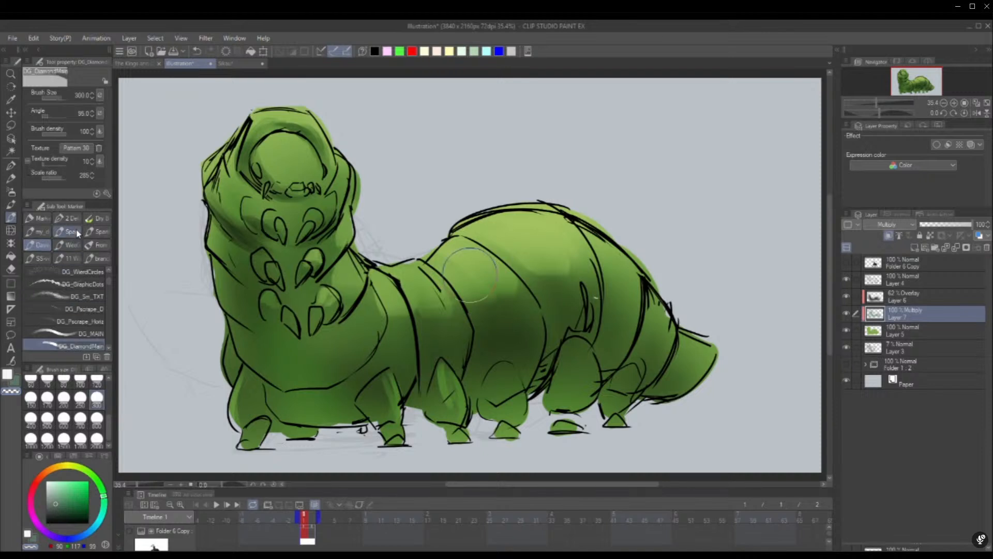
{"action": "left_click", "coordinate": [68, 231]}
Shade the outer folds beside and below the claws with the Flat marker at size 50
{"action": "left_click", "coordinate": [37, 218]}
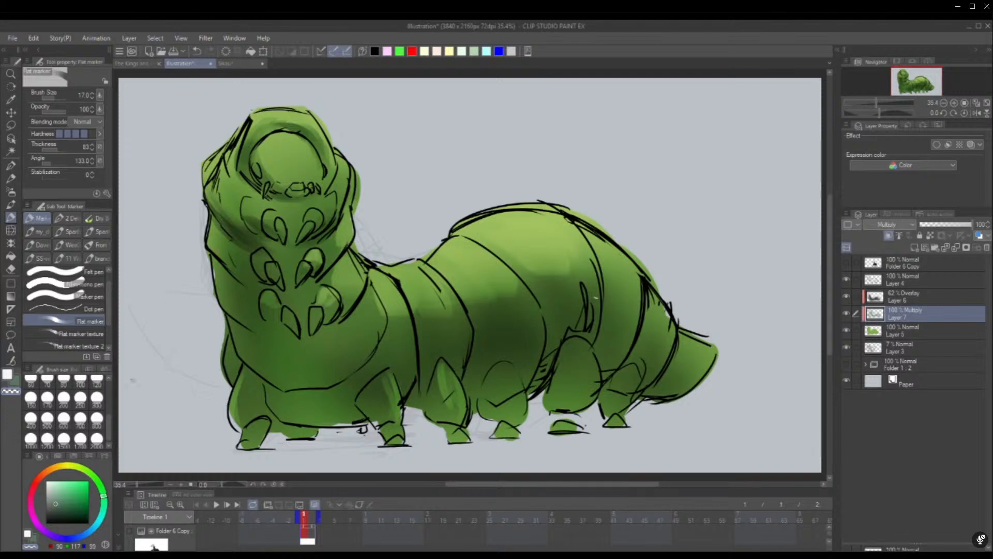
{"action": "left_click", "coordinate": [97, 397]}
{"action": "key", "text": "x"}
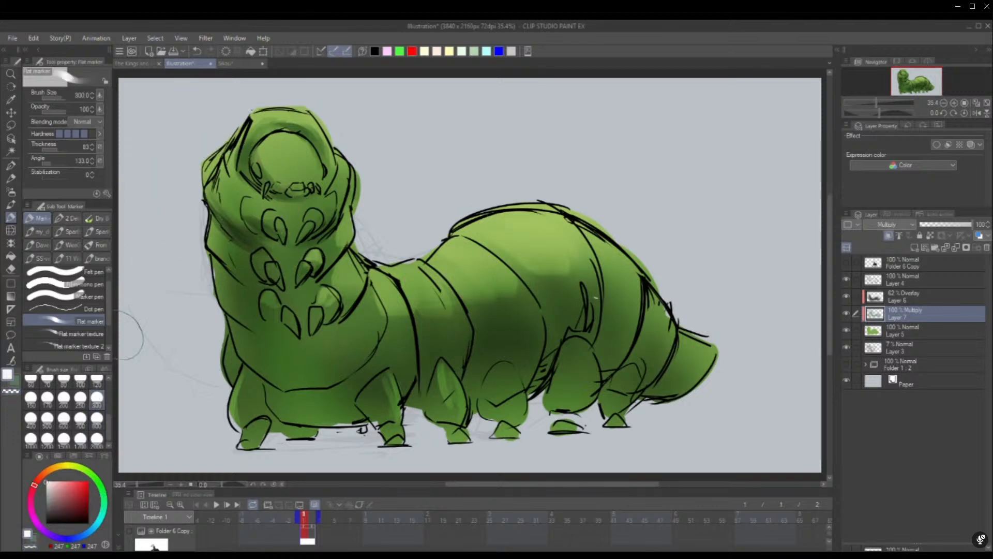
{"action": "key", "text": "x"}
{"action": "left_click", "coordinate": [97, 382]}
{"action": "left_click", "coordinate": [109, 401]}
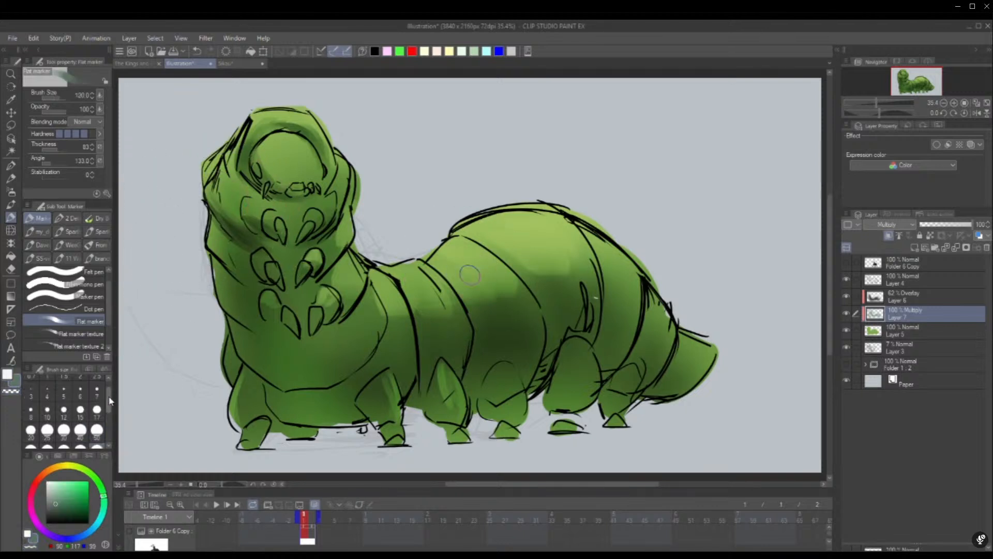
{"action": "left_click", "coordinate": [97, 432]}
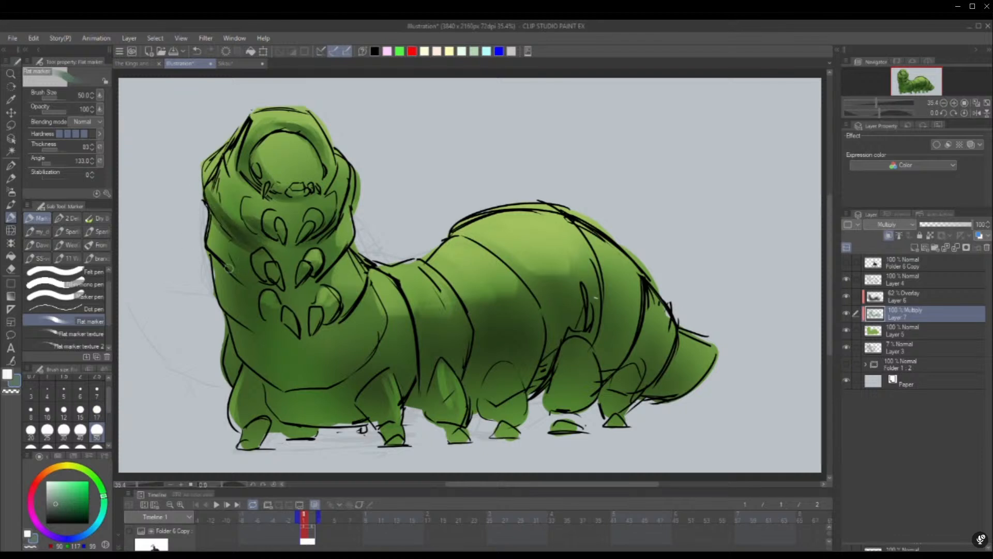
{"action": "mouse_move", "coordinate": [228, 268]}
{"action": "left_mouse_down"}
{"action": "mouse_move", "coordinate": [266, 294]}
{"action": "mouse_move", "coordinate": [250, 309]}
{"action": "mouse_move", "coordinate": [217, 289]}
{"action": "mouse_move", "coordinate": [278, 343]}
{"action": "left_mouse_up"}
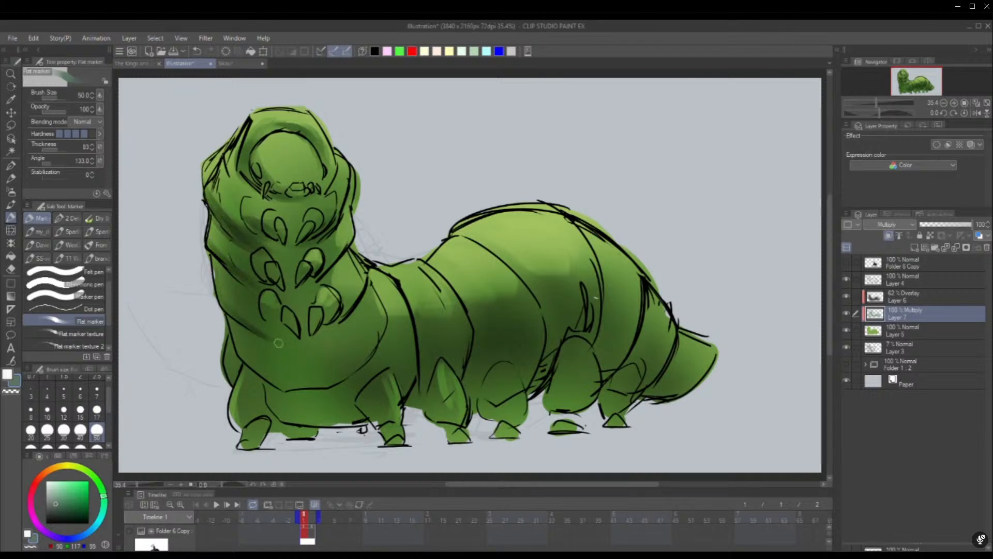
{"action": "left_click_drag", "start_coordinate": [222, 302], "coordinate": [294, 352]}
Darken the belly underside between the front legs with the Flat marker at size 120
{"action": "key", "text": "bracketright"}
{"action": "key", "text": "bracketright"}
{"action": "key", "text": "bracketright"}
{"action": "key", "text": "bracketright"}
{"action": "key", "text": "bracketright"}
{"action": "mouse_move", "coordinate": [291, 401]}
{"action": "left_mouse_down"}
{"action": "mouse_move", "coordinate": [346, 416]}
{"action": "mouse_move", "coordinate": [364, 389]}
{"action": "mouse_move", "coordinate": [329, 391]}
{"action": "mouse_move", "coordinate": [380, 360]}
{"action": "mouse_move", "coordinate": [268, 393]}
{"action": "mouse_move", "coordinate": [338, 407]}
{"action": "mouse_move", "coordinate": [354, 423]}
{"action": "left_mouse_up"}
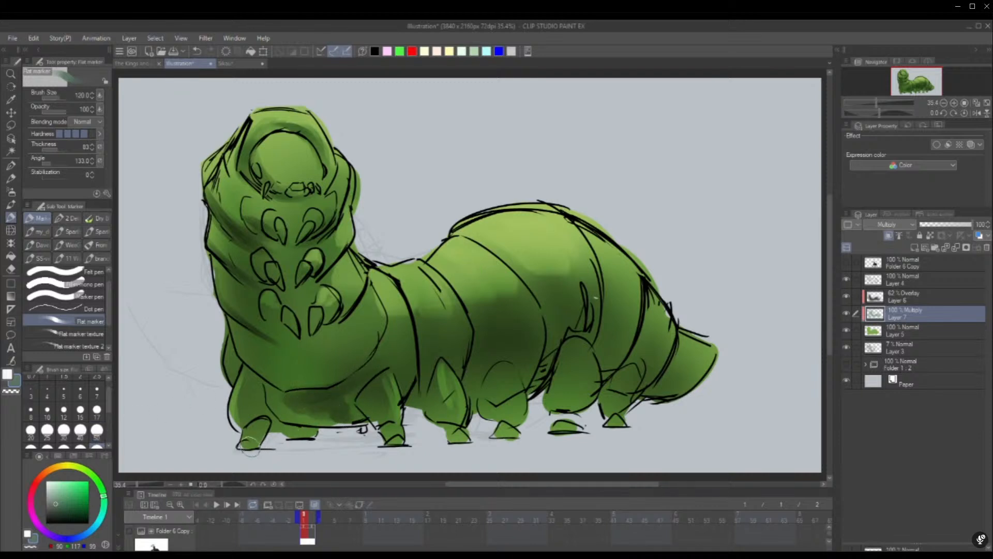
{"action": "key", "text": "Tab"}
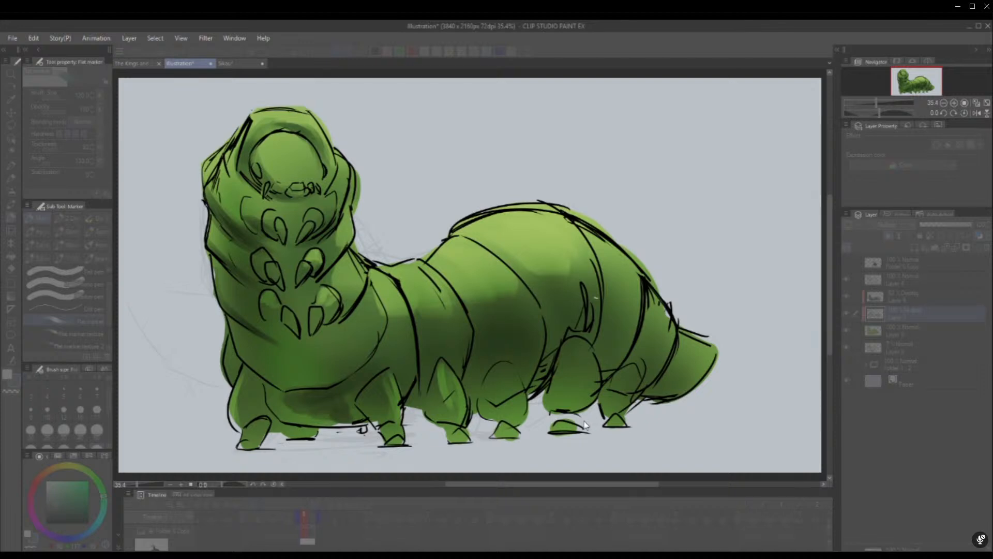
With the Overlay layer hidden and the shading layer in Normal mode, repaint the belly underside in a green sampled from the torso
{"action": "left_click", "coordinate": [895, 224]}
{"action": "left_click", "coordinate": [901, 238]}
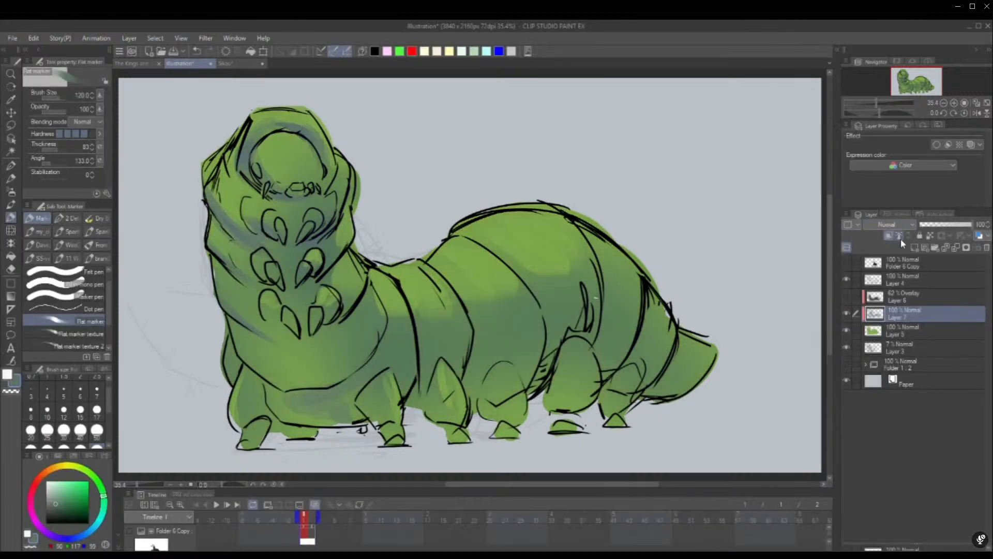
{"action": "left_click", "coordinate": [386, 357], "text": "alt"}
{"action": "mouse_move", "coordinate": [288, 401]}
{"action": "left_mouse_down"}
{"action": "mouse_move", "coordinate": [354, 415]}
{"action": "mouse_move", "coordinate": [316, 422]}
{"action": "mouse_move", "coordinate": [274, 394]}
{"action": "mouse_move", "coordinate": [303, 422]}
{"action": "mouse_move", "coordinate": [282, 430]}
{"action": "mouse_move", "coordinate": [264, 400]}
{"action": "mouse_move", "coordinate": [267, 414]}
{"action": "mouse_move", "coordinate": [274, 393]}
{"action": "left_mouse_up"}
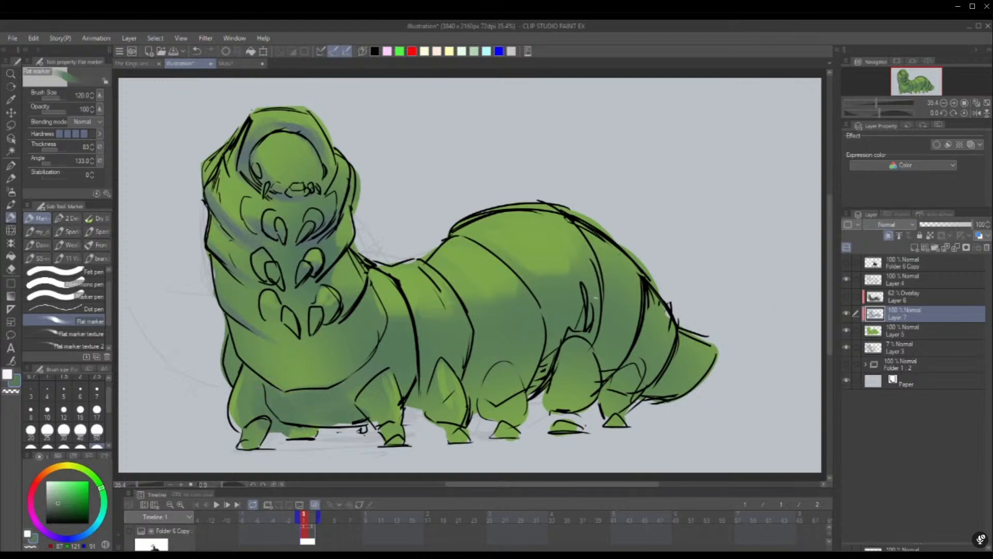
Return the shading layer to Multiply and deepen the shadow between the front legs
{"action": "left_click", "coordinate": [898, 259]}
{"action": "mouse_move", "coordinate": [339, 419]}
{"action": "left_mouse_down"}
{"action": "mouse_move", "coordinate": [305, 416]}
{"action": "mouse_move", "coordinate": [366, 407]}
{"action": "mouse_move", "coordinate": [304, 407]}
{"action": "mouse_move", "coordinate": [378, 375]}
{"action": "mouse_move", "coordinate": [360, 413]}
{"action": "mouse_move", "coordinate": [386, 415]}
{"action": "mouse_move", "coordinate": [372, 433]}
{"action": "mouse_move", "coordinate": [378, 404]}
{"action": "mouse_move", "coordinate": [406, 428]}
{"action": "left_mouse_up"}
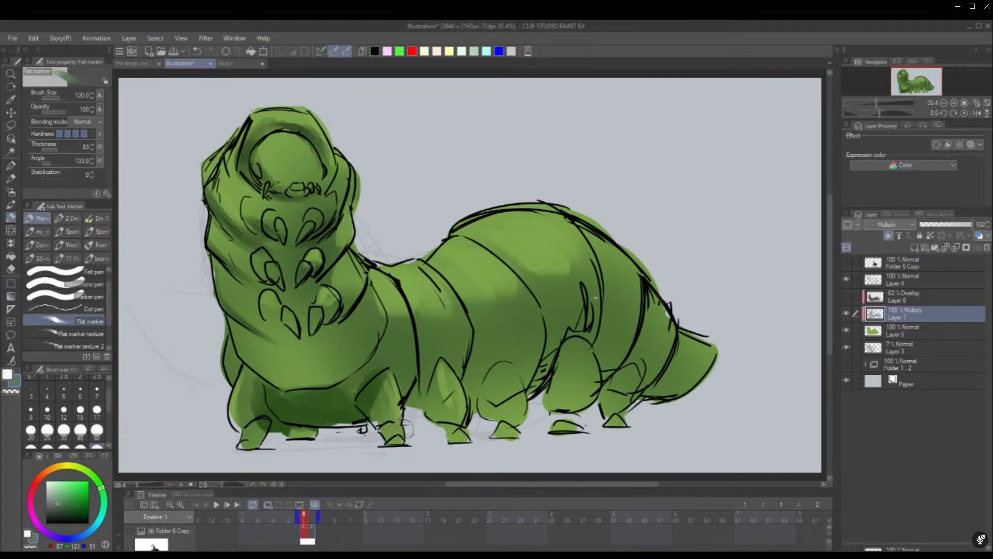
{"action": "left_click", "coordinate": [890, 331]}
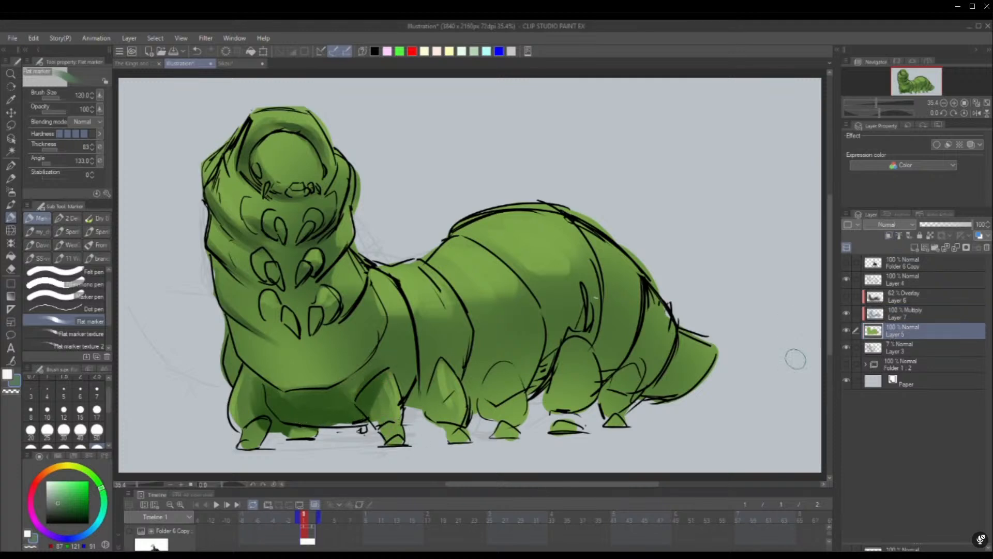
{"action": "mouse_move", "coordinate": [340, 365]}
{"action": "left_mouse_down"}
{"action": "mouse_move", "coordinate": [302, 357]}
{"action": "mouse_move", "coordinate": [352, 316]}
{"action": "mouse_move", "coordinate": [294, 347]}
{"action": "mouse_move", "coordinate": [336, 346]}
{"action": "mouse_move", "coordinate": [332, 357]}
{"action": "mouse_move", "coordinate": [357, 330]}
{"action": "mouse_move", "coordinate": [337, 368]}
{"action": "left_mouse_up"}
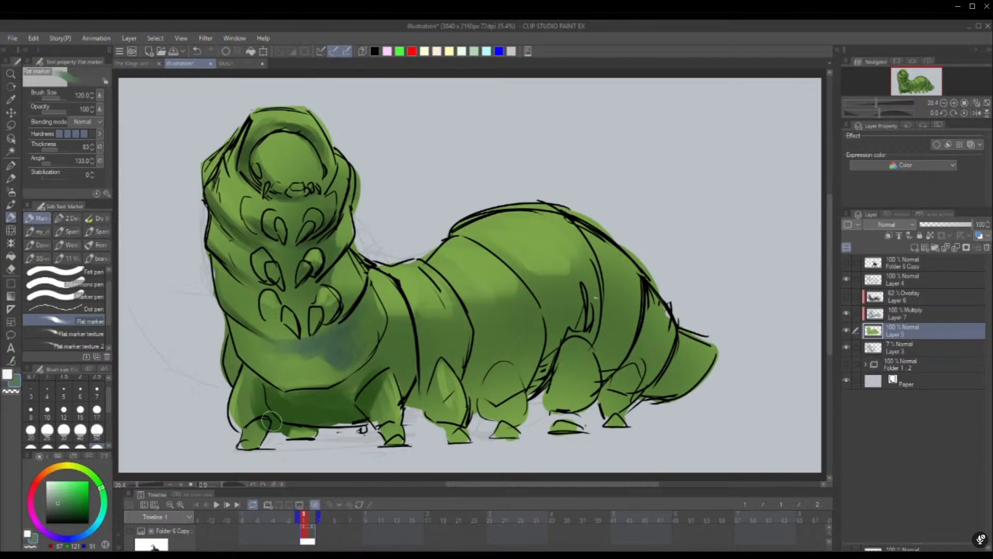
{"action": "left_click", "coordinate": [905, 314]}
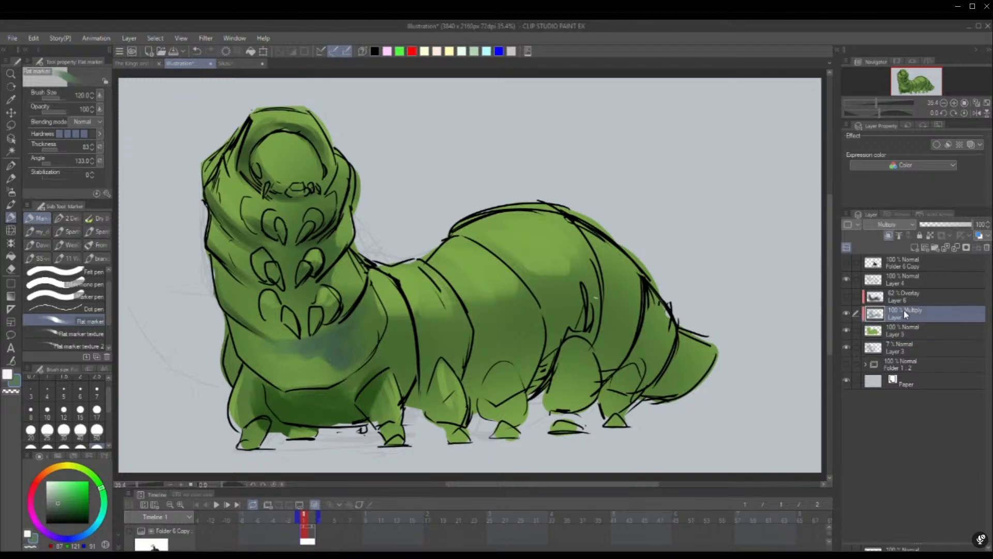
{"action": "key", "text": "ctrl+z"}
{"action": "key", "text": "ctrl+z"}
{"action": "key", "text": "ctrl+z"}
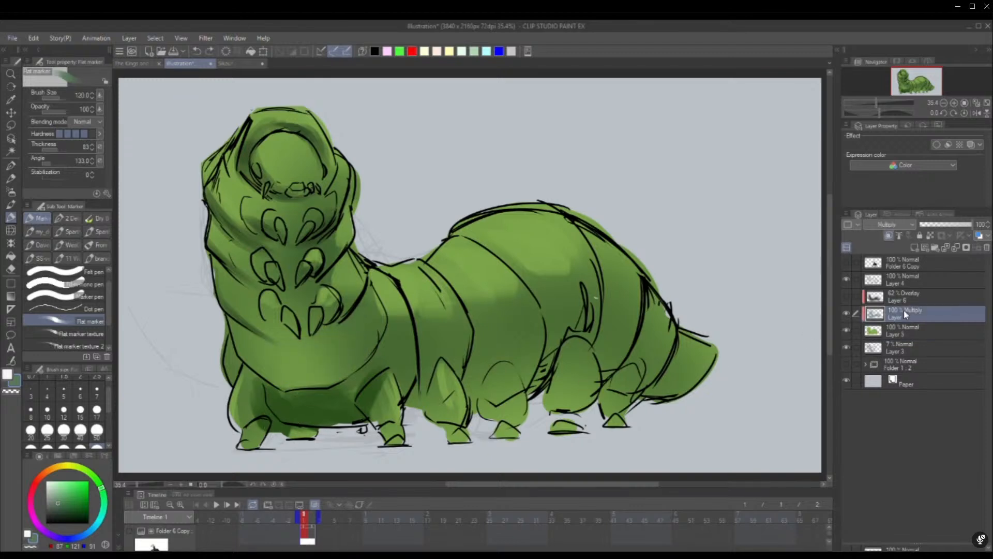
Paint a shadow across the chest below the claws on the Multiply layer
{"action": "mouse_move", "coordinate": [359, 311]}
{"action": "left_mouse_down"}
{"action": "mouse_move", "coordinate": [304, 343]}
{"action": "mouse_move", "coordinate": [257, 355]}
{"action": "mouse_move", "coordinate": [318, 338]}
{"action": "mouse_move", "coordinate": [297, 344]}
{"action": "mouse_move", "coordinate": [345, 343]}
{"action": "left_mouse_up"}
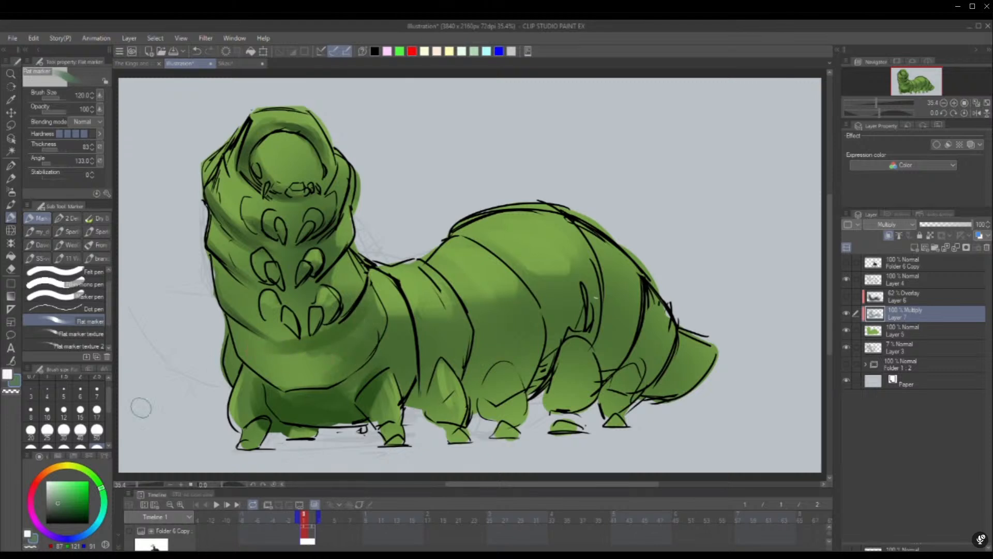
Shade the edges of the chest fold above the front legs with the Flat marker at sizes 50 and 40
{"action": "left_click", "coordinate": [96, 410]}
{"action": "left_click", "coordinate": [96, 433]}
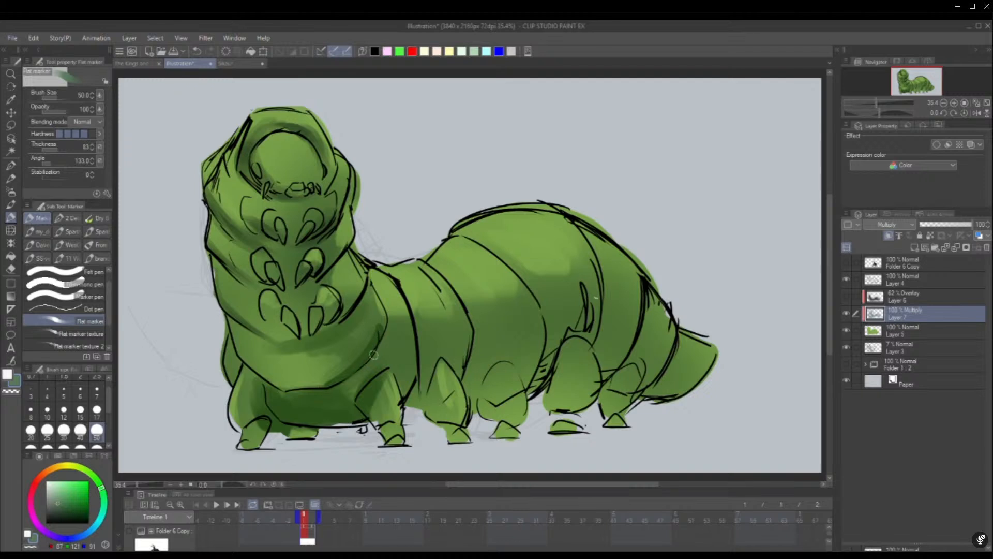
{"action": "left_click_drag", "start_coordinate": [373, 355], "coordinate": [361, 380]}
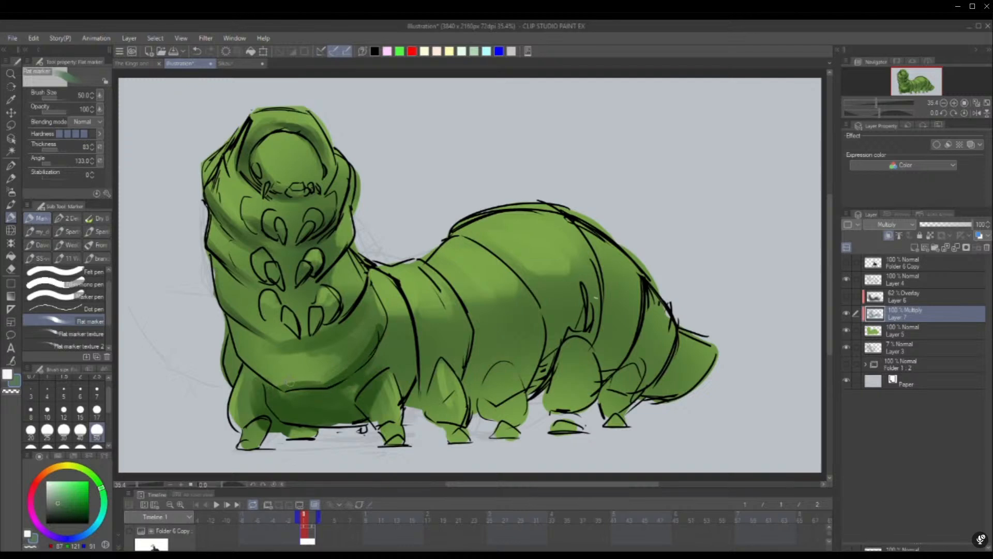
{"action": "left_click", "coordinate": [96, 411]}
{"action": "left_click", "coordinate": [80, 430]}
{"action": "left_click_drag", "start_coordinate": [279, 385], "coordinate": [236, 348]}
{"action": "mouse_move", "coordinate": [218, 304]}
{"action": "left_mouse_down"}
{"action": "mouse_move", "coordinate": [282, 342]}
{"action": "mouse_move", "coordinate": [256, 334]}
{"action": "left_mouse_up"}
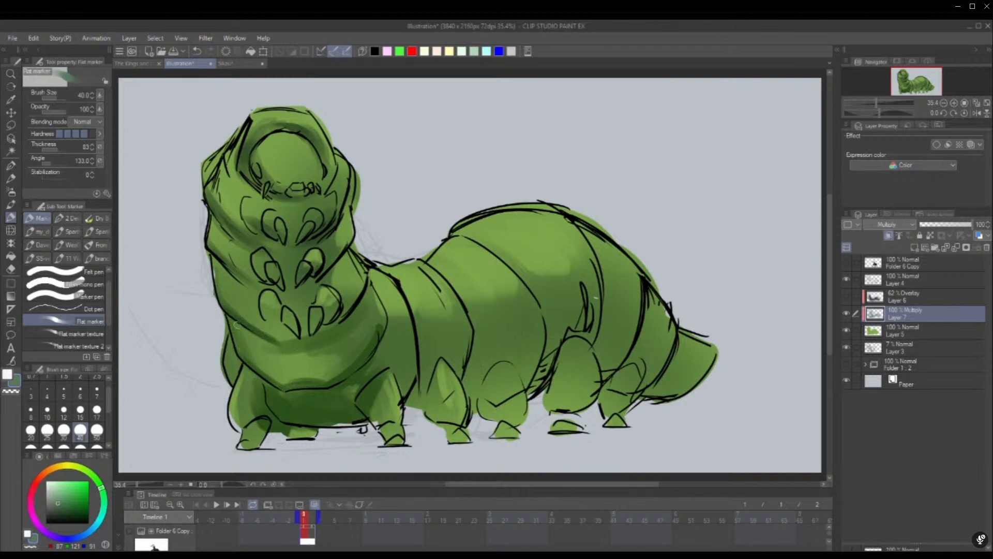
Darken the chest and the side of the neck around the lower claws with the Flat marker at size 120
{"action": "left_click", "coordinate": [97, 445]}
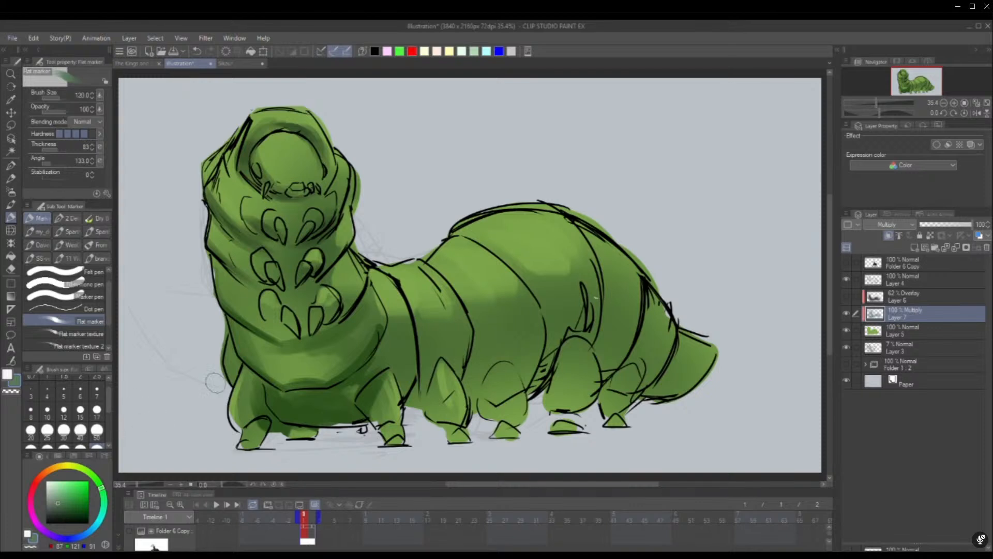
{"action": "mouse_move", "coordinate": [239, 336]}
{"action": "left_mouse_down"}
{"action": "mouse_move", "coordinate": [297, 388]}
{"action": "mouse_move", "coordinate": [302, 350]}
{"action": "mouse_move", "coordinate": [322, 362]}
{"action": "mouse_move", "coordinate": [339, 345]}
{"action": "mouse_move", "coordinate": [342, 280]}
{"action": "left_mouse_up"}
{"action": "mouse_move", "coordinate": [208, 268]}
{"action": "left_mouse_down"}
{"action": "mouse_move", "coordinate": [245, 320]}
{"action": "mouse_move", "coordinate": [224, 279]}
{"action": "mouse_move", "coordinate": [300, 348]}
{"action": "mouse_move", "coordinate": [276, 316]}
{"action": "left_mouse_up"}
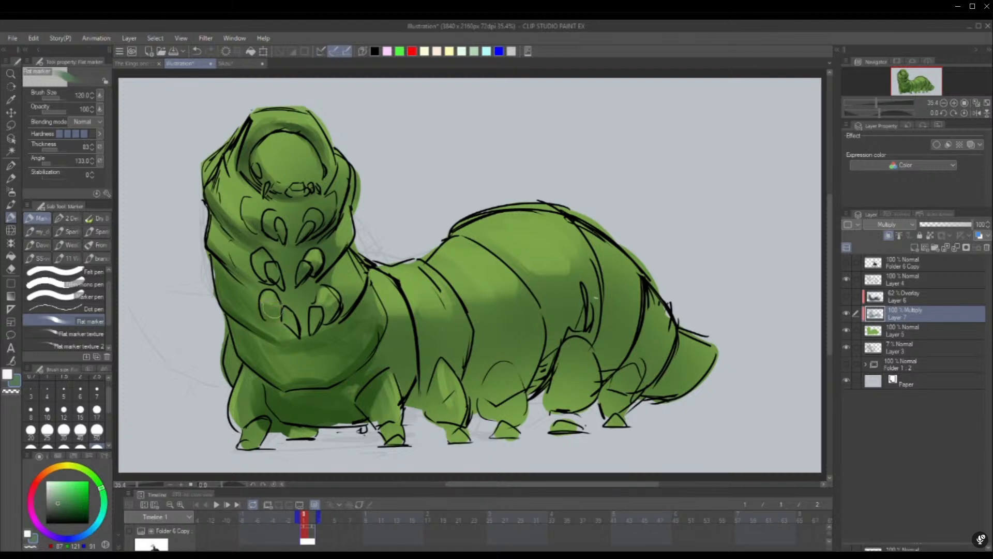
Shade around the second front-side leg and the gap behind it with the Flat marker at size 50
{"action": "left_click", "coordinate": [98, 433]}
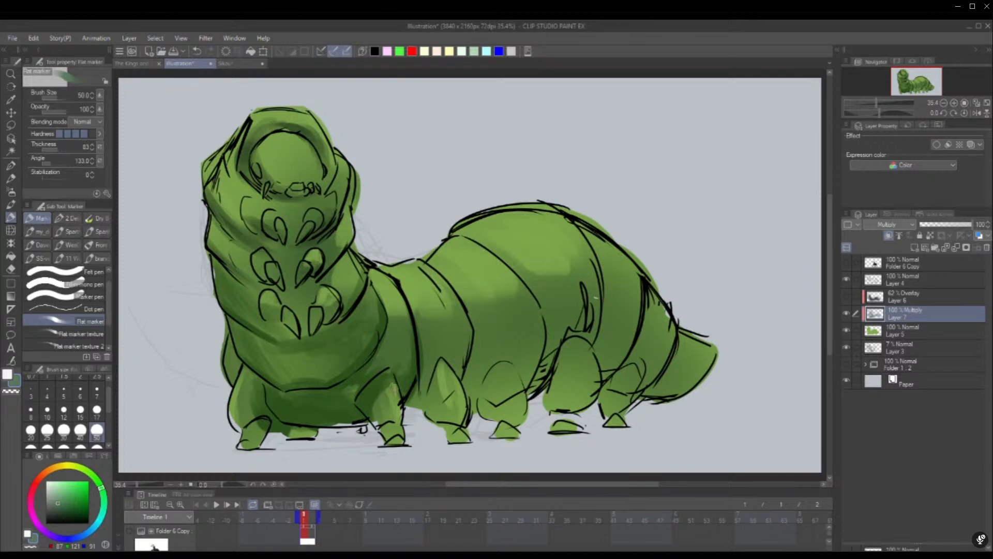
{"action": "left_click_drag", "start_coordinate": [442, 368], "coordinate": [428, 411]}
{"action": "mouse_move", "coordinate": [450, 369]}
{"action": "left_mouse_down"}
{"action": "mouse_move", "coordinate": [431, 403]}
{"action": "mouse_move", "coordinate": [421, 377]}
{"action": "mouse_move", "coordinate": [423, 413]}
{"action": "left_mouse_up"}
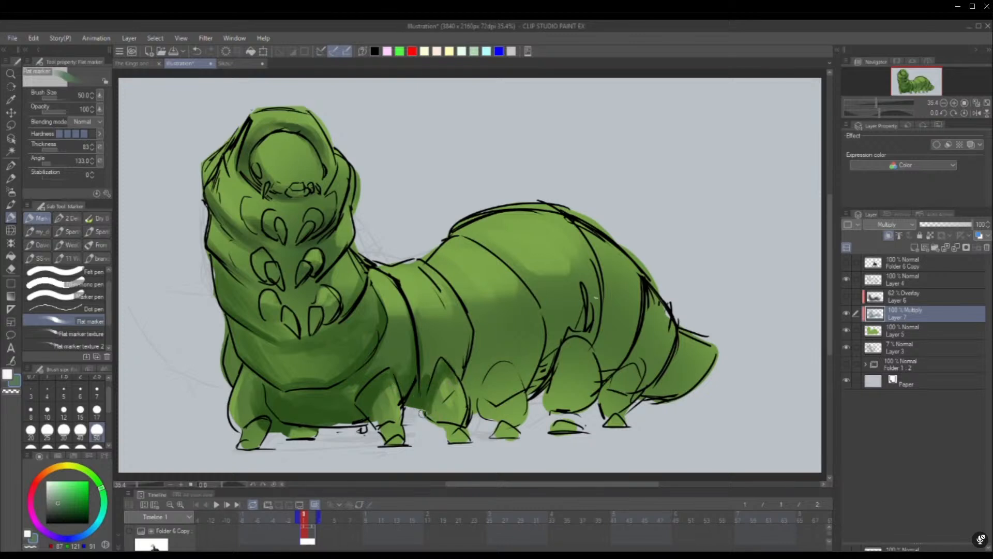
{"action": "mouse_move", "coordinate": [485, 357]}
{"action": "left_mouse_down"}
{"action": "mouse_move", "coordinate": [469, 395]}
{"action": "mouse_move", "coordinate": [475, 422]}
{"action": "mouse_move", "coordinate": [469, 274]}
{"action": "mouse_move", "coordinate": [411, 353]}
{"action": "mouse_move", "coordinate": [482, 382]}
{"action": "mouse_move", "coordinate": [486, 403]}
{"action": "left_mouse_up"}
Shade the middle and rear legs and the belly between them with the Flat marker at size 120
{"action": "left_click", "coordinate": [96, 446]}
{"action": "left_click_drag", "start_coordinate": [495, 391], "coordinate": [501, 414]}
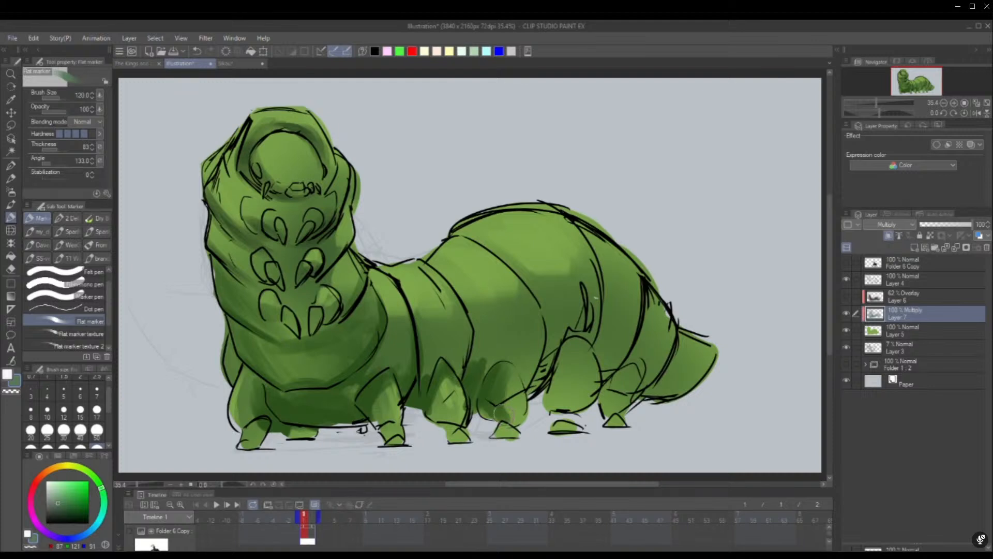
{"action": "mouse_move", "coordinate": [448, 373]}
{"action": "left_mouse_down"}
{"action": "mouse_move", "coordinate": [440, 418]}
{"action": "mouse_move", "coordinate": [451, 443]}
{"action": "left_mouse_up"}
{"action": "mouse_move", "coordinate": [571, 352]}
{"action": "left_mouse_down"}
{"action": "mouse_move", "coordinate": [545, 409]}
{"action": "mouse_move", "coordinate": [557, 397]}
{"action": "mouse_move", "coordinate": [563, 431]}
{"action": "left_mouse_up"}
{"action": "mouse_move", "coordinate": [627, 366]}
{"action": "left_mouse_down"}
{"action": "mouse_move", "coordinate": [601, 417]}
{"action": "mouse_move", "coordinate": [610, 397]}
{"action": "mouse_move", "coordinate": [612, 410]}
{"action": "mouse_move", "coordinate": [677, 373]}
{"action": "mouse_move", "coordinate": [668, 394]}
{"action": "mouse_move", "coordinate": [659, 361]}
{"action": "mouse_move", "coordinate": [639, 350]}
{"action": "mouse_move", "coordinate": [610, 374]}
{"action": "mouse_move", "coordinate": [607, 339]}
{"action": "left_mouse_up"}
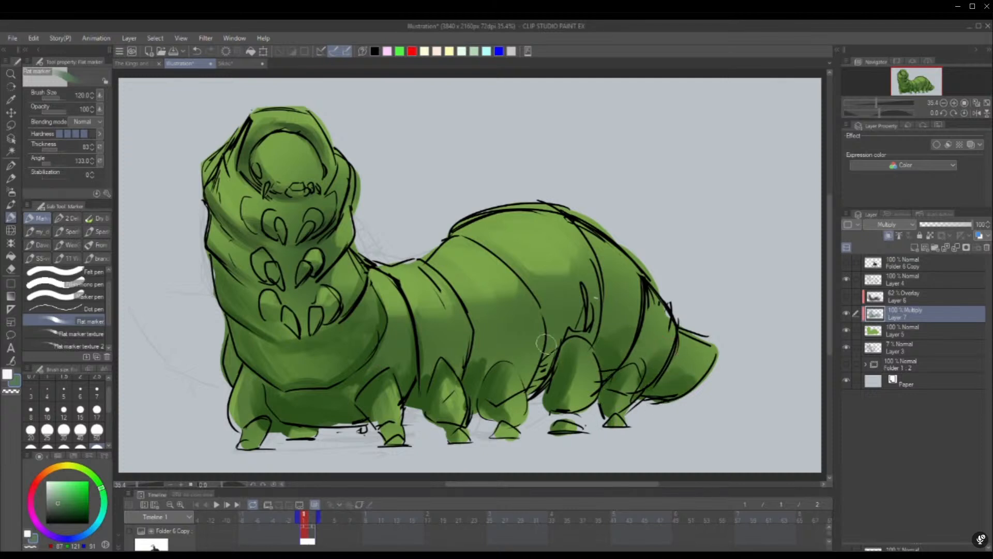
{"action": "mouse_move", "coordinate": [527, 388]}
{"action": "left_mouse_down"}
{"action": "mouse_move", "coordinate": [528, 350]}
{"action": "mouse_move", "coordinate": [537, 362]}
{"action": "left_mouse_up"}
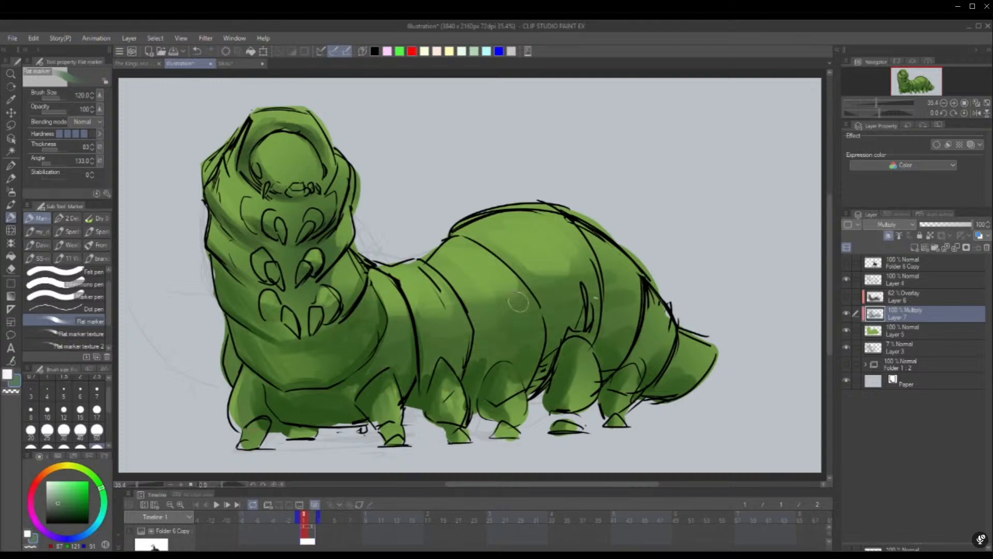
Darken the lower flanks of the middle and rear body segments, refining the shadow shapes with transparent colour
{"action": "left_click_drag", "start_coordinate": [592, 315], "coordinate": [654, 364]}
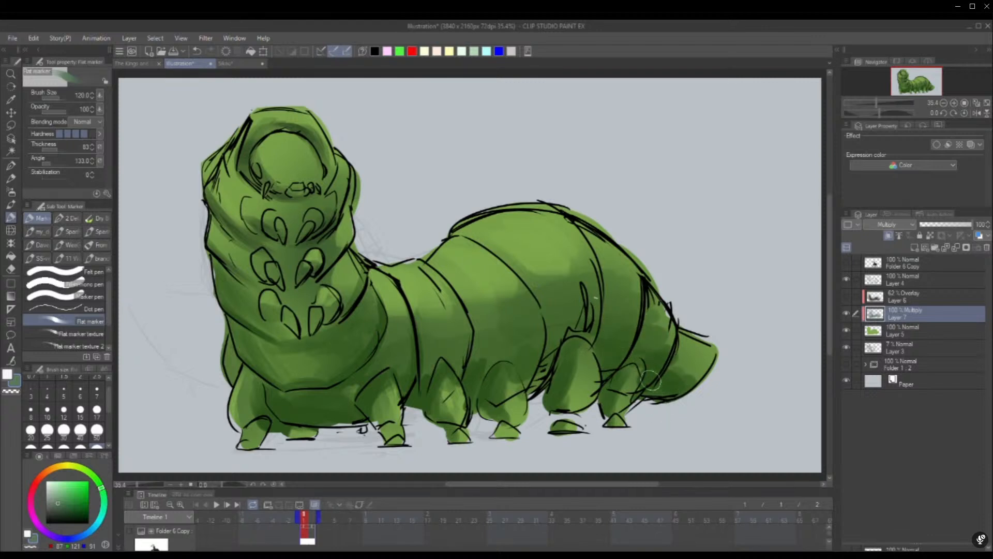
{"action": "left_click_drag", "start_coordinate": [692, 397], "coordinate": [647, 337]}
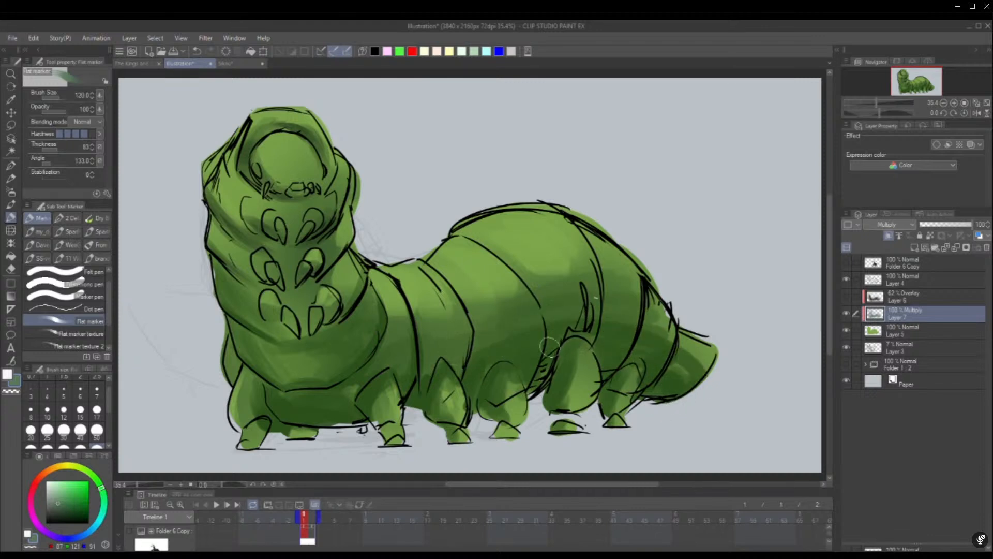
{"action": "mouse_move", "coordinate": [449, 340]}
{"action": "left_mouse_down"}
{"action": "mouse_move", "coordinate": [517, 295]}
{"action": "mouse_move", "coordinate": [422, 315]}
{"action": "left_mouse_up"}
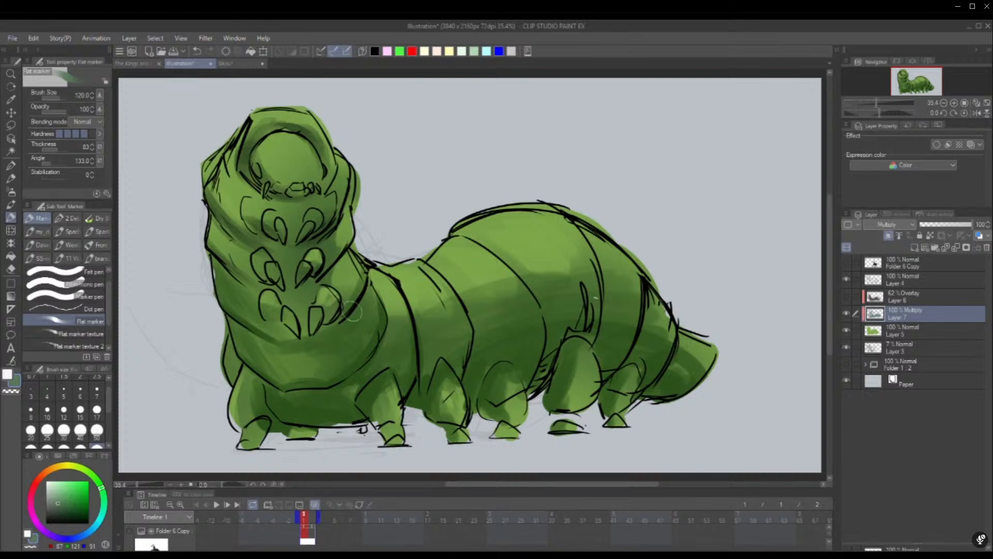
{"action": "key", "text": "c"}
{"action": "mouse_move", "coordinate": [568, 262]}
{"action": "left_mouse_down"}
{"action": "mouse_move", "coordinate": [504, 283]}
{"action": "mouse_move", "coordinate": [482, 302]}
{"action": "mouse_move", "coordinate": [508, 307]}
{"action": "mouse_move", "coordinate": [510, 296]}
{"action": "mouse_move", "coordinate": [473, 280]}
{"action": "mouse_move", "coordinate": [492, 304]}
{"action": "mouse_move", "coordinate": [450, 277]}
{"action": "mouse_move", "coordinate": [473, 315]}
{"action": "mouse_move", "coordinate": [449, 271]}
{"action": "mouse_move", "coordinate": [457, 304]}
{"action": "mouse_move", "coordinate": [365, 303]}
{"action": "left_mouse_up"}
{"action": "key", "text": "c"}
Mirror the canvas view and shade the rear segments and tail, reducing the Flat marker to size 50
{"action": "left_click", "coordinate": [976, 113]}
{"action": "left_click_drag", "start_coordinate": [345, 339], "coordinate": [361, 217]}
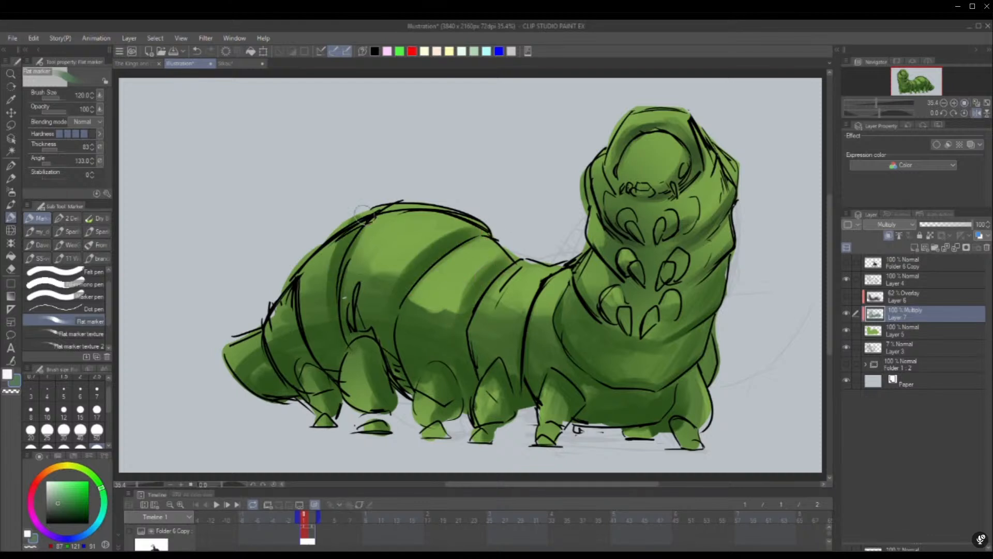
{"action": "left_click", "coordinate": [96, 411]}
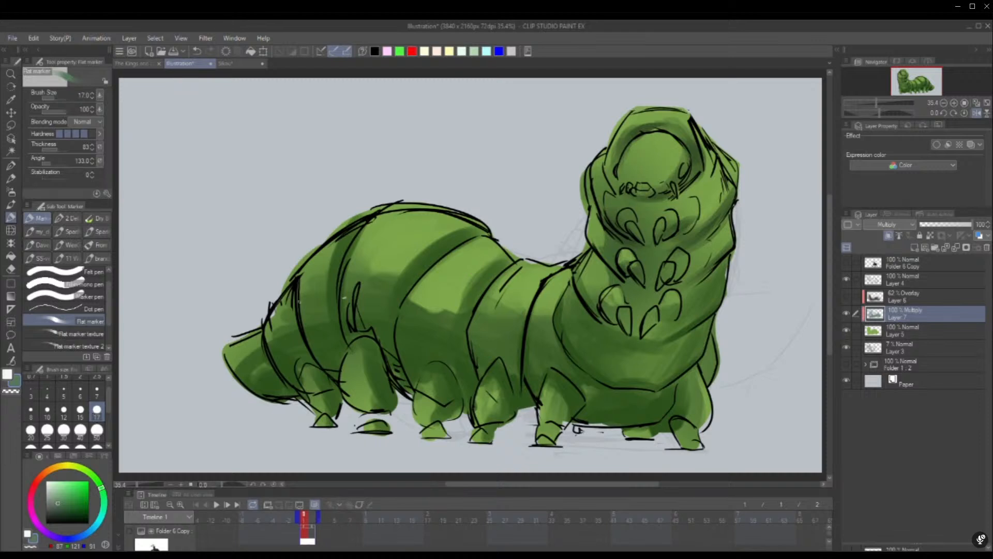
{"action": "left_click", "coordinate": [96, 429]}
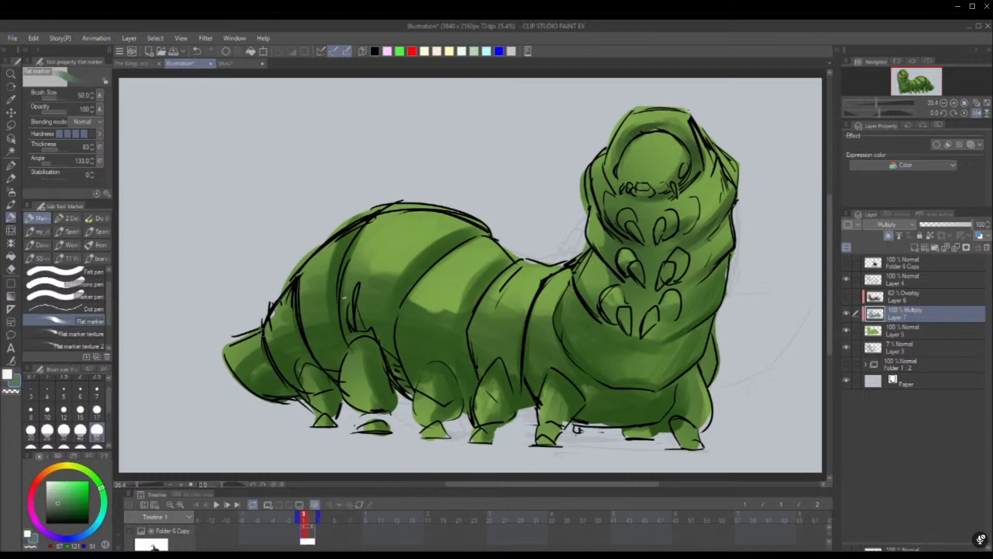
{"action": "left_click_drag", "start_coordinate": [308, 365], "coordinate": [307, 386]}
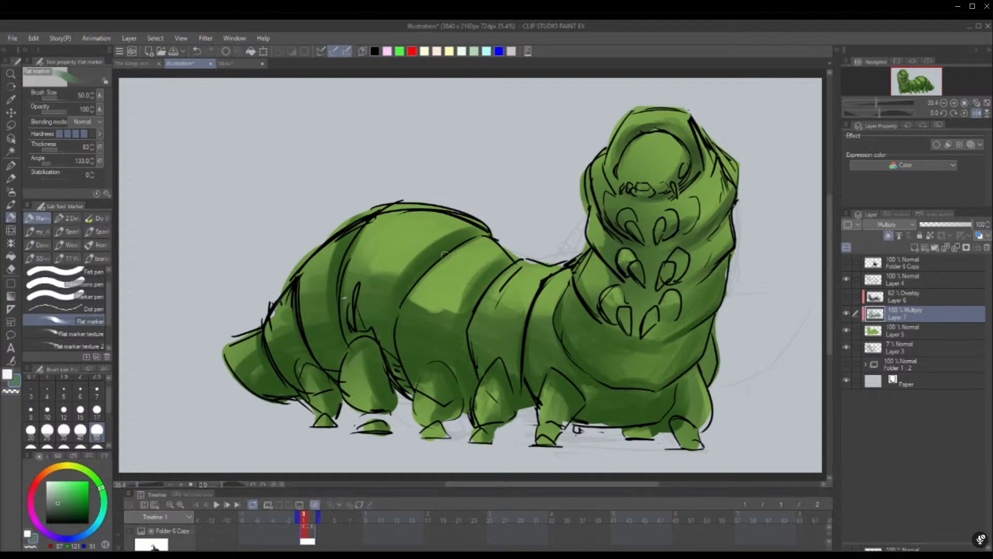
Trim the shadow edges on the middle back segments with transparent colour
{"action": "key", "text": "c"}
{"action": "mouse_move", "coordinate": [401, 282]}
{"action": "left_mouse_down"}
{"action": "mouse_move", "coordinate": [437, 238]}
{"action": "mouse_move", "coordinate": [412, 260]}
{"action": "mouse_move", "coordinate": [471, 229]}
{"action": "left_mouse_up"}
{"action": "left_click_drag", "start_coordinate": [485, 270], "coordinate": [498, 266]}
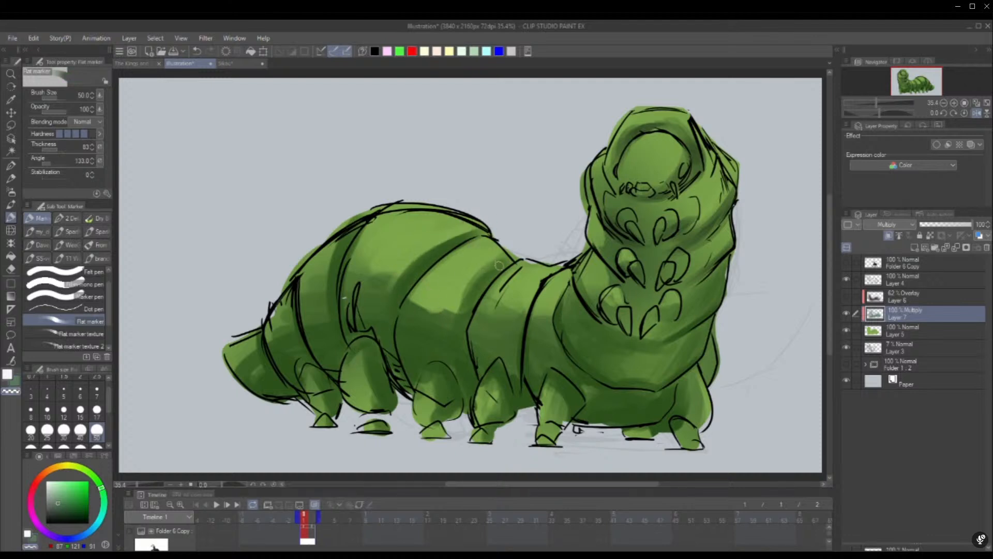
{"action": "mouse_move", "coordinate": [456, 305]}
{"action": "left_mouse_down"}
{"action": "mouse_move", "coordinate": [501, 264]}
{"action": "mouse_move", "coordinate": [523, 326]}
{"action": "left_mouse_up"}
{"action": "key", "text": "c"}
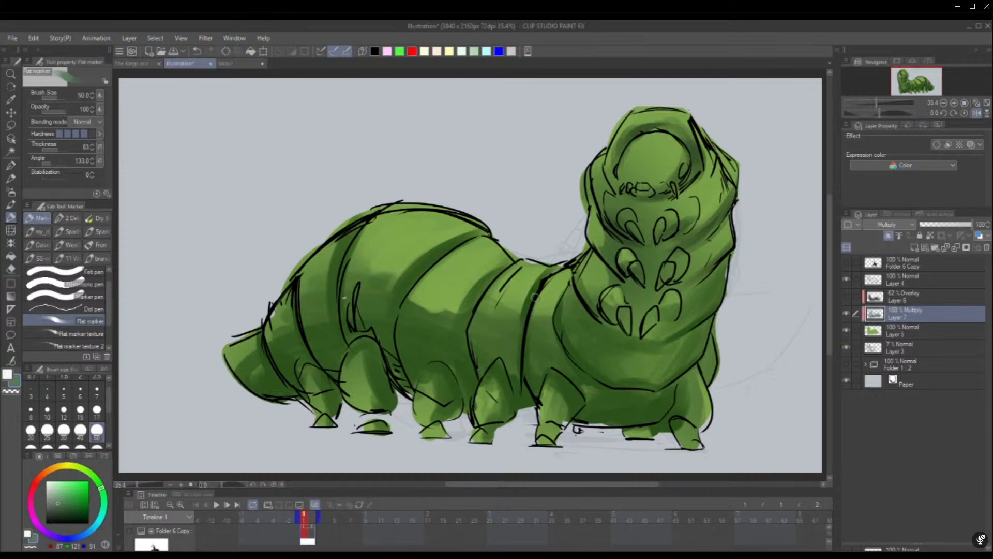
Paint shadows along the creases of the body segments just behind the neck
{"action": "left_click_drag", "start_coordinate": [535, 293], "coordinate": [518, 348]}
{"action": "left_click_drag", "start_coordinate": [498, 286], "coordinate": [486, 353]}
{"action": "mouse_move", "coordinate": [520, 274]}
{"action": "left_mouse_down"}
{"action": "mouse_move", "coordinate": [491, 317]}
{"action": "mouse_move", "coordinate": [507, 311]}
{"action": "left_mouse_up"}
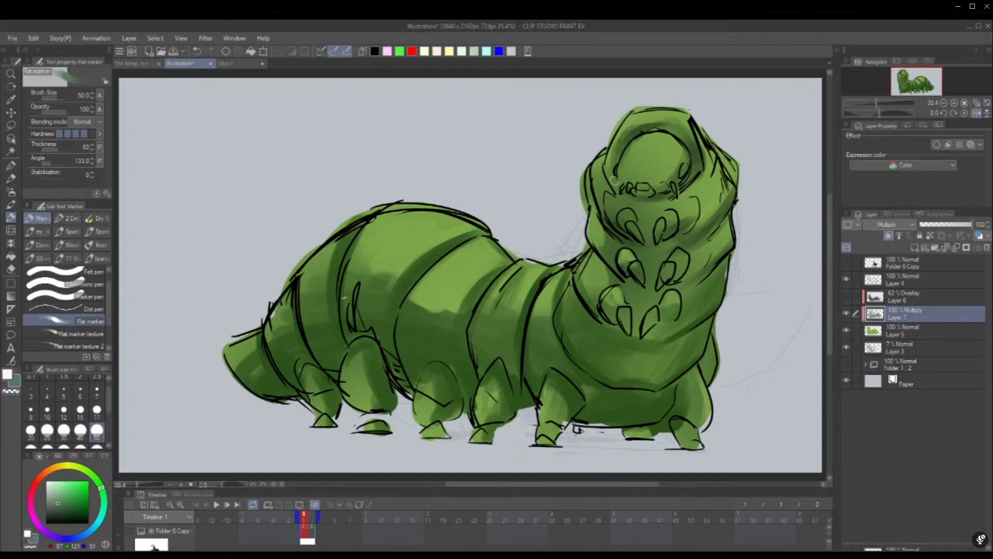
Shade the head hood and the outer neck folds, alternating between the shadow colour and transparent colour
{"action": "mouse_move", "coordinate": [639, 117]}
{"action": "left_mouse_down"}
{"action": "mouse_move", "coordinate": [609, 158]}
{"action": "mouse_move", "coordinate": [642, 121]}
{"action": "mouse_move", "coordinate": [697, 162]}
{"action": "mouse_move", "coordinate": [708, 211]}
{"action": "left_mouse_up"}
{"action": "key", "text": "c"}
{"action": "key", "text": "c"}
{"action": "key", "text": "c"}
{"action": "mouse_move", "coordinate": [722, 173]}
{"action": "left_mouse_down"}
{"action": "mouse_move", "coordinate": [713, 193]}
{"action": "mouse_move", "coordinate": [724, 162]}
{"action": "mouse_move", "coordinate": [702, 196]}
{"action": "mouse_move", "coordinate": [709, 206]}
{"action": "mouse_move", "coordinate": [728, 173]}
{"action": "mouse_move", "coordinate": [706, 211]}
{"action": "mouse_move", "coordinate": [710, 242]}
{"action": "left_mouse_up"}
{"action": "key", "text": "c"}
{"action": "left_click_drag", "start_coordinate": [737, 210], "coordinate": [704, 256]}
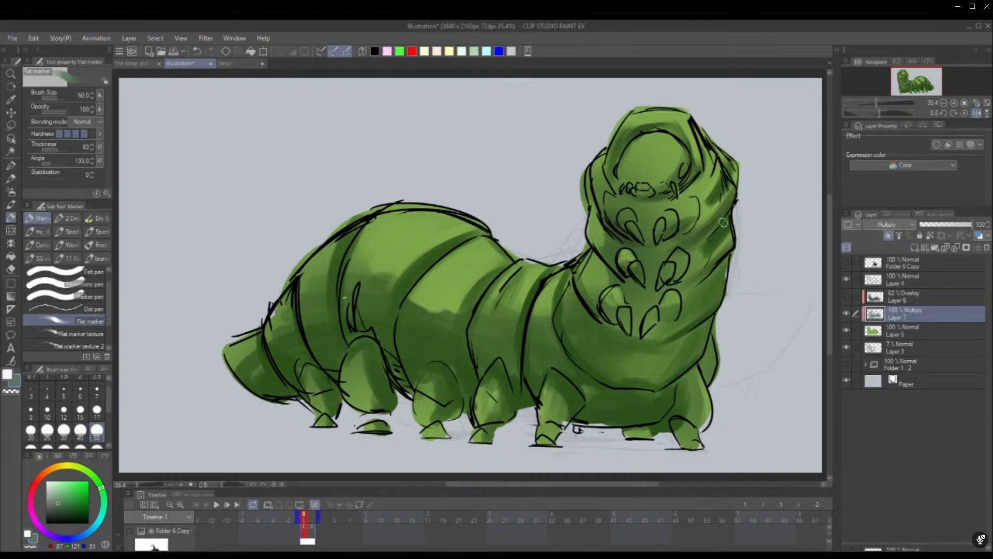
Restore the unmirrored view and shade the face and outer neck with the textured brush_05 at size 120
{"action": "left_click", "coordinate": [977, 113]}
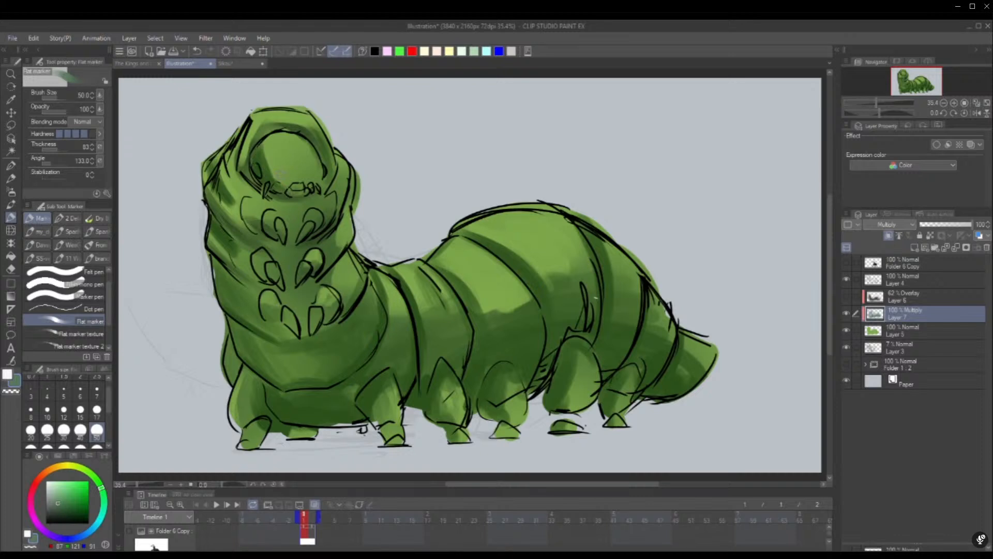
{"action": "left_click", "coordinate": [50, 232]}
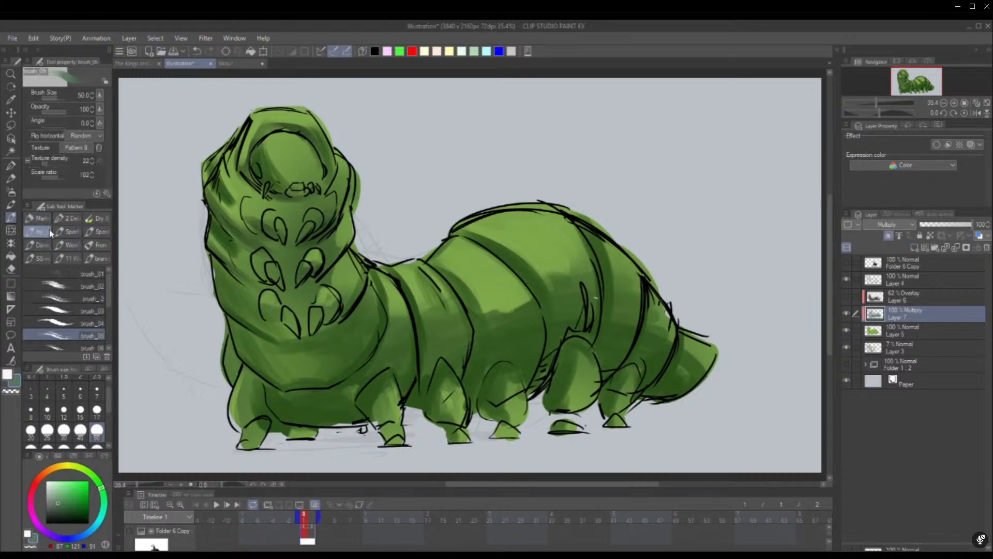
{"action": "left_click", "coordinate": [97, 445]}
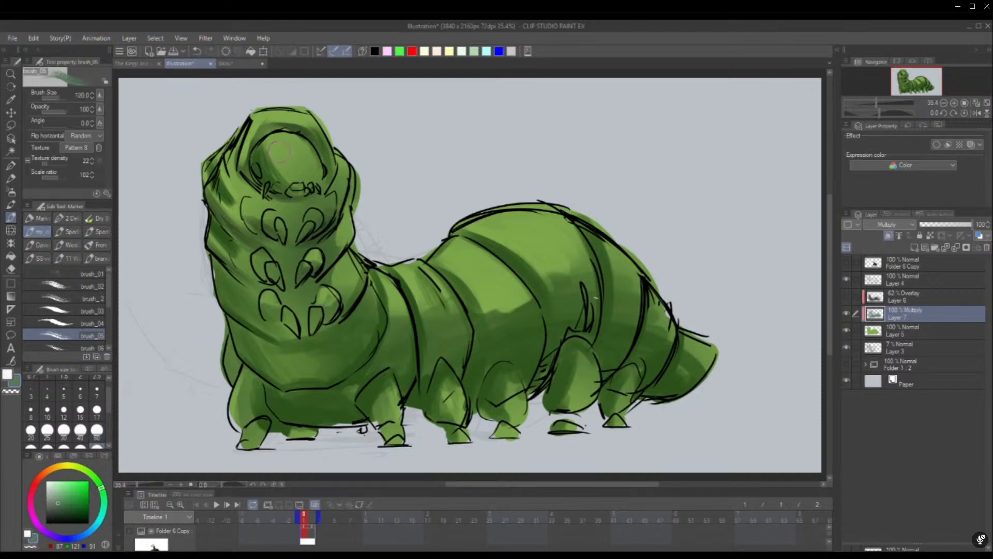
{"action": "mouse_move", "coordinate": [286, 139]}
{"action": "left_mouse_down"}
{"action": "mouse_move", "coordinate": [257, 152]}
{"action": "mouse_move", "coordinate": [283, 143]}
{"action": "mouse_move", "coordinate": [273, 170]}
{"action": "mouse_move", "coordinate": [290, 176]}
{"action": "mouse_move", "coordinate": [298, 171]}
{"action": "mouse_move", "coordinate": [285, 159]}
{"action": "mouse_move", "coordinate": [304, 142]}
{"action": "mouse_move", "coordinate": [286, 145]}
{"action": "mouse_move", "coordinate": [296, 164]}
{"action": "mouse_move", "coordinate": [293, 144]}
{"action": "mouse_move", "coordinate": [270, 156]}
{"action": "mouse_move", "coordinate": [292, 168]}
{"action": "mouse_move", "coordinate": [310, 153]}
{"action": "mouse_move", "coordinate": [314, 168]}
{"action": "mouse_move", "coordinate": [299, 151]}
{"action": "mouse_move", "coordinate": [290, 170]}
{"action": "mouse_move", "coordinate": [305, 167]}
{"action": "mouse_move", "coordinate": [292, 175]}
{"action": "mouse_move", "coordinate": [264, 156]}
{"action": "mouse_move", "coordinate": [284, 144]}
{"action": "mouse_move", "coordinate": [296, 181]}
{"action": "left_mouse_up"}
{"action": "key", "text": "c"}
{"action": "key", "text": "c"}
{"action": "mouse_move", "coordinate": [218, 192]}
{"action": "left_mouse_down"}
{"action": "mouse_move", "coordinate": [248, 220]}
{"action": "mouse_move", "coordinate": [222, 178]}
{"action": "mouse_move", "coordinate": [257, 230]}
{"action": "mouse_move", "coordinate": [236, 200]}
{"action": "mouse_move", "coordinate": [234, 213]}
{"action": "mouse_move", "coordinate": [211, 156]}
{"action": "mouse_move", "coordinate": [267, 243]}
{"action": "mouse_move", "coordinate": [236, 227]}
{"action": "mouse_move", "coordinate": [245, 270]}
{"action": "mouse_move", "coordinate": [203, 218]}
{"action": "mouse_move", "coordinate": [279, 278]}
{"action": "mouse_move", "coordinate": [212, 240]}
{"action": "mouse_move", "coordinate": [281, 293]}
{"action": "mouse_move", "coordinate": [211, 284]}
{"action": "mouse_move", "coordinate": [291, 339]}
{"action": "mouse_move", "coordinate": [241, 284]}
{"action": "mouse_move", "coordinate": [214, 228]}
{"action": "left_mouse_up"}
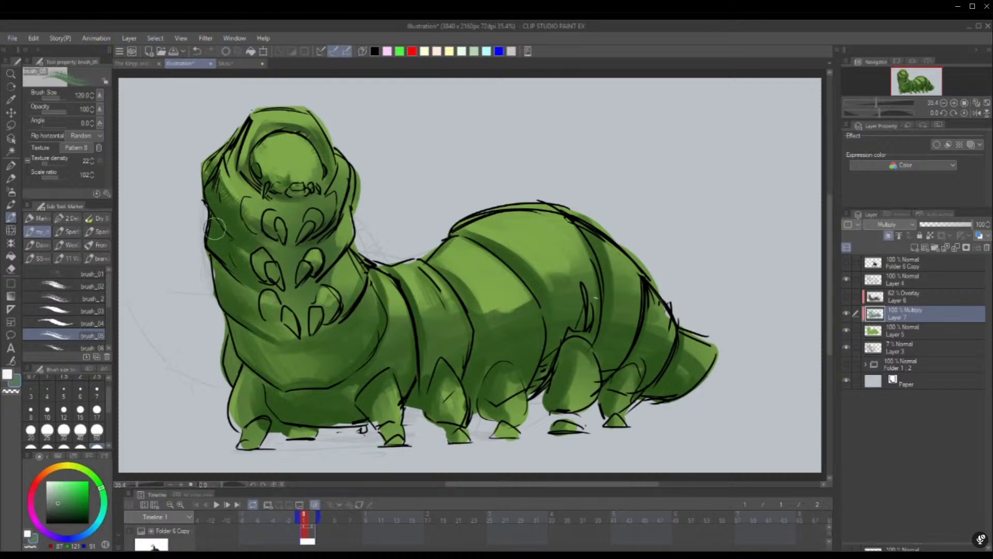
Show the Overlay layer again and lower its opacity to 37%
{"action": "left_click", "coordinate": [847, 296]}
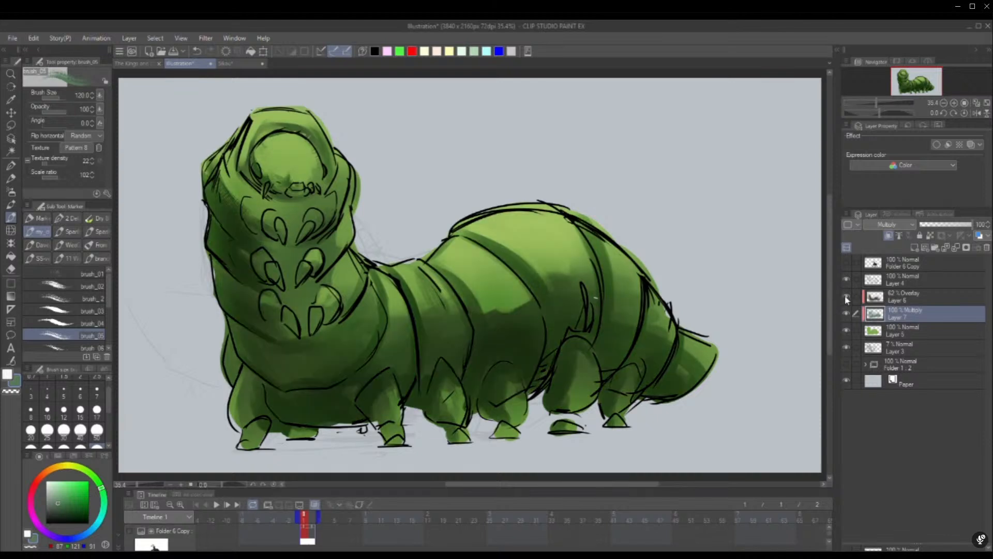
{"action": "left_click", "coordinate": [846, 296]}
{"action": "left_click", "coordinate": [846, 296]}
{"action": "left_click", "coordinate": [905, 300]}
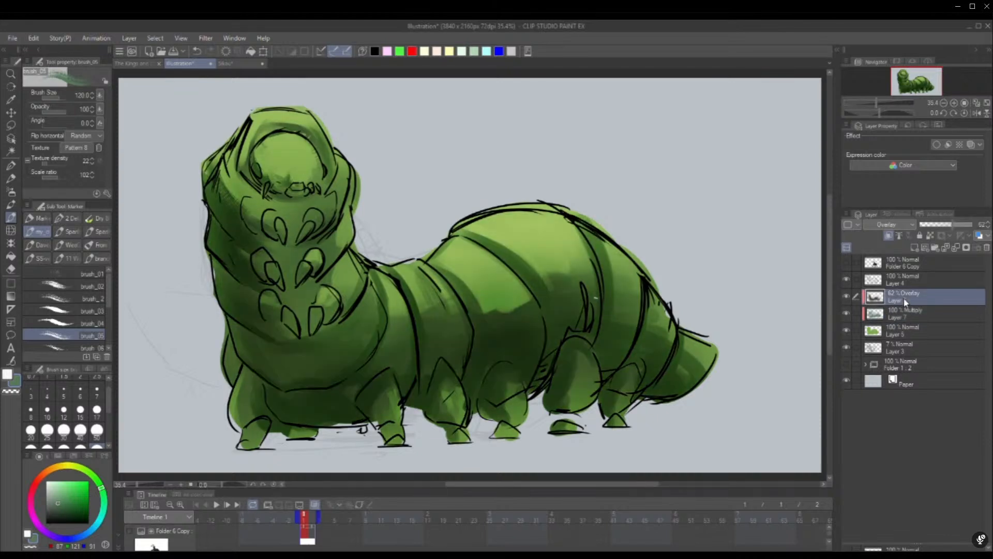
{"action": "left_click", "coordinate": [943, 227]}
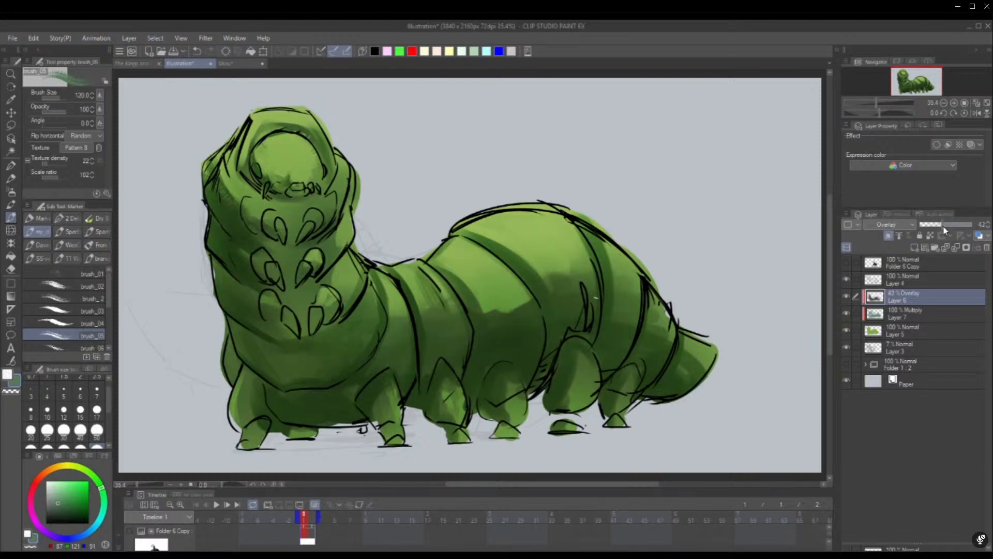
{"action": "left_click", "coordinate": [934, 228]}
{"action": "left_click", "coordinate": [940, 226]}
Add a clipped layer above the Overlay layer and paint pale green highlights along the neck's outer edge and the back
{"action": "left_click", "coordinate": [914, 247]}
{"action": "left_click", "coordinate": [889, 235]}
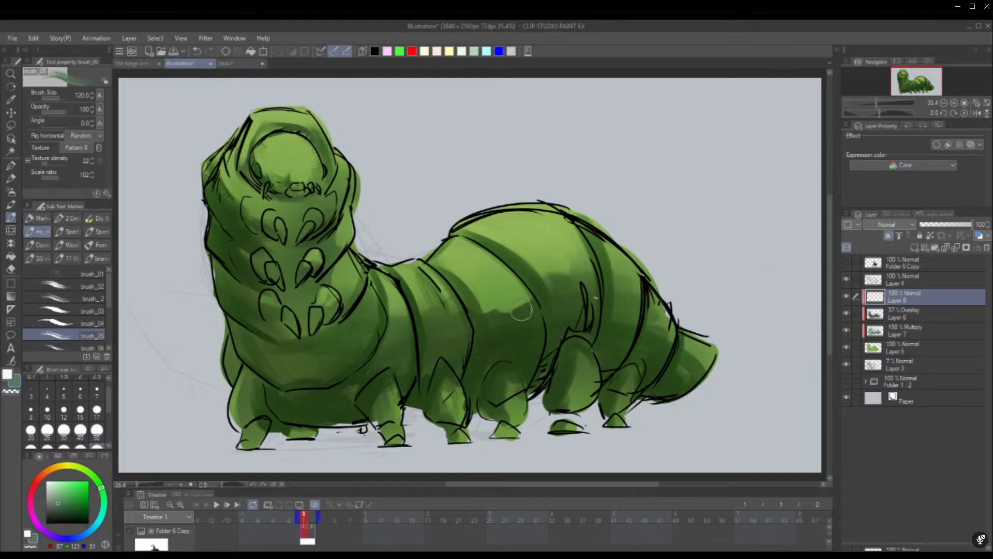
{"action": "left_click", "coordinate": [58, 477]}
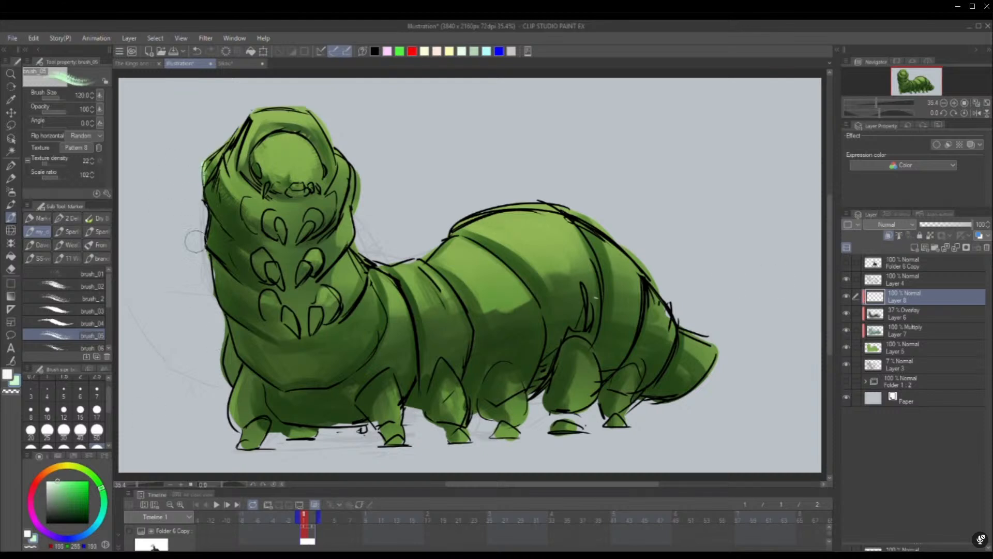
{"action": "left_click_drag", "start_coordinate": [201, 151], "coordinate": [232, 322]}
{"action": "mouse_move", "coordinate": [199, 214]}
{"action": "left_mouse_down"}
{"action": "mouse_move", "coordinate": [257, 371]}
{"action": "mouse_move", "coordinate": [200, 227]}
{"action": "mouse_move", "coordinate": [219, 369]}
{"action": "mouse_move", "coordinate": [244, 406]}
{"action": "mouse_move", "coordinate": [200, 313]}
{"action": "mouse_move", "coordinate": [250, 401]}
{"action": "mouse_move", "coordinate": [222, 369]}
{"action": "left_mouse_up"}
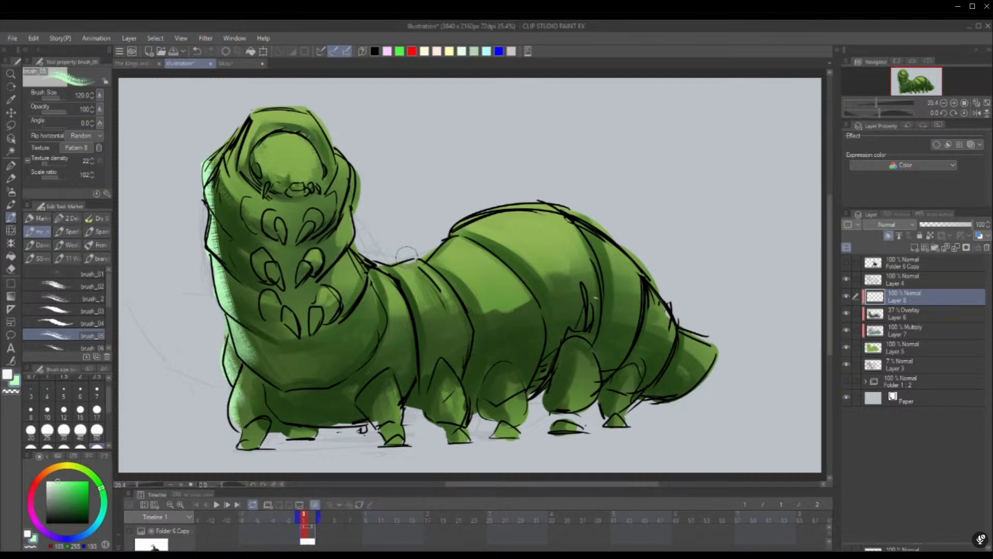
{"action": "mouse_move", "coordinate": [432, 246]}
{"action": "left_mouse_down"}
{"action": "mouse_move", "coordinate": [489, 269]}
{"action": "mouse_move", "coordinate": [473, 252]}
{"action": "mouse_move", "coordinate": [485, 258]}
{"action": "mouse_move", "coordinate": [556, 211]}
{"action": "mouse_move", "coordinate": [500, 213]}
{"action": "mouse_move", "coordinate": [559, 215]}
{"action": "mouse_move", "coordinate": [580, 241]}
{"action": "left_mouse_up"}
Mirror the canvas view and extend the pale green highlights over the tail, back segments, head hood and face
{"action": "left_click", "coordinate": [978, 112]}
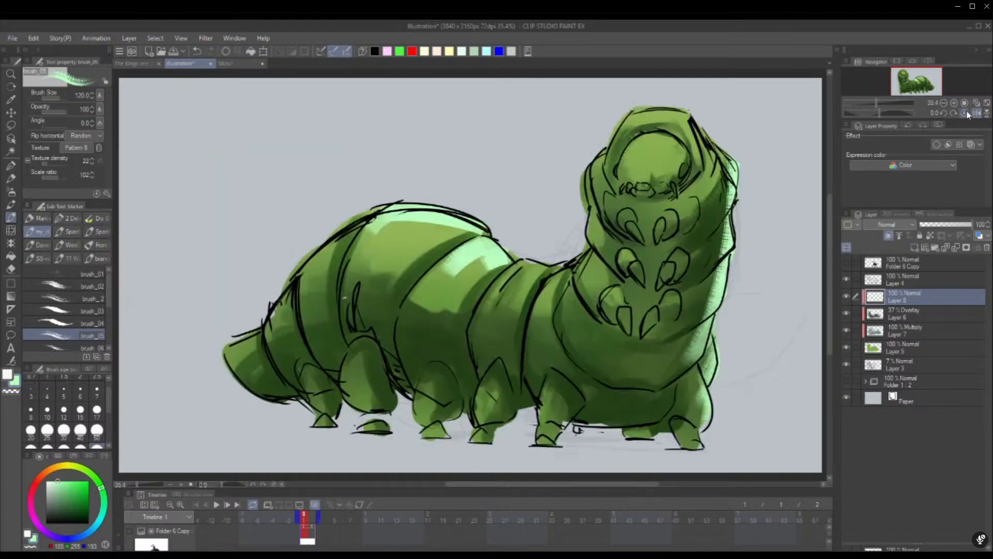
{"action": "mouse_move", "coordinate": [316, 311]}
{"action": "left_mouse_down"}
{"action": "mouse_move", "coordinate": [311, 250]}
{"action": "mouse_move", "coordinate": [304, 348]}
{"action": "mouse_move", "coordinate": [273, 293]}
{"action": "mouse_move", "coordinate": [282, 368]}
{"action": "mouse_move", "coordinate": [282, 338]}
{"action": "mouse_move", "coordinate": [267, 376]}
{"action": "mouse_move", "coordinate": [238, 314]}
{"action": "mouse_move", "coordinate": [253, 359]}
{"action": "mouse_move", "coordinate": [277, 357]}
{"action": "left_mouse_up"}
{"action": "mouse_move", "coordinate": [510, 241]}
{"action": "left_mouse_down"}
{"action": "mouse_move", "coordinate": [548, 255]}
{"action": "mouse_move", "coordinate": [526, 261]}
{"action": "mouse_move", "coordinate": [552, 254]}
{"action": "mouse_move", "coordinate": [517, 313]}
{"action": "left_mouse_up"}
{"action": "mouse_move", "coordinate": [640, 101]}
{"action": "left_mouse_down"}
{"action": "mouse_move", "coordinate": [617, 119]}
{"action": "mouse_move", "coordinate": [648, 107]}
{"action": "mouse_move", "coordinate": [716, 116]}
{"action": "mouse_move", "coordinate": [666, 109]}
{"action": "mouse_move", "coordinate": [682, 106]}
{"action": "mouse_move", "coordinate": [647, 144]}
{"action": "mouse_move", "coordinate": [655, 149]}
{"action": "mouse_move", "coordinate": [657, 138]}
{"action": "mouse_move", "coordinate": [647, 162]}
{"action": "mouse_move", "coordinate": [662, 165]}
{"action": "mouse_move", "coordinate": [672, 146]}
{"action": "mouse_move", "coordinate": [642, 143]}
{"action": "mouse_move", "coordinate": [639, 166]}
{"action": "mouse_move", "coordinate": [660, 168]}
{"action": "mouse_move", "coordinate": [656, 189]}
{"action": "left_mouse_up"}
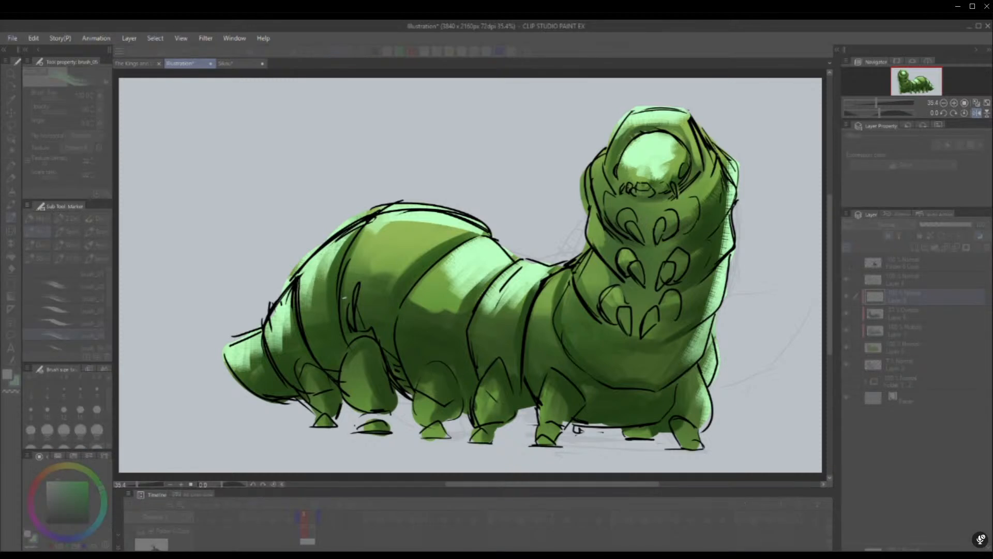
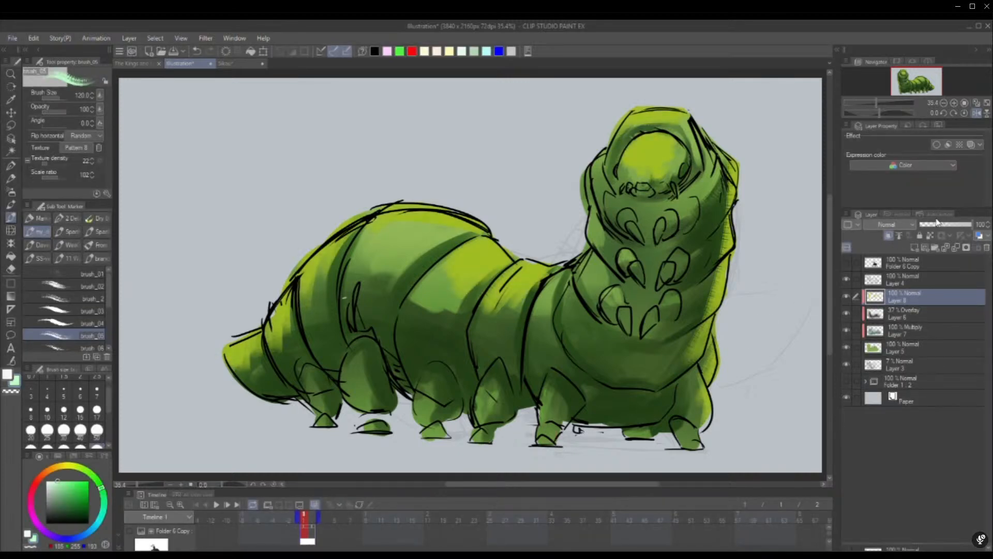
Lower the opacity of the yellow-green highlight layer to about 25%
{"action": "left_click", "coordinate": [939, 226]}
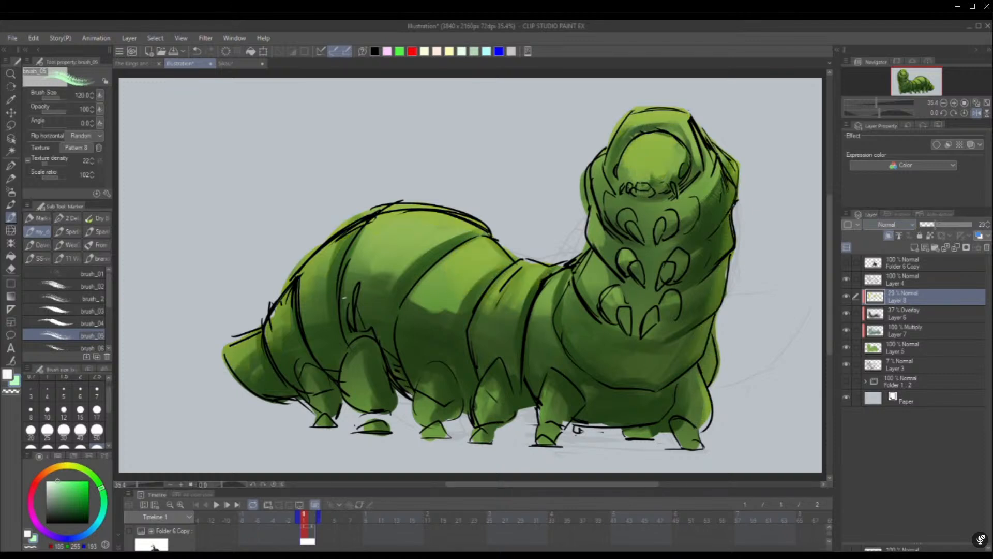
Set the highlight layer to Glow dodge at 51% opacity and brush its sampled pure yellow-green over the two large back segments
{"action": "left_click", "coordinate": [893, 329]}
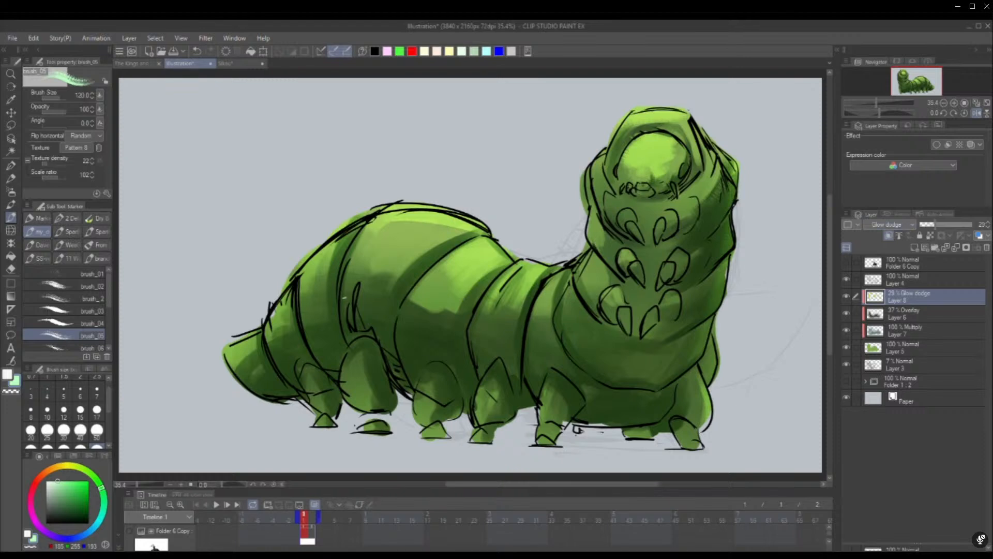
{"action": "key", "text": "ctrl+z"}
{"action": "key", "text": "ctrl+z"}
{"action": "left_click", "coordinate": [434, 218], "text": "alt"}
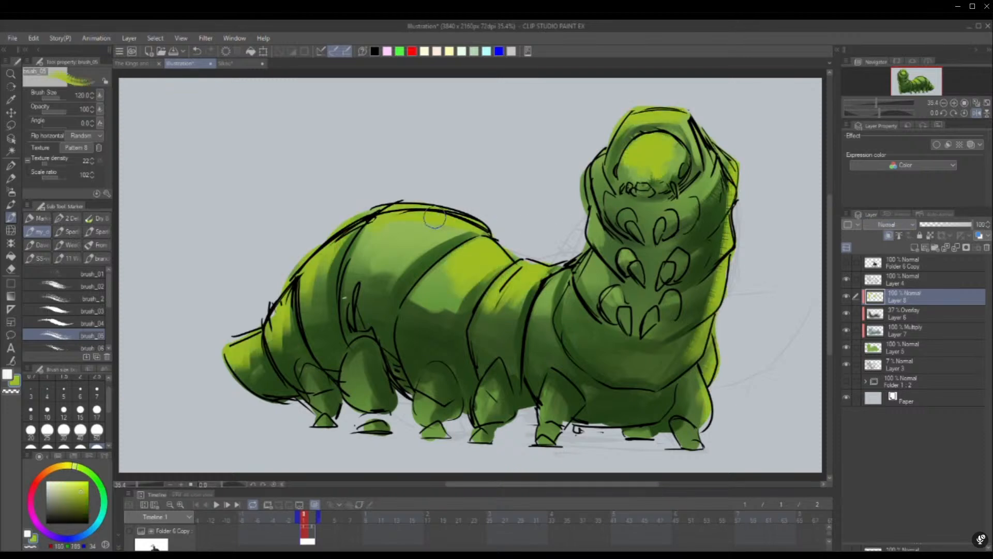
{"action": "left_click", "coordinate": [946, 224]}
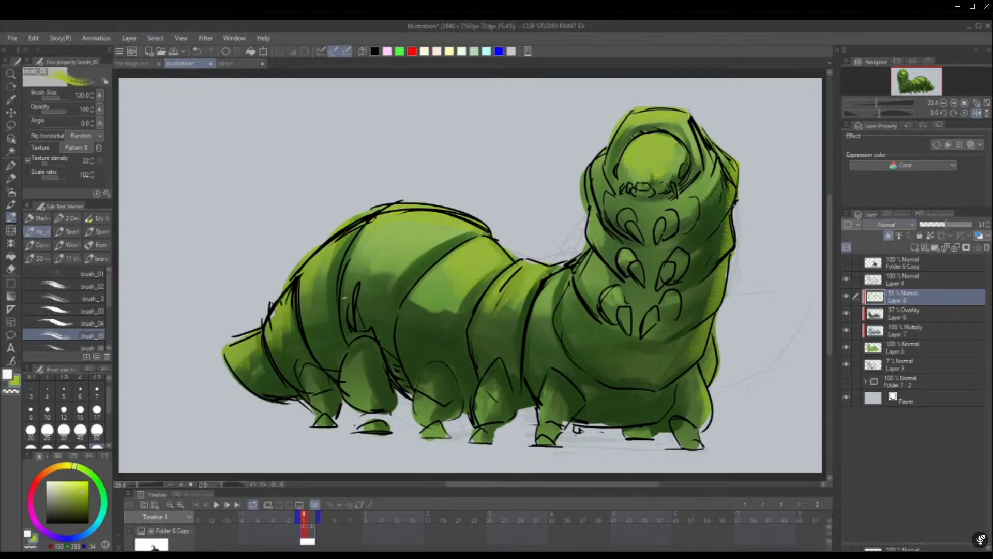
{"action": "left_click", "coordinate": [901, 305]}
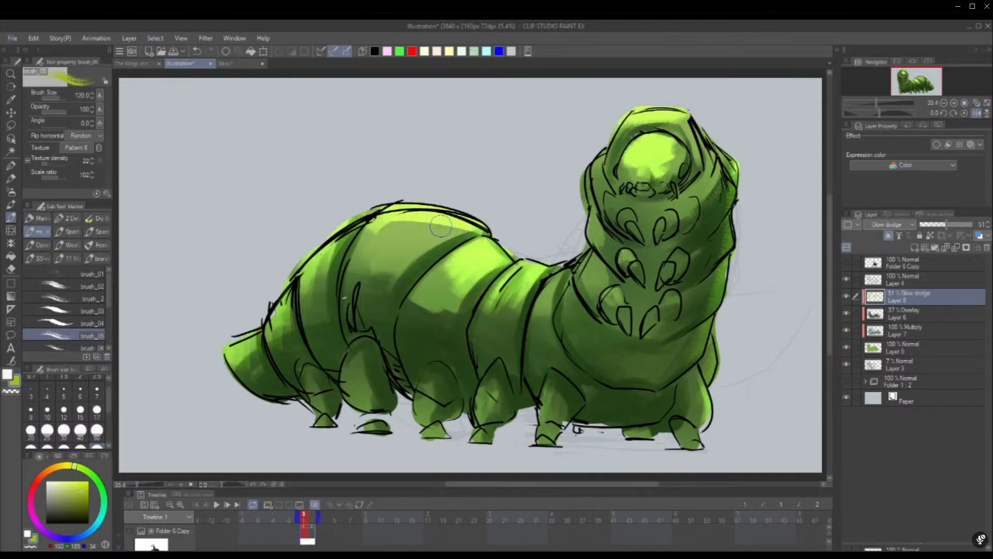
{"action": "mouse_move", "coordinate": [441, 225]}
{"action": "left_mouse_down"}
{"action": "mouse_move", "coordinate": [405, 254]}
{"action": "mouse_move", "coordinate": [414, 236]}
{"action": "mouse_move", "coordinate": [373, 241]}
{"action": "mouse_move", "coordinate": [386, 229]}
{"action": "mouse_move", "coordinate": [411, 234]}
{"action": "left_mouse_up"}
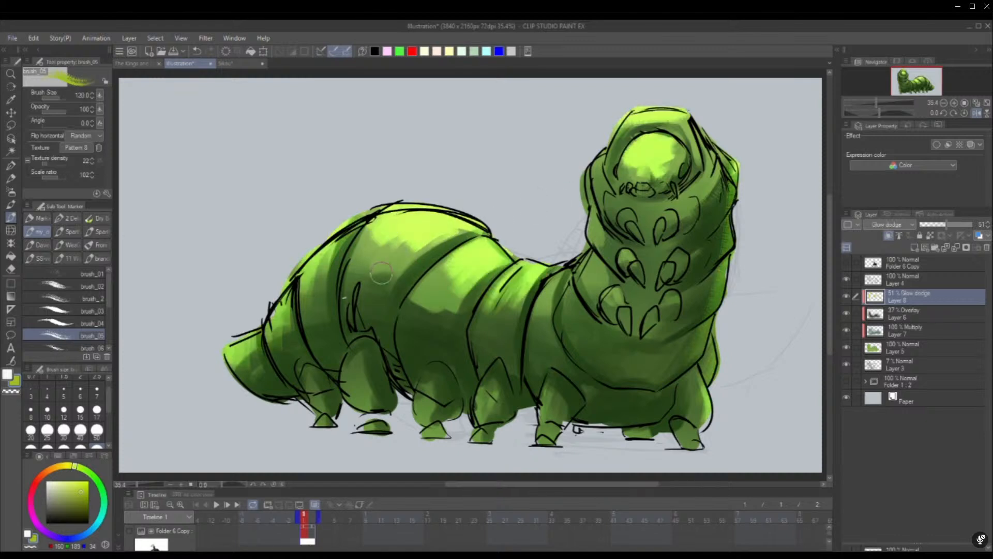
{"action": "mouse_move", "coordinate": [442, 277]}
{"action": "left_mouse_down"}
{"action": "mouse_move", "coordinate": [476, 247]}
{"action": "mouse_move", "coordinate": [455, 300]}
{"action": "left_mouse_up"}
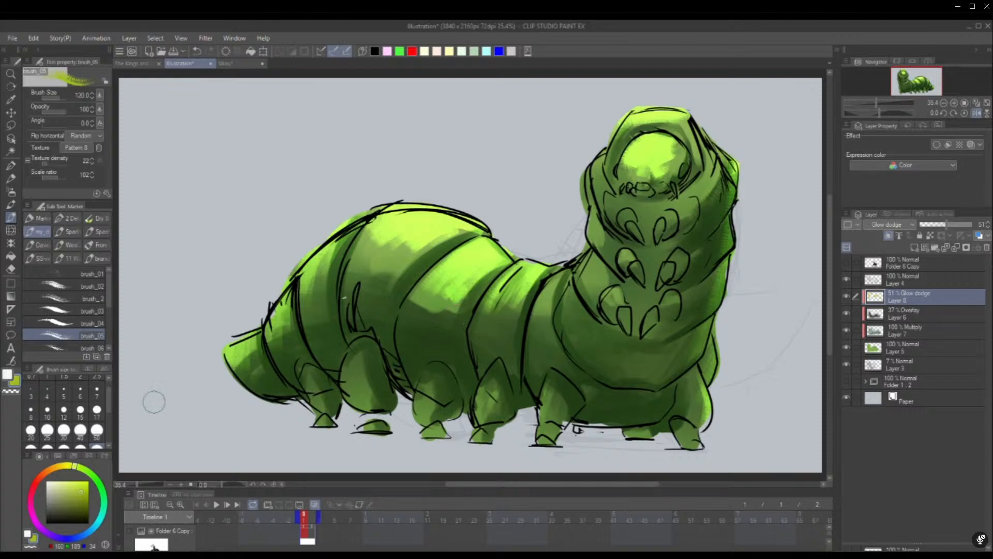
Mirror the canvas view and soften the face highlight with the Soft airbrush at size 40 in transparent colour
{"action": "left_click", "coordinate": [96, 410]}
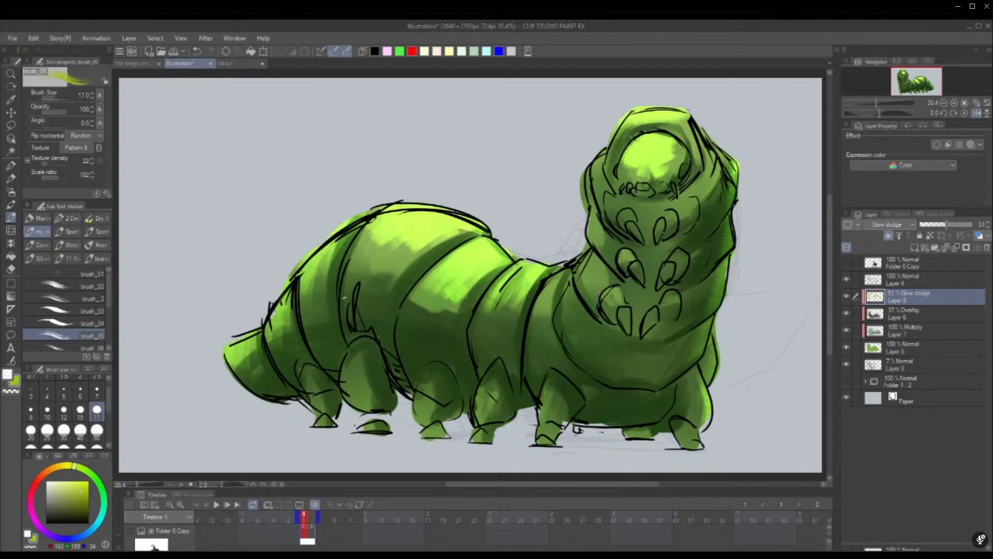
{"action": "left_click", "coordinate": [965, 112]}
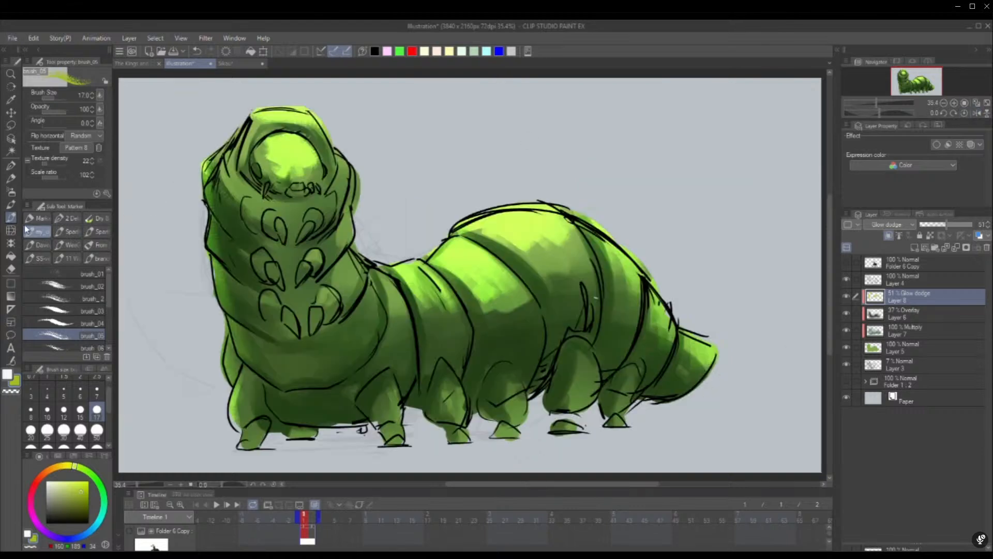
{"action": "left_click", "coordinate": [10, 192]}
{"action": "left_click", "coordinate": [80, 430]}
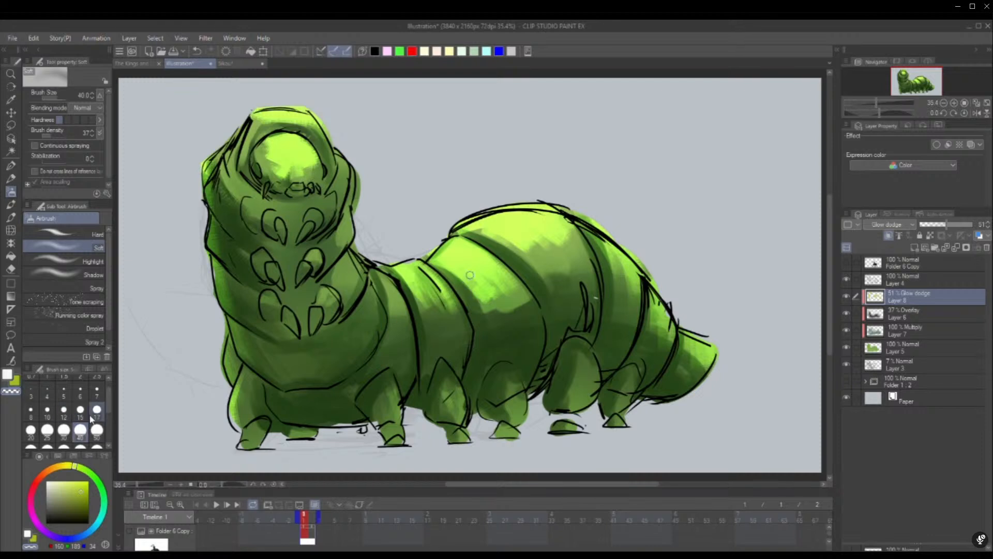
{"action": "mouse_move", "coordinate": [289, 174]}
{"action": "left_mouse_down"}
{"action": "mouse_move", "coordinate": [284, 166]}
{"action": "mouse_move", "coordinate": [306, 170]}
{"action": "mouse_move", "coordinate": [296, 167]}
{"action": "left_mouse_up"}
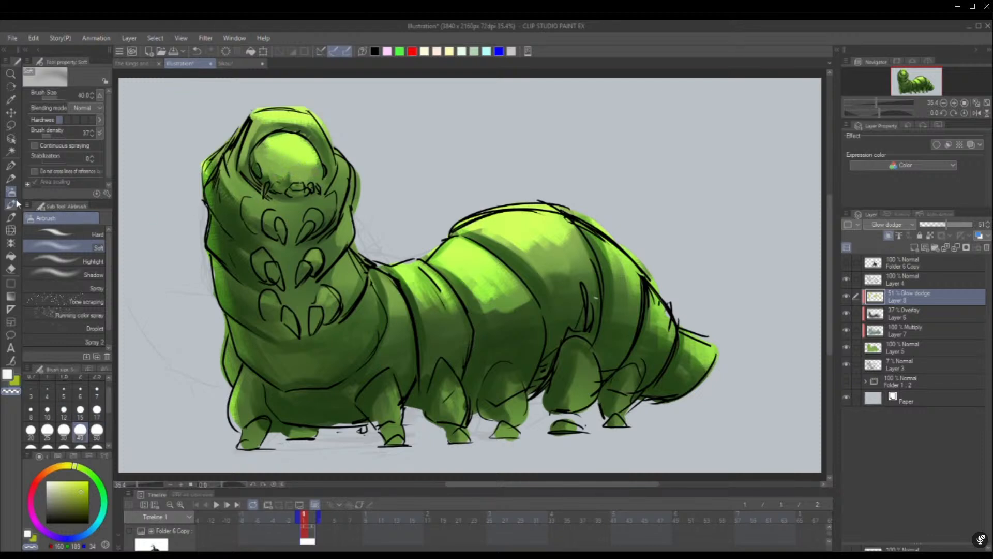
With brush_05 at size 17, add thin highlights to the upper claws and clean up the glow along the neck's shaded edge
{"action": "left_click", "coordinate": [13, 216]}
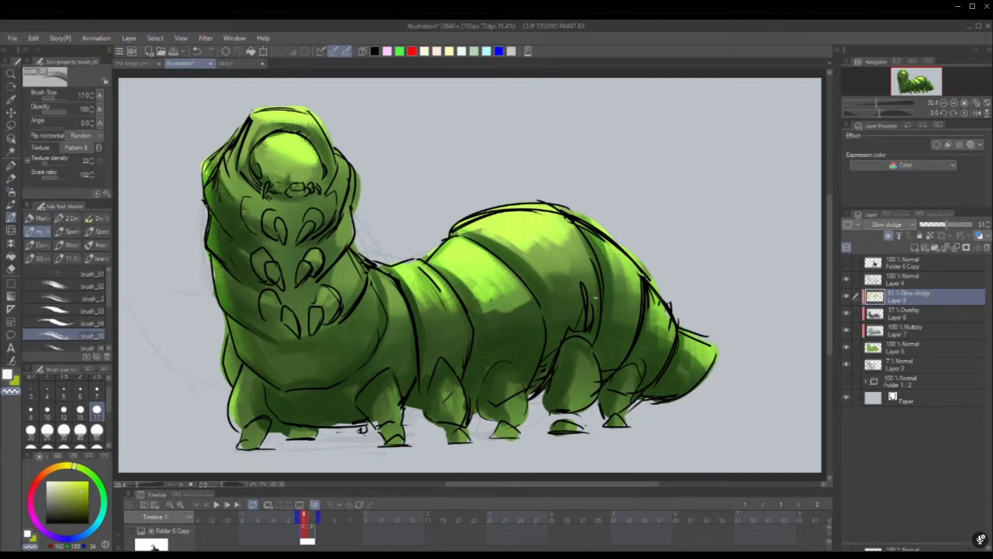
{"action": "left_click_drag", "start_coordinate": [244, 197], "coordinate": [252, 214]}
{"action": "left_click", "coordinate": [15, 380]}
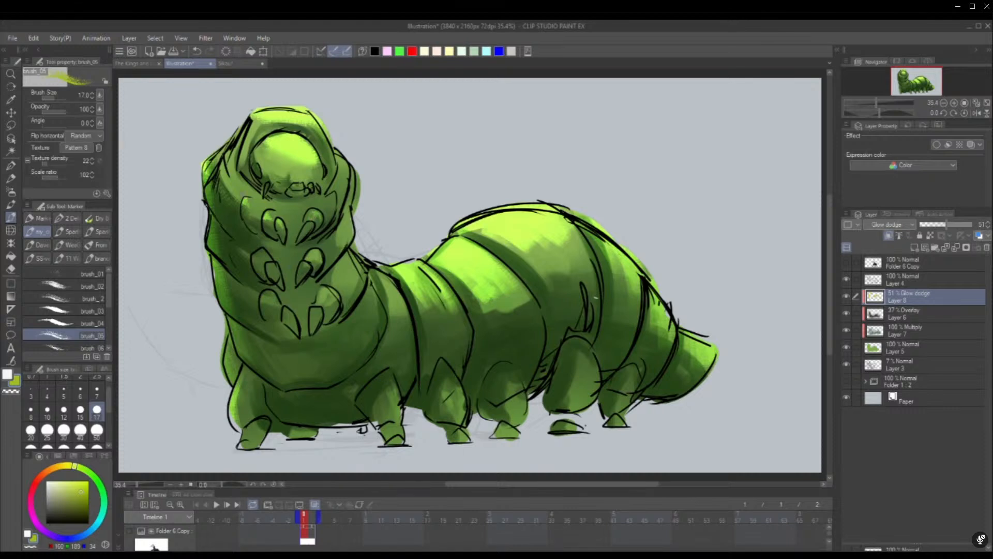
{"action": "key", "text": "c"}
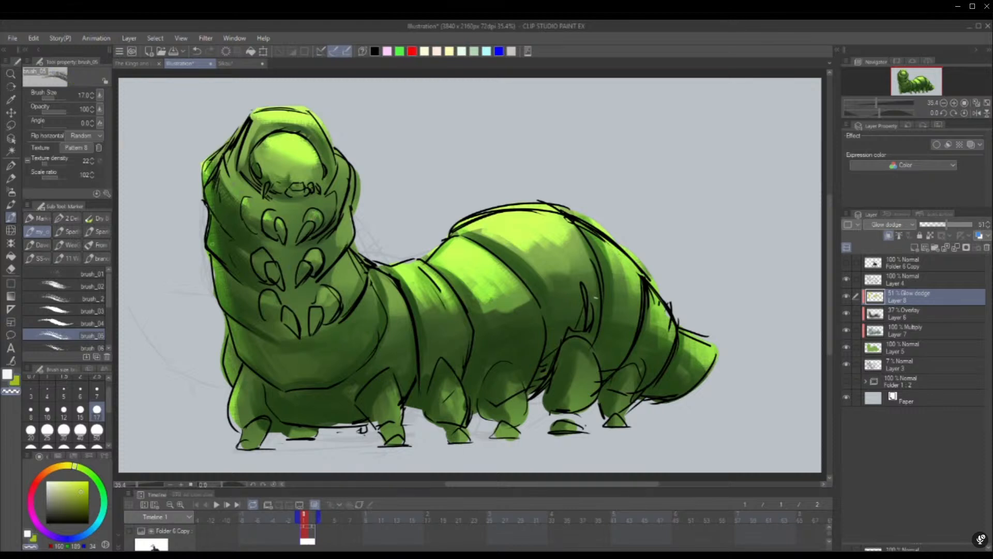
{"action": "left_click_drag", "start_coordinate": [216, 260], "coordinate": [233, 315]}
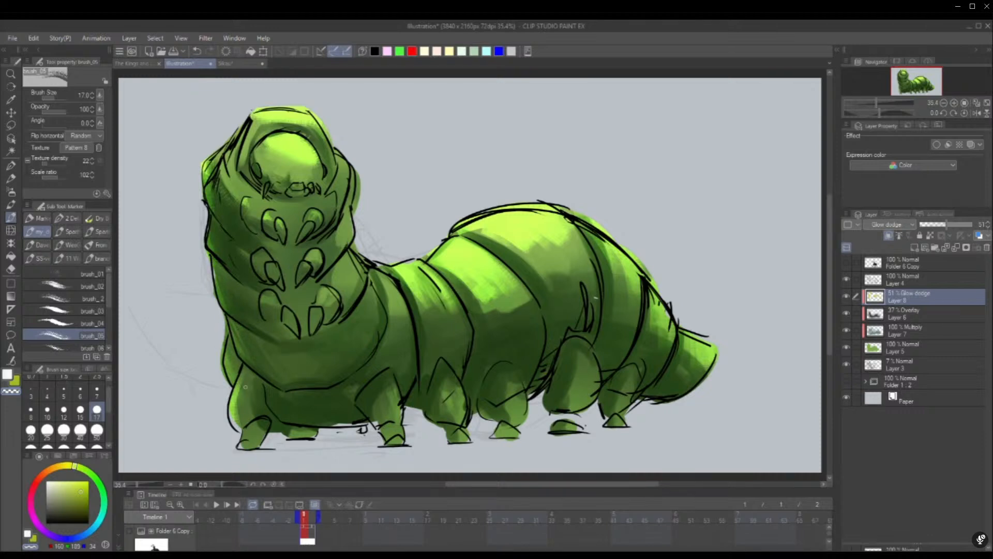
{"action": "key", "text": "c"}
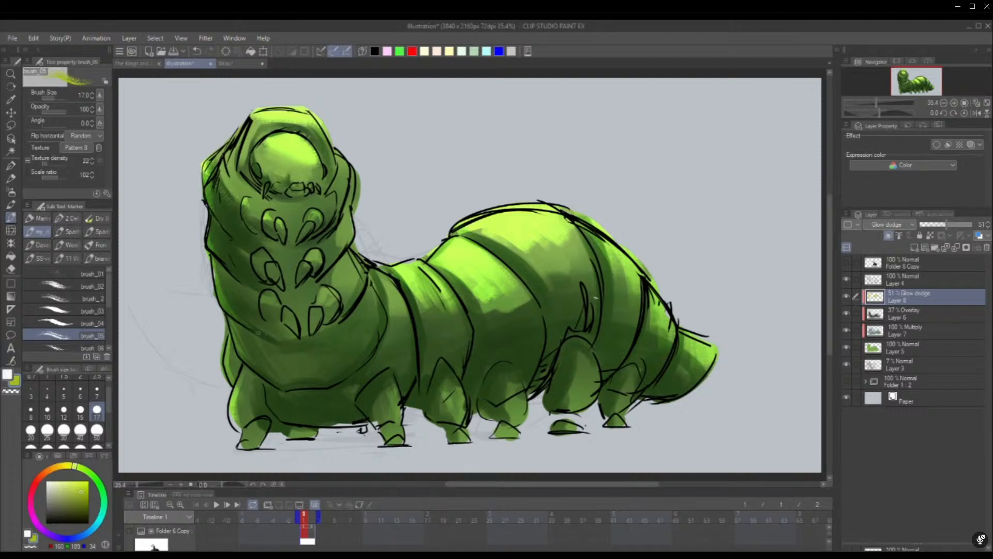
Trim the highlight on the face with brush_05 at size 50 in transparent colour, and return to the yellow-green
{"action": "left_click", "coordinate": [96, 430]}
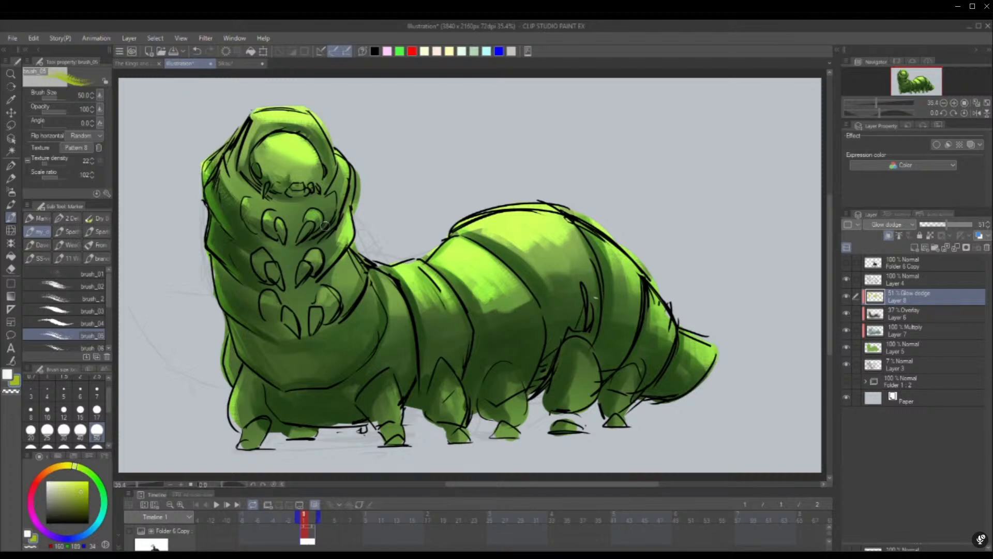
{"action": "key", "text": "c"}
{"action": "mouse_move", "coordinate": [289, 164]}
{"action": "left_mouse_down"}
{"action": "mouse_move", "coordinate": [316, 153]}
{"action": "mouse_move", "coordinate": [283, 136]}
{"action": "mouse_move", "coordinate": [303, 138]}
{"action": "mouse_move", "coordinate": [269, 138]}
{"action": "mouse_move", "coordinate": [303, 150]}
{"action": "mouse_move", "coordinate": [283, 163]}
{"action": "left_mouse_up"}
{"action": "key", "text": "c"}
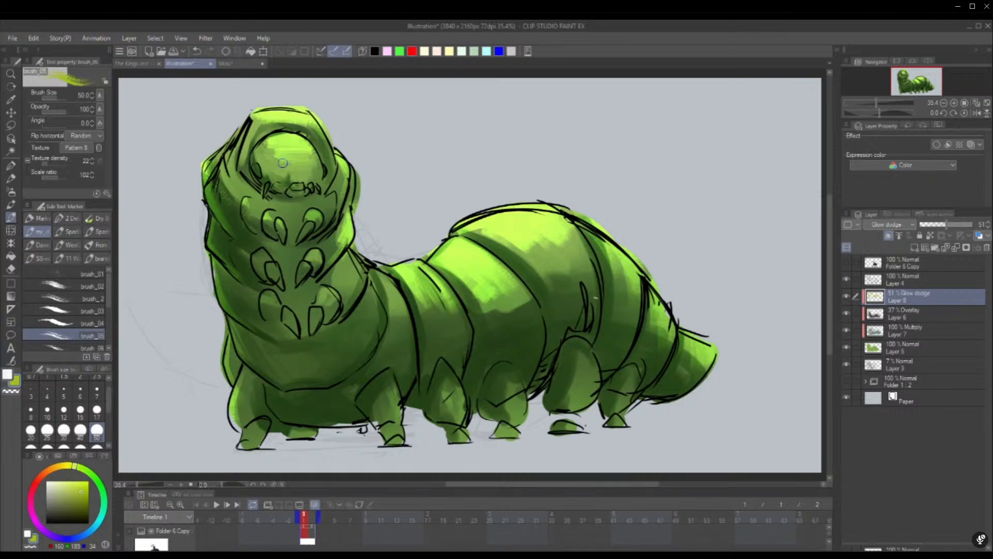
Paint yellow-green highlights down the neck's lit side, on the near-side legs and on the segment behind the neck
{"action": "left_click_drag", "start_coordinate": [343, 249], "coordinate": [365, 292]}
{"action": "mouse_move", "coordinate": [385, 391]}
{"action": "left_mouse_down"}
{"action": "mouse_move", "coordinate": [392, 421]}
{"action": "mouse_move", "coordinate": [402, 409]}
{"action": "mouse_move", "coordinate": [401, 419]}
{"action": "left_mouse_up"}
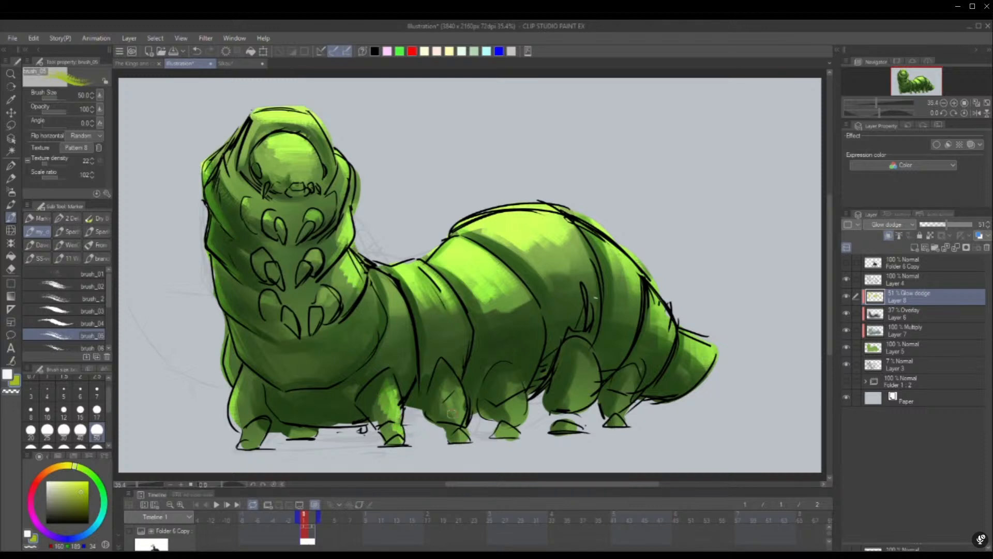
{"action": "mouse_move", "coordinate": [458, 392]}
{"action": "left_mouse_down"}
{"action": "mouse_move", "coordinate": [455, 383]}
{"action": "mouse_move", "coordinate": [460, 422]}
{"action": "mouse_move", "coordinate": [472, 423]}
{"action": "left_mouse_up"}
{"action": "mouse_move", "coordinate": [515, 388]}
{"action": "left_mouse_down"}
{"action": "mouse_move", "coordinate": [523, 385]}
{"action": "mouse_move", "coordinate": [521, 419]}
{"action": "mouse_move", "coordinate": [526, 414]}
{"action": "left_mouse_up"}
{"action": "mouse_move", "coordinate": [595, 362]}
{"action": "left_mouse_down"}
{"action": "mouse_move", "coordinate": [595, 398]}
{"action": "mouse_move", "coordinate": [583, 400]}
{"action": "mouse_move", "coordinate": [598, 379]}
{"action": "mouse_move", "coordinate": [573, 428]}
{"action": "left_mouse_up"}
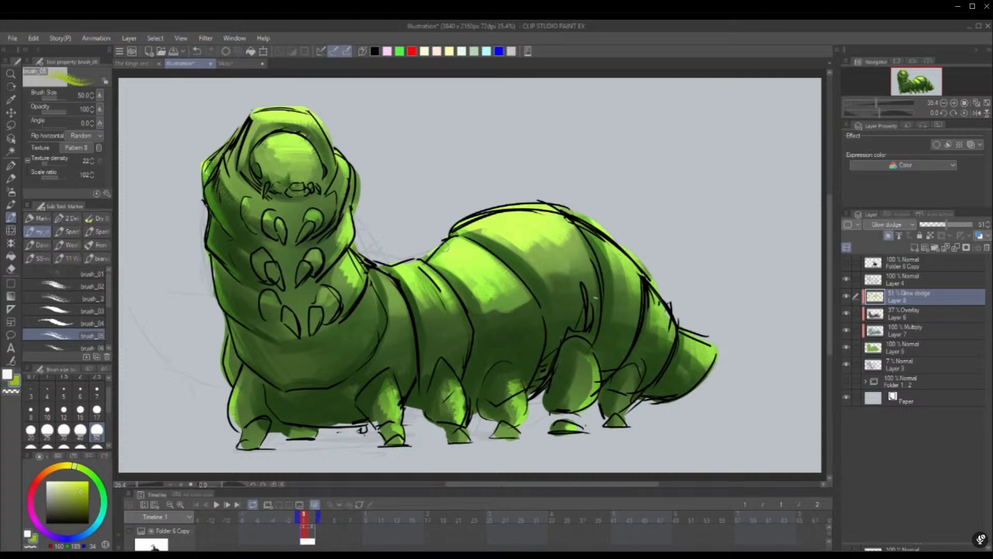
{"action": "left_click_drag", "start_coordinate": [373, 271], "coordinate": [390, 306]}
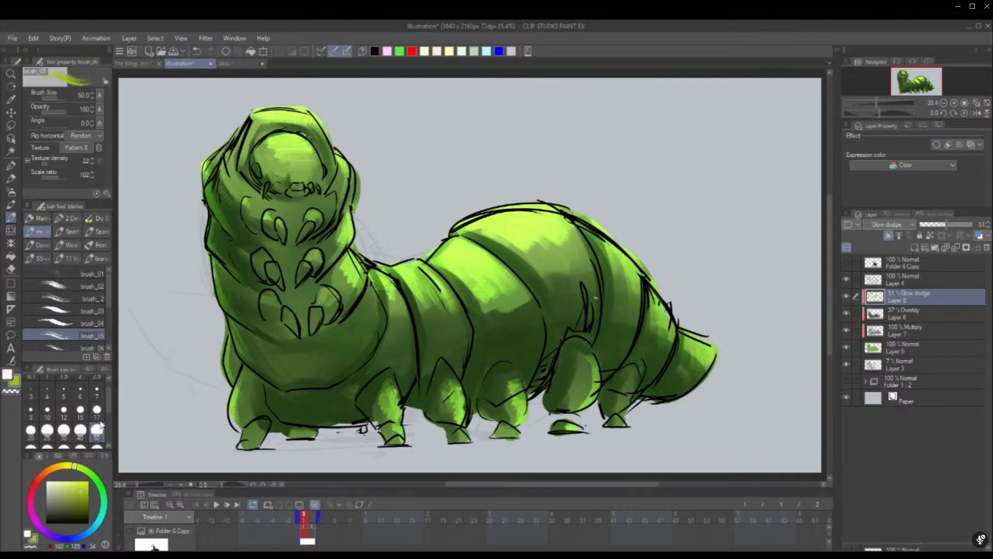
Lower the Glow dodge highlight layer's opacity to 41% and enlarge the brush to size 120
{"action": "left_click", "coordinate": [97, 446]}
{"action": "left_click", "coordinate": [939, 225]}
{"action": "left_click_drag", "start_coordinate": [942, 228], "coordinate": [943, 227]}
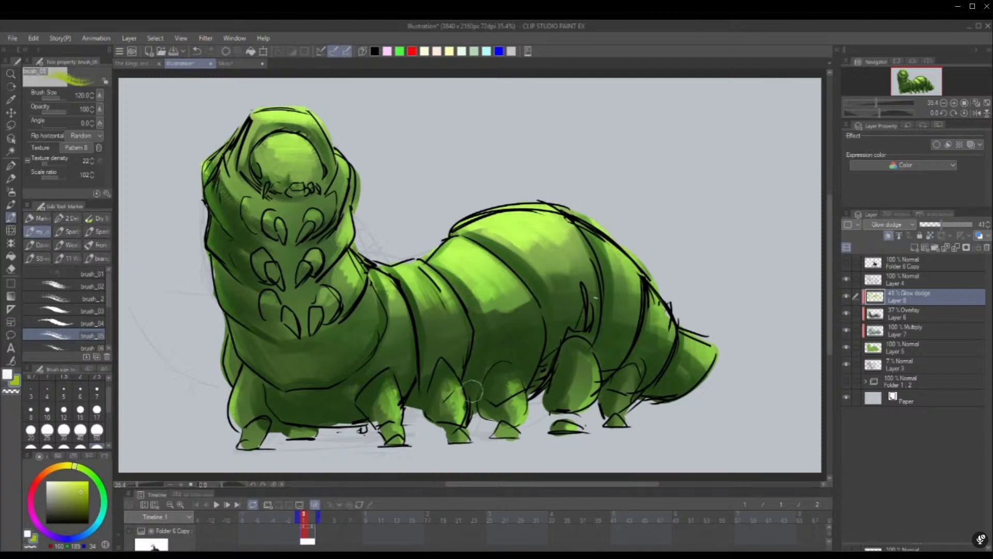
Paint fine yellow-green highlights on the chest claws with the brush at size 17
{"action": "left_click", "coordinate": [98, 418]}
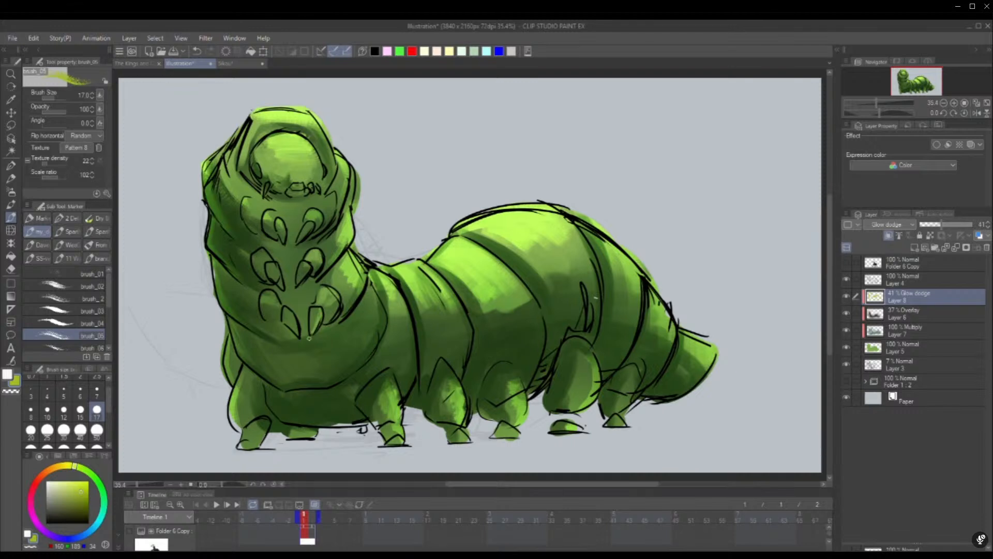
{"action": "left_click_drag", "start_coordinate": [286, 309], "coordinate": [297, 333]}
{"action": "mouse_move", "coordinate": [301, 285]}
{"action": "left_mouse_down"}
{"action": "mouse_move", "coordinate": [307, 262]}
{"action": "mouse_move", "coordinate": [295, 290]}
{"action": "mouse_move", "coordinate": [278, 271]}
{"action": "mouse_move", "coordinate": [285, 293]}
{"action": "left_mouse_up"}
{"action": "left_click_drag", "start_coordinate": [299, 236], "coordinate": [305, 228]}
On the Multiply layer, sample the grey-green shadow colour and shade around the head hood and upper claws with the brush at size 50
{"action": "left_click", "coordinate": [900, 312]}
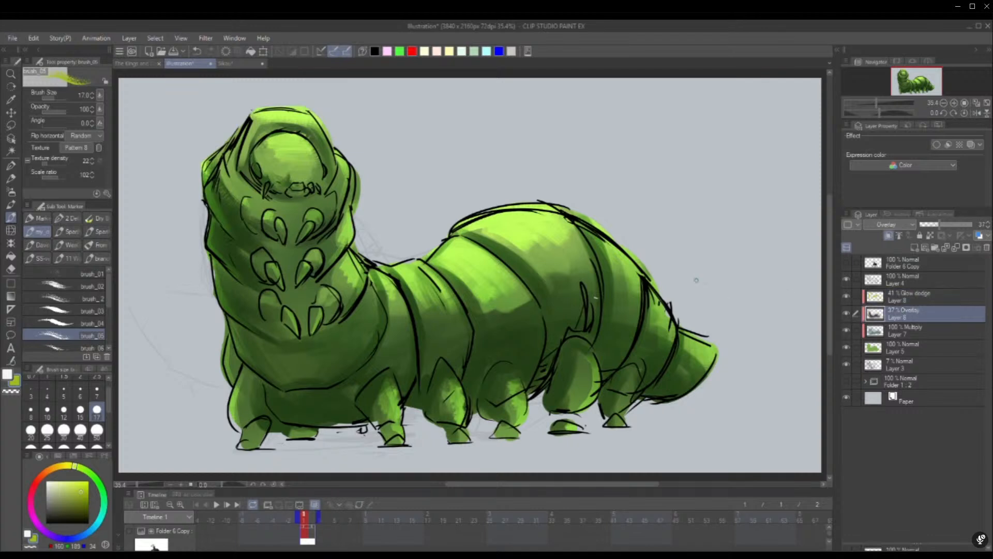
{"action": "left_click", "coordinate": [44, 514]}
{"action": "left_click", "coordinate": [97, 431]}
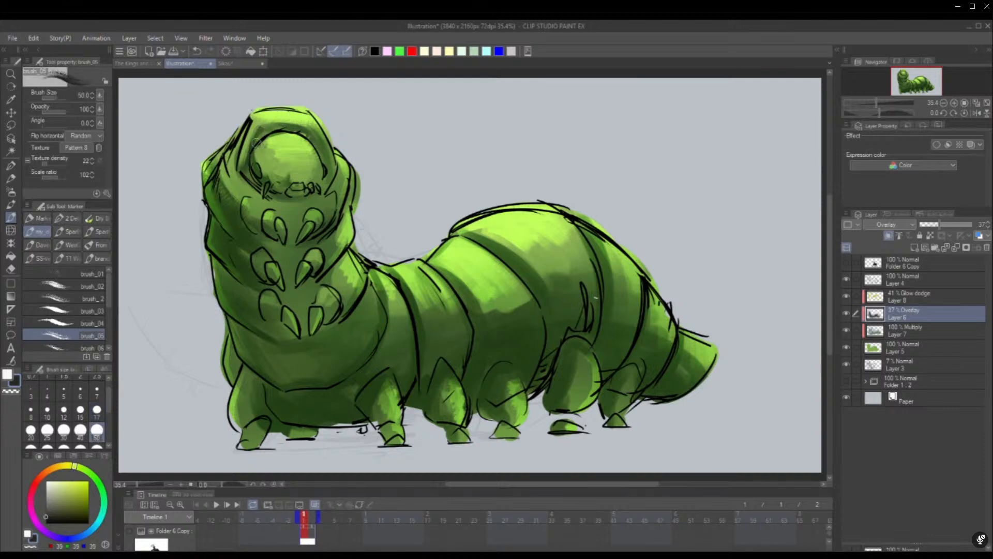
{"action": "left_click", "coordinate": [903, 331]}
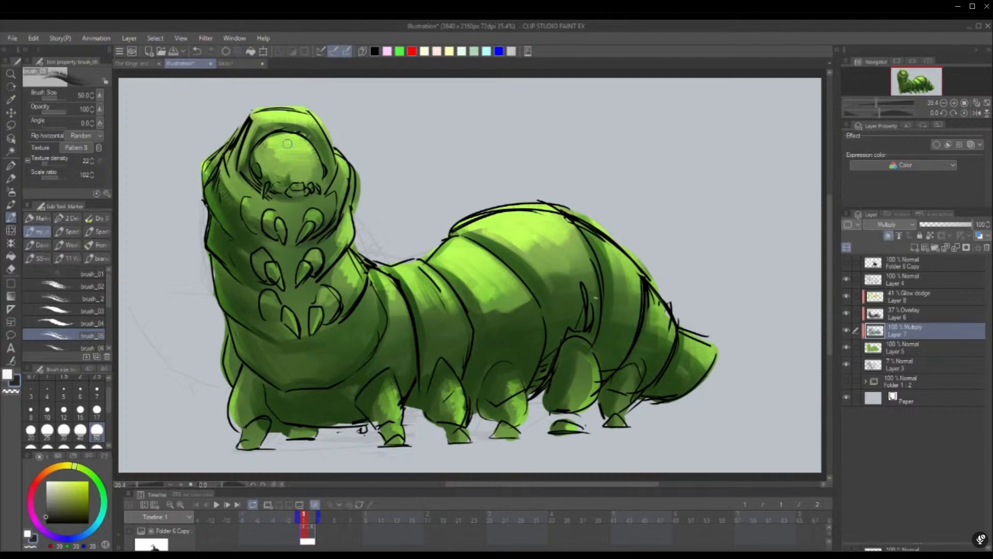
{"action": "key", "text": "x"}
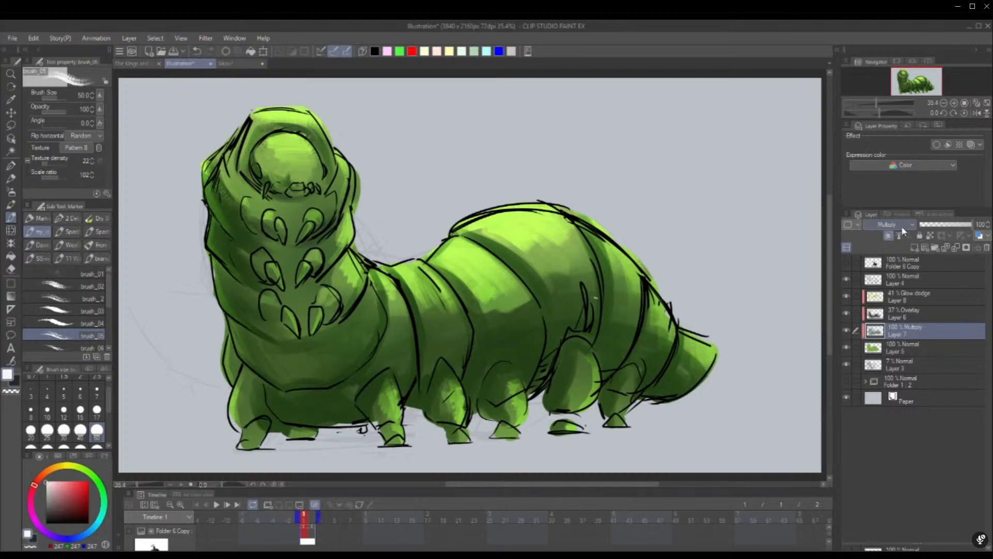
{"action": "left_click", "coordinate": [909, 236]}
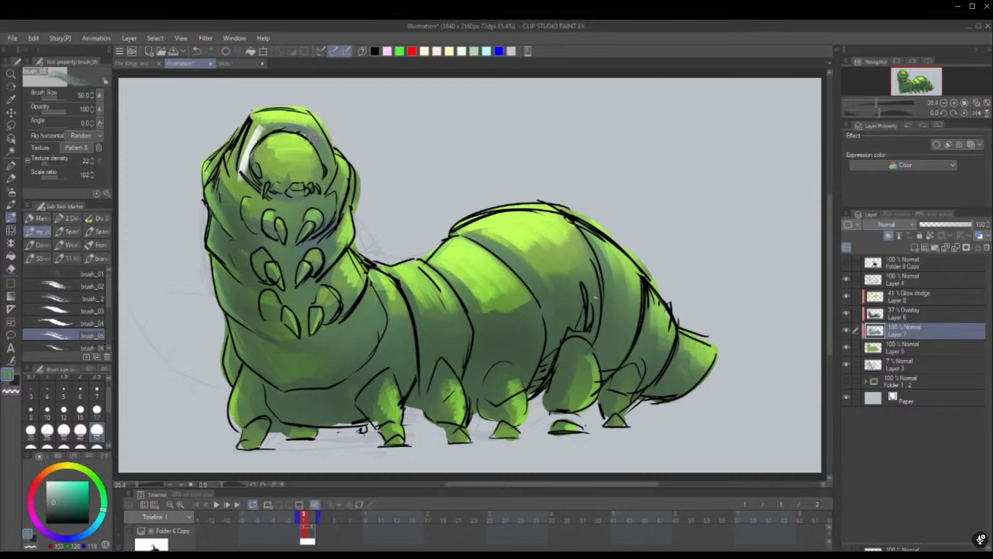
{"action": "key", "text": "ctrl+z"}
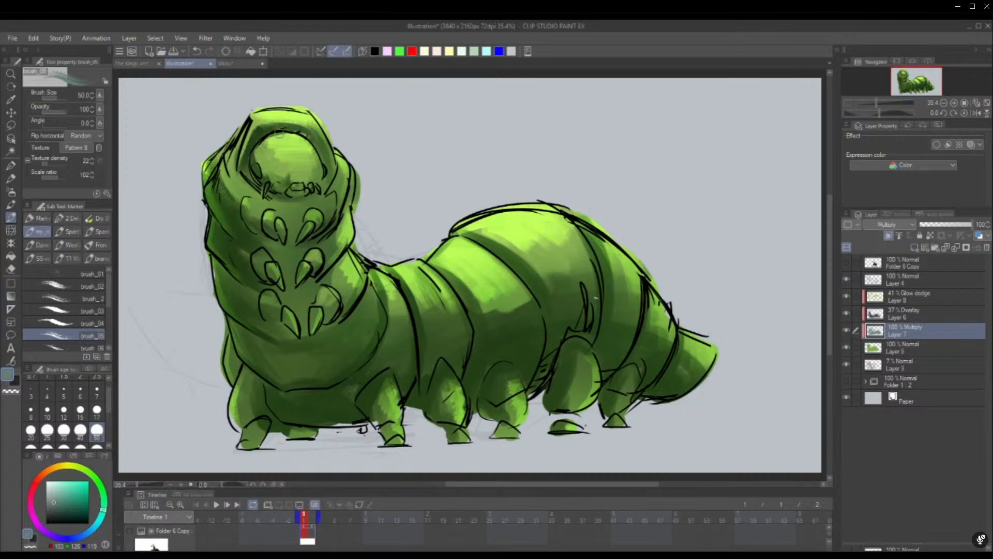
{"action": "mouse_move", "coordinate": [246, 129]}
{"action": "left_mouse_down"}
{"action": "mouse_move", "coordinate": [231, 162]}
{"action": "mouse_move", "coordinate": [232, 154]}
{"action": "mouse_move", "coordinate": [246, 192]}
{"action": "left_mouse_up"}
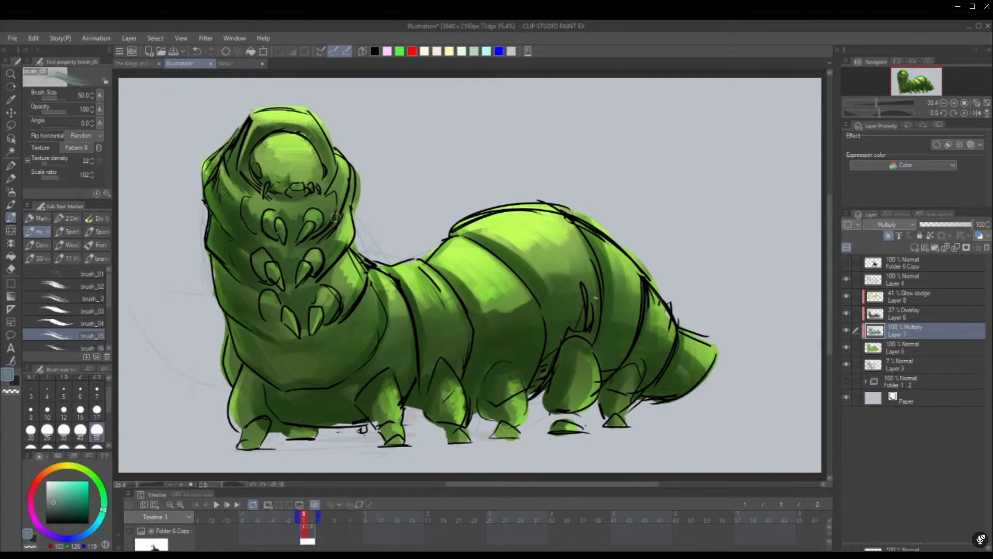
Temporarily show the highlight layer as Normal at 100% to sample its yellow-green, and restore Glow dodge at 41%
{"action": "left_click", "coordinate": [909, 301]}
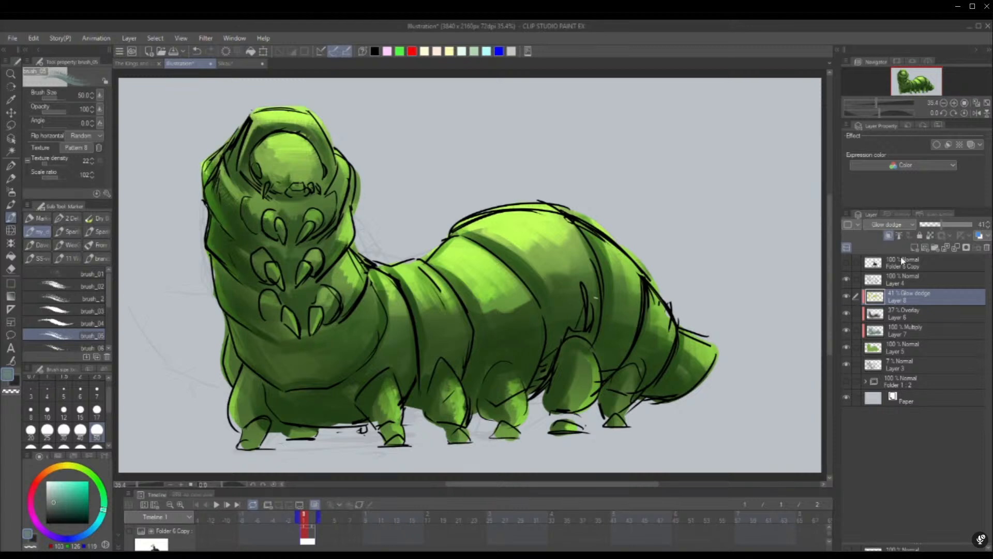
{"action": "left_click", "coordinate": [911, 234]}
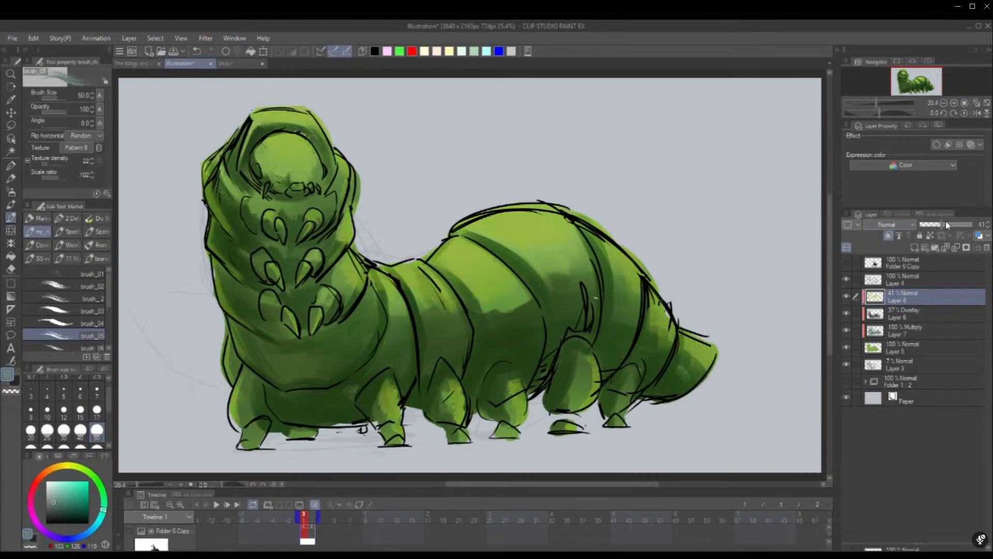
{"action": "left_click_drag", "start_coordinate": [942, 224], "coordinate": [972, 224]}
{"action": "left_click", "coordinate": [295, 150], "text": "alt"}
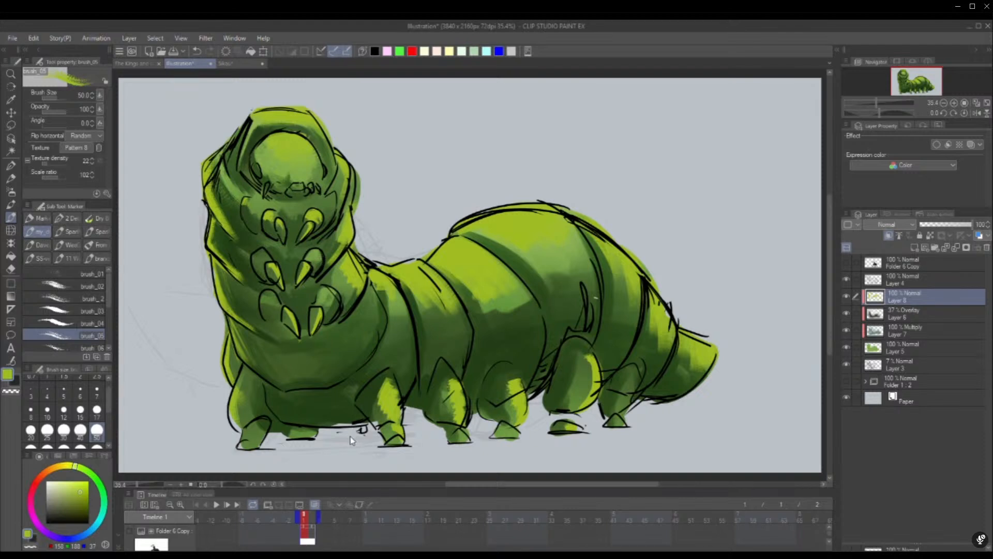
{"action": "key", "text": "ctrl+z"}
{"action": "key", "text": "ctrl+z"}
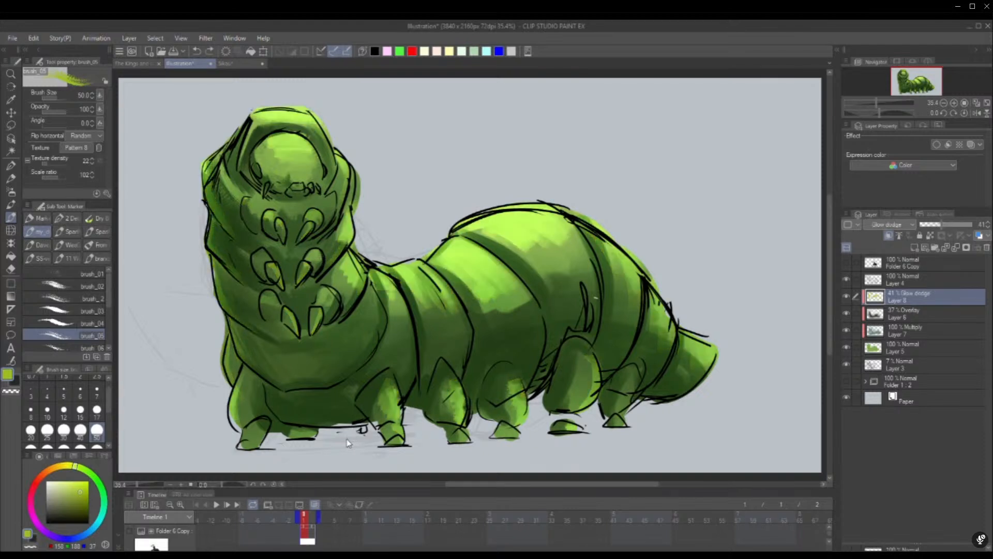
Add highlights to the middle claws at brush size 17 and along the lower neck fold at size 50
{"action": "left_click", "coordinate": [96, 410]}
{"action": "left_click_drag", "start_coordinate": [264, 259], "coordinate": [269, 258]}
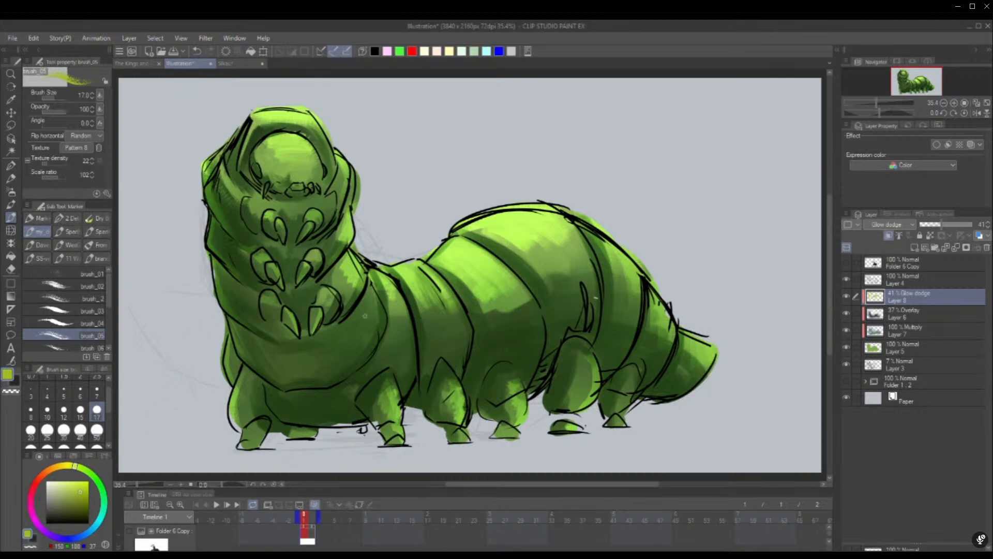
{"action": "left_click", "coordinate": [97, 430]}
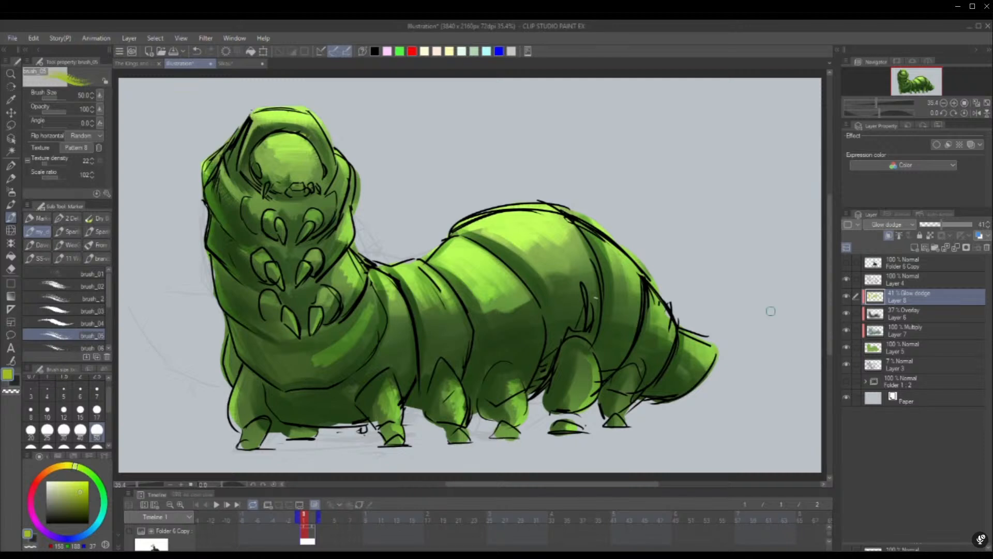
Erase shading along the lower neck fold on the Overlay and Multiply layers, using transparent colour with the brush at size 50
{"action": "left_click", "coordinate": [913, 312]}
{"action": "key", "text": "c"}
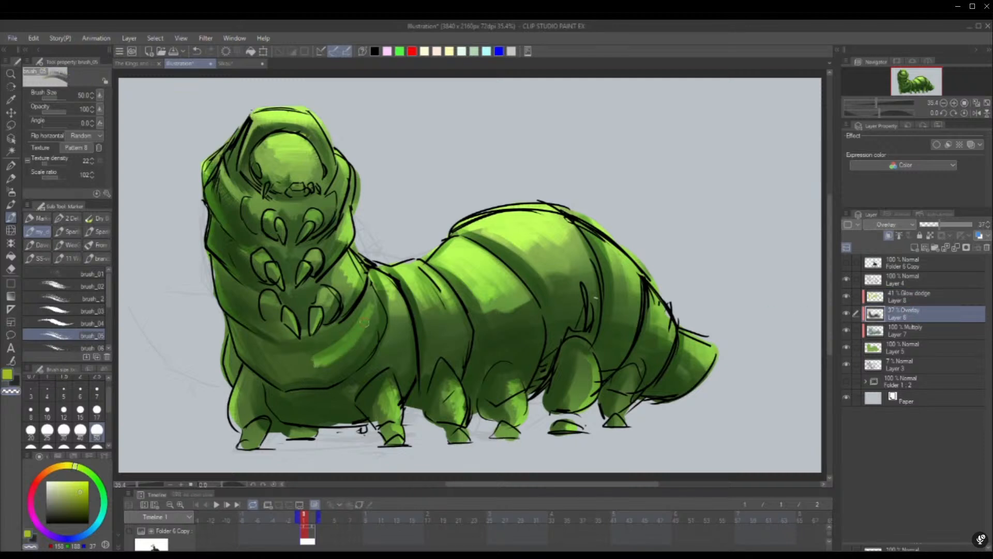
{"action": "mouse_move", "coordinate": [351, 341]}
{"action": "left_mouse_down"}
{"action": "mouse_move", "coordinate": [289, 360]}
{"action": "mouse_move", "coordinate": [305, 355]}
{"action": "left_mouse_up"}
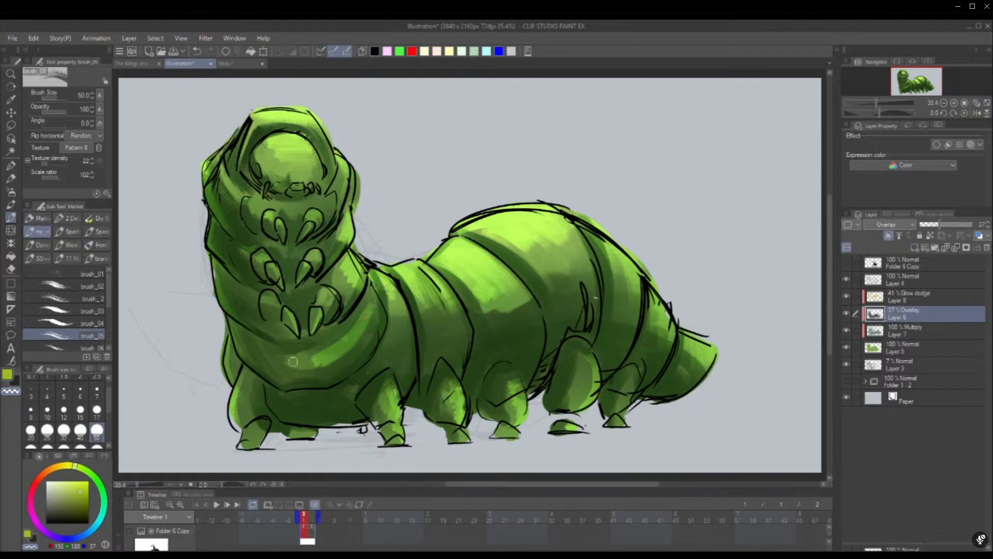
{"action": "left_click", "coordinate": [910, 331]}
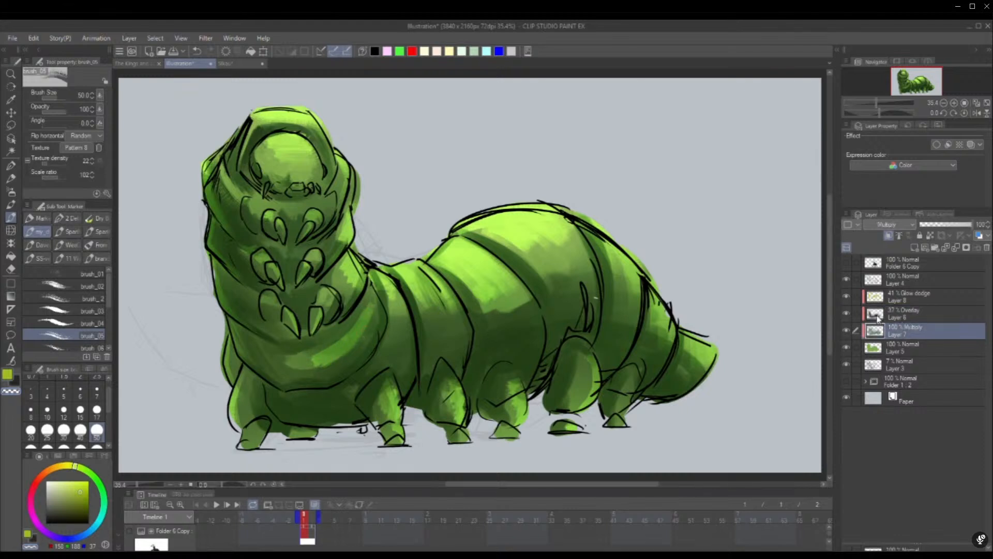
{"action": "mouse_move", "coordinate": [369, 305]}
{"action": "left_mouse_down"}
{"action": "mouse_move", "coordinate": [331, 352]}
{"action": "mouse_move", "coordinate": [357, 324]}
{"action": "mouse_move", "coordinate": [290, 369]}
{"action": "left_mouse_up"}
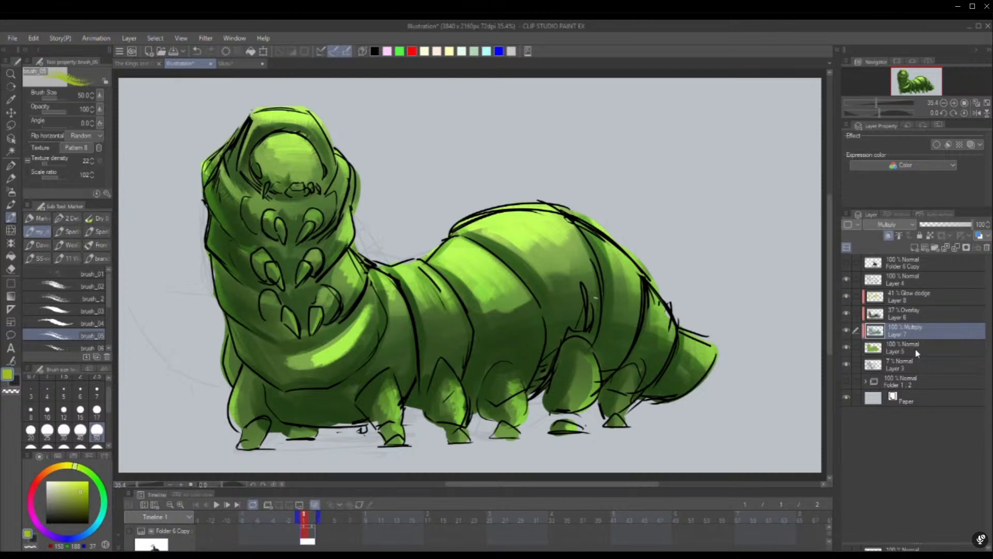
Hide the layers above the Multiply layer, set it to Normal, and shade the lower neck fold's underside with its sampled grey-blue
{"action": "left_click_drag", "start_coordinate": [848, 281], "coordinate": [859, 327]}
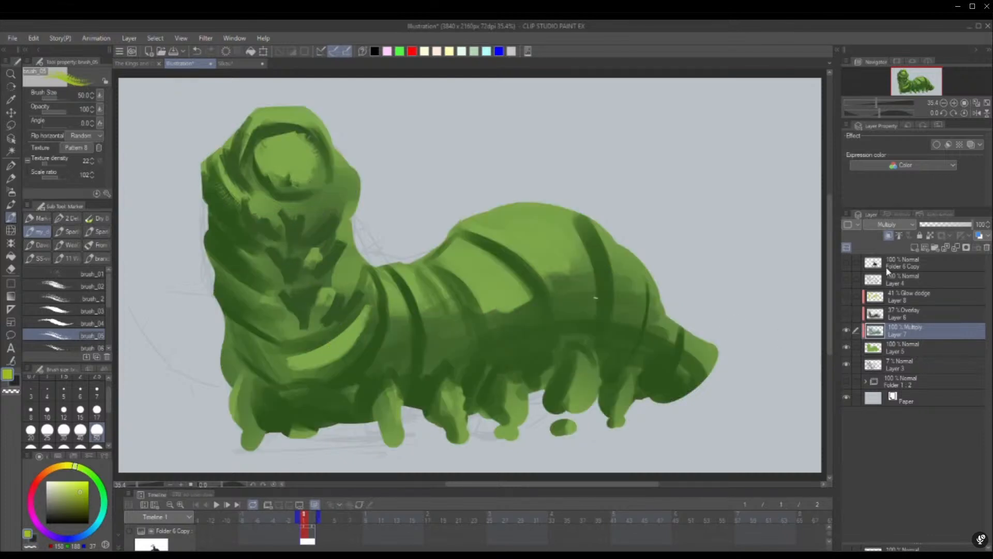
{"action": "left_click", "coordinate": [896, 231]}
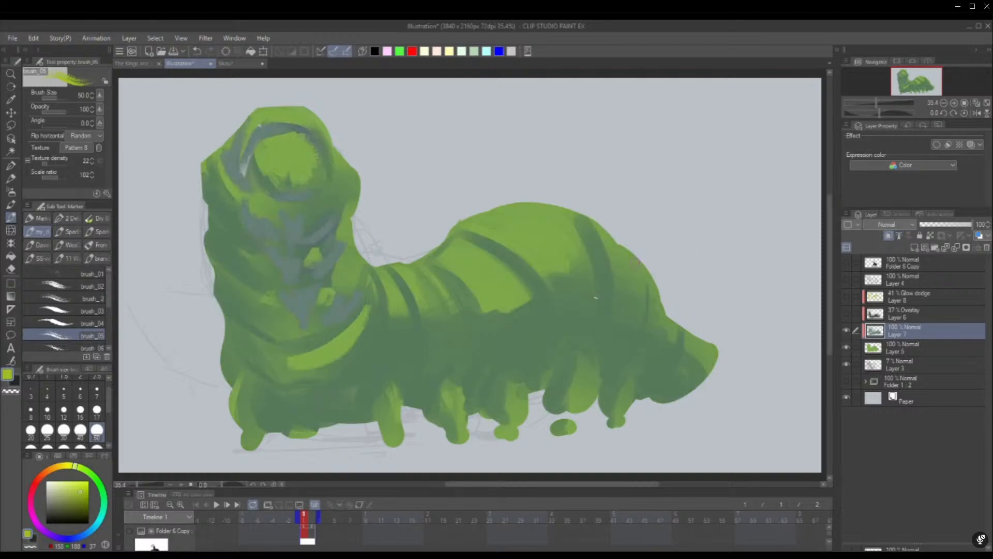
{"action": "left_click", "coordinate": [345, 316], "text": "alt"}
{"action": "left_click_drag", "start_coordinate": [294, 367], "coordinate": [343, 357]}
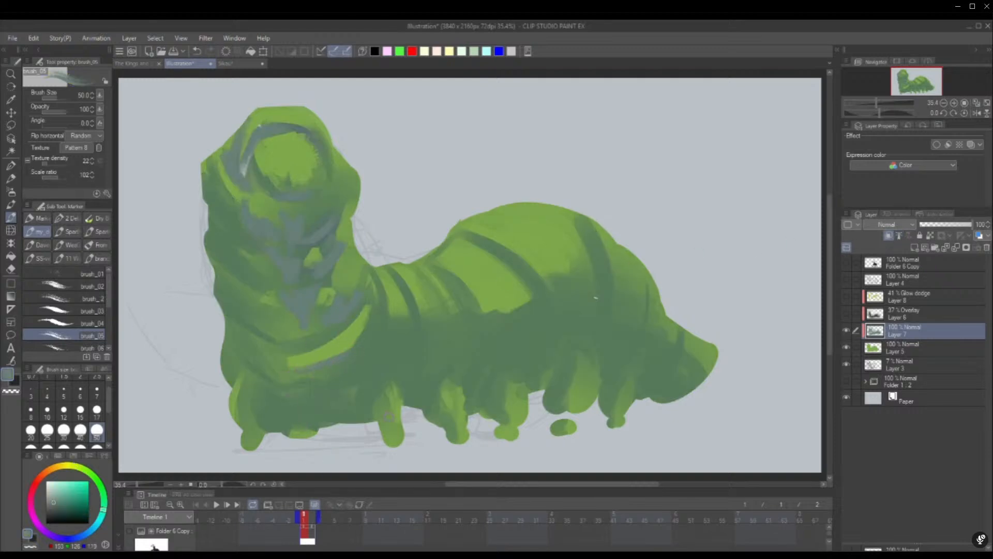
Show the Overlay, Glow dodge and line art layers again and restore the shadow layer to Multiply
{"action": "left_click", "coordinate": [847, 313]}
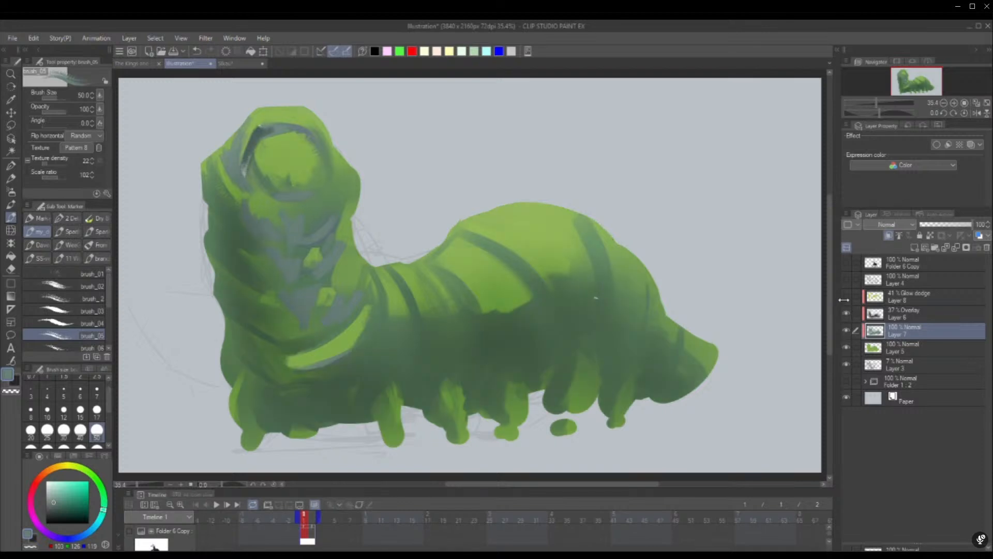
{"action": "left_click", "coordinate": [848, 297]}
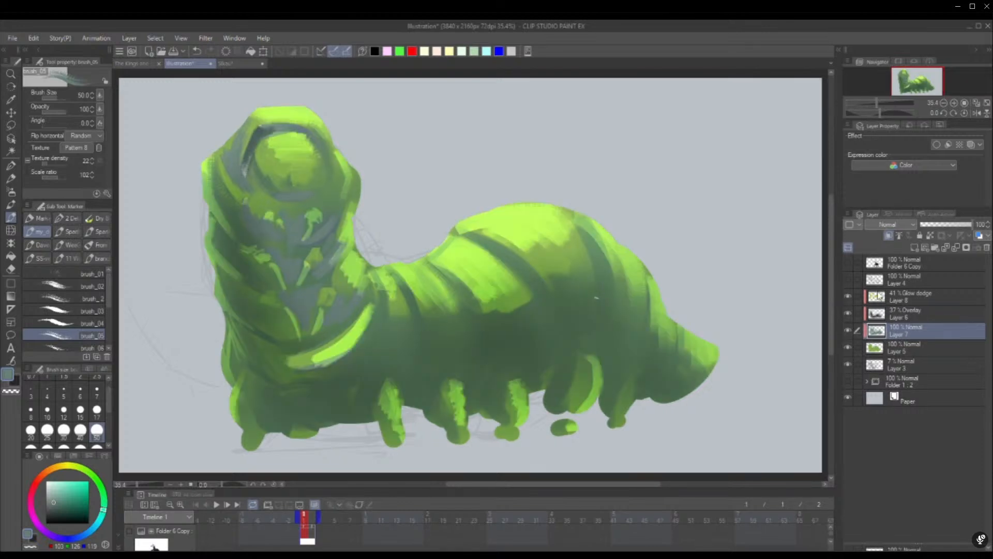
{"action": "left_click", "coordinate": [851, 280]}
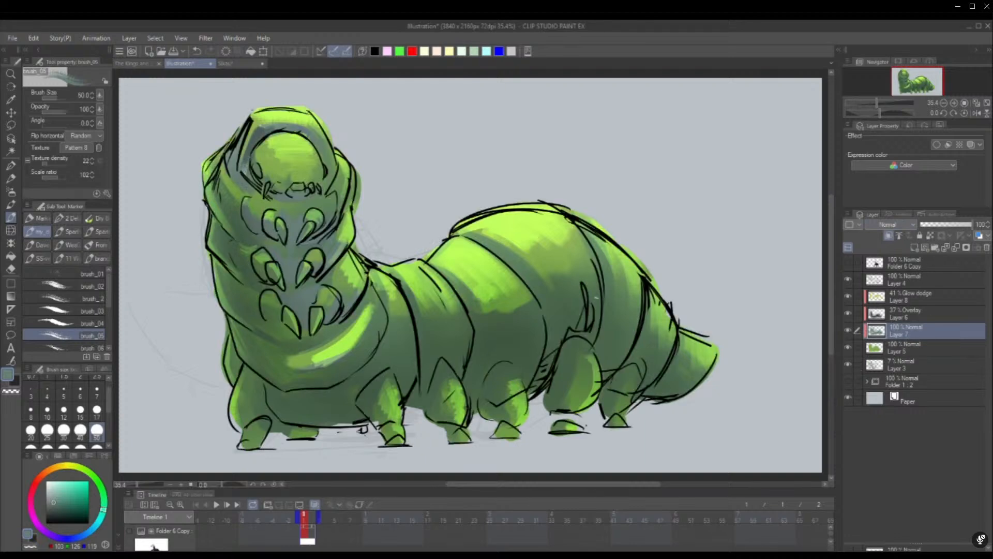
{"action": "left_click", "coordinate": [895, 260]}
{"action": "left_click", "coordinate": [848, 280]}
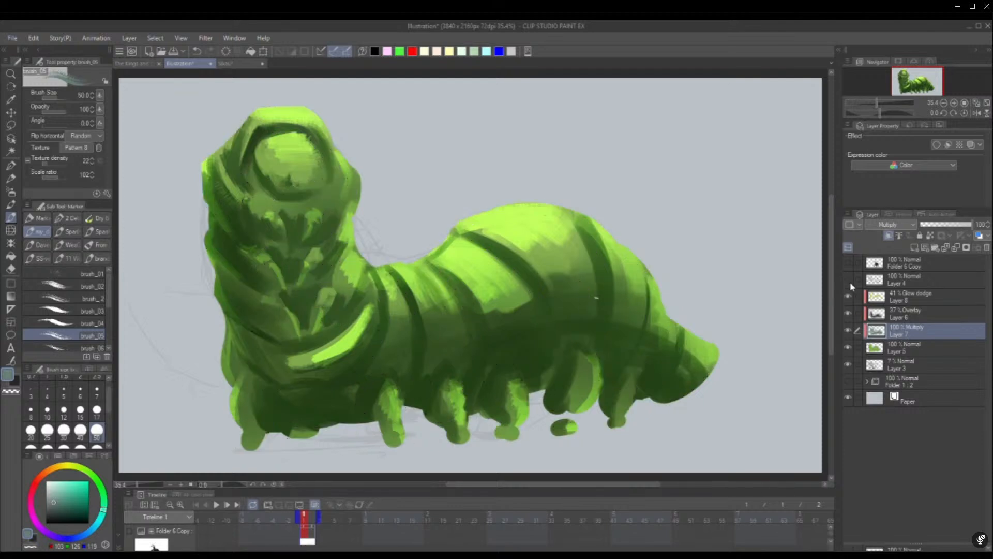
{"action": "left_click", "coordinate": [848, 280]}
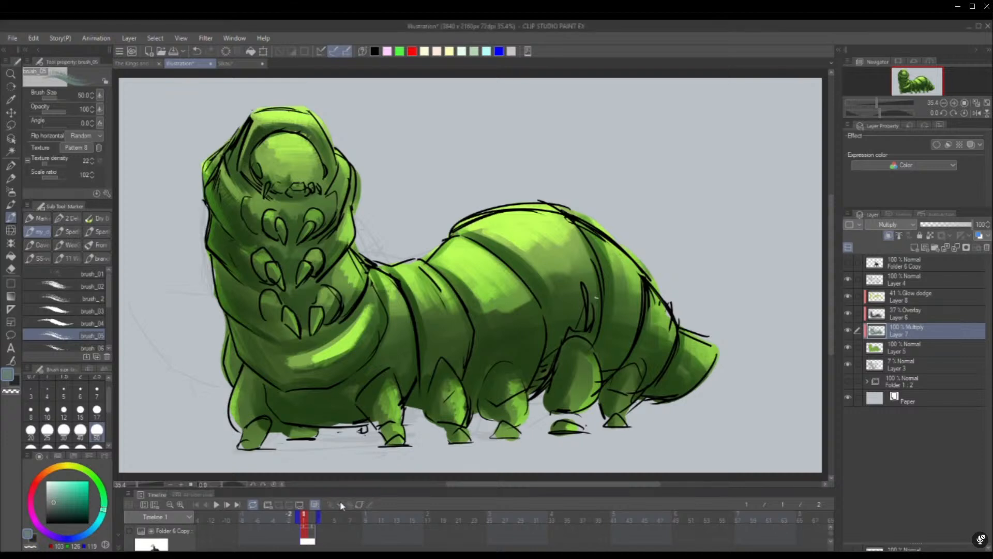
Show Folder 1 : 2 and move its small animated figures into the empty space above the creature's back
{"action": "left_click", "coordinate": [849, 381]}
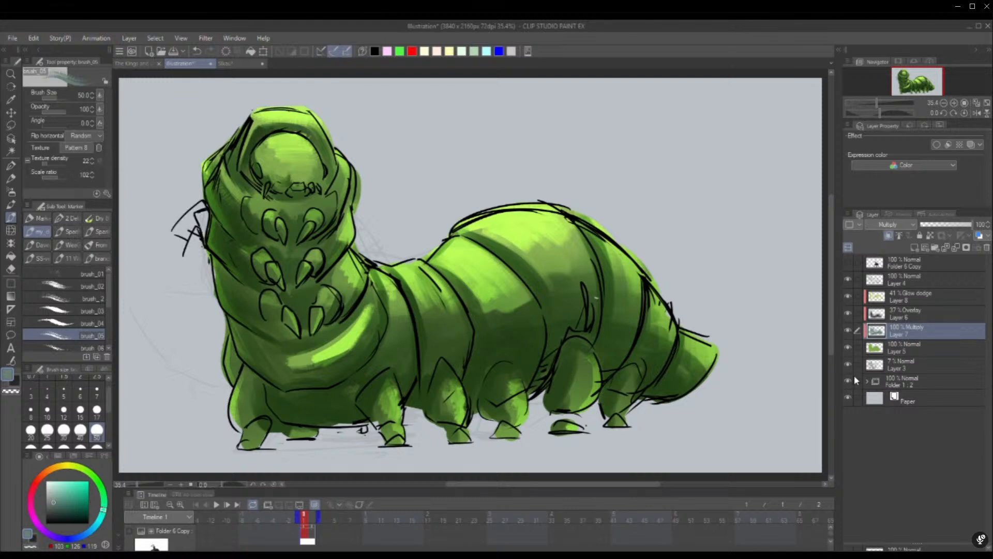
{"action": "left_click", "coordinate": [898, 385]}
{"action": "key", "text": "k"}
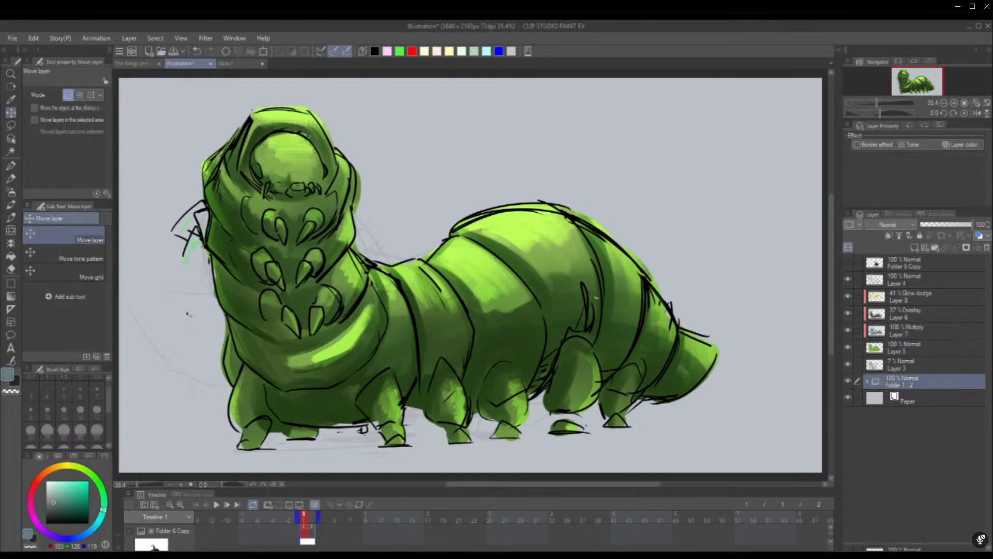
{"action": "mouse_move", "coordinate": [247, 469]}
{"action": "left_mouse_down"}
{"action": "mouse_move", "coordinate": [409, 431]}
{"action": "mouse_move", "coordinate": [418, 406]}
{"action": "mouse_move", "coordinate": [502, 395]}
{"action": "mouse_move", "coordinate": [492, 406]}
{"action": "left_mouse_up"}
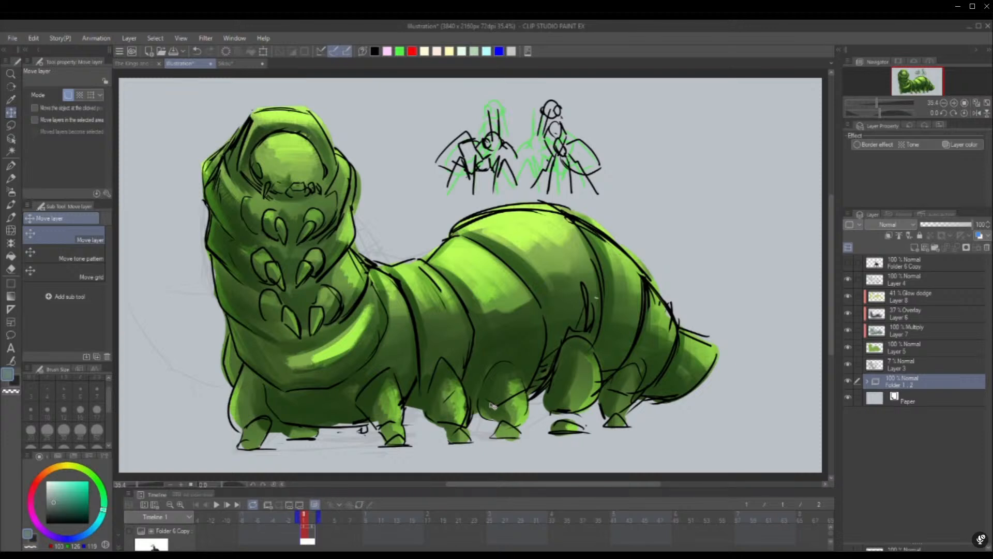
Play back the small figures' animation, stop it, and hide their folder
{"action": "key", "text": "space"}
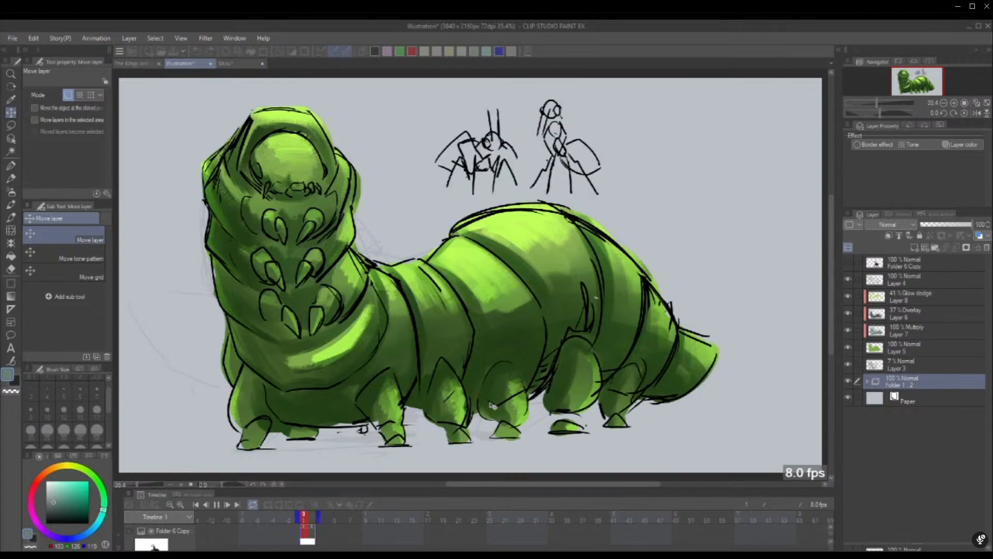
{"action": "key", "text": "space"}
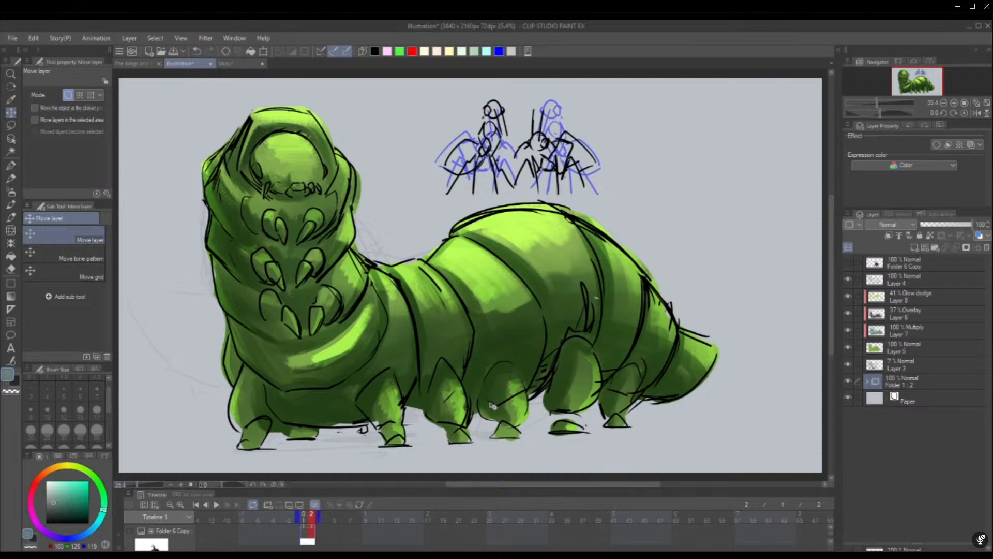
{"action": "left_click", "coordinate": [850, 382]}
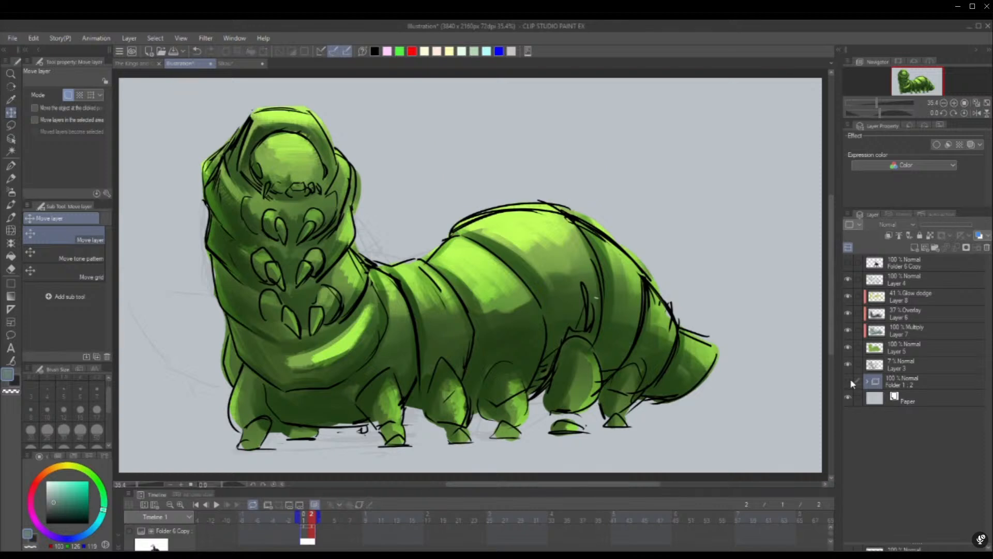
Add a clipped layer above the green base layer and paint a dark grey eye spot on the face with the marker at size 17
{"action": "left_click", "coordinate": [933, 341]}
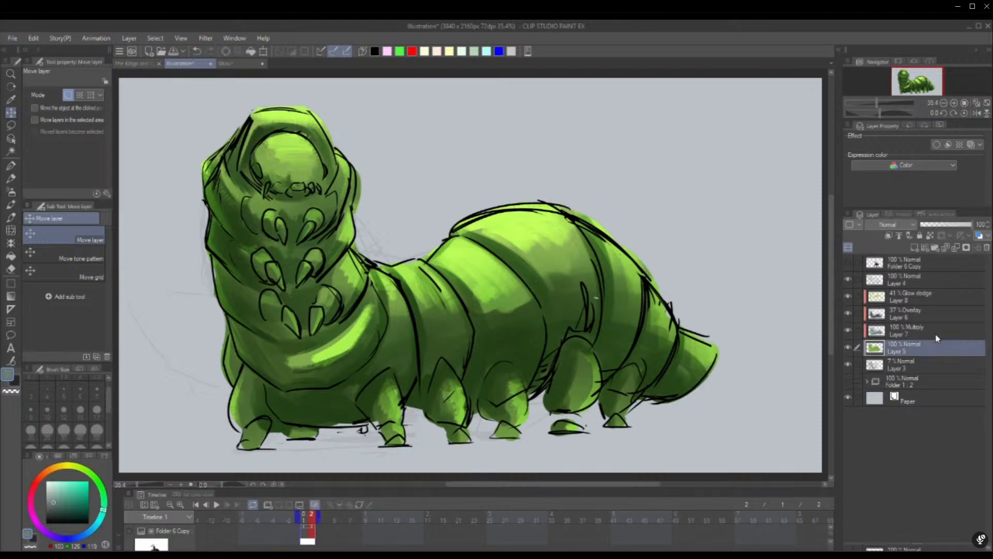
{"action": "left_click", "coordinate": [53, 516]}
{"action": "left_click", "coordinate": [908, 245]}
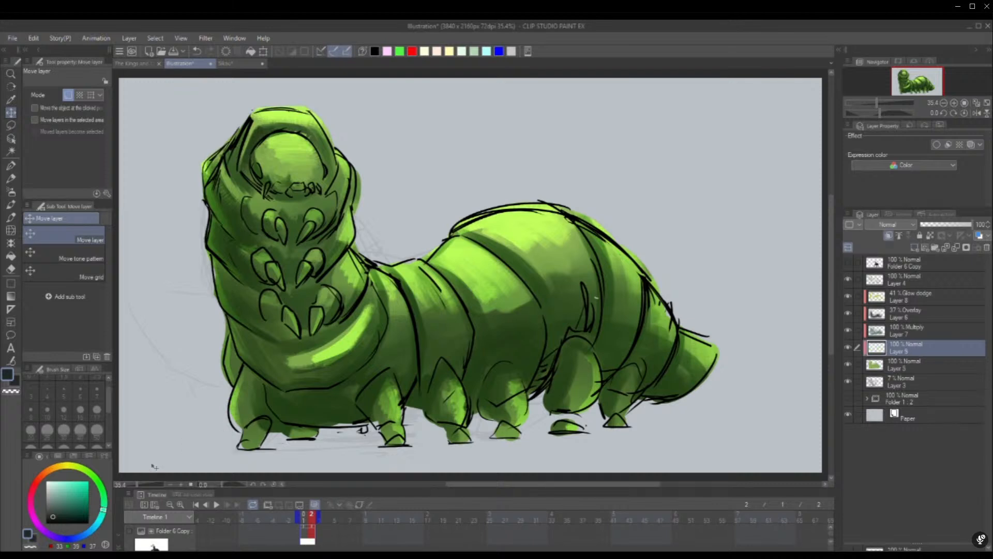
{"action": "left_click", "coordinate": [48, 513]}
{"action": "left_click", "coordinate": [11, 217]}
{"action": "left_click", "coordinate": [97, 411]}
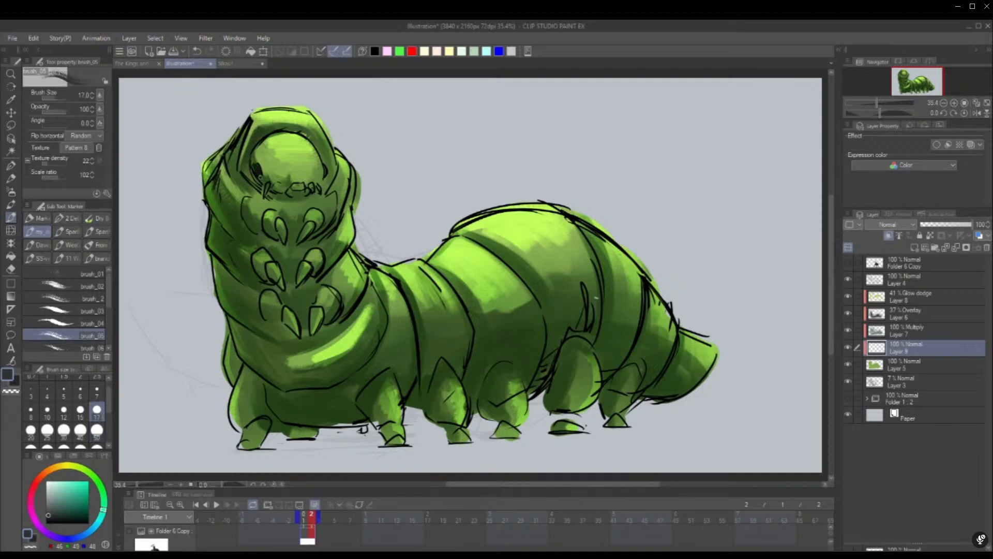
{"action": "left_click_drag", "start_coordinate": [260, 172], "coordinate": [264, 175]}
Choose a dark brown and paint both eye spots and the chest claws with the brush at size 50
{"action": "mouse_move", "coordinate": [61, 469]}
{"action": "left_mouse_down"}
{"action": "mouse_move", "coordinate": [45, 472]}
{"action": "mouse_move", "coordinate": [64, 499]}
{"action": "mouse_move", "coordinate": [54, 510]}
{"action": "left_mouse_up"}
{"action": "left_click", "coordinate": [97, 430]}
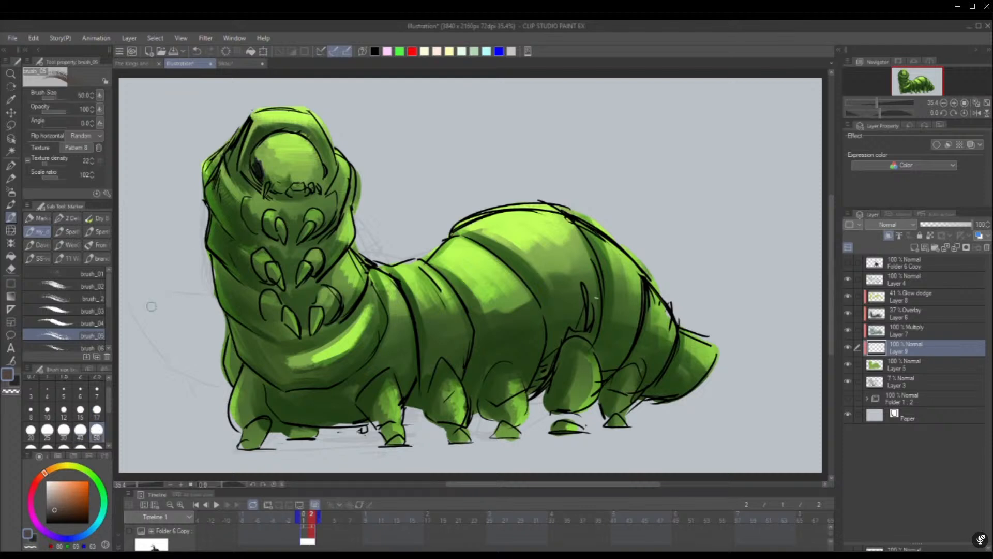
{"action": "mouse_move", "coordinate": [255, 167]}
{"action": "left_mouse_down"}
{"action": "mouse_move", "coordinate": [264, 181]}
{"action": "mouse_move", "coordinate": [261, 157]}
{"action": "mouse_move", "coordinate": [264, 171]}
{"action": "left_mouse_up"}
{"action": "mouse_move", "coordinate": [327, 167]}
{"action": "left_mouse_down"}
{"action": "mouse_move", "coordinate": [322, 175]}
{"action": "mouse_move", "coordinate": [319, 162]}
{"action": "mouse_move", "coordinate": [324, 188]}
{"action": "left_mouse_up"}
{"action": "mouse_move", "coordinate": [308, 235]}
{"action": "left_mouse_down"}
{"action": "mouse_move", "coordinate": [317, 219]}
{"action": "mouse_move", "coordinate": [299, 242]}
{"action": "mouse_move", "coordinate": [315, 216]}
{"action": "mouse_move", "coordinate": [307, 228]}
{"action": "mouse_move", "coordinate": [315, 225]}
{"action": "mouse_move", "coordinate": [272, 234]}
{"action": "mouse_move", "coordinate": [283, 235]}
{"action": "mouse_move", "coordinate": [279, 222]}
{"action": "mouse_move", "coordinate": [286, 239]}
{"action": "mouse_move", "coordinate": [267, 228]}
{"action": "left_mouse_up"}
{"action": "mouse_move", "coordinate": [258, 265]}
{"action": "left_mouse_down"}
{"action": "mouse_move", "coordinate": [280, 287]}
{"action": "mouse_move", "coordinate": [271, 305]}
{"action": "left_mouse_up"}
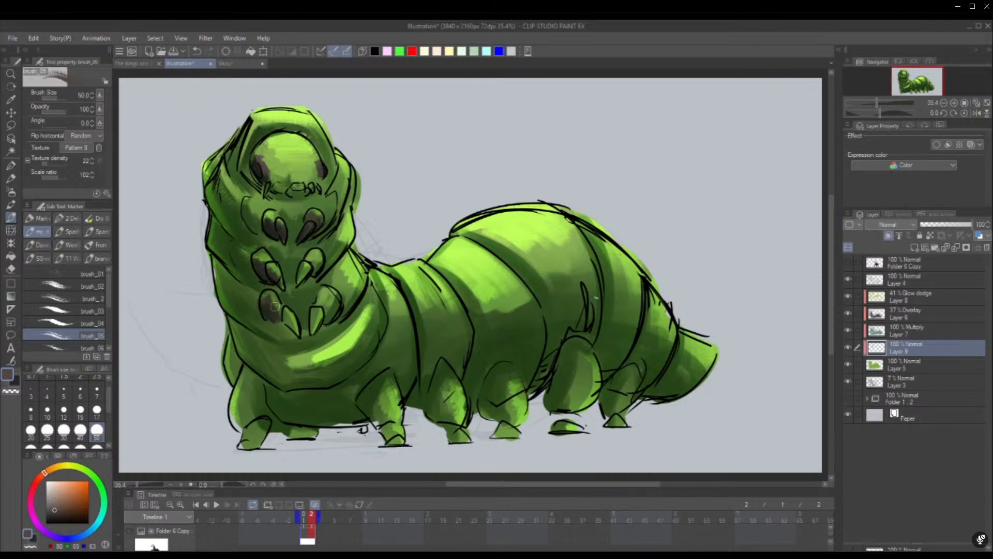
Paint the foot tips, the lower leg patches and the remaining lower chest claw dark brown
{"action": "mouse_move", "coordinate": [240, 448]}
{"action": "left_mouse_down"}
{"action": "mouse_move", "coordinate": [268, 425]}
{"action": "mouse_move", "coordinate": [249, 435]}
{"action": "mouse_move", "coordinate": [232, 422]}
{"action": "mouse_move", "coordinate": [239, 412]}
{"action": "left_mouse_up"}
{"action": "left_click_drag", "start_coordinate": [392, 438], "coordinate": [402, 418]}
{"action": "mouse_move", "coordinate": [474, 396]}
{"action": "left_mouse_down"}
{"action": "mouse_move", "coordinate": [455, 418]}
{"action": "mouse_move", "coordinate": [467, 417]}
{"action": "mouse_move", "coordinate": [454, 422]}
{"action": "mouse_move", "coordinate": [458, 443]}
{"action": "mouse_move", "coordinate": [514, 441]}
{"action": "mouse_move", "coordinate": [525, 416]}
{"action": "mouse_move", "coordinate": [512, 409]}
{"action": "mouse_move", "coordinate": [525, 421]}
{"action": "mouse_move", "coordinate": [586, 408]}
{"action": "mouse_move", "coordinate": [570, 395]}
{"action": "mouse_move", "coordinate": [582, 404]}
{"action": "mouse_move", "coordinate": [565, 430]}
{"action": "mouse_move", "coordinate": [622, 428]}
{"action": "mouse_move", "coordinate": [624, 399]}
{"action": "left_mouse_up"}
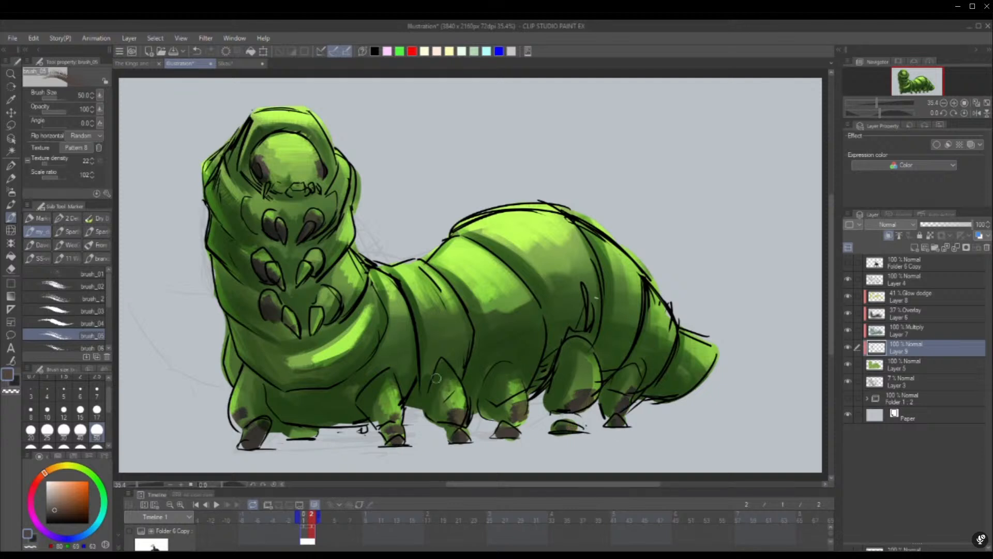
{"action": "mouse_move", "coordinate": [316, 318]}
{"action": "left_mouse_down"}
{"action": "mouse_move", "coordinate": [336, 305]}
{"action": "mouse_move", "coordinate": [327, 300]}
{"action": "left_mouse_up"}
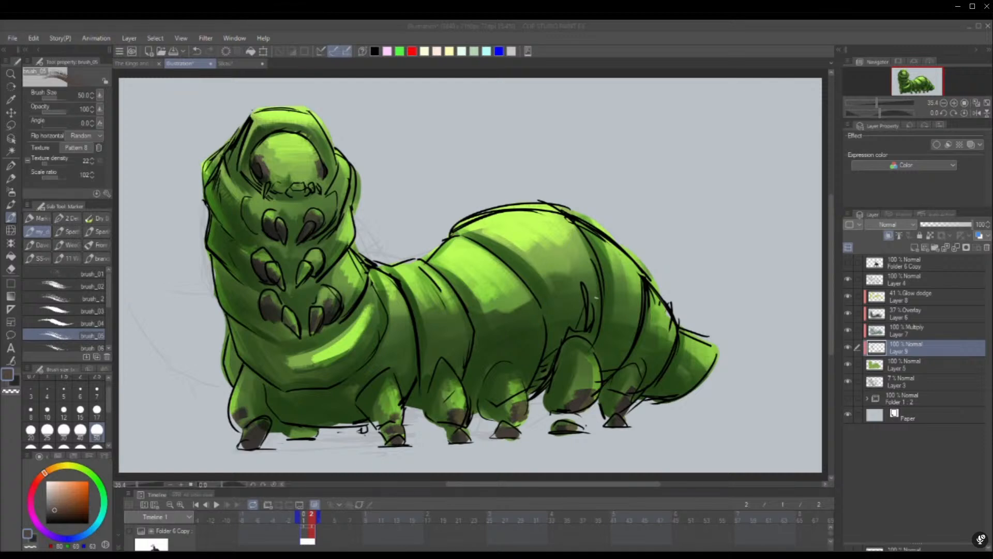
Choose a pale yellow and paint a band around the rim of the head hood
{"action": "left_click", "coordinate": [258, 549]}
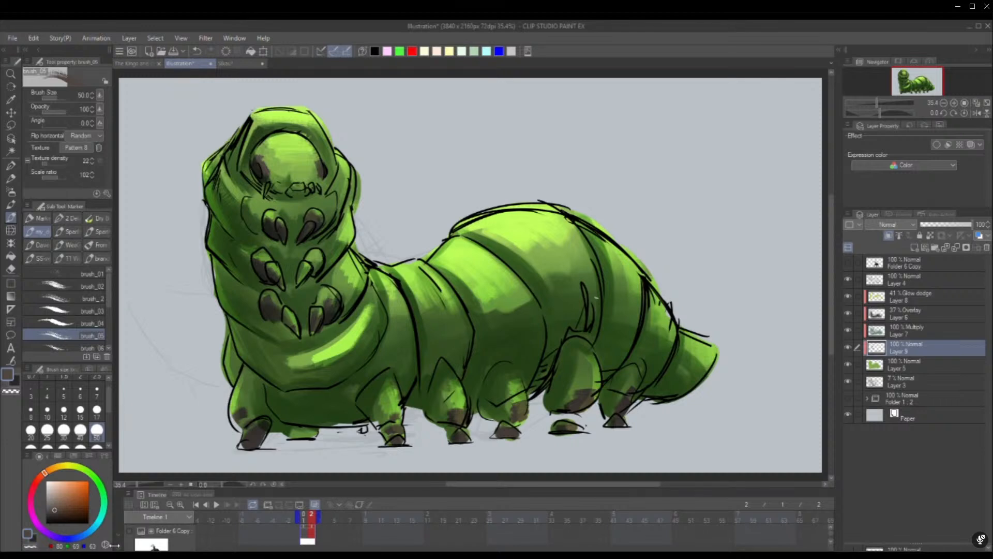
{"action": "left_click", "coordinate": [61, 468]}
{"action": "left_click", "coordinate": [64, 484]}
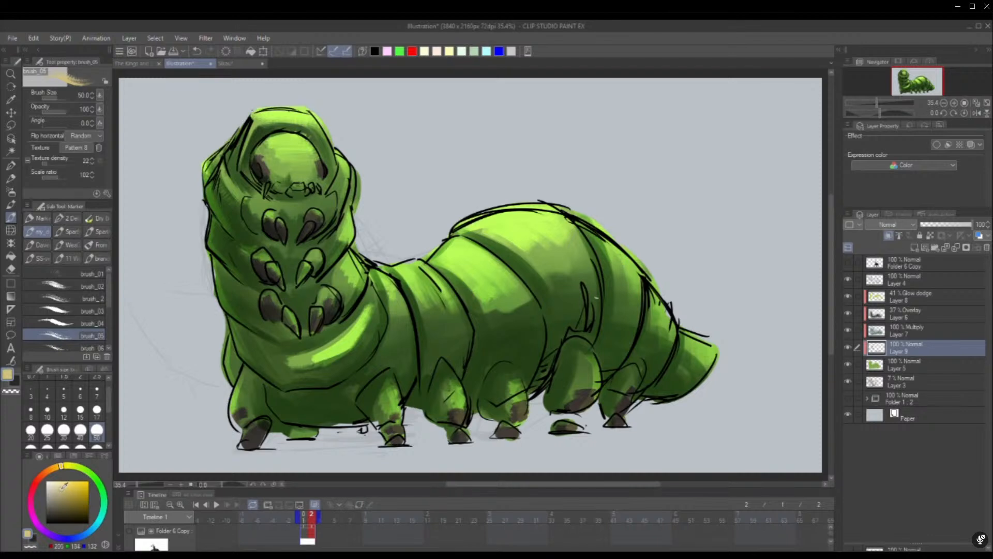
{"action": "left_click", "coordinate": [68, 487]}
{"action": "left_click_drag", "start_coordinate": [270, 133], "coordinate": [272, 138]}
{"action": "mouse_move", "coordinate": [269, 121]}
{"action": "left_mouse_down"}
{"action": "mouse_move", "coordinate": [295, 120]}
{"action": "mouse_move", "coordinate": [315, 140]}
{"action": "mouse_move", "coordinate": [307, 128]}
{"action": "mouse_move", "coordinate": [324, 168]}
{"action": "mouse_move", "coordinate": [321, 138]}
{"action": "mouse_move", "coordinate": [329, 193]}
{"action": "left_mouse_up"}
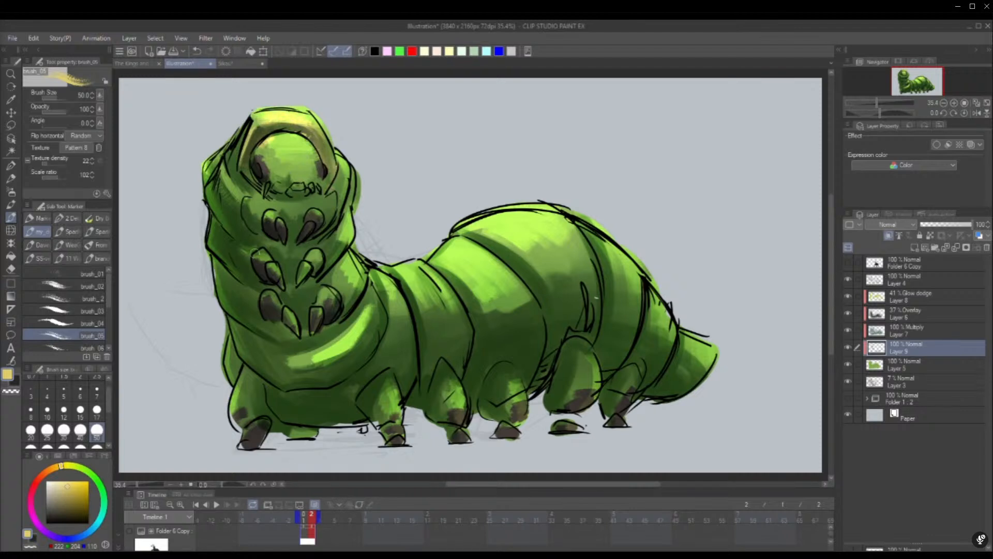
Choose a muted blue-teal and tint the front leg with the Soft airbrush at size 40
{"action": "left_click", "coordinate": [97, 523]}
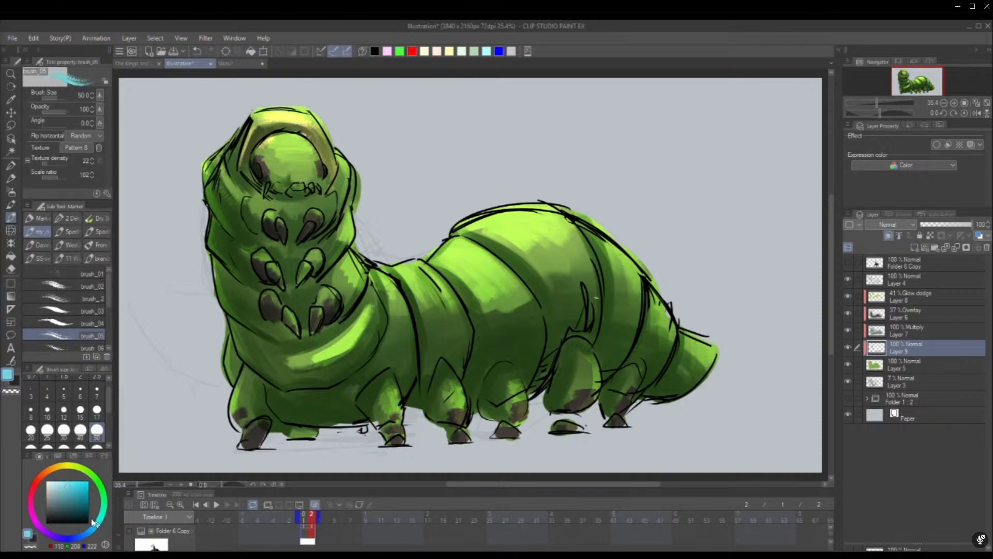
{"action": "left_click", "coordinate": [70, 498]}
{"action": "left_click", "coordinate": [68, 498]}
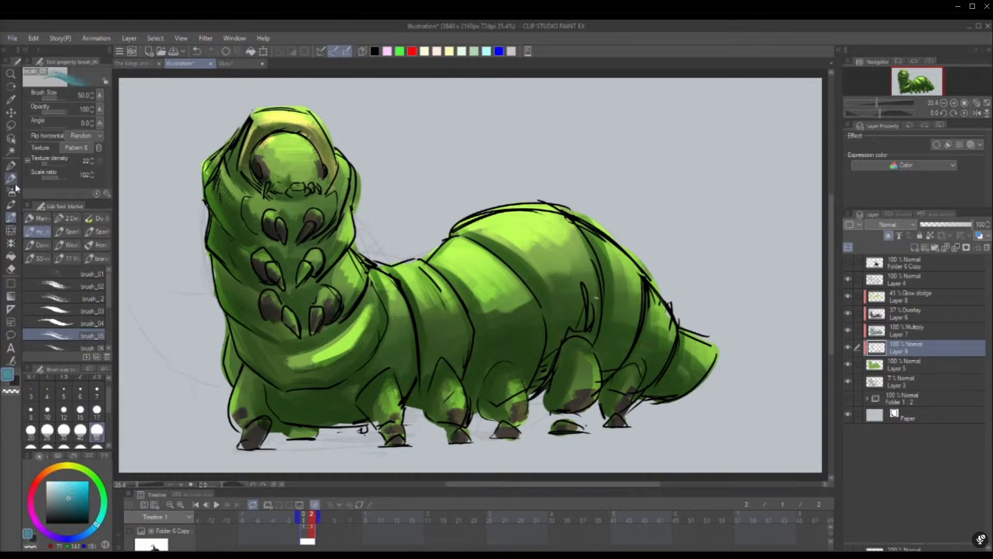
{"action": "left_click", "coordinate": [11, 191]}
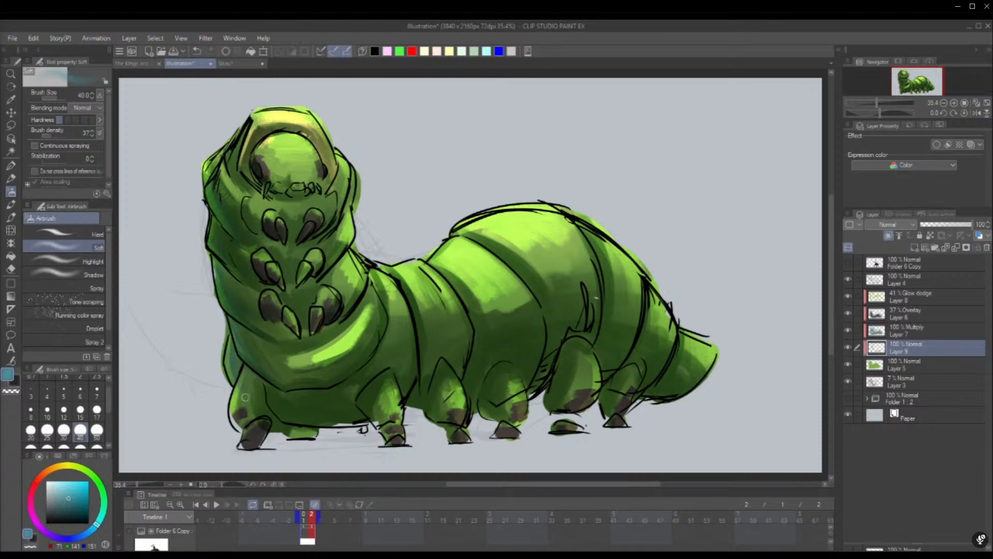
{"action": "left_click_drag", "start_coordinate": [242, 384], "coordinate": [234, 403]}
Airbrush the blue-teal along the lower neck fold at size 50, and across the chest, belly and legs at size 120
{"action": "left_click", "coordinate": [96, 430]}
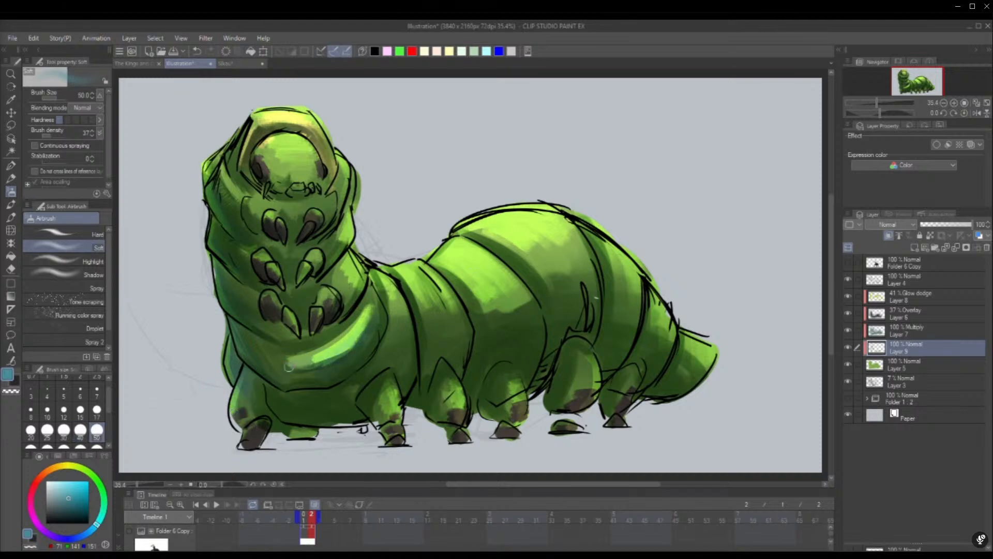
{"action": "left_click", "coordinate": [97, 446]}
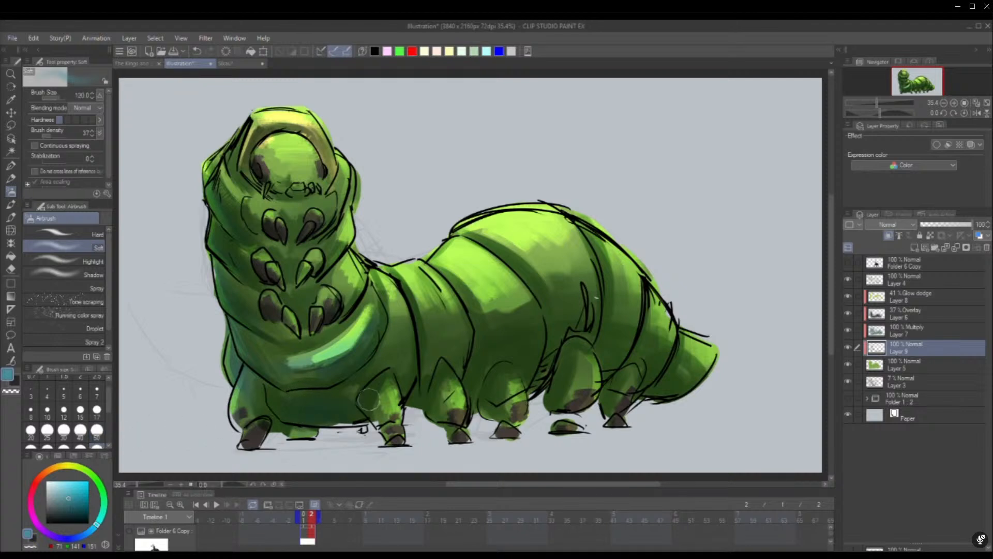
{"action": "mouse_move", "coordinate": [369, 400]}
{"action": "left_mouse_down"}
{"action": "mouse_move", "coordinate": [416, 376]}
{"action": "mouse_move", "coordinate": [401, 372]}
{"action": "mouse_move", "coordinate": [410, 330]}
{"action": "mouse_move", "coordinate": [464, 375]}
{"action": "mouse_move", "coordinate": [507, 320]}
{"action": "mouse_move", "coordinate": [482, 363]}
{"action": "mouse_move", "coordinate": [503, 357]}
{"action": "mouse_move", "coordinate": [535, 382]}
{"action": "mouse_move", "coordinate": [541, 306]}
{"action": "mouse_move", "coordinate": [566, 337]}
{"action": "mouse_move", "coordinate": [556, 290]}
{"action": "mouse_move", "coordinate": [590, 328]}
{"action": "left_mouse_up"}
Temporarily hide the line art and shading layers to sample the flat yellow of the head hood
{"action": "left_click_drag", "start_coordinate": [848, 279], "coordinate": [848, 330]}
{"action": "left_click", "coordinate": [317, 143], "text": "alt"}
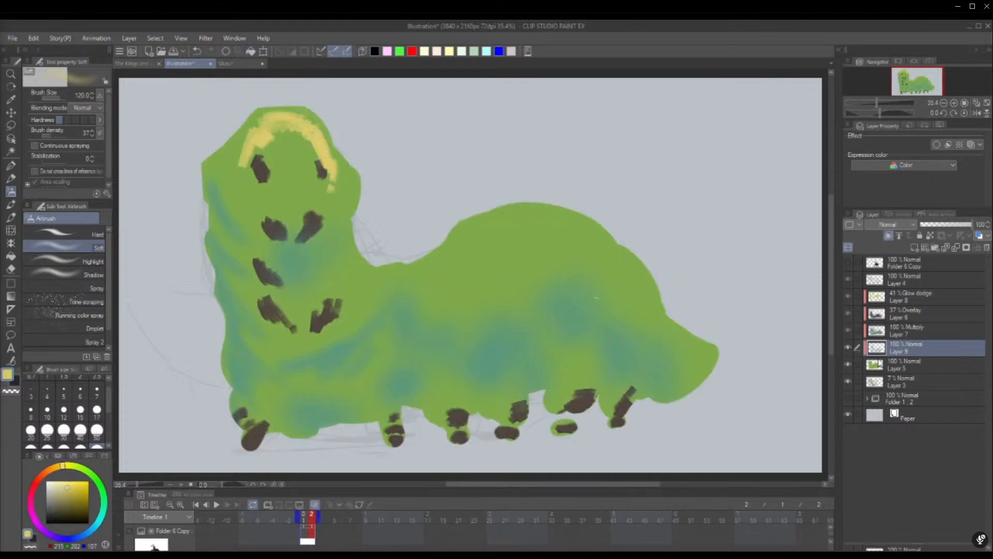
{"action": "left_click_drag", "start_coordinate": [849, 280], "coordinate": [848, 330]}
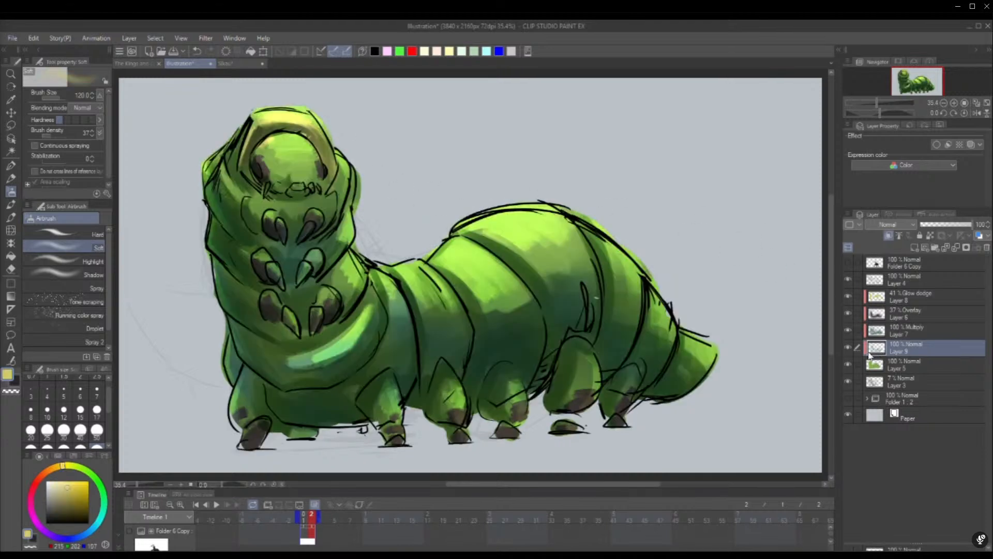
Airbrush soft yellow around the dark claws on the chest with the Soft airbrush at sizes 17 and 50
{"action": "left_click", "coordinate": [97, 411]}
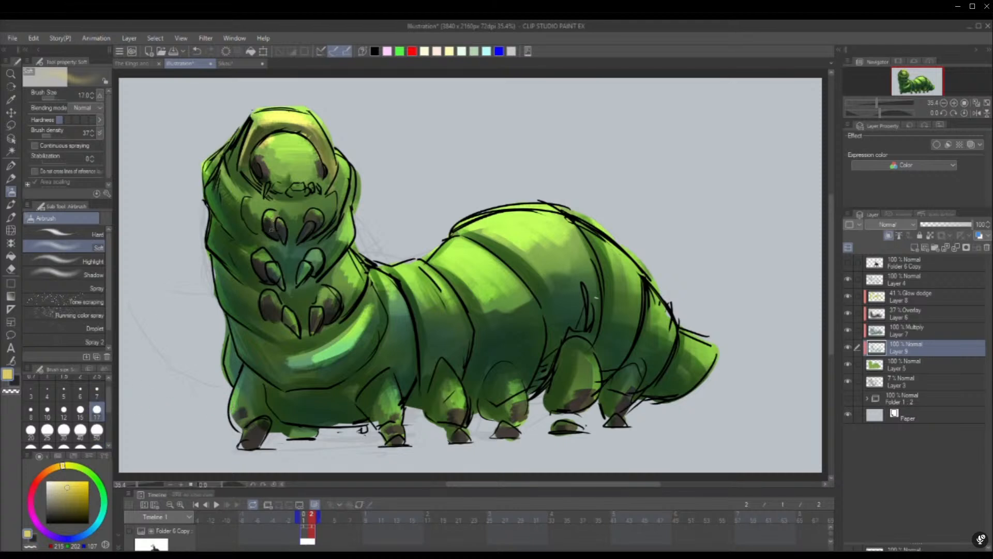
{"action": "left_click_drag", "start_coordinate": [264, 229], "coordinate": [267, 213]}
{"action": "left_click_drag", "start_coordinate": [255, 274], "coordinate": [258, 257]}
{"action": "left_click_drag", "start_coordinate": [322, 262], "coordinate": [322, 212]}
{"action": "key", "text": "ctrl+z"}
{"action": "key", "text": "ctrl+z"}
{"action": "key", "text": "ctrl+z"}
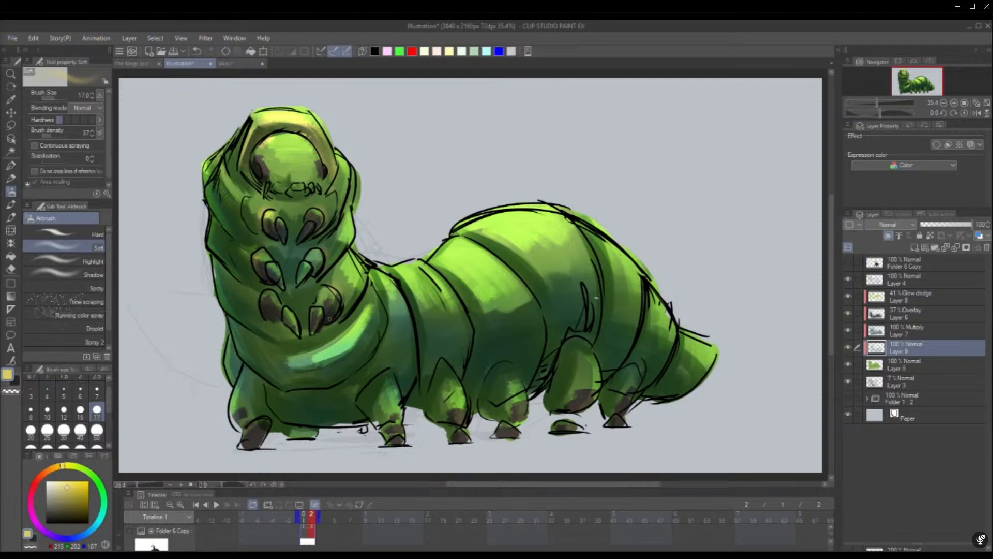
{"action": "left_click", "coordinate": [97, 430]}
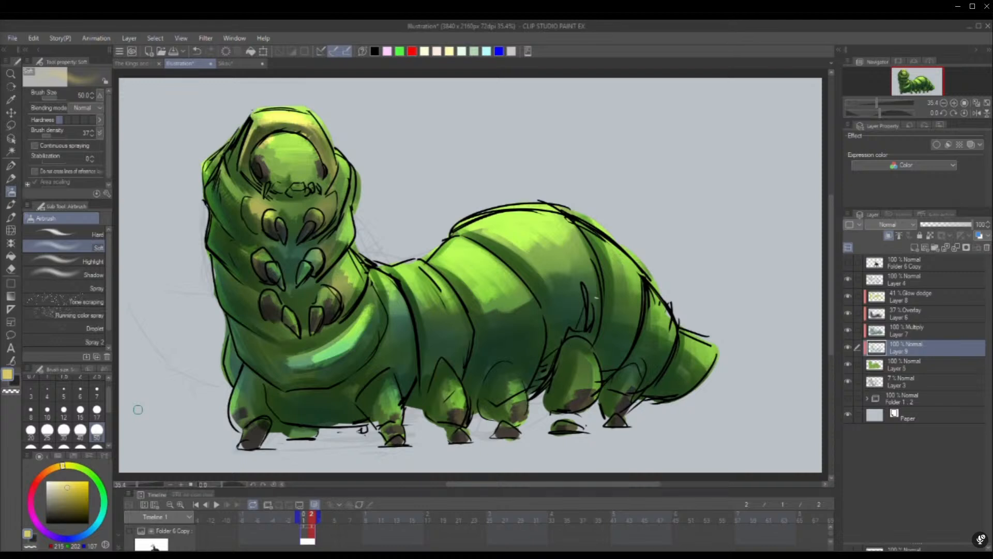
Sample the dark brown on the head and block in the face opening with the brush_05 marker at size 50
{"action": "left_click", "coordinate": [75, 510]}
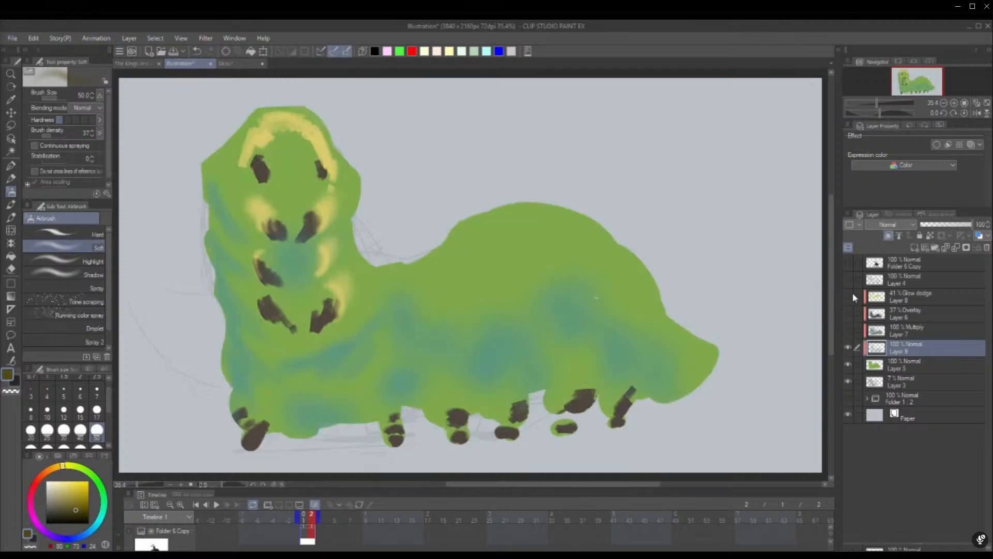
{"action": "left_click", "coordinate": [260, 165], "text": "alt"}
{"action": "left_click_drag", "start_coordinate": [260, 165], "coordinate": [274, 155]}
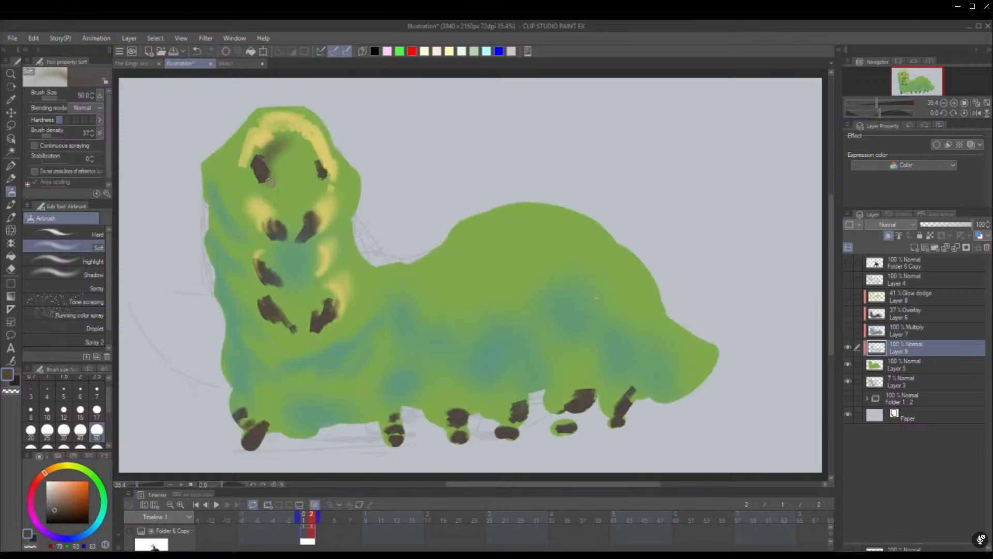
{"action": "left_click", "coordinate": [10, 217]}
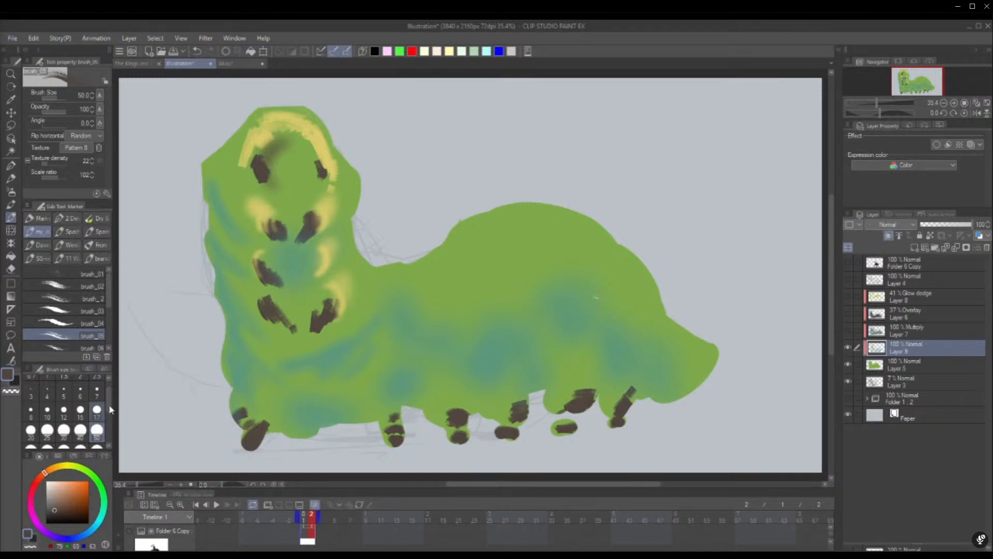
{"action": "left_click_drag", "start_coordinate": [262, 176], "coordinate": [276, 190]}
{"action": "mouse_move", "coordinate": [269, 155]}
{"action": "left_mouse_down"}
{"action": "mouse_move", "coordinate": [289, 145]}
{"action": "mouse_move", "coordinate": [299, 173]}
{"action": "mouse_move", "coordinate": [299, 141]}
{"action": "mouse_move", "coordinate": [309, 156]}
{"action": "mouse_move", "coordinate": [306, 193]}
{"action": "mouse_move", "coordinate": [272, 152]}
{"action": "mouse_move", "coordinate": [257, 160]}
{"action": "mouse_move", "coordinate": [294, 143]}
{"action": "mouse_move", "coordinate": [295, 197]}
{"action": "left_mouse_up"}
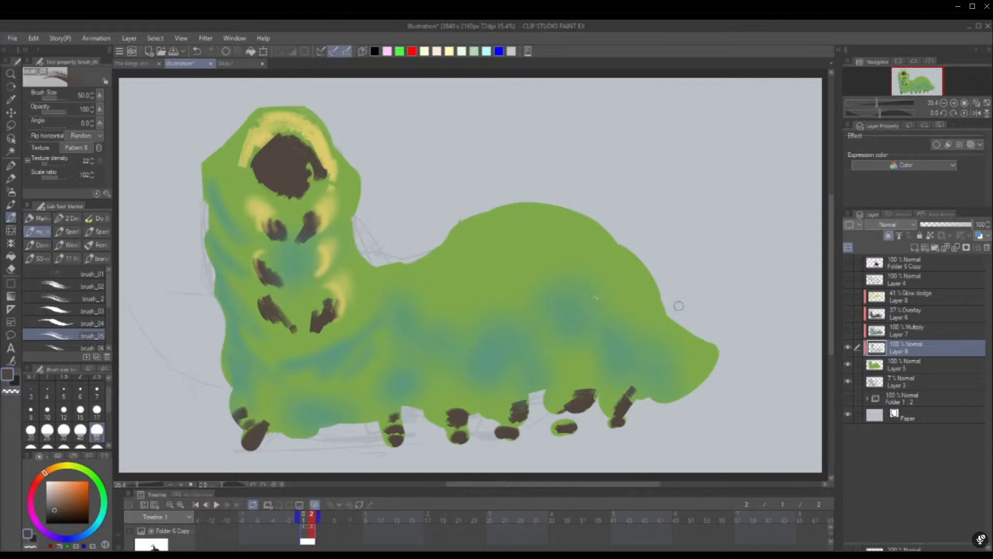
Show the shading, highlight and line art layers again and cover the remaining green gaps in the face with dark brown
{"action": "left_click", "coordinate": [848, 330]}
{"action": "left_click", "coordinate": [848, 313]}
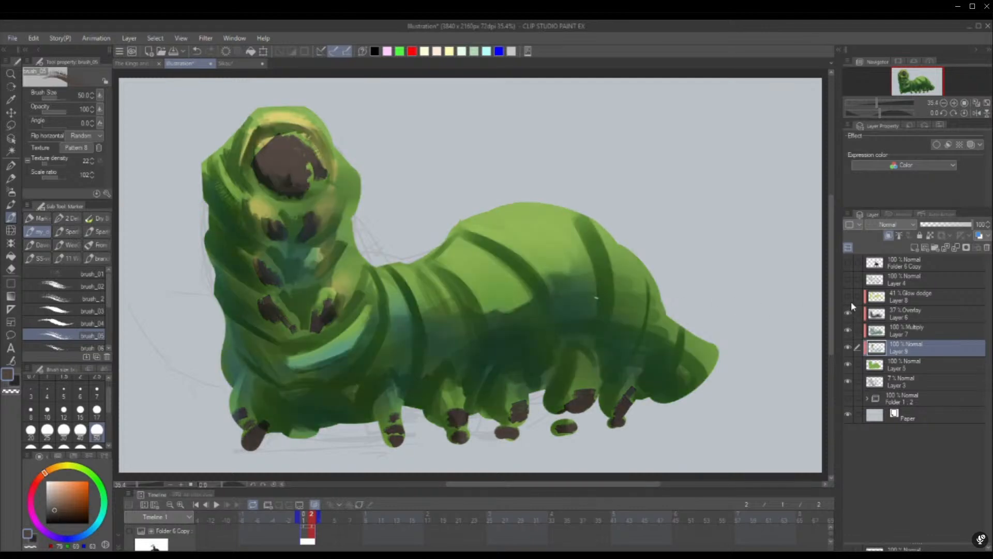
{"action": "left_click", "coordinate": [848, 295]}
{"action": "left_click", "coordinate": [847, 278]}
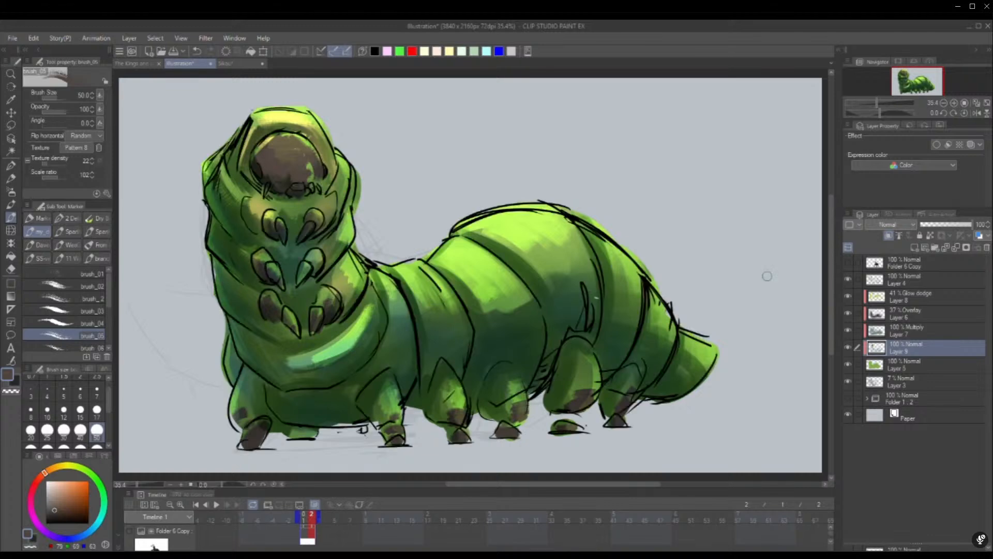
{"action": "mouse_move", "coordinate": [310, 164]}
{"action": "left_mouse_down"}
{"action": "mouse_move", "coordinate": [305, 186]}
{"action": "mouse_move", "coordinate": [316, 183]}
{"action": "left_mouse_up"}
{"action": "left_click_drag", "start_coordinate": [255, 161], "coordinate": [272, 139]}
{"action": "mouse_move", "coordinate": [306, 147]}
{"action": "left_mouse_down"}
{"action": "mouse_move", "coordinate": [258, 151]}
{"action": "mouse_move", "coordinate": [258, 167]}
{"action": "mouse_move", "coordinate": [316, 164]}
{"action": "mouse_move", "coordinate": [285, 137]}
{"action": "mouse_move", "coordinate": [316, 174]}
{"action": "mouse_move", "coordinate": [297, 136]}
{"action": "mouse_move", "coordinate": [311, 175]}
{"action": "left_mouse_up"}
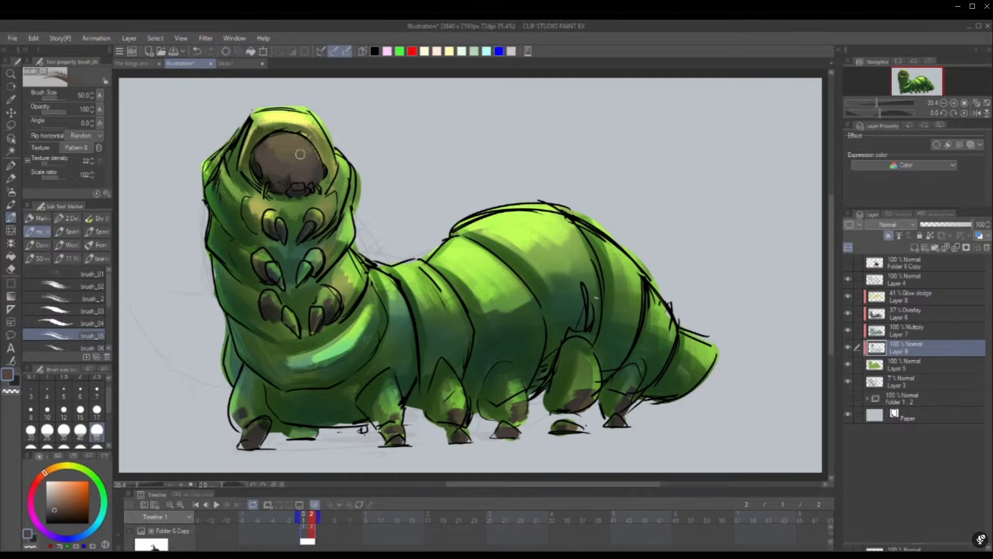
Fill the small mandibles below the face with dark brown using the G-pen at size 17, and set its size to 15
{"action": "key", "text": "p"}
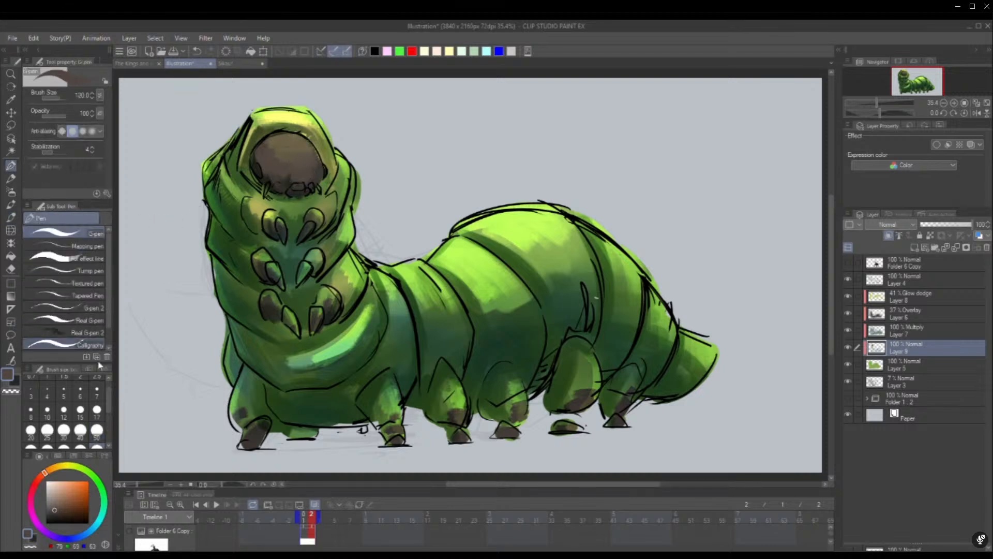
{"action": "left_click", "coordinate": [96, 390]}
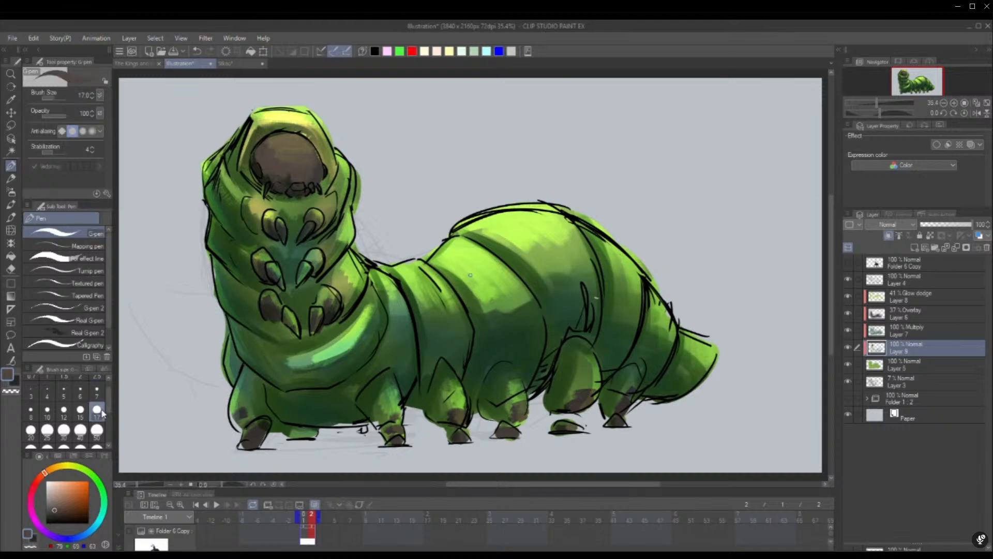
{"action": "left_click", "coordinate": [81, 411]}
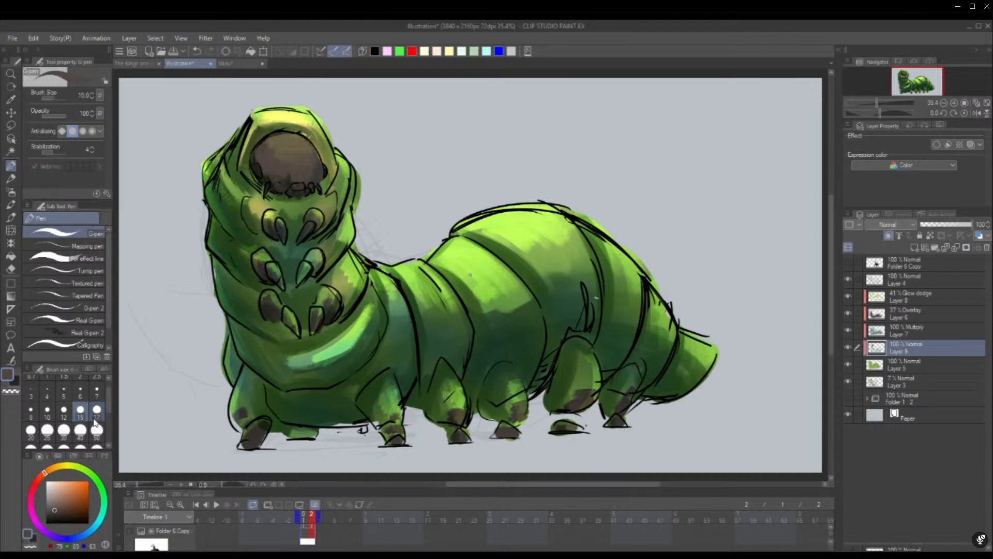
Toggle the Glow dodge, Overlay, Multiply and colour detail layers to compare how each one affects the creature
{"action": "left_click", "coordinate": [849, 297]}
{"action": "left_click", "coordinate": [853, 330]}
{"action": "left_click", "coordinate": [849, 331]}
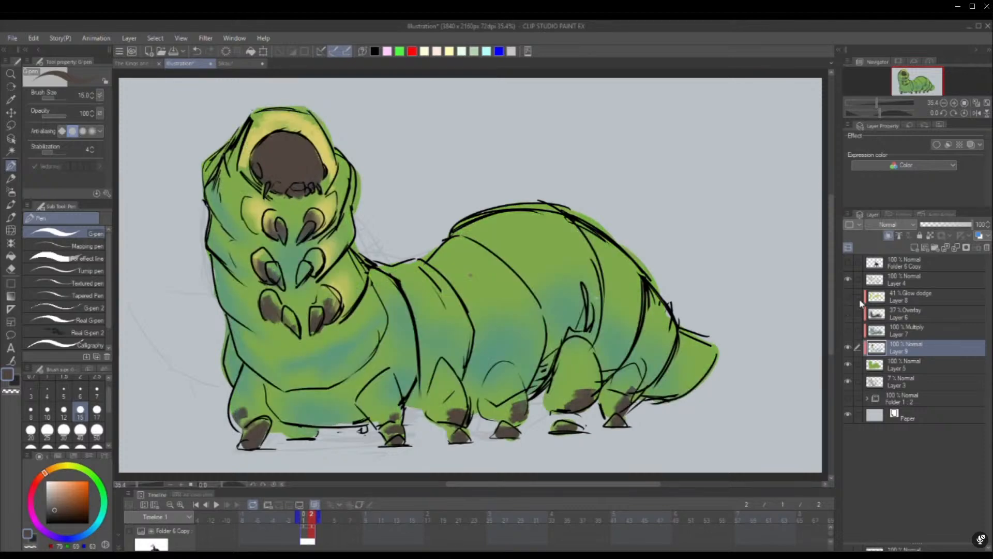
{"action": "left_click", "coordinate": [849, 331]}
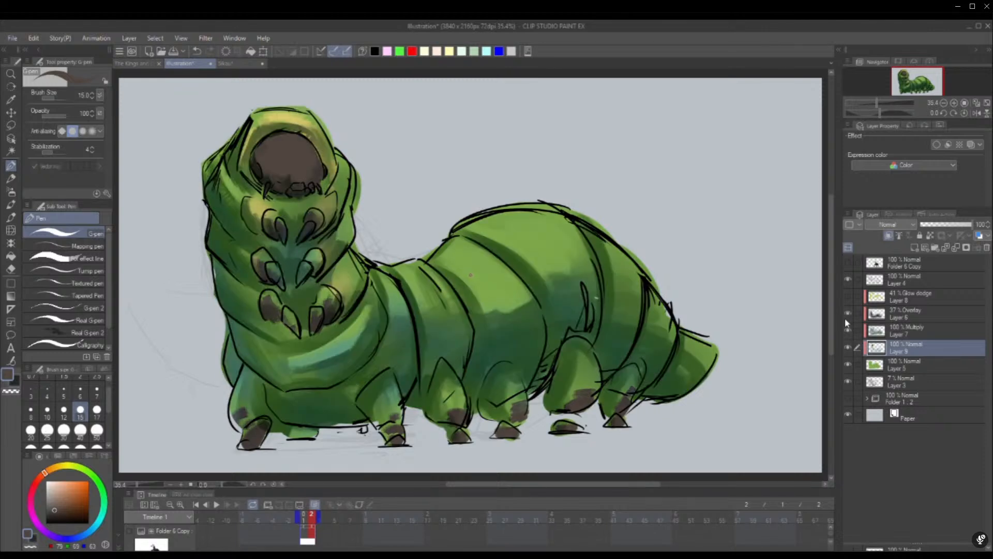
{"action": "left_click", "coordinate": [848, 295]}
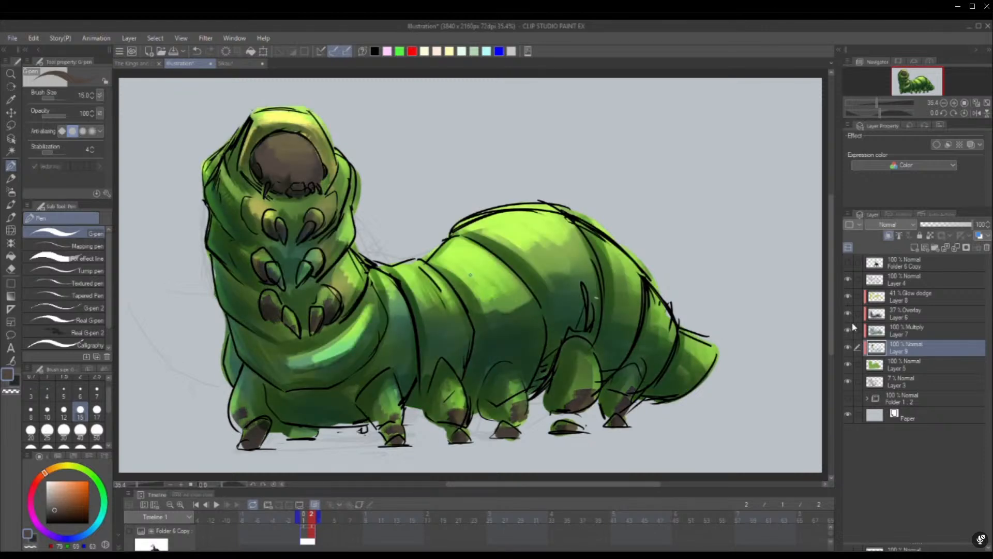
{"action": "left_click_drag", "start_coordinate": [848, 296], "coordinate": [848, 342]}
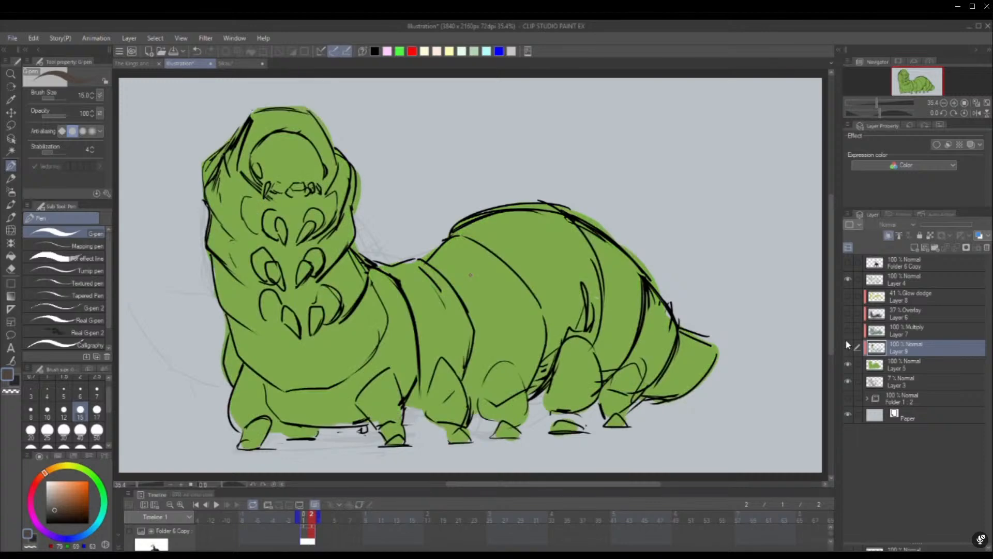
{"action": "left_click", "coordinate": [848, 330]}
{"action": "left_click", "coordinate": [848, 313]}
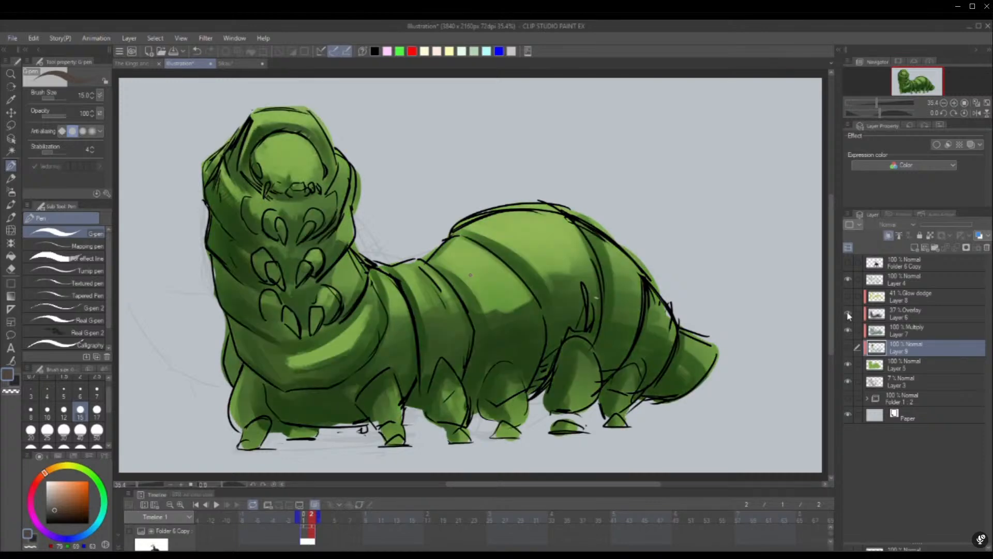
{"action": "left_click", "coordinate": [847, 313]}
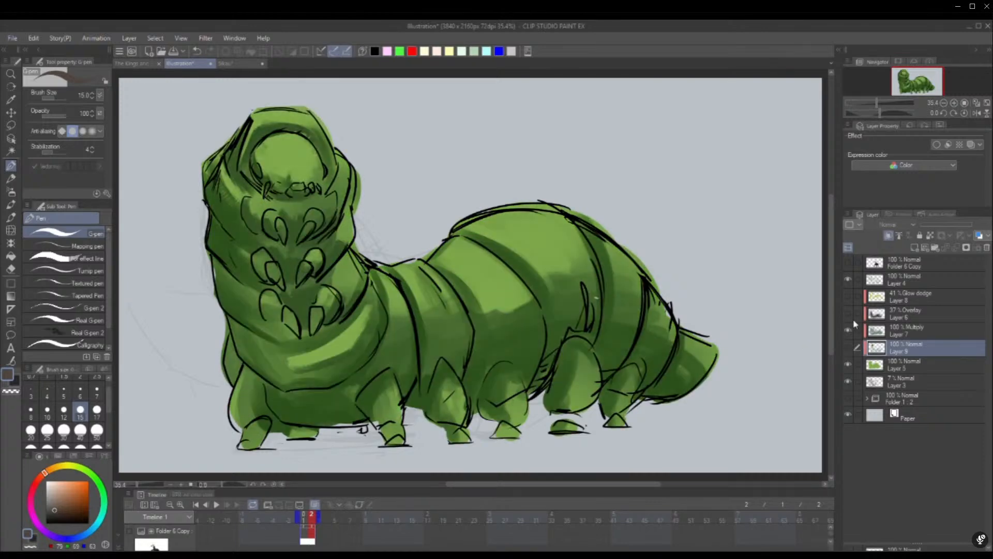
{"action": "left_click", "coordinate": [848, 313]}
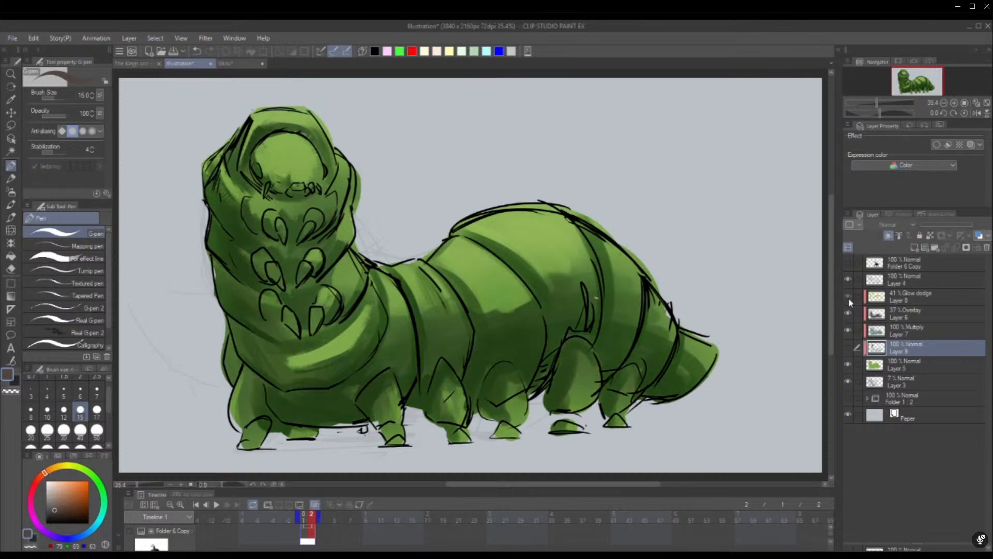
{"action": "left_click", "coordinate": [849, 297]}
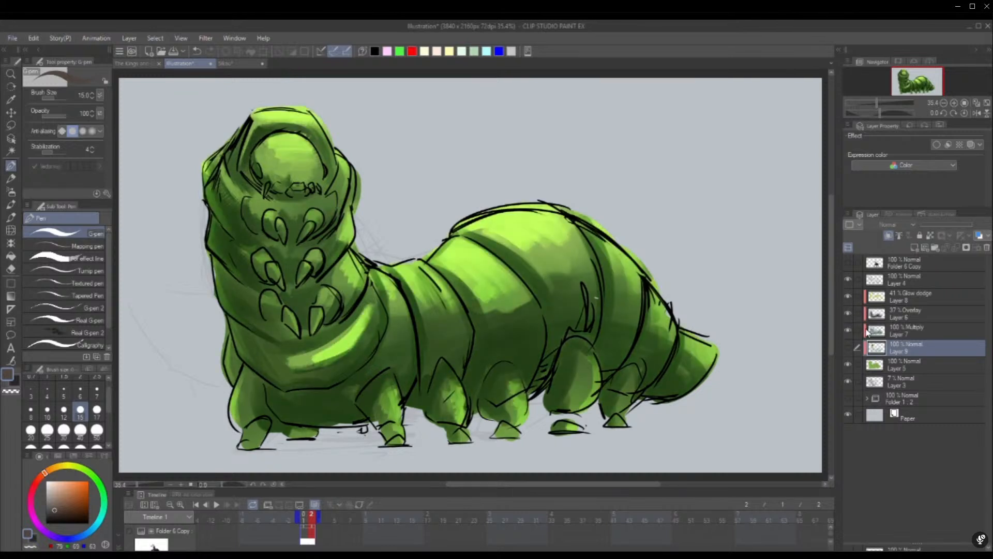
{"action": "left_click_drag", "start_coordinate": [840, 324], "coordinate": [852, 329]}
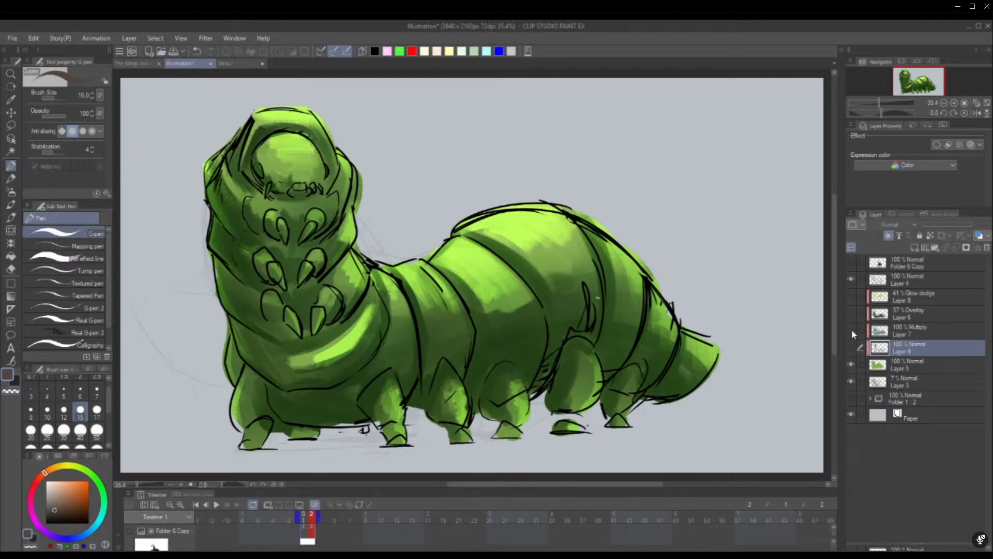
{"action": "left_click_drag", "start_coordinate": [856, 294], "coordinate": [852, 330]}
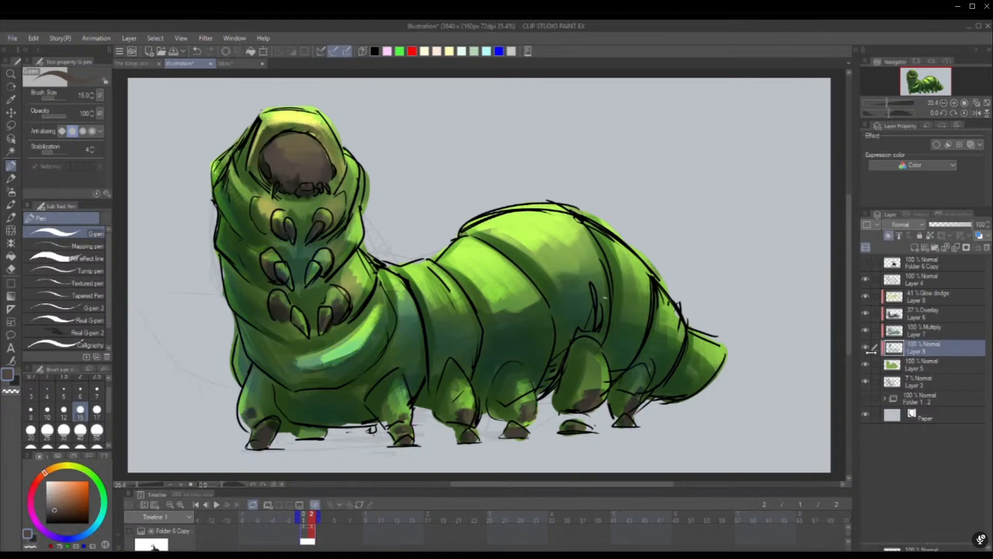
Hide the animation timeline and enlarge the canvas area around the creature
{"action": "left_click_drag", "start_coordinate": [871, 352], "coordinate": [859, 347]}
{"action": "left_click", "coordinate": [119, 547]}
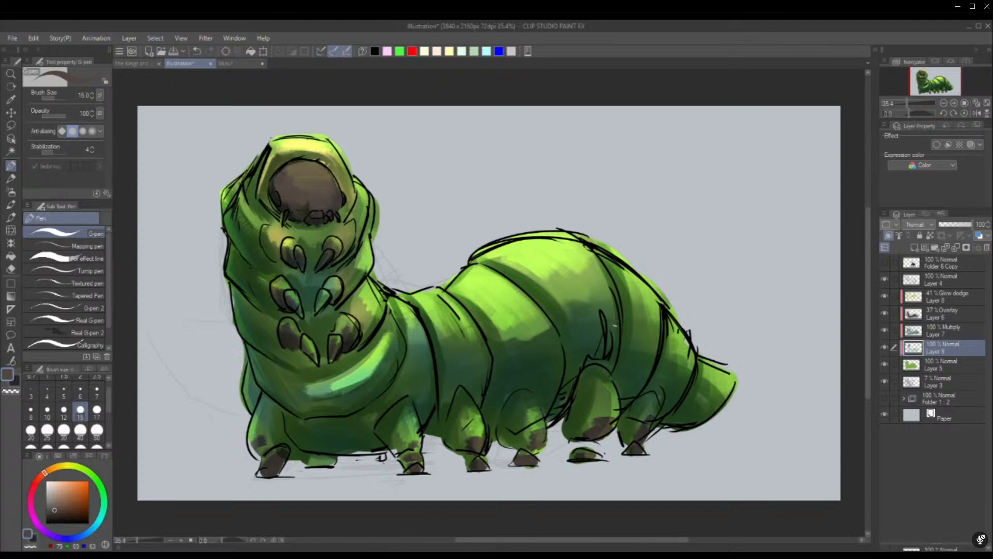
{"action": "scroll", "coordinate": [489, 302], "scroll_direction": "up", "scroll_amount": 1}
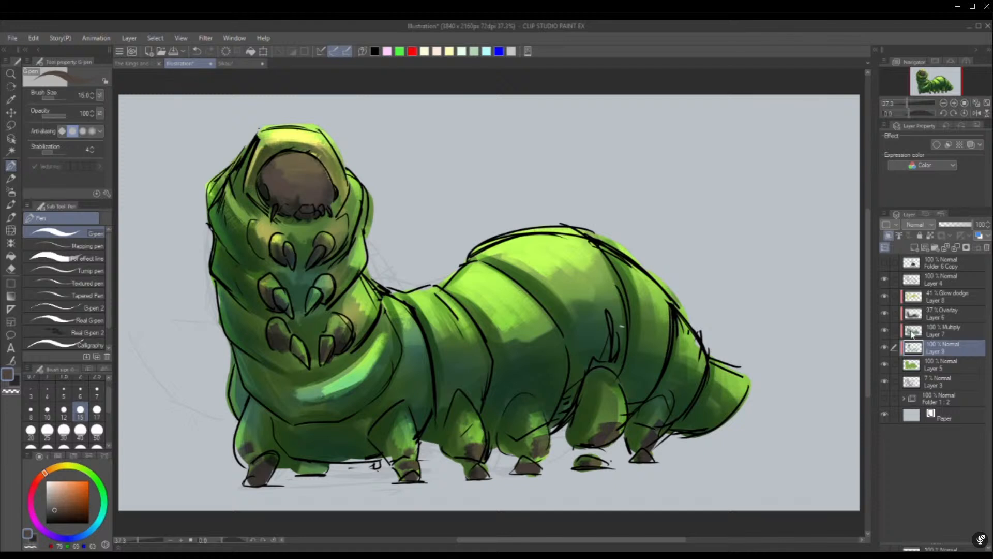
Check the flat colours without line art and shading, set the G-pen size to 17, and show the layers again
{"action": "left_click_drag", "start_coordinate": [887, 315], "coordinate": [887, 280]}
{"action": "left_click", "coordinate": [886, 346]}
{"action": "left_click", "coordinate": [886, 345]}
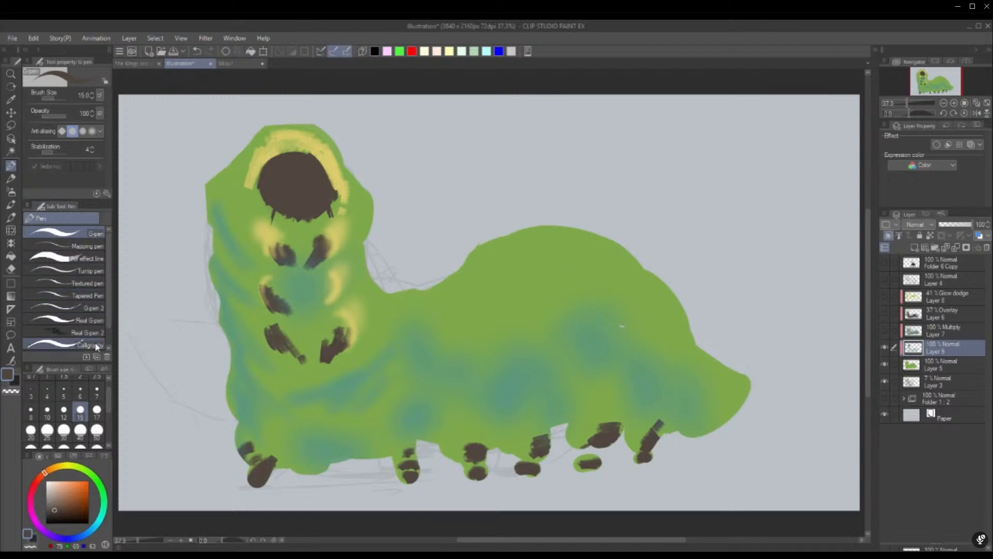
{"action": "left_click", "coordinate": [96, 411]}
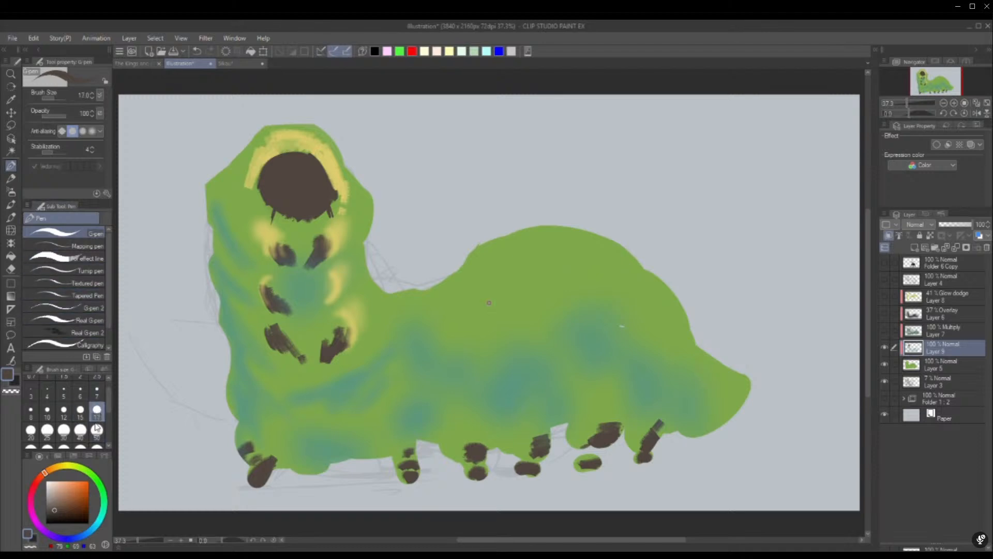
{"action": "left_click", "coordinate": [886, 330]}
{"action": "left_click", "coordinate": [886, 312]}
{"action": "left_click", "coordinate": [886, 295]}
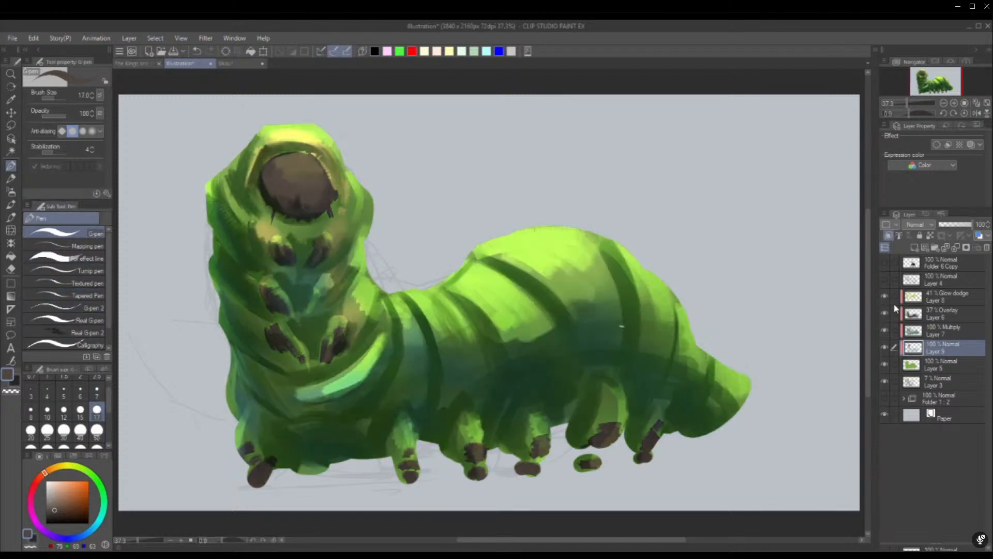
{"action": "left_click", "coordinate": [886, 280]}
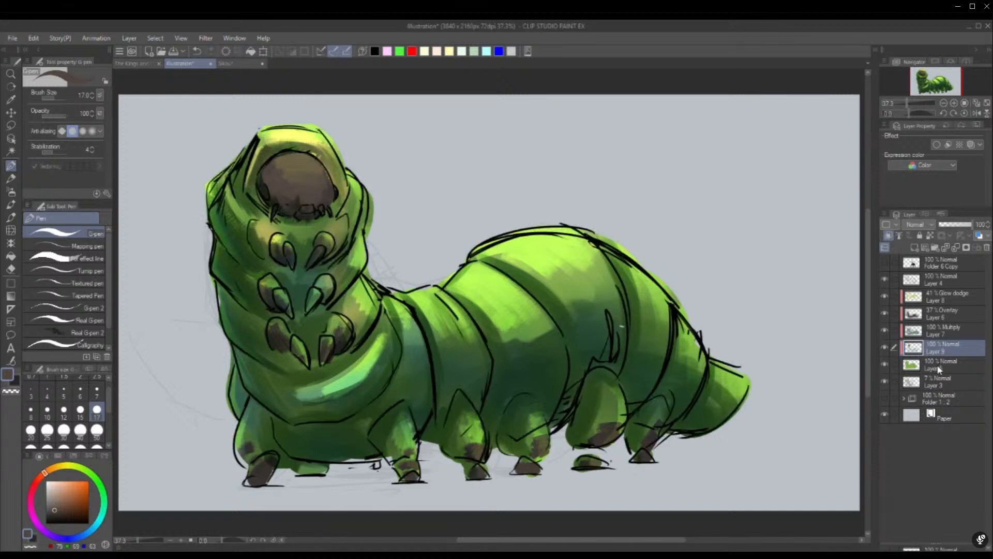
Fill the three pairs of claws on the neck and chest with dark brown using the G-pen at size 17
{"action": "key", "text": "ctrl+alt+g"}
{"action": "mouse_move", "coordinate": [322, 345]}
{"action": "left_mouse_down"}
{"action": "mouse_move", "coordinate": [331, 321]}
{"action": "mouse_move", "coordinate": [334, 331]}
{"action": "mouse_move", "coordinate": [341, 318]}
{"action": "mouse_move", "coordinate": [345, 341]}
{"action": "mouse_move", "coordinate": [352, 331]}
{"action": "left_mouse_up"}
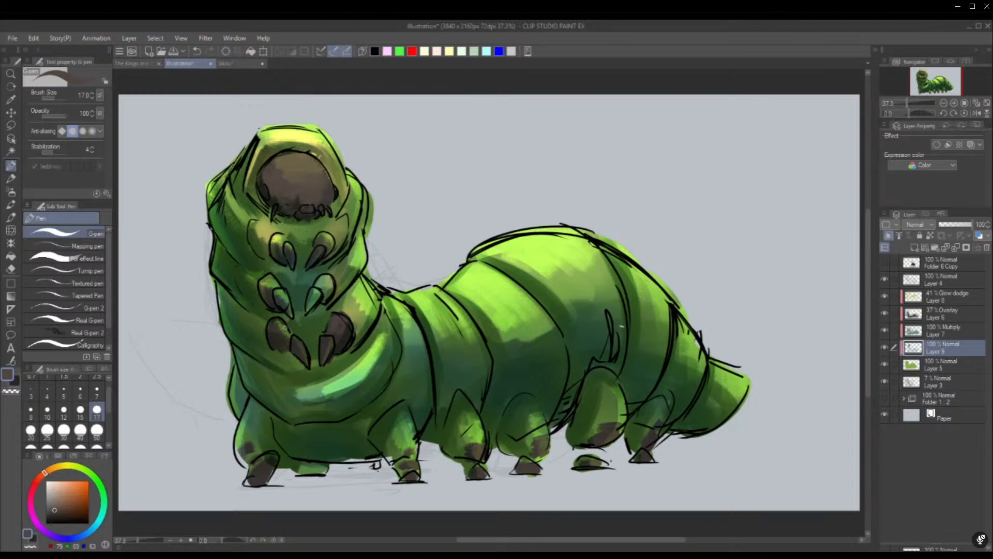
{"action": "left_click_drag", "start_coordinate": [284, 327], "coordinate": [285, 347]}
{"action": "mouse_move", "coordinate": [332, 291]}
{"action": "left_mouse_down"}
{"action": "mouse_move", "coordinate": [309, 304]}
{"action": "mouse_move", "coordinate": [330, 278]}
{"action": "left_mouse_up"}
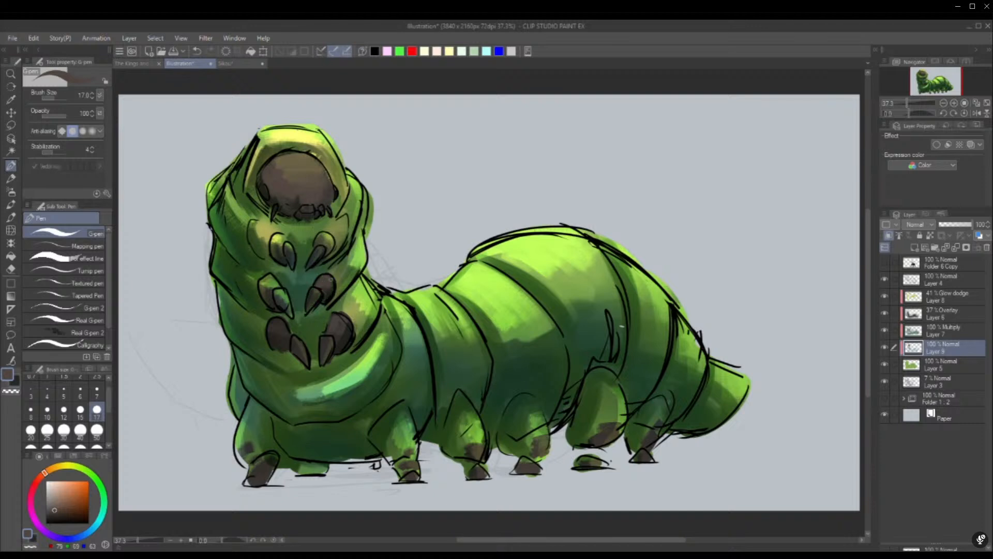
{"action": "mouse_move", "coordinate": [275, 293]}
{"action": "left_mouse_down"}
{"action": "mouse_move", "coordinate": [290, 315]}
{"action": "mouse_move", "coordinate": [266, 282]}
{"action": "mouse_move", "coordinate": [273, 298]}
{"action": "left_mouse_up"}
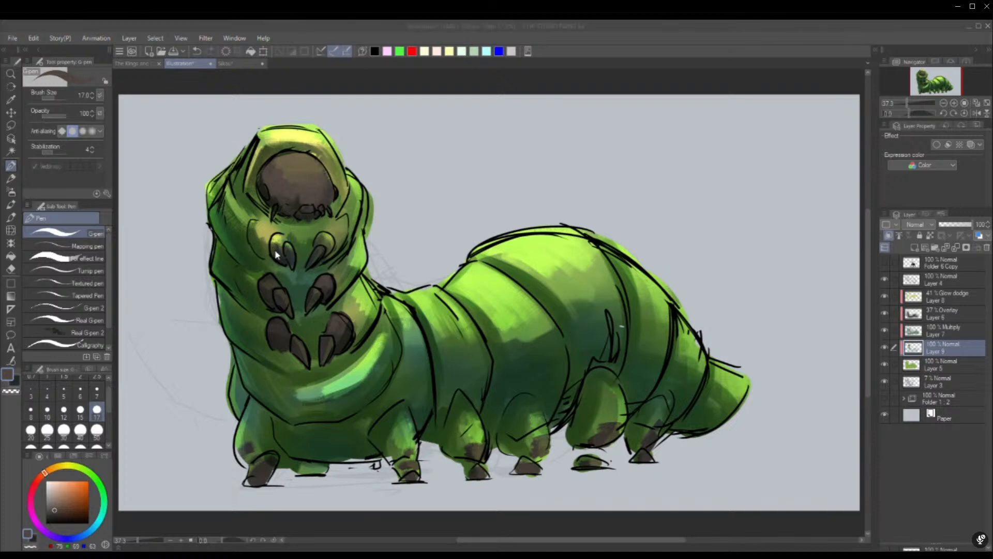
{"action": "left_click", "coordinate": [280, 254]}
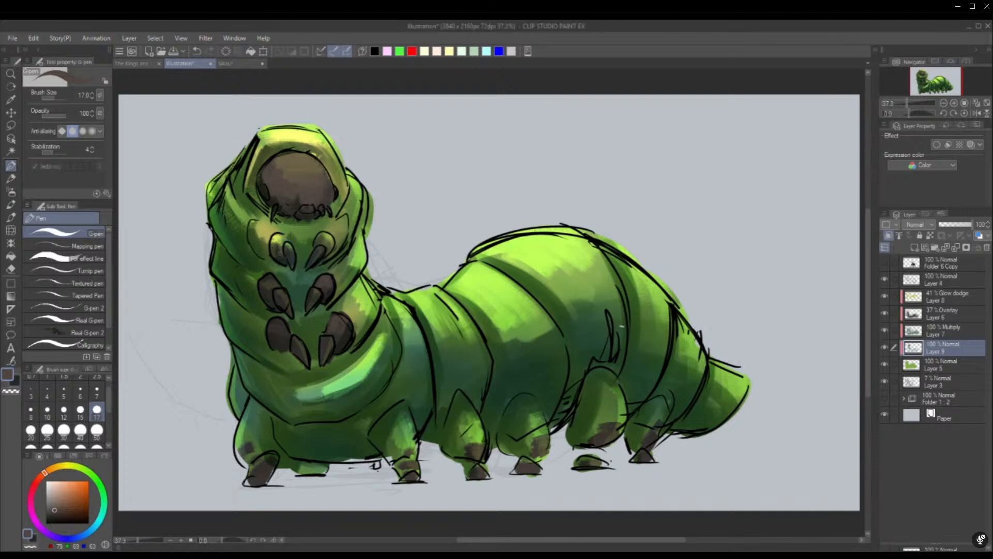
{"action": "left_click_drag", "start_coordinate": [274, 248], "coordinate": [279, 241]}
{"action": "left_click_drag", "start_coordinate": [319, 246], "coordinate": [325, 252]}
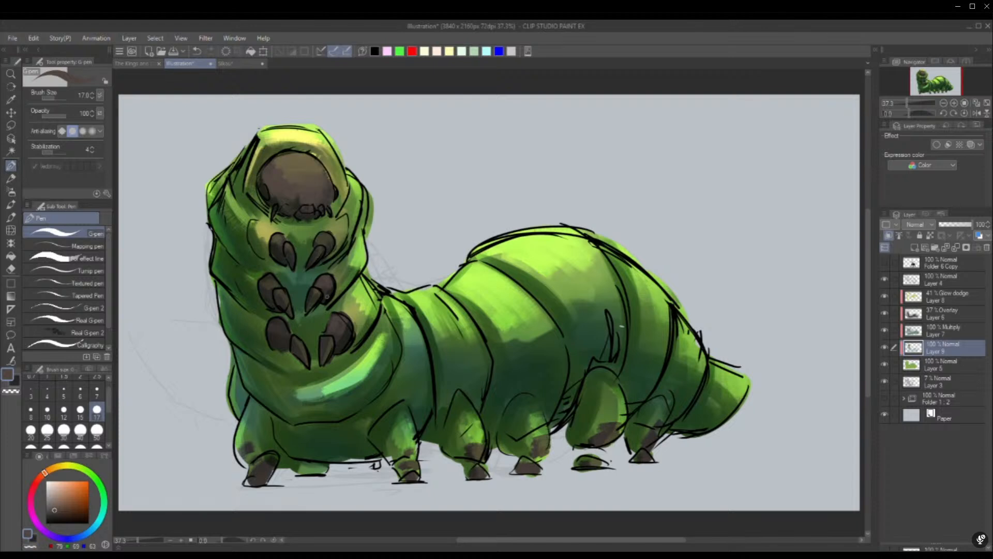
Erase the shading beside the top pair of claws on the Multiply layer using the transparent colour
{"action": "left_click", "coordinate": [950, 333]}
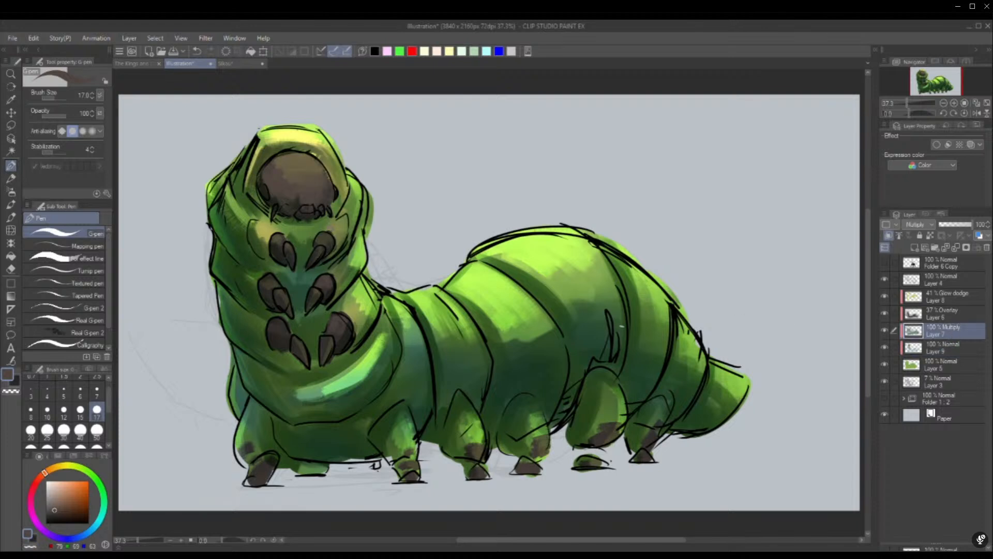
{"action": "key", "text": "c"}
{"action": "left_click_drag", "start_coordinate": [330, 230], "coordinate": [333, 250]}
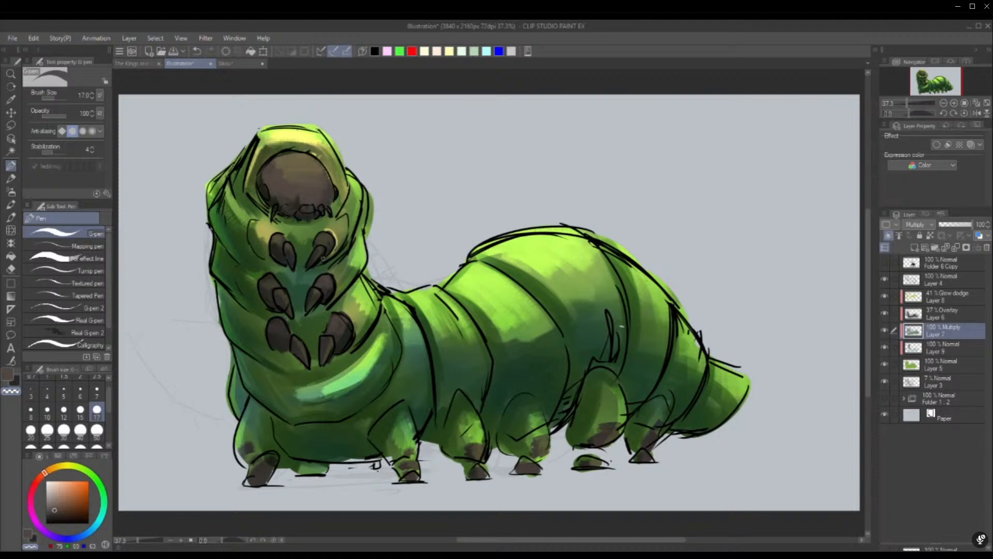
{"action": "left_click_drag", "start_coordinate": [272, 234], "coordinate": [267, 251]}
Toggle the Overlay layer's visibility to compare its effect on the shading, and make that layer active
{"action": "left_click", "coordinate": [886, 314]}
{"action": "left_click", "coordinate": [887, 314]}
{"action": "left_click", "coordinate": [889, 313]}
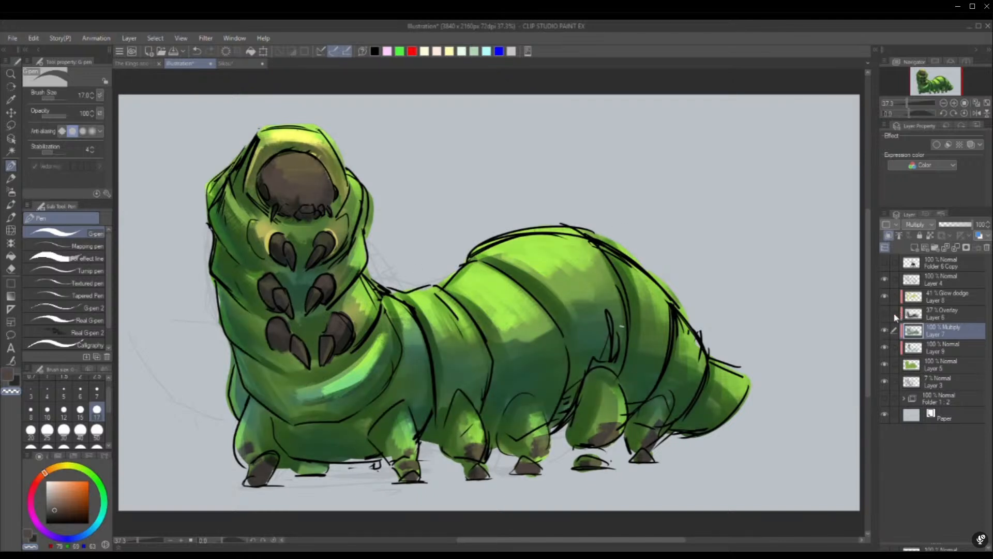
{"action": "left_click", "coordinate": [886, 313]}
{"action": "left_click", "coordinate": [894, 313]}
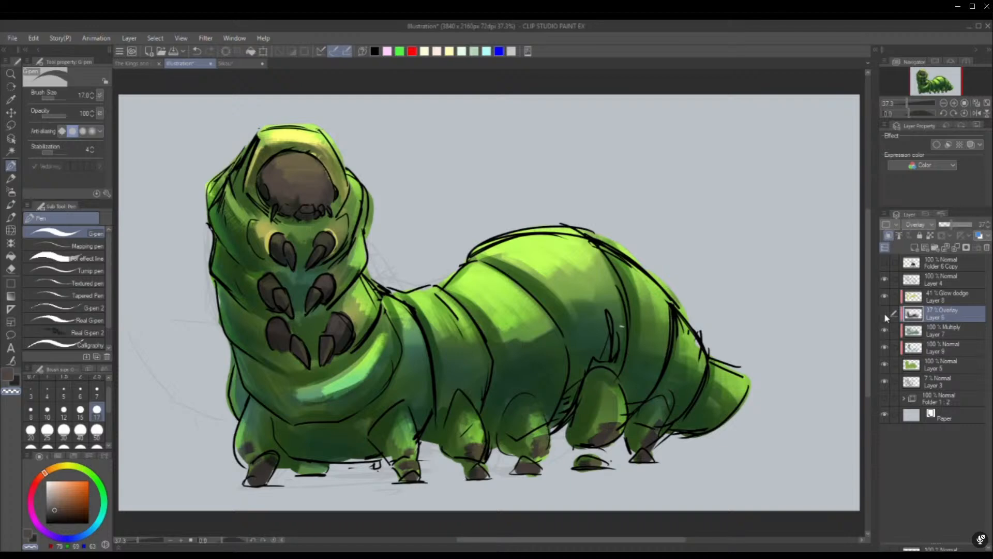
{"action": "left_click", "coordinate": [884, 312]}
{"action": "left_click", "coordinate": [885, 312]}
{"action": "left_click", "coordinate": [920, 327]}
{"action": "left_click", "coordinate": [10, 193]}
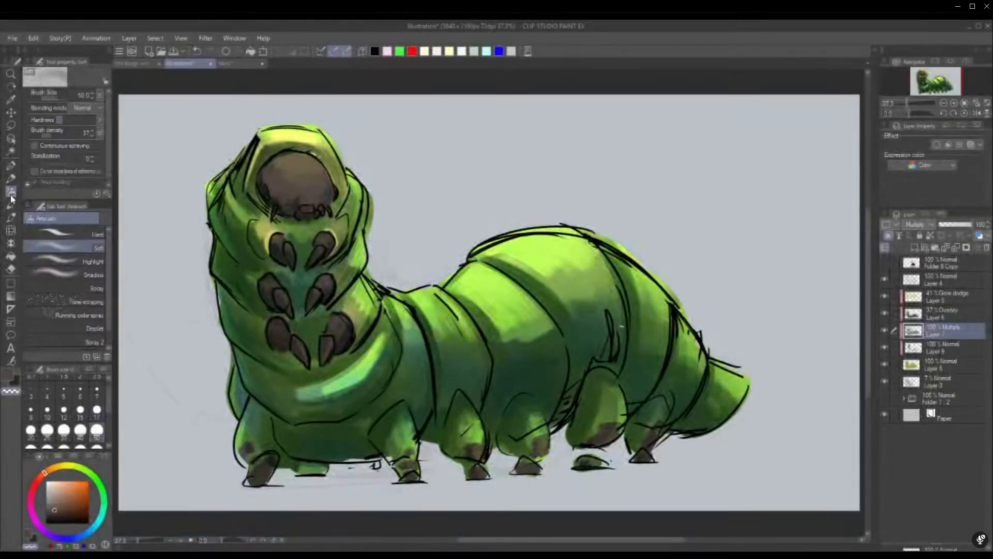
{"action": "left_click", "coordinate": [97, 409]}
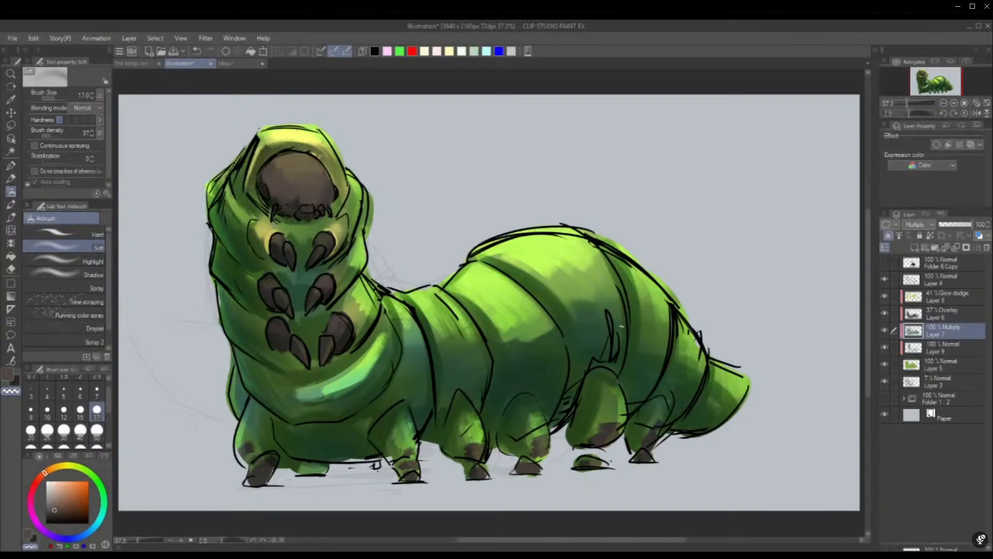
{"action": "left_click", "coordinate": [16, 381]}
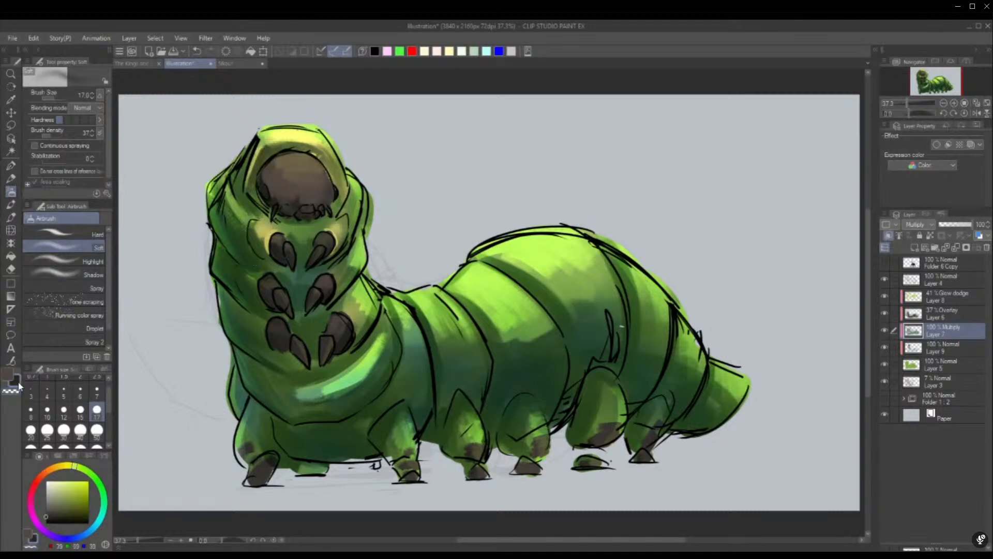
Switch to the Flat marker and sample bright green from the edge of the caterpillar's neck as the painting colour
{"action": "left_click", "coordinate": [12, 218]}
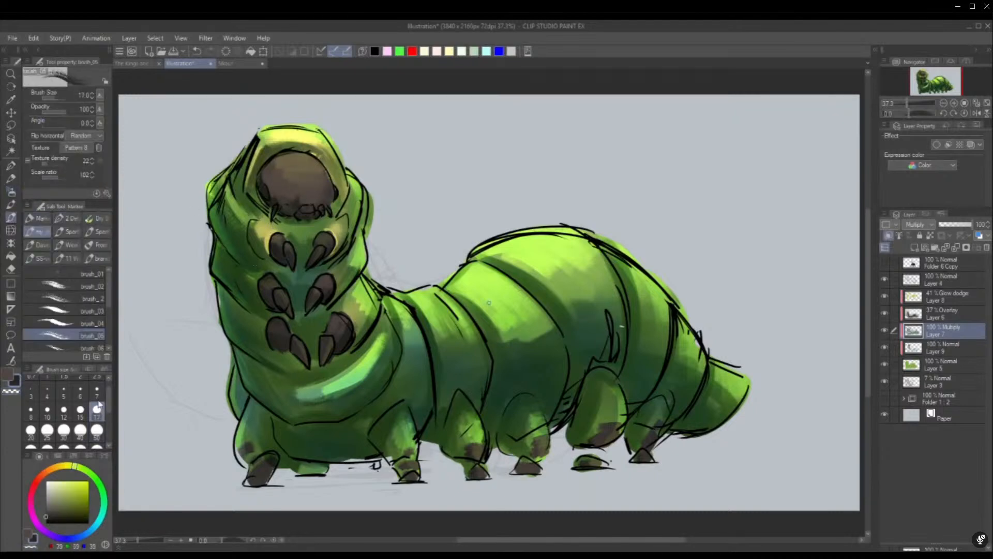
{"action": "left_click", "coordinate": [37, 218]}
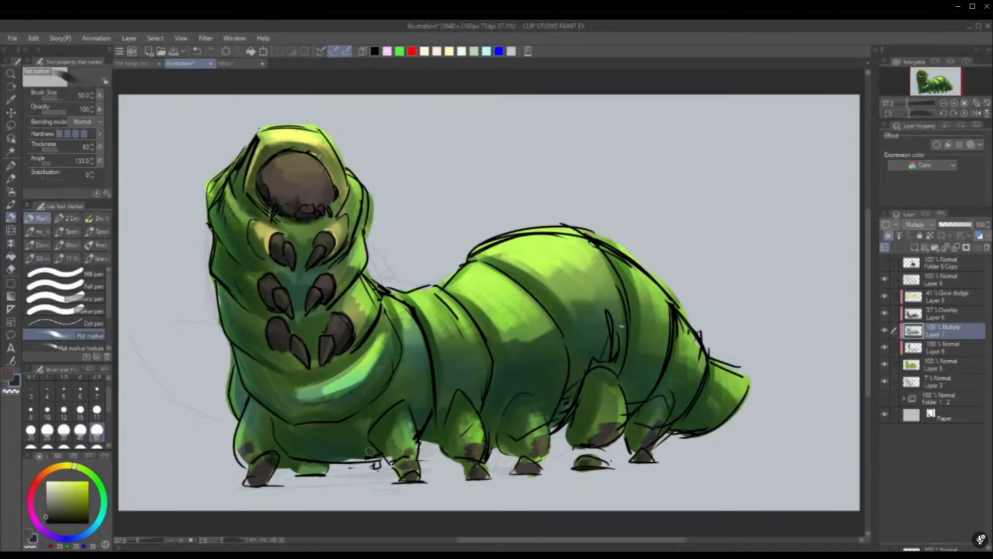
{"action": "left_click", "coordinate": [361, 255], "text": "alt"}
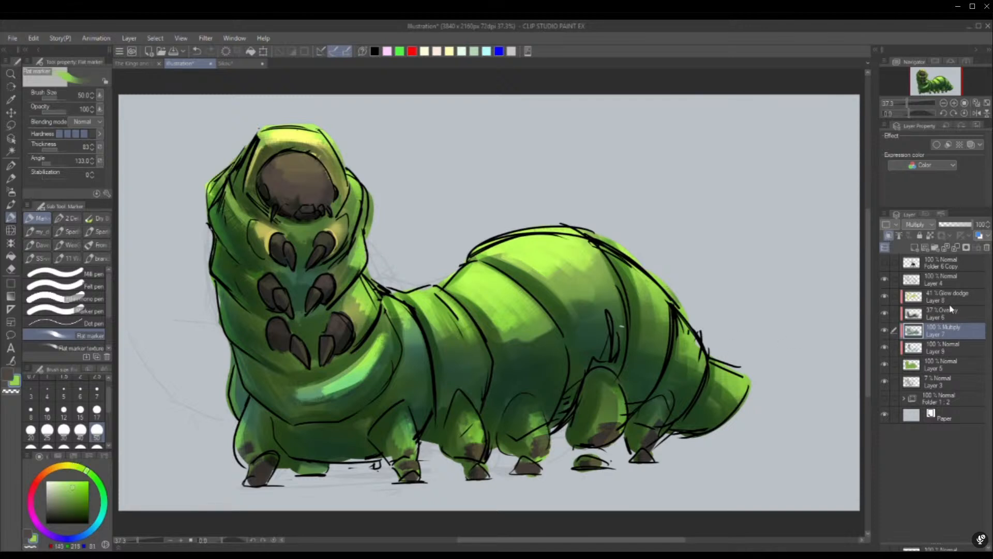
Add a new raster layer directly above the Glow dodge layer
{"action": "left_click", "coordinate": [952, 310]}
{"action": "left_click", "coordinate": [954, 292]}
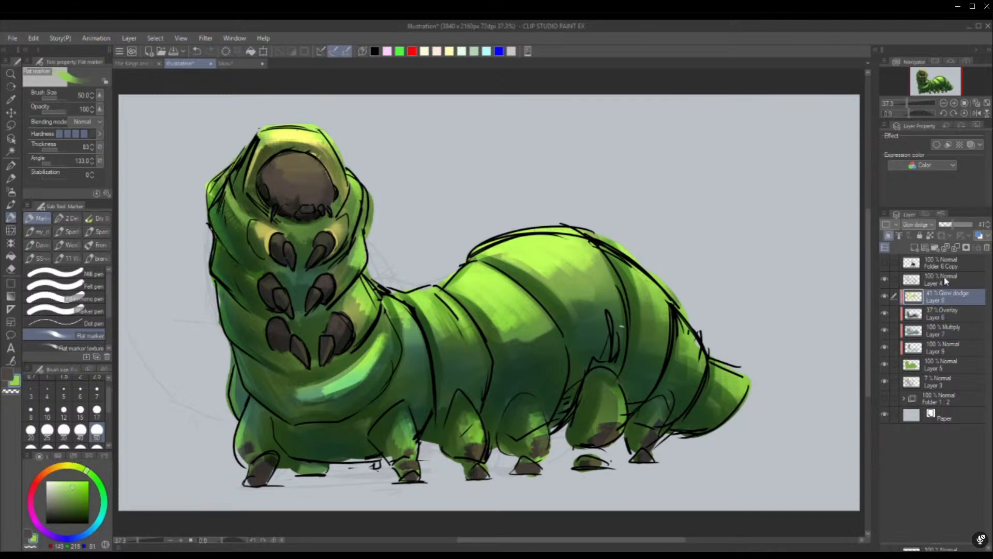
{"action": "left_click", "coordinate": [914, 247]}
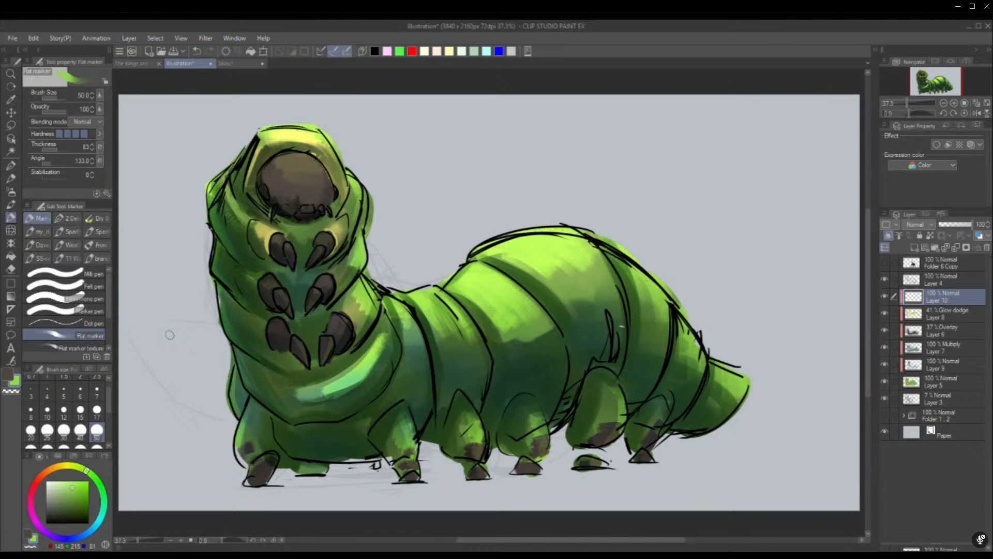
Paint a muted green patch in the middle of the caterpillar's dark face, blending it with browns and greens sampled from the face
{"action": "left_click_drag", "start_coordinate": [312, 181], "coordinate": [302, 199]}
{"action": "left_click", "coordinate": [303, 170], "text": "alt"}
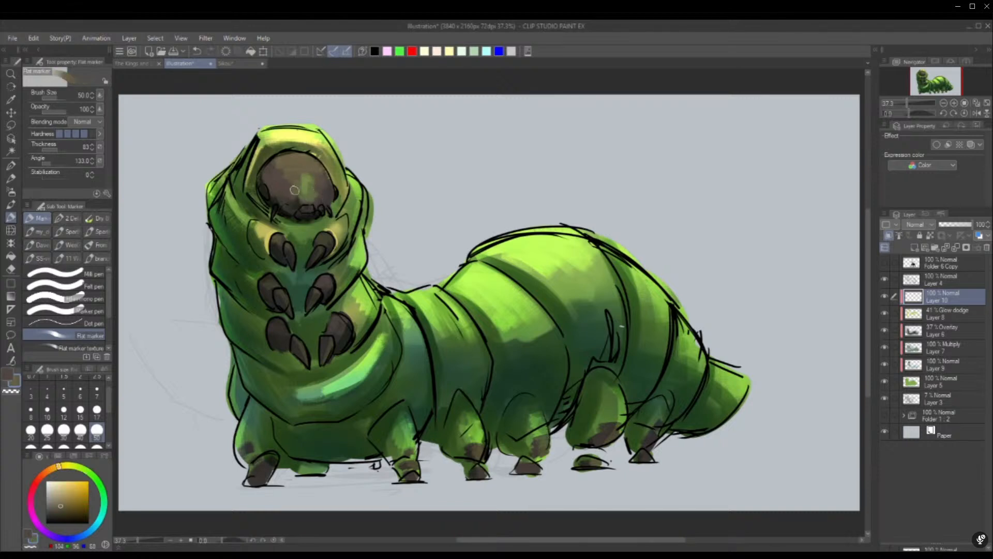
{"action": "left_click", "coordinate": [309, 185], "text": "alt"}
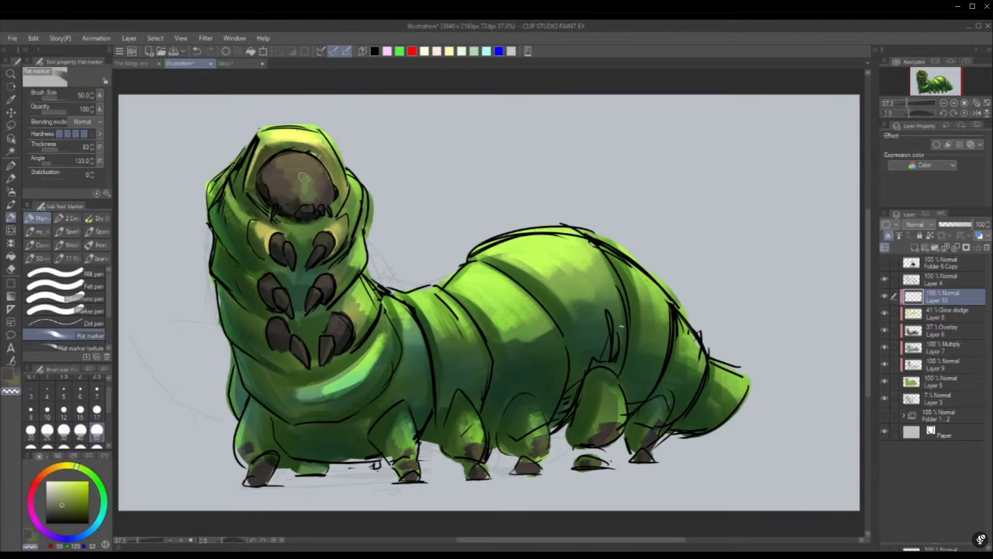
{"action": "left_click", "coordinate": [304, 188], "text": "alt"}
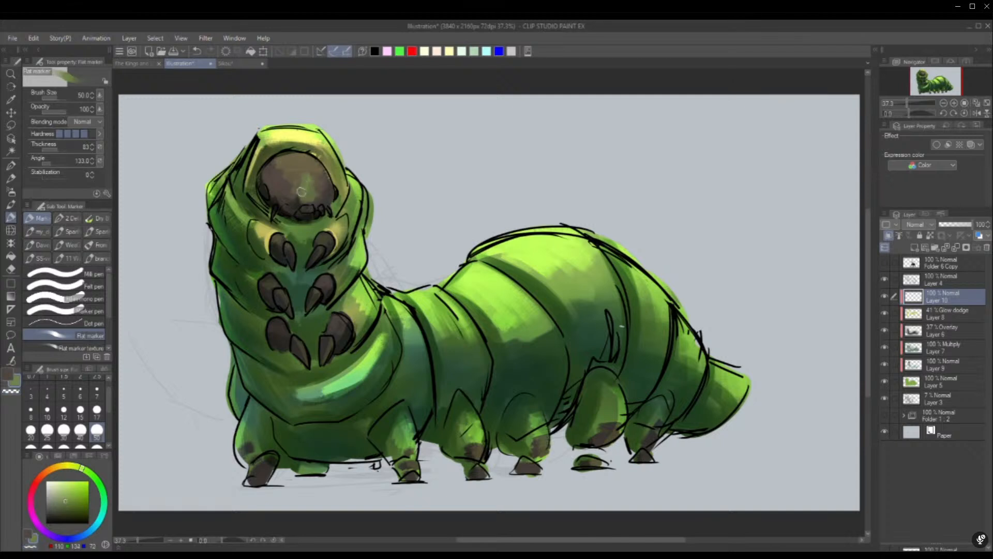
{"action": "left_click_drag", "start_coordinate": [306, 175], "coordinate": [315, 198]}
Outline the face's green patch as a narrow triangle with pale green strokes at brush size 7
{"action": "left_click", "coordinate": [53, 493]}
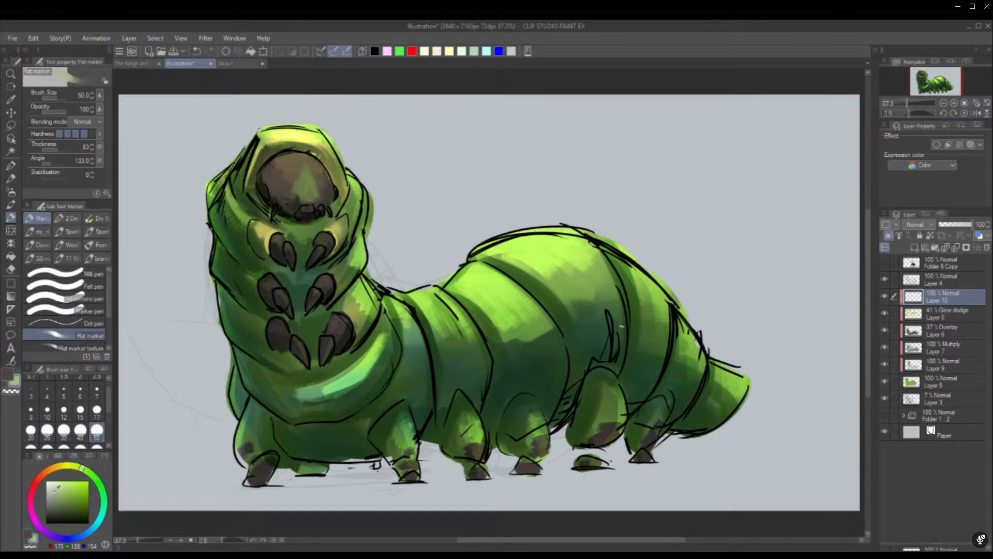
{"action": "left_click", "coordinate": [97, 392]}
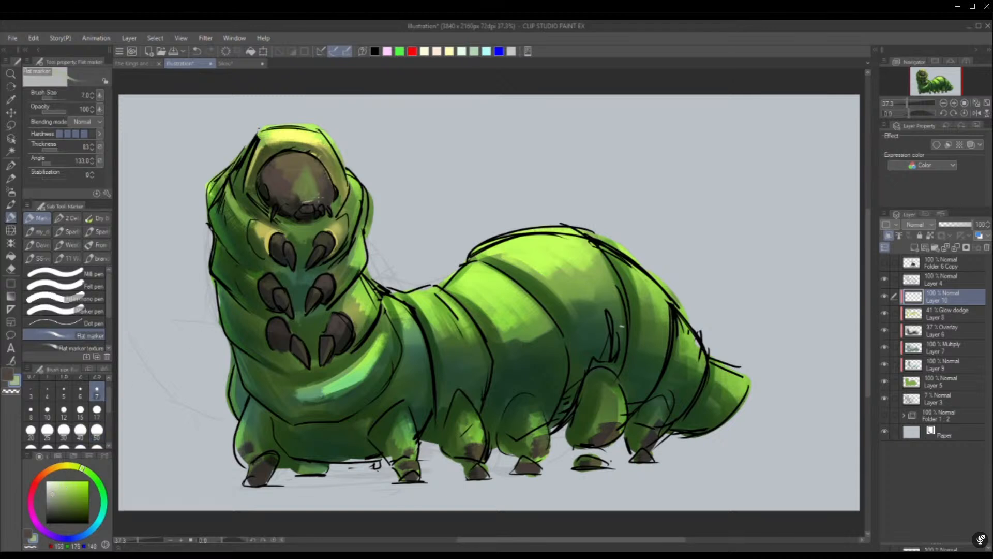
{"action": "key", "text": "ctrl+z"}
{"action": "key", "text": "ctrl+y"}
{"action": "left_click_drag", "start_coordinate": [310, 179], "coordinate": [314, 190]}
Darken the shading around the sides of the face with a near-black green, using brush sizes 15 and 50
{"action": "left_click", "coordinate": [262, 180], "text": "alt"}
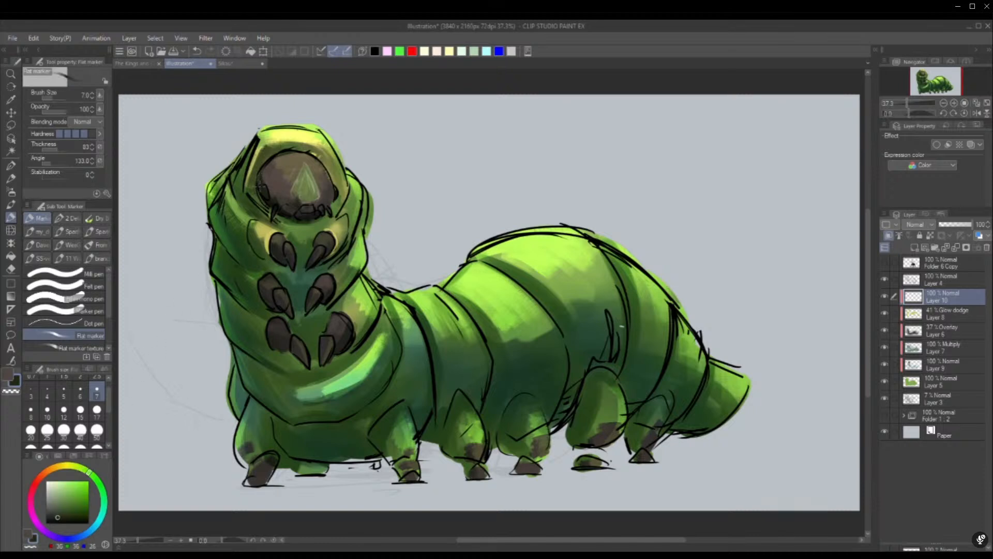
{"action": "left_click", "coordinate": [64, 521]}
{"action": "left_click", "coordinate": [80, 410]}
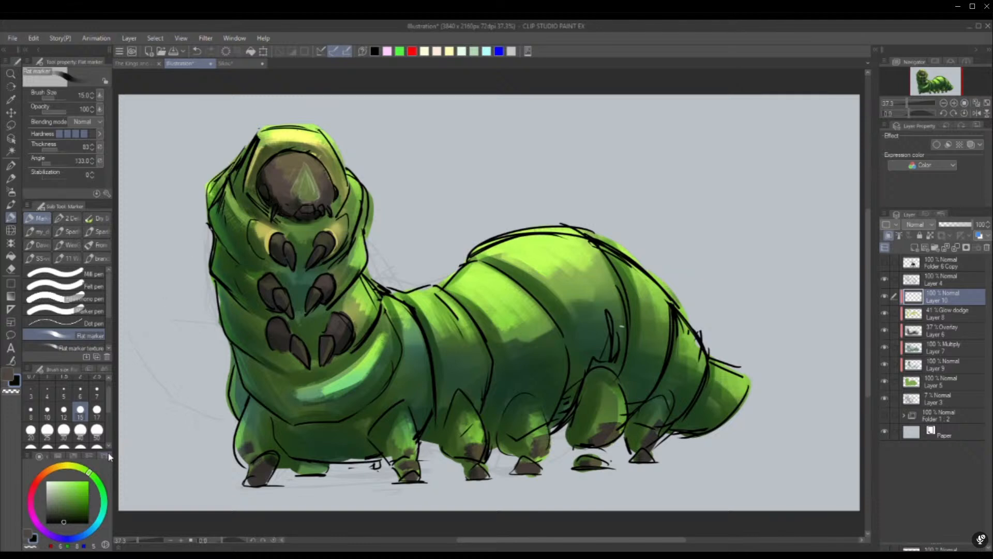
{"action": "left_click", "coordinate": [96, 431]}
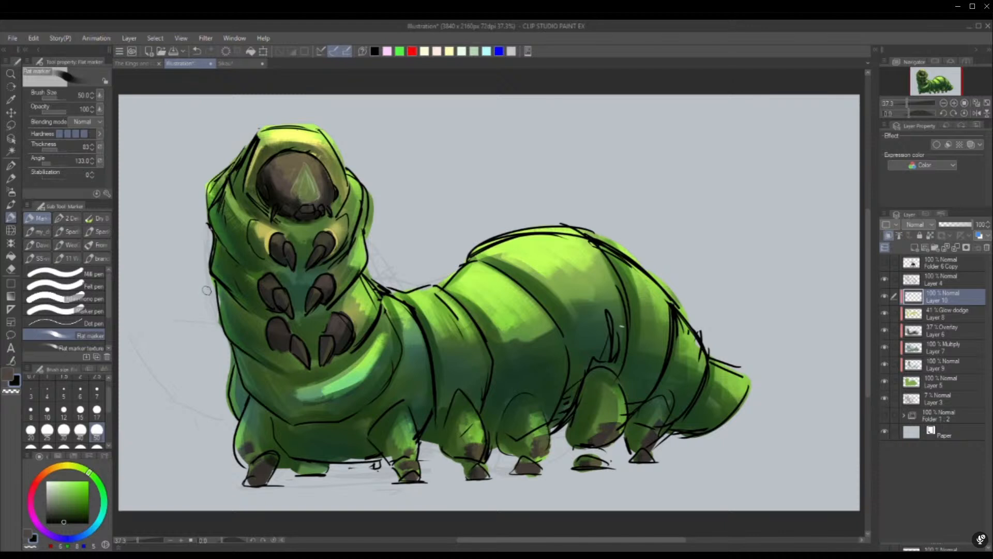
Paint a pale yellow highlight across the top of the head's rim and add a tiny light grey eye glint at brush size 7
{"action": "left_click", "coordinate": [260, 160], "text": "alt"}
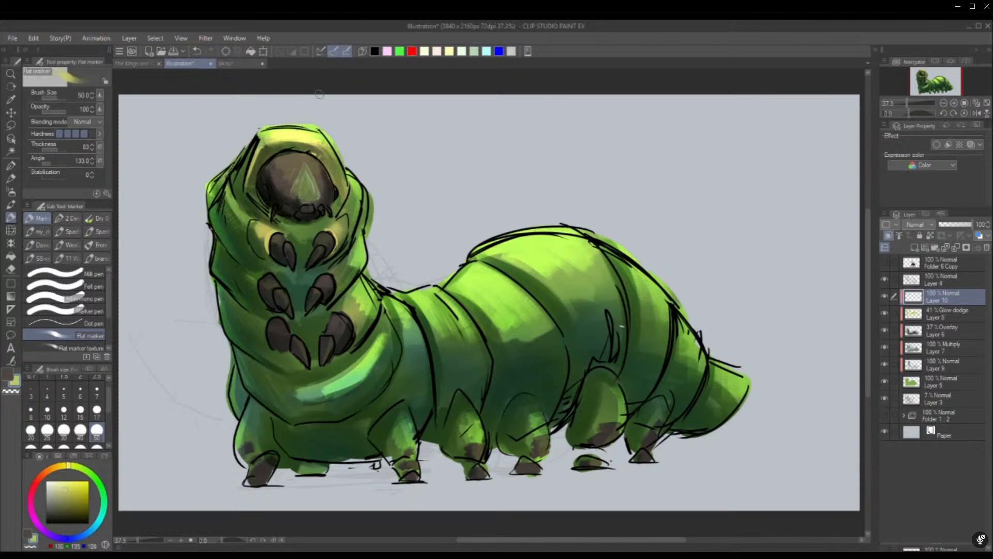
{"action": "left_click", "coordinate": [298, 131], "text": "alt"}
{"action": "left_click_drag", "start_coordinate": [274, 137], "coordinate": [314, 135]}
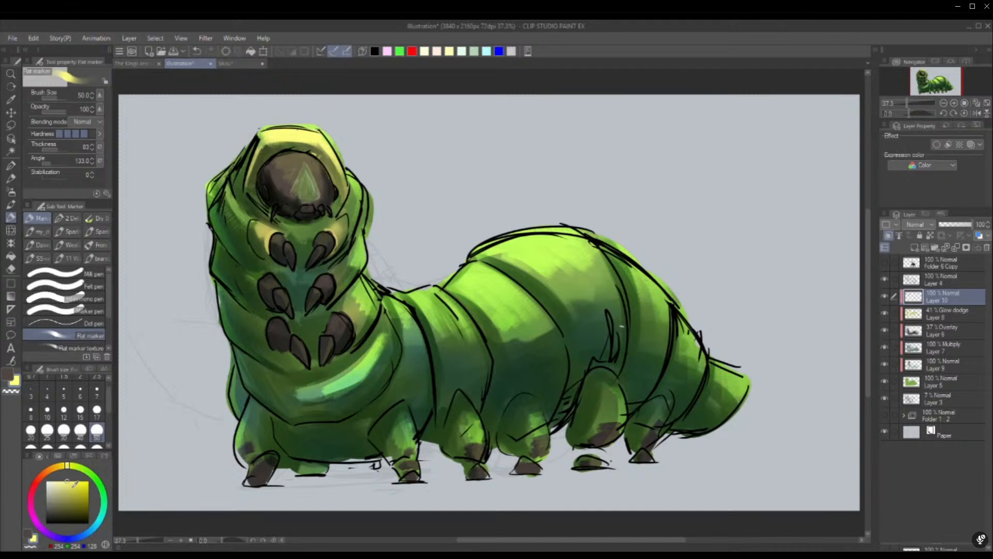
{"action": "left_click", "coordinate": [46, 484]}
{"action": "left_click", "coordinate": [96, 392]}
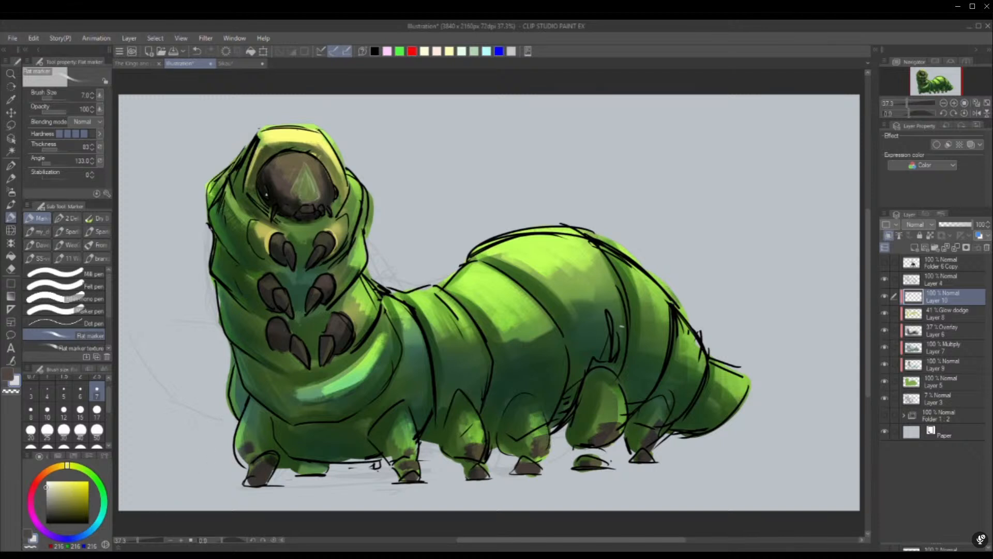
Extend the pale yellow highlight down the left side of the rim around the face, using colours sampled from the rim
{"action": "left_click", "coordinate": [252, 162], "text": "alt"}
{"action": "left_click", "coordinate": [285, 134], "text": "alt"}
{"action": "left_click_drag", "start_coordinate": [266, 141], "coordinate": [248, 180]}
{"action": "left_click", "coordinate": [96, 431]}
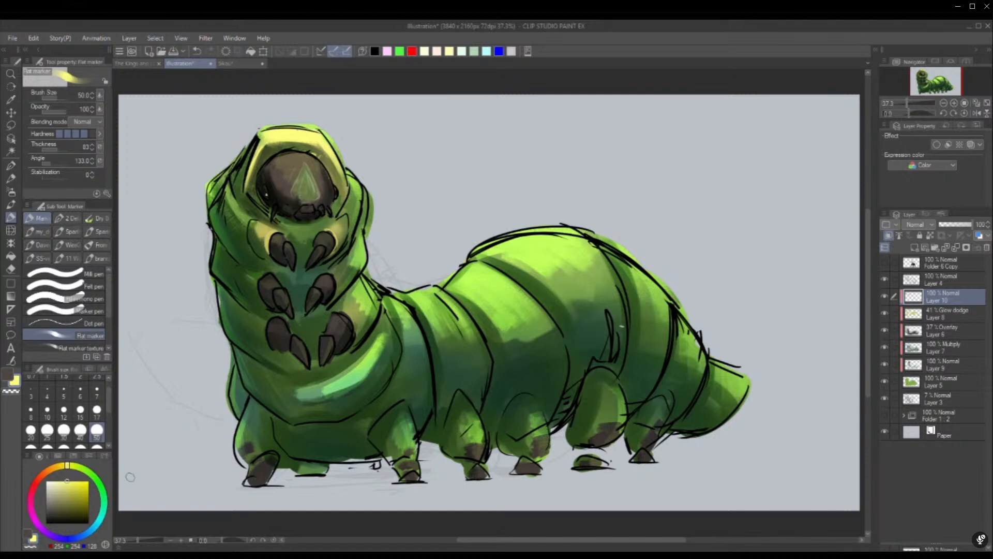
Detail the skin fold below the left side of the face with yellow and sampled green strokes at brush size 17
{"action": "left_click", "coordinate": [97, 411]}
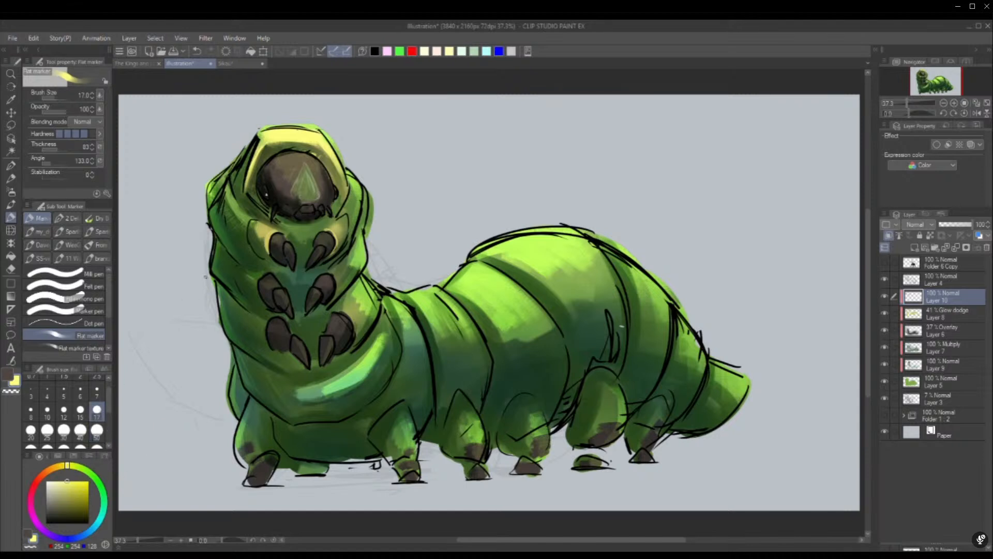
{"action": "left_click_drag", "start_coordinate": [256, 214], "coordinate": [267, 205]}
{"action": "left_click", "coordinate": [263, 214], "text": "alt"}
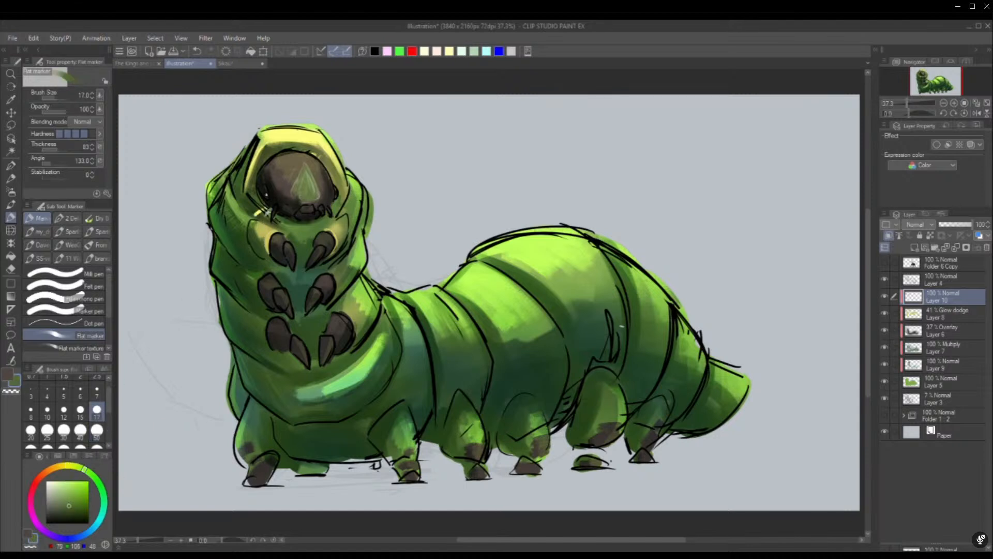
{"action": "mouse_move", "coordinate": [267, 208]}
{"action": "left_mouse_down"}
{"action": "mouse_move", "coordinate": [254, 214]}
{"action": "mouse_move", "coordinate": [261, 206]}
{"action": "left_mouse_up"}
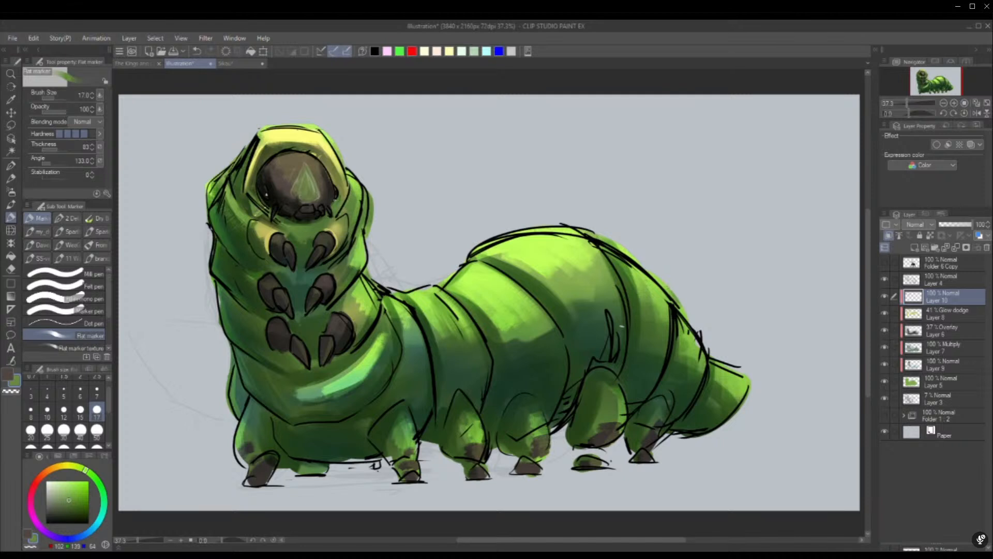
Define the folds at both lower corners of the face with green strokes, adding a bright green edge on the left
{"action": "left_click_drag", "start_coordinate": [286, 163], "coordinate": [316, 127]}
{"action": "mouse_move", "coordinate": [350, 190]}
{"action": "left_mouse_down"}
{"action": "mouse_move", "coordinate": [340, 214]}
{"action": "mouse_move", "coordinate": [335, 206]}
{"action": "left_mouse_up"}
{"action": "left_click_drag", "start_coordinate": [343, 196], "coordinate": [330, 205]}
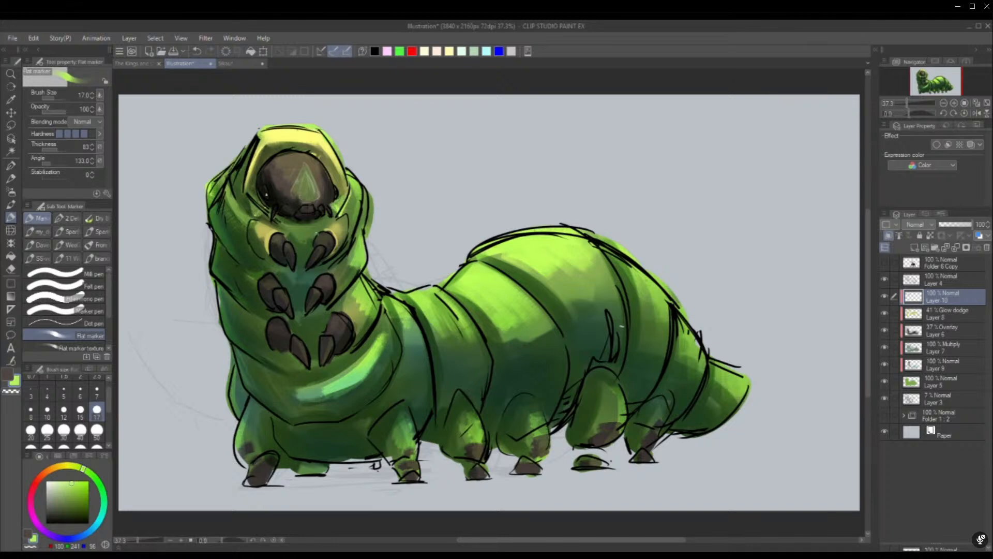
{"action": "left_click_drag", "start_coordinate": [248, 192], "coordinate": [254, 217]}
{"action": "left_click", "coordinate": [264, 213], "text": "alt"}
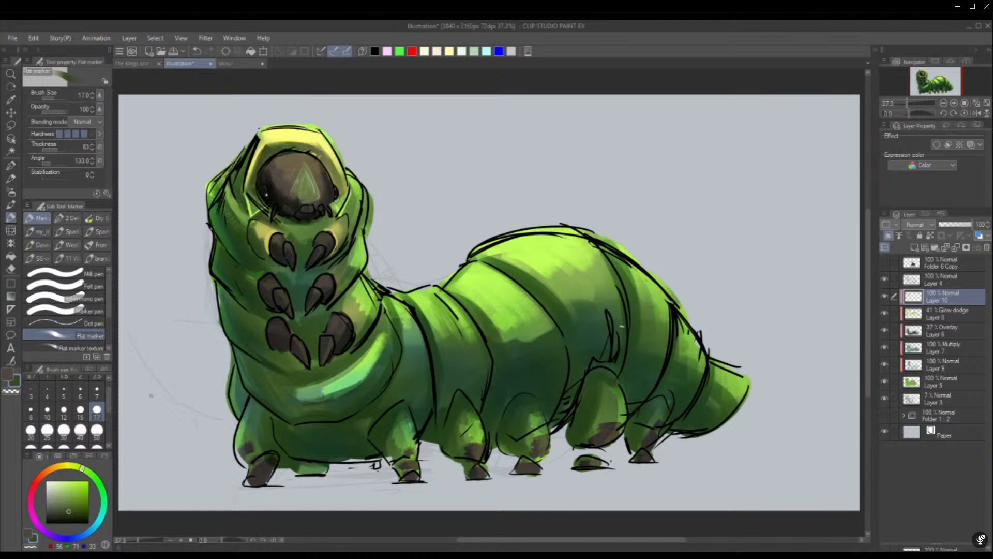
Paint the mouthparts with yellow sampled beside the upper claw and surround them with near-black sampled from the face
{"action": "left_click", "coordinate": [275, 236], "text": "alt"}
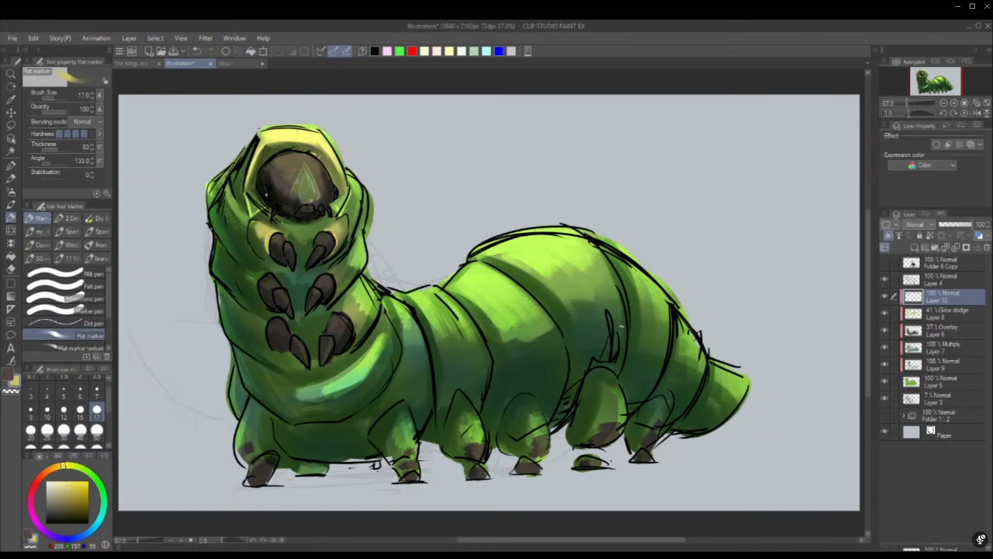
{"action": "mouse_move", "coordinate": [306, 206]}
{"action": "left_mouse_down"}
{"action": "mouse_move", "coordinate": [317, 211]}
{"action": "mouse_move", "coordinate": [298, 207]}
{"action": "mouse_move", "coordinate": [315, 205]}
{"action": "mouse_move", "coordinate": [307, 216]}
{"action": "left_mouse_up"}
{"action": "left_click", "coordinate": [287, 211], "text": "alt"}
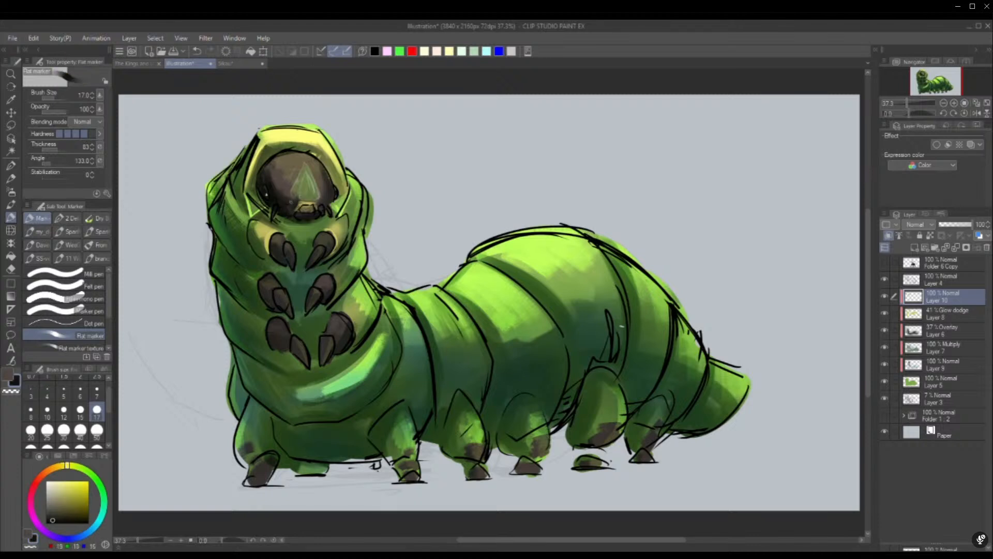
{"action": "left_click", "coordinate": [284, 201], "text": "alt"}
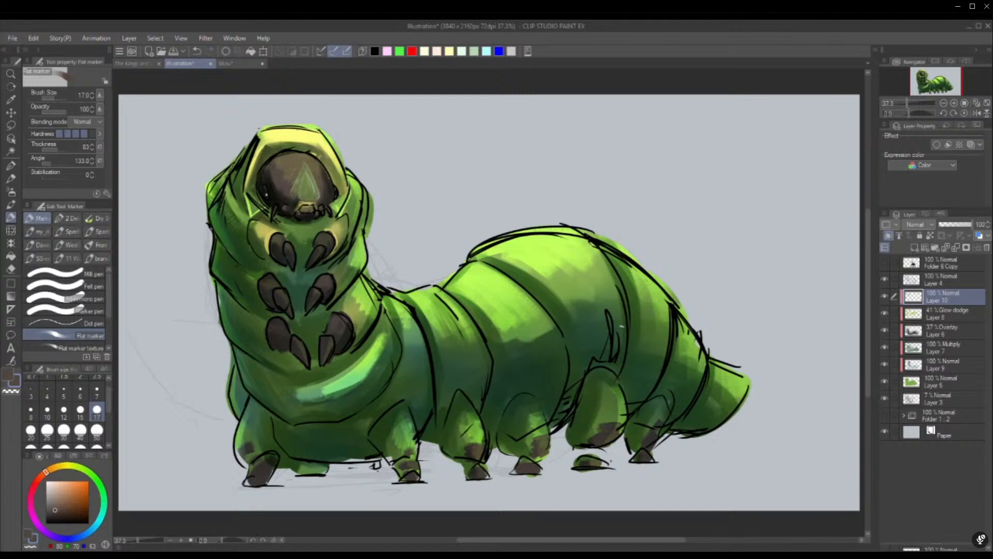
Refine the mouth with dark brown strokes and muted yellow accents, using colours sampled from the face and mouthparts
{"action": "left_click", "coordinate": [317, 201], "text": "alt"}
{"action": "left_click", "coordinate": [328, 187], "text": "alt"}
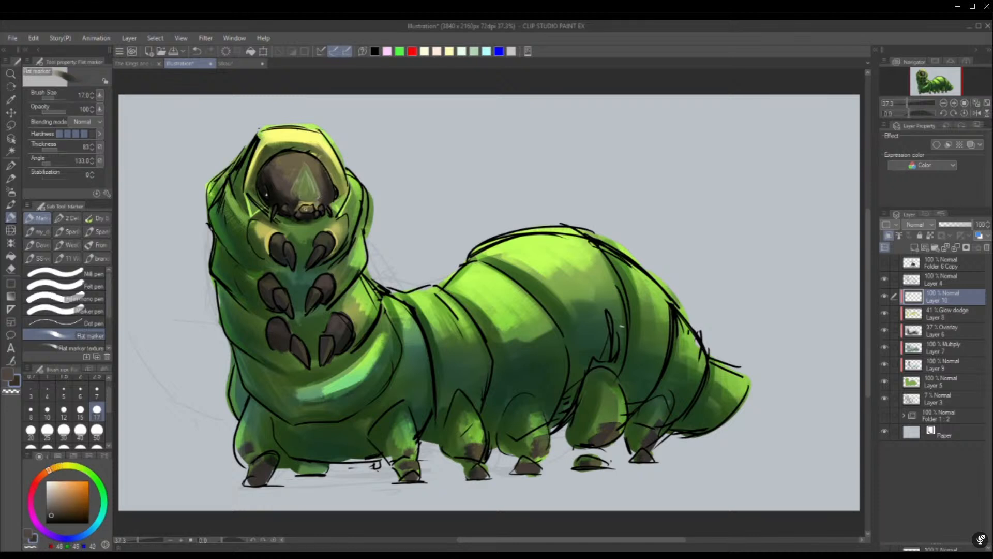
{"action": "left_click_drag", "start_coordinate": [302, 208], "coordinate": [310, 209]}
{"action": "left_click", "coordinate": [311, 210], "text": "alt"}
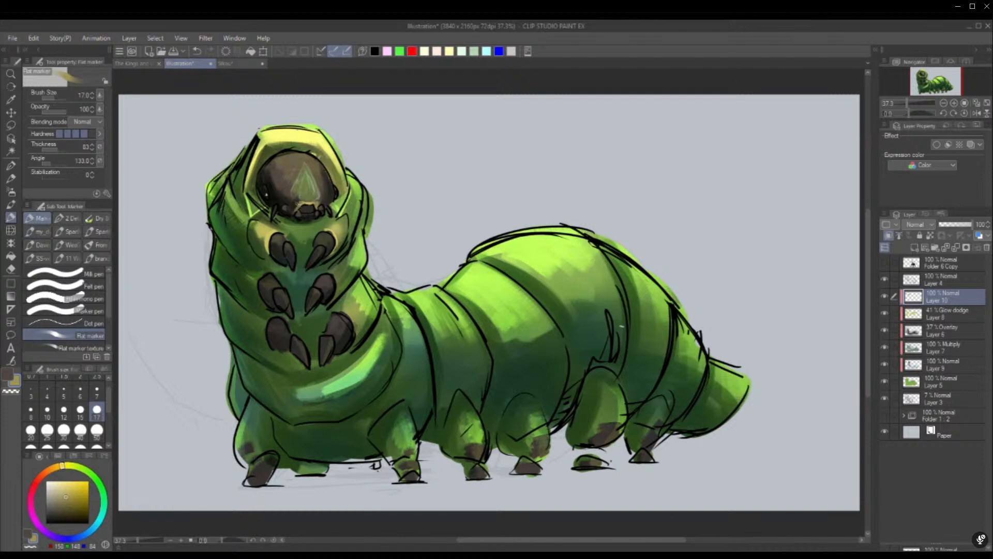
{"action": "left_click_drag", "start_coordinate": [289, 209], "coordinate": [324, 208]}
Choose a near-black blue and try a shading stroke on the upper left claw, undoing the stroke
{"action": "left_click", "coordinate": [77, 520]}
{"action": "left_click", "coordinate": [78, 536]}
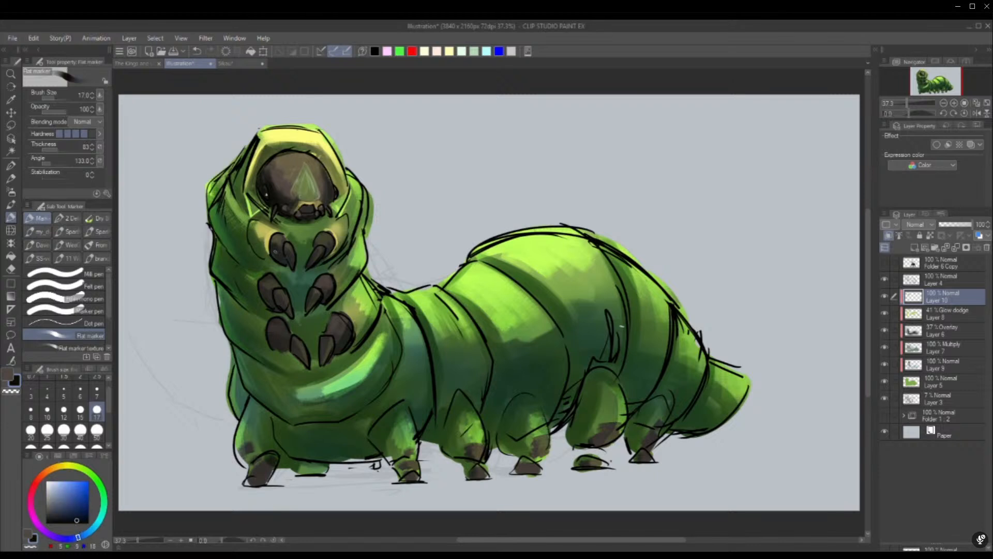
{"action": "left_click_drag", "start_coordinate": [275, 251], "coordinate": [284, 261]}
{"action": "left_click", "coordinate": [67, 522]}
{"action": "key", "text": "ctrl+z"}
Switch from the Flat marker to the textured brush_2 at size 40
{"action": "left_click", "coordinate": [97, 430]}
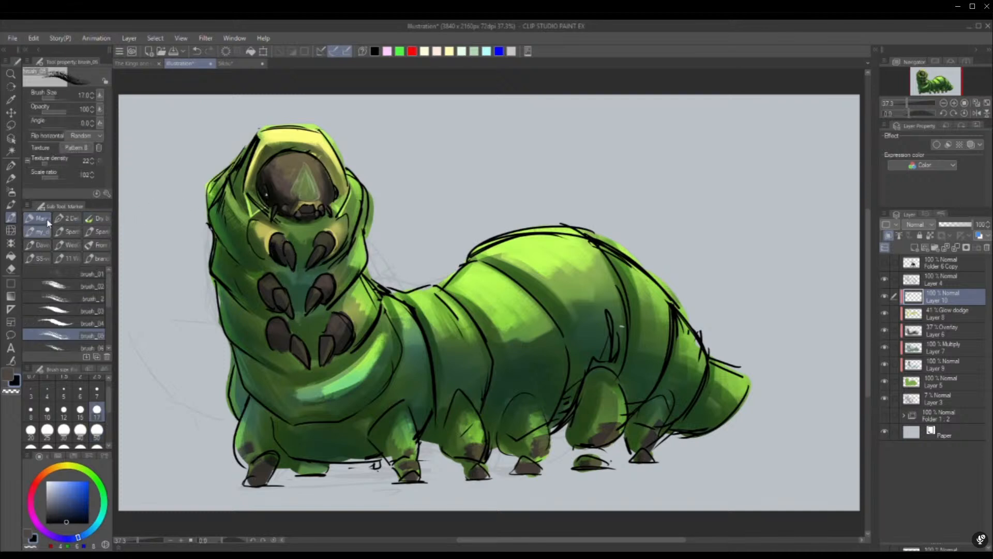
{"action": "left_click", "coordinate": [11, 203]}
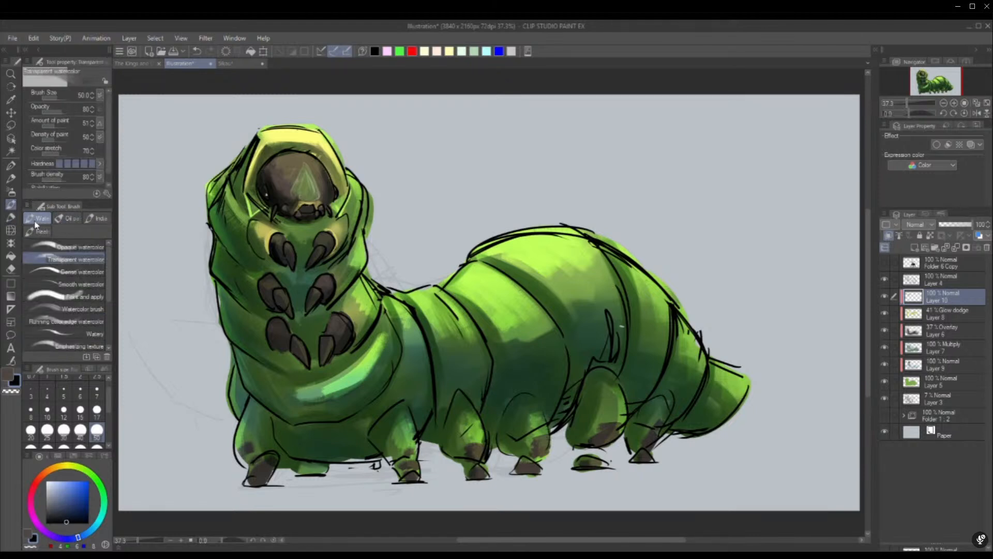
{"action": "left_click", "coordinate": [10, 217]}
{"action": "left_click", "coordinate": [44, 232]}
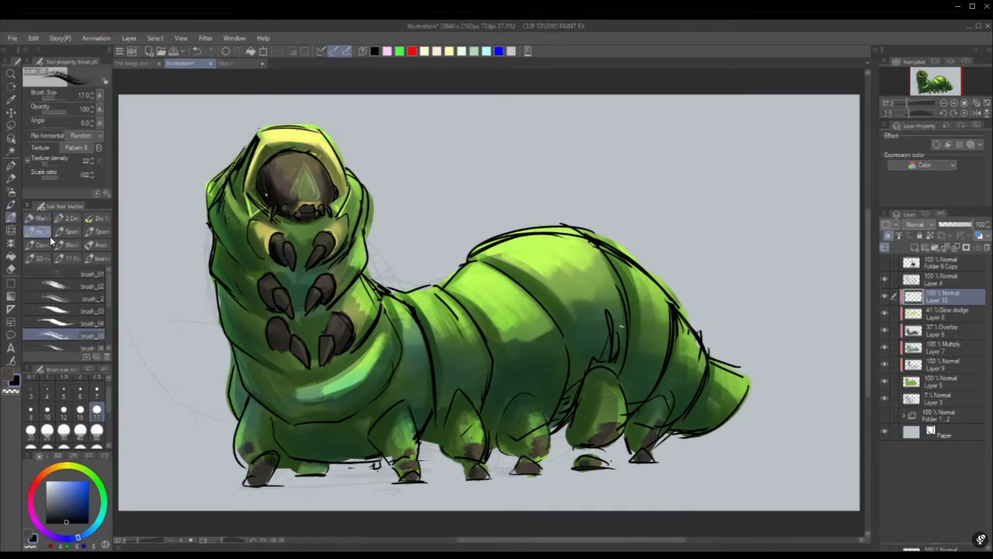
{"action": "left_click", "coordinate": [104, 294]}
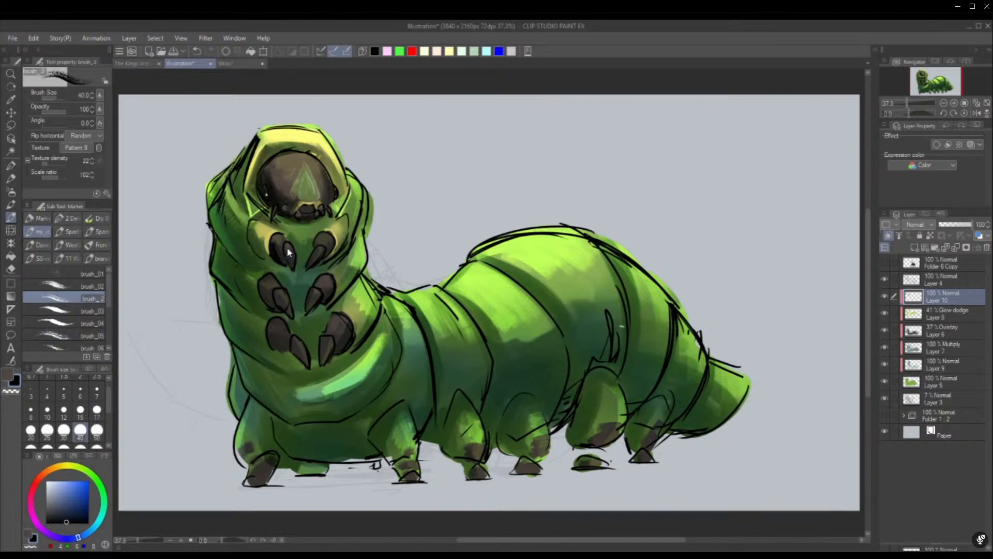
Reduce brush_2 to size 17 and shade the chest claws with near-black strokes
{"action": "left_click", "coordinate": [97, 430]}
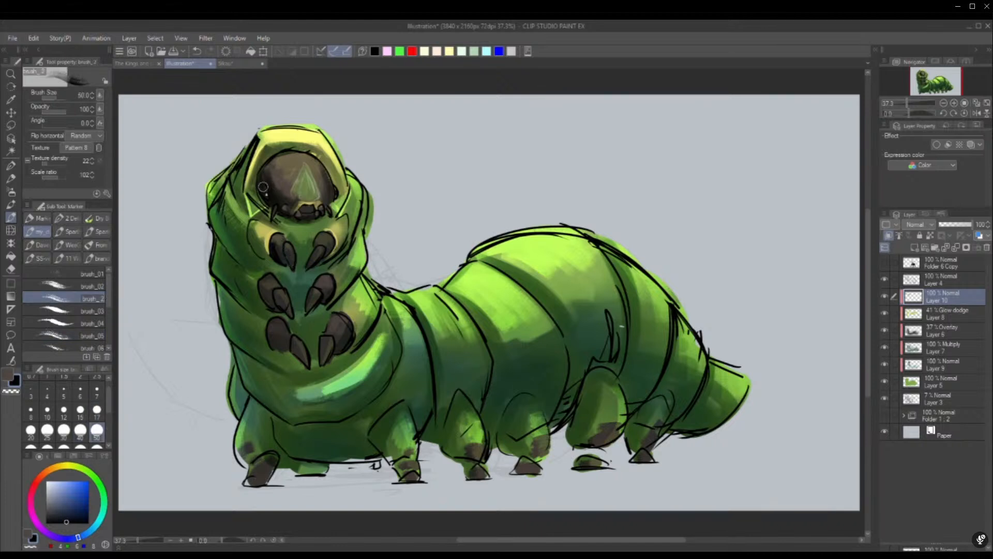
{"action": "left_click", "coordinate": [97, 410]}
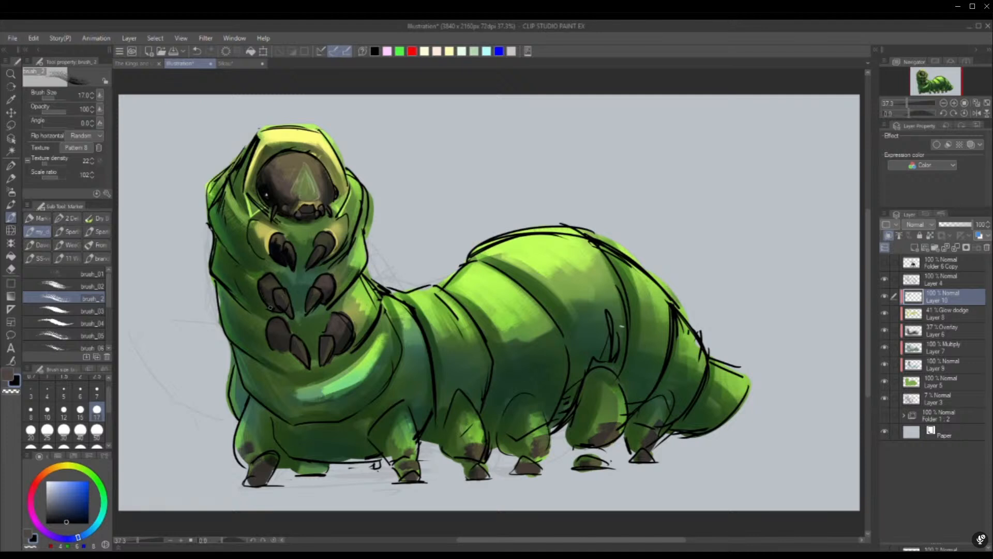
{"action": "mouse_move", "coordinate": [276, 300]}
{"action": "left_mouse_down"}
{"action": "mouse_move", "coordinate": [292, 321]}
{"action": "mouse_move", "coordinate": [270, 336]}
{"action": "mouse_move", "coordinate": [274, 344]}
{"action": "mouse_move", "coordinate": [286, 345]}
{"action": "mouse_move", "coordinate": [279, 332]}
{"action": "mouse_move", "coordinate": [306, 360]}
{"action": "mouse_move", "coordinate": [300, 332]}
{"action": "mouse_move", "coordinate": [324, 363]}
{"action": "mouse_move", "coordinate": [329, 337]}
{"action": "mouse_move", "coordinate": [325, 358]}
{"action": "mouse_move", "coordinate": [349, 332]}
{"action": "mouse_move", "coordinate": [337, 340]}
{"action": "mouse_move", "coordinate": [343, 325]}
{"action": "mouse_move", "coordinate": [320, 276]}
{"action": "mouse_move", "coordinate": [307, 307]}
{"action": "left_mouse_up"}
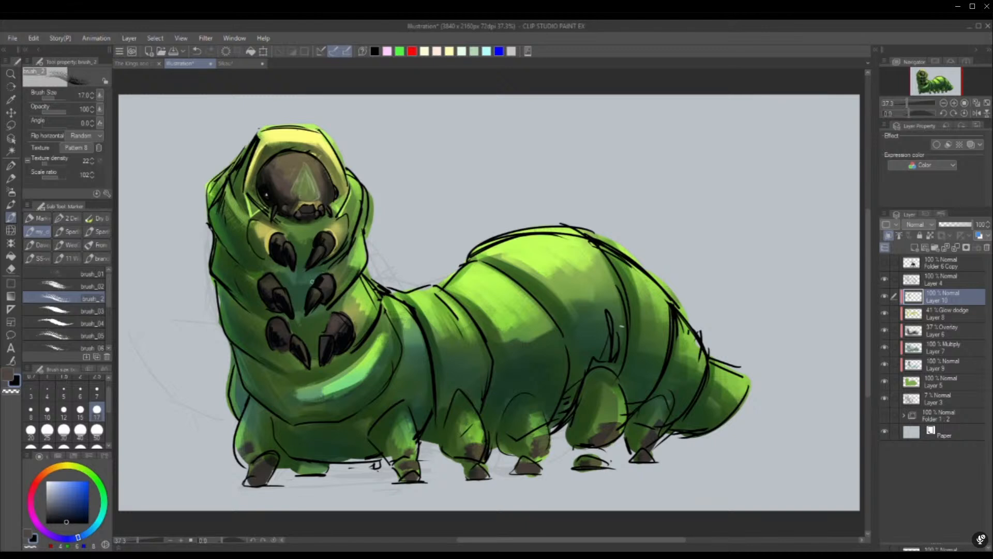
Switch to Flat marker texture 2 at size 17 and deepen the near-black shading across the three pairs of chest claws
{"action": "left_click", "coordinate": [38, 218]}
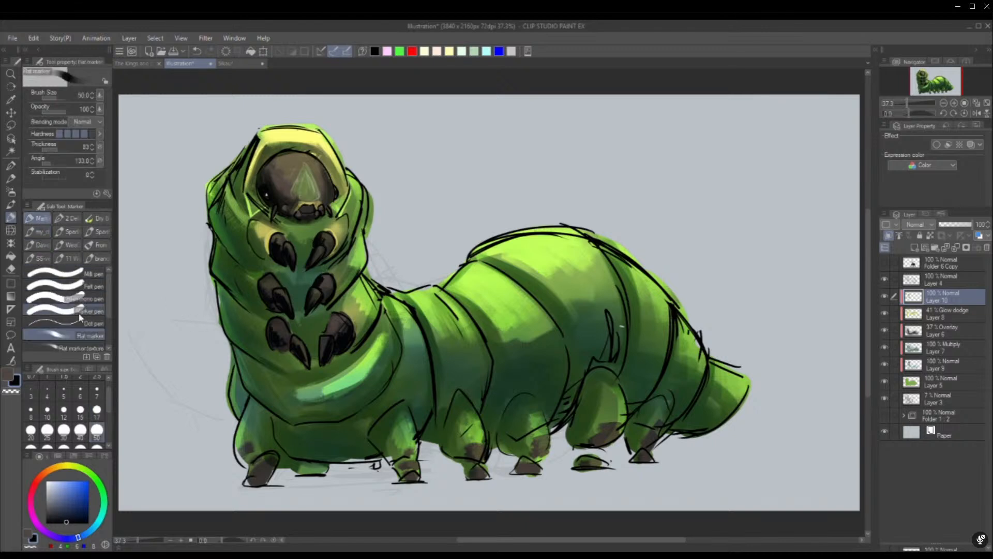
{"action": "scroll", "coordinate": [67, 321], "scroll_direction": "down", "scroll_amount": 2}
{"action": "left_click", "coordinate": [77, 341]}
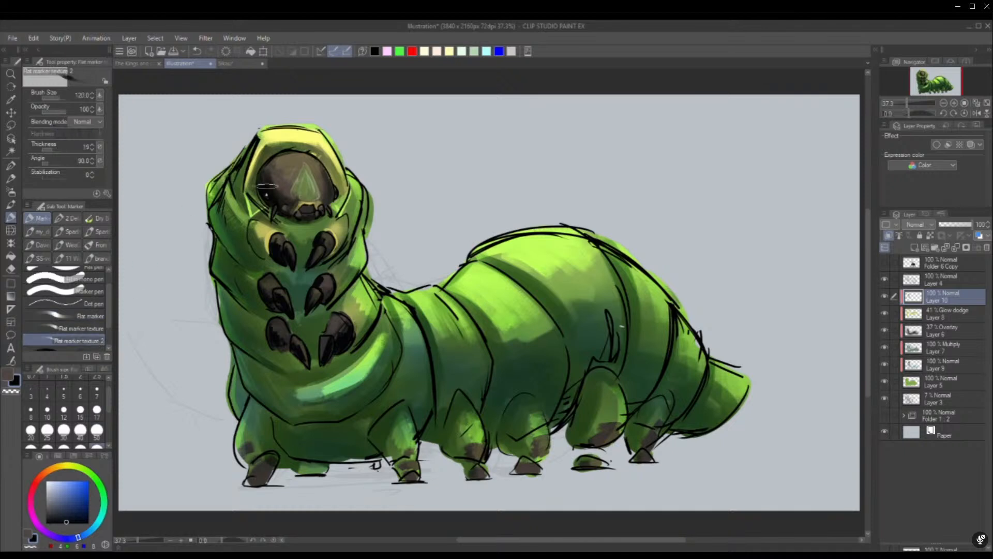
{"action": "left_click", "coordinate": [96, 410]}
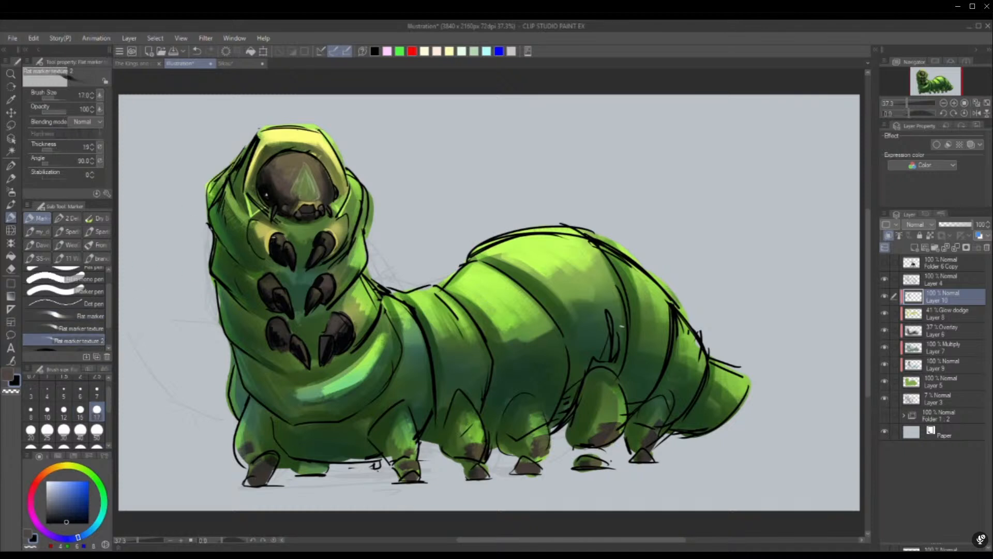
{"action": "left_click_drag", "start_coordinate": [278, 233], "coordinate": [281, 249]}
{"action": "left_click_drag", "start_coordinate": [318, 246], "coordinate": [316, 263]}
{"action": "mouse_move", "coordinate": [320, 282]}
{"action": "left_mouse_down"}
{"action": "mouse_move", "coordinate": [324, 293]}
{"action": "mouse_move", "coordinate": [333, 276]}
{"action": "left_mouse_up"}
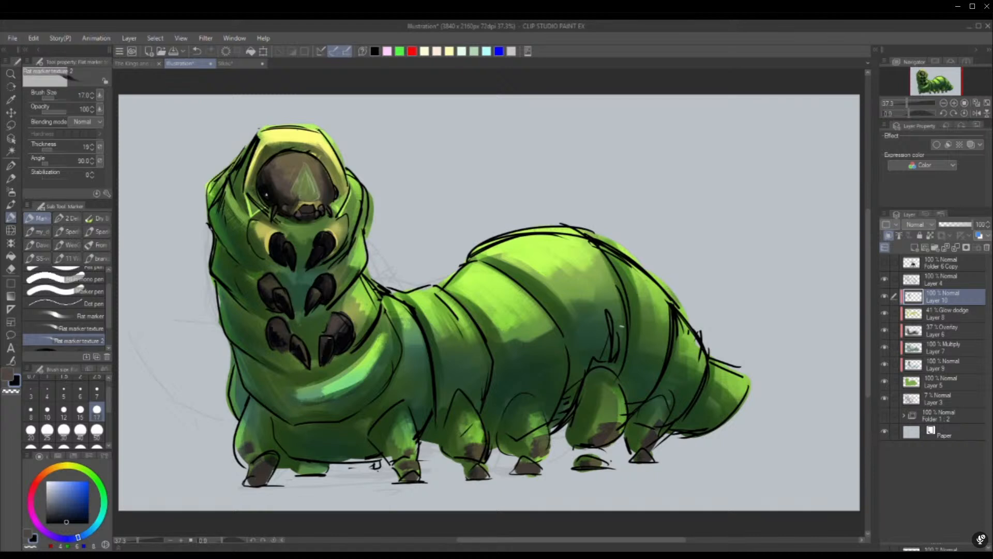
{"action": "left_click_drag", "start_coordinate": [322, 357], "coordinate": [325, 338]}
{"action": "left_click_drag", "start_coordinate": [277, 353], "coordinate": [287, 347]}
Touch up the skin beside the middle left claw with green sampled just above it
{"action": "left_click", "coordinate": [270, 238], "text": "alt"}
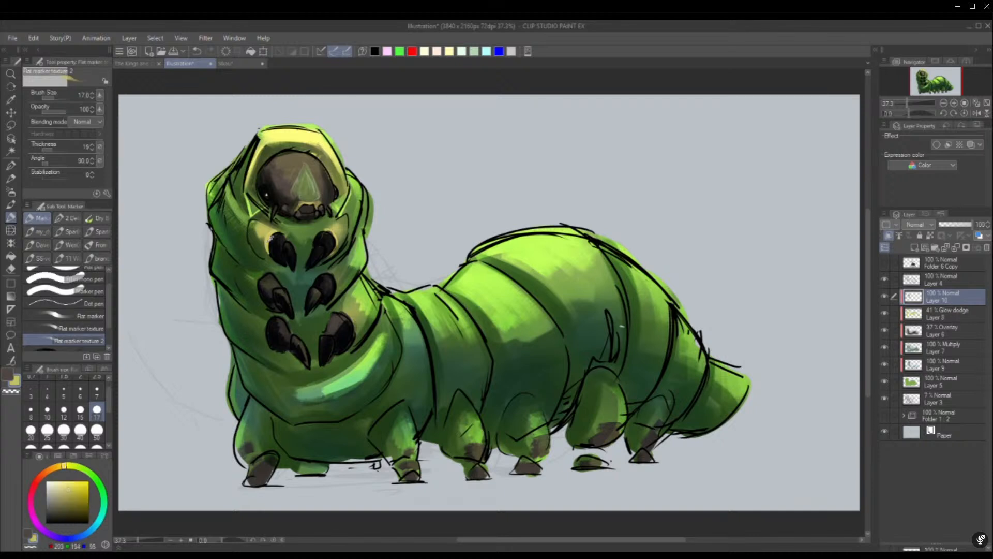
{"action": "left_click", "coordinate": [257, 273], "text": "alt"}
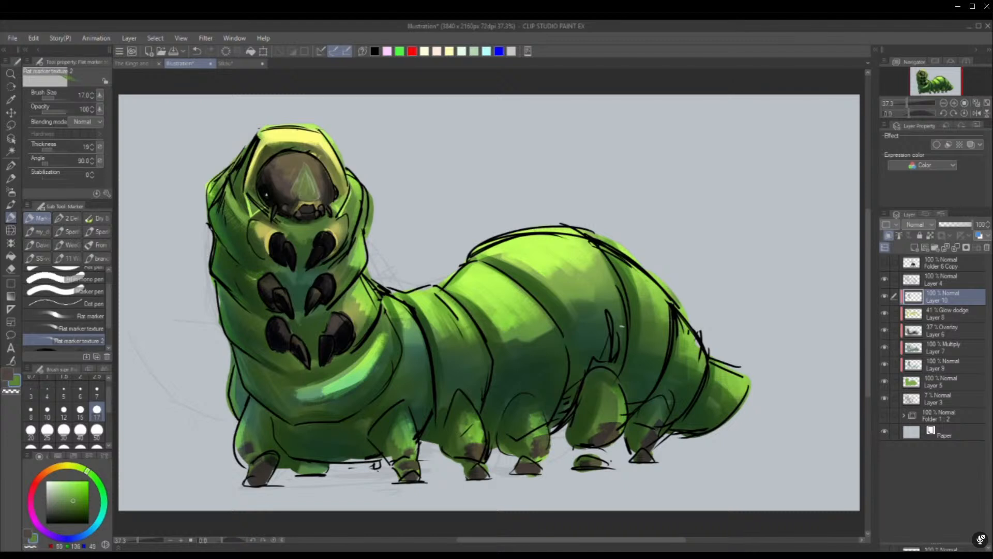
{"action": "left_click_drag", "start_coordinate": [256, 280], "coordinate": [260, 292]}
Enlarge the brush and repaint the large chest fold below the claws with green and a sampled light-green highlight
{"action": "left_click", "coordinate": [97, 430]}
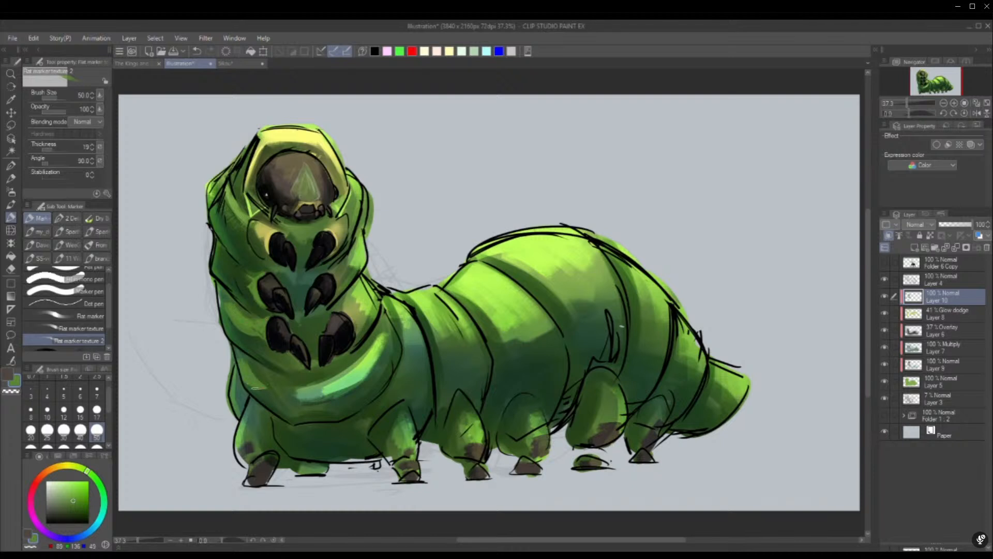
{"action": "left_click", "coordinate": [96, 446]}
{"action": "mouse_move", "coordinate": [253, 374]}
{"action": "left_mouse_down"}
{"action": "mouse_move", "coordinate": [322, 388]}
{"action": "mouse_move", "coordinate": [282, 397]}
{"action": "left_mouse_up"}
{"action": "left_click", "coordinate": [350, 376], "text": "alt"}
{"action": "left_click_drag", "start_coordinate": [351, 371], "coordinate": [280, 404]}
Sharpen the chest fold's highlight using DG_DiamondMain at size 50 and greens sampled from the fold
{"action": "left_click", "coordinate": [38, 245]}
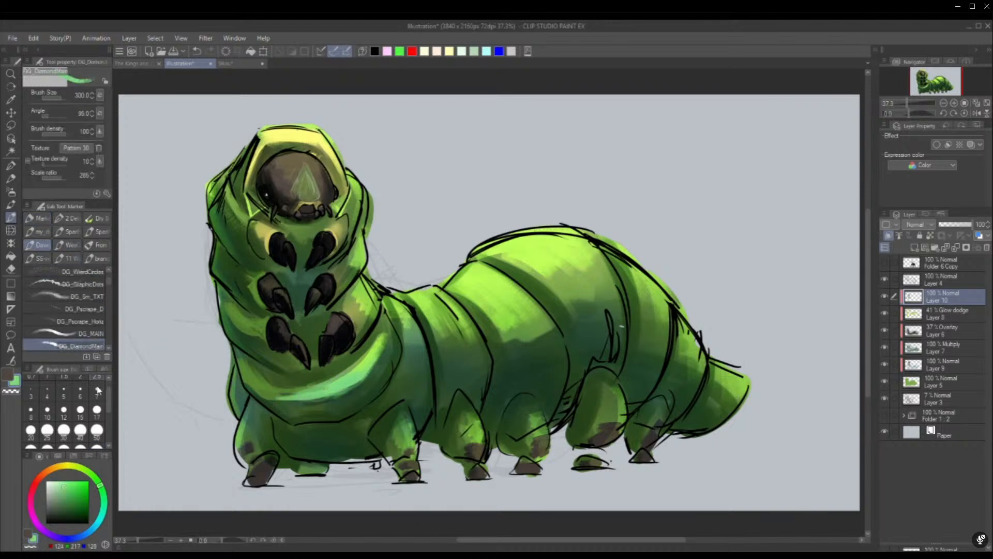
{"action": "mouse_move", "coordinate": [292, 389]}
{"action": "left_mouse_down"}
{"action": "mouse_move", "coordinate": [356, 377]}
{"action": "mouse_move", "coordinate": [282, 398]}
{"action": "left_mouse_up"}
{"action": "left_click", "coordinate": [386, 346], "text": "alt"}
{"action": "left_click_drag", "start_coordinate": [368, 356], "coordinate": [283, 397]}
{"action": "left_click", "coordinate": [336, 384], "text": "alt"}
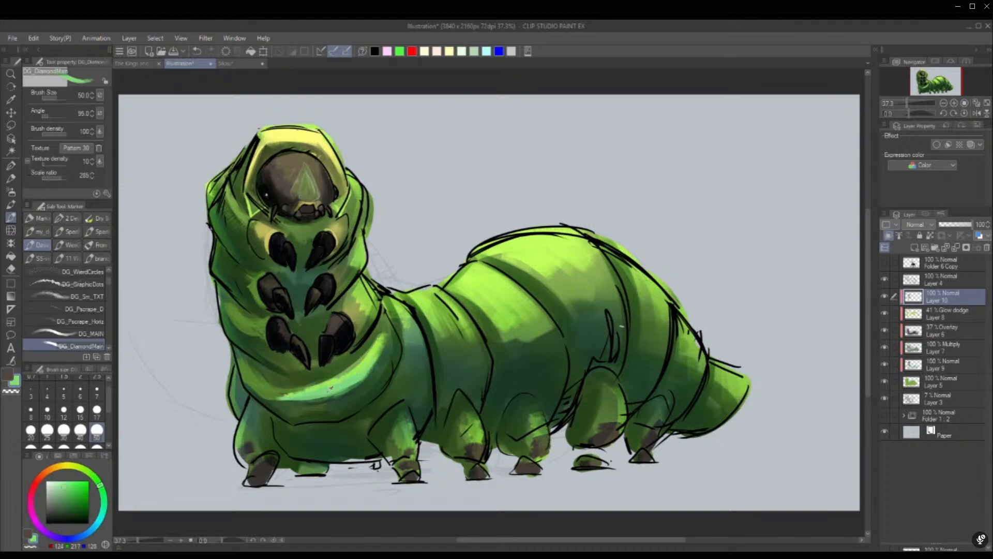
With the brush at size 17, add light-green rim light along the left edge of the lower chest folds, offset by sampled dark green
{"action": "left_click", "coordinate": [95, 417]}
{"action": "left_click_drag", "start_coordinate": [241, 348], "coordinate": [237, 380]}
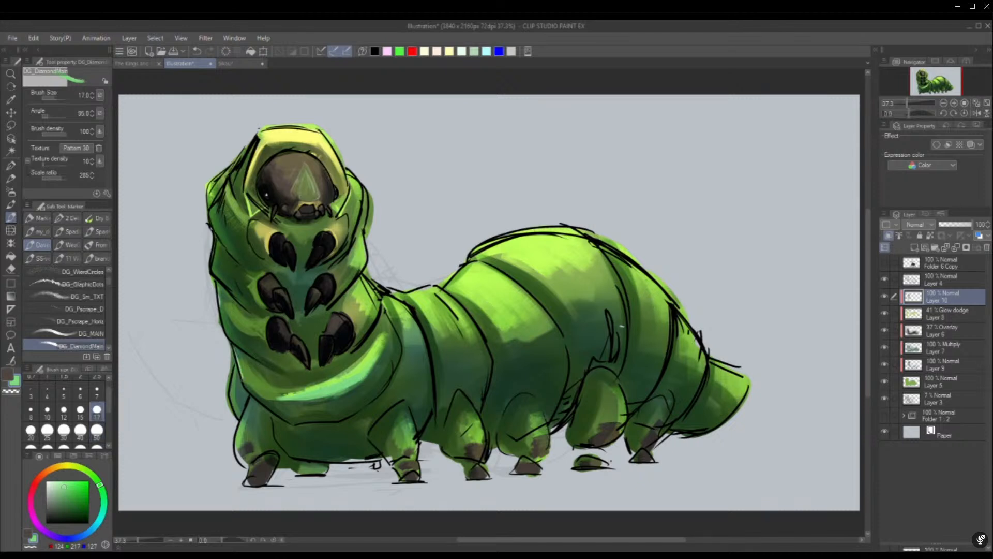
{"action": "left_click_drag", "start_coordinate": [234, 345], "coordinate": [246, 380]}
{"action": "mouse_move", "coordinate": [219, 284]}
{"action": "left_mouse_down"}
{"action": "mouse_move", "coordinate": [239, 350]}
{"action": "mouse_move", "coordinate": [229, 318]}
{"action": "mouse_move", "coordinate": [232, 340]}
{"action": "left_mouse_up"}
{"action": "left_click", "coordinate": [238, 332], "text": "alt"}
{"action": "left_click_drag", "start_coordinate": [222, 303], "coordinate": [228, 329]}
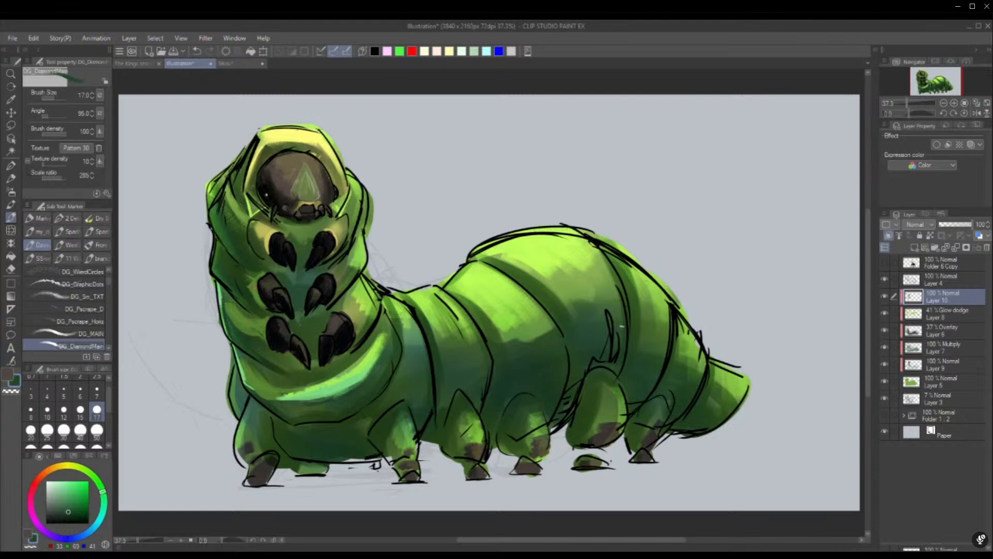
Extend the rim light up the left side of the neck and blend it with yellow-green sampled below the head
{"action": "left_click", "coordinate": [239, 294], "text": "alt"}
{"action": "left_click", "coordinate": [223, 290], "text": "alt"}
{"action": "left_click_drag", "start_coordinate": [220, 242], "coordinate": [211, 269]}
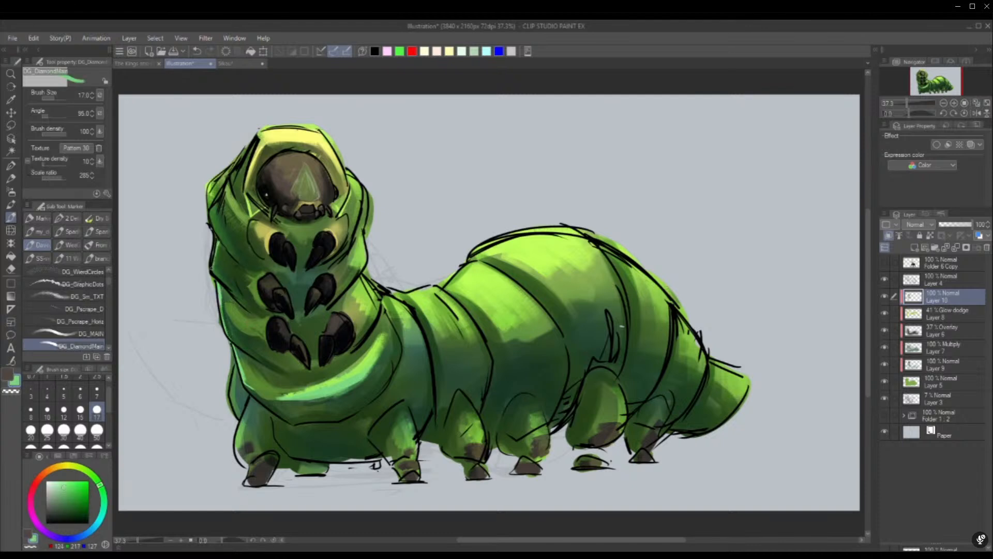
{"action": "left_click", "coordinate": [245, 211], "text": "alt"}
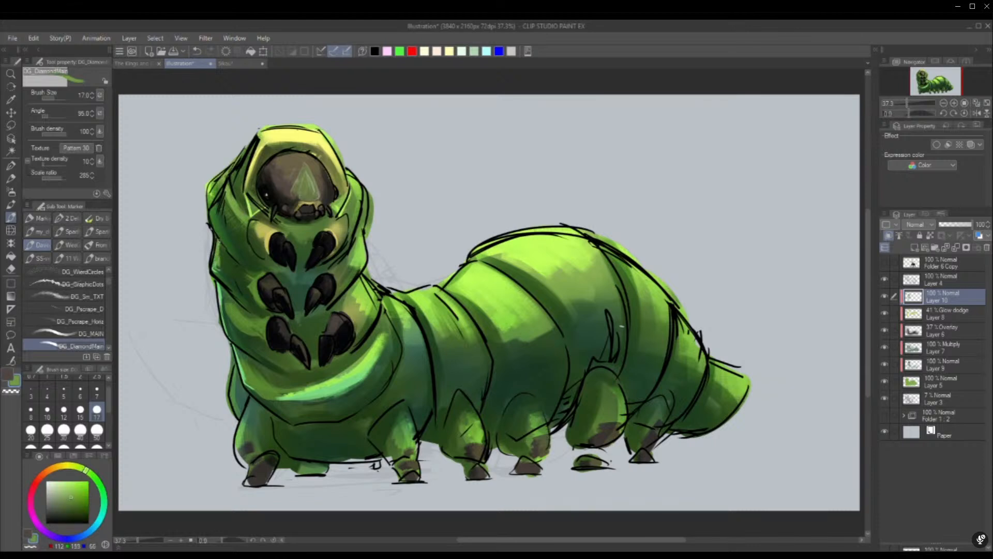
{"action": "left_click_drag", "start_coordinate": [220, 240], "coordinate": [224, 269]}
Sample yellow-green from the neck, flip the canvas view horizontally and switch to brush_2 at size 50
{"action": "left_click", "coordinate": [365, 255], "text": "alt"}
{"action": "left_click", "coordinate": [976, 113]}
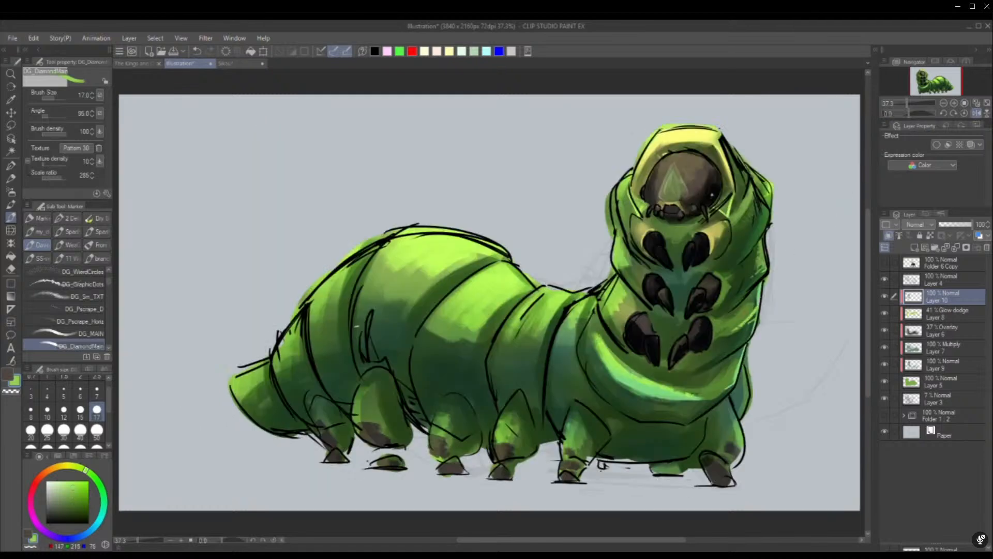
{"action": "left_click", "coordinate": [38, 231]}
{"action": "left_click", "coordinate": [62, 298]}
{"action": "left_click", "coordinate": [98, 430]}
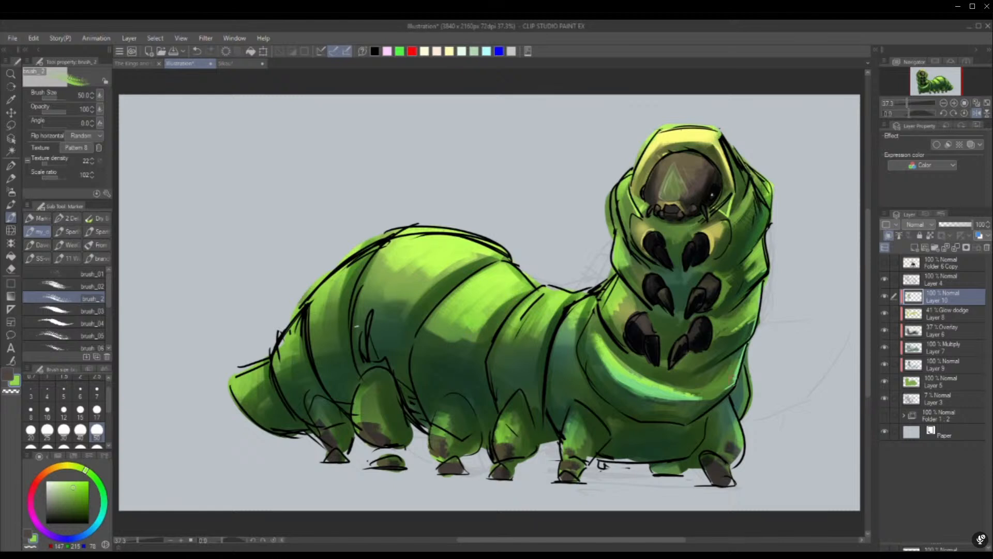
Paint light-green reflected light, sampled at the chest's edge, behind the front leg, on the segment behind the chest and under the tail
{"action": "left_click", "coordinate": [737, 379], "text": "alt"}
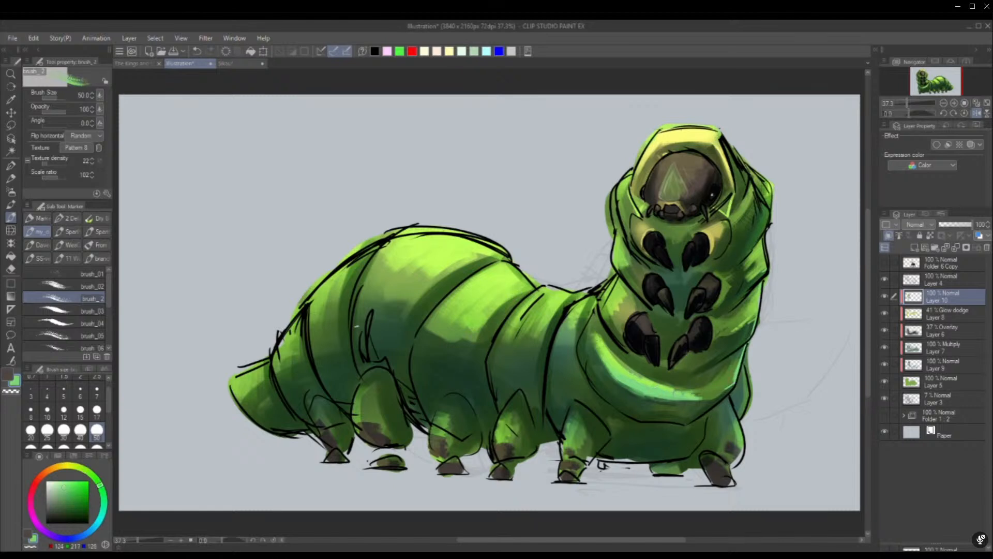
{"action": "left_click_drag", "start_coordinate": [753, 363], "coordinate": [745, 419]}
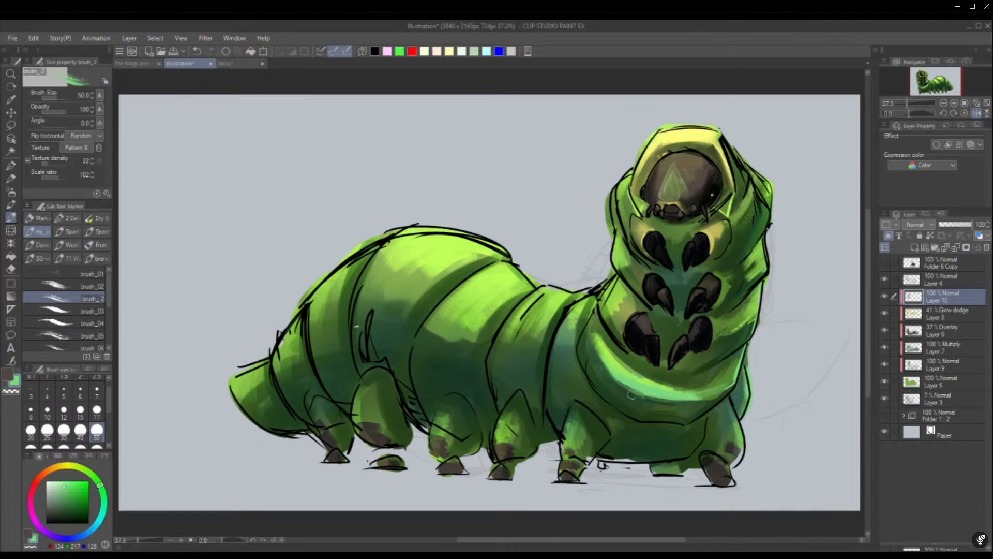
{"action": "mouse_move", "coordinate": [563, 323]}
{"action": "left_mouse_down"}
{"action": "mouse_move", "coordinate": [563, 350]}
{"action": "mouse_move", "coordinate": [552, 375]}
{"action": "left_mouse_up"}
{"action": "left_click_drag", "start_coordinate": [235, 396], "coordinate": [276, 429]}
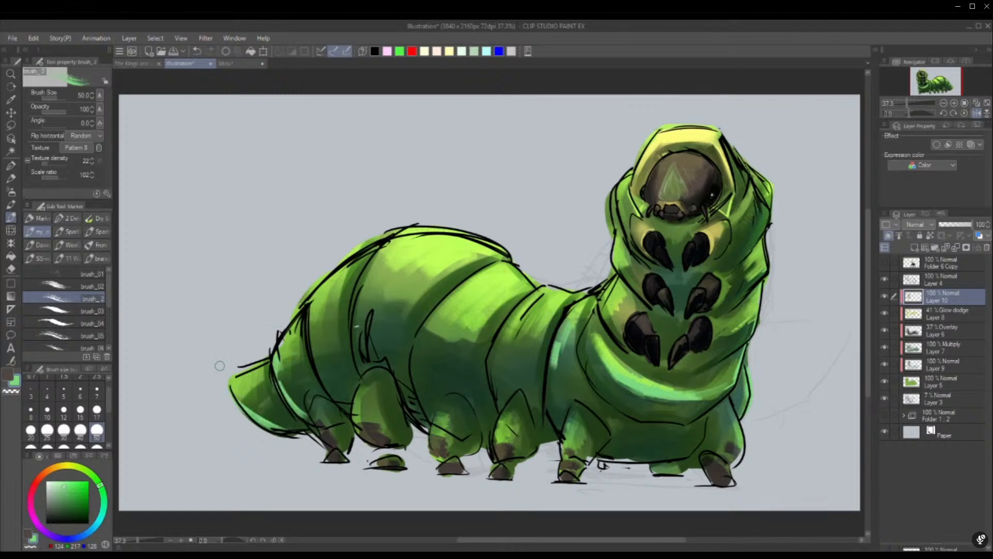
Shade the tail tip and the adjoining segment with dark and mid greens sampled from the tail area
{"action": "left_click", "coordinate": [268, 414], "text": "alt"}
{"action": "mouse_move", "coordinate": [238, 394]}
{"action": "left_mouse_down"}
{"action": "mouse_move", "coordinate": [264, 416]}
{"action": "mouse_move", "coordinate": [308, 426]}
{"action": "left_mouse_up"}
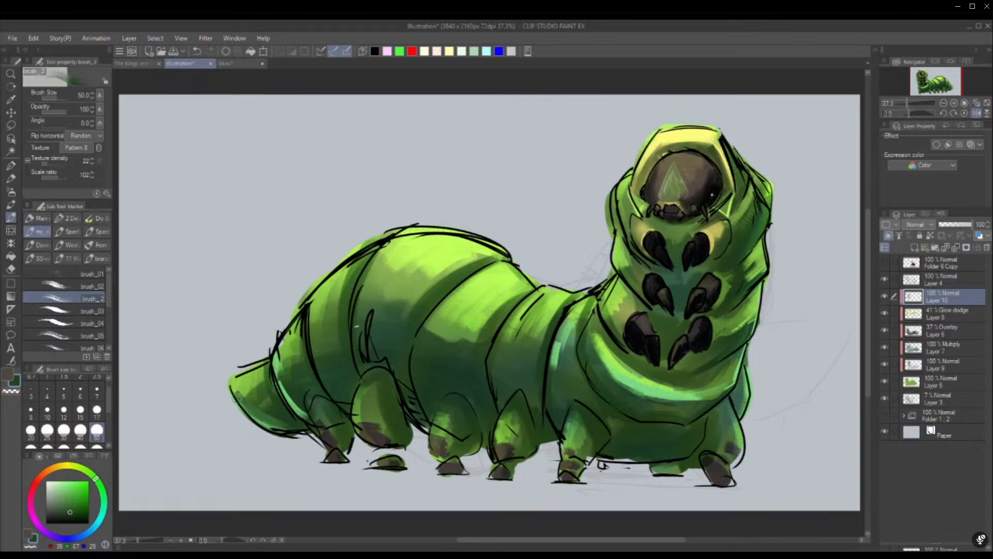
{"action": "left_click", "coordinate": [257, 395], "text": "alt"}
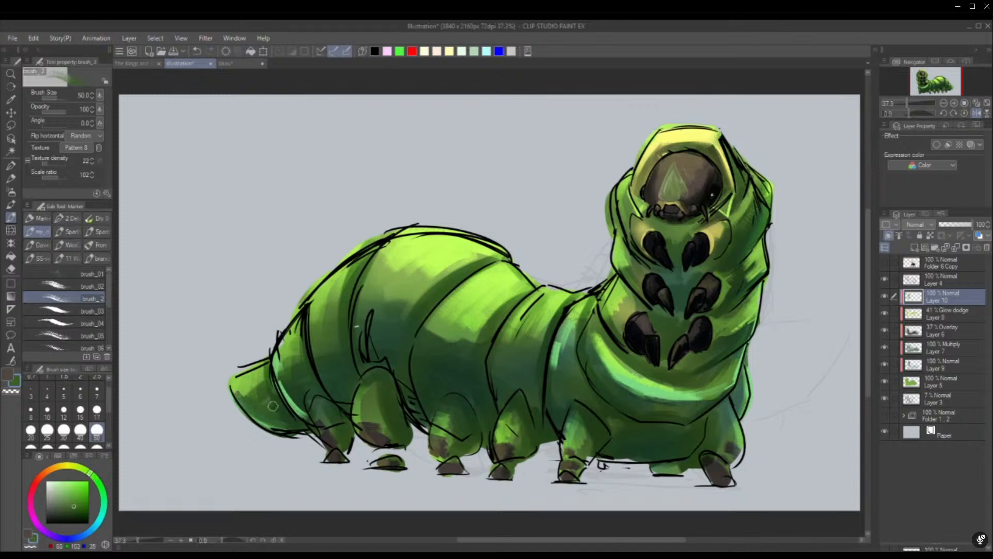
{"action": "left_click_drag", "start_coordinate": [287, 411], "coordinate": [300, 388]}
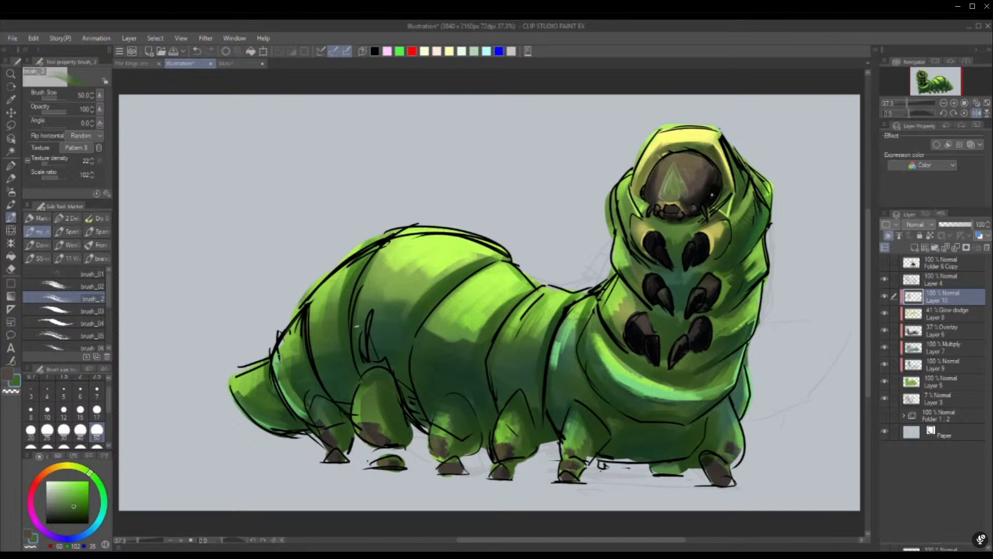
{"action": "left_click", "coordinate": [300, 388], "text": "alt"}
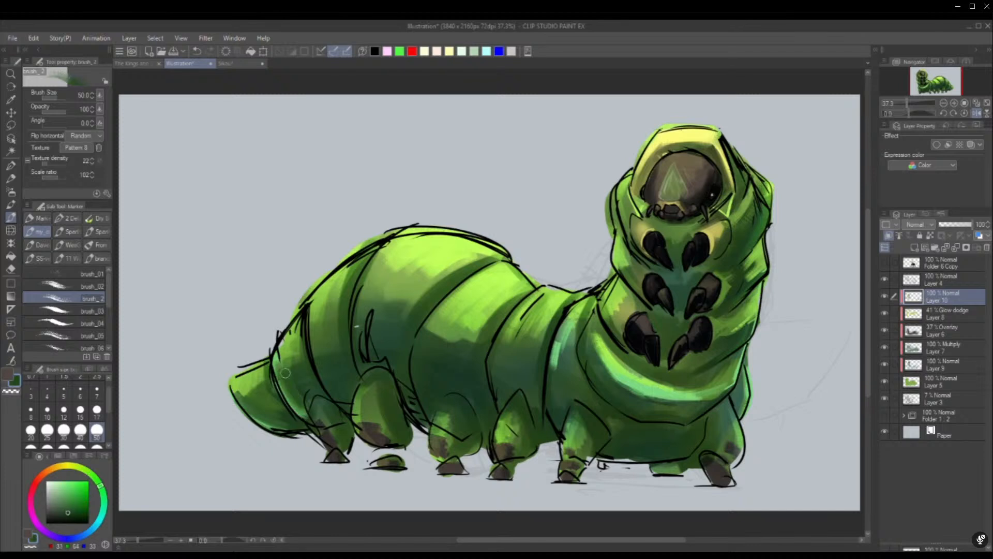
{"action": "left_click", "coordinate": [287, 387], "text": "alt"}
{"action": "left_click", "coordinate": [287, 387], "text": "alt"}
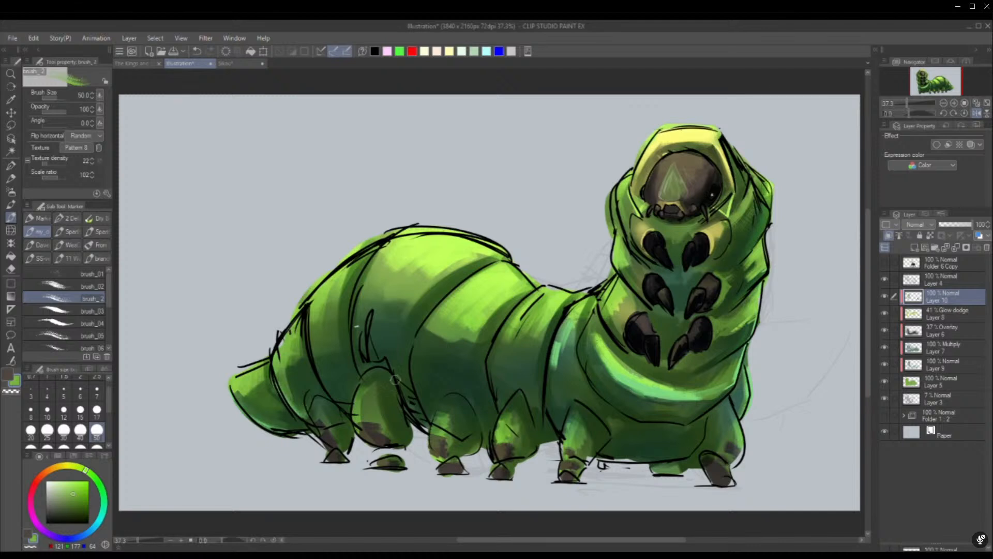
Brighten the tops of the rear body segments with yellow-green highlights sampled from the back
{"action": "left_click", "coordinate": [556, 298], "text": "alt"}
{"action": "mouse_move", "coordinate": [275, 357]}
{"action": "left_mouse_down"}
{"action": "mouse_move", "coordinate": [295, 329]}
{"action": "mouse_move", "coordinate": [300, 349]}
{"action": "left_mouse_up"}
{"action": "mouse_move", "coordinate": [311, 298]}
{"action": "left_mouse_down"}
{"action": "mouse_move", "coordinate": [348, 268]}
{"action": "mouse_move", "coordinate": [317, 308]}
{"action": "mouse_move", "coordinate": [332, 328]}
{"action": "left_mouse_up"}
{"action": "mouse_move", "coordinate": [459, 263]}
{"action": "left_mouse_down"}
{"action": "mouse_move", "coordinate": [431, 277]}
{"action": "mouse_move", "coordinate": [455, 274]}
{"action": "left_mouse_up"}
{"action": "left_click", "coordinate": [463, 236], "text": "alt"}
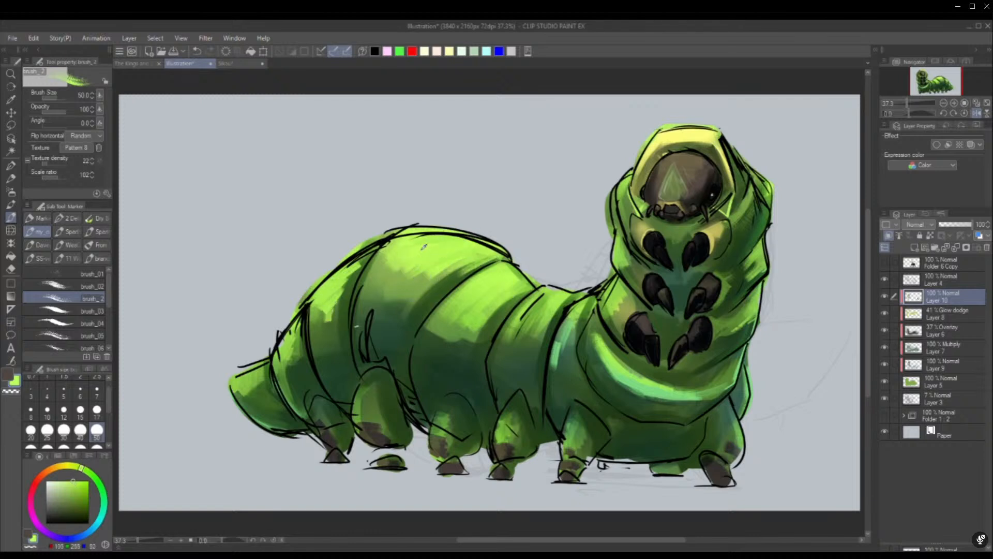
{"action": "left_click_drag", "start_coordinate": [405, 263], "coordinate": [461, 270]}
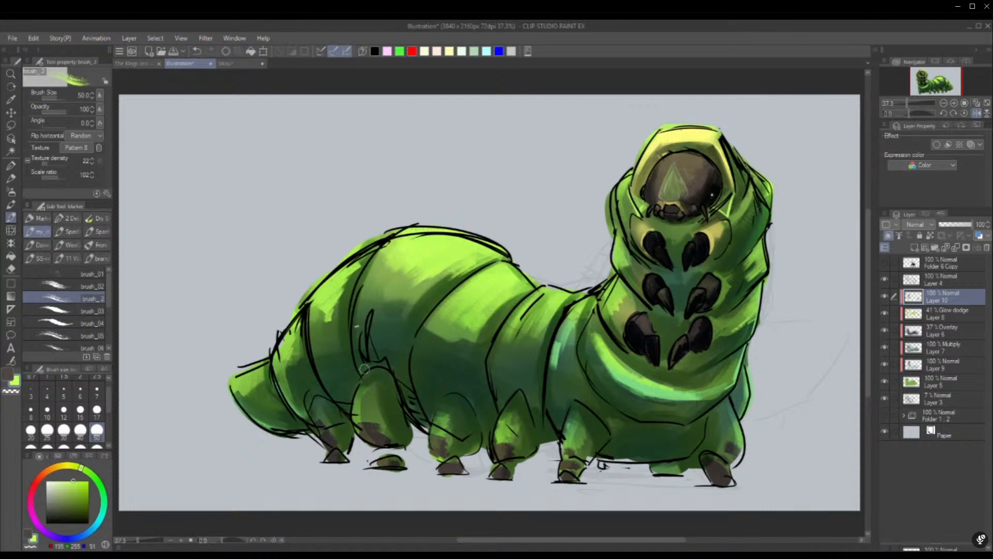
Paint the front edge of the largest back segment mid-green and shade the seams of it and the next segment with sampled dark green
{"action": "left_click", "coordinate": [430, 306], "text": "alt"}
{"action": "left_click_drag", "start_coordinate": [398, 362], "coordinate": [481, 246]}
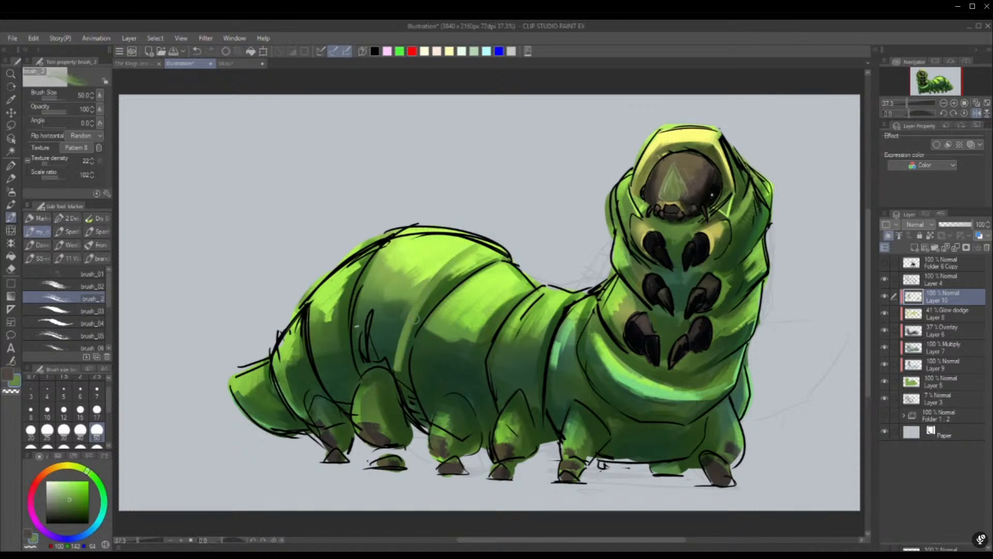
{"action": "left_click", "coordinate": [405, 387], "text": "alt"}
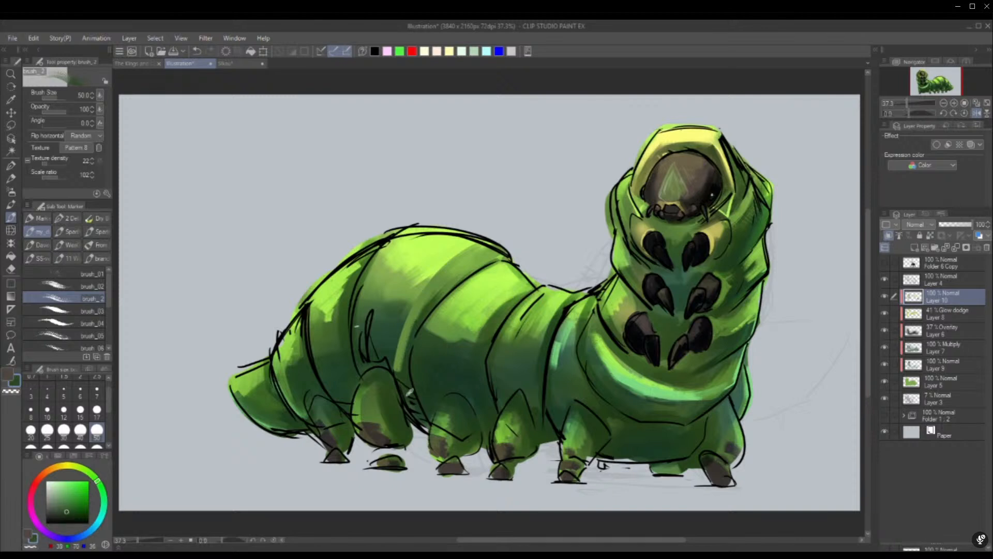
{"action": "left_click", "coordinate": [403, 360], "text": "alt"}
{"action": "left_click", "coordinate": [407, 391], "text": "alt"}
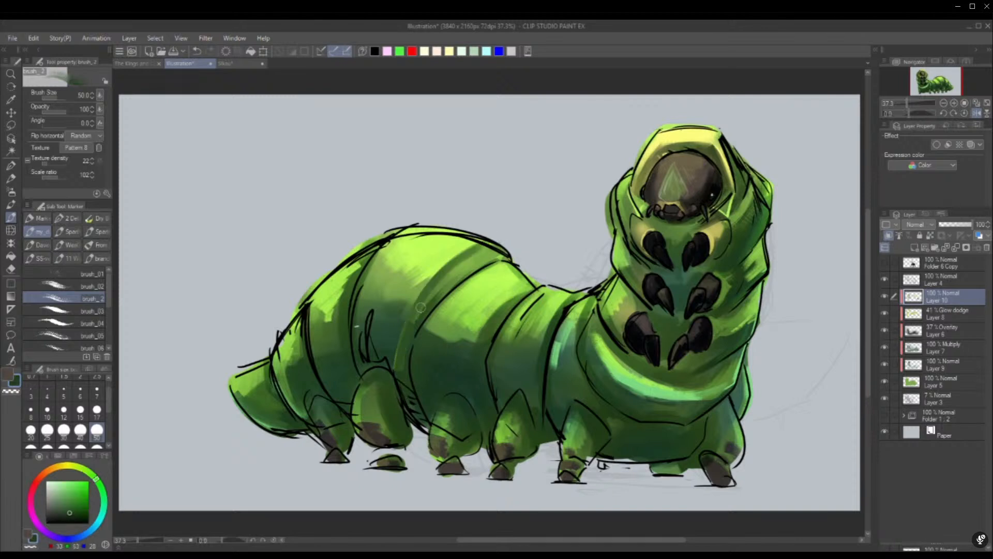
{"action": "left_click_drag", "start_coordinate": [409, 334], "coordinate": [498, 254]}
{"action": "left_click_drag", "start_coordinate": [431, 304], "coordinate": [487, 255]}
{"action": "left_click_drag", "start_coordinate": [470, 349], "coordinate": [537, 281]}
Add bright yellow-green highlights, sampled from the back, to the largest back segment and the narrow segments behind the chest
{"action": "left_click", "coordinate": [478, 325], "text": "alt"}
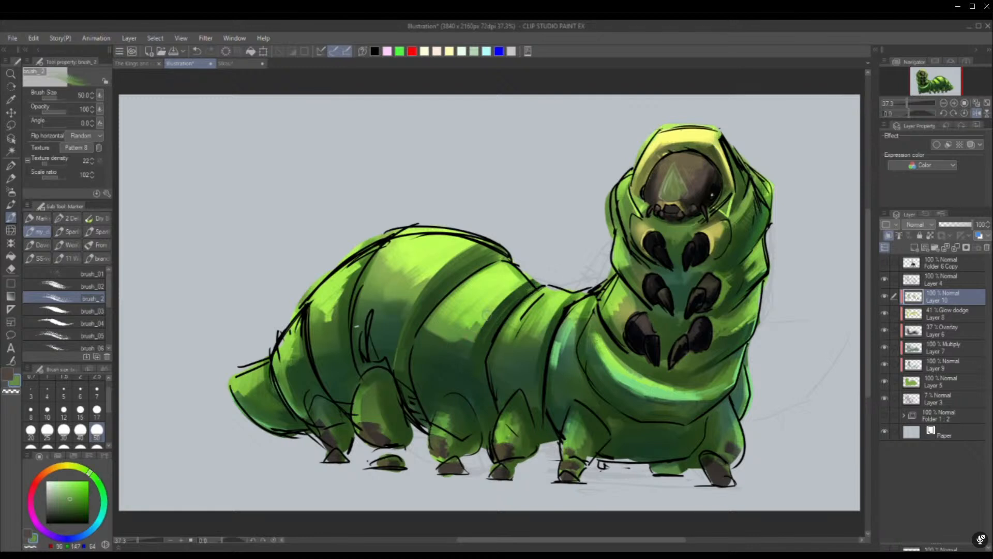
{"action": "left_click", "coordinate": [492, 303], "text": "alt"}
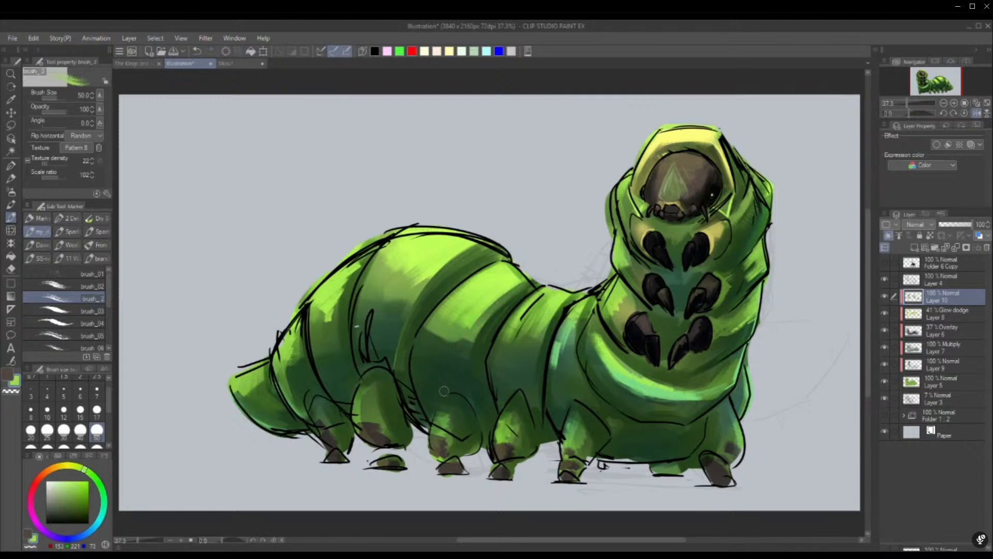
{"action": "left_click_drag", "start_coordinate": [414, 298], "coordinate": [451, 262]}
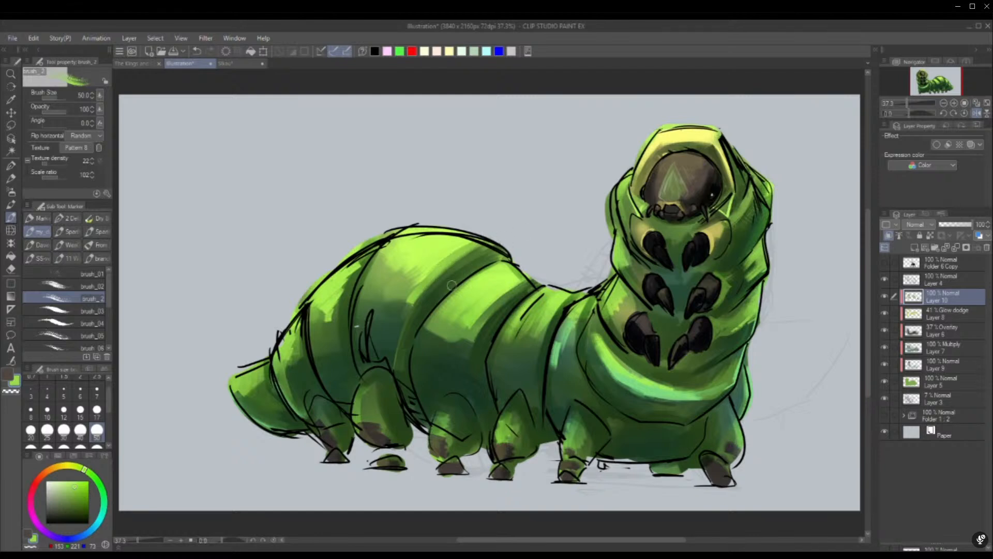
{"action": "left_click", "coordinate": [422, 258], "text": "alt"}
{"action": "mouse_move", "coordinate": [517, 323]}
{"action": "left_mouse_down"}
{"action": "mouse_move", "coordinate": [554, 284]}
{"action": "mouse_move", "coordinate": [569, 284]}
{"action": "mouse_move", "coordinate": [536, 330]}
{"action": "mouse_move", "coordinate": [539, 306]}
{"action": "mouse_move", "coordinate": [526, 430]}
{"action": "mouse_move", "coordinate": [585, 323]}
{"action": "left_mouse_up"}
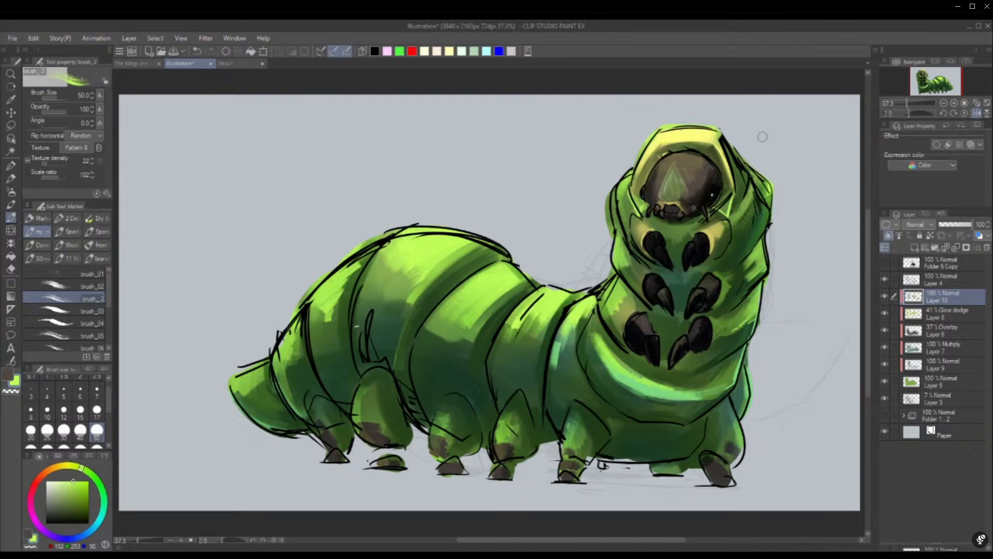
Brighten the far edge of the neck with yellow-green, sample a dark green from the body and mirror the canvas view horizontally
{"action": "mouse_move", "coordinate": [617, 213]}
{"action": "left_mouse_down"}
{"action": "mouse_move", "coordinate": [619, 273]}
{"action": "mouse_move", "coordinate": [607, 320]}
{"action": "mouse_move", "coordinate": [591, 324]}
{"action": "mouse_move", "coordinate": [604, 329]}
{"action": "left_mouse_up"}
{"action": "left_click", "coordinate": [592, 341], "text": "alt"}
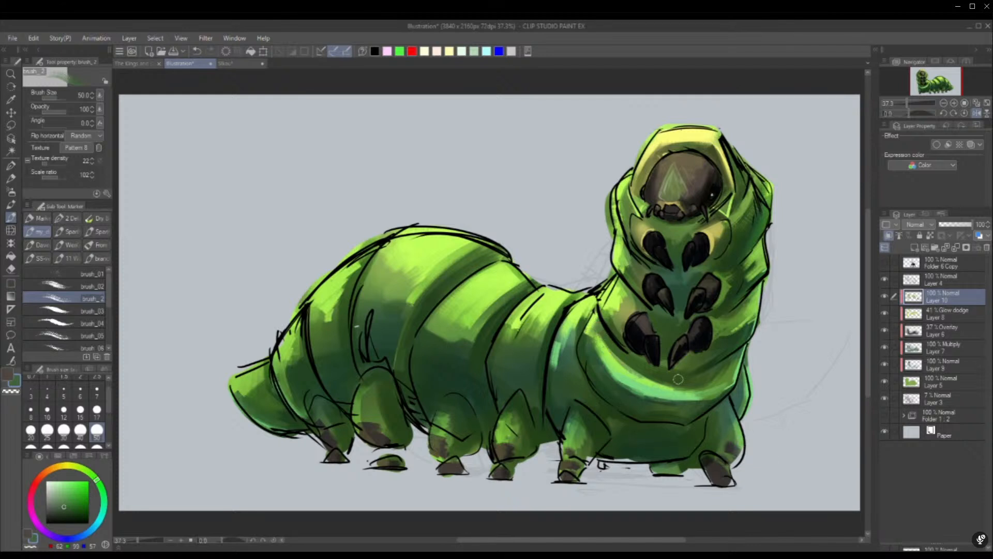
{"action": "left_click", "coordinate": [977, 113]}
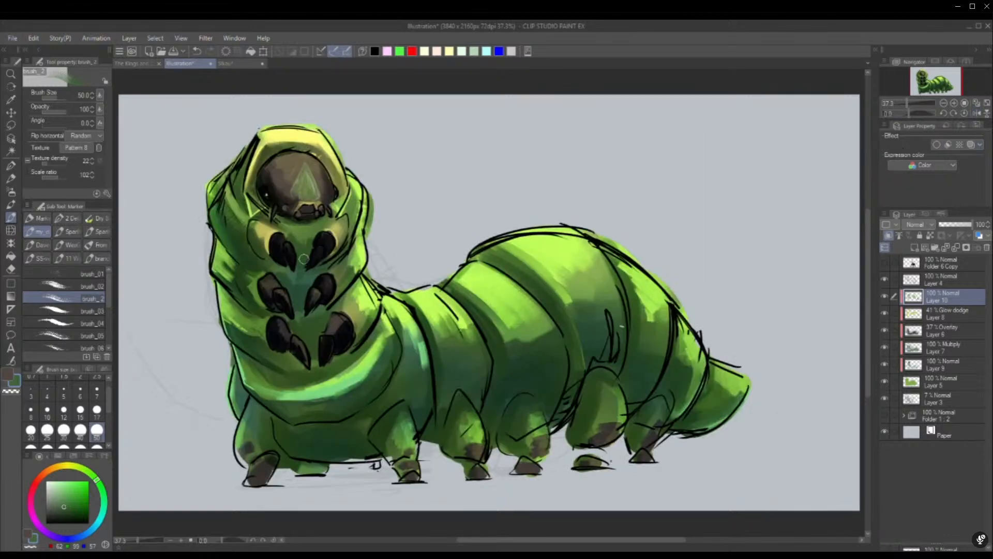
Draw thin light-grey highlights on the chest claws with the G-pen at size 2.5
{"action": "left_click", "coordinate": [273, 196], "text": "alt"}
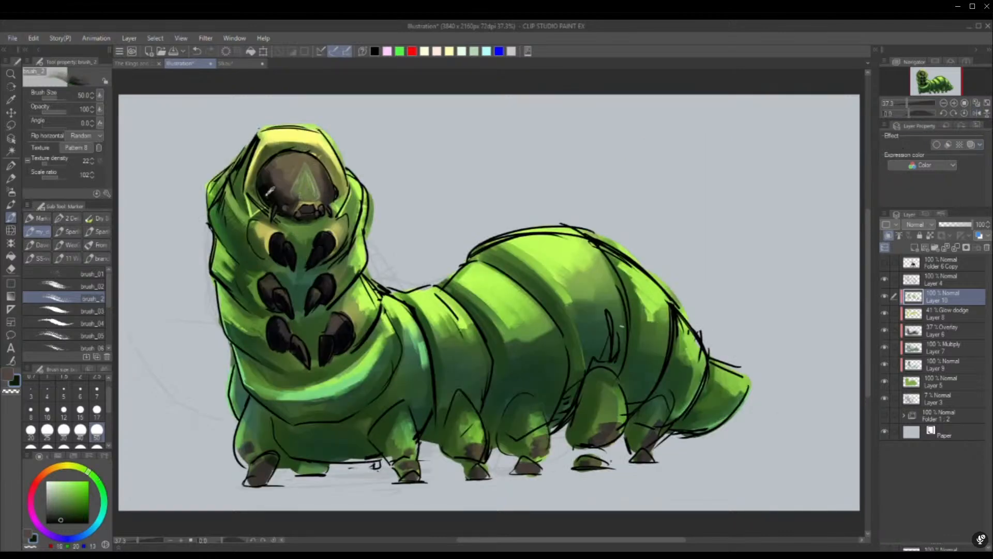
{"action": "left_click", "coordinate": [267, 194], "text": "alt"}
{"action": "key", "text": "p"}
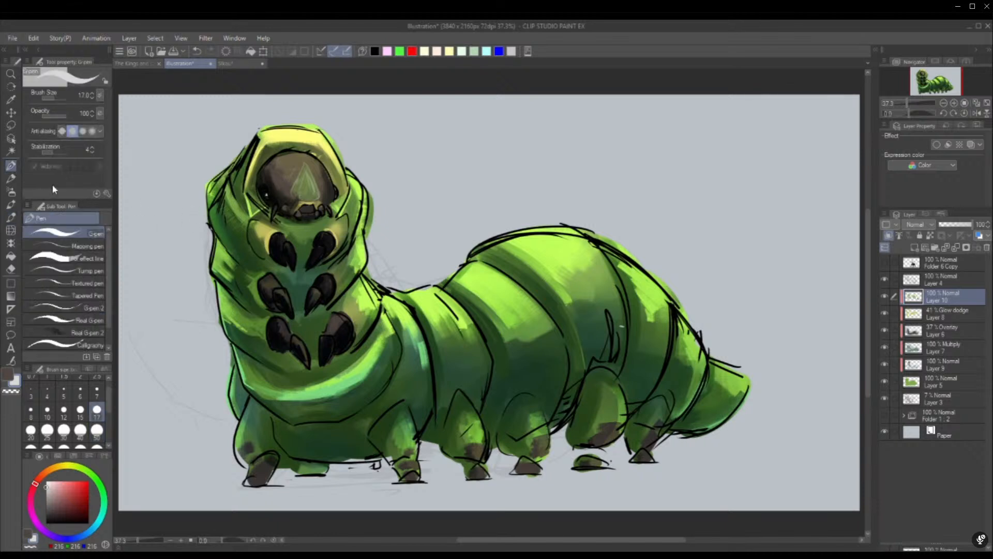
{"action": "left_click", "coordinate": [96, 376]}
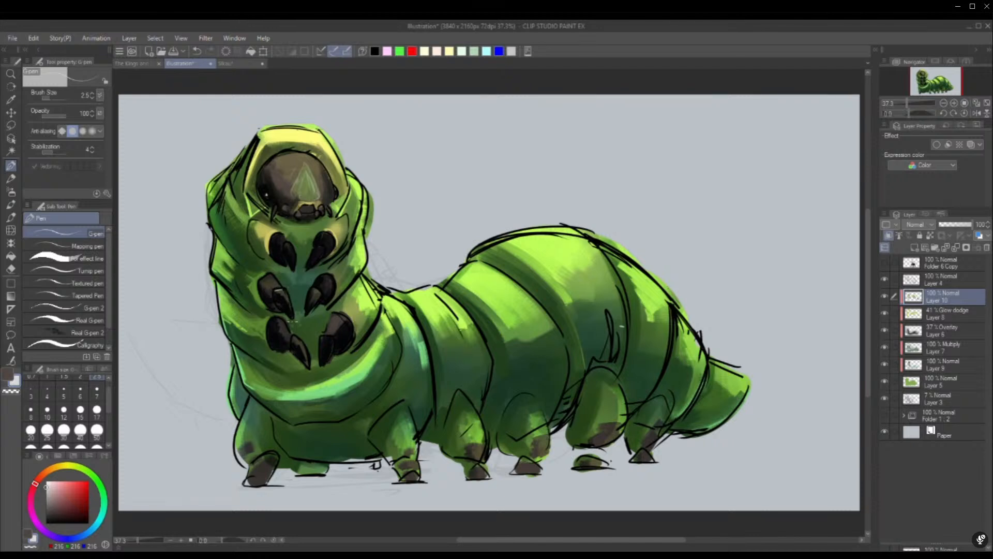
{"action": "left_click_drag", "start_coordinate": [279, 294], "coordinate": [288, 309]}
{"action": "left_click_drag", "start_coordinate": [295, 341], "coordinate": [304, 351]}
{"action": "left_click_drag", "start_coordinate": [336, 318], "coordinate": [342, 331]}
Touch up the claws in sampled near-black brown with the brush_2 marker, using sizes 7 and 17
{"action": "left_click", "coordinate": [277, 242], "text": "alt"}
{"action": "left_click", "coordinate": [13, 218]}
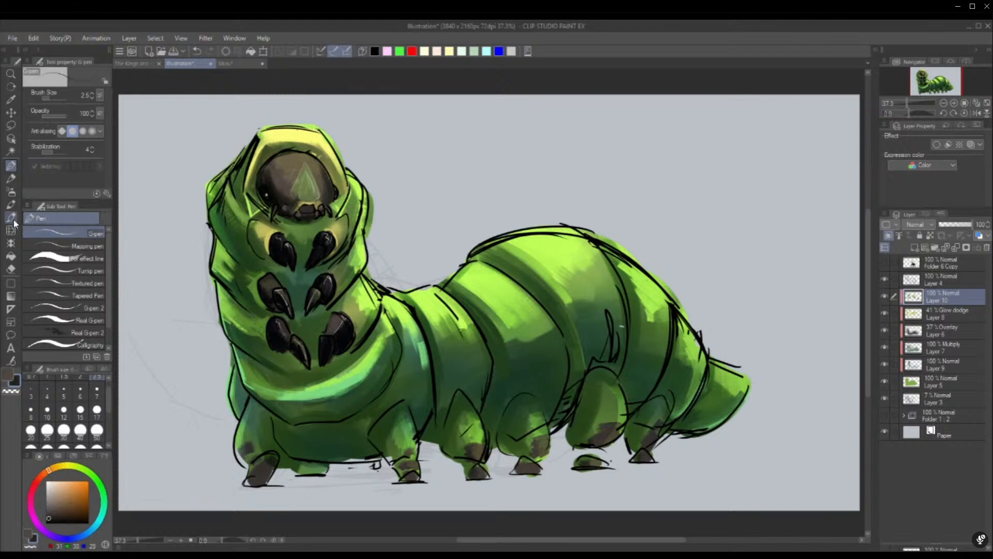
{"action": "left_click", "coordinate": [94, 399]}
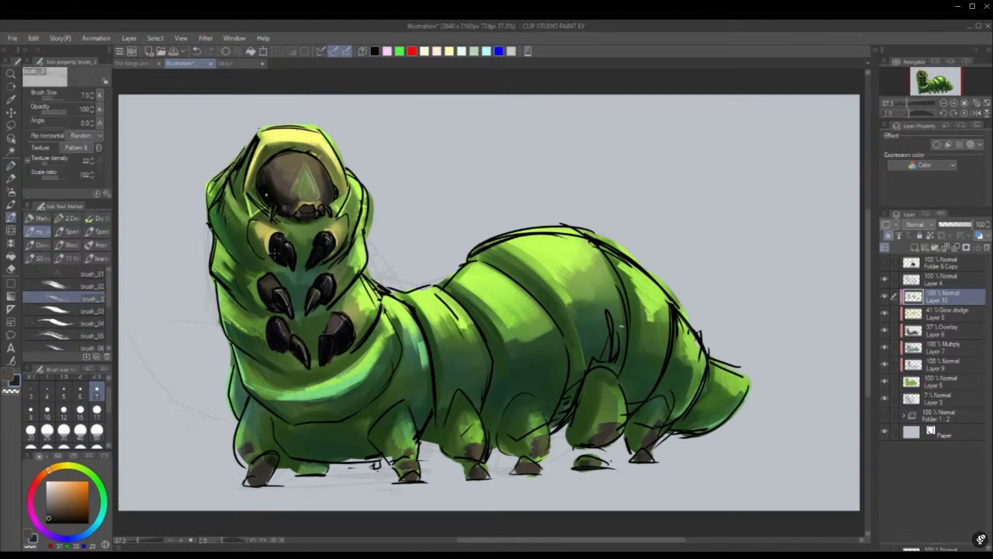
{"action": "left_click", "coordinate": [97, 411]}
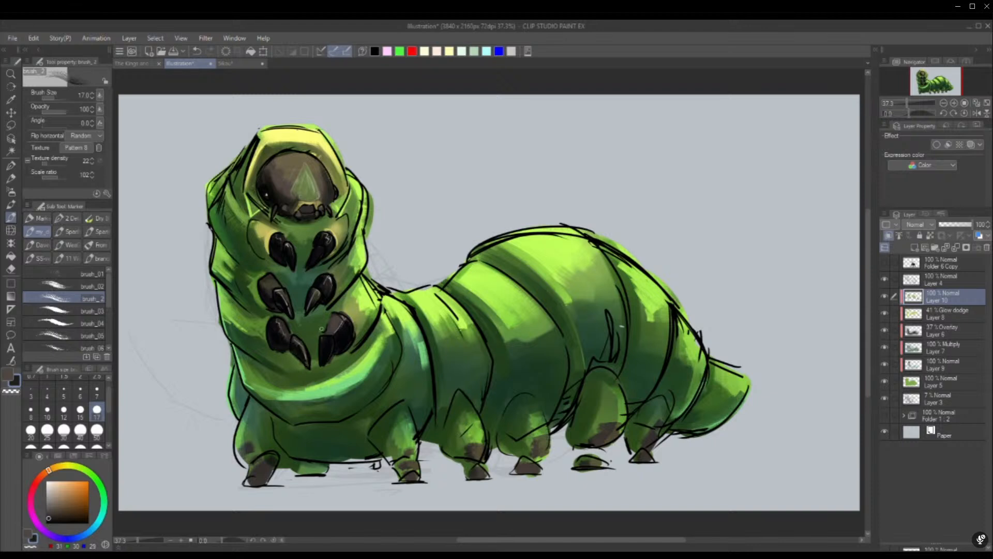
Clean up the skin around the lowest pair of claws with dark and mid greens sampled from the chest
{"action": "left_click", "coordinate": [334, 362], "text": "alt"}
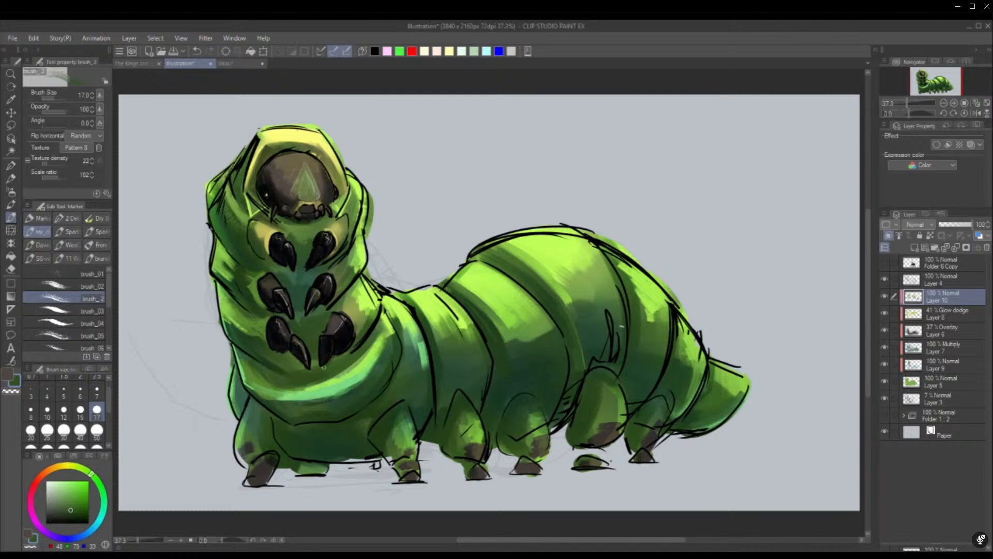
{"action": "left_click", "coordinate": [339, 359], "text": "alt"}
{"action": "left_click", "coordinate": [289, 362], "text": "alt"}
{"action": "left_click", "coordinate": [268, 365], "text": "alt"}
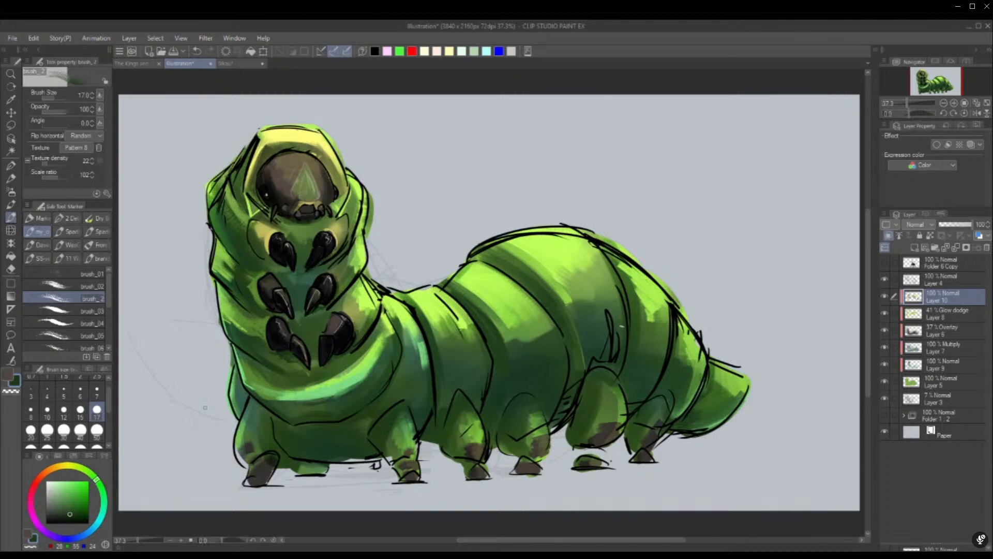
Shade the belly below the chest fold and the area under the lowest claws with dark greens at brush size 50
{"action": "left_click", "coordinate": [355, 416], "text": "alt"}
{"action": "left_click", "coordinate": [78, 518]}
{"action": "left_click", "coordinate": [97, 431]}
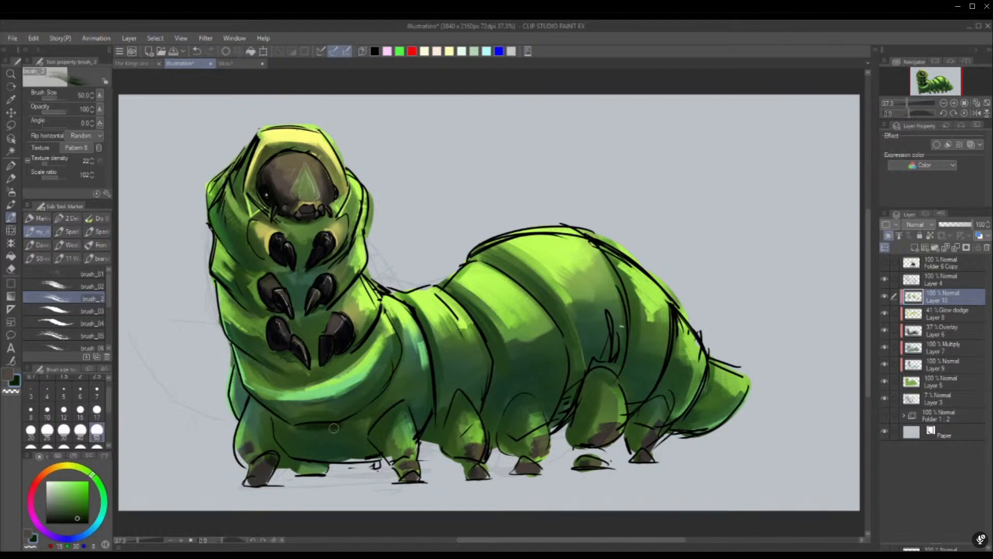
{"action": "left_click", "coordinate": [329, 406], "text": "alt"}
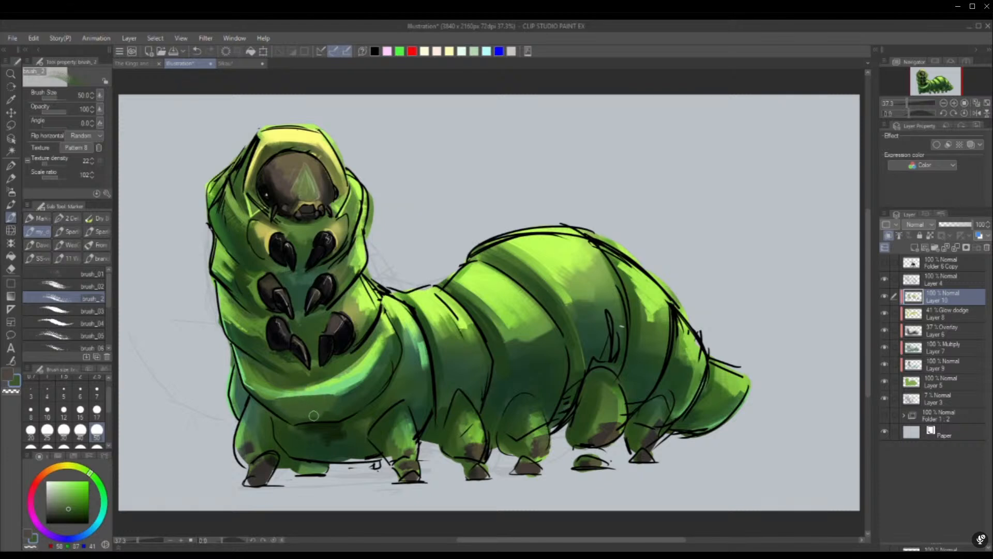
{"action": "left_click", "coordinate": [327, 428], "text": "alt"}
{"action": "mouse_move", "coordinate": [327, 428]}
{"action": "left_mouse_down"}
{"action": "mouse_move", "coordinate": [292, 386]}
{"action": "mouse_move", "coordinate": [320, 375]}
{"action": "mouse_move", "coordinate": [301, 373]}
{"action": "left_mouse_up"}
{"action": "left_click", "coordinate": [300, 373], "text": "alt"}
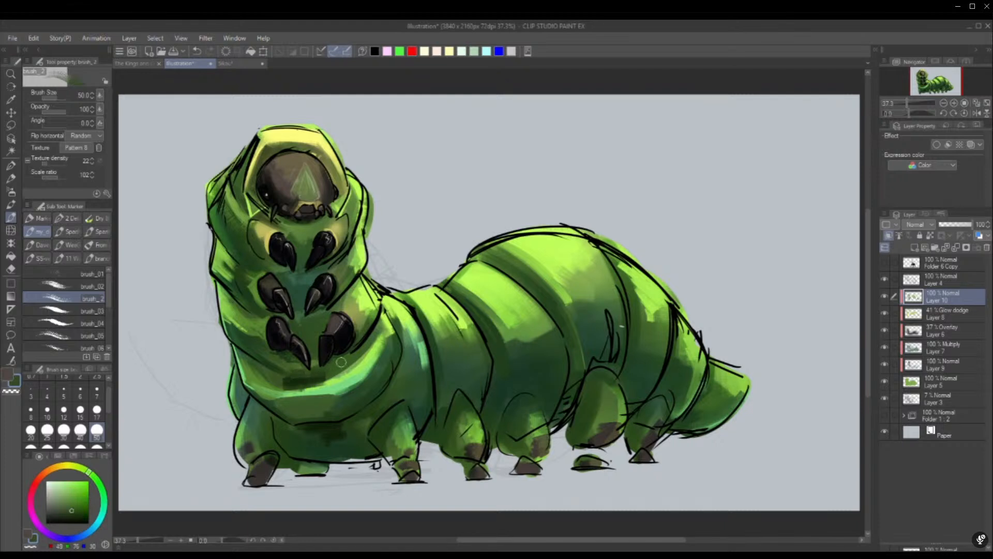
Paint the shadowed outer side of the neck and the lower chest with greens sampled from those areas
{"action": "left_click", "coordinate": [297, 305], "text": "alt"}
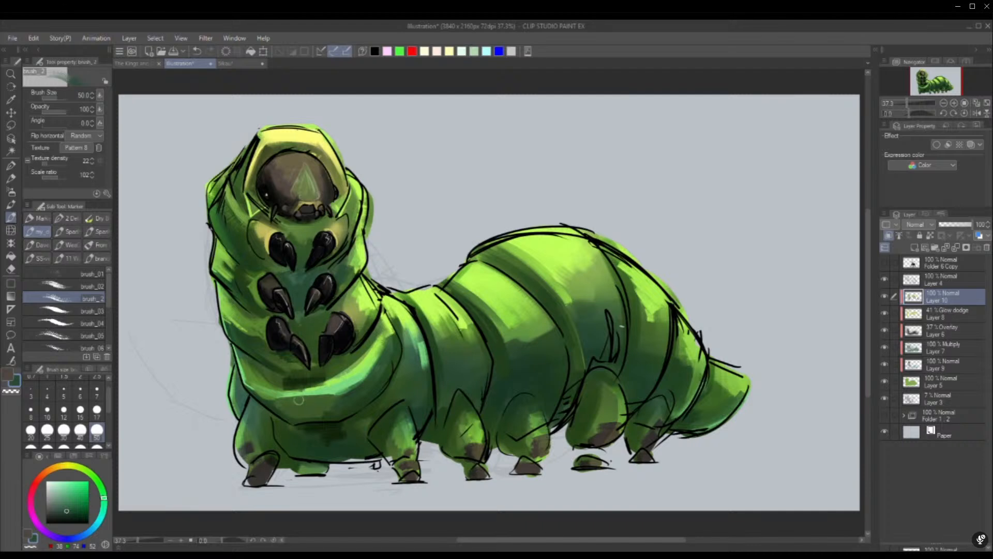
{"action": "left_click", "coordinate": [218, 213], "text": "alt"}
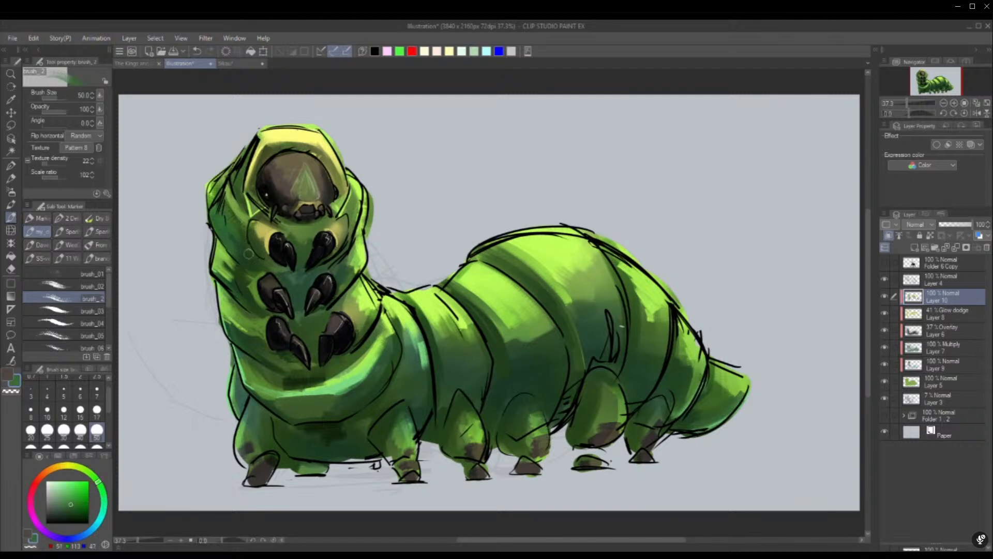
{"action": "left_click", "coordinate": [226, 233], "text": "alt"}
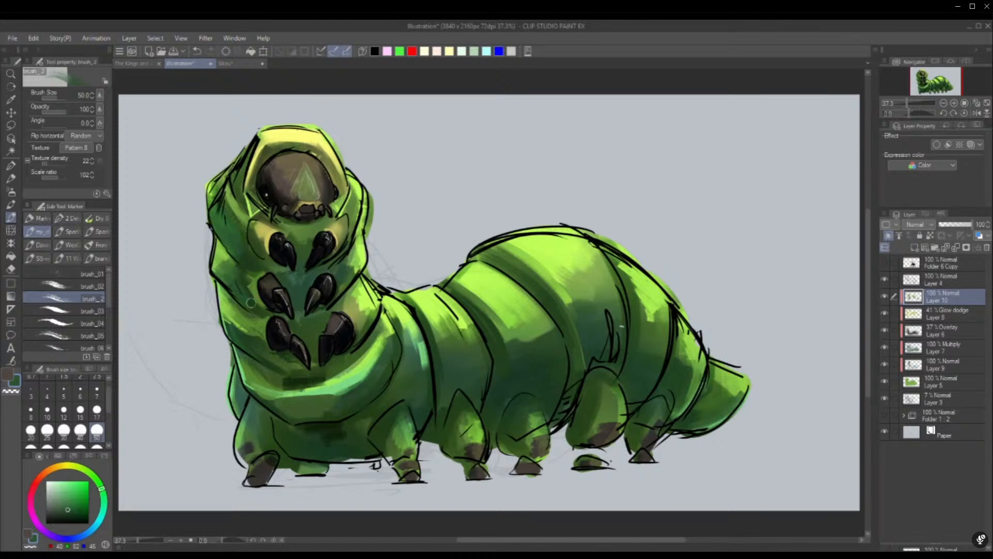
{"action": "left_click", "coordinate": [246, 341], "text": "alt"}
{"action": "mouse_move", "coordinate": [238, 333]}
{"action": "left_mouse_down"}
{"action": "mouse_move", "coordinate": [265, 349]}
{"action": "mouse_move", "coordinate": [236, 332]}
{"action": "mouse_move", "coordinate": [278, 369]}
{"action": "mouse_move", "coordinate": [267, 379]}
{"action": "mouse_move", "coordinate": [276, 382]}
{"action": "mouse_move", "coordinate": [238, 347]}
{"action": "mouse_move", "coordinate": [276, 385]}
{"action": "left_mouse_up"}
{"action": "left_click", "coordinate": [280, 381], "text": "alt"}
{"action": "left_click", "coordinate": [253, 367], "text": "alt"}
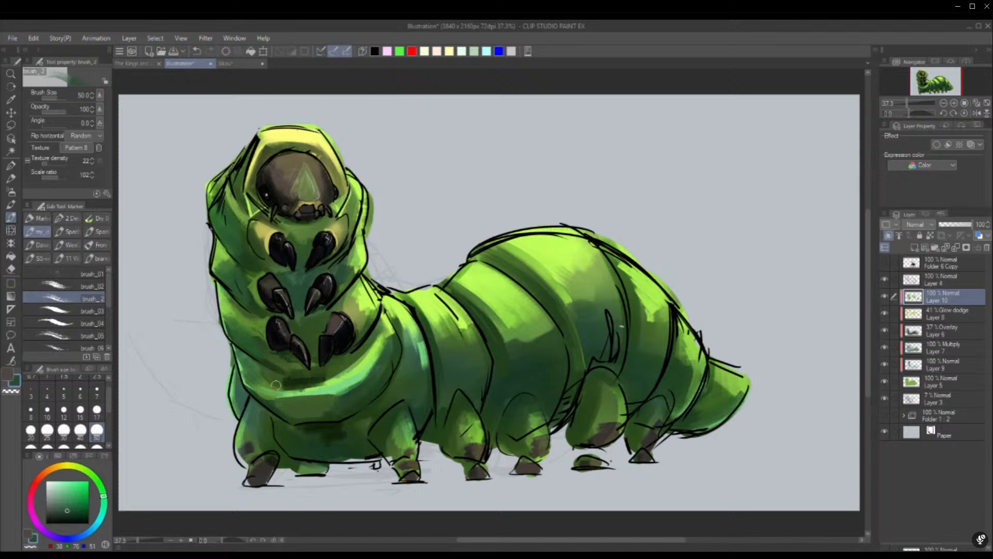
Undo the last teal stroke and touch up the lower chest fold's outer edge with sampled teal-green at brush size 17
{"action": "left_click", "coordinate": [293, 275], "text": "alt"}
{"action": "left_click", "coordinate": [294, 275], "text": "alt"}
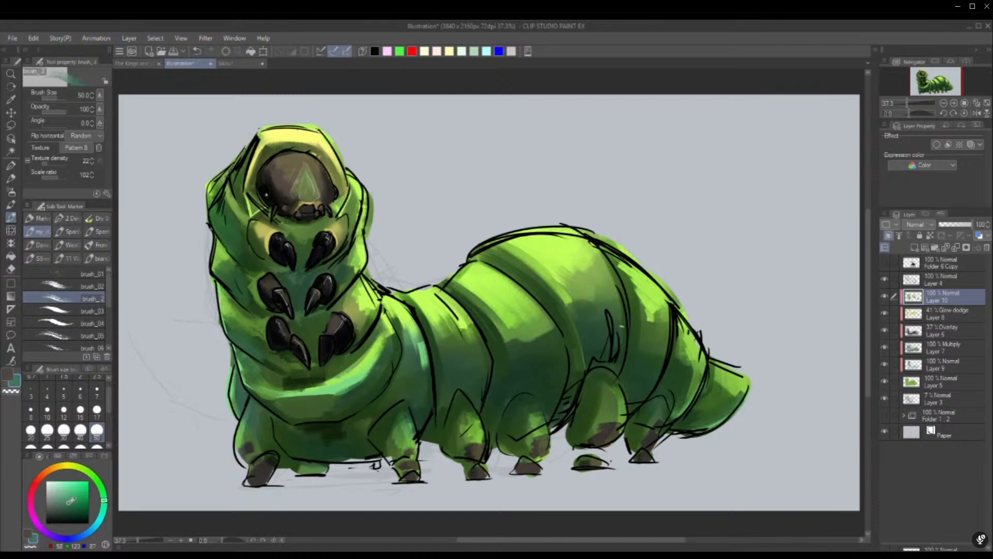
{"action": "left_click", "coordinate": [97, 392]}
{"action": "left_click", "coordinate": [96, 409]}
{"action": "key", "text": "ctrl+z"}
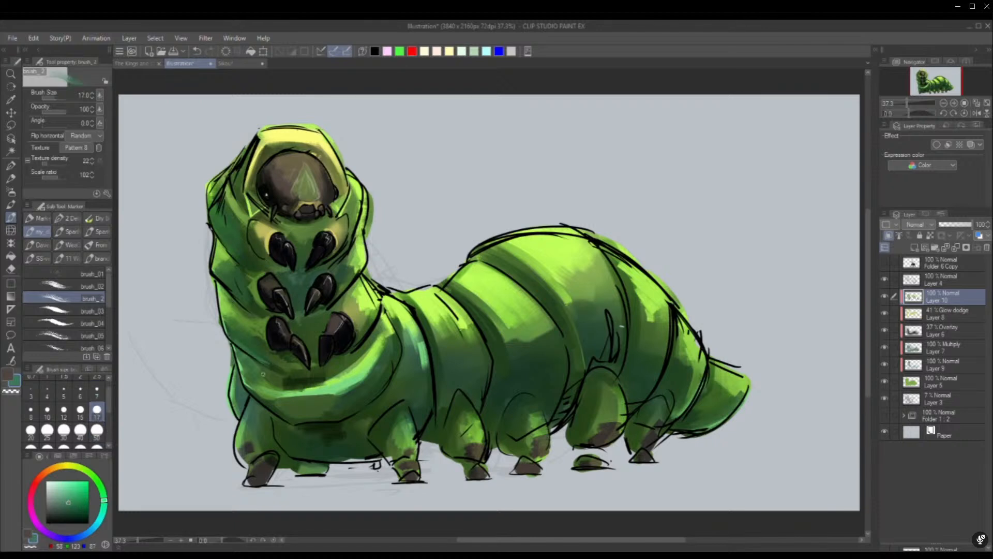
{"action": "left_click_drag", "start_coordinate": [253, 392], "coordinate": [265, 405]}
Add a Hue/Saturation correction layer that recolours the creature purple, hide it and make Layer 10 active again
{"action": "left_click", "coordinate": [345, 97]}
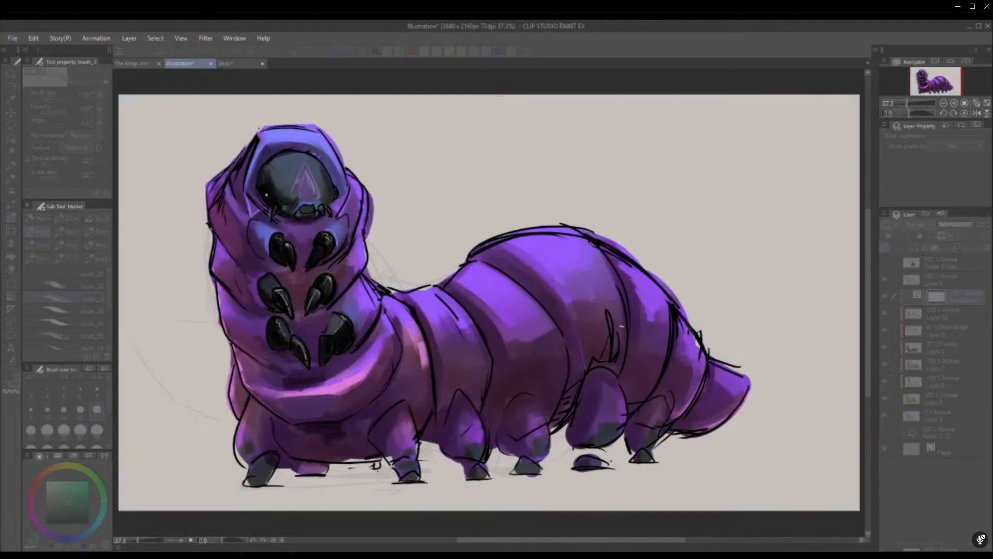
{"action": "key", "text": "Return"}
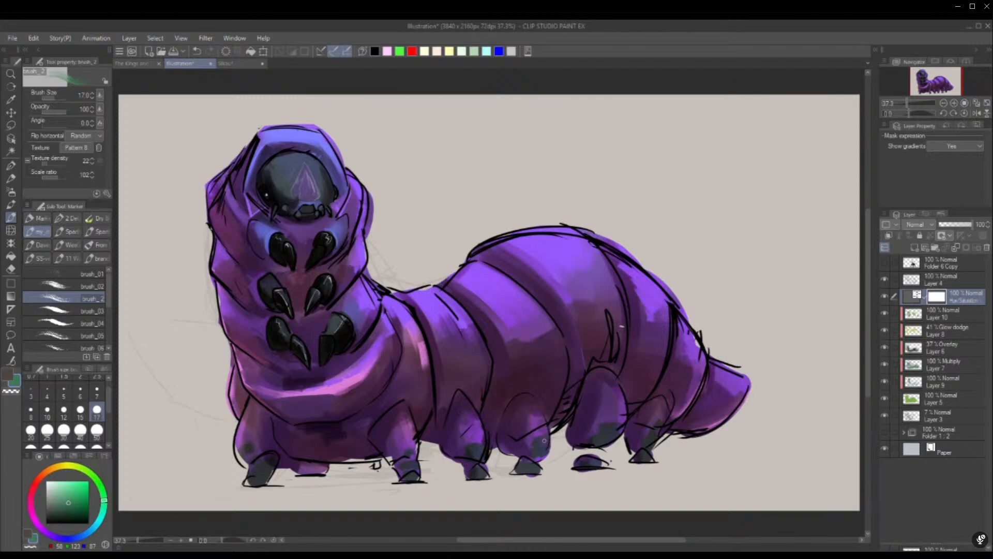
{"action": "left_click", "coordinate": [885, 297]}
{"action": "left_click", "coordinate": [906, 317]}
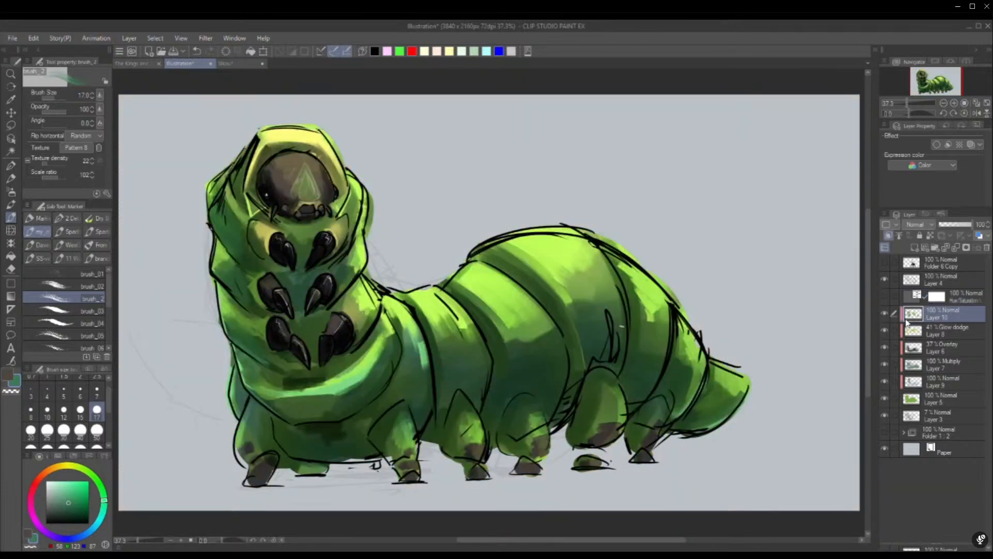
Add bright yellow-green highlights along the body-facing edge of the neck and the skin folds beside the upper claws
{"action": "left_click", "coordinate": [372, 311], "text": "alt"}
{"action": "left_click", "coordinate": [368, 288], "text": "alt"}
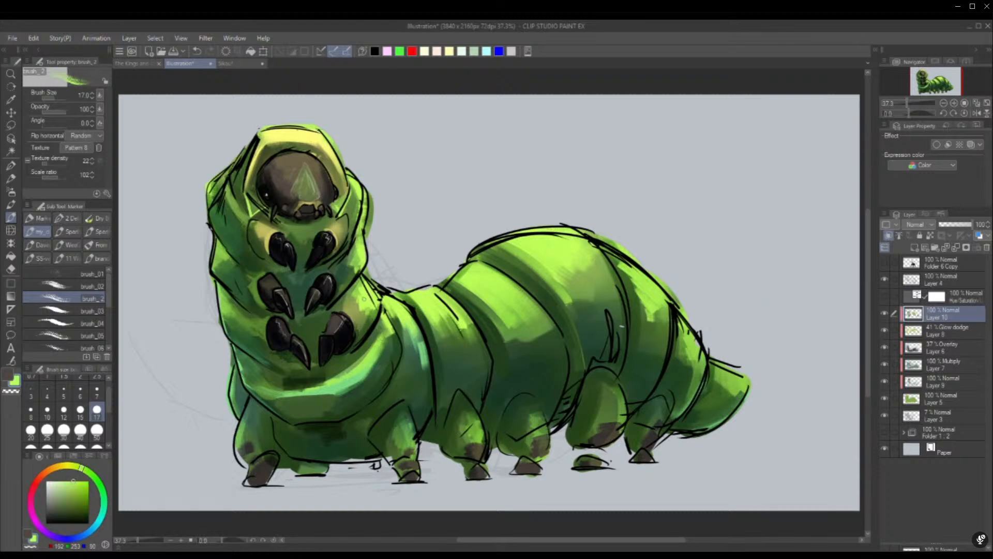
{"action": "left_click_drag", "start_coordinate": [367, 284], "coordinate": [358, 305]}
{"action": "left_click_drag", "start_coordinate": [361, 241], "coordinate": [353, 254]}
{"action": "left_click", "coordinate": [345, 217], "text": "alt"}
{"action": "left_click", "coordinate": [365, 254], "text": "alt"}
{"action": "left_click_drag", "start_coordinate": [339, 217], "coordinate": [339, 246]}
{"action": "mouse_move", "coordinate": [357, 193]}
{"action": "left_mouse_down"}
{"action": "mouse_move", "coordinate": [352, 212]}
{"action": "mouse_move", "coordinate": [354, 202]}
{"action": "left_mouse_up"}
{"action": "left_click_drag", "start_coordinate": [357, 194], "coordinate": [352, 214]}
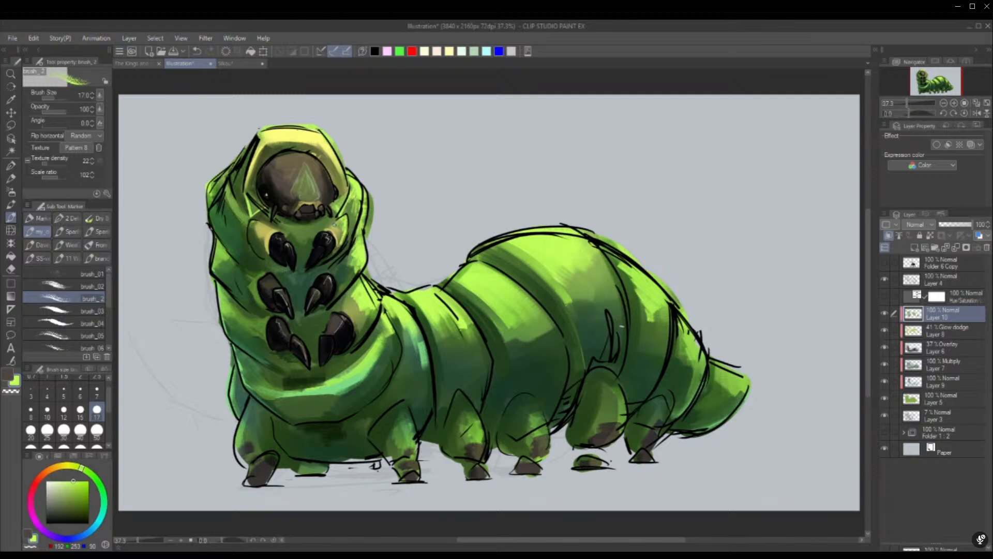
Deepen the shadows around and between the middle and lower claws with dark green sampled from the chest
{"action": "left_click", "coordinate": [302, 352], "text": "alt"}
{"action": "left_click", "coordinate": [303, 382], "text": "alt"}
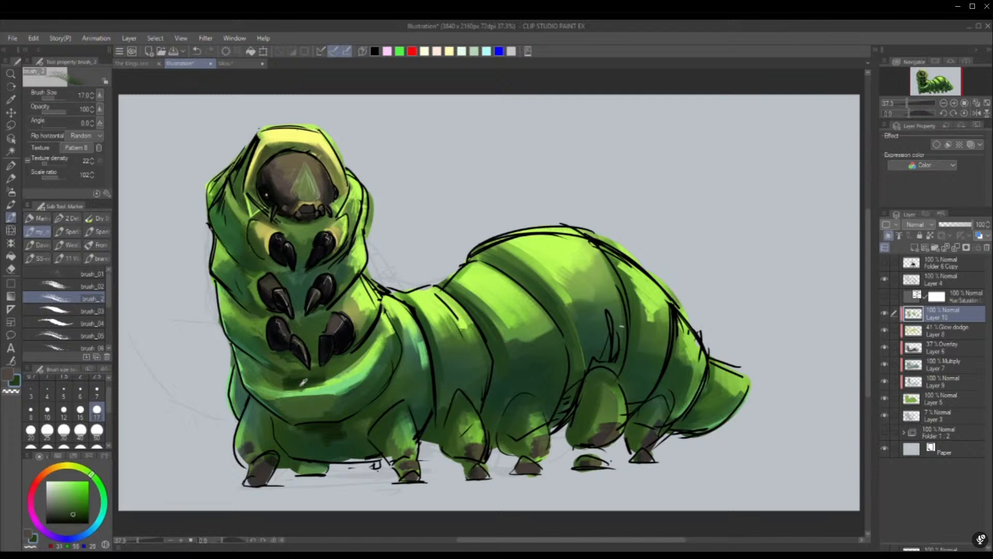
{"action": "mouse_move", "coordinate": [295, 316]}
{"action": "left_mouse_down"}
{"action": "mouse_move", "coordinate": [329, 310]}
{"action": "mouse_move", "coordinate": [313, 329]}
{"action": "left_mouse_up"}
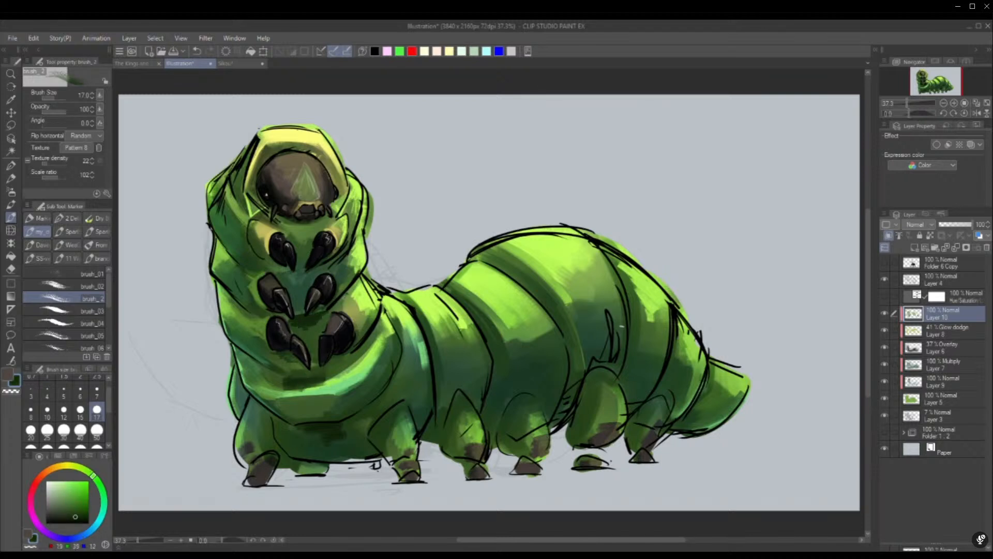
{"action": "left_click_drag", "start_coordinate": [346, 293], "coordinate": [328, 310]}
{"action": "left_click_drag", "start_coordinate": [350, 293], "coordinate": [324, 318]}
Darken the folds under the head and the hood's inner rim around the face, using brush sizes 50 and 17
{"action": "left_click", "coordinate": [97, 430]}
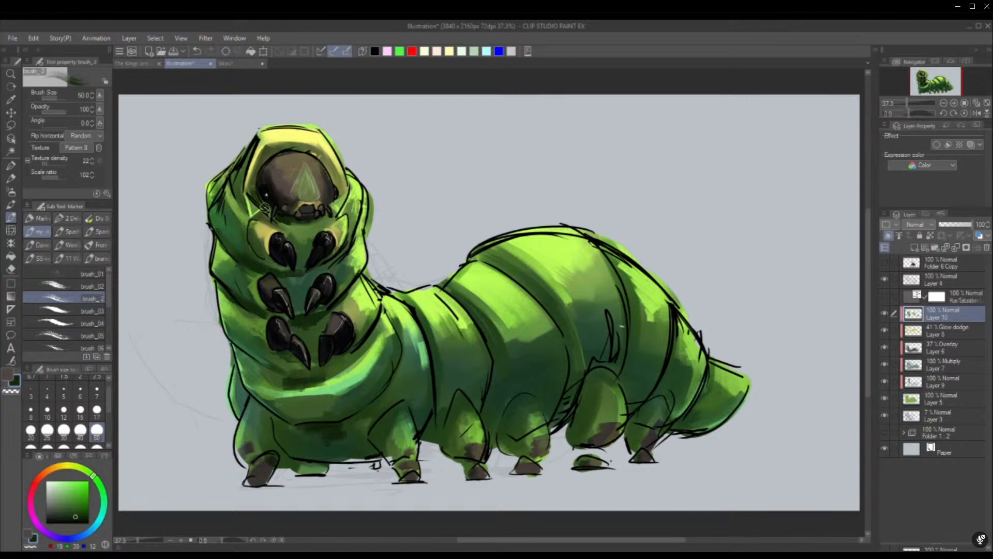
{"action": "left_click", "coordinate": [97, 410]}
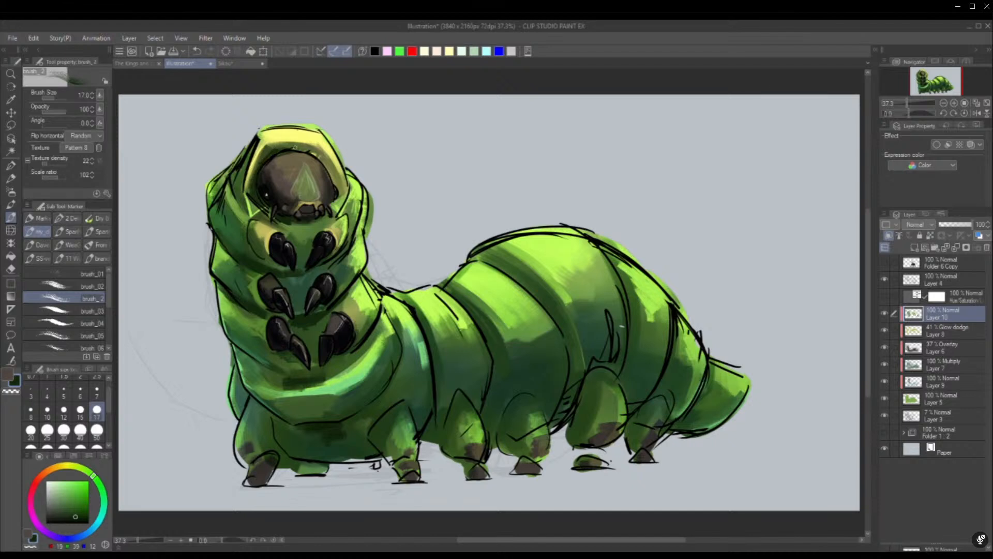
{"action": "left_click", "coordinate": [96, 430]}
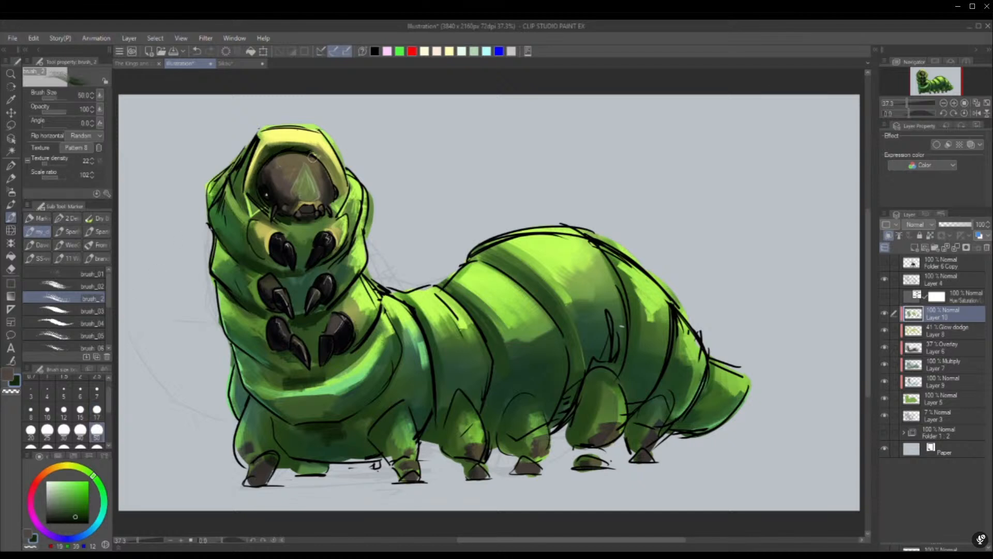
Paint the claws with browns sampled from the face at sizes 50 and 17, and sample near-black for their dark parts
{"action": "left_click", "coordinate": [290, 165], "text": "alt"}
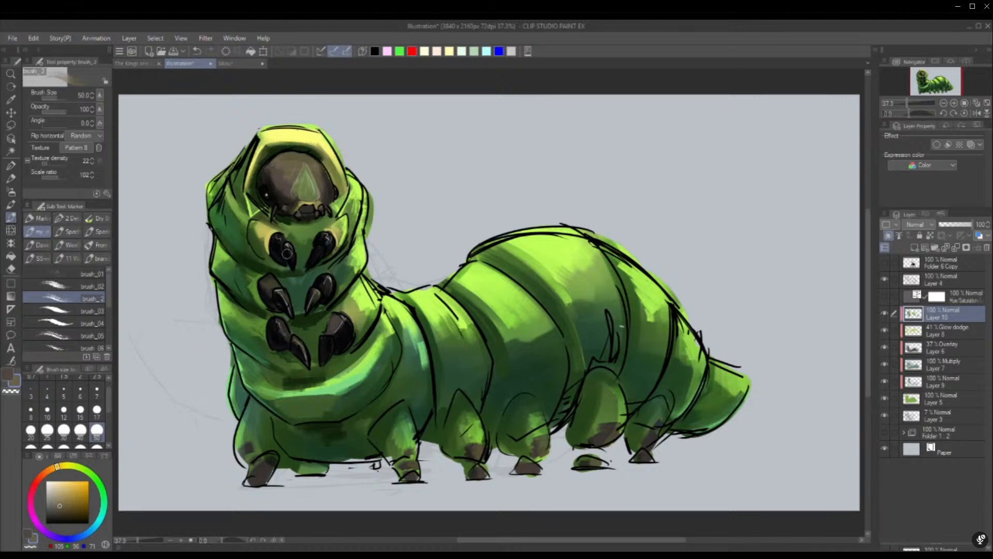
{"action": "left_click", "coordinate": [283, 196], "text": "alt"}
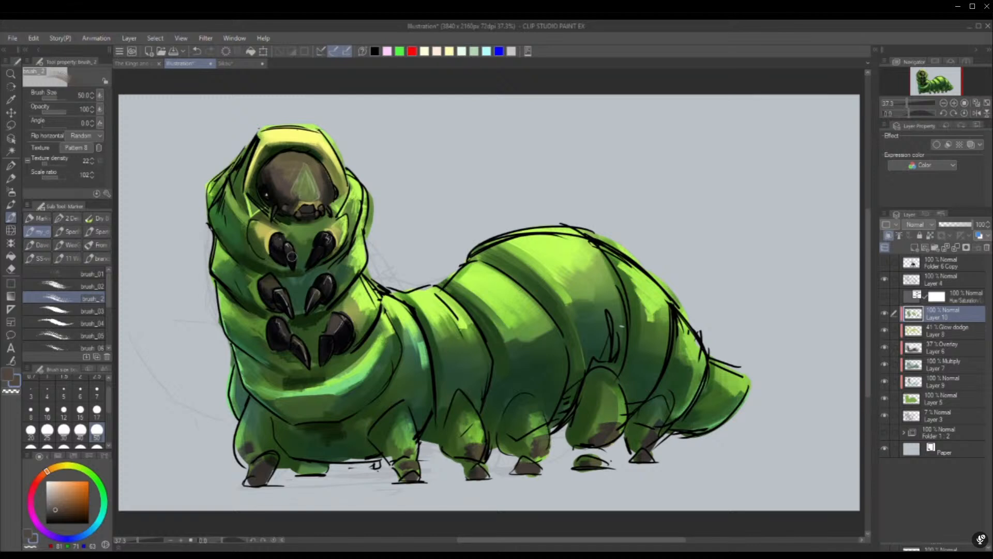
{"action": "left_click", "coordinate": [97, 410]}
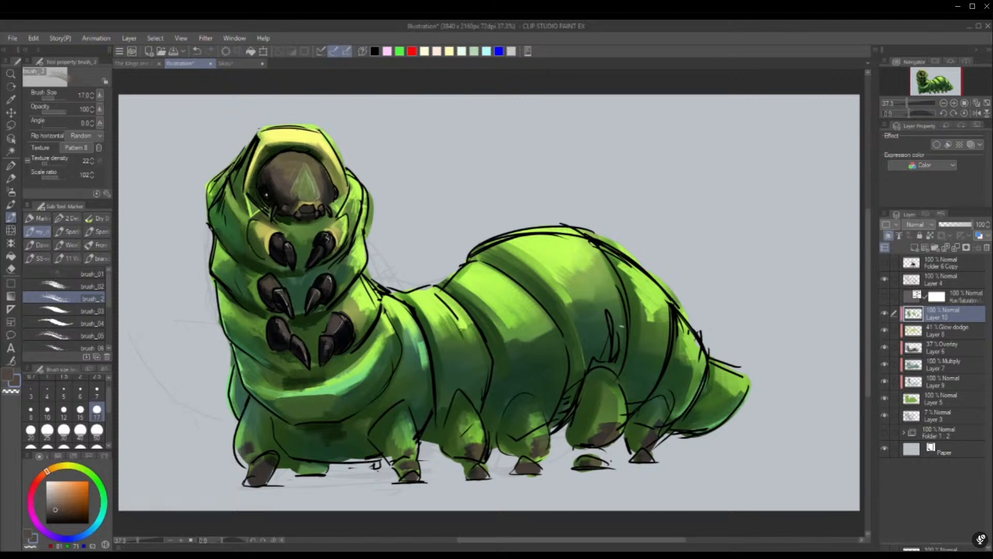
{"action": "left_click", "coordinate": [341, 333], "text": "alt"}
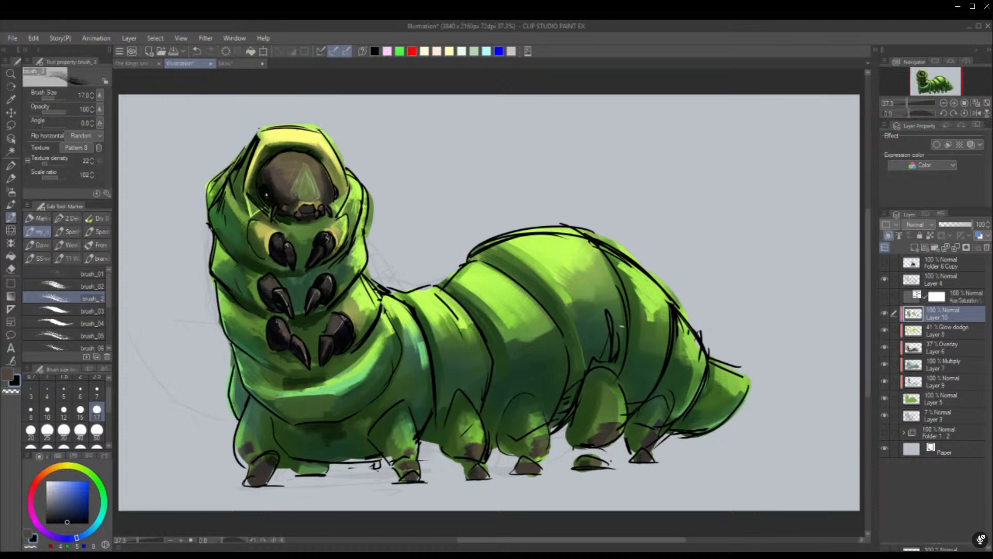
Shade the lower belly and the gaps between the legs with sampled dark greens at brush size 50
{"action": "left_click", "coordinate": [288, 382], "text": "alt"}
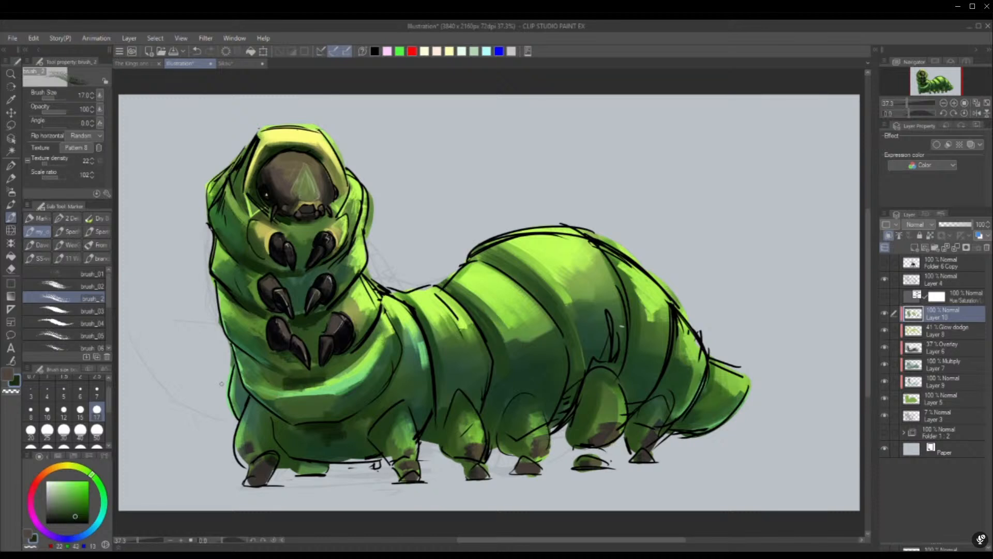
{"action": "left_click", "coordinate": [97, 431]}
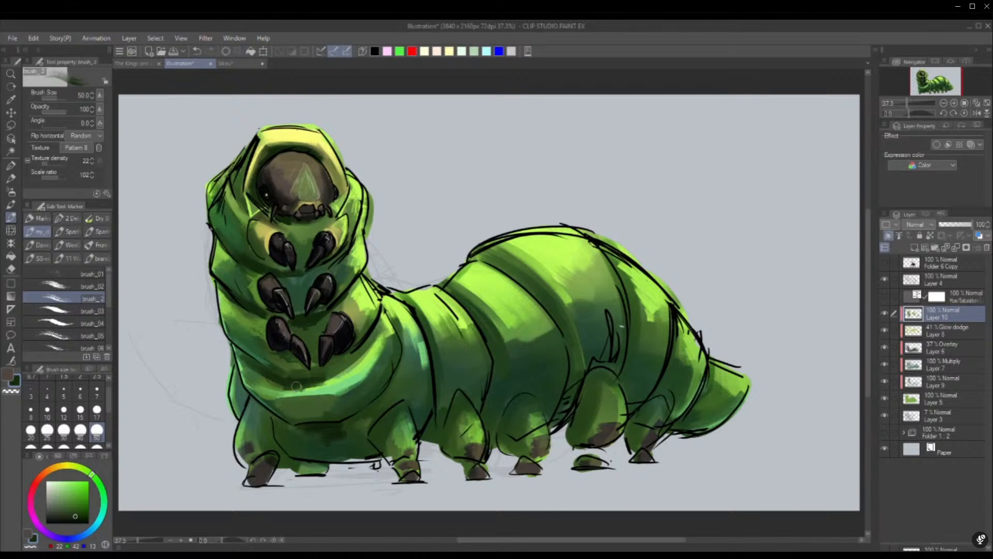
{"action": "left_click", "coordinate": [256, 375], "text": "alt"}
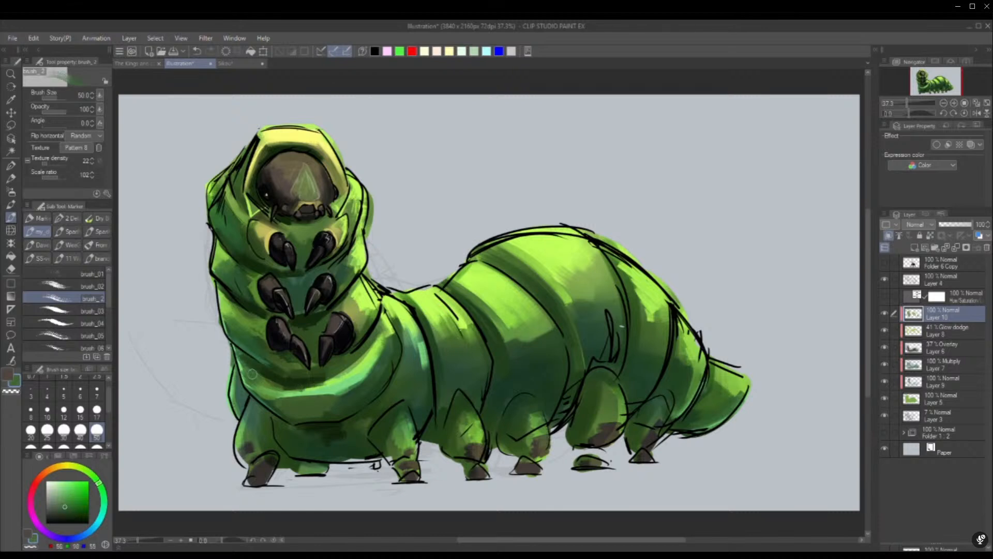
{"action": "left_click", "coordinate": [318, 424], "text": "alt"}
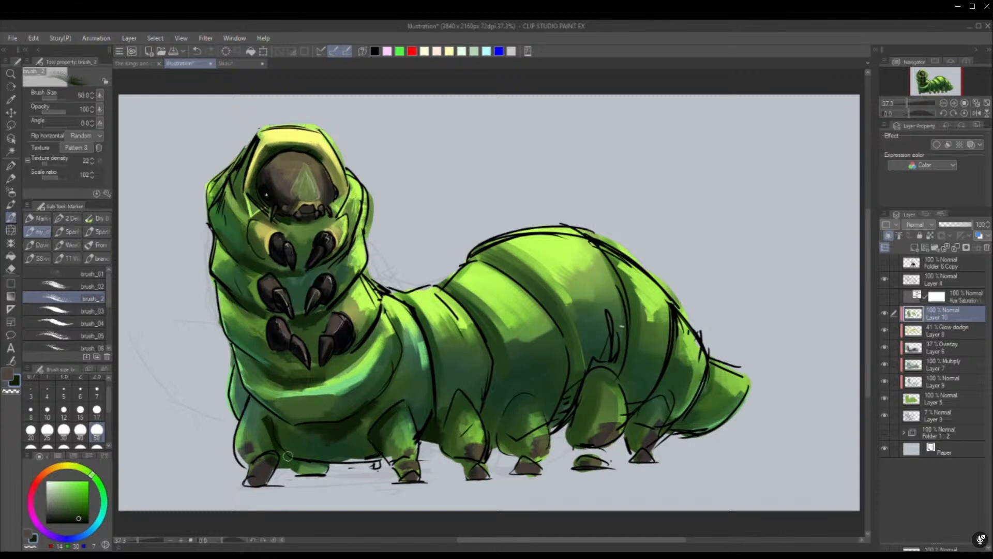
{"action": "mouse_move", "coordinate": [265, 419]}
{"action": "left_mouse_down"}
{"action": "mouse_move", "coordinate": [264, 443]}
{"action": "mouse_move", "coordinate": [265, 421]}
{"action": "left_mouse_up"}
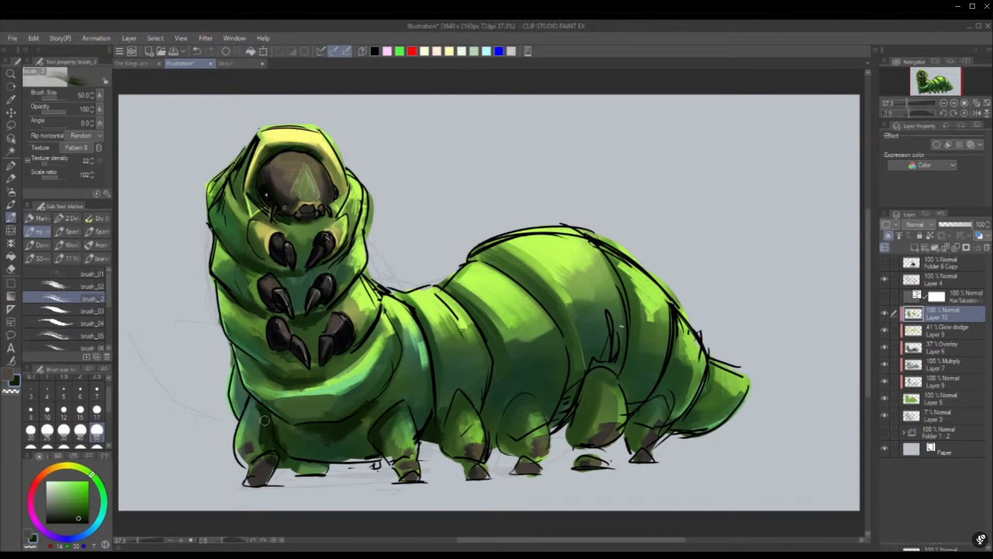
{"action": "left_click_drag", "start_coordinate": [288, 456], "coordinate": [336, 456]}
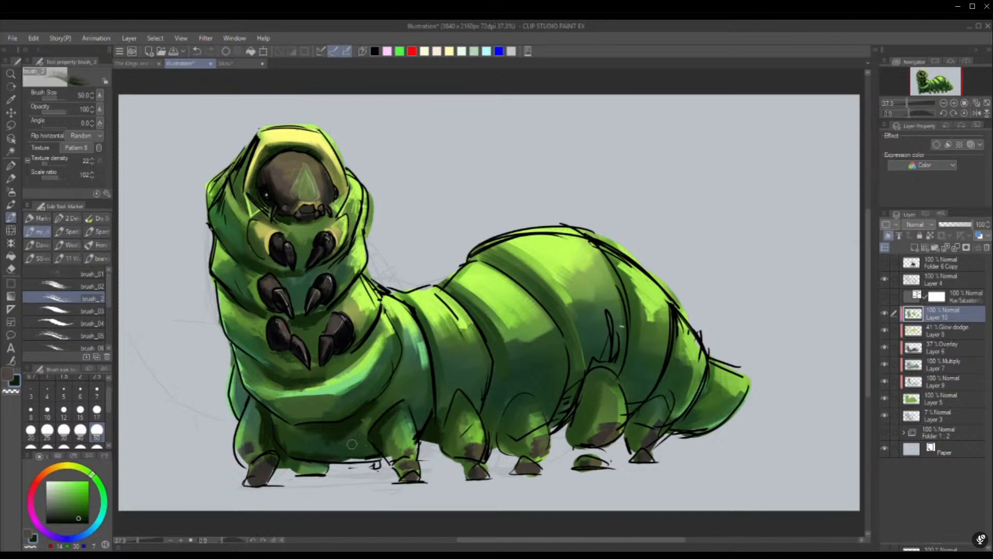
{"action": "left_click_drag", "start_coordinate": [339, 454], "coordinate": [378, 452]}
{"action": "mouse_move", "coordinate": [494, 418]}
{"action": "left_mouse_down"}
{"action": "mouse_move", "coordinate": [492, 441]}
{"action": "mouse_move", "coordinate": [486, 419]}
{"action": "mouse_move", "coordinate": [490, 427]}
{"action": "left_mouse_up"}
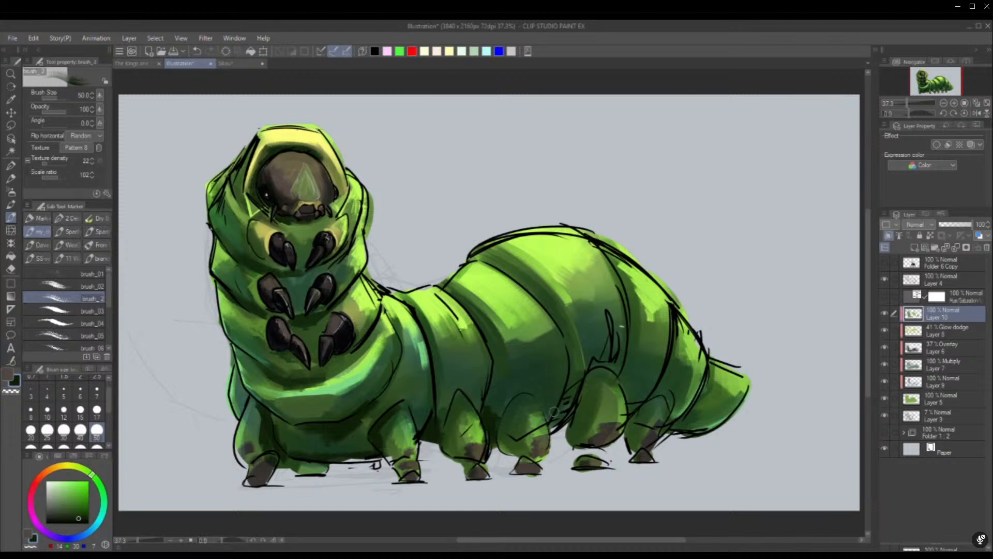
{"action": "mouse_move", "coordinate": [554, 411]}
{"action": "left_mouse_down"}
{"action": "mouse_move", "coordinate": [648, 413]}
{"action": "mouse_move", "coordinate": [624, 387]}
{"action": "mouse_move", "coordinate": [632, 392]}
{"action": "mouse_move", "coordinate": [607, 416]}
{"action": "mouse_move", "coordinate": [585, 395]}
{"action": "mouse_move", "coordinate": [572, 417]}
{"action": "mouse_move", "coordinate": [591, 386]}
{"action": "mouse_move", "coordinate": [579, 447]}
{"action": "mouse_move", "coordinate": [574, 415]}
{"action": "left_mouse_up"}
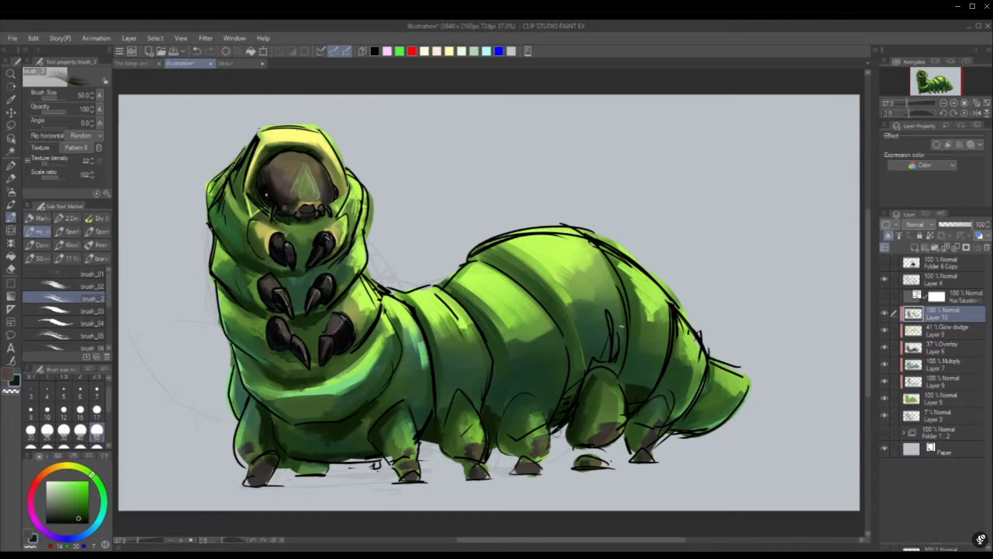
Hide the shading layers 6 to 10 and fill the missing base green between and above the feet on Layer 5
{"action": "left_click_drag", "start_coordinate": [876, 332], "coordinate": [887, 331]}
{"action": "left_click_drag", "start_coordinate": [895, 398], "coordinate": [895, 313]}
{"action": "left_click", "coordinate": [895, 398]}
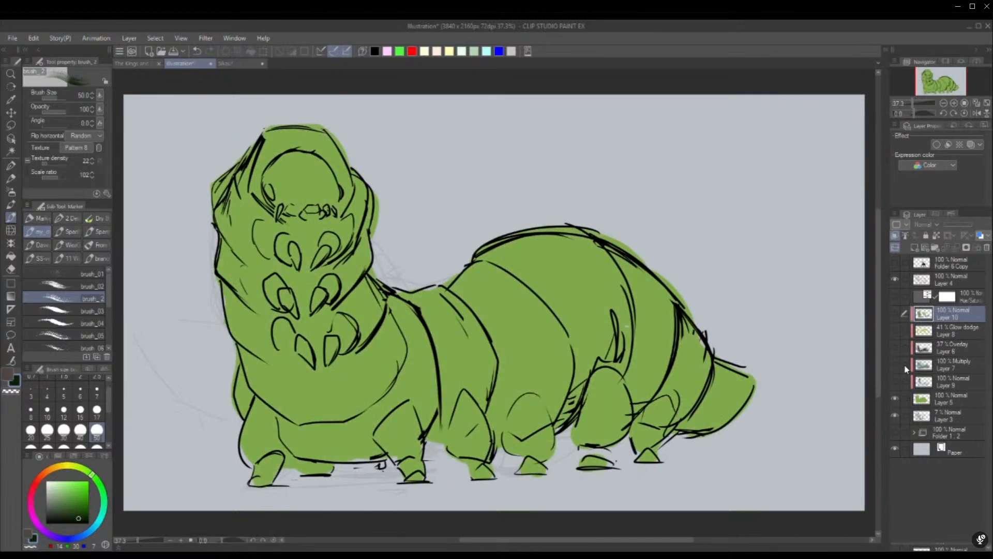
{"action": "left_click", "coordinate": [937, 399]}
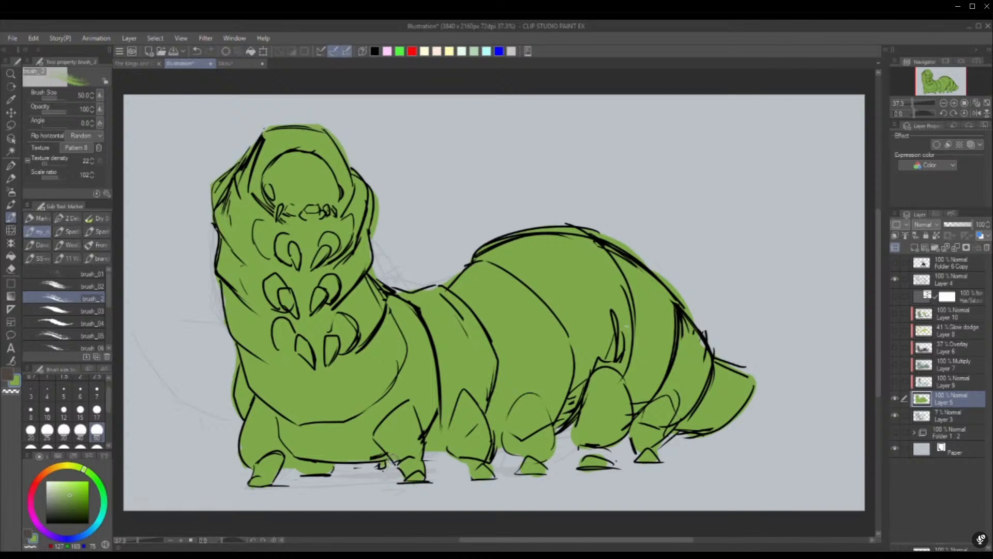
{"action": "mouse_move", "coordinate": [292, 466]}
{"action": "left_mouse_down"}
{"action": "mouse_move", "coordinate": [355, 463]}
{"action": "mouse_move", "coordinate": [333, 463]}
{"action": "mouse_move", "coordinate": [353, 472]}
{"action": "left_mouse_up"}
{"action": "key", "text": "ctrl+z"}
{"action": "left_click_drag", "start_coordinate": [423, 457], "coordinate": [450, 453]}
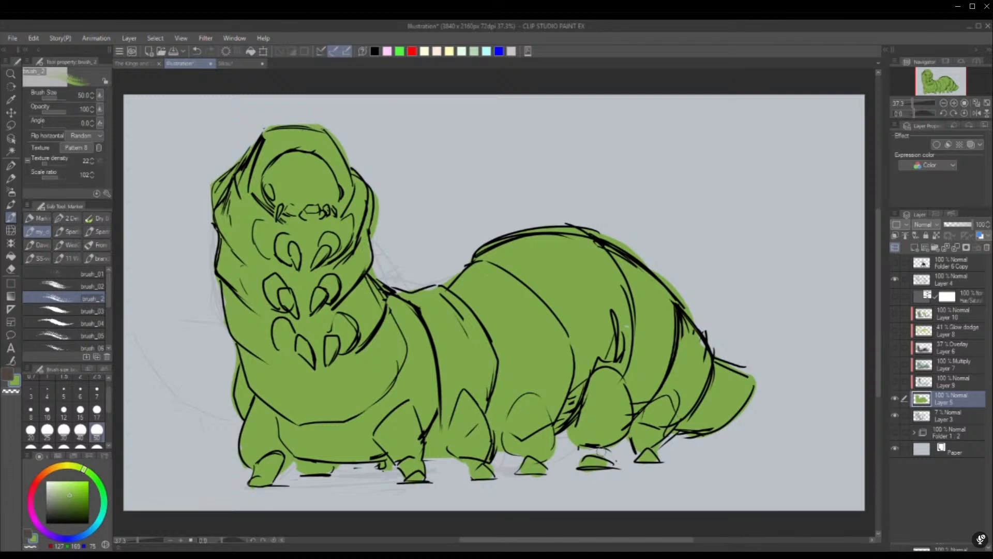
{"action": "mouse_move", "coordinate": [604, 449]}
{"action": "left_mouse_down"}
{"action": "mouse_move", "coordinate": [571, 463]}
{"action": "mouse_move", "coordinate": [602, 464]}
{"action": "mouse_move", "coordinate": [582, 456]}
{"action": "left_mouse_up"}
Turn the visibility of layers 9, 7, 6, 8 and 10 back on above the base colour
{"action": "left_click", "coordinate": [896, 384]}
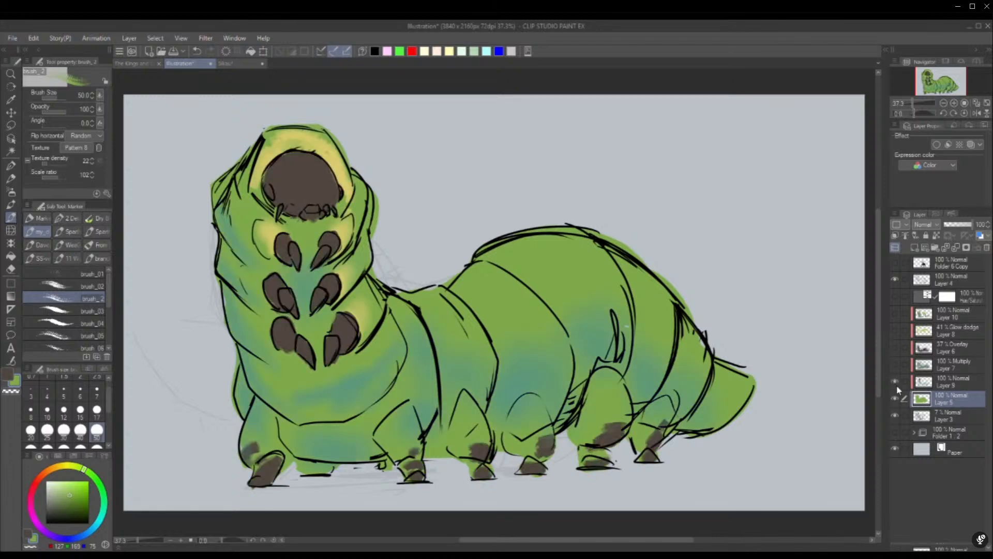
{"action": "left_click", "coordinate": [895, 367]}
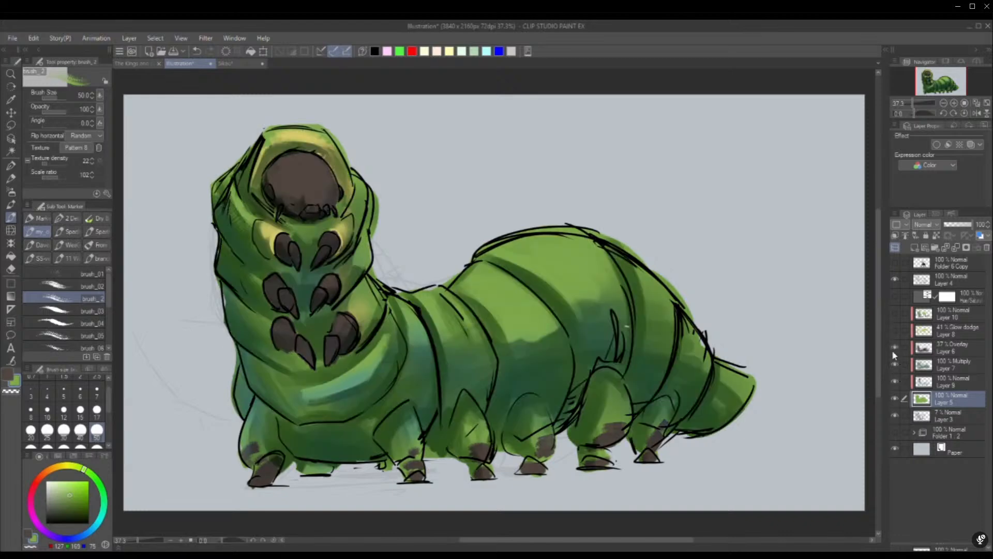
{"action": "left_click", "coordinate": [896, 348]}
{"action": "left_click", "coordinate": [896, 330]}
{"action": "left_click", "coordinate": [895, 313]}
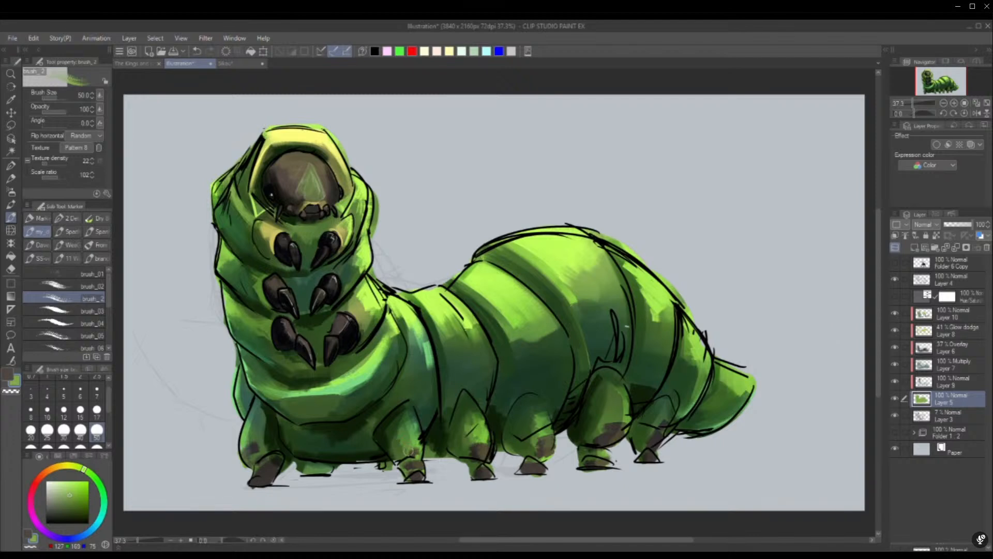
Paint bluish-green light sampled from the body onto the segment behind the neck and the leg below it on Layer 10
{"action": "left_click", "coordinate": [942, 314]}
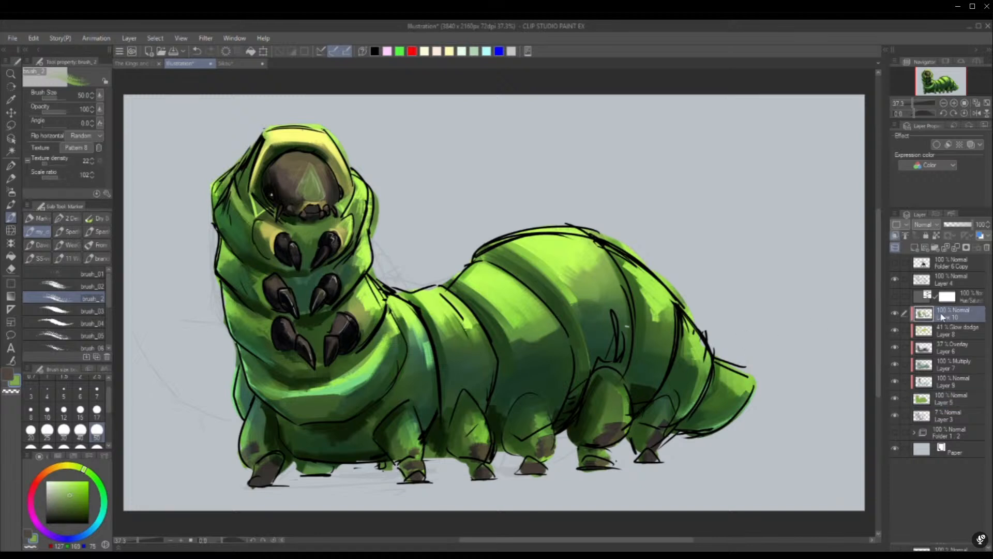
{"action": "left_click", "coordinate": [897, 313]}
{"action": "left_click", "coordinate": [362, 367], "text": "alt"}
{"action": "left_click", "coordinate": [390, 358], "text": "alt"}
{"action": "mouse_move", "coordinate": [390, 357]}
{"action": "left_mouse_down"}
{"action": "mouse_move", "coordinate": [346, 399]}
{"action": "mouse_move", "coordinate": [358, 386]}
{"action": "mouse_move", "coordinate": [376, 399]}
{"action": "left_mouse_up"}
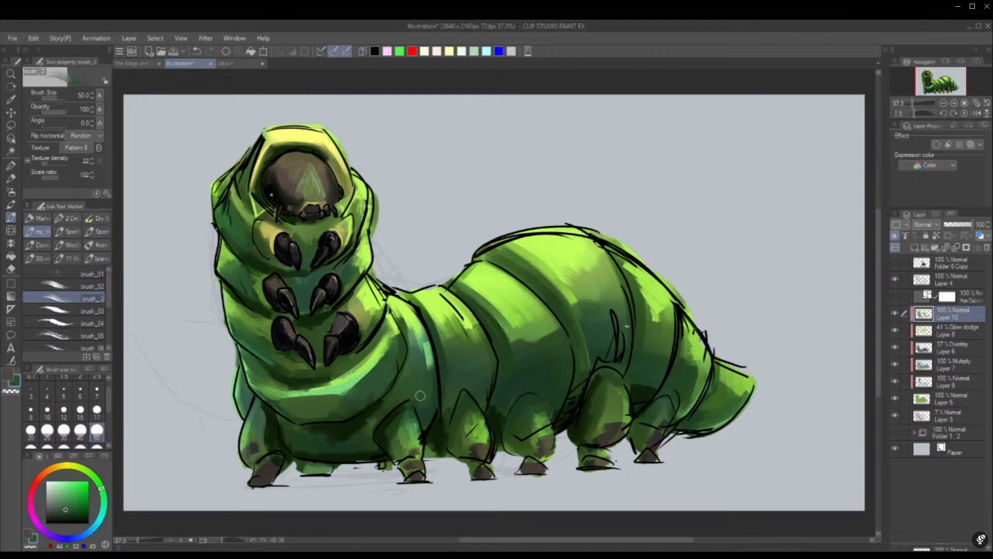
{"action": "left_click", "coordinate": [423, 351], "text": "alt"}
{"action": "left_click_drag", "start_coordinate": [418, 344], "coordinate": [411, 375]}
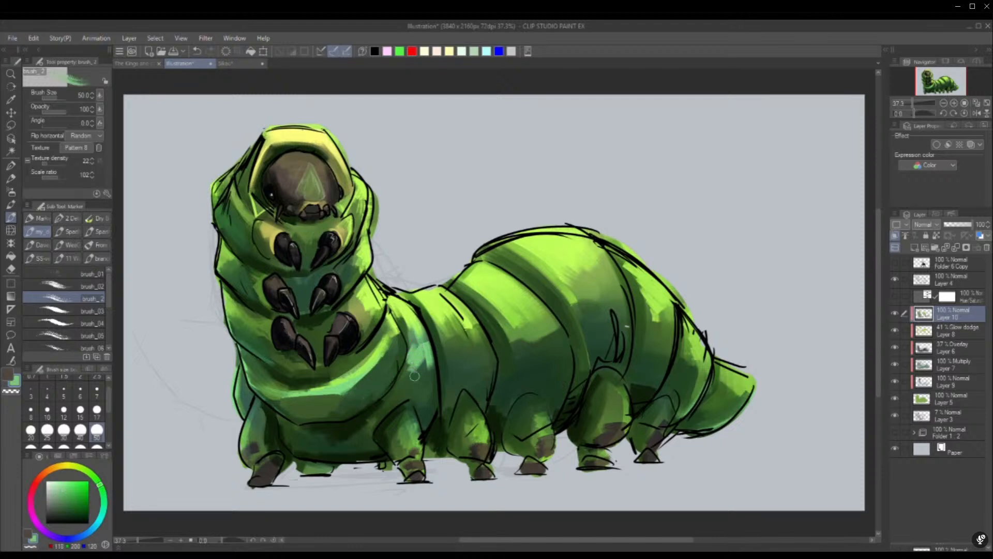
{"action": "left_click", "coordinate": [413, 337], "text": "alt"}
{"action": "mouse_move", "coordinate": [412, 337]}
{"action": "left_mouse_down"}
{"action": "mouse_move", "coordinate": [409, 372]}
{"action": "mouse_move", "coordinate": [425, 363]}
{"action": "mouse_move", "coordinate": [412, 389]}
{"action": "mouse_move", "coordinate": [431, 381]}
{"action": "mouse_move", "coordinate": [423, 410]}
{"action": "left_mouse_up"}
{"action": "mouse_move", "coordinate": [392, 349]}
{"action": "left_mouse_down"}
{"action": "mouse_move", "coordinate": [372, 379]}
{"action": "mouse_move", "coordinate": [387, 378]}
{"action": "mouse_move", "coordinate": [356, 395]}
{"action": "mouse_move", "coordinate": [369, 378]}
{"action": "mouse_move", "coordinate": [362, 395]}
{"action": "mouse_move", "coordinate": [399, 427]}
{"action": "mouse_move", "coordinate": [407, 407]}
{"action": "mouse_move", "coordinate": [399, 440]}
{"action": "left_mouse_up"}
Render the outermost front leg with sampled greens and add yellow from the upper claw's surround above its foot
{"action": "mouse_move", "coordinate": [253, 403]}
{"action": "left_mouse_down"}
{"action": "mouse_move", "coordinate": [250, 441]}
{"action": "mouse_move", "coordinate": [258, 406]}
{"action": "left_mouse_up"}
{"action": "left_click", "coordinate": [245, 433], "text": "alt"}
{"action": "mouse_move", "coordinate": [244, 454]}
{"action": "left_mouse_down"}
{"action": "mouse_move", "coordinate": [248, 446]}
{"action": "mouse_move", "coordinate": [246, 458]}
{"action": "left_mouse_up"}
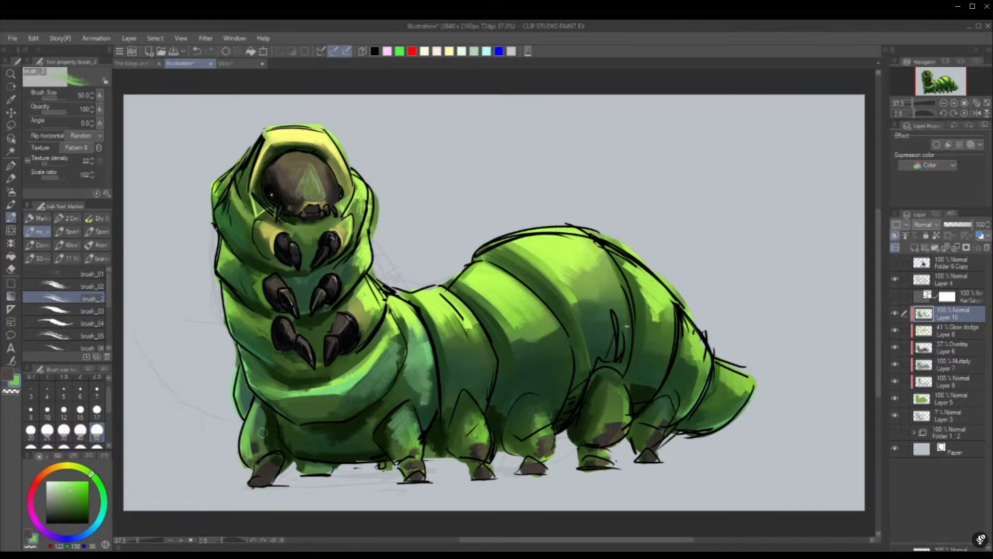
{"action": "left_click", "coordinate": [267, 237], "text": "alt"}
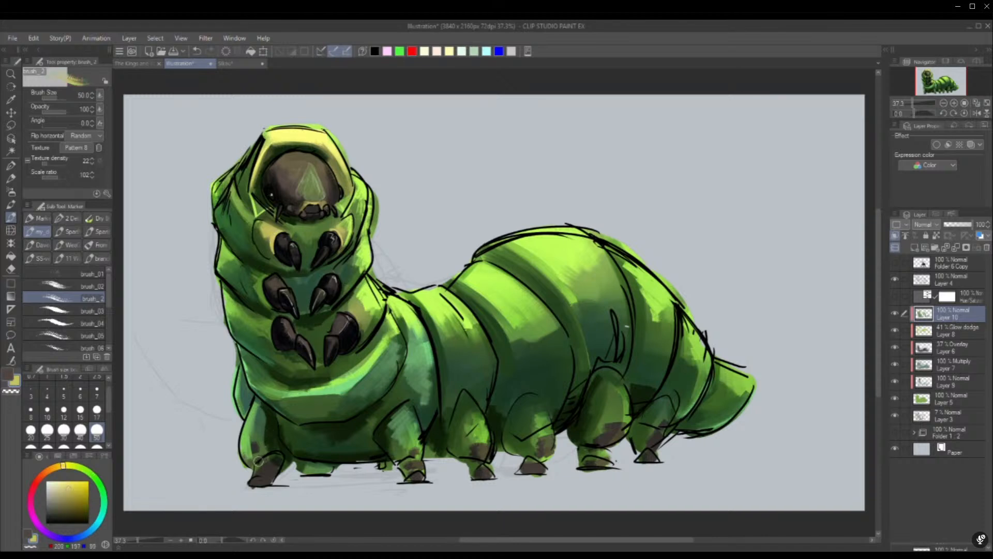
{"action": "mouse_move", "coordinate": [257, 462]}
{"action": "left_mouse_down"}
{"action": "mouse_move", "coordinate": [248, 465]}
{"action": "mouse_move", "coordinate": [274, 448]}
{"action": "left_mouse_up"}
{"action": "left_click", "coordinate": [309, 203], "text": "alt"}
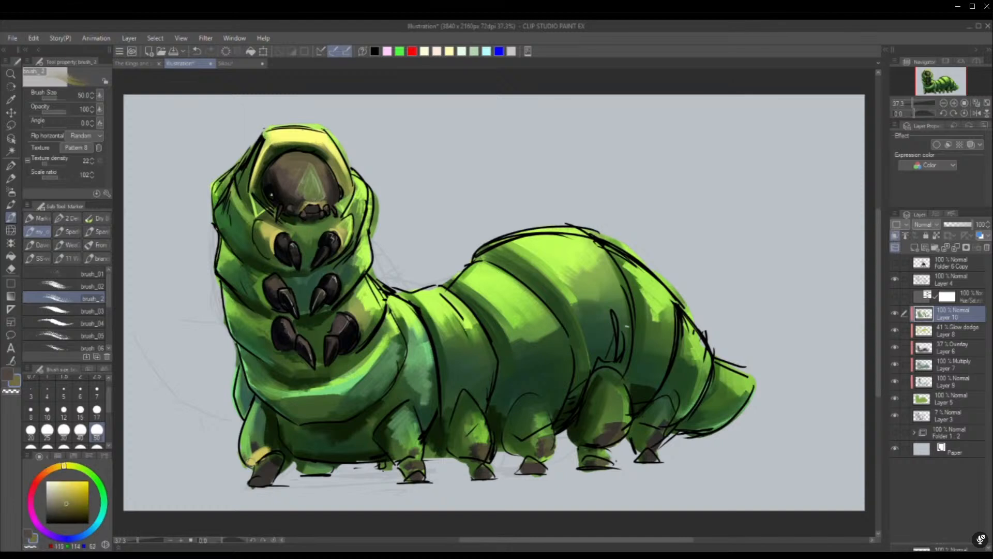
{"action": "left_click", "coordinate": [262, 439], "text": "alt"}
{"action": "mouse_move", "coordinate": [261, 439]}
{"action": "left_mouse_down"}
{"action": "mouse_move", "coordinate": [256, 448]}
{"action": "mouse_move", "coordinate": [267, 448]}
{"action": "mouse_move", "coordinate": [251, 458]}
{"action": "mouse_move", "coordinate": [258, 414]}
{"action": "mouse_move", "coordinate": [247, 444]}
{"action": "left_mouse_up"}
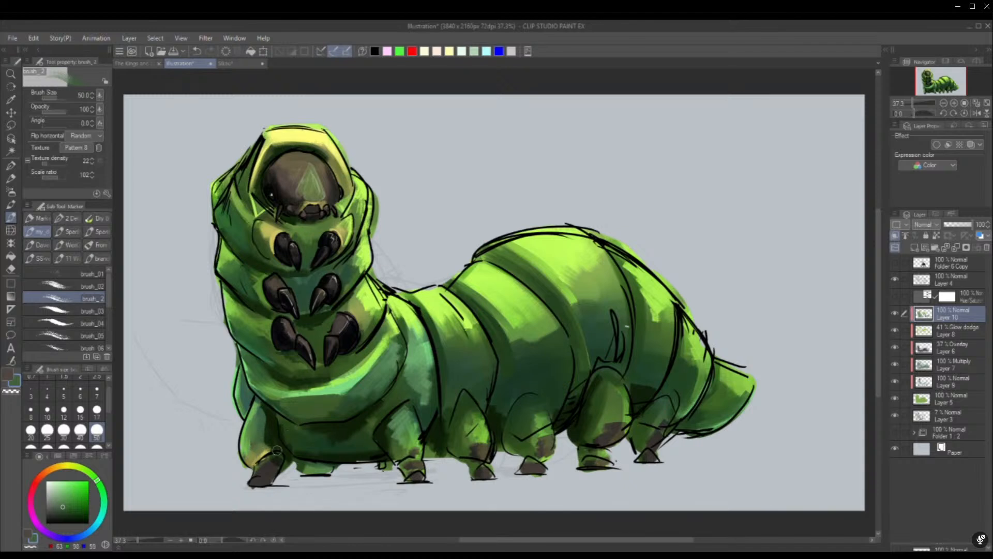
Paint the feet's claws with sampled near-black and dark brown using Flat marker texture 2 at size 50
{"action": "left_click", "coordinate": [284, 456], "text": "alt"}
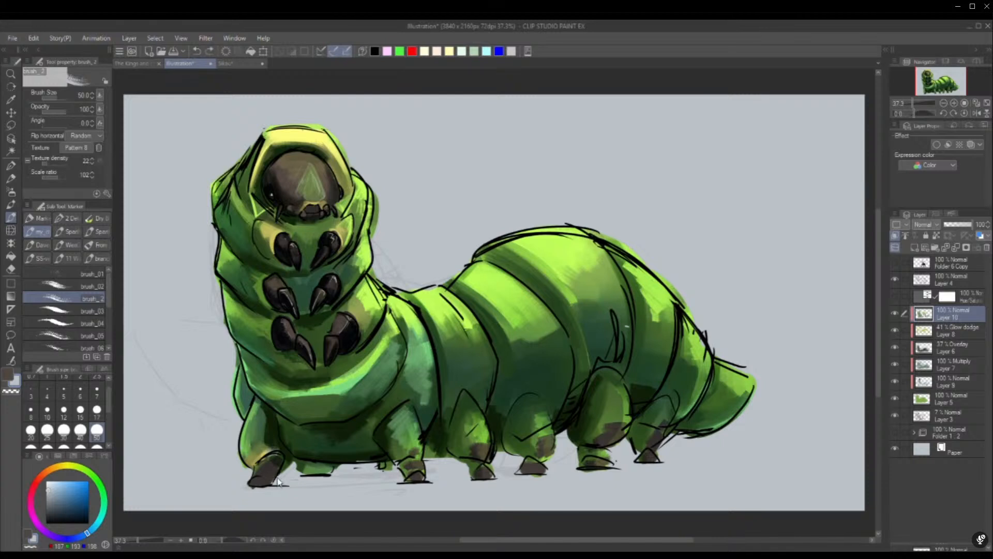
{"action": "left_click", "coordinate": [39, 219]}
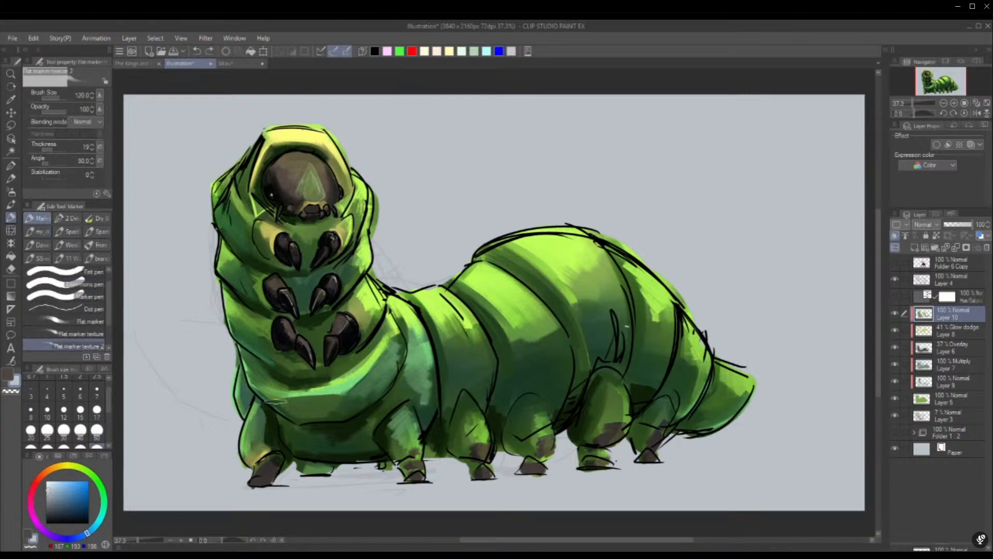
{"action": "left_click", "coordinate": [262, 454], "text": "alt"}
{"action": "left_click", "coordinate": [278, 361], "text": "alt"}
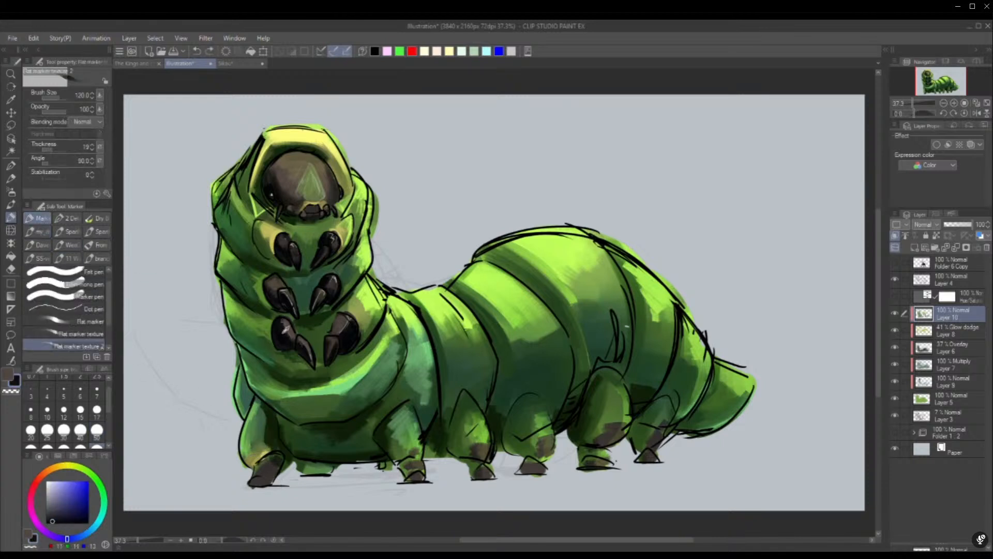
{"action": "left_click", "coordinate": [96, 412]}
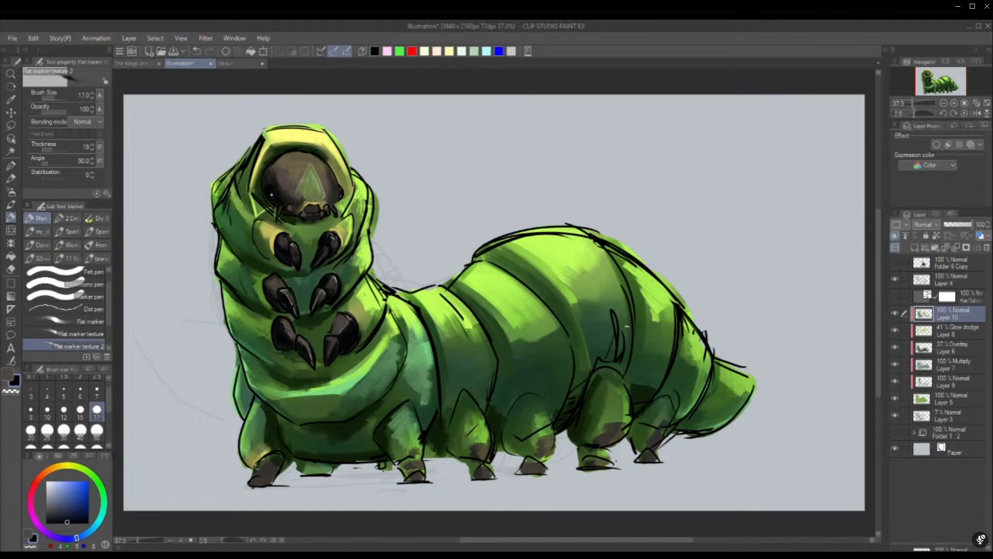
{"action": "left_click", "coordinate": [97, 430]}
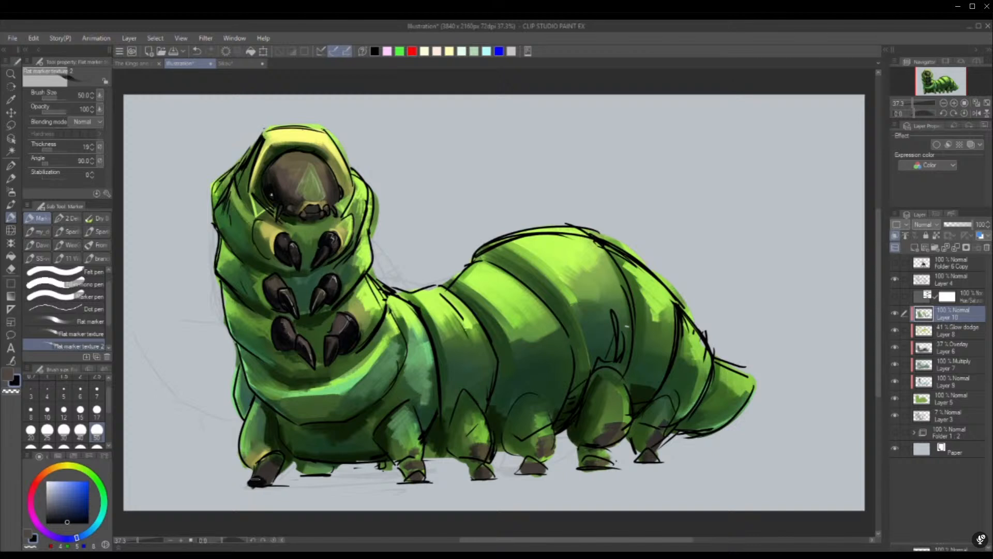
{"action": "left_click_drag", "start_coordinate": [262, 466], "coordinate": [274, 474]}
{"action": "left_click_drag", "start_coordinate": [406, 478], "coordinate": [421, 476]}
{"action": "left_click", "coordinate": [267, 474], "text": "alt"}
{"action": "mouse_move", "coordinate": [406, 466]}
{"action": "left_mouse_down"}
{"action": "mouse_move", "coordinate": [455, 476]}
{"action": "mouse_move", "coordinate": [542, 454]}
{"action": "mouse_move", "coordinate": [535, 451]}
{"action": "mouse_move", "coordinate": [604, 458]}
{"action": "left_mouse_up"}
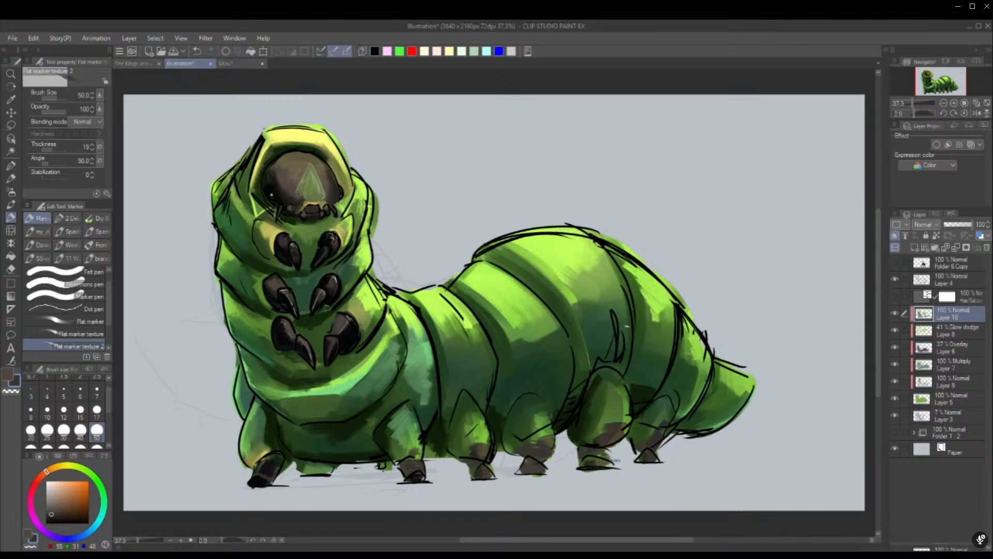
Deepen the foot claws with near-black sampled from the lower chest claw
{"action": "left_click", "coordinate": [346, 334], "text": "alt"}
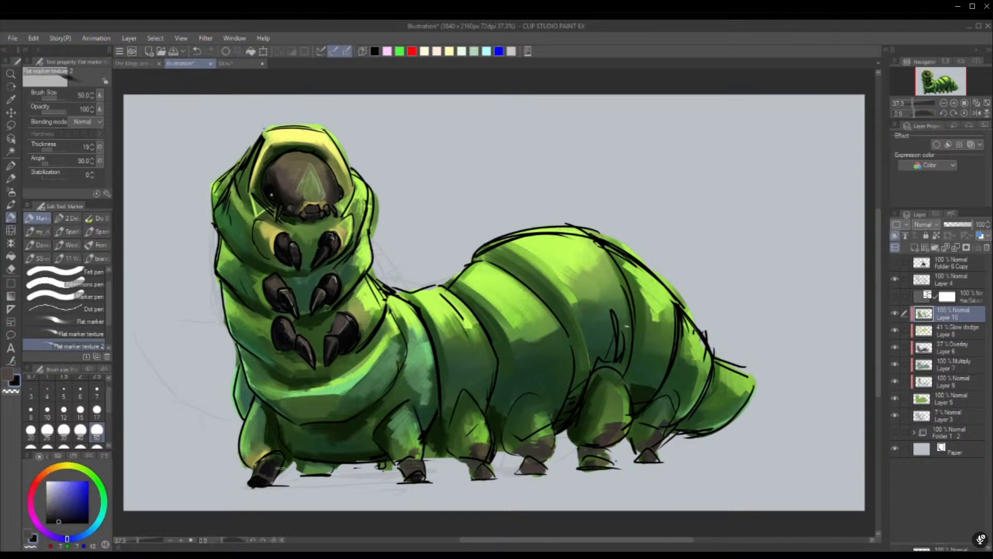
{"action": "left_click_drag", "start_coordinate": [263, 487], "coordinate": [271, 483]}
{"action": "mouse_move", "coordinate": [415, 473]}
{"action": "left_mouse_down"}
{"action": "mouse_move", "coordinate": [409, 459]}
{"action": "mouse_move", "coordinate": [409, 471]}
{"action": "left_mouse_up"}
{"action": "left_click_drag", "start_coordinate": [473, 462], "coordinate": [539, 473]}
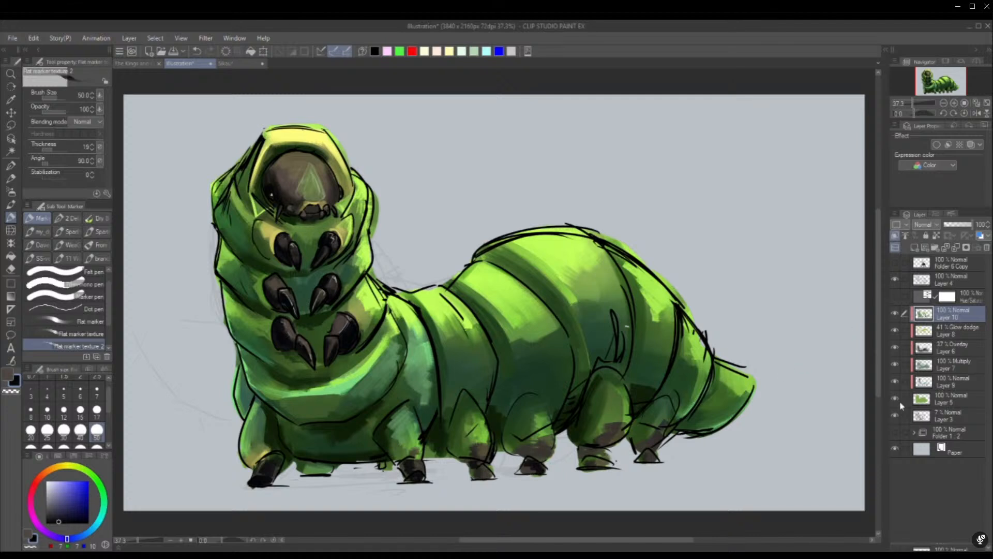
Show the ant sketches in Folder 1 : 2, play their animation and hide the folder again
{"action": "left_click", "coordinate": [895, 432]}
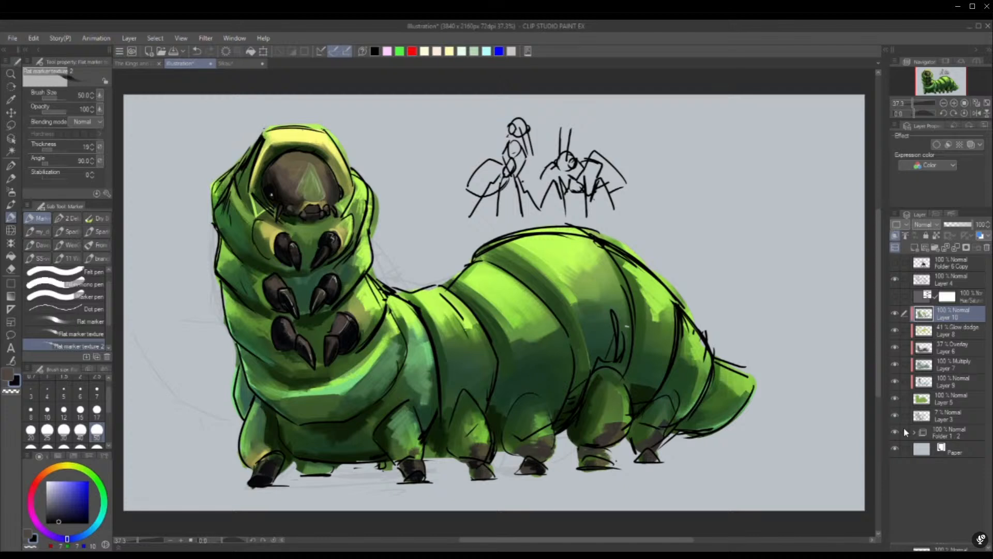
{"action": "key", "text": "Return"}
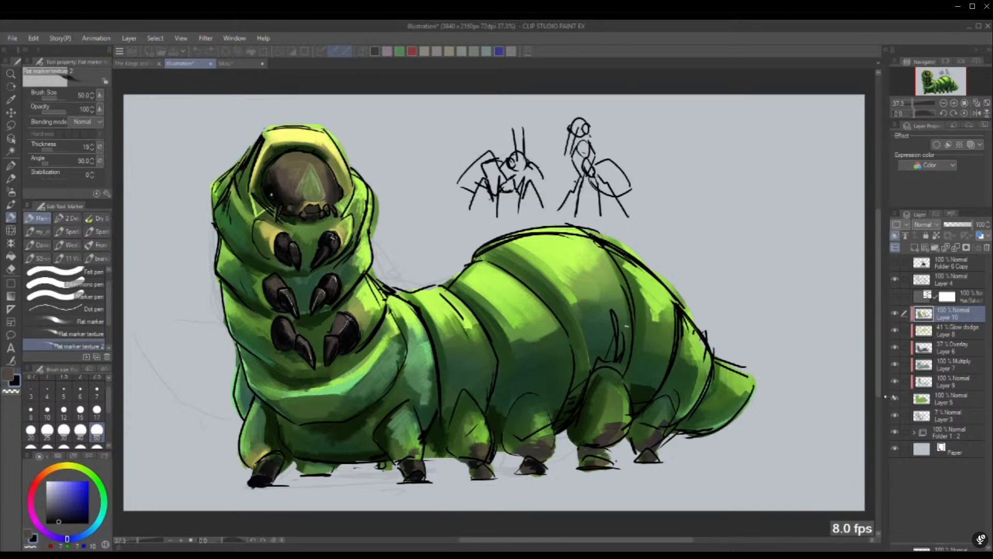
{"action": "left_click", "coordinate": [895, 433]}
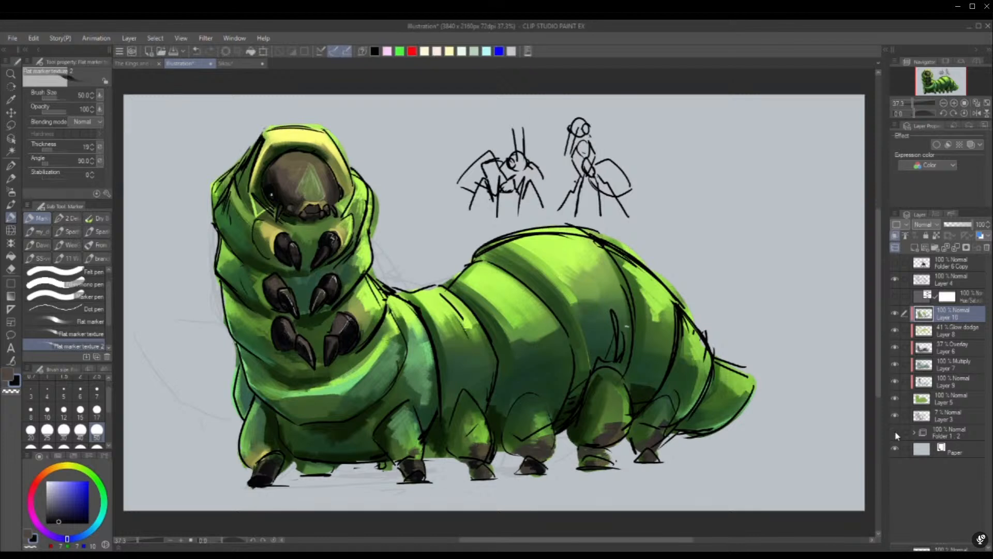
Toggle Layer 10's visibility to compare the creature with and without the rendering pass
{"action": "left_click", "coordinate": [895, 313]}
{"action": "left_click", "coordinate": [896, 314]}
{"action": "left_click", "coordinate": [896, 314]}
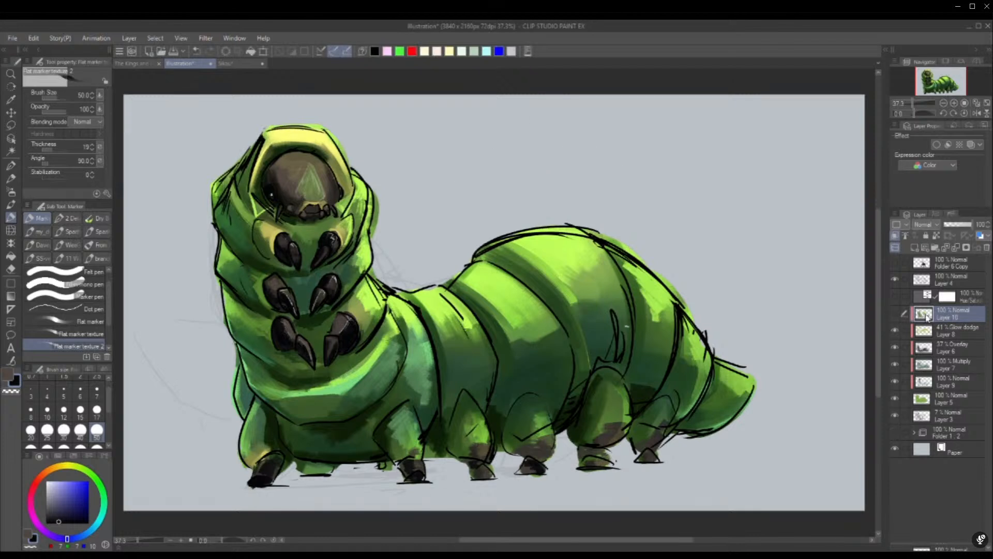
{"action": "left_click", "coordinate": [896, 314]}
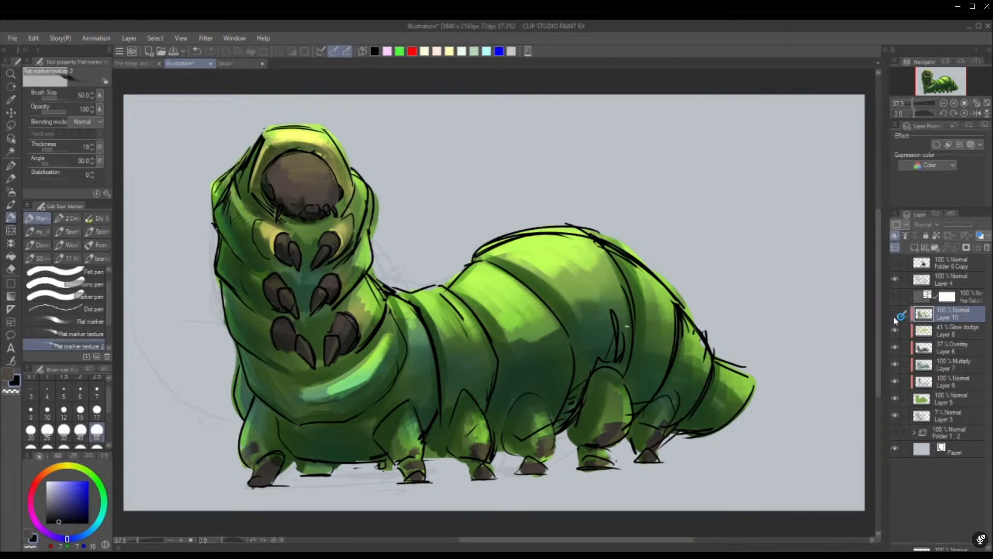
{"action": "left_click", "coordinate": [894, 314]}
Refine the pale triangular marking on the face using the G-pen at size 2.5 with colours sampled from the face
{"action": "left_click", "coordinate": [330, 195], "text": "alt"}
{"action": "key", "text": "p"}
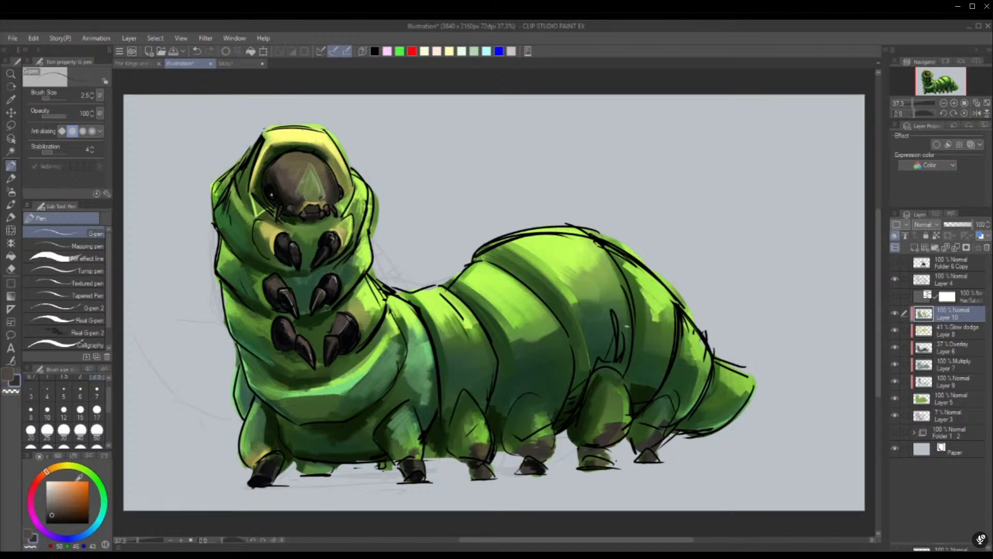
{"action": "left_click", "coordinate": [320, 180], "text": "alt"}
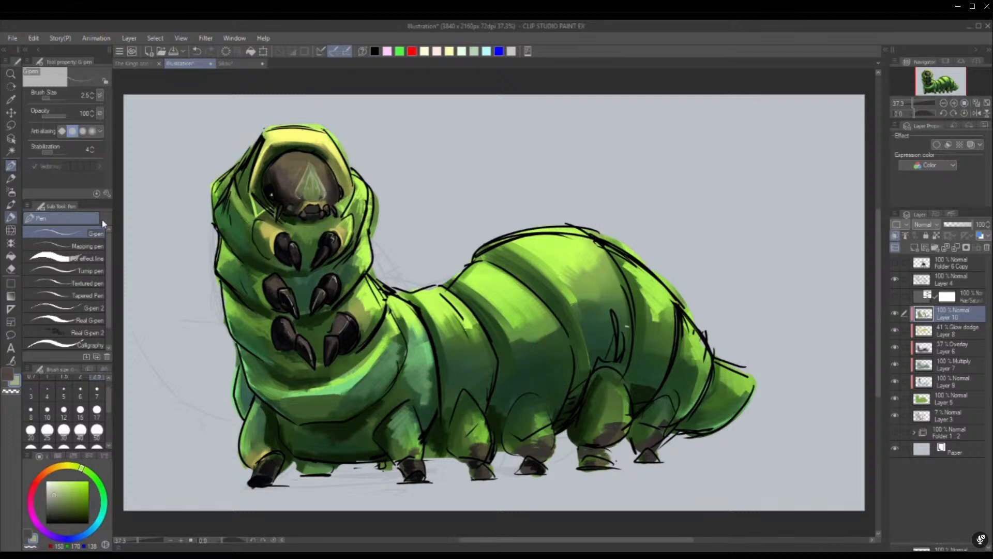
Blend the face dome around the triangular marking with sampled browns and yellows, using Flat marker texture 2 at size 50
{"action": "left_click", "coordinate": [11, 218]}
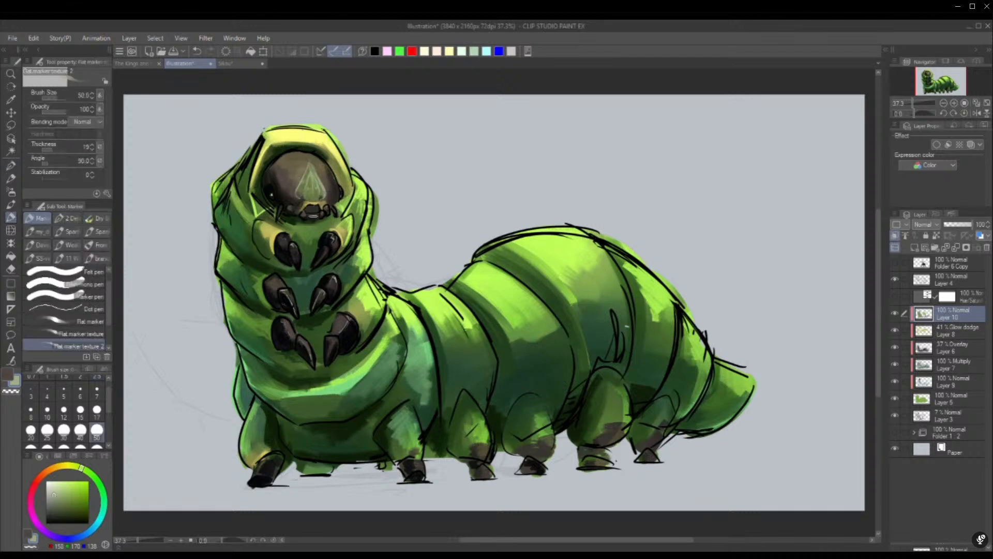
{"action": "left_click", "coordinate": [291, 171], "text": "alt"}
{"action": "left_click", "coordinate": [317, 140], "text": "alt"}
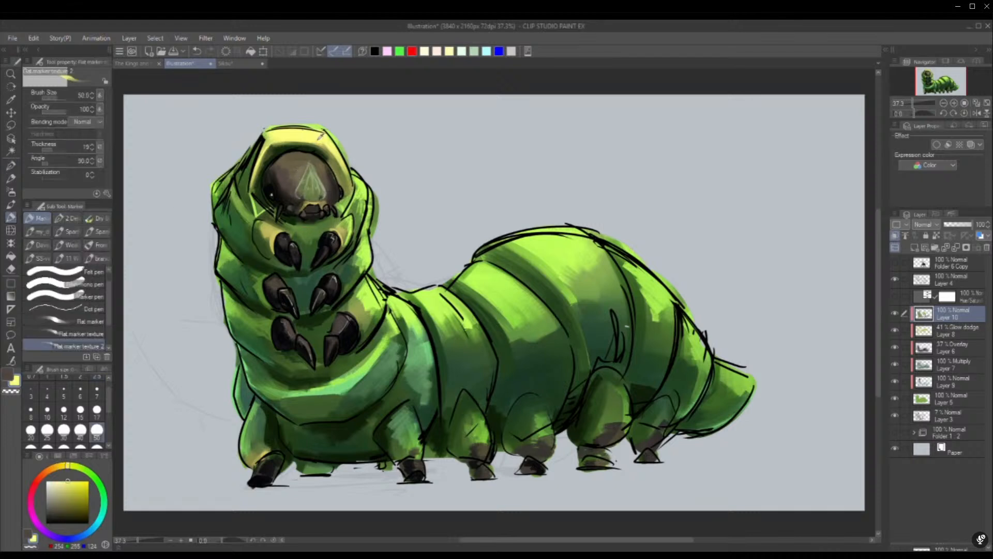
{"action": "left_click", "coordinate": [299, 167], "text": "alt"}
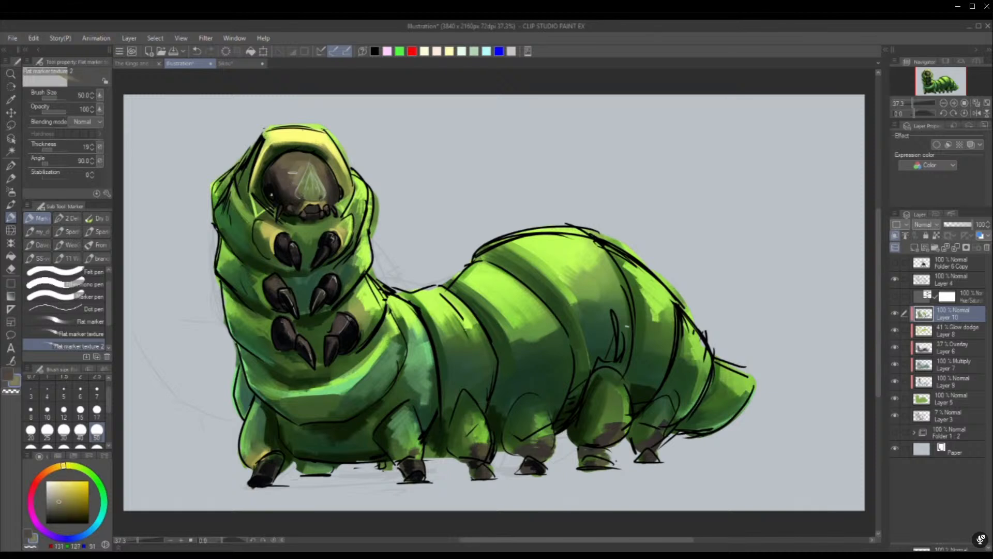
{"action": "left_click", "coordinate": [288, 164], "text": "alt"}
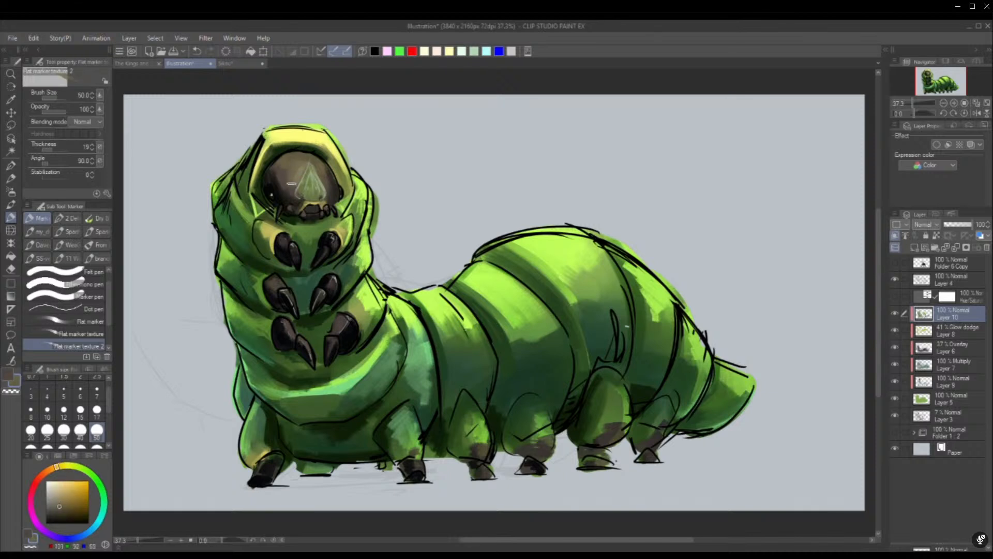
{"action": "left_click", "coordinate": [290, 182], "text": "alt"}
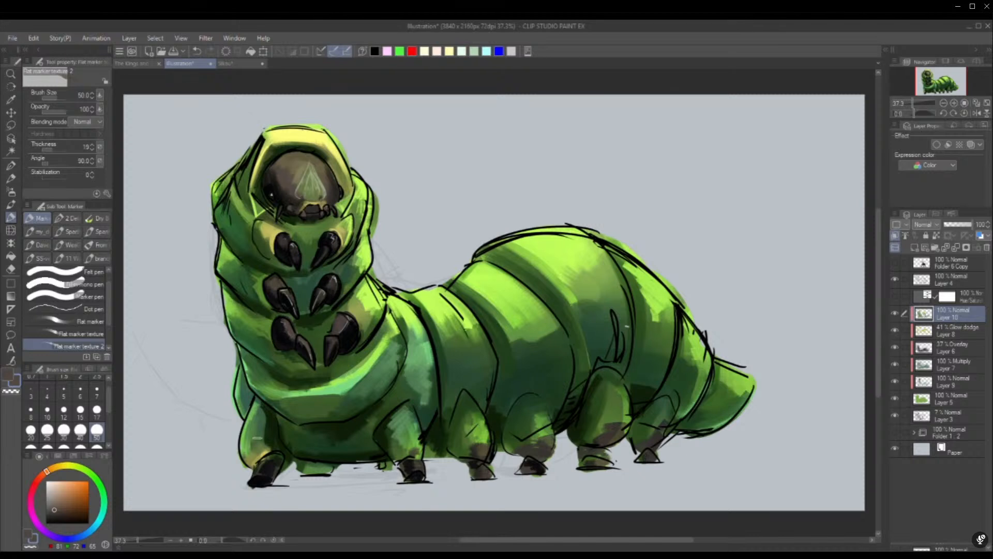
Paint the folds below the head and around the upper chest claws with sampled mid, light and dark greens
{"action": "left_click", "coordinate": [269, 238], "text": "alt"}
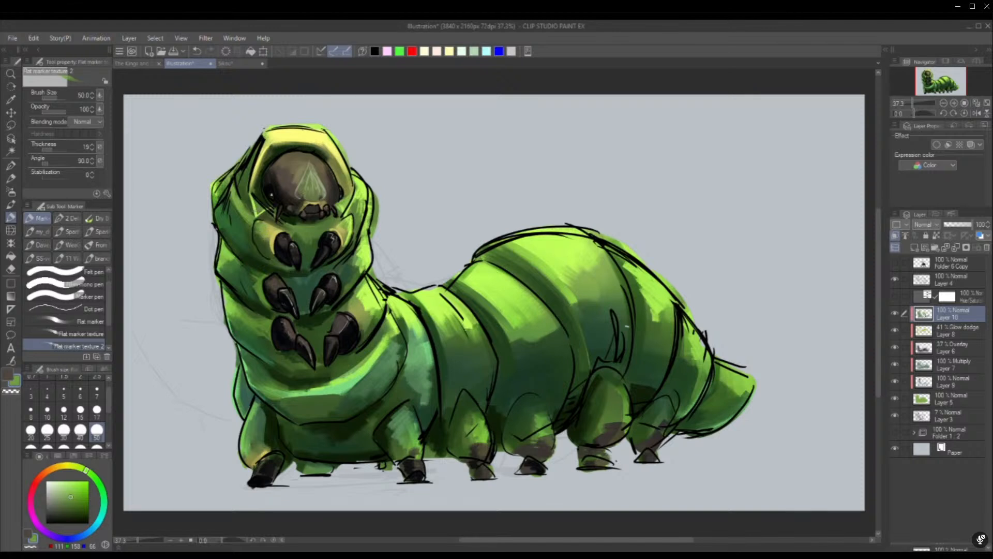
{"action": "left_click", "coordinate": [254, 211], "text": "alt"}
{"action": "left_click", "coordinate": [256, 203], "text": "alt"}
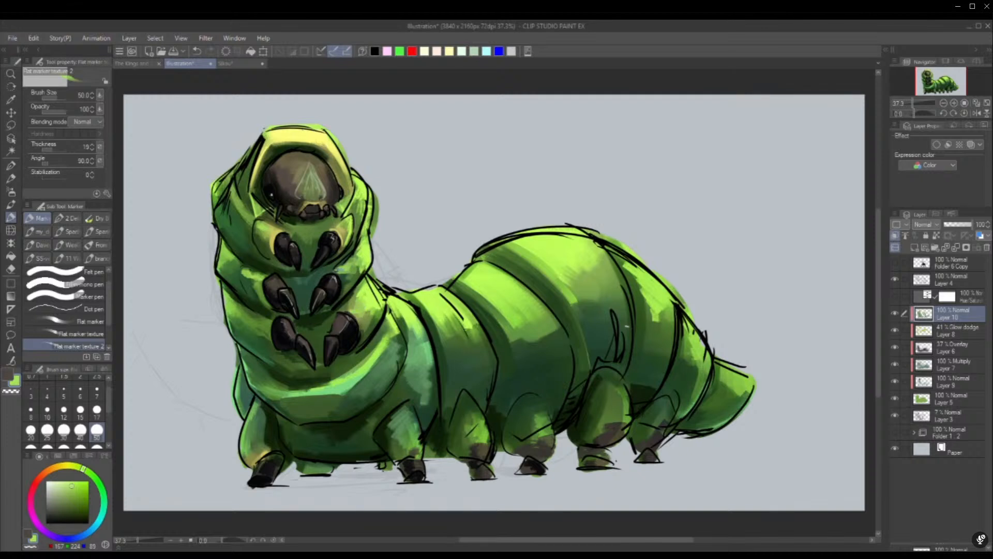
{"action": "left_click", "coordinate": [344, 283], "text": "alt"}
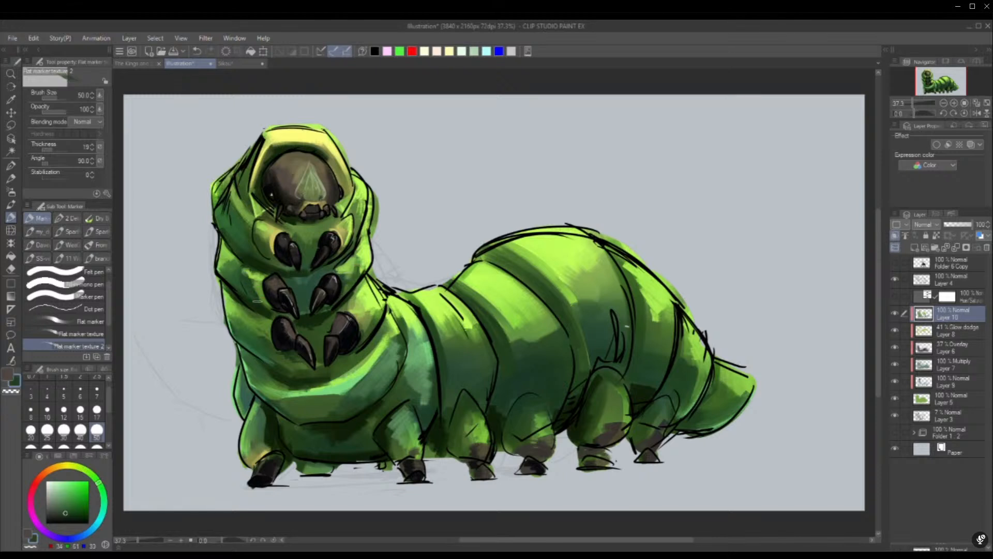
Paint fine green and dark green strokes beside the middle and lower left chest claws with the marker at size 7
{"action": "left_click", "coordinate": [237, 279], "text": "alt"}
{"action": "left_click", "coordinate": [97, 392]}
{"action": "left_click", "coordinate": [262, 288], "text": "alt"}
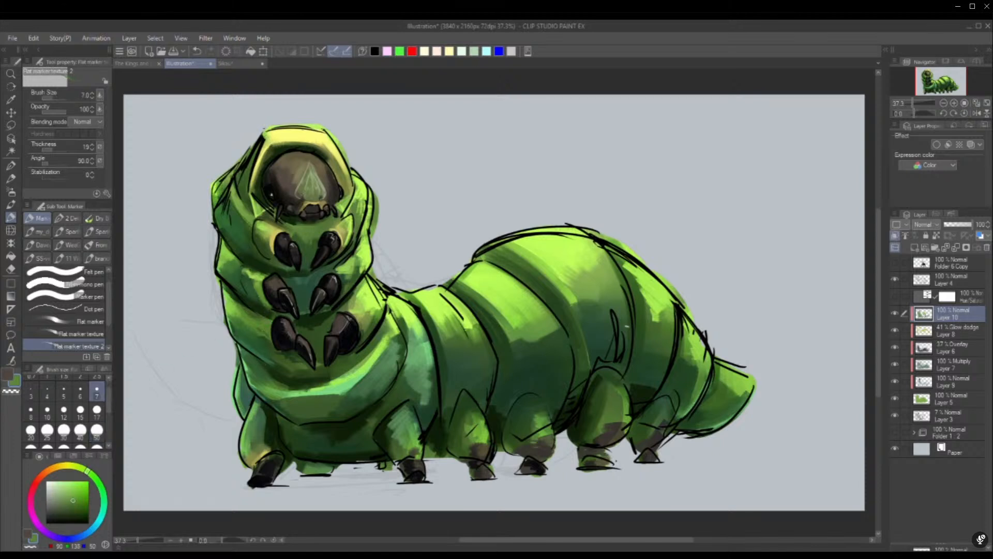
{"action": "left_click_drag", "start_coordinate": [256, 291], "coordinate": [260, 300]}
{"action": "left_click", "coordinate": [378, 322], "text": "alt"}
{"action": "left_click", "coordinate": [354, 352], "text": "alt"}
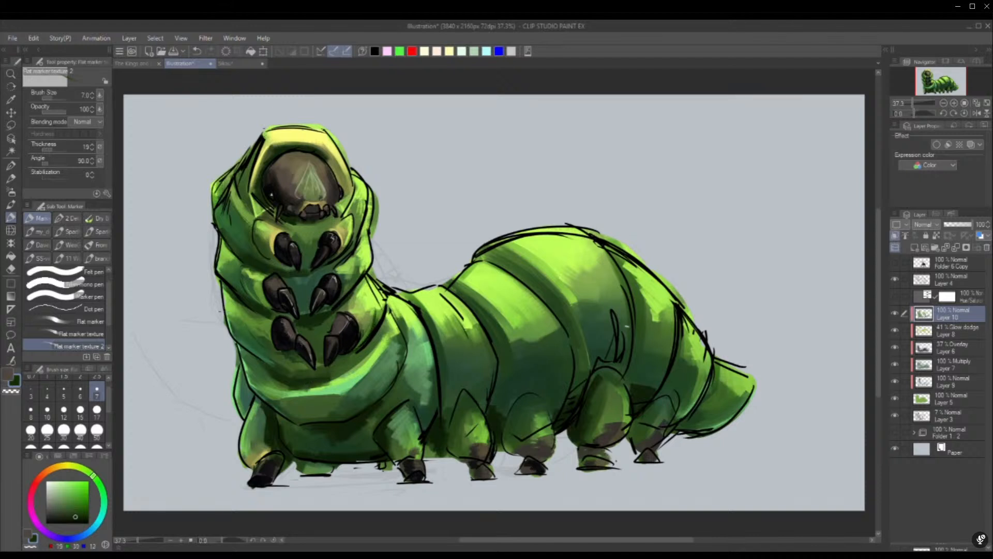
{"action": "left_click_drag", "start_coordinate": [243, 318], "coordinate": [265, 344]}
Shade the fold beside the lower left chest claw with dark and teal greens, using the marker at size 25
{"action": "left_click", "coordinate": [96, 410]}
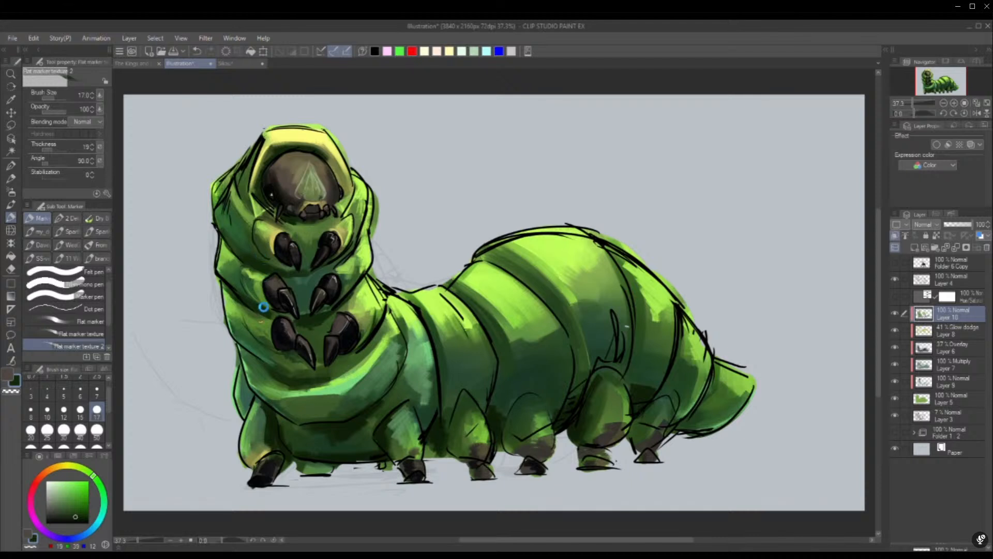
{"action": "left_click", "coordinate": [48, 431]}
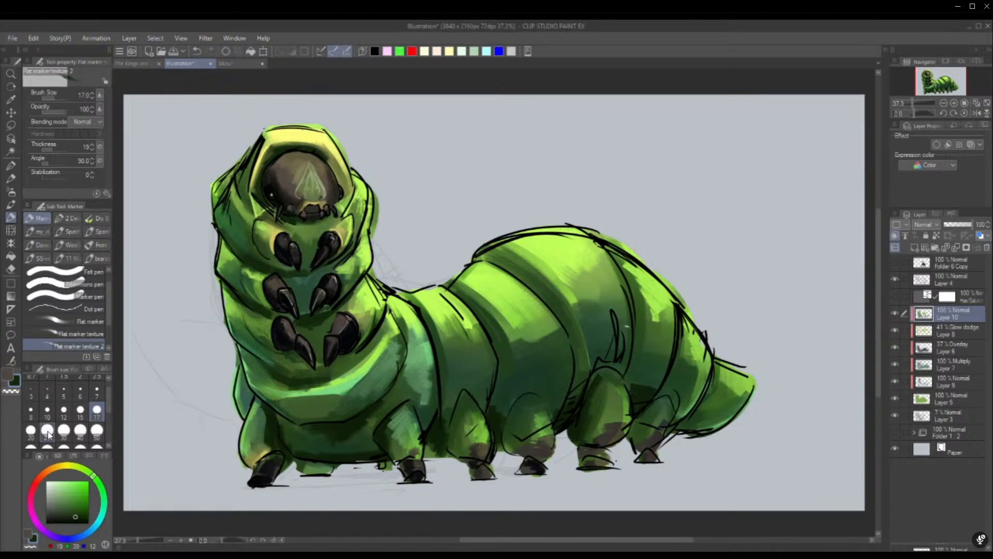
{"action": "left_click_drag", "start_coordinate": [249, 317], "coordinate": [267, 343]}
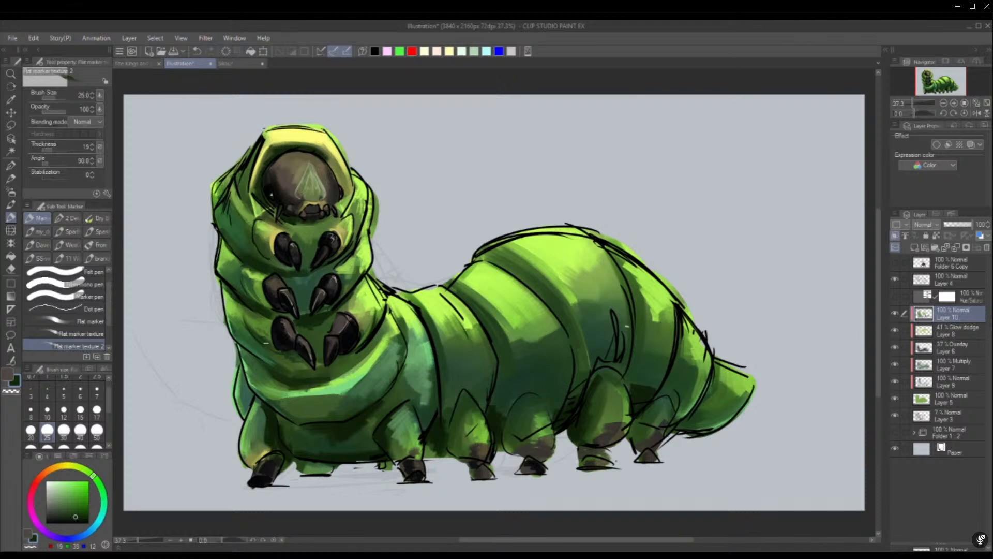
{"action": "left_click", "coordinate": [256, 348], "text": "alt"}
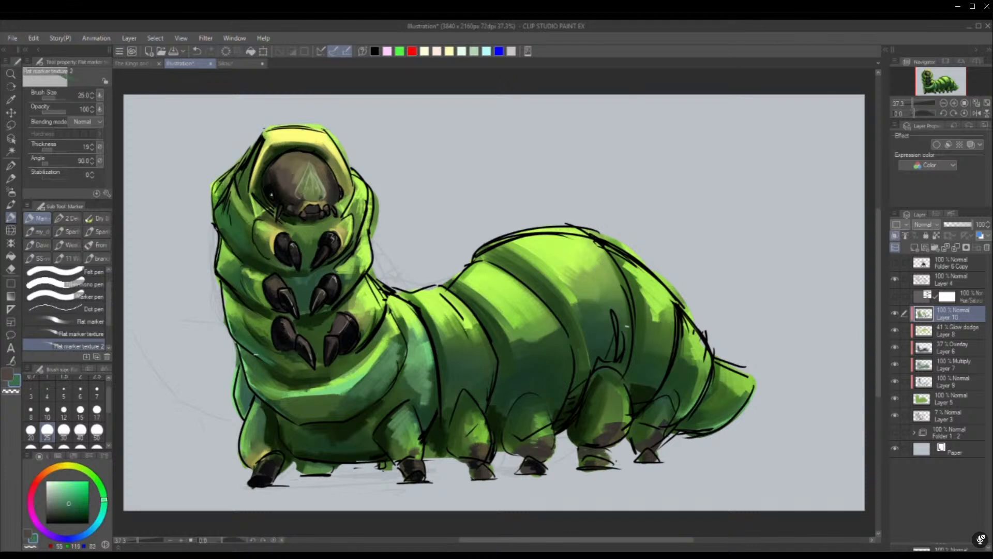
{"action": "left_click_drag", "start_coordinate": [252, 329], "coordinate": [267, 338]}
{"action": "left_click", "coordinate": [260, 336], "text": "alt"}
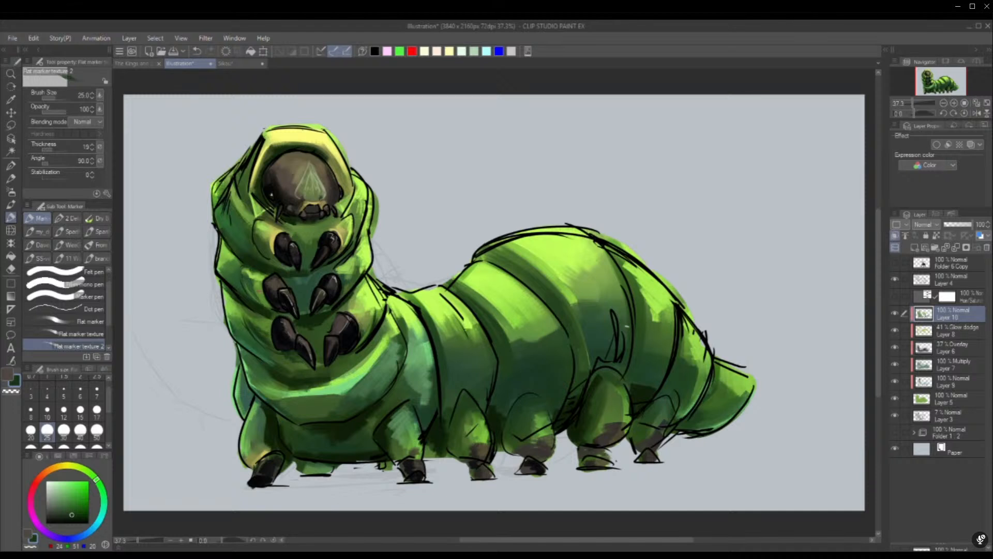
Highlight the folds beside the middle and lower left claws with sampled light green, and sample greens for blending the lower chest
{"action": "left_click", "coordinate": [256, 277], "text": "alt"}
{"action": "left_click_drag", "start_coordinate": [251, 279], "coordinate": [266, 282]}
{"action": "left_click_drag", "start_coordinate": [253, 317], "coordinate": [275, 324]}
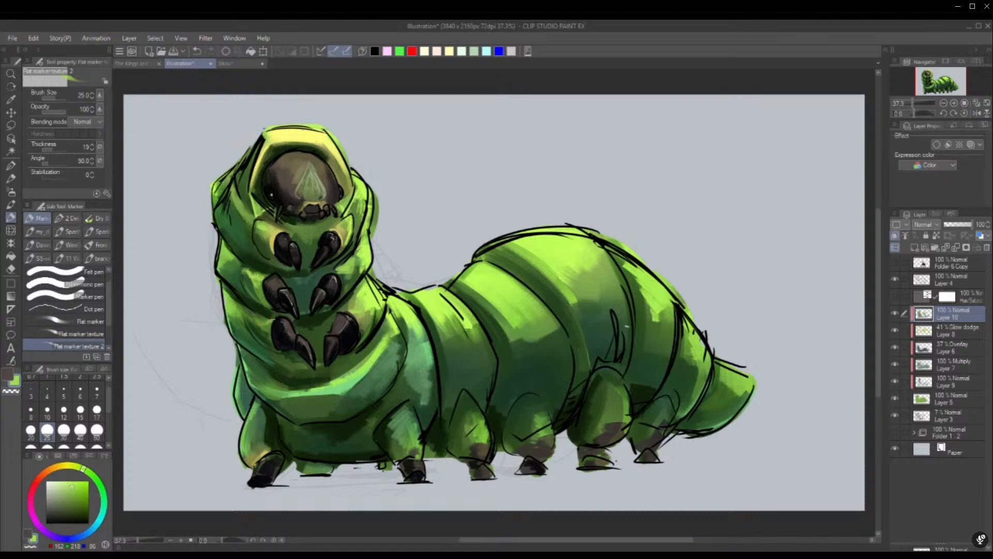
{"action": "left_click", "coordinate": [365, 329], "text": "alt"}
{"action": "left_click", "coordinate": [257, 349], "text": "alt"}
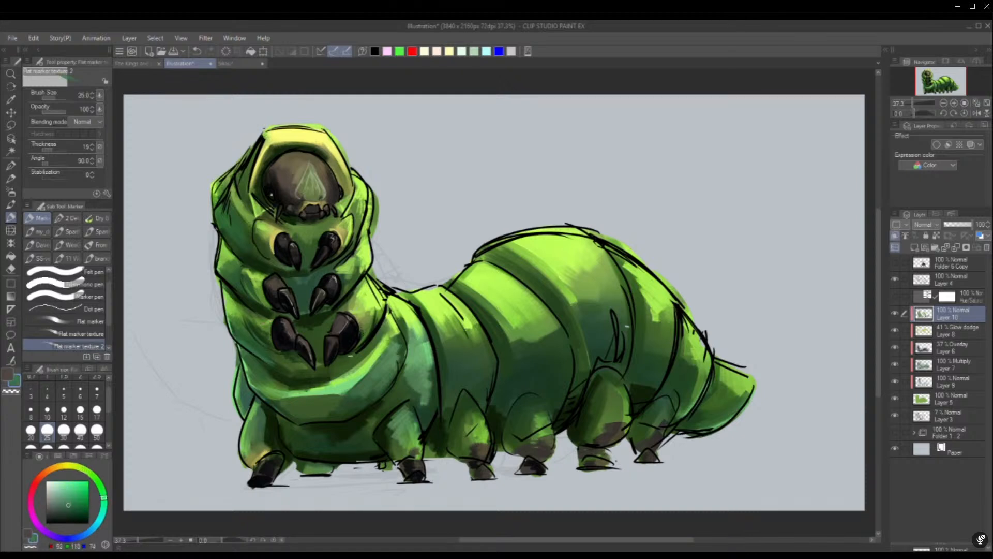
{"action": "left_click", "coordinate": [371, 326], "text": "alt"}
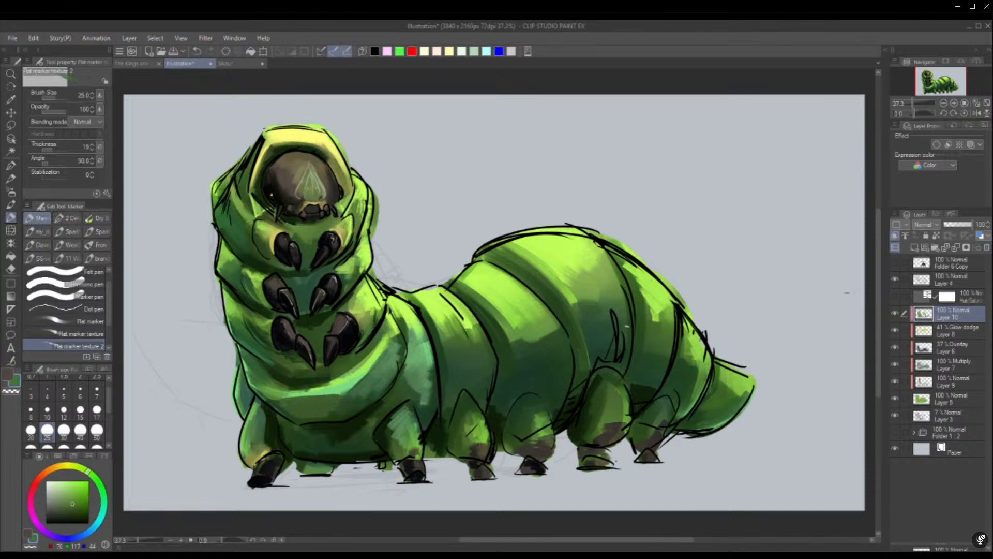
Move Layer 4 directly above Layer 10 and add a new layer above it
{"action": "left_click", "coordinate": [955, 281]}
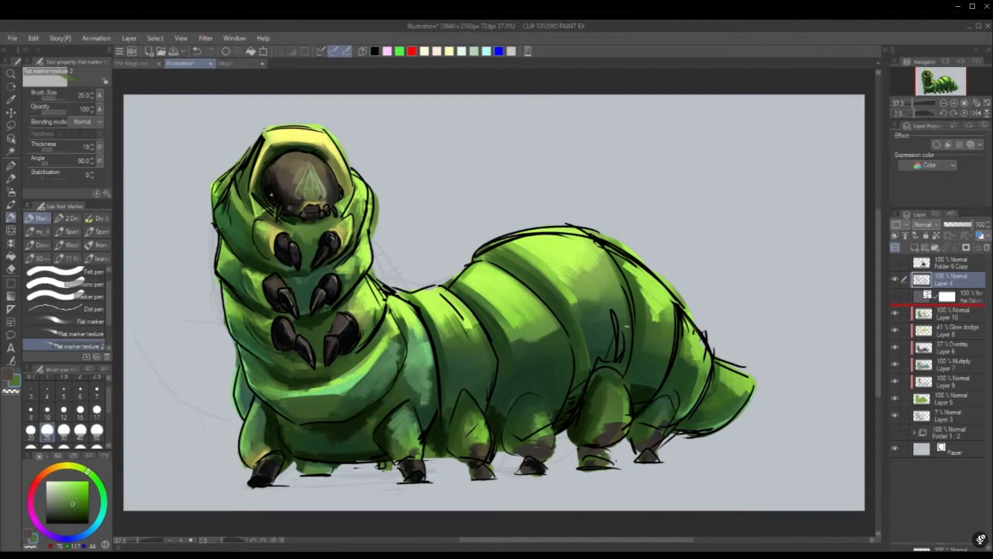
{"action": "left_click_drag", "start_coordinate": [953, 307], "coordinate": [952, 309]}
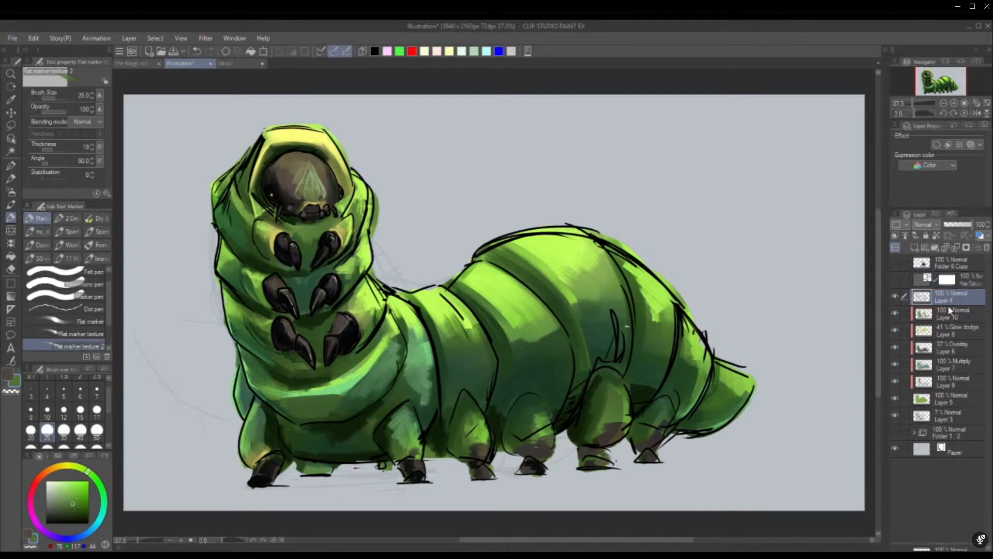
{"action": "left_click", "coordinate": [928, 250]}
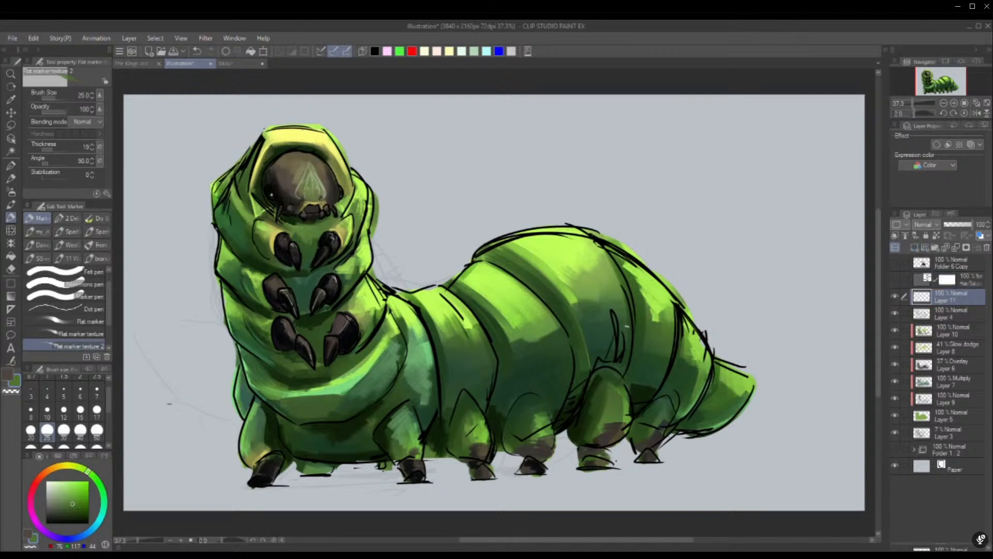
Paint sampled bright yellow-green accents around the upper and middle chest claws on Layer 11 with the marker at size 17
{"action": "left_click", "coordinate": [101, 399]}
{"action": "left_click", "coordinate": [97, 412]}
{"action": "left_click", "coordinate": [359, 289], "text": "alt"}
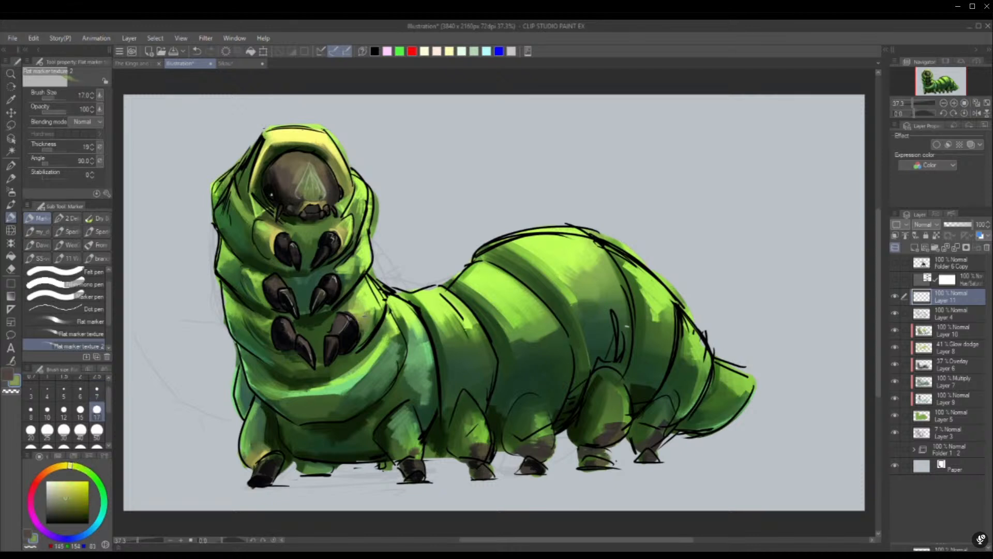
{"action": "left_click", "coordinate": [367, 295], "text": "alt"}
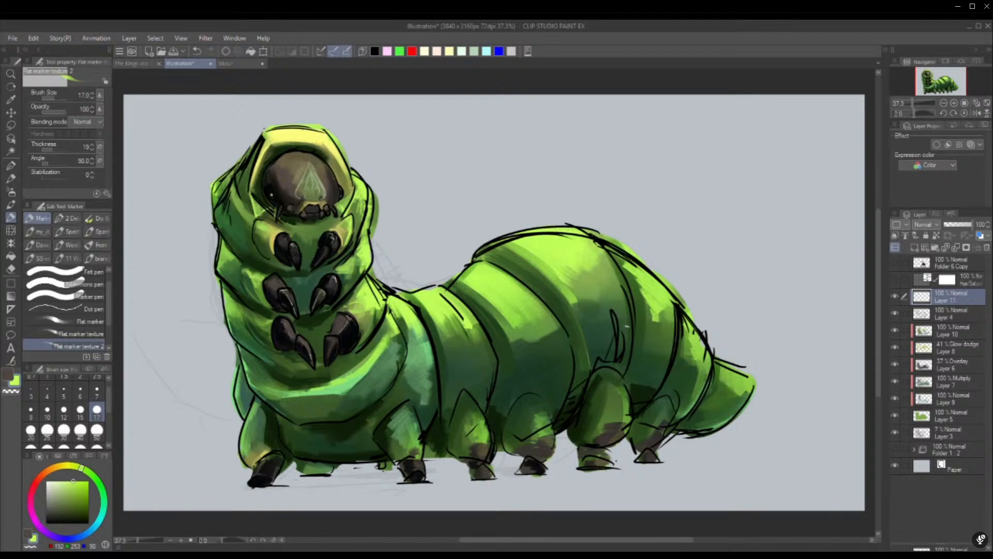
{"action": "left_click_drag", "start_coordinate": [332, 271], "coordinate": [345, 260]}
{"action": "left_click_drag", "start_coordinate": [257, 225], "coordinate": [255, 238]}
{"action": "left_click", "coordinate": [258, 347], "text": "alt"}
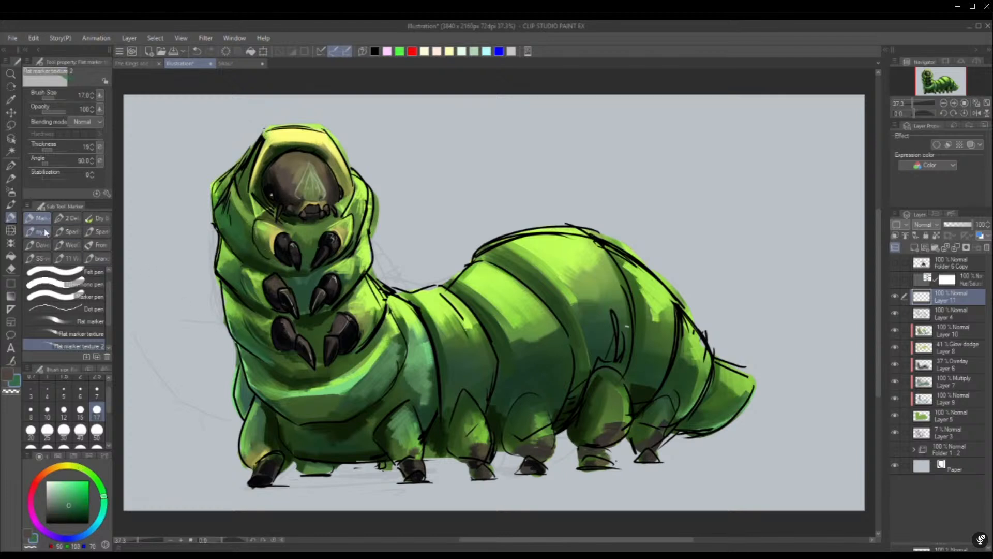
Detail the skin beside the left chest claws on Layer 11 with dark and light greens, using the G-pen at size 2.5
{"action": "left_click", "coordinate": [11, 165]}
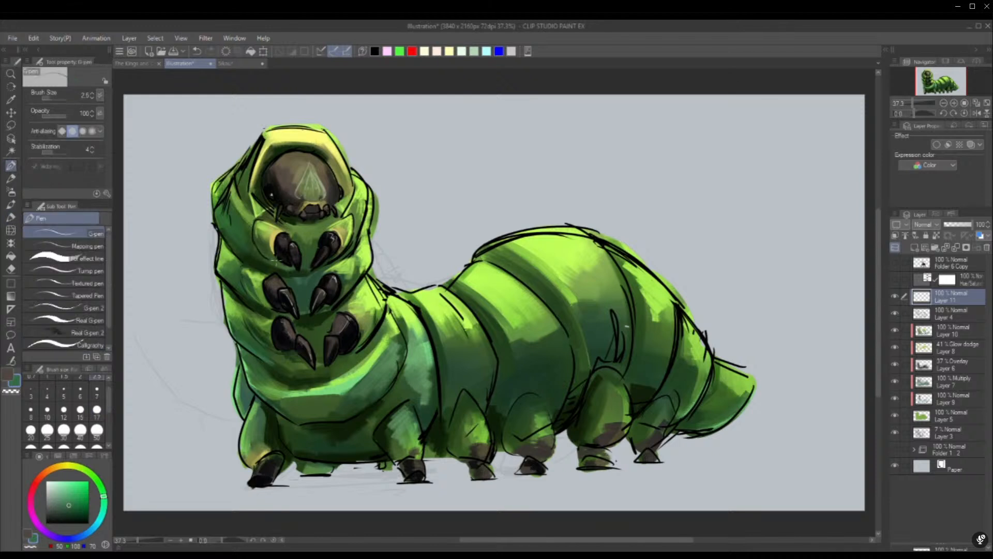
{"action": "left_click", "coordinate": [264, 260], "text": "alt"}
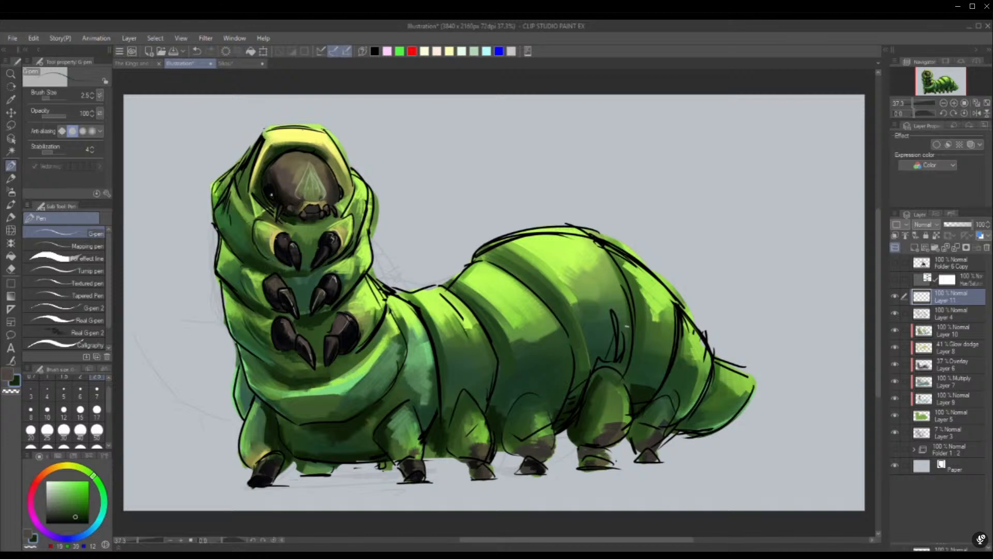
{"action": "left_click", "coordinate": [895, 296]}
{"action": "left_click", "coordinate": [895, 297]}
{"action": "left_click", "coordinate": [257, 274], "text": "alt"}
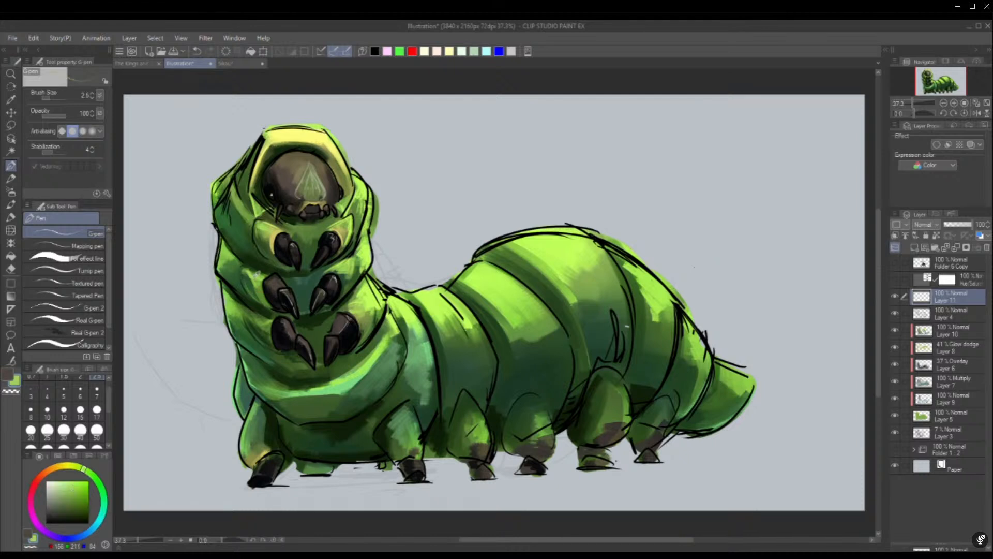
{"action": "left_click_drag", "start_coordinate": [249, 293], "coordinate": [257, 301]}
Draw light and dark green skin texture around the middle left chest claw with the G-pen at size 5
{"action": "left_click", "coordinate": [63, 393]}
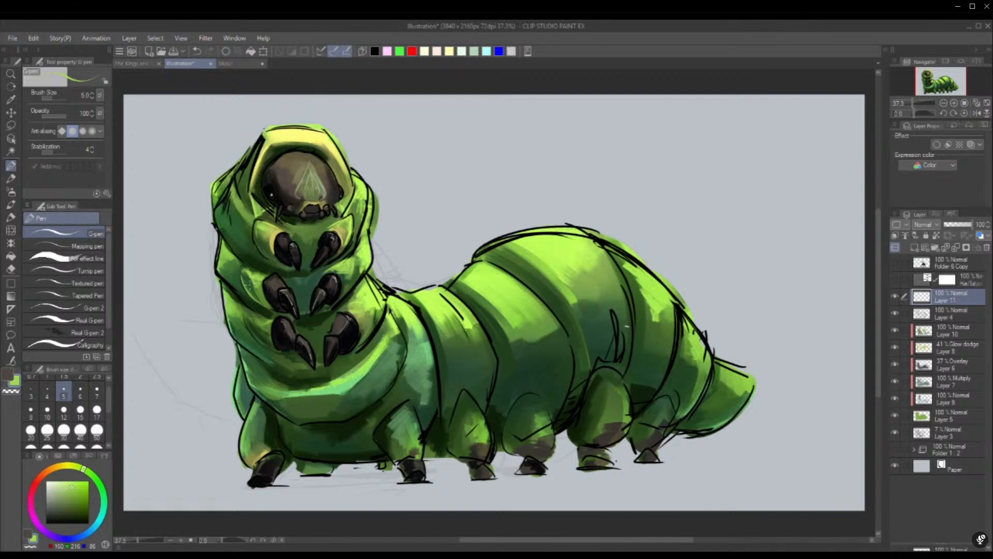
{"action": "left_click", "coordinate": [247, 282], "text": "alt"}
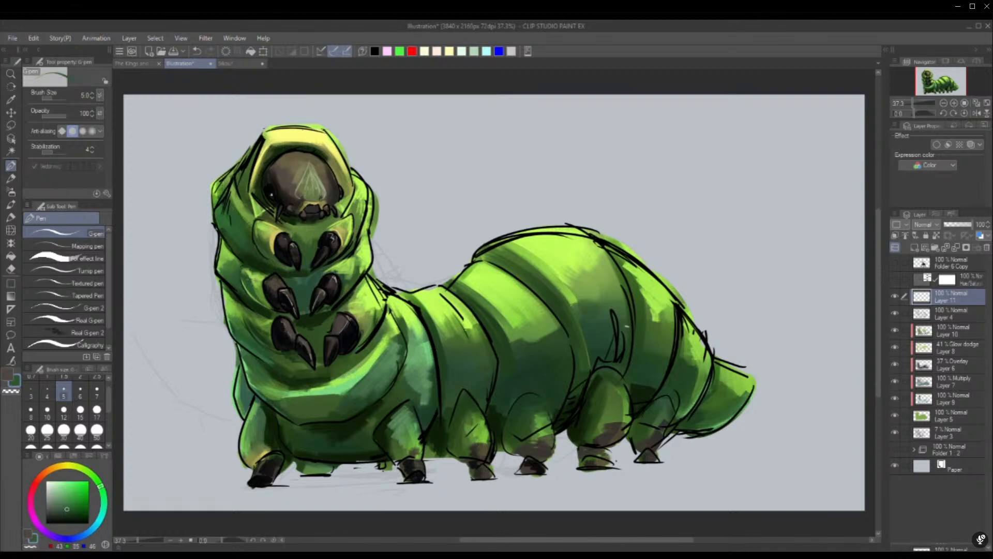
{"action": "left_click", "coordinate": [257, 314], "text": "alt"}
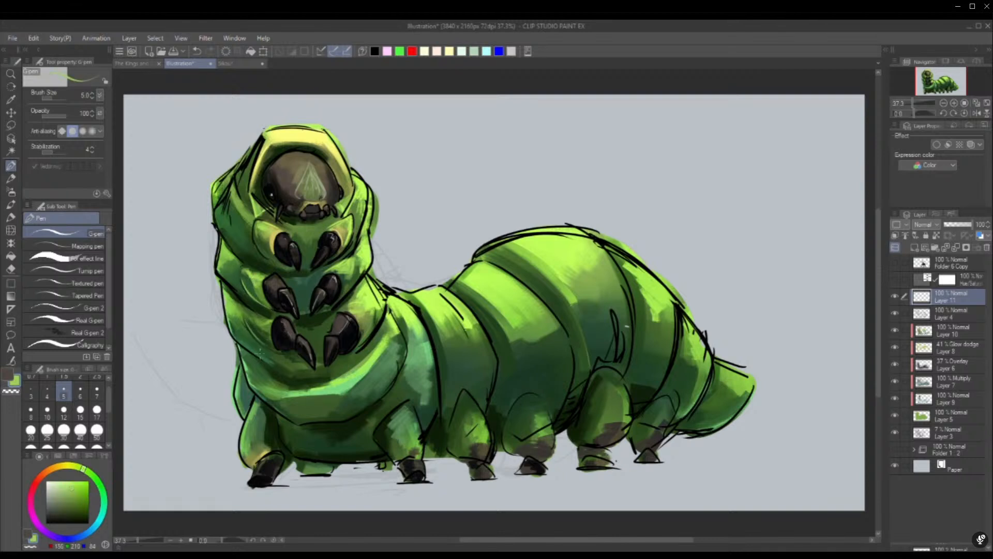
{"action": "left_click", "coordinate": [249, 330], "text": "alt"}
{"action": "left_click_drag", "start_coordinate": [241, 275], "coordinate": [270, 308]}
{"action": "left_click", "coordinate": [248, 288], "text": "alt"}
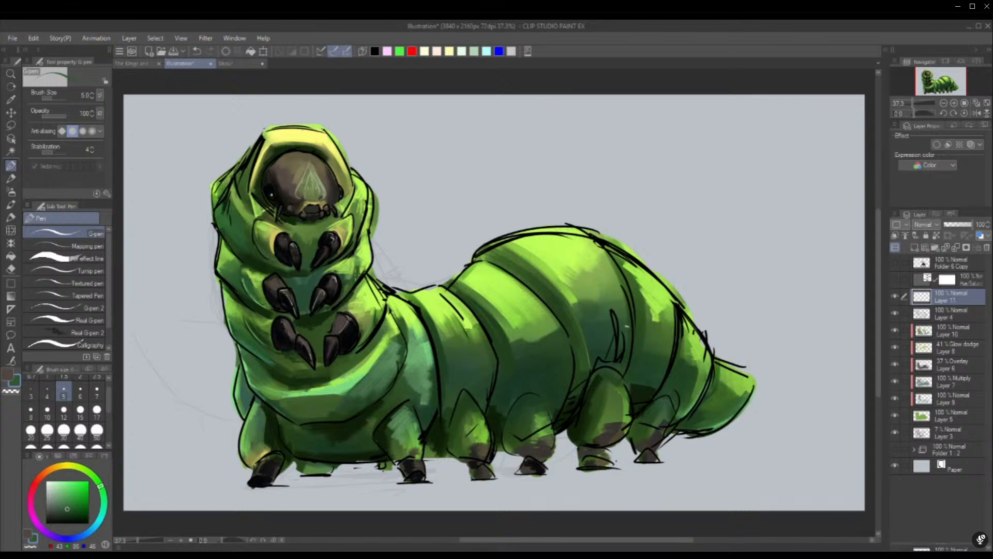
Add skin details between the upper and middle chest claws with greens sampled from the surrounding folds
{"action": "left_click", "coordinate": [306, 271], "text": "alt"}
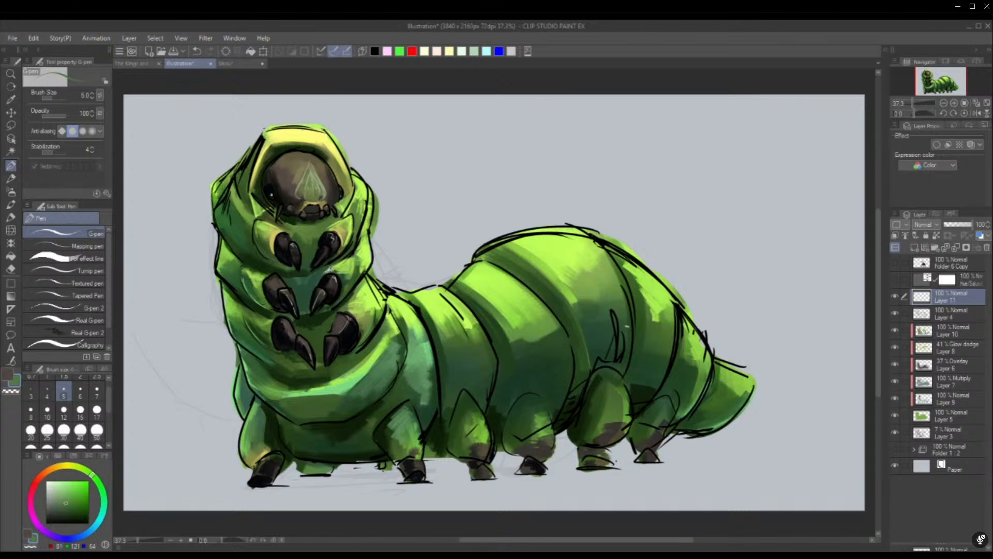
{"action": "left_click", "coordinate": [325, 257], "text": "alt"}
{"action": "left_click", "coordinate": [325, 262], "text": "alt"}
{"action": "left_click", "coordinate": [291, 270], "text": "alt"}
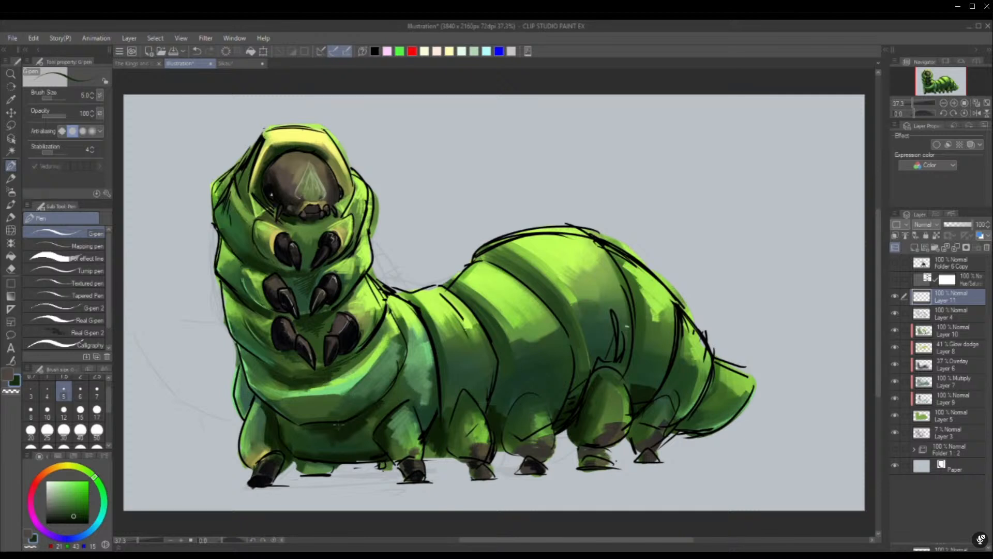
Hatch dark green shadows beneath the lowest chest fold and beside the front legs on Layer 11, using the G-pen at size 5
{"action": "left_click", "coordinate": [353, 427], "text": "alt"}
{"action": "left_click_drag", "start_coordinate": [359, 436], "coordinate": [339, 444]}
{"action": "mouse_move", "coordinate": [283, 426]}
{"action": "left_mouse_down"}
{"action": "mouse_move", "coordinate": [277, 420]}
{"action": "mouse_move", "coordinate": [280, 438]}
{"action": "mouse_move", "coordinate": [299, 440]}
{"action": "mouse_move", "coordinate": [288, 458]}
{"action": "left_mouse_up"}
{"action": "left_click_drag", "start_coordinate": [433, 439], "coordinate": [423, 458]}
{"action": "mouse_move", "coordinate": [435, 453]}
{"action": "left_mouse_down"}
{"action": "mouse_move", "coordinate": [425, 458]}
{"action": "mouse_move", "coordinate": [437, 460]}
{"action": "left_mouse_up"}
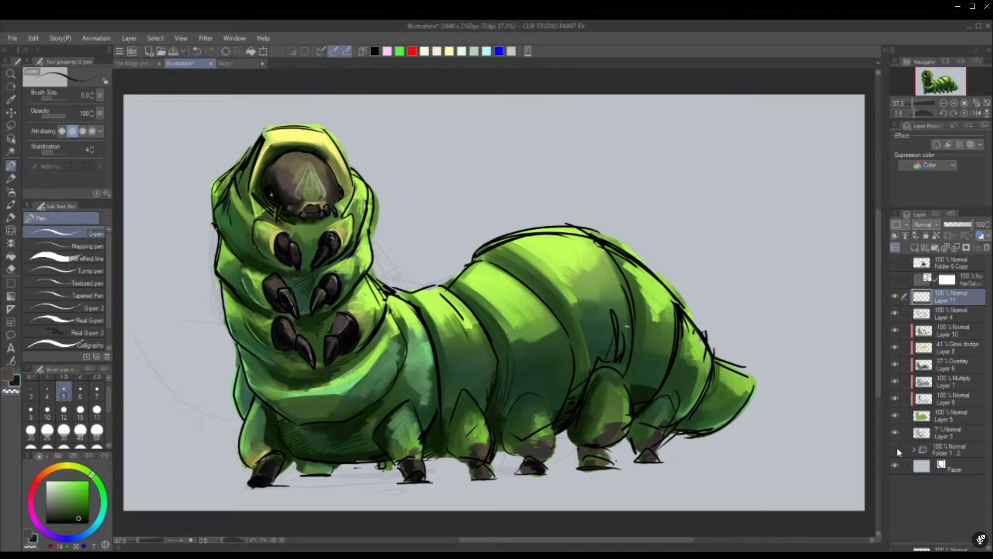
Show the ant sketches in Folder 1, compare them in mirrored and normal view, and hide the folder again
{"action": "left_click", "coordinate": [900, 450]}
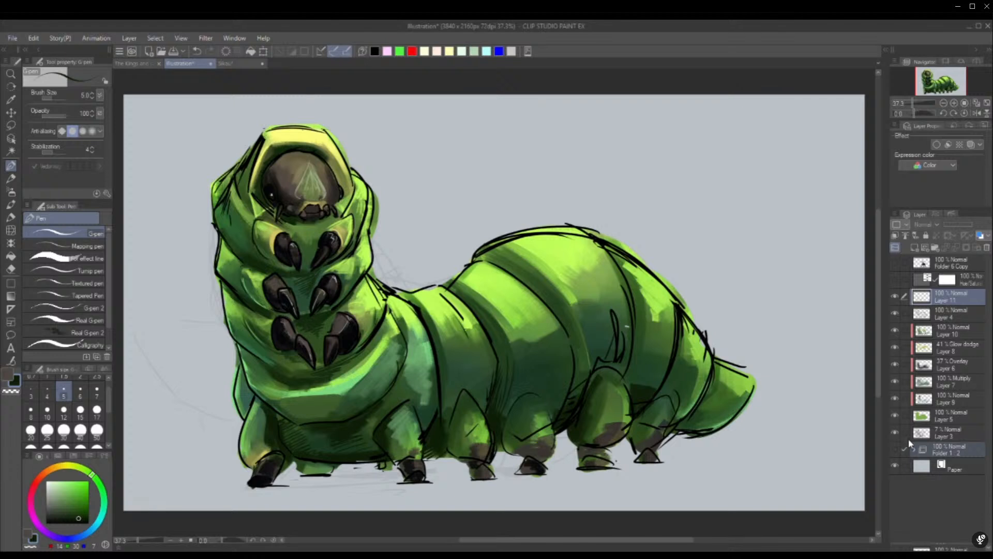
{"action": "left_click", "coordinate": [896, 448]}
{"action": "key", "text": "Return"}
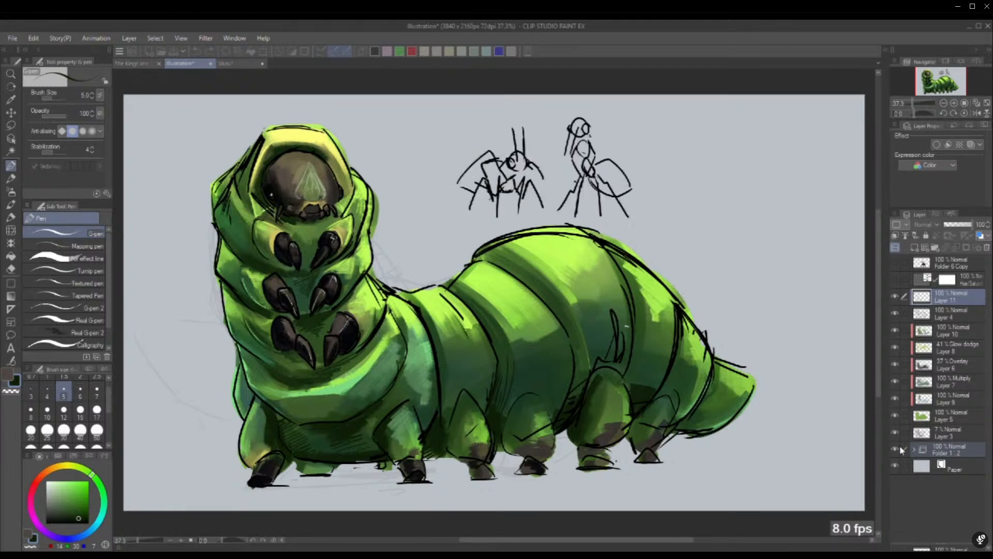
{"action": "scroll", "coordinate": [513, 155], "scroll_direction": "up", "scroll_amount": 3}
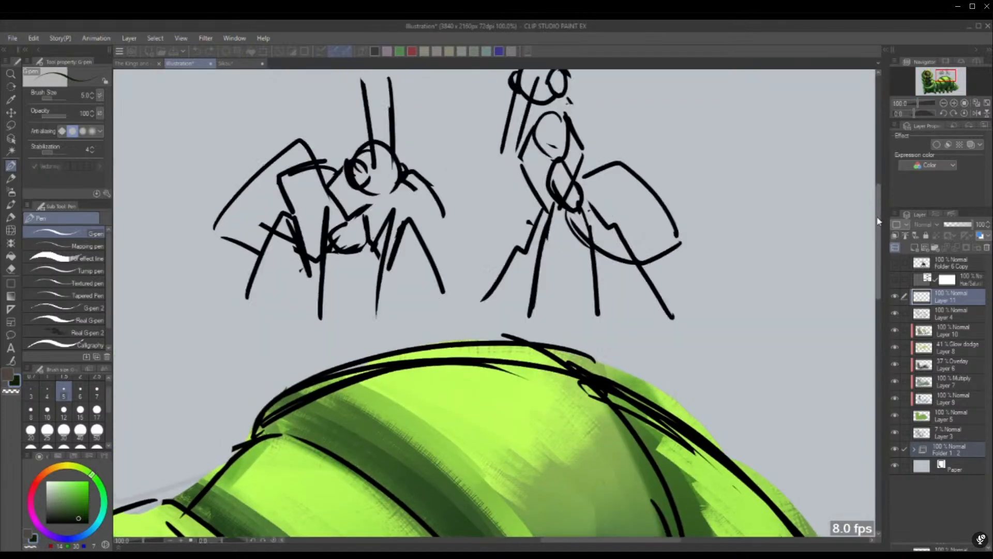
{"action": "left_click_drag", "start_coordinate": [878, 217], "coordinate": [877, 194]}
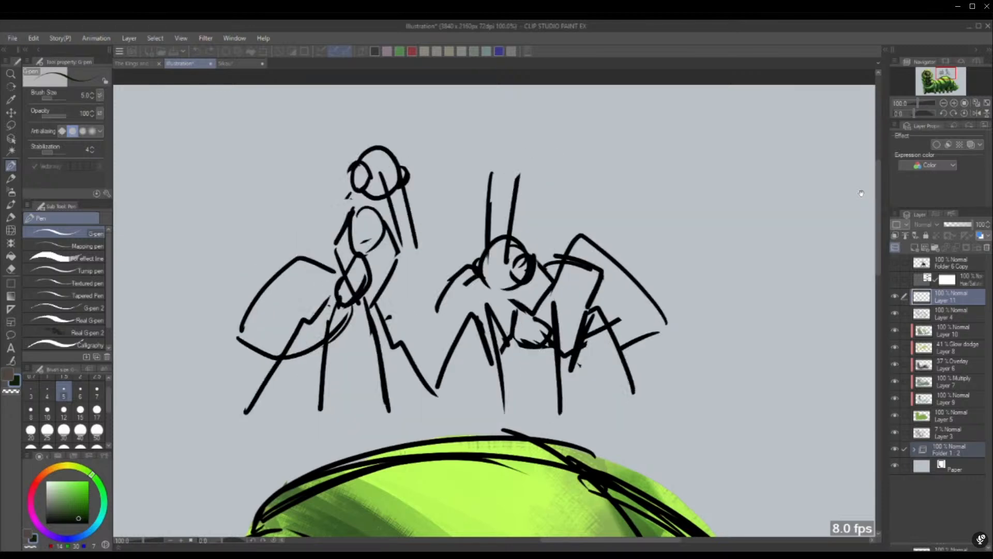
{"action": "key", "text": "ctrl+z"}
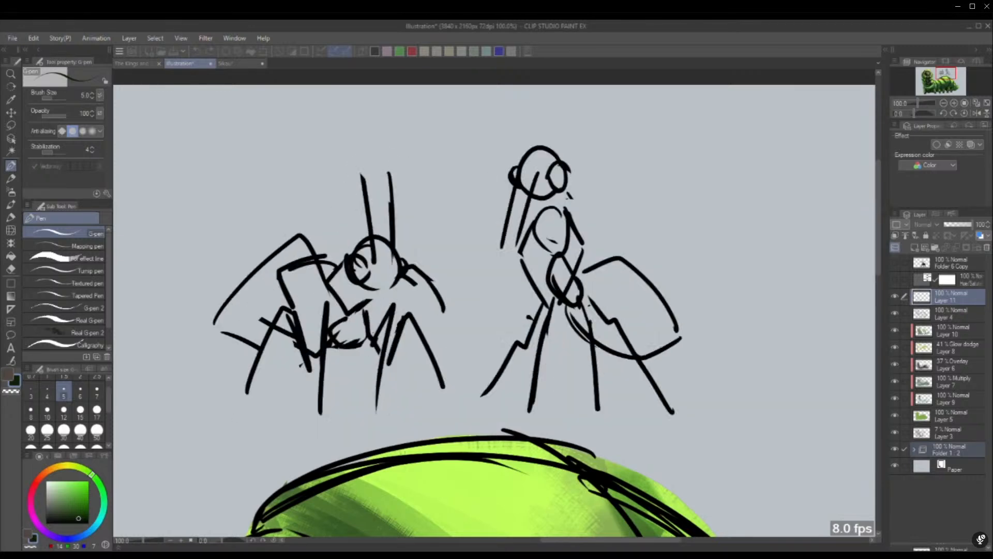
{"action": "key", "text": "ctrl+y"}
{"action": "key", "text": "ctrl+z"}
{"action": "key", "text": "ctrl+y"}
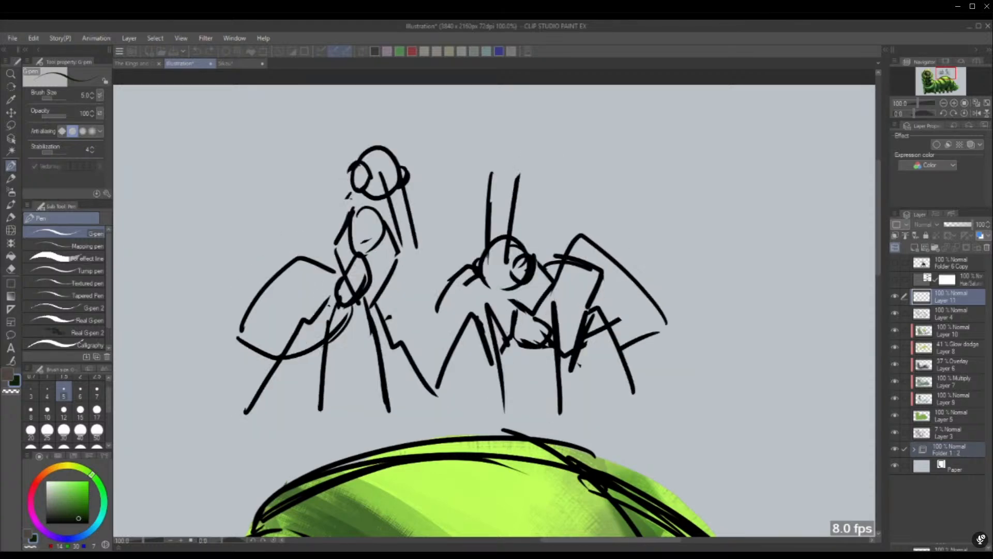
{"action": "key", "text": "ctrl+z"}
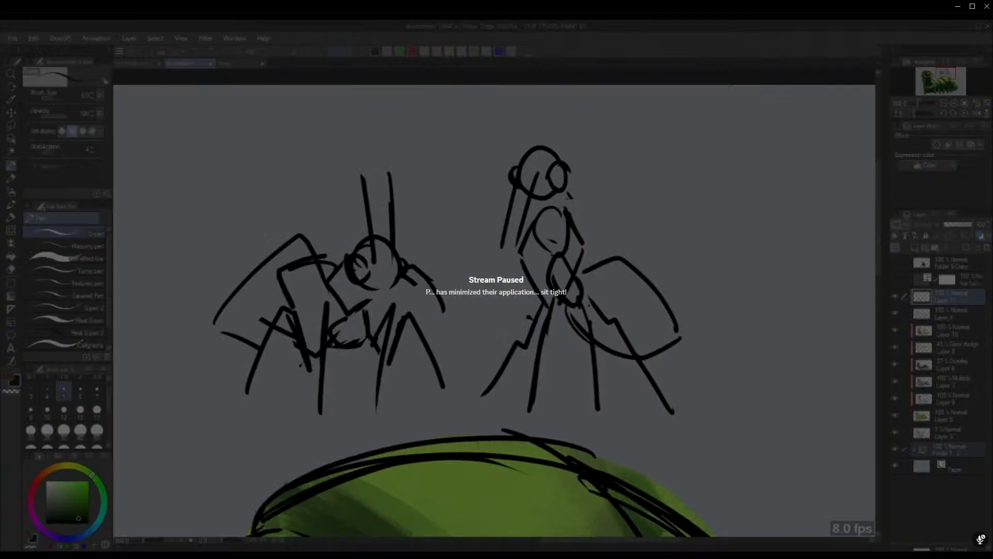
{"action": "key", "text": "ctrl+y"}
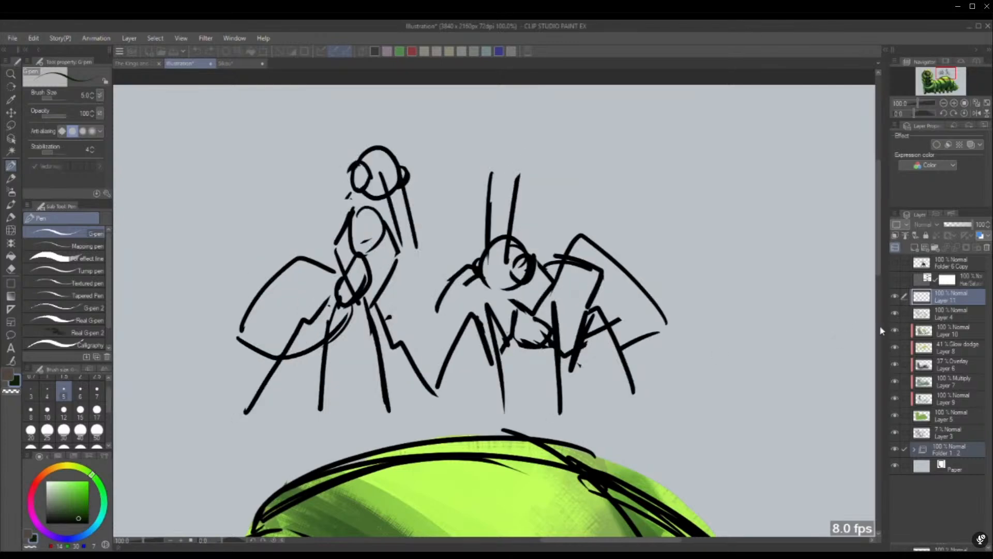
{"action": "key", "text": "ctrl+z"}
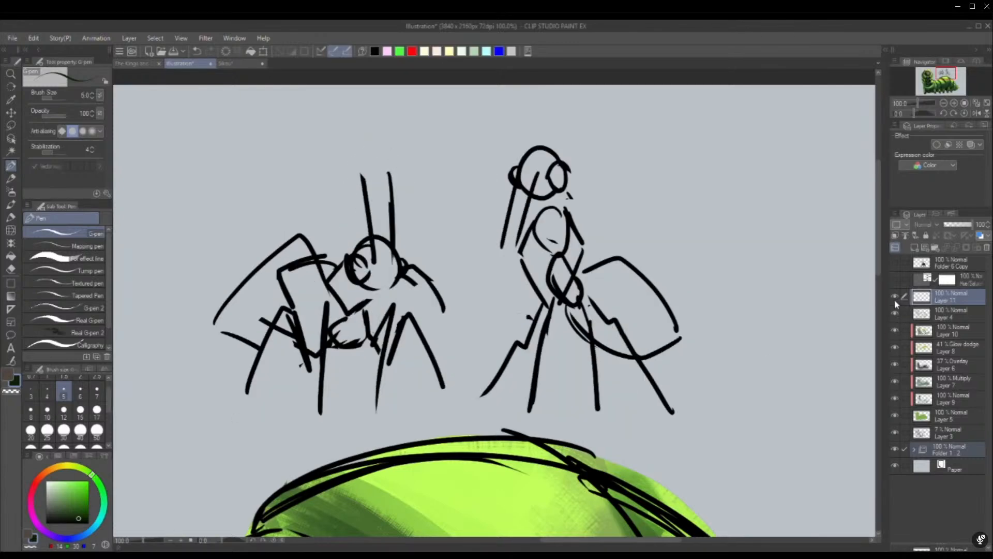
{"action": "left_click", "coordinate": [895, 449]}
{"action": "key", "text": "ctrl+0"}
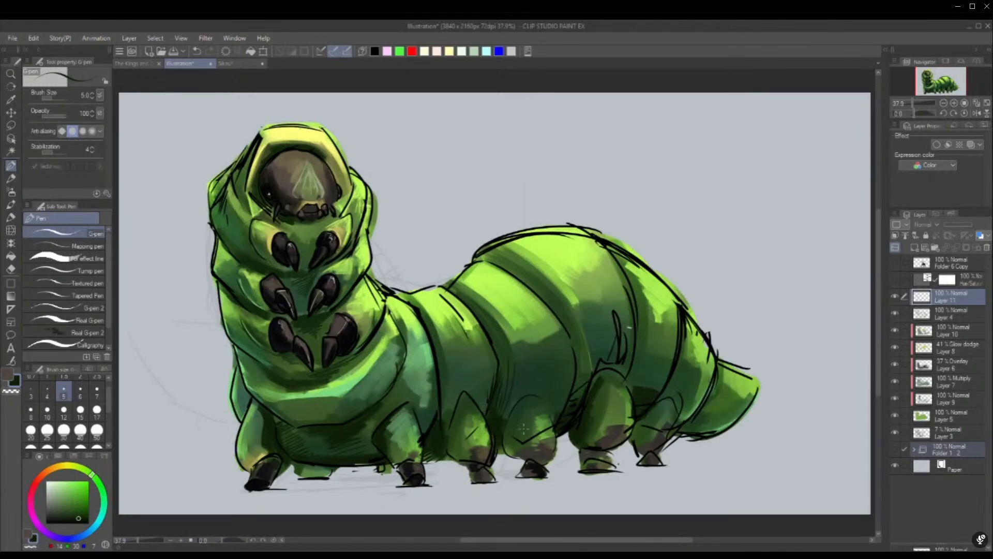
Add bright yellow-green accents, sampled from the skin, to the outer neck folds beside the face with the G-pen at size 5
{"action": "left_click", "coordinate": [348, 220], "text": "alt"}
{"action": "left_click", "coordinate": [364, 199], "text": "alt"}
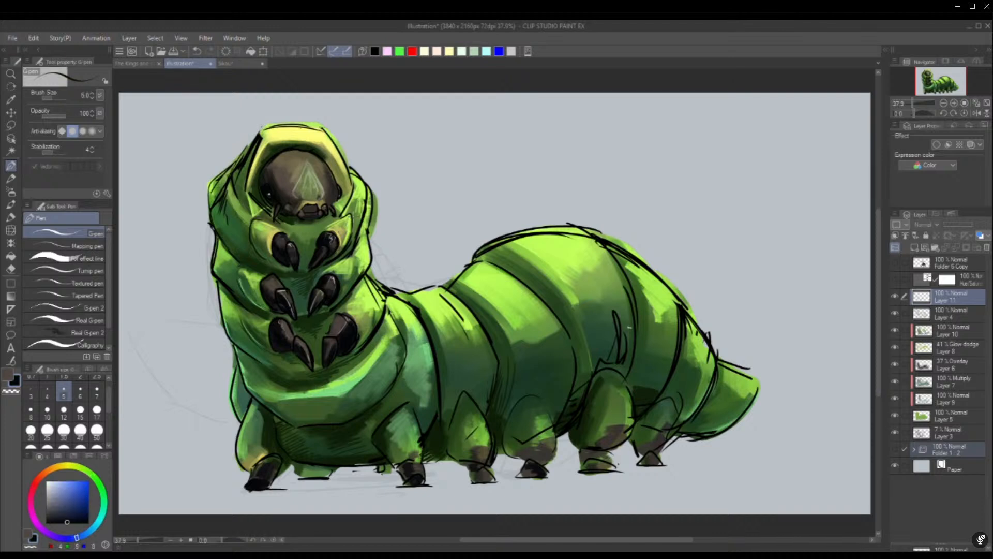
{"action": "left_click", "coordinate": [360, 181], "text": "alt"}
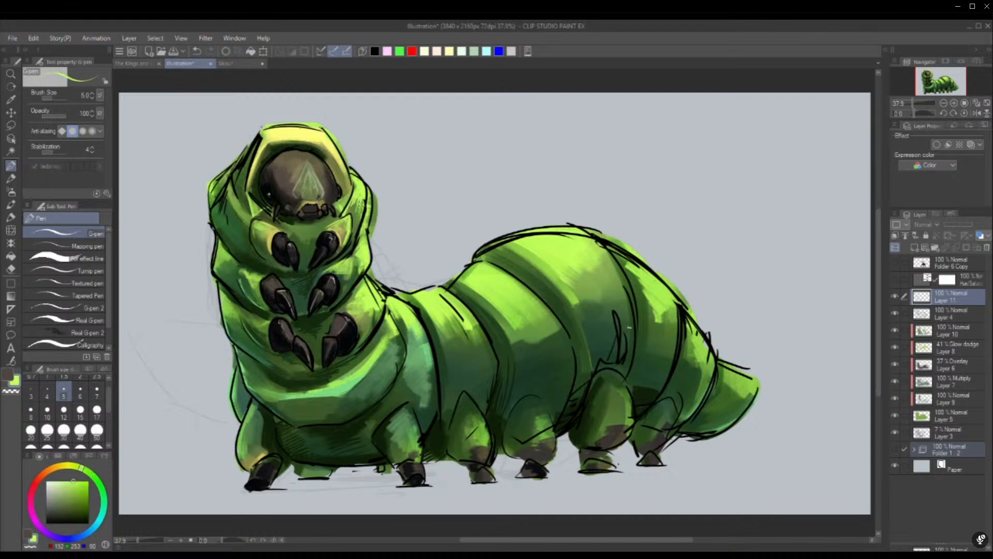
{"action": "left_click_drag", "start_coordinate": [364, 204], "coordinate": [357, 237]}
{"action": "left_click_drag", "start_coordinate": [369, 184], "coordinate": [362, 225]}
Draw yellow rim highlights, sampled from the hood, down the outer edge of the neck folds and undo the last two strokes
{"action": "left_click", "coordinate": [305, 134], "text": "alt"}
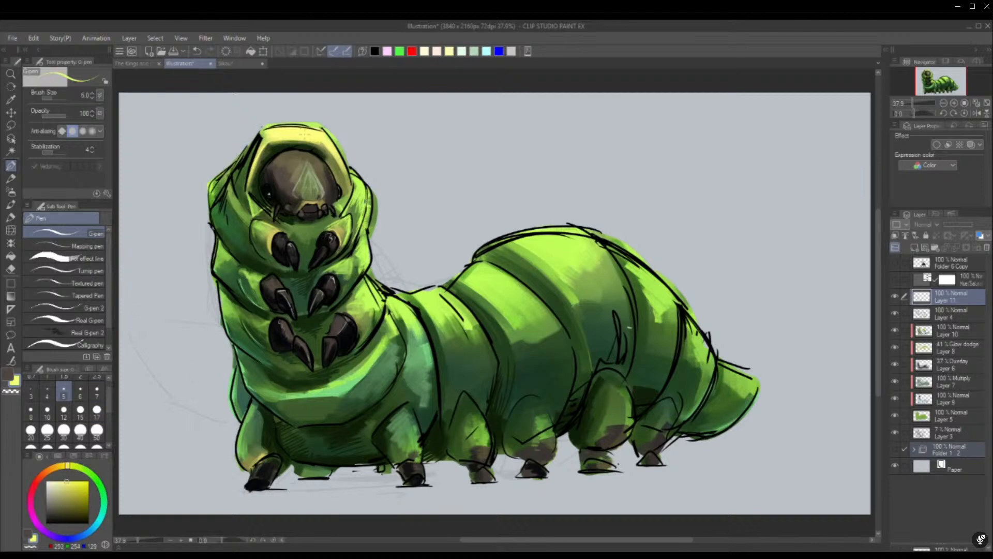
{"action": "mouse_move", "coordinate": [366, 182]}
{"action": "left_mouse_down"}
{"action": "mouse_move", "coordinate": [366, 236]}
{"action": "mouse_move", "coordinate": [370, 208]}
{"action": "left_mouse_up"}
{"action": "mouse_move", "coordinate": [371, 212]}
{"action": "left_mouse_down"}
{"action": "mouse_move", "coordinate": [362, 258]}
{"action": "mouse_move", "coordinate": [368, 252]}
{"action": "left_mouse_up"}
{"action": "left_click_drag", "start_coordinate": [372, 246], "coordinate": [362, 274]}
{"action": "mouse_move", "coordinate": [369, 240]}
{"action": "left_mouse_down"}
{"action": "mouse_move", "coordinate": [358, 281]}
{"action": "mouse_move", "coordinate": [337, 303]}
{"action": "left_mouse_up"}
{"action": "key", "text": "ctrl+z"}
{"action": "key", "text": "ctrl+z"}
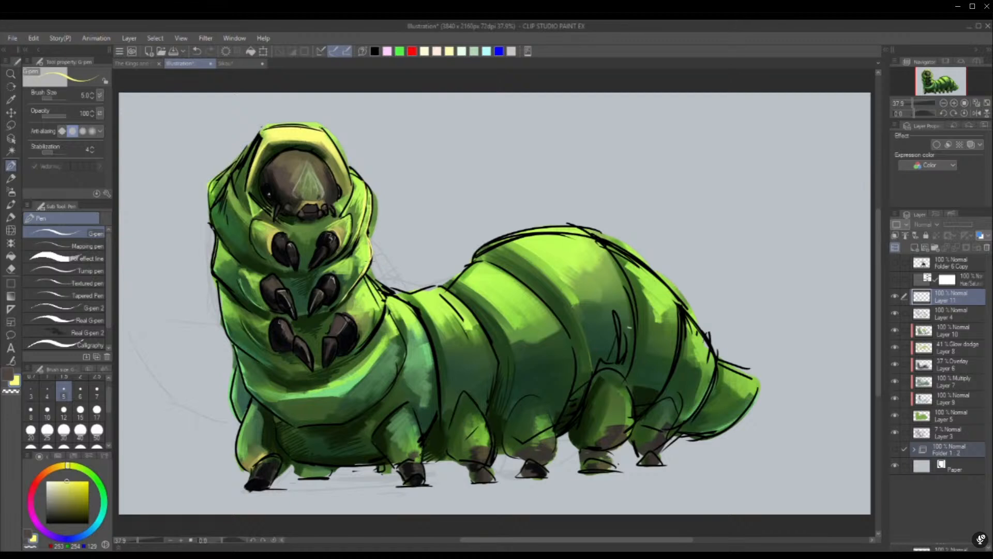
Extend the yellow highlights down the lower chest folds with the G-pen and the Flat marker texture 2 at size 17
{"action": "mouse_move", "coordinate": [364, 272]}
{"action": "left_mouse_down"}
{"action": "mouse_move", "coordinate": [343, 300]}
{"action": "mouse_move", "coordinate": [370, 330]}
{"action": "left_mouse_up"}
{"action": "key", "text": "p"}
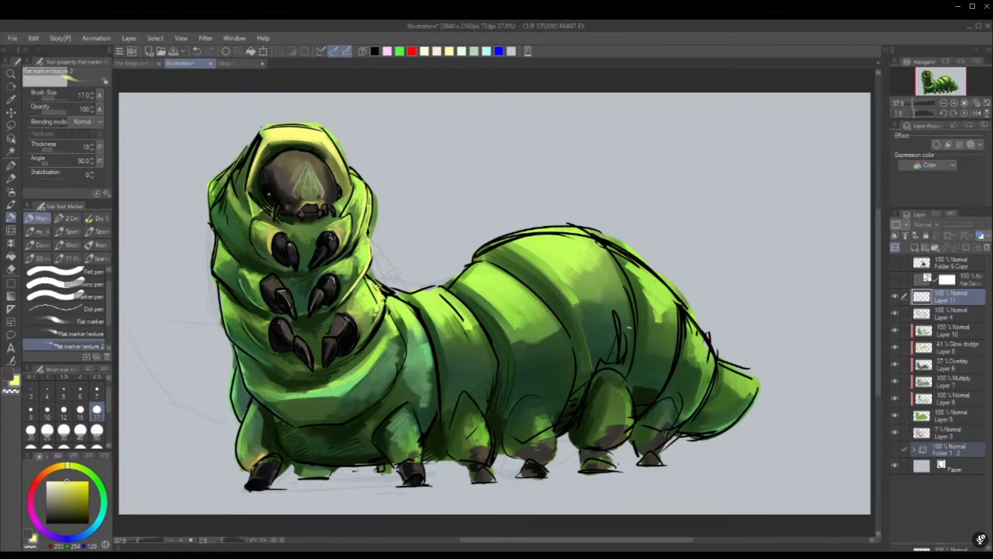
{"action": "mouse_move", "coordinate": [375, 313]}
{"action": "left_mouse_down"}
{"action": "mouse_move", "coordinate": [383, 288]}
{"action": "mouse_move", "coordinate": [369, 324]}
{"action": "mouse_move", "coordinate": [403, 353]}
{"action": "left_mouse_up"}
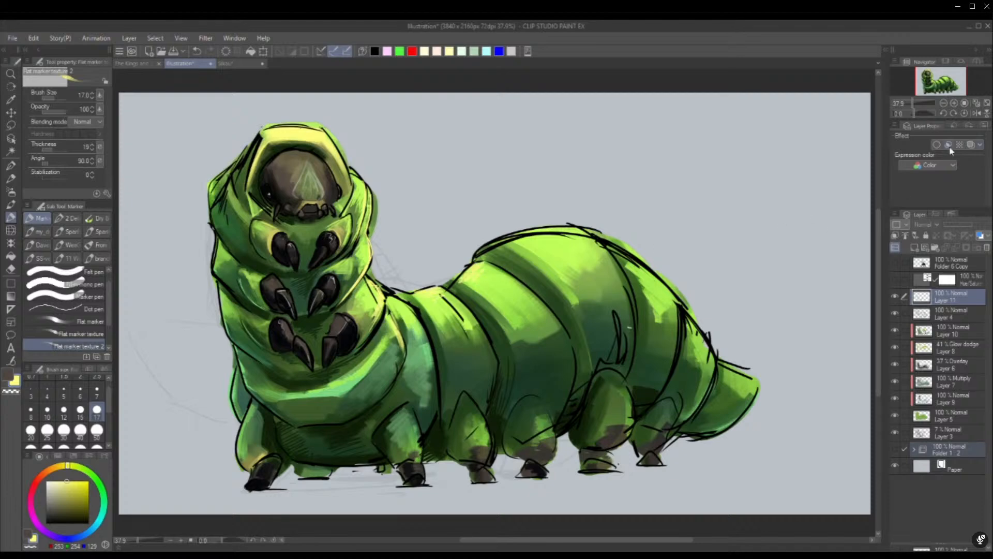
Mirror the canvas view and shade the rear body segments dark green on Layer 10 with Flat marker texture 2 at size 50
{"action": "left_click", "coordinate": [977, 113]}
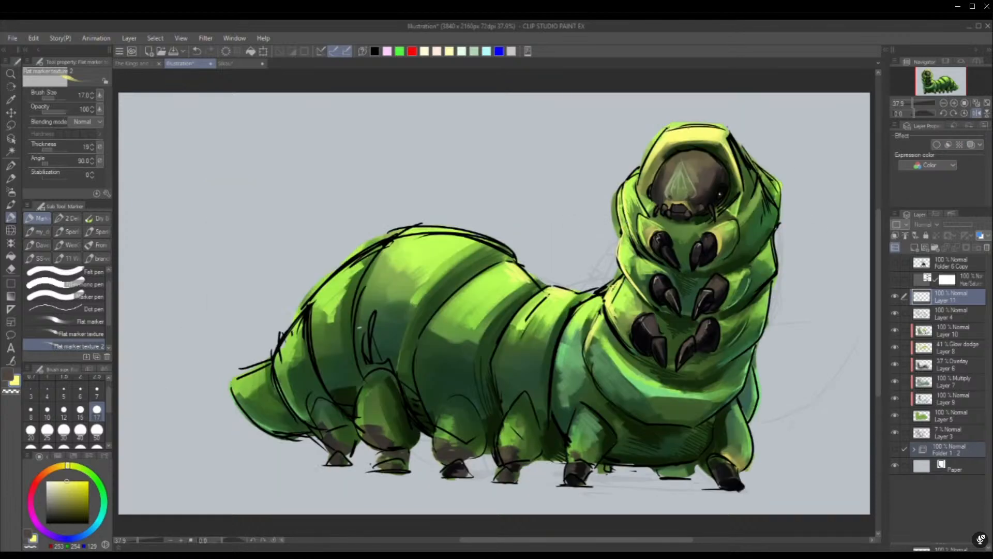
{"action": "left_click", "coordinate": [937, 414]}
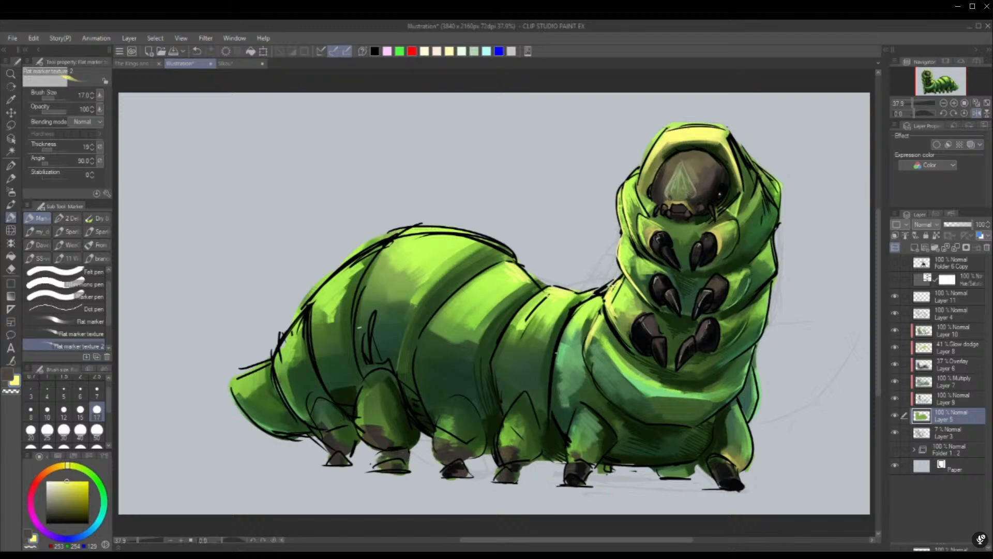
{"action": "left_click", "coordinate": [965, 311]}
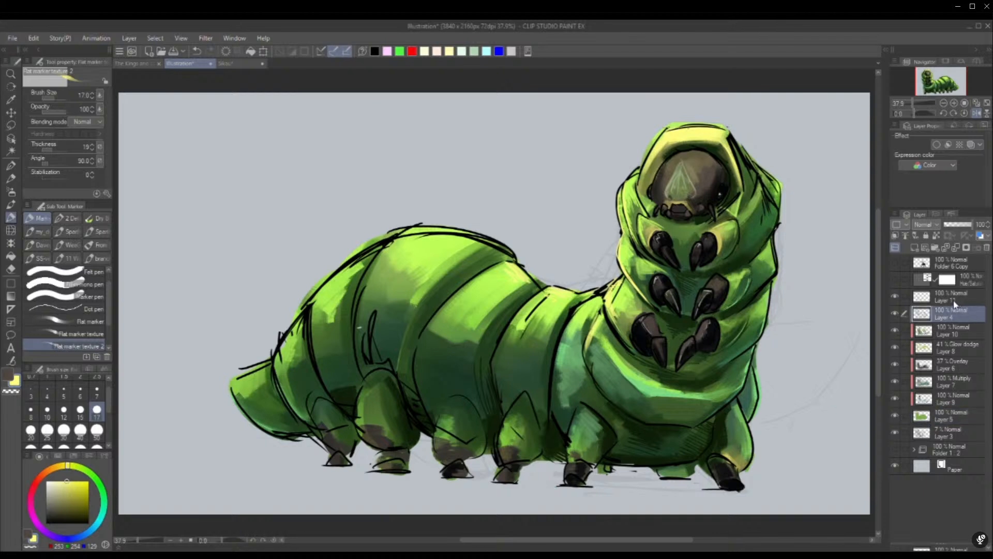
{"action": "left_click", "coordinate": [957, 297]}
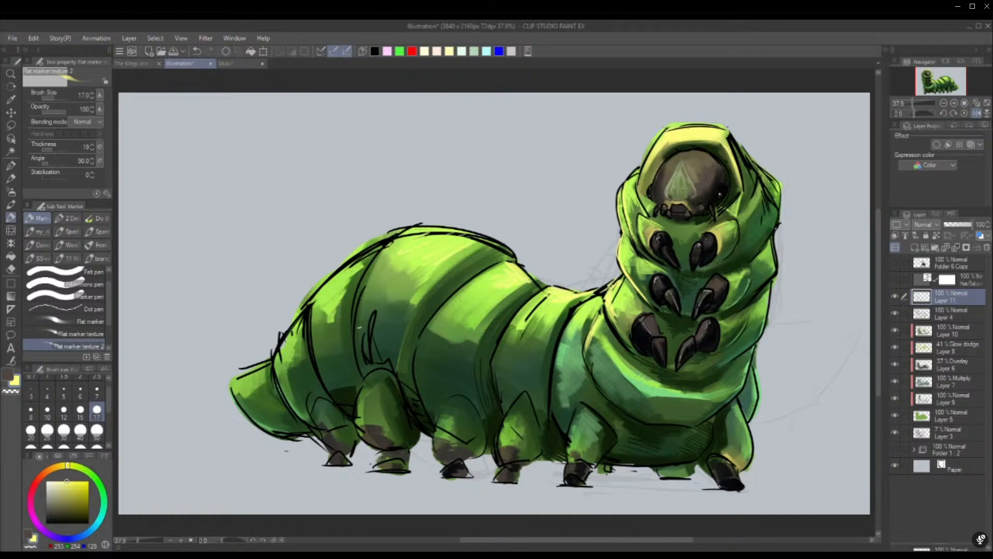
{"action": "left_click", "coordinate": [97, 430]}
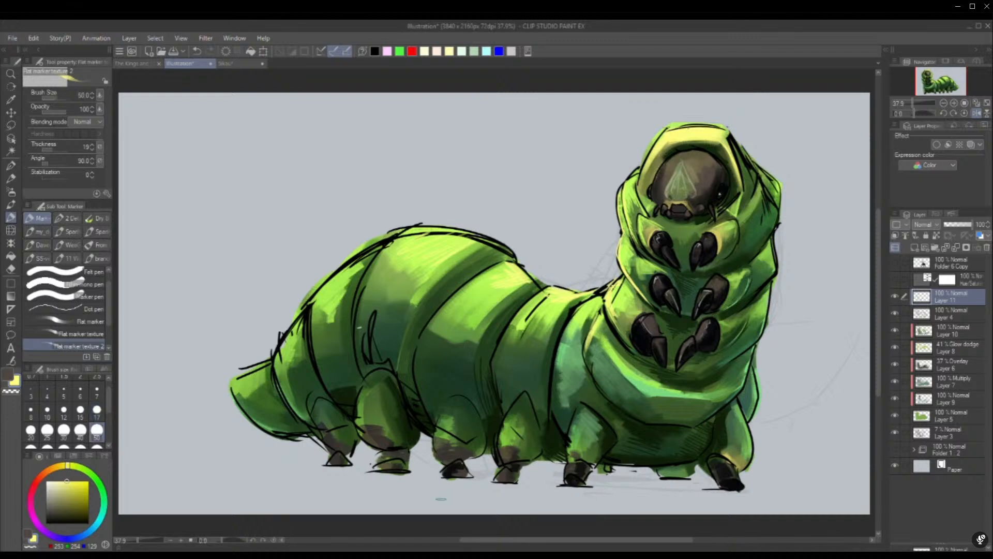
{"action": "left_click", "coordinate": [922, 331]}
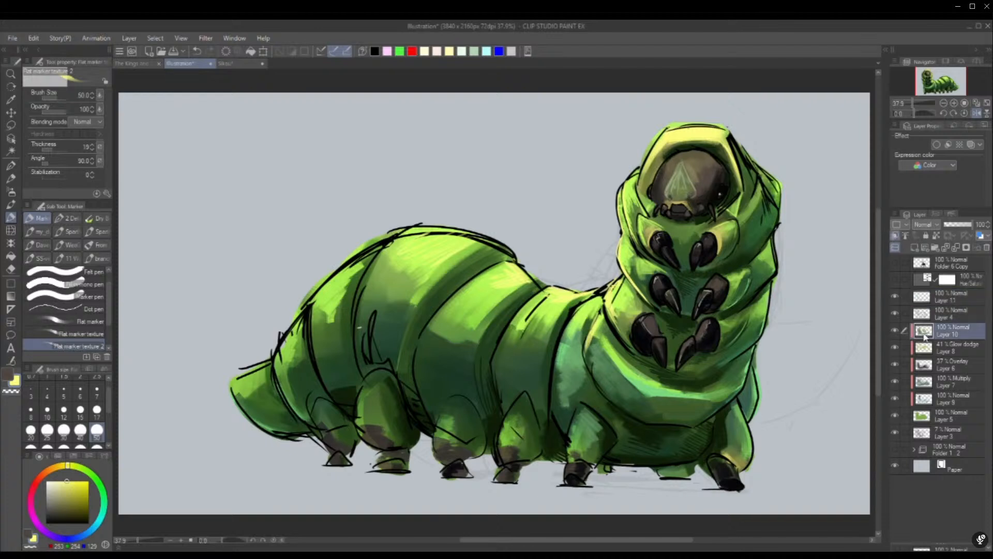
{"action": "left_click", "coordinate": [346, 397], "text": "alt"}
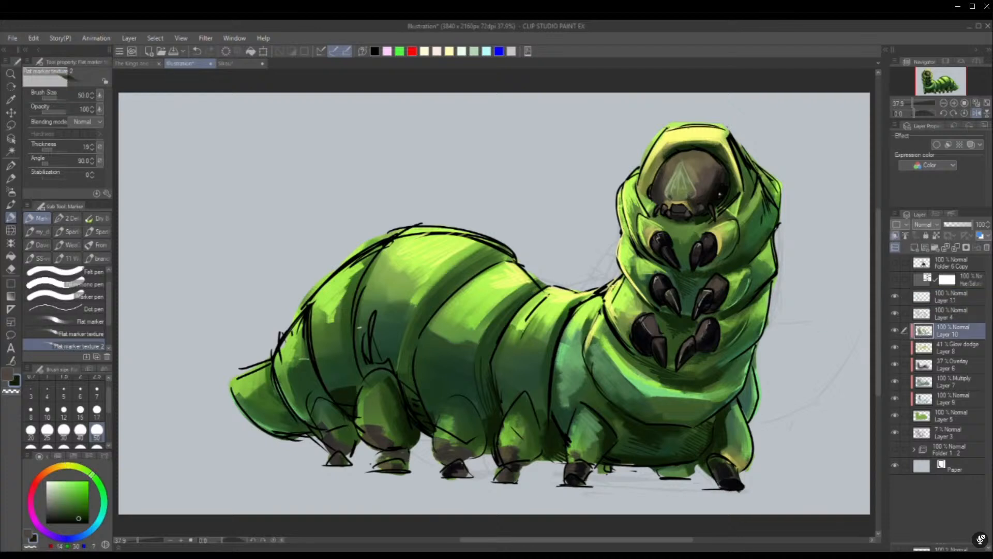
{"action": "mouse_move", "coordinate": [332, 407]}
{"action": "left_mouse_down"}
{"action": "mouse_move", "coordinate": [355, 433]}
{"action": "mouse_move", "coordinate": [284, 414]}
{"action": "mouse_move", "coordinate": [296, 431]}
{"action": "left_mouse_up"}
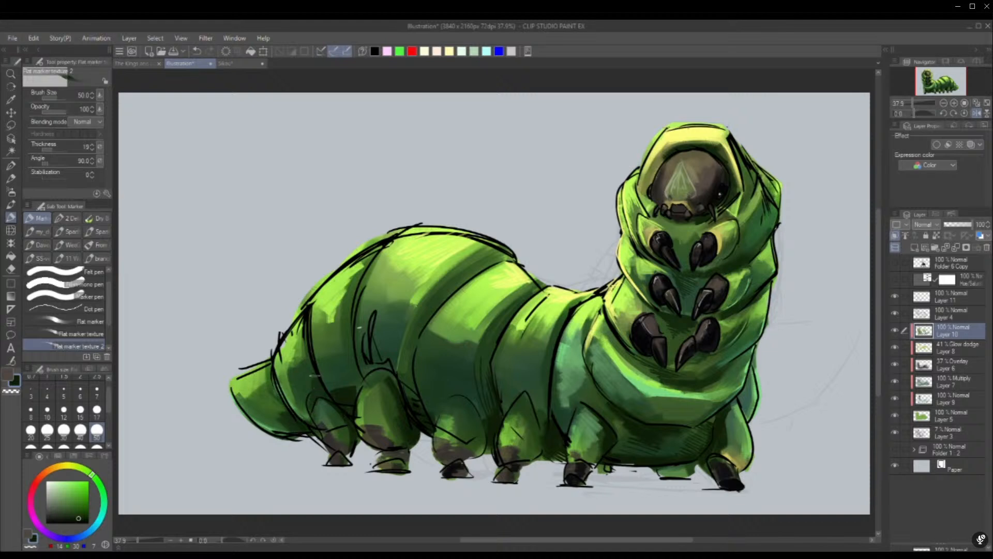
{"action": "mouse_move", "coordinate": [313, 383]}
{"action": "left_mouse_down"}
{"action": "mouse_move", "coordinate": [303, 411]}
{"action": "mouse_move", "coordinate": [295, 388]}
{"action": "left_mouse_up"}
{"action": "mouse_move", "coordinate": [360, 394]}
{"action": "left_mouse_down"}
{"action": "mouse_move", "coordinate": [349, 338]}
{"action": "mouse_move", "coordinate": [364, 276]}
{"action": "left_mouse_up"}
{"action": "left_click_drag", "start_coordinate": [349, 341], "coordinate": [348, 366]}
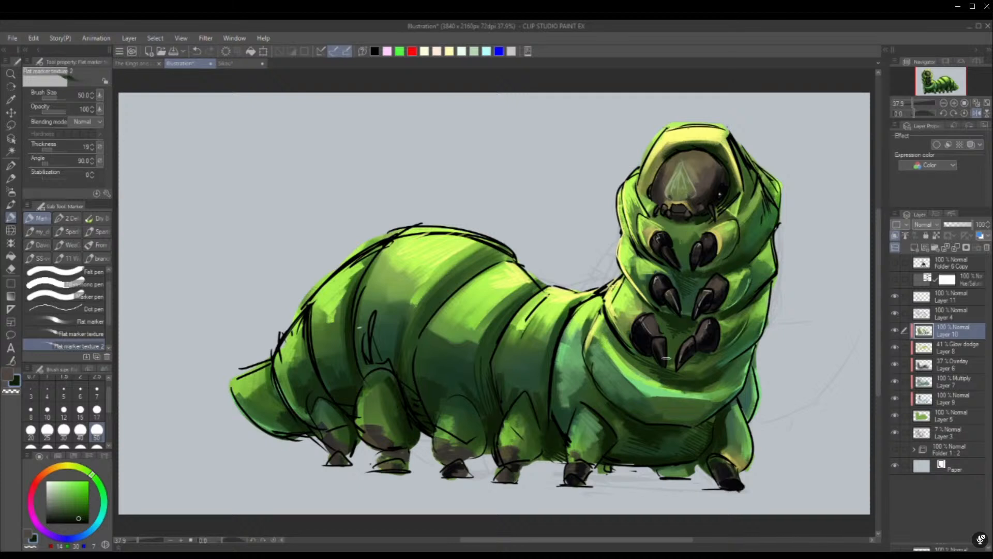
Show the hue/saturation correction layer and try it at 0 % and 50 % opacity
{"action": "left_click", "coordinate": [895, 279]}
{"action": "left_click", "coordinate": [972, 280]}
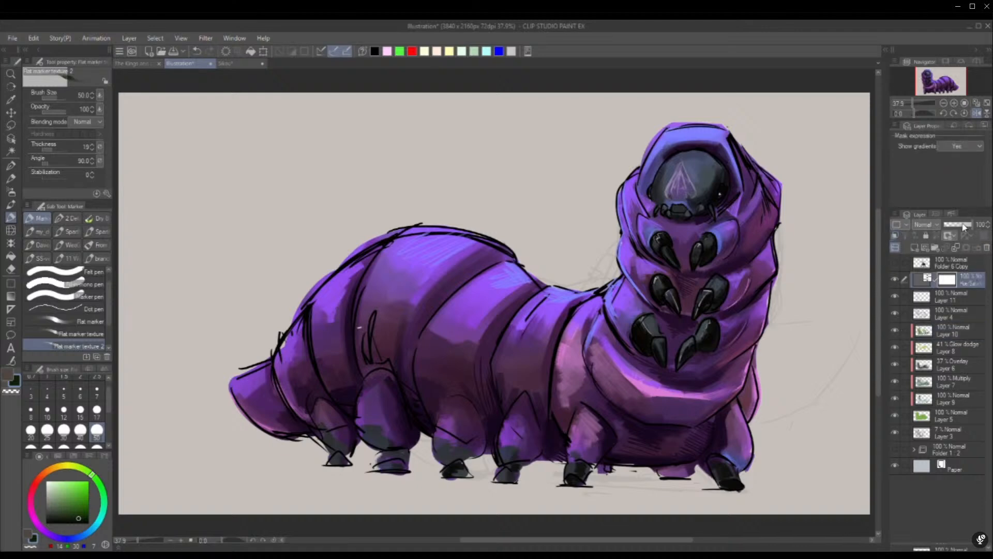
{"action": "left_click_drag", "start_coordinate": [960, 227], "coordinate": [912, 257]}
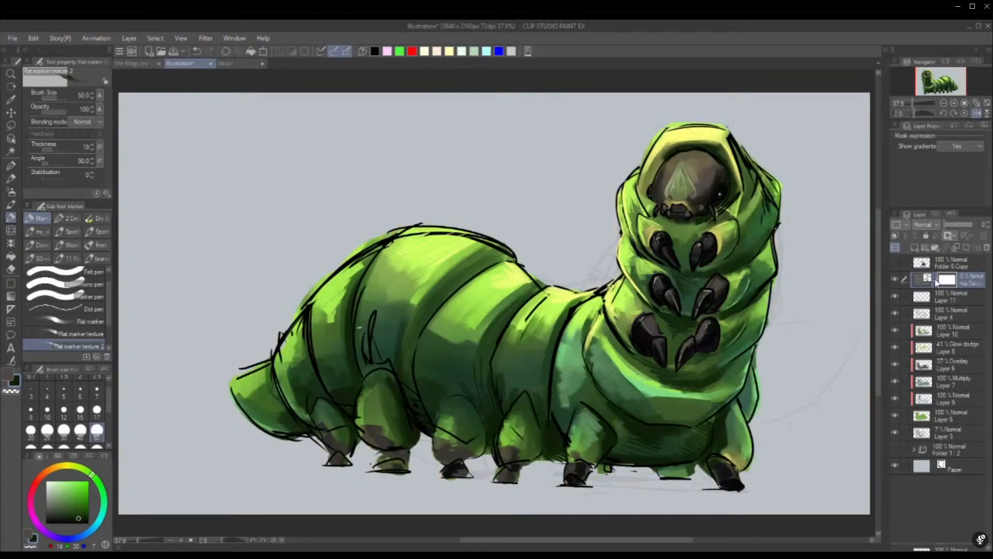
{"action": "double_click", "coordinate": [937, 280]}
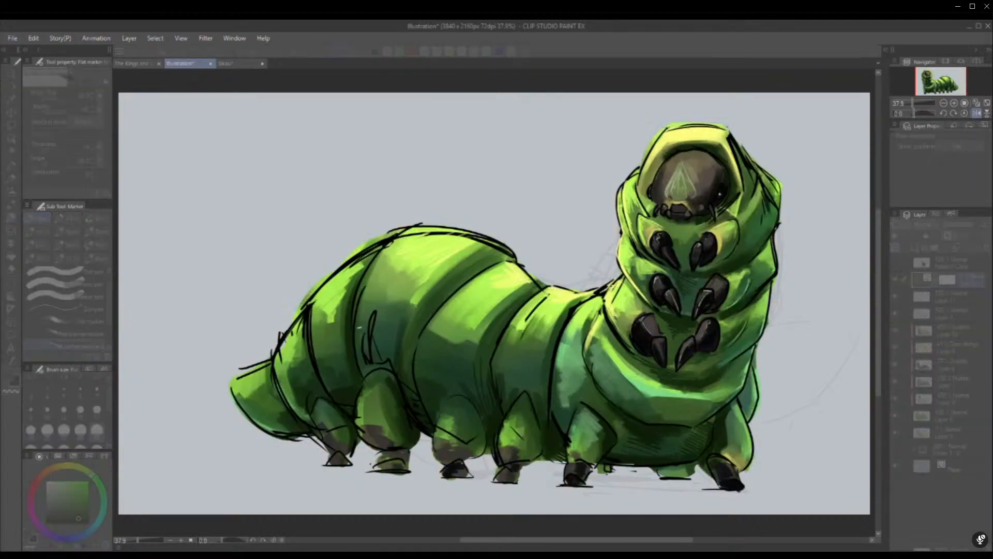
{"action": "key", "text": "Escape"}
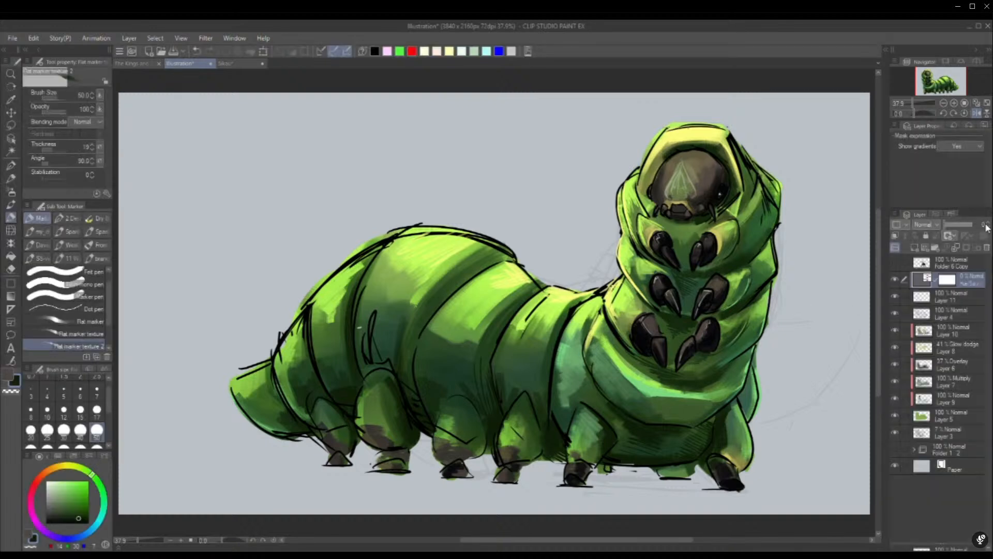
{"action": "left_click", "coordinate": [970, 225]}
{"action": "left_click", "coordinate": [961, 225]}
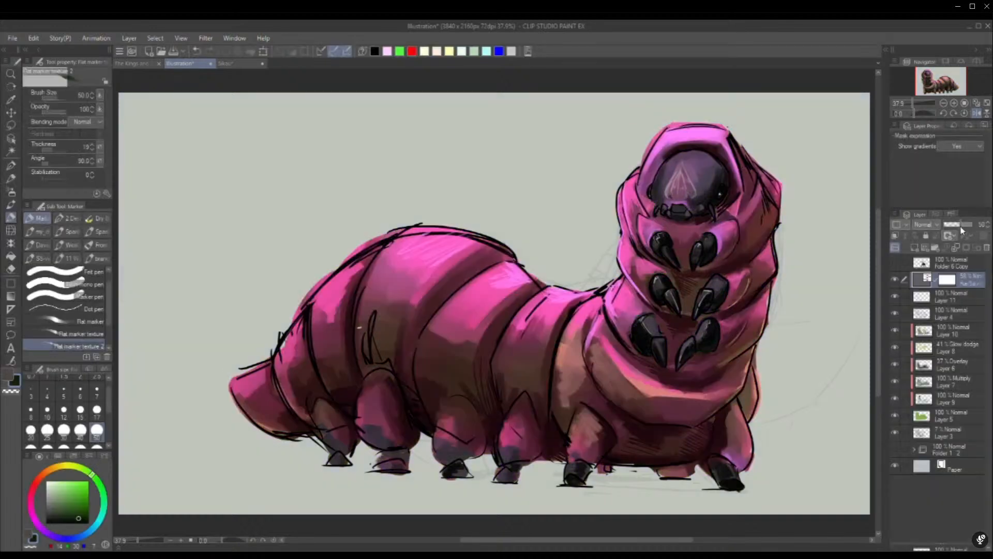
Shift the correction layer's hue to teal at 100 % opacity, hide the layer and restore the unmirrored view
{"action": "double_click", "coordinate": [925, 282]}
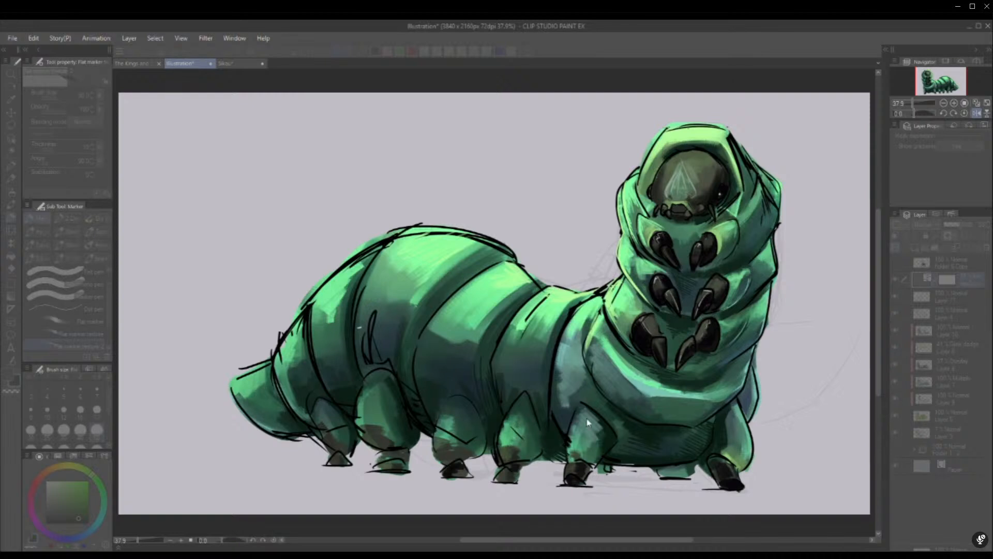
{"action": "left_click", "coordinate": [632, 394]}
{"action": "left_click_drag", "start_coordinate": [987, 228], "coordinate": [982, 229]}
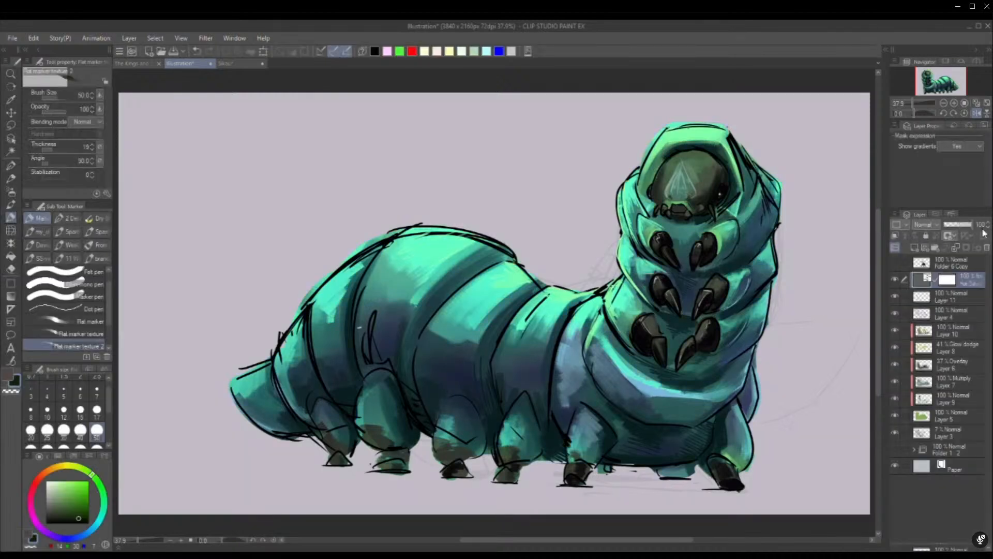
{"action": "left_click", "coordinate": [896, 279]}
{"action": "left_click", "coordinate": [897, 280]}
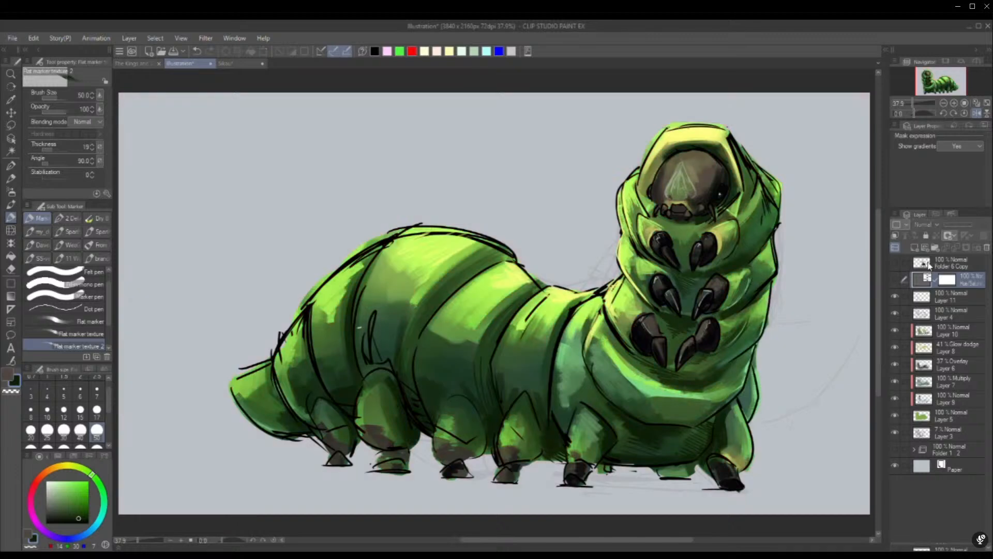
{"action": "left_click", "coordinate": [975, 113]}
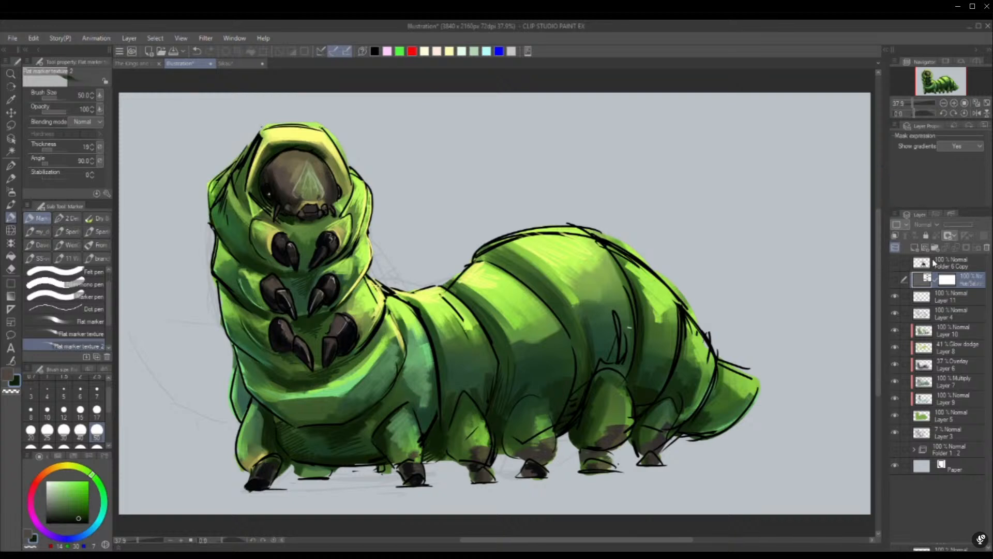
Group Layers 11 down to 5 in a new folder, collapse it and hide the Layer 3 sketch
{"action": "left_click", "coordinate": [936, 247]}
{"action": "left_click_drag", "start_coordinate": [946, 278], "coordinate": [946, 304]}
{"action": "left_click", "coordinate": [957, 315]}
{"action": "left_click", "coordinate": [952, 450], "text": "shift"}
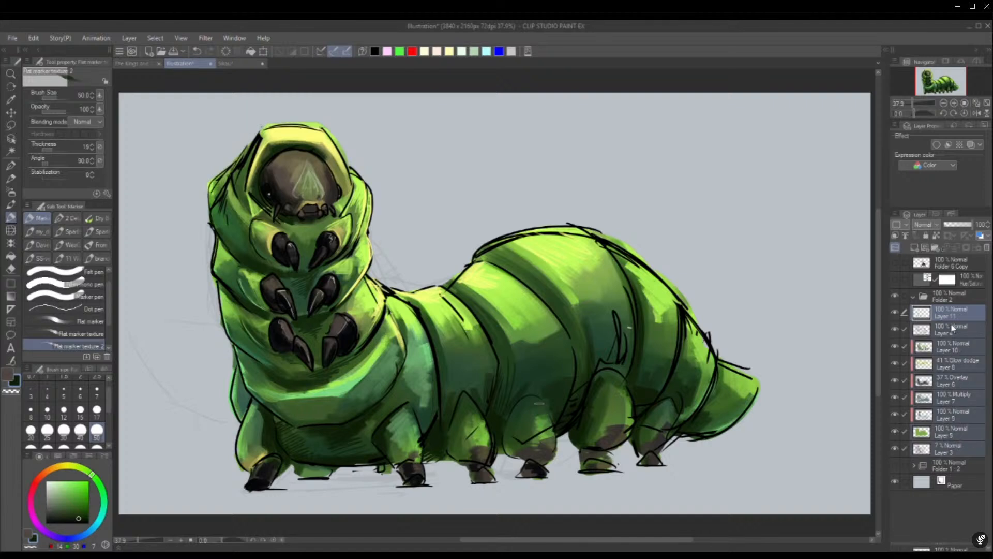
{"action": "left_click", "coordinate": [946, 426], "text": "shift"}
{"action": "left_click_drag", "start_coordinate": [952, 350], "coordinate": [919, 298]}
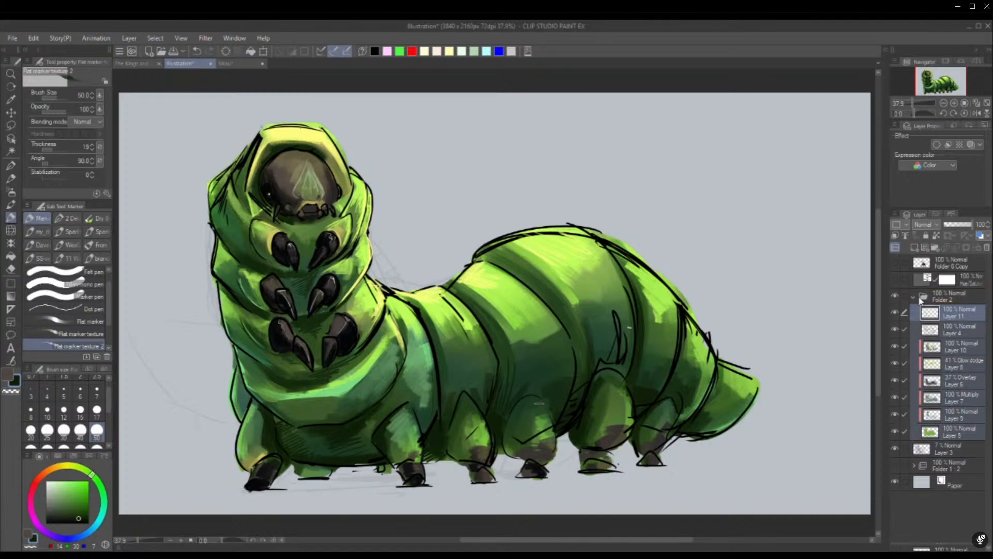
{"action": "left_click", "coordinate": [920, 298]}
{"action": "left_click", "coordinate": [895, 312]}
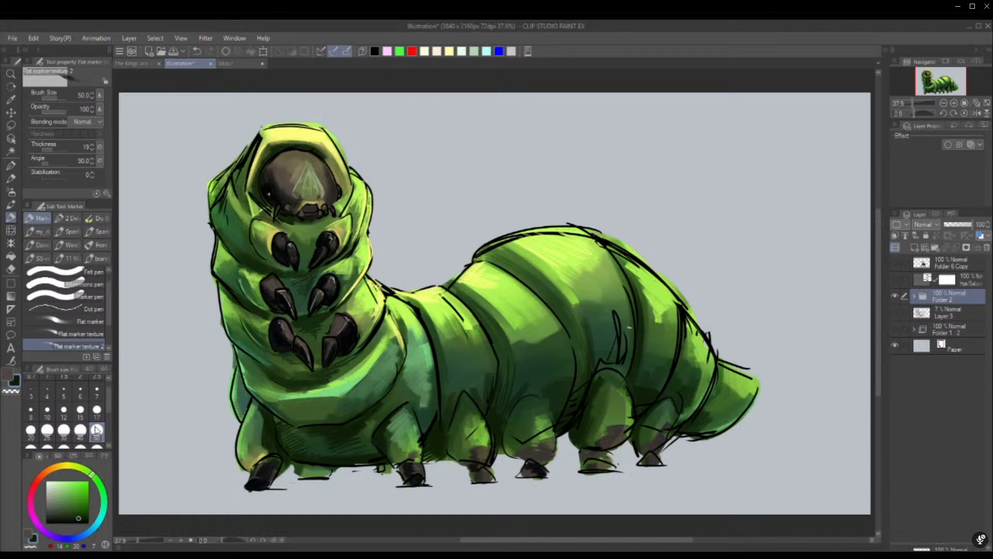
Add a new raster layer above the folder and a layer mask to the Layer 4 line art
{"action": "left_click", "coordinate": [915, 251]}
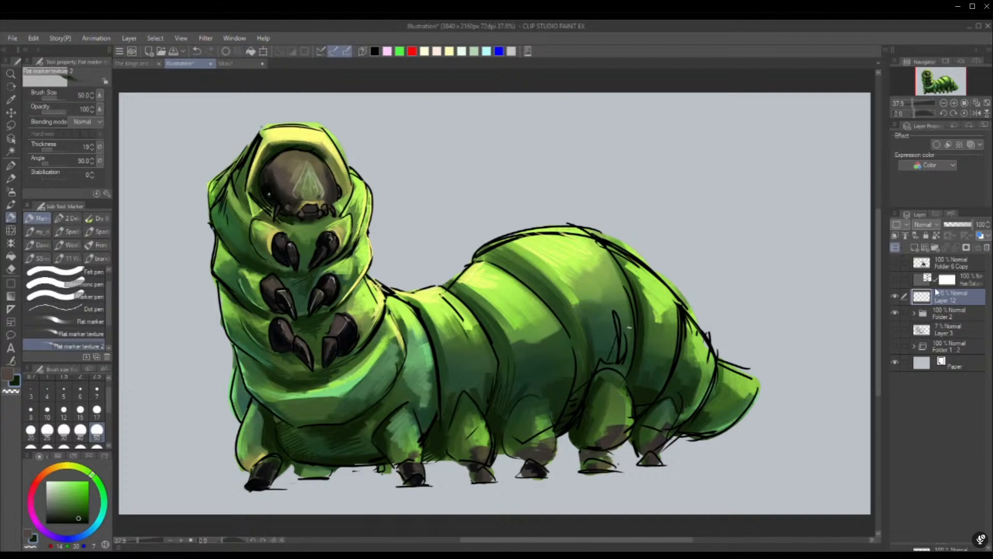
{"action": "left_click", "coordinate": [914, 314]}
{"action": "left_click", "coordinate": [895, 346]}
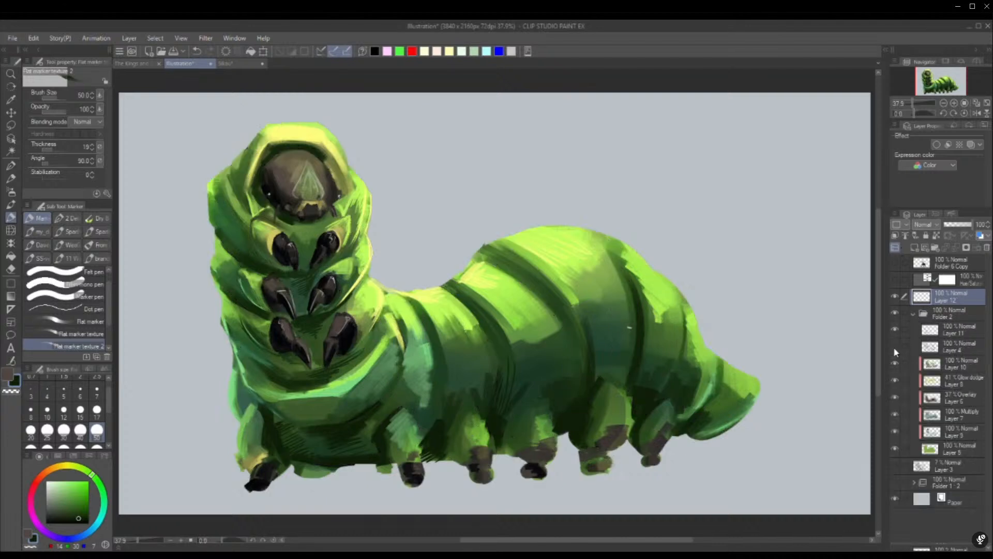
{"action": "left_click", "coordinate": [895, 346]}
{"action": "left_click", "coordinate": [935, 348]}
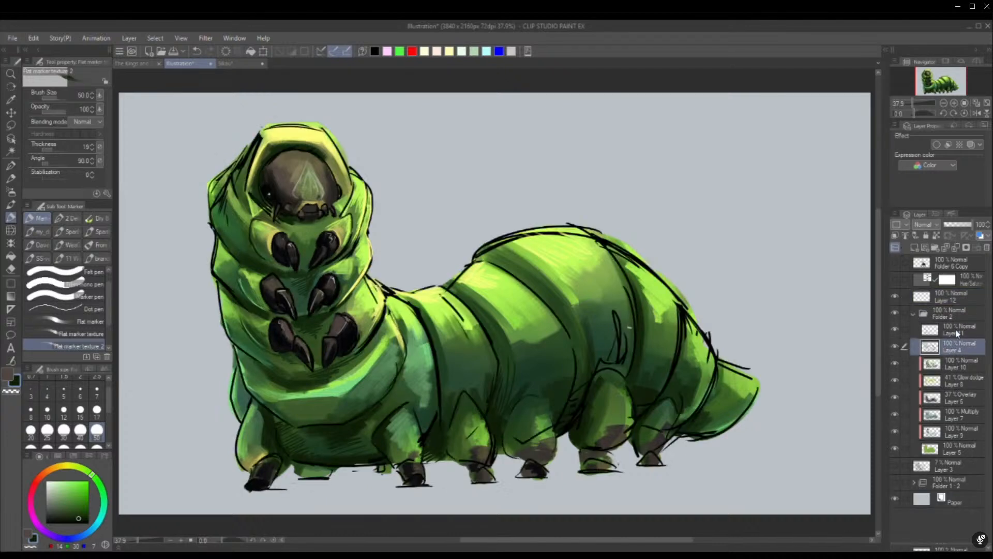
{"action": "left_click", "coordinate": [966, 248]}
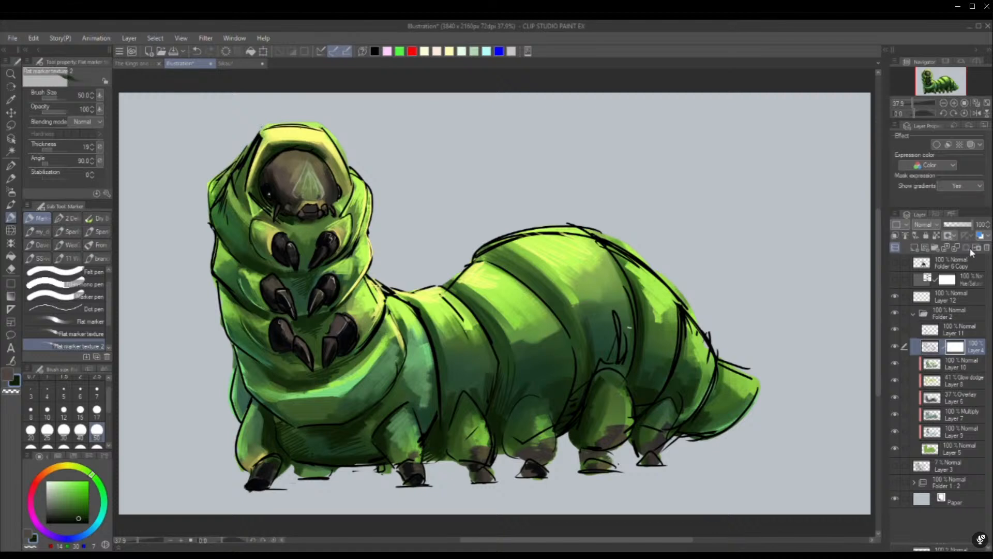
Mask out the Layer 4 line art along the neck's outer edge, belly and legs with the Soft airbrush at size 120
{"action": "left_click", "coordinate": [10, 191]}
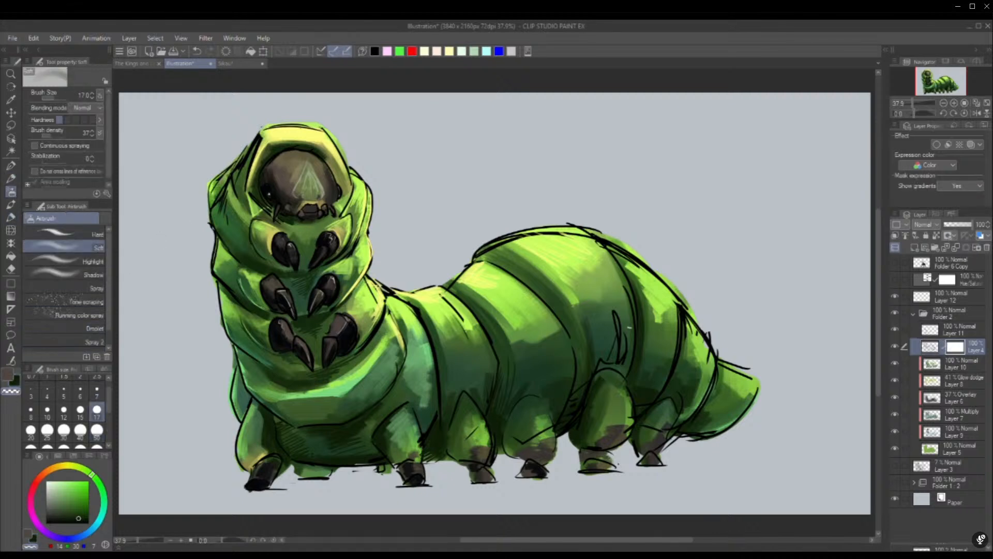
{"action": "left_click", "coordinate": [96, 445]}
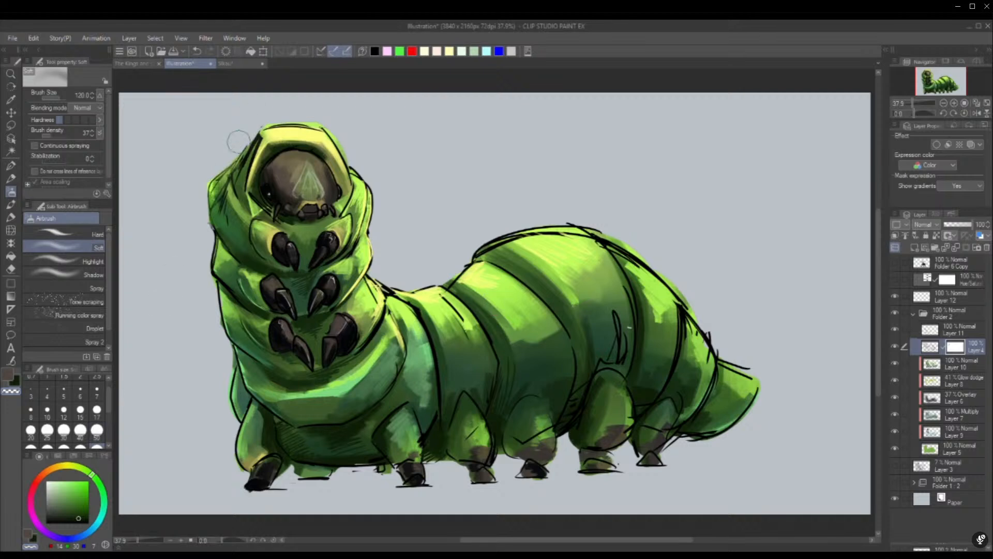
{"action": "mouse_move", "coordinate": [238, 137]}
{"action": "left_mouse_down"}
{"action": "mouse_move", "coordinate": [214, 299]}
{"action": "mouse_move", "coordinate": [240, 450]}
{"action": "mouse_move", "coordinate": [247, 464]}
{"action": "mouse_move", "coordinate": [403, 457]}
{"action": "left_mouse_up"}
{"action": "mouse_move", "coordinate": [376, 422]}
{"action": "left_mouse_down"}
{"action": "mouse_move", "coordinate": [468, 438]}
{"action": "mouse_move", "coordinate": [450, 459]}
{"action": "mouse_move", "coordinate": [480, 461]}
{"action": "mouse_move", "coordinate": [495, 483]}
{"action": "mouse_move", "coordinate": [471, 415]}
{"action": "mouse_move", "coordinate": [441, 386]}
{"action": "mouse_move", "coordinate": [428, 354]}
{"action": "mouse_move", "coordinate": [435, 300]}
{"action": "mouse_move", "coordinate": [442, 373]}
{"action": "mouse_move", "coordinate": [474, 403]}
{"action": "mouse_move", "coordinate": [496, 368]}
{"action": "mouse_move", "coordinate": [476, 324]}
{"action": "mouse_move", "coordinate": [464, 321]}
{"action": "mouse_move", "coordinate": [503, 365]}
{"action": "mouse_move", "coordinate": [504, 395]}
{"action": "mouse_move", "coordinate": [600, 399]}
{"action": "mouse_move", "coordinate": [564, 433]}
{"action": "mouse_move", "coordinate": [552, 425]}
{"action": "mouse_move", "coordinate": [538, 459]}
{"action": "left_mouse_up"}
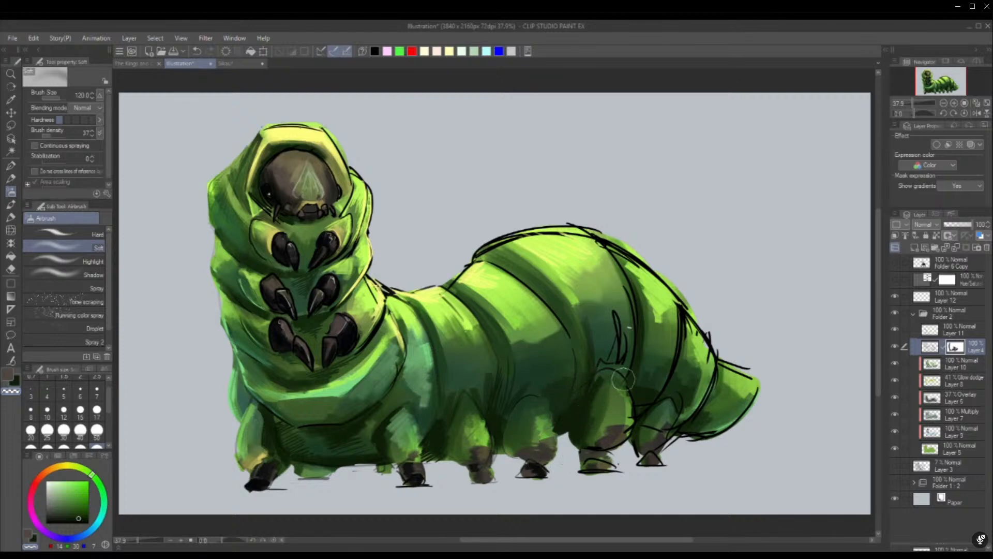
{"action": "left_click_drag", "start_coordinate": [624, 379], "coordinate": [616, 338]}
{"action": "mouse_move", "coordinate": [629, 412]}
{"action": "left_mouse_down"}
{"action": "mouse_move", "coordinate": [654, 405]}
{"action": "mouse_move", "coordinate": [645, 411]}
{"action": "mouse_move", "coordinate": [668, 381]}
{"action": "mouse_move", "coordinate": [639, 377]}
{"action": "mouse_move", "coordinate": [629, 431]}
{"action": "mouse_move", "coordinate": [651, 417]}
{"action": "mouse_move", "coordinate": [663, 430]}
{"action": "mouse_move", "coordinate": [694, 417]}
{"action": "mouse_move", "coordinate": [680, 433]}
{"action": "mouse_move", "coordinate": [711, 430]}
{"action": "mouse_move", "coordinate": [748, 407]}
{"action": "mouse_move", "coordinate": [721, 386]}
{"action": "mouse_move", "coordinate": [718, 415]}
{"action": "left_mouse_up"}
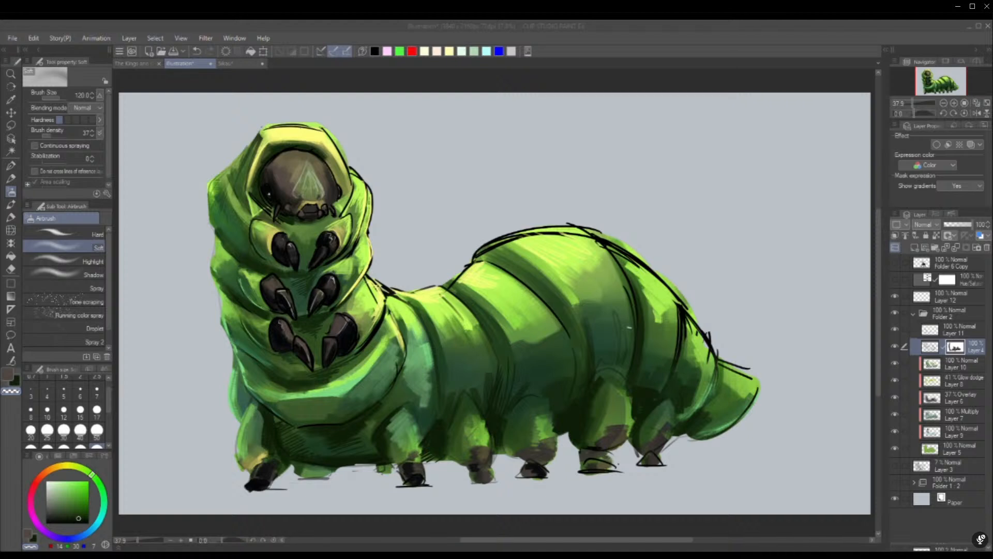
Darken the lower neck fold's outer edge on Layer 11 with sampled dark green and Flat marker texture 2 at size 7
{"action": "left_click", "coordinate": [257, 547]}
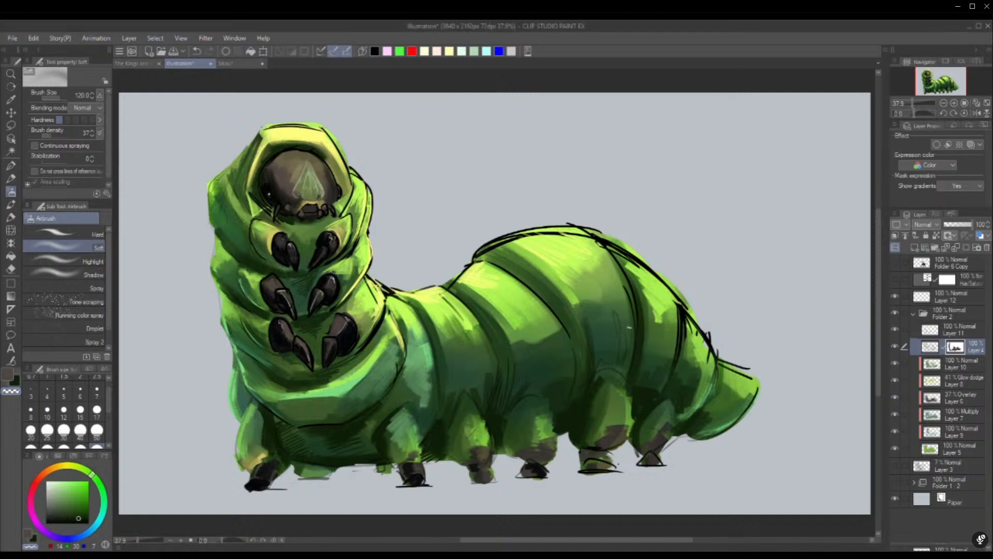
{"action": "left_click", "coordinate": [370, 340], "text": "alt"}
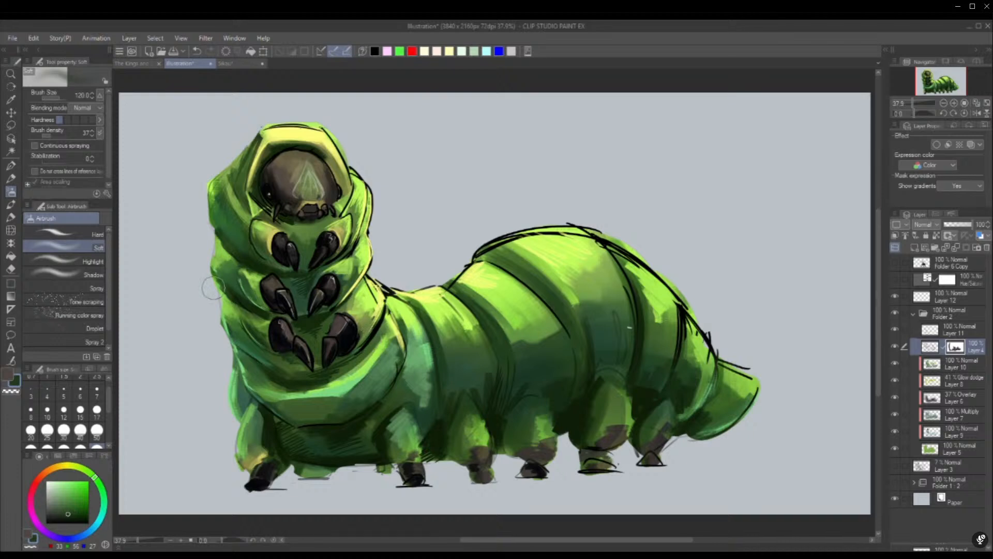
{"action": "key", "text": "p"}
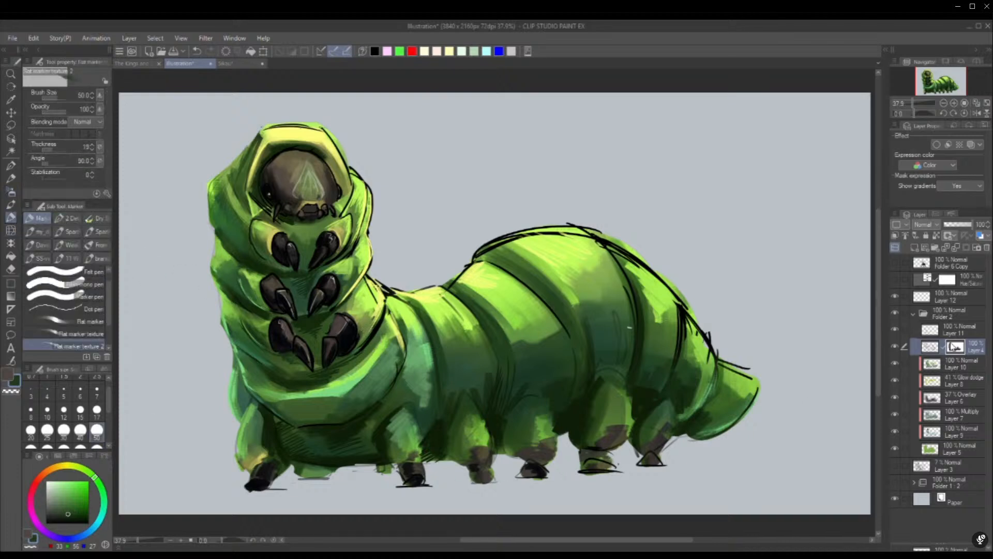
{"action": "left_click", "coordinate": [895, 330]}
{"action": "left_click", "coordinate": [928, 332]}
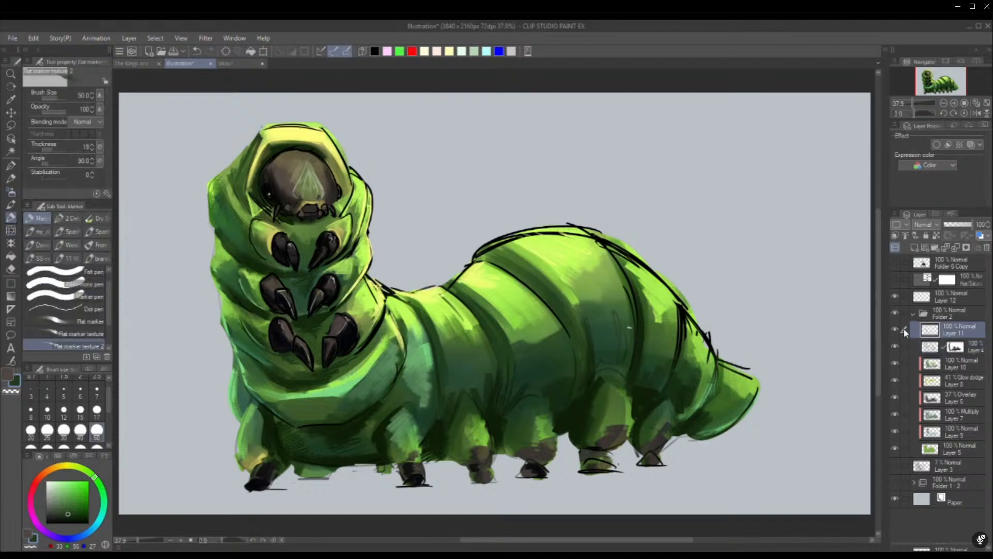
{"action": "left_click", "coordinate": [896, 329]}
{"action": "left_click", "coordinate": [896, 329]}
{"action": "left_click", "coordinate": [97, 411]}
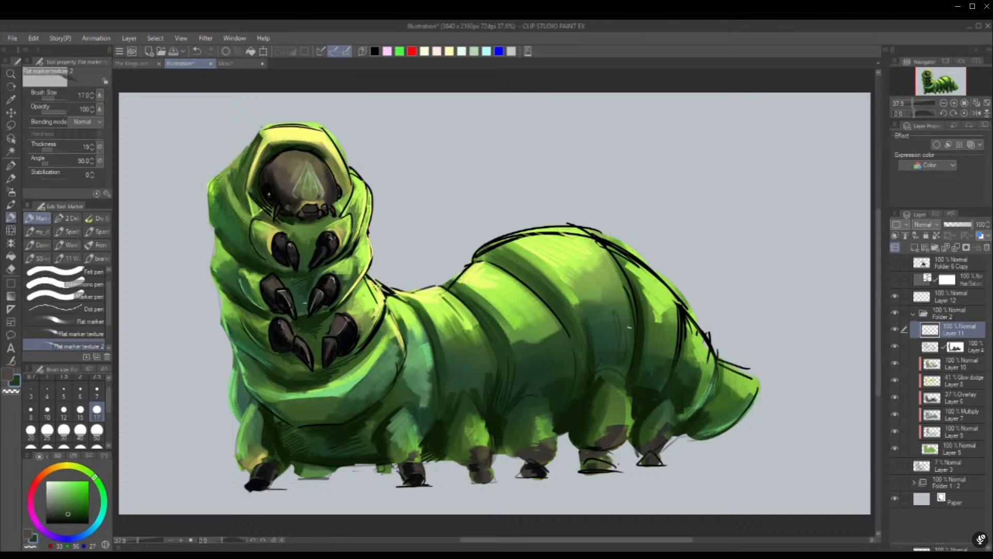
{"action": "left_click", "coordinate": [309, 318], "text": "alt"}
{"action": "left_click", "coordinate": [250, 309], "text": "alt"}
{"action": "left_click", "coordinate": [240, 303], "text": "alt"}
{"action": "left_click", "coordinate": [96, 391]}
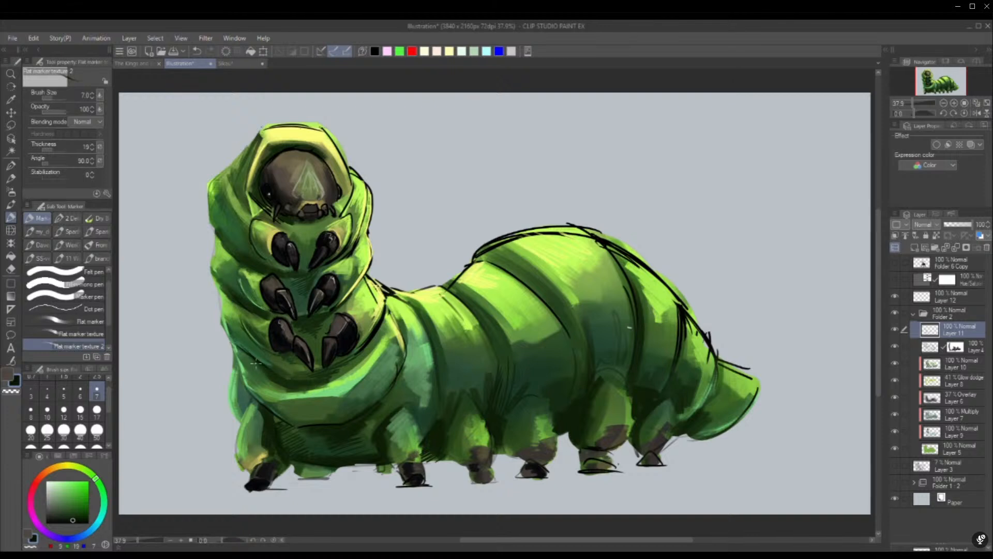
{"action": "mouse_move", "coordinate": [241, 380]}
{"action": "left_mouse_down"}
{"action": "mouse_move", "coordinate": [252, 409]}
{"action": "mouse_move", "coordinate": [239, 423]}
{"action": "mouse_move", "coordinate": [242, 381]}
{"action": "mouse_move", "coordinate": [244, 391]}
{"action": "left_mouse_up"}
{"action": "left_click_drag", "start_coordinate": [249, 389], "coordinate": [241, 399]}
Shade below the lowest claws and beside the second front leg in dark green with Flat marker texture 2 at size 17
{"action": "left_click_drag", "start_coordinate": [73, 520], "coordinate": [78, 519]}
{"action": "left_click", "coordinate": [96, 410]}
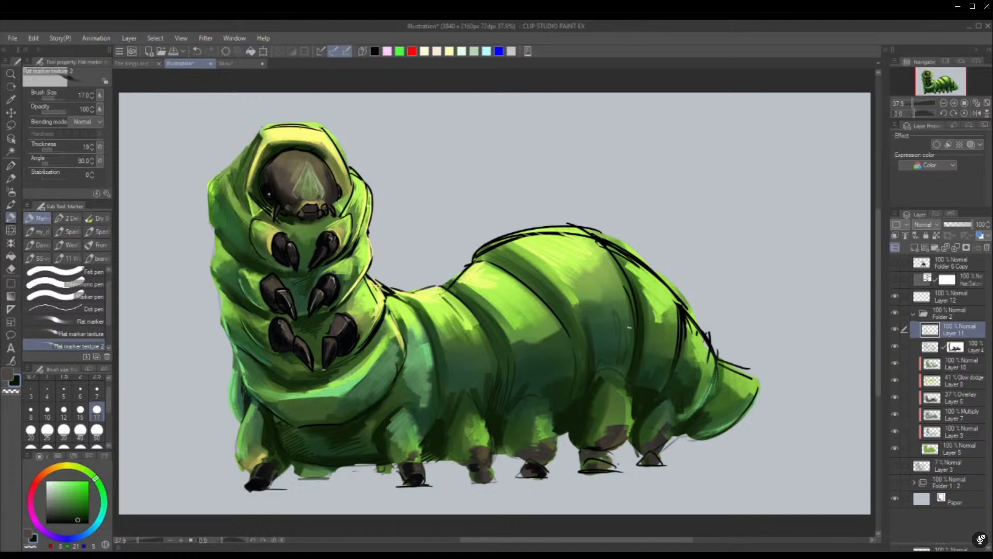
{"action": "left_click_drag", "start_coordinate": [355, 355], "coordinate": [331, 371]}
{"action": "left_click", "coordinate": [80, 393]}
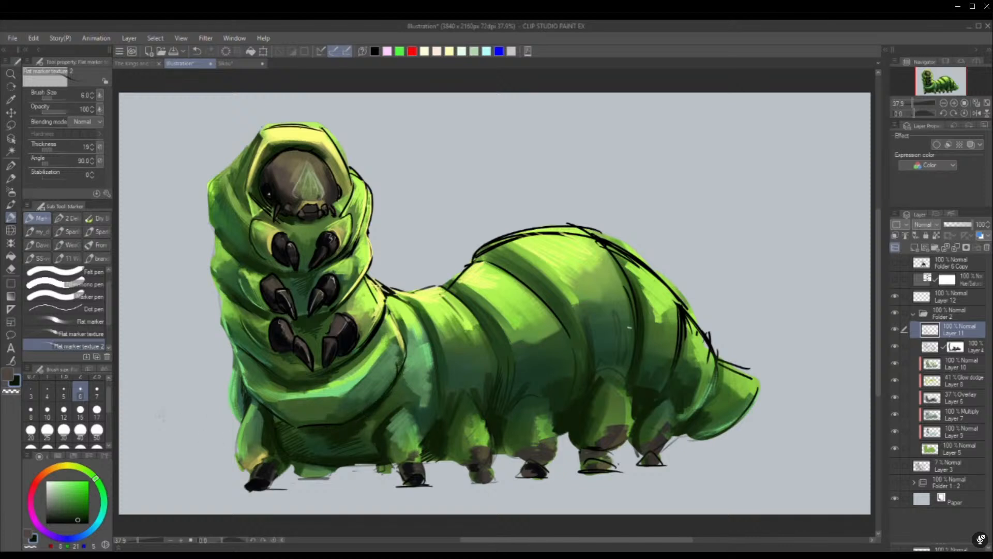
{"action": "left_click", "coordinate": [97, 412]}
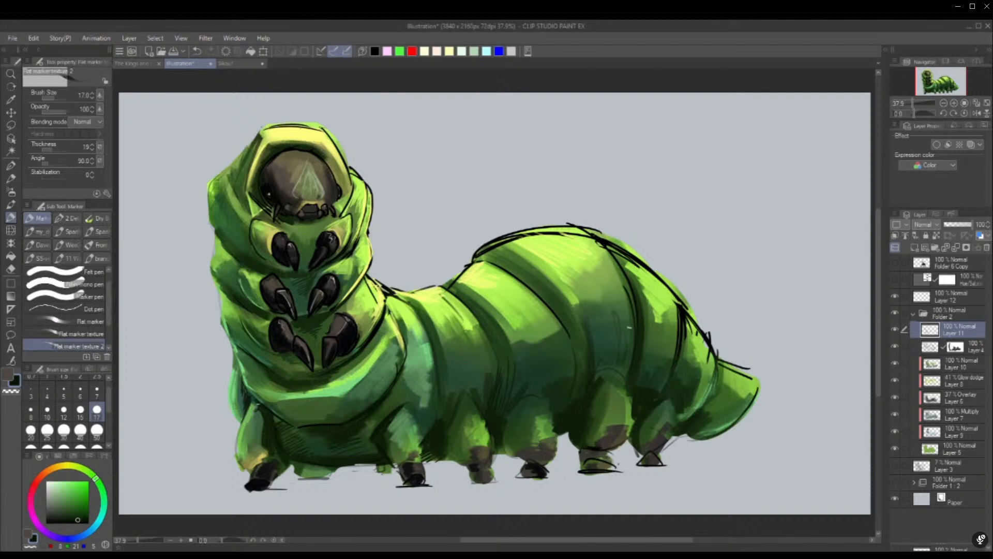
{"action": "left_click_drag", "start_coordinate": [448, 431], "coordinate": [464, 397]}
{"action": "left_click_drag", "start_coordinate": [449, 435], "coordinate": [460, 416]}
Fill the dark tips of the middle and rear feet in near-black with the G-pen at sizes 5 and 15
{"action": "left_click", "coordinate": [97, 391]}
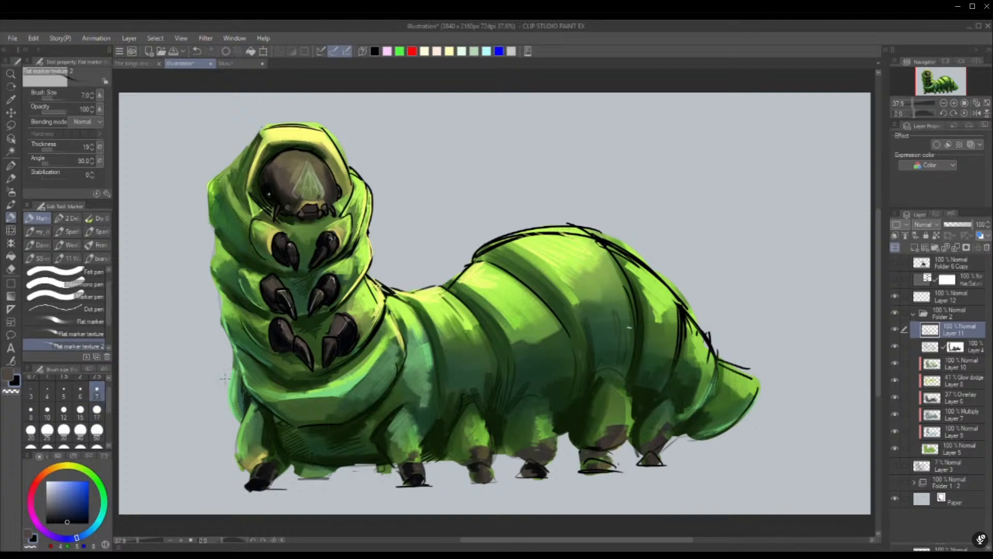
{"action": "left_click", "coordinate": [11, 167]}
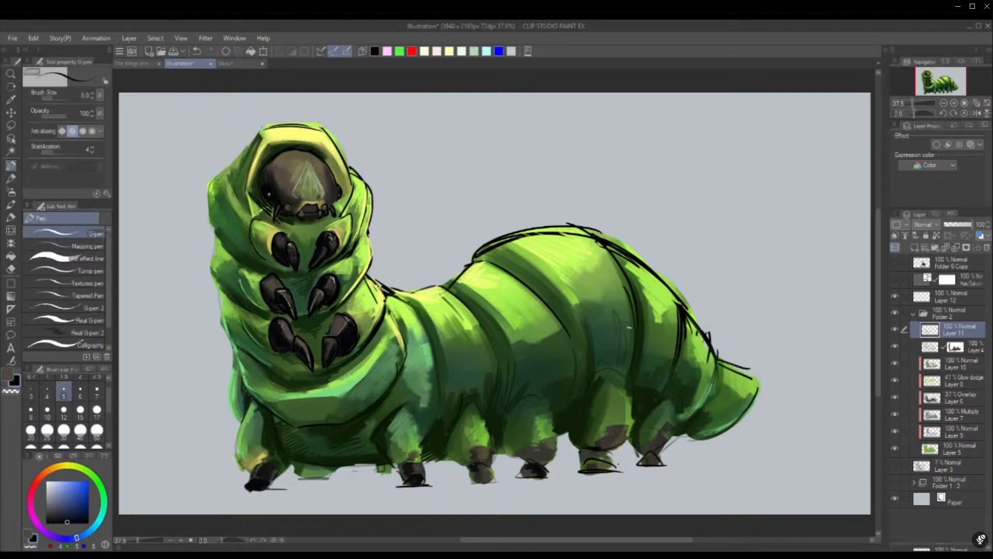
{"action": "mouse_move", "coordinate": [469, 465]}
{"action": "left_mouse_down"}
{"action": "mouse_move", "coordinate": [654, 459]}
{"action": "mouse_move", "coordinate": [663, 467]}
{"action": "mouse_move", "coordinate": [643, 456]}
{"action": "left_mouse_up"}
{"action": "left_click", "coordinate": [80, 411]}
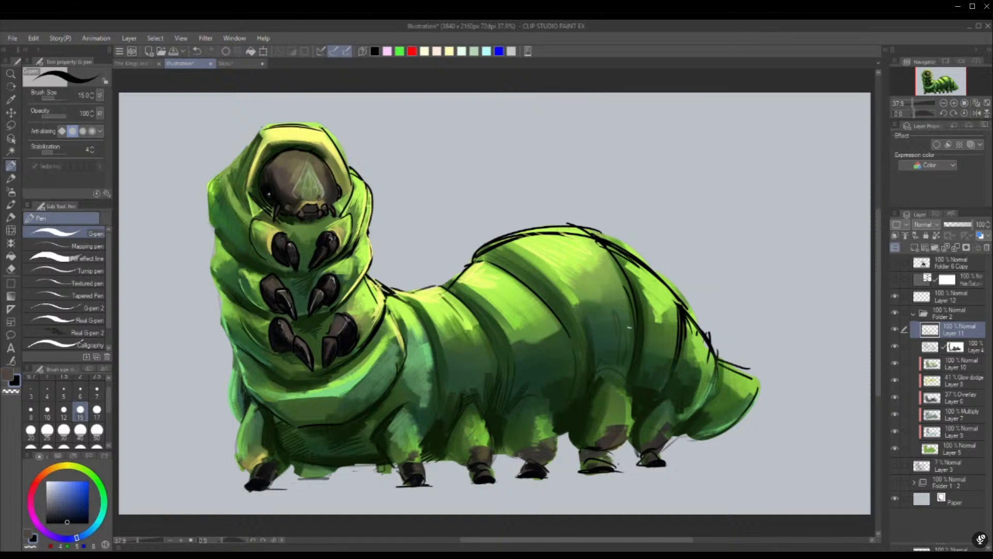
{"action": "left_click_drag", "start_coordinate": [519, 467], "coordinate": [527, 461]}
Hatch yellow and light green highlights on the two front side legs with the G-pen at size 7
{"action": "left_click", "coordinate": [97, 392]}
{"action": "left_click", "coordinate": [454, 442], "text": "alt"}
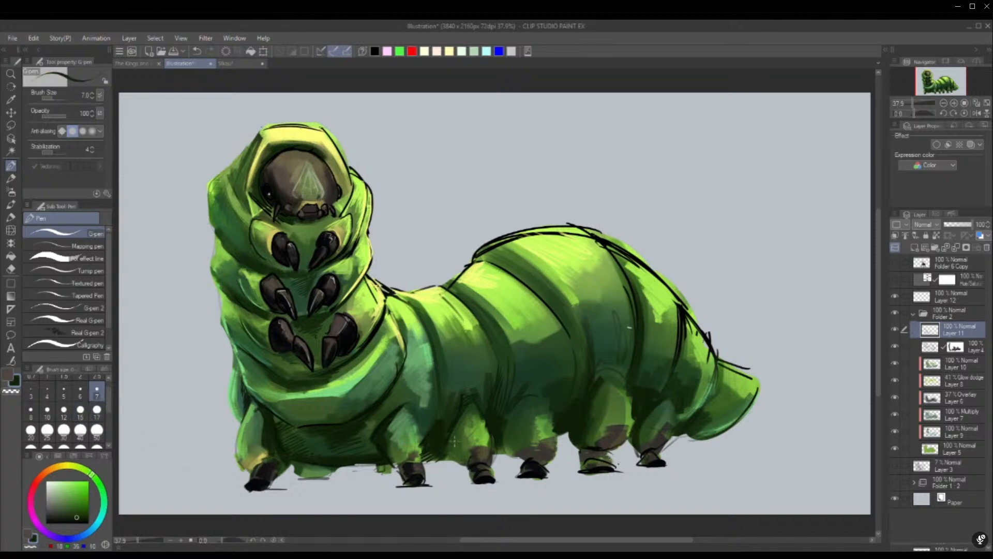
{"action": "mouse_move", "coordinate": [454, 442]}
{"action": "left_mouse_down", "text": "alt"}
{"action": "mouse_move", "coordinate": [489, 429]}
{"action": "mouse_move", "coordinate": [463, 331]}
{"action": "mouse_move", "coordinate": [443, 299]}
{"action": "left_mouse_up", "text": "alt"}
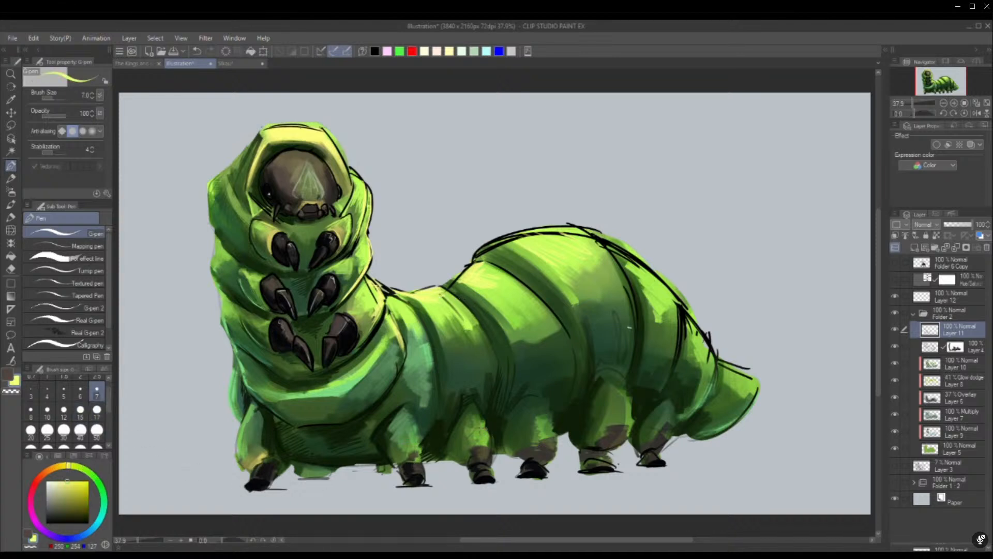
{"action": "left_click_drag", "start_coordinate": [472, 427], "coordinate": [485, 428]}
{"action": "left_click", "coordinate": [462, 381], "text": "alt"}
{"action": "left_click_drag", "start_coordinate": [476, 433], "coordinate": [488, 431]}
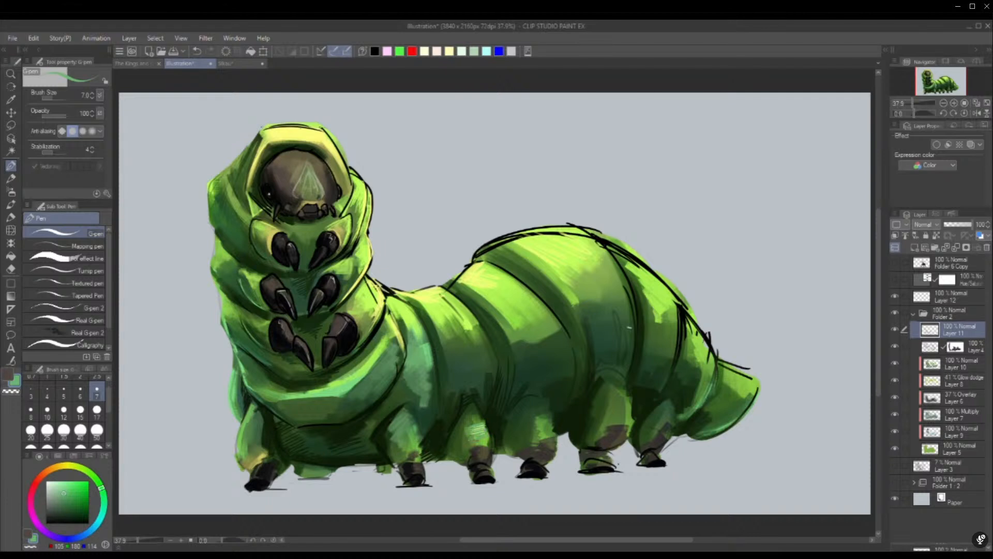
{"action": "mouse_move", "coordinate": [404, 429]}
{"action": "left_mouse_down"}
{"action": "mouse_move", "coordinate": [421, 434]}
{"action": "mouse_move", "coordinate": [421, 444]}
{"action": "mouse_move", "coordinate": [422, 434]}
{"action": "left_mouse_up"}
Mirror the canvas view and add light green edge and hatch strokes around the side legs with the G-pen
{"action": "left_click", "coordinate": [976, 113]}
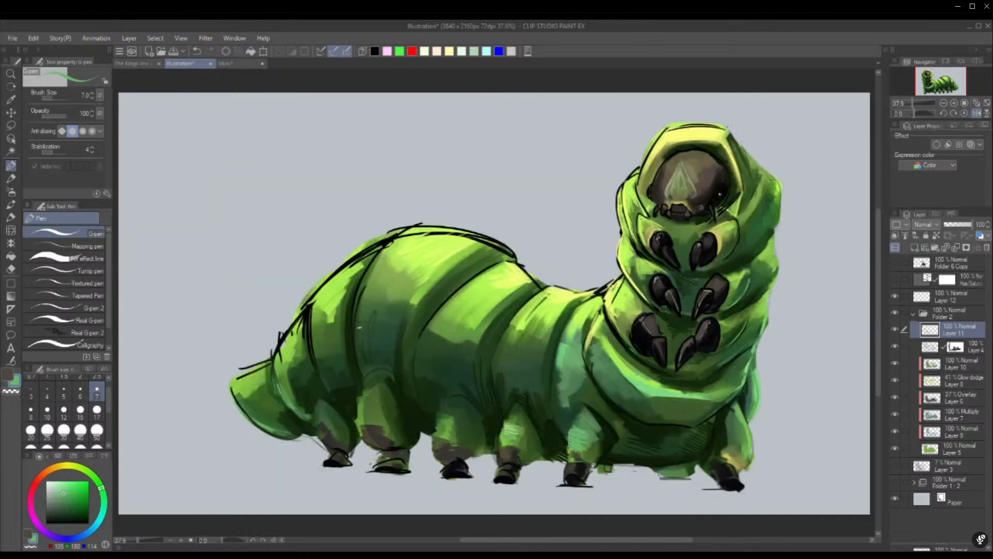
{"action": "left_click", "coordinate": [748, 238], "text": "alt"}
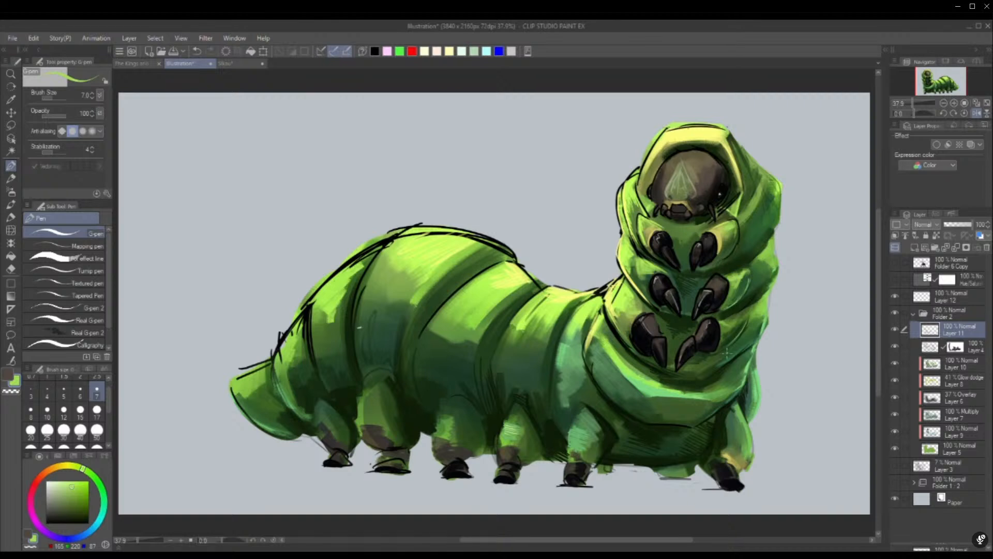
{"action": "mouse_move", "coordinate": [569, 453]}
{"action": "left_mouse_down"}
{"action": "mouse_move", "coordinate": [579, 414]}
{"action": "mouse_move", "coordinate": [592, 406]}
{"action": "left_mouse_up"}
{"action": "left_click_drag", "start_coordinate": [500, 444], "coordinate": [509, 411]}
{"action": "mouse_move", "coordinate": [365, 432]}
{"action": "left_mouse_down"}
{"action": "mouse_move", "coordinate": [368, 389]}
{"action": "mouse_move", "coordinate": [357, 363]}
{"action": "left_mouse_up"}
{"action": "mouse_move", "coordinate": [428, 397]}
{"action": "left_mouse_down"}
{"action": "mouse_move", "coordinate": [438, 382]}
{"action": "mouse_move", "coordinate": [454, 384]}
{"action": "left_mouse_up"}
{"action": "left_click_drag", "start_coordinate": [313, 393], "coordinate": [312, 409]}
{"action": "mouse_move", "coordinate": [575, 388]}
{"action": "left_mouse_down"}
{"action": "mouse_move", "coordinate": [558, 419]}
{"action": "mouse_move", "coordinate": [582, 415]}
{"action": "left_mouse_up"}
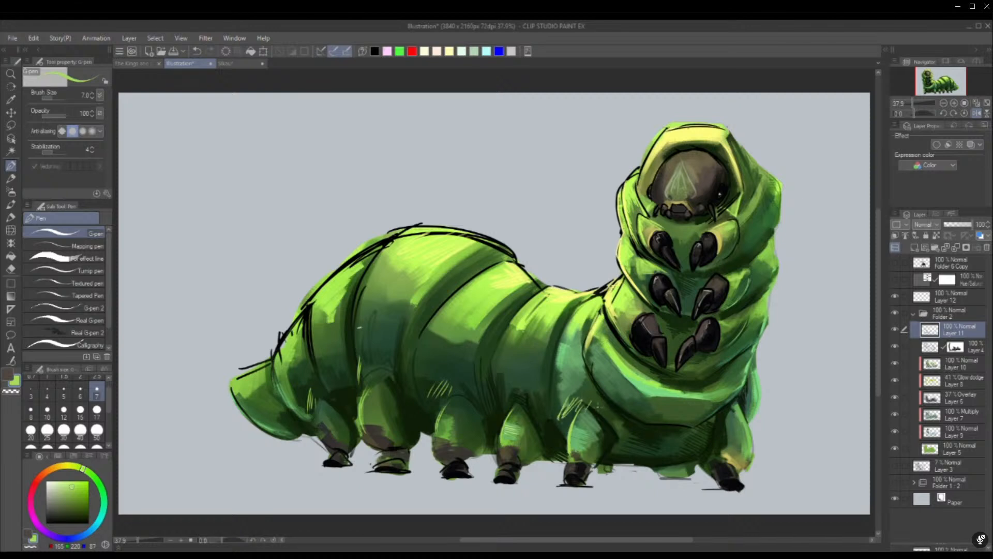
Paint dark green over the hatching above the foremost side leg with Flat marker texture 2 at sizes 17 and 40
{"action": "left_click", "coordinate": [11, 218]}
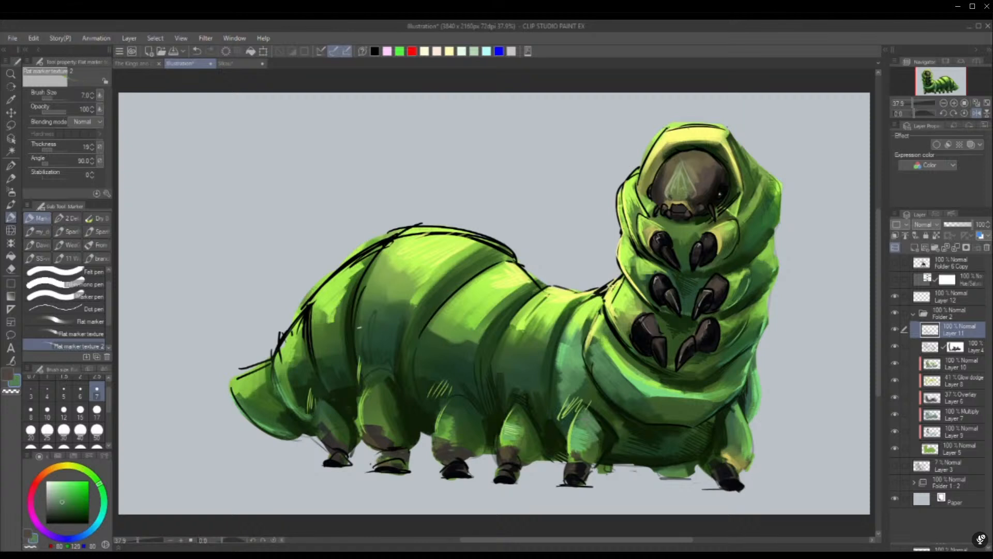
{"action": "left_click", "coordinate": [95, 417]}
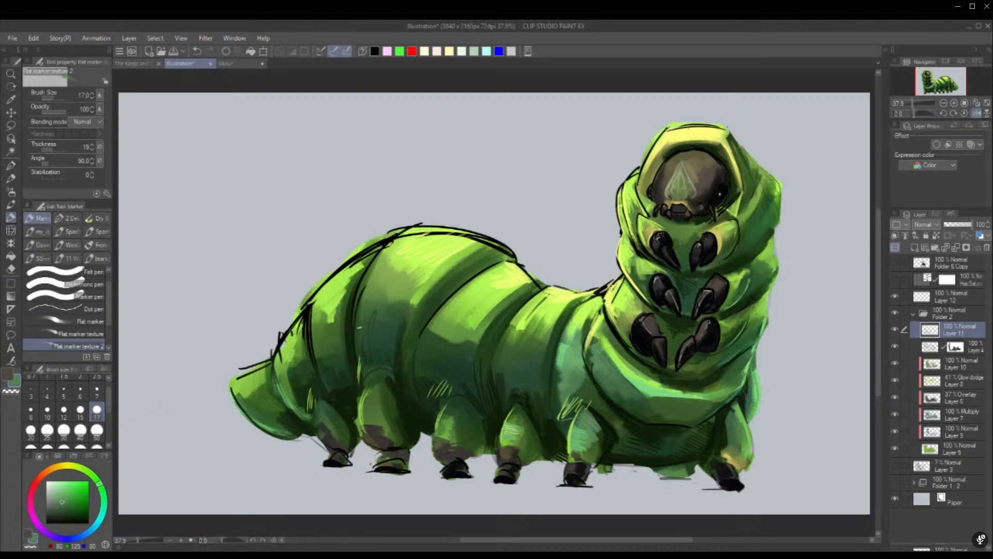
{"action": "left_click", "coordinate": [591, 420], "text": "alt"}
{"action": "left_click_drag", "start_coordinate": [575, 422], "coordinate": [598, 426]}
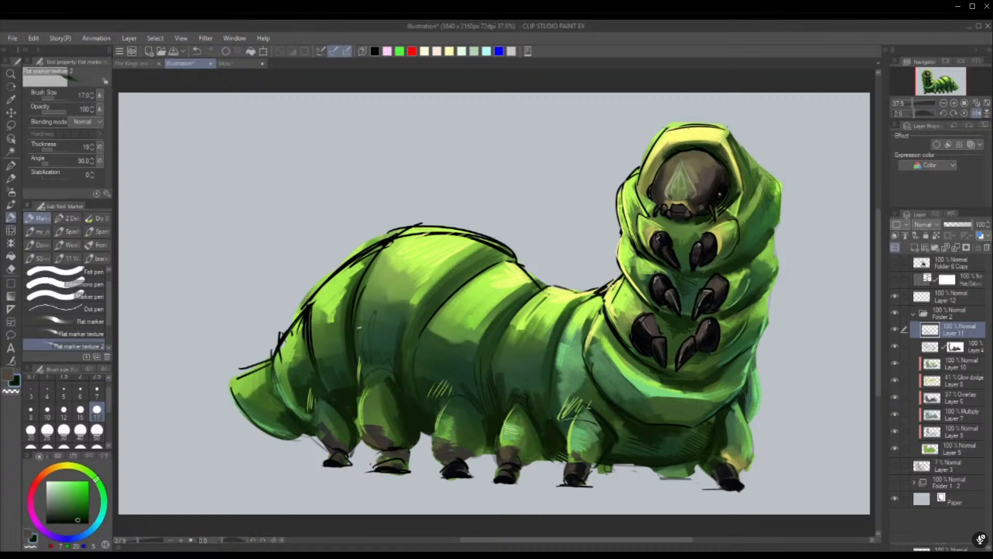
{"action": "left_click", "coordinate": [80, 430]}
{"action": "mouse_move", "coordinate": [589, 412]}
{"action": "left_mouse_down"}
{"action": "mouse_move", "coordinate": [596, 423]}
{"action": "mouse_move", "coordinate": [592, 402]}
{"action": "mouse_move", "coordinate": [577, 398]}
{"action": "mouse_move", "coordinate": [572, 415]}
{"action": "mouse_move", "coordinate": [538, 404]}
{"action": "mouse_move", "coordinate": [537, 454]}
{"action": "left_mouse_up"}
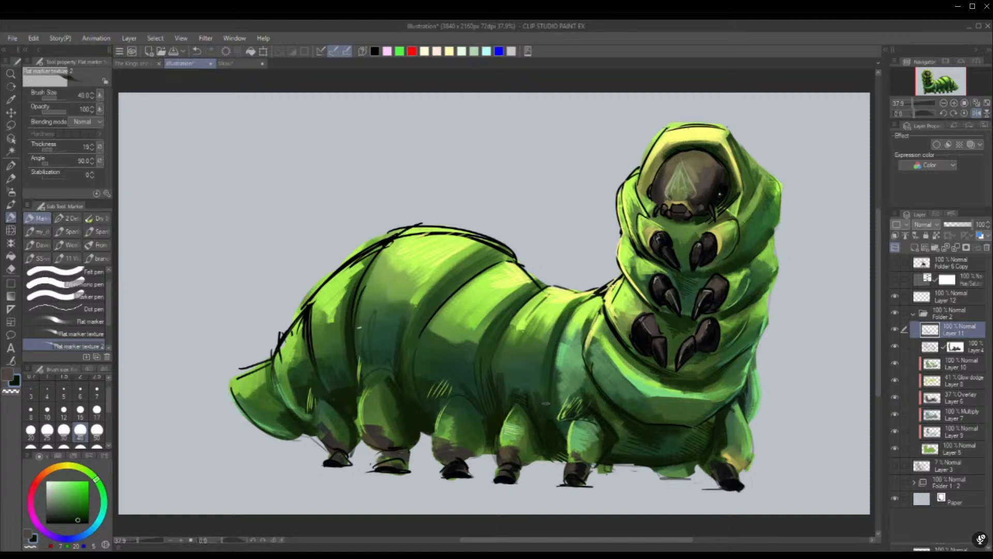
Rework the skin fold above the foremost side leg with sampled mid and dark greens at size 40
{"action": "left_click", "coordinate": [572, 422], "text": "alt"}
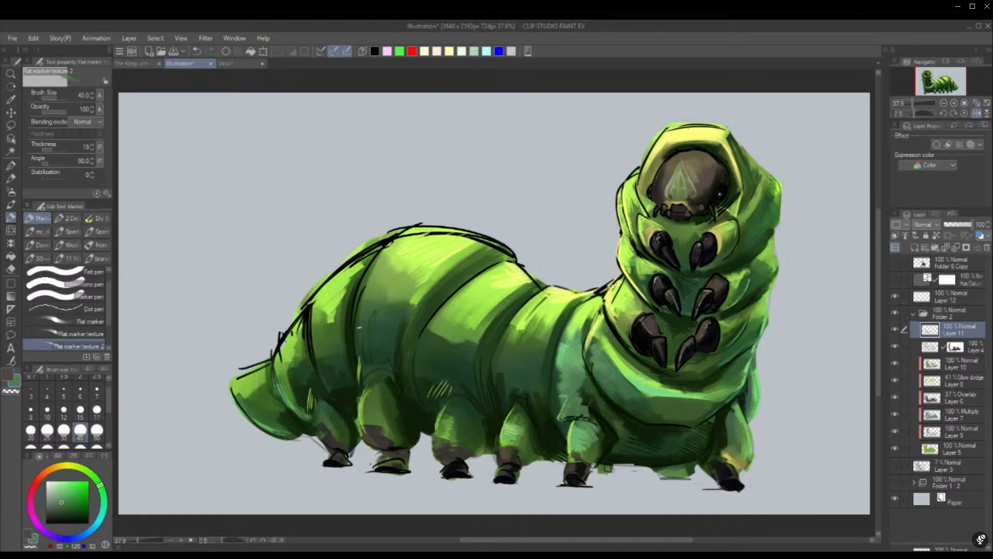
{"action": "left_click", "coordinate": [561, 422], "text": "alt"}
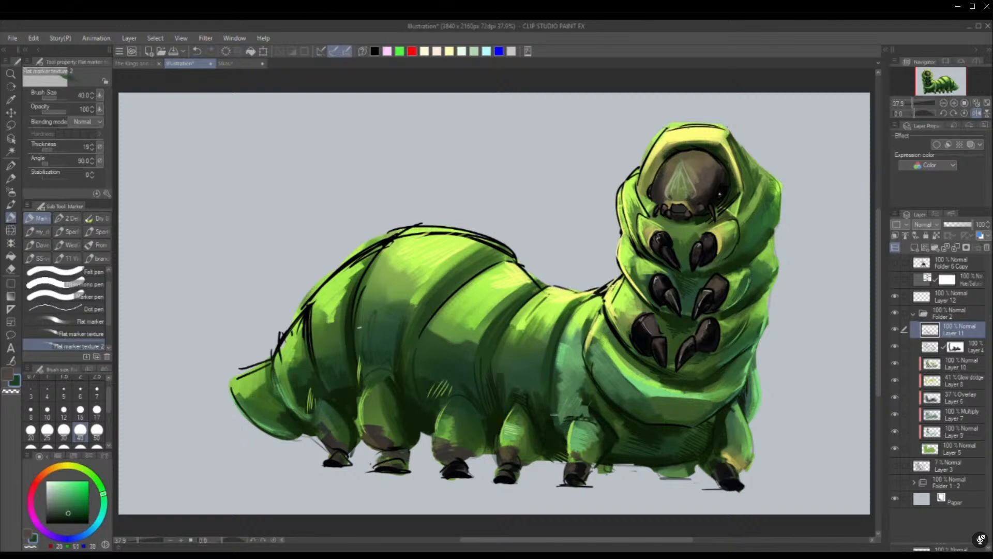
{"action": "left_click", "coordinate": [579, 427], "text": "alt"}
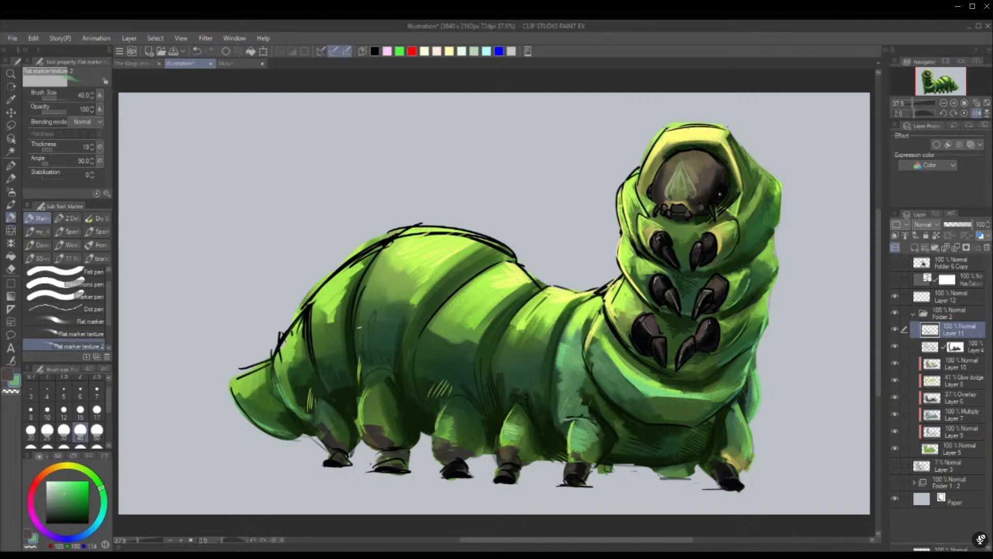
{"action": "left_click", "coordinate": [598, 418], "text": "alt"}
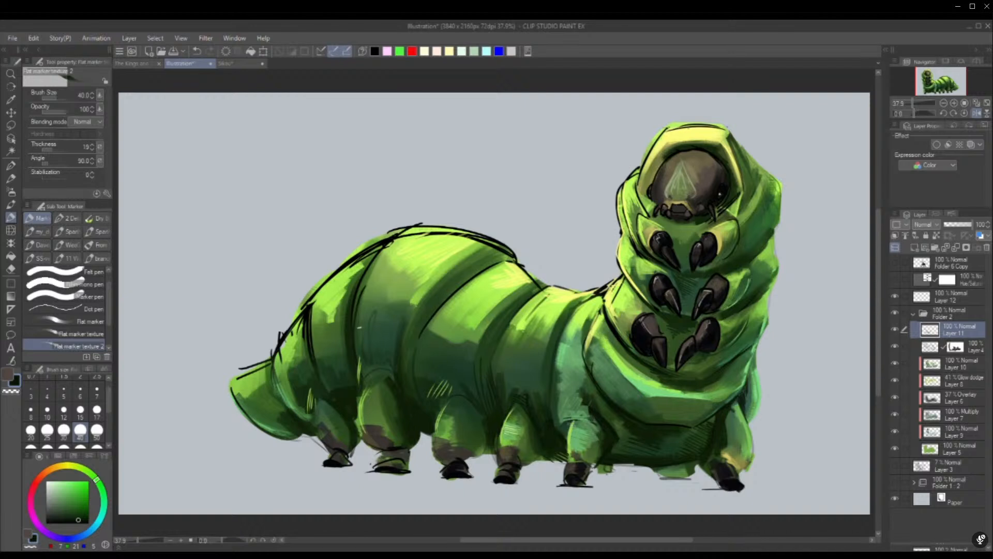
{"action": "left_click_drag", "start_coordinate": [562, 420], "coordinate": [603, 439]}
{"action": "left_click_drag", "start_coordinate": [572, 383], "coordinate": [556, 410]}
{"action": "left_click", "coordinate": [574, 383], "text": "alt"}
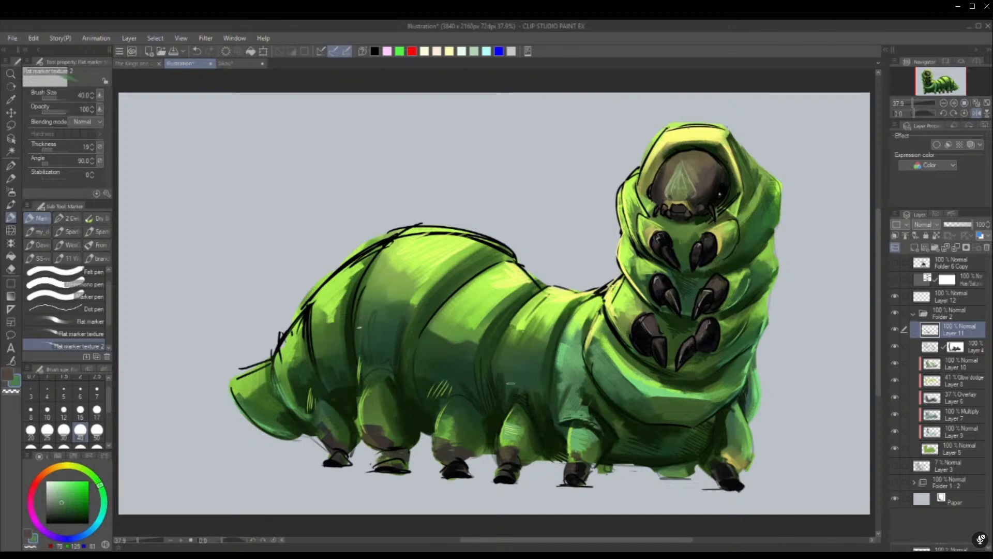
Paint muted green skin folds above the next two side legs with the size 40 marker
{"action": "mouse_move", "coordinate": [510, 383]}
{"action": "left_mouse_down"}
{"action": "mouse_move", "coordinate": [503, 405]}
{"action": "mouse_move", "coordinate": [524, 404]}
{"action": "mouse_move", "coordinate": [536, 419]}
{"action": "mouse_move", "coordinate": [514, 403]}
{"action": "left_mouse_up"}
{"action": "left_click_drag", "start_coordinate": [518, 392], "coordinate": [530, 414]}
{"action": "left_click_drag", "start_coordinate": [446, 385], "coordinate": [438, 401]}
{"action": "mouse_move", "coordinate": [449, 384]}
{"action": "left_mouse_down"}
{"action": "mouse_move", "coordinate": [432, 411]}
{"action": "mouse_move", "coordinate": [446, 409]}
{"action": "left_mouse_up"}
{"action": "mouse_move", "coordinate": [453, 400]}
{"action": "left_mouse_down"}
{"action": "mouse_move", "coordinate": [427, 419]}
{"action": "mouse_move", "coordinate": [465, 422]}
{"action": "left_mouse_up"}
{"action": "left_click", "coordinate": [427, 419], "text": "alt"}
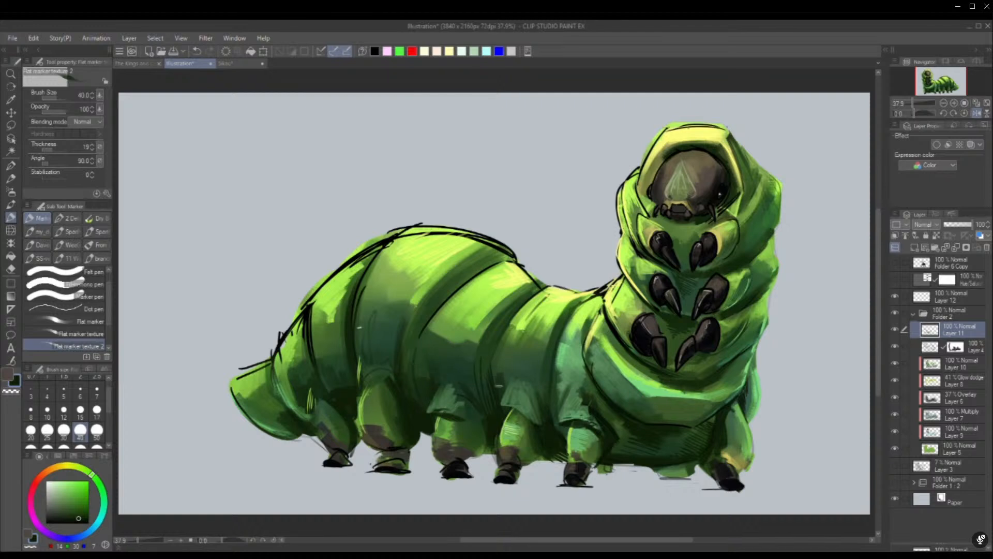
Mirror the canvas view and mask out Layer 4's line art along the back and tail
{"action": "left_click", "coordinate": [976, 112]}
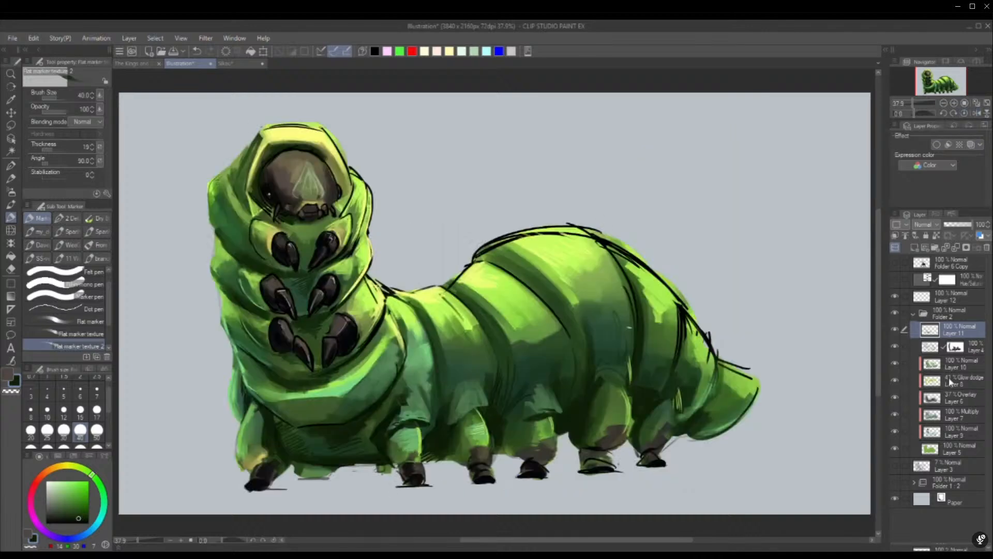
{"action": "left_click", "coordinate": [954, 348]}
{"action": "mouse_move", "coordinate": [523, 236]}
{"action": "left_mouse_down"}
{"action": "mouse_move", "coordinate": [481, 248]}
{"action": "mouse_move", "coordinate": [597, 221]}
{"action": "mouse_move", "coordinate": [659, 243]}
{"action": "mouse_move", "coordinate": [685, 262]}
{"action": "mouse_move", "coordinate": [709, 352]}
{"action": "left_mouse_up"}
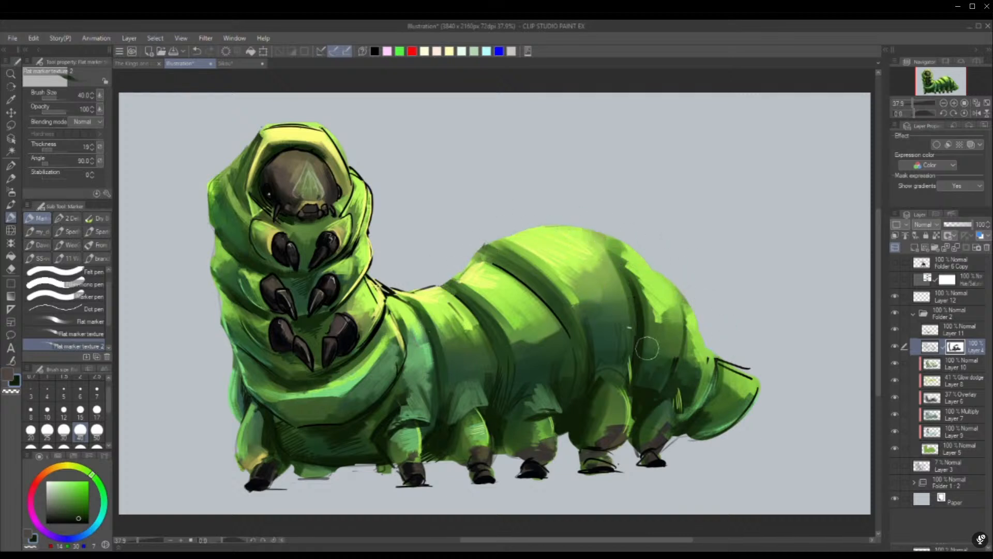
{"action": "mouse_move", "coordinate": [646, 348]}
{"action": "left_mouse_down"}
{"action": "mouse_move", "coordinate": [748, 383]}
{"action": "mouse_move", "coordinate": [716, 434]}
{"action": "left_mouse_up"}
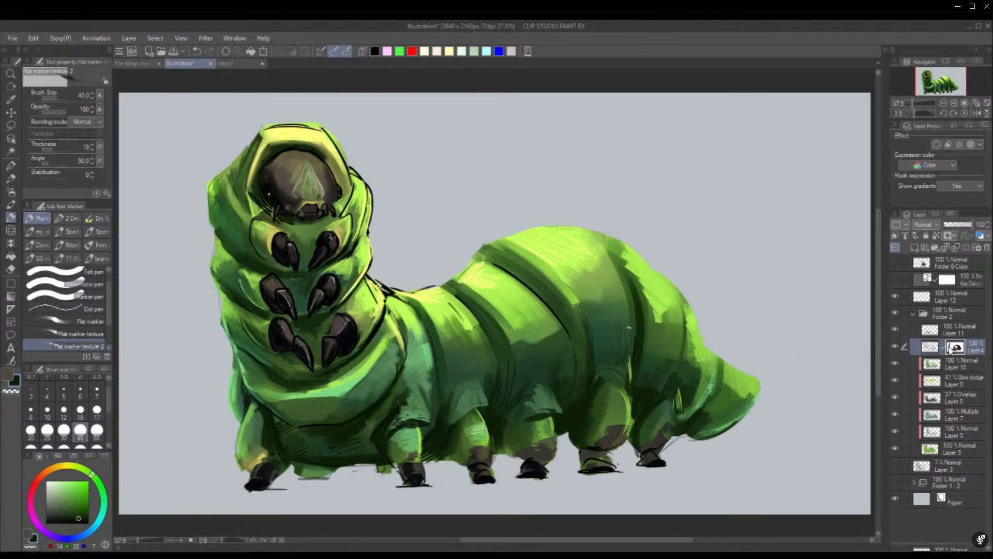
Darken the creases between the rear body segments on Layer 11 in dark green, undoing the last stroke near the tail
{"action": "left_click", "coordinate": [924, 352]}
{"action": "left_click", "coordinate": [955, 329]}
{"action": "left_click", "coordinate": [977, 113]}
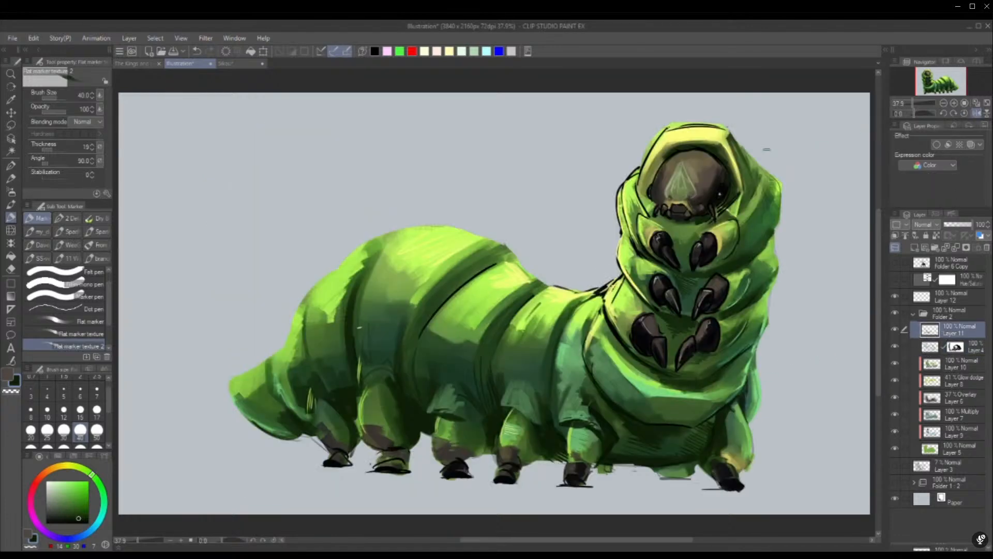
{"action": "left_click_drag", "start_coordinate": [425, 331], "coordinate": [512, 258]}
{"action": "left_click_drag", "start_coordinate": [365, 287], "coordinate": [377, 247]}
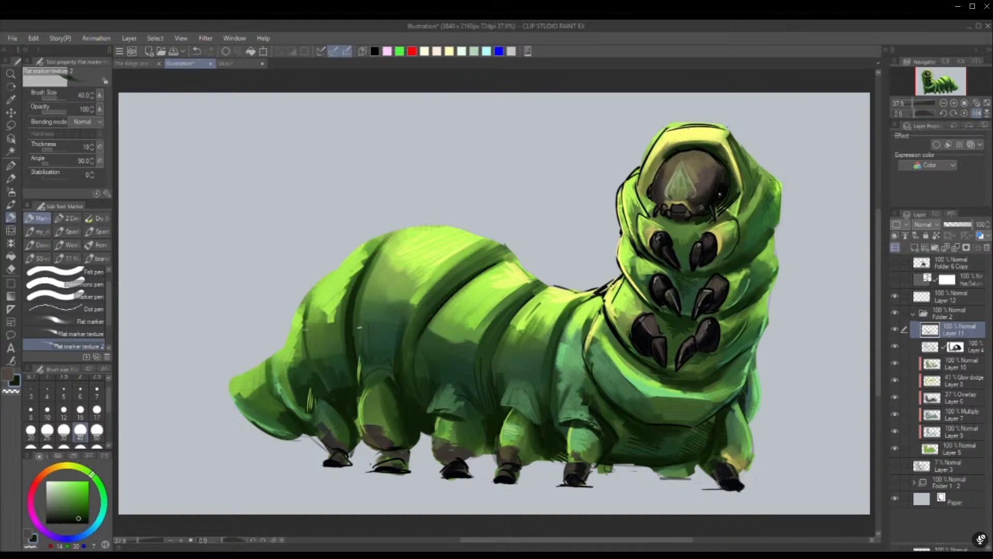
{"action": "left_click_drag", "start_coordinate": [305, 320], "coordinate": [303, 380]}
{"action": "left_click_drag", "start_coordinate": [277, 337], "coordinate": [303, 419]}
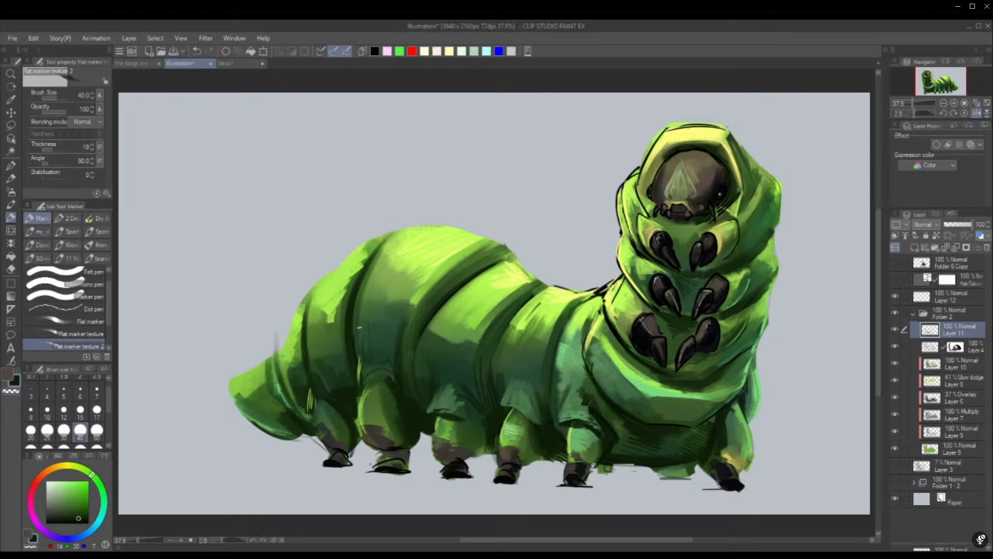
{"action": "key", "text": "ctrl+z"}
Mask out Layer 4's line art along the front of the back, the neck and the head
{"action": "left_click", "coordinate": [944, 351]}
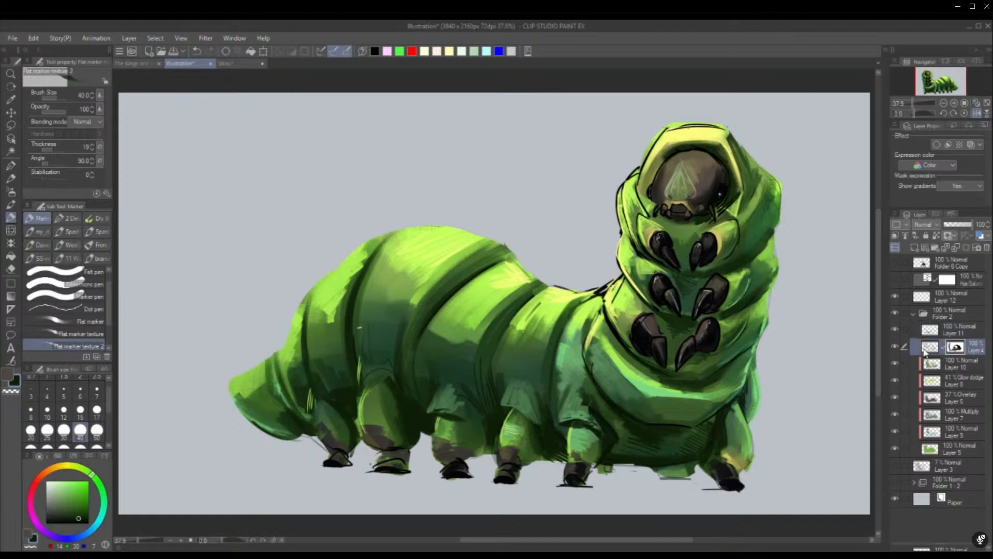
{"action": "left_click", "coordinate": [895, 347]}
{"action": "left_click", "coordinate": [895, 346]}
{"action": "left_click", "coordinate": [930, 348]}
{"action": "left_click", "coordinate": [951, 350]}
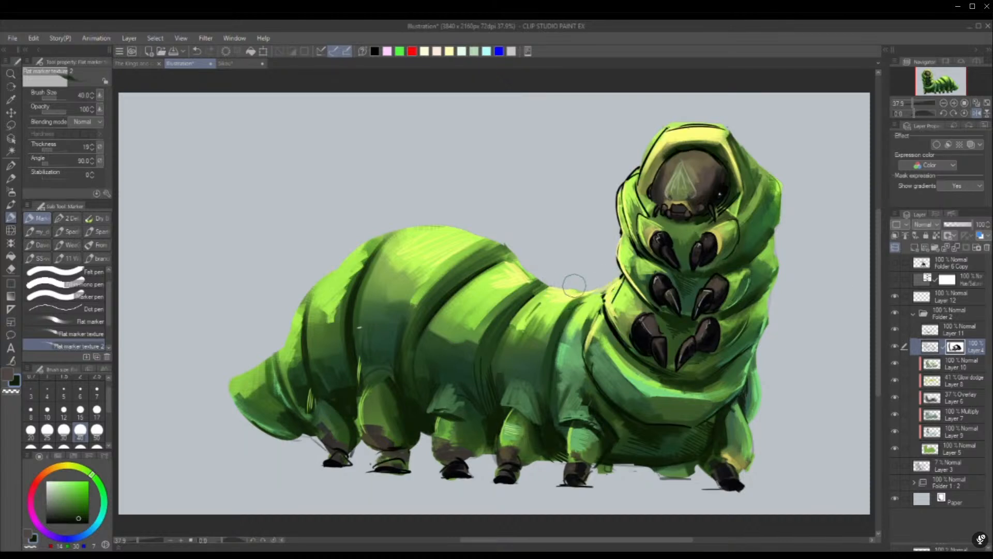
{"action": "mouse_move", "coordinate": [603, 280]}
{"action": "left_mouse_down"}
{"action": "mouse_move", "coordinate": [595, 297]}
{"action": "mouse_move", "coordinate": [618, 259]}
{"action": "mouse_move", "coordinate": [637, 160]}
{"action": "mouse_move", "coordinate": [670, 133]}
{"action": "mouse_move", "coordinate": [738, 117]}
{"action": "mouse_move", "coordinate": [745, 134]}
{"action": "left_mouse_up"}
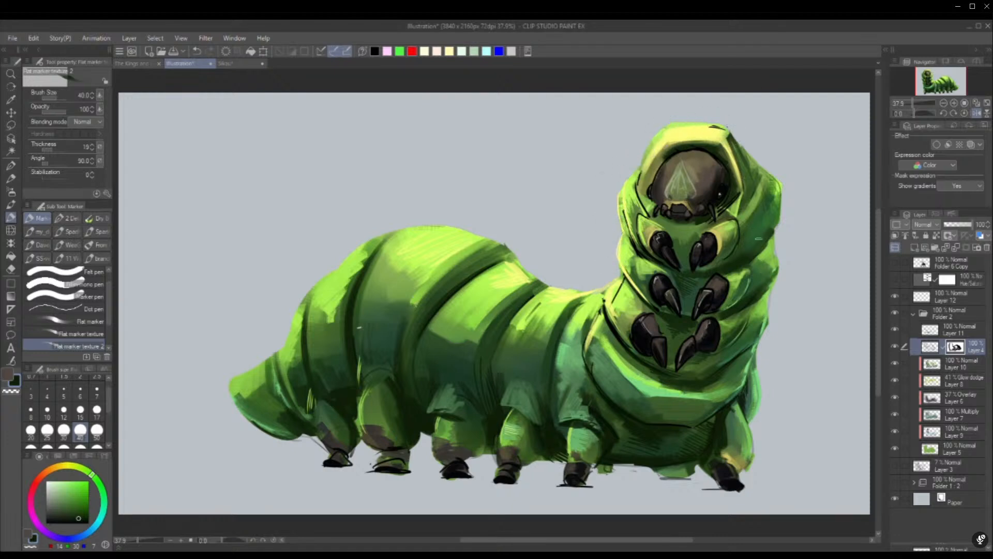
{"action": "mouse_move", "coordinate": [635, 143]}
{"action": "left_mouse_down"}
{"action": "mouse_move", "coordinate": [625, 209]}
{"action": "mouse_move", "coordinate": [634, 178]}
{"action": "mouse_move", "coordinate": [640, 204]}
{"action": "mouse_move", "coordinate": [654, 200]}
{"action": "left_mouse_up"}
{"action": "mouse_move", "coordinate": [726, 218]}
{"action": "left_mouse_down"}
{"action": "mouse_move", "coordinate": [743, 193]}
{"action": "mouse_move", "coordinate": [732, 195]}
{"action": "mouse_move", "coordinate": [715, 136]}
{"action": "left_mouse_up"}
{"action": "mouse_move", "coordinate": [698, 194]}
{"action": "left_mouse_down"}
{"action": "mouse_move", "coordinate": [627, 223]}
{"action": "mouse_move", "coordinate": [646, 250]}
{"action": "left_mouse_up"}
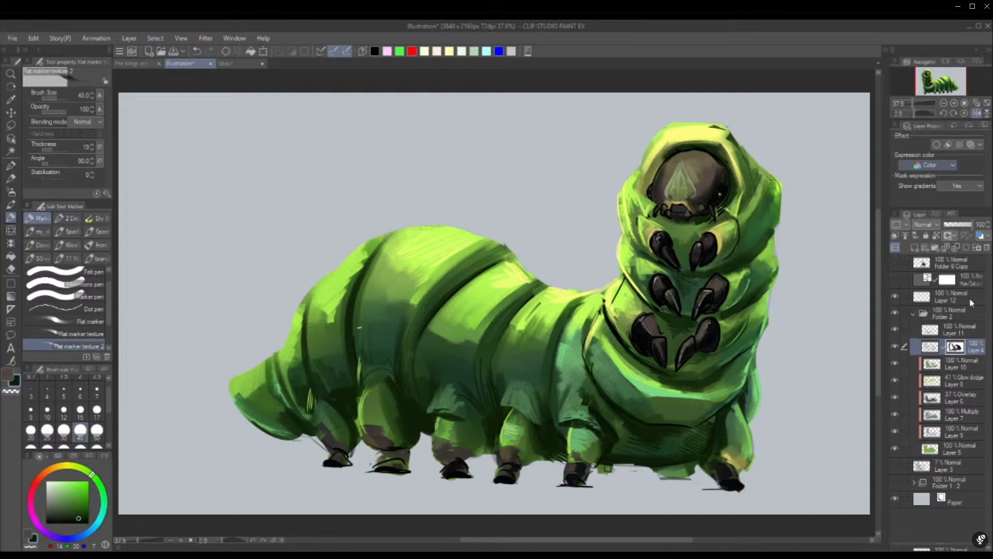
Add fine dark green strokes around the claws and neck folds on Layer 11 with the marker at size 7
{"action": "left_click", "coordinate": [954, 330]}
{"action": "left_click", "coordinate": [977, 113]}
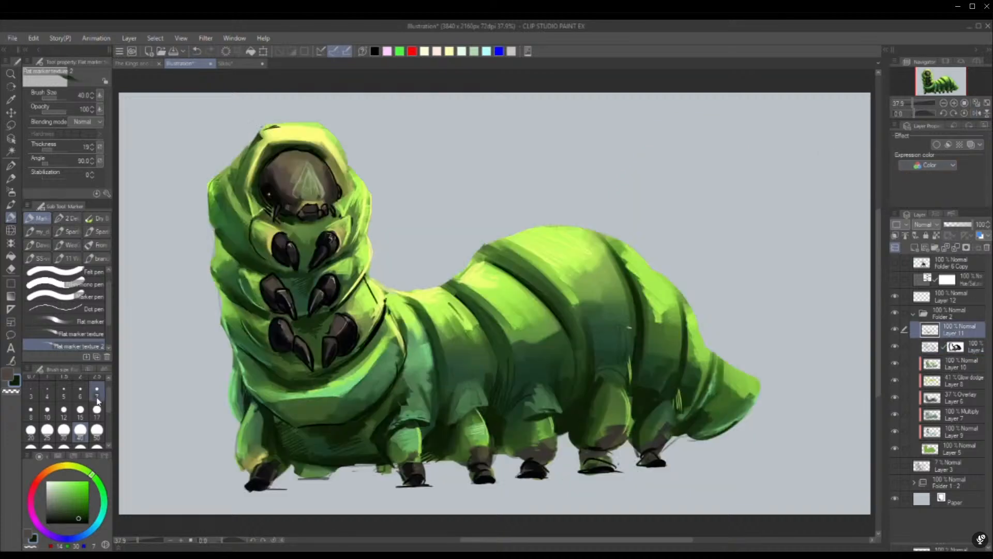
{"action": "left_click", "coordinate": [97, 392]}
{"action": "mouse_move", "coordinate": [333, 257]}
{"action": "left_mouse_down"}
{"action": "mouse_move", "coordinate": [343, 245]}
{"action": "mouse_move", "coordinate": [327, 260]}
{"action": "left_mouse_up"}
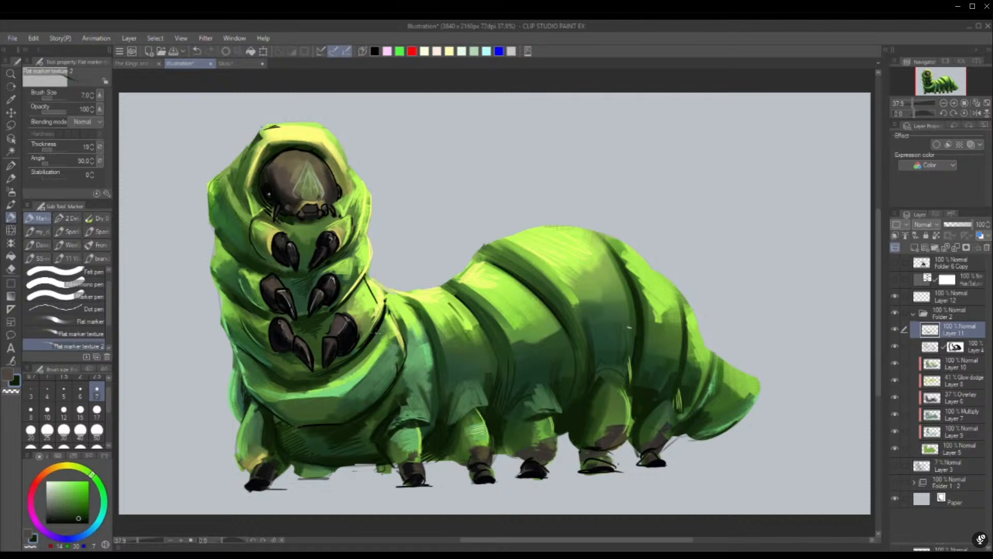
{"action": "left_click", "coordinate": [376, 332], "text": "alt"}
{"action": "left_click_drag", "start_coordinate": [261, 257], "coordinate": [282, 266]}
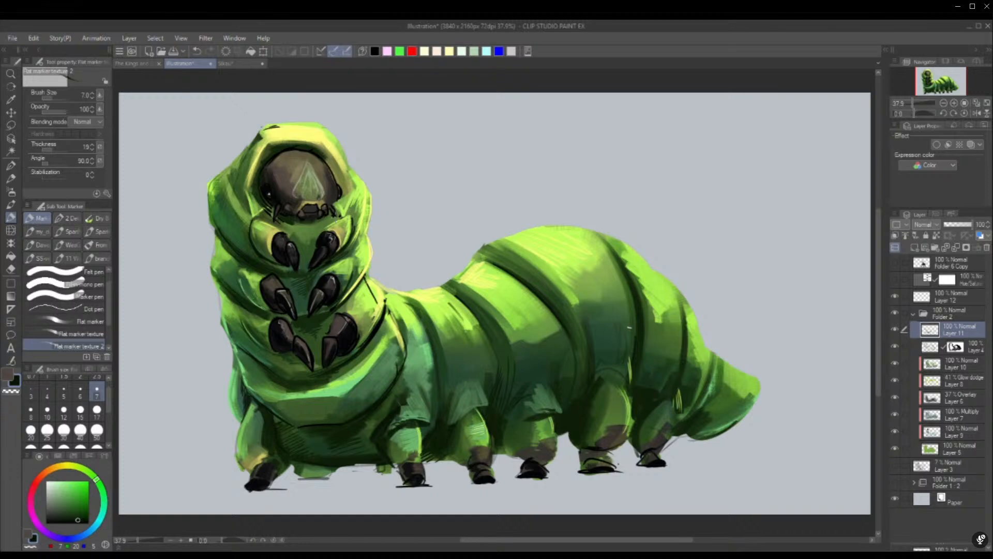
{"action": "left_click_drag", "start_coordinate": [353, 182], "coordinate": [348, 207]}
{"action": "left_click", "coordinate": [96, 430]}
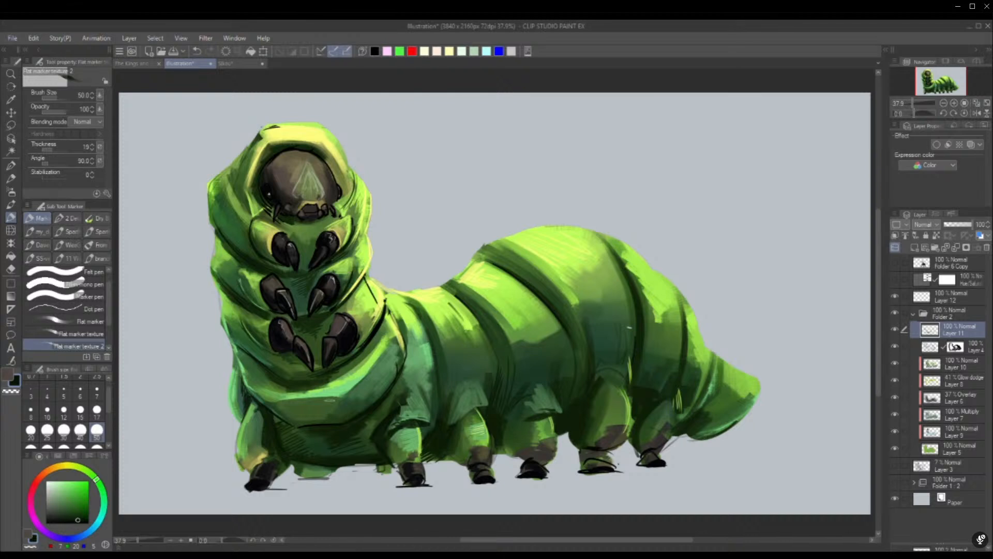
Compare the painting without Layer 4's line art and lower that layer's opacity to 45%
{"action": "left_click", "coordinate": [895, 346]}
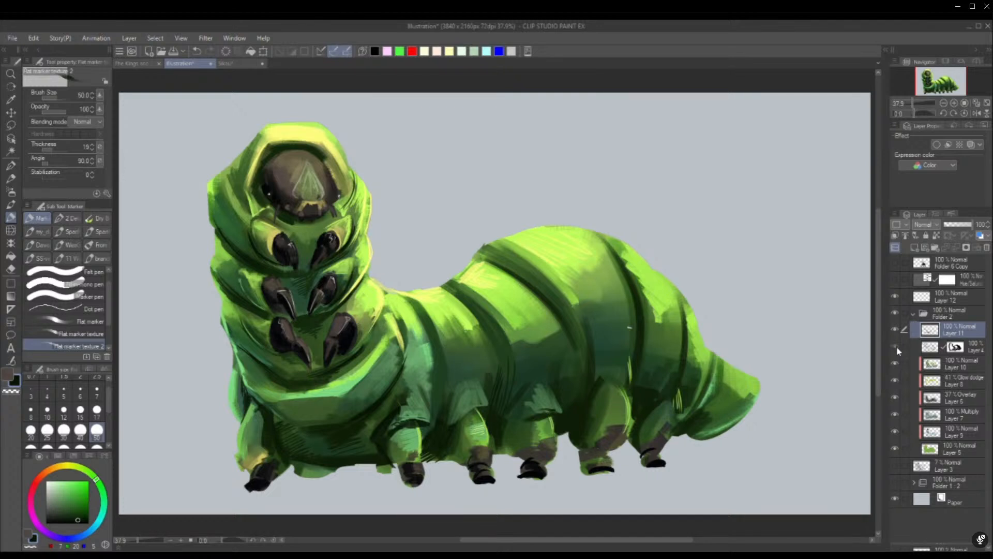
{"action": "left_click", "coordinate": [895, 346]}
{"action": "left_click", "coordinate": [939, 347]}
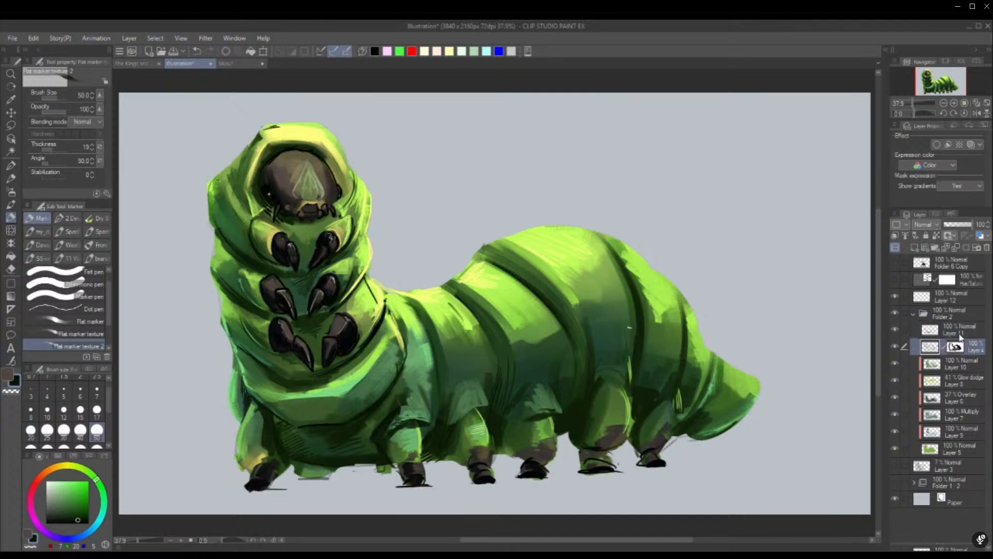
{"action": "left_click", "coordinate": [960, 335]}
{"action": "left_click", "coordinate": [924, 347]}
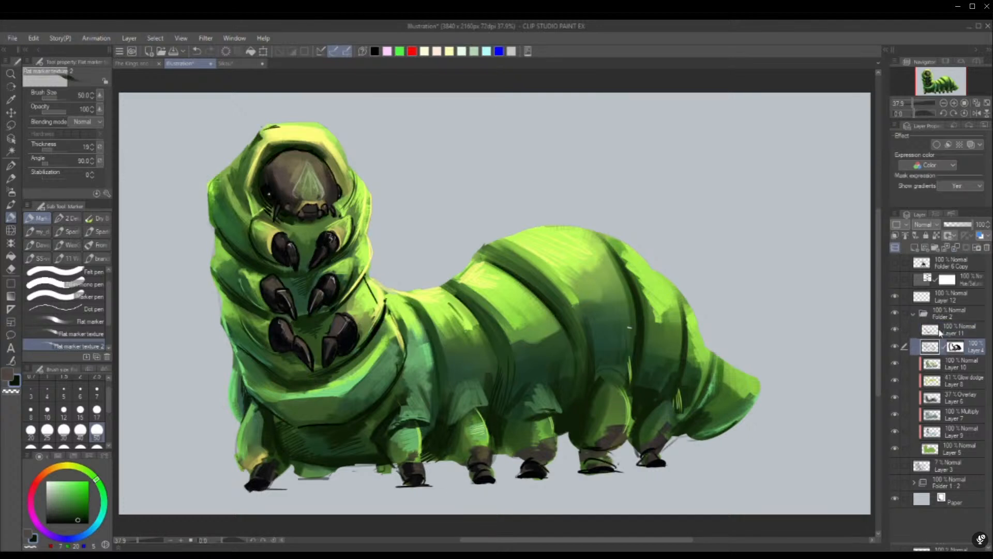
{"action": "left_click", "coordinate": [953, 226]}
{"action": "left_click", "coordinate": [957, 224]}
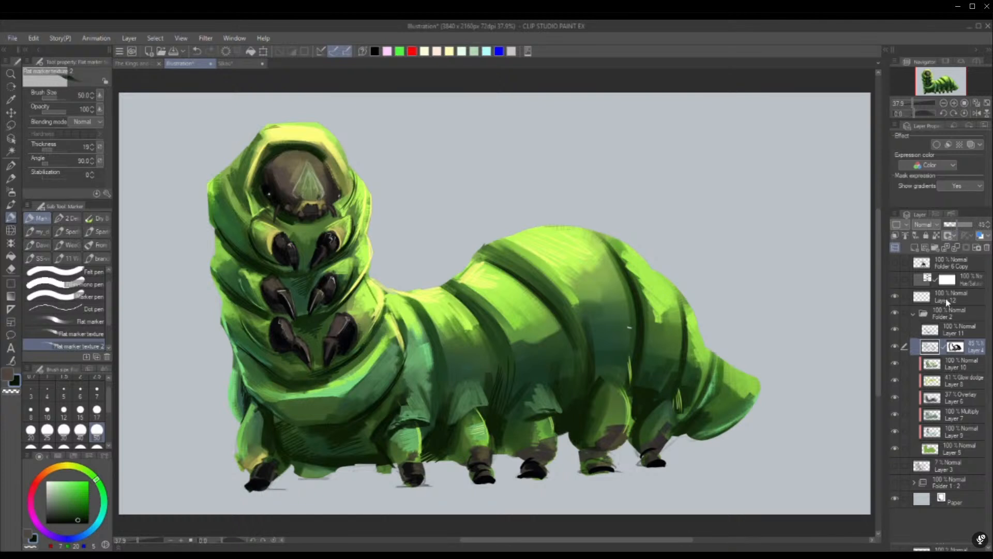
Darken the face's lower edge and mouthparts on Layer 11 with the size 7 marker and a black G-pen at size 4
{"action": "left_click", "coordinate": [952, 331]}
{"action": "left_click", "coordinate": [976, 113]}
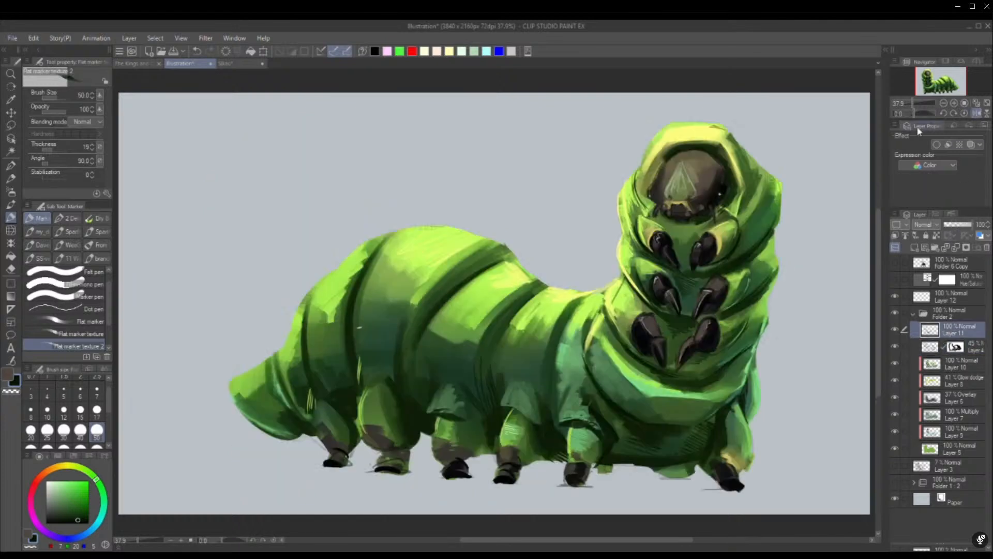
{"action": "left_click", "coordinate": [716, 197], "text": "alt"}
{"action": "left_click", "coordinate": [96, 391]}
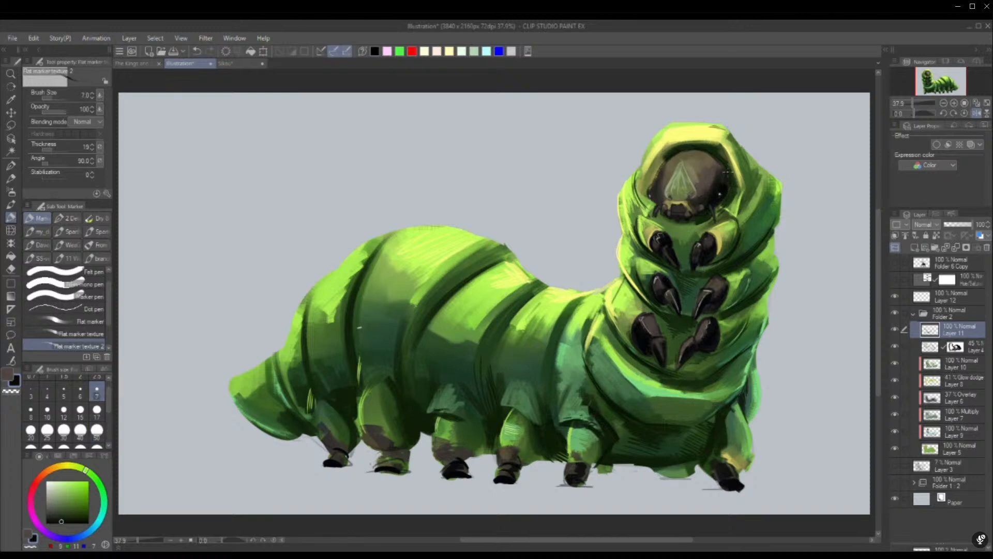
{"action": "left_click_drag", "start_coordinate": [719, 202], "coordinate": [712, 214]}
{"action": "left_click", "coordinate": [85, 522]}
{"action": "left_click", "coordinate": [10, 166]}
{"action": "left_click", "coordinate": [47, 393]}
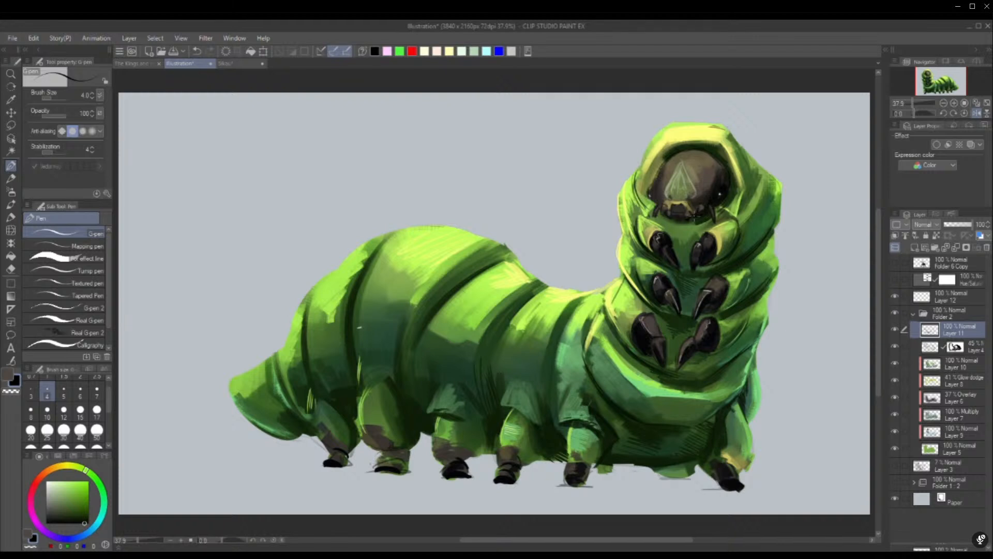
{"action": "mouse_move", "coordinate": [694, 216]}
{"action": "left_mouse_down"}
{"action": "mouse_move", "coordinate": [672, 217]}
{"action": "mouse_move", "coordinate": [706, 212]}
{"action": "mouse_move", "coordinate": [699, 214]}
{"action": "left_mouse_up"}
Refine the face's outer edge with sampled dark brown and dark green G-pen strokes at size 4 and mirror the view
{"action": "left_click", "coordinate": [655, 185], "text": "alt"}
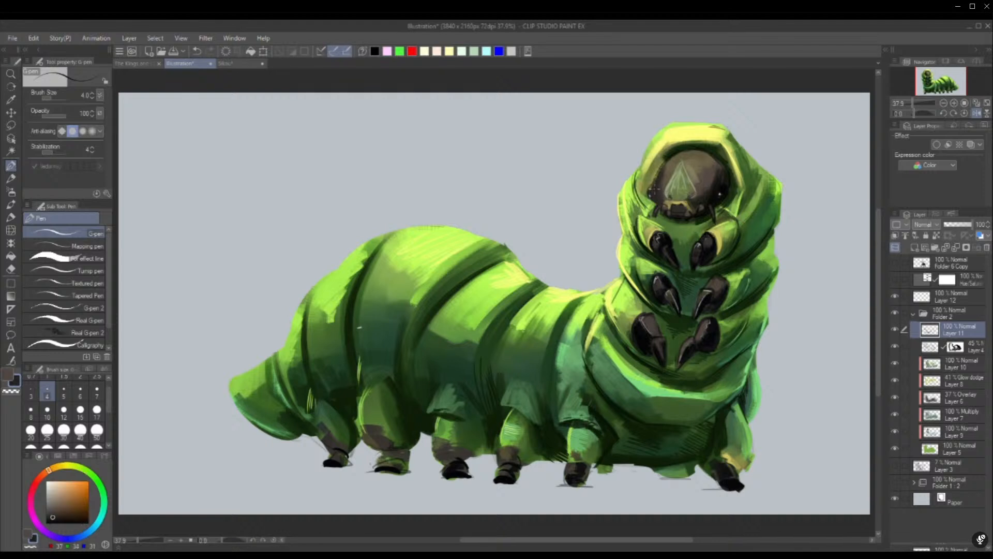
{"action": "mouse_move", "coordinate": [655, 185]}
{"action": "left_mouse_down"}
{"action": "mouse_move", "coordinate": [720, 193]}
{"action": "mouse_move", "coordinate": [651, 180]}
{"action": "left_mouse_up"}
{"action": "left_click", "coordinate": [657, 172], "text": "alt"}
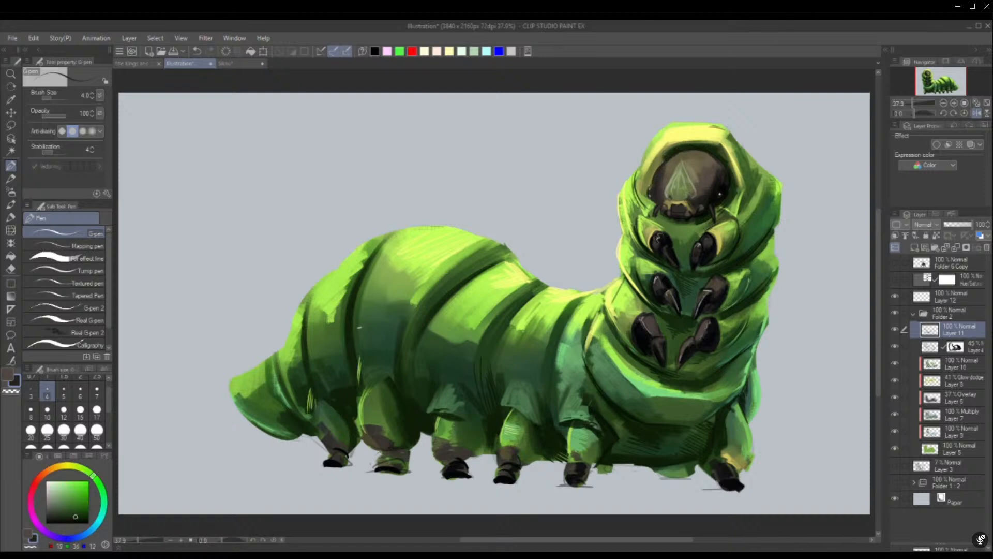
{"action": "left_click_drag", "start_coordinate": [662, 161], "coordinate": [647, 190]}
{"action": "left_click", "coordinate": [717, 195], "text": "alt"}
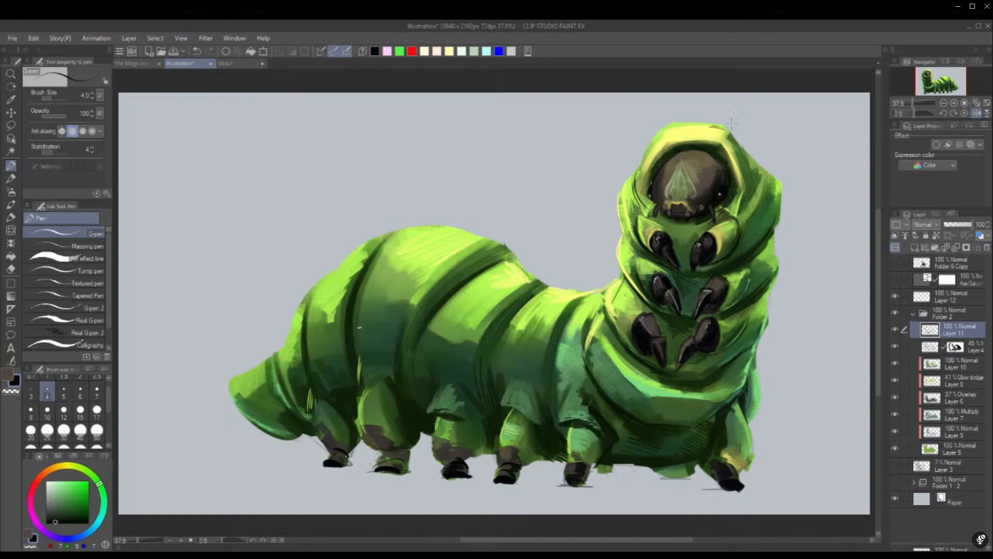
{"action": "left_click", "coordinate": [975, 113]}
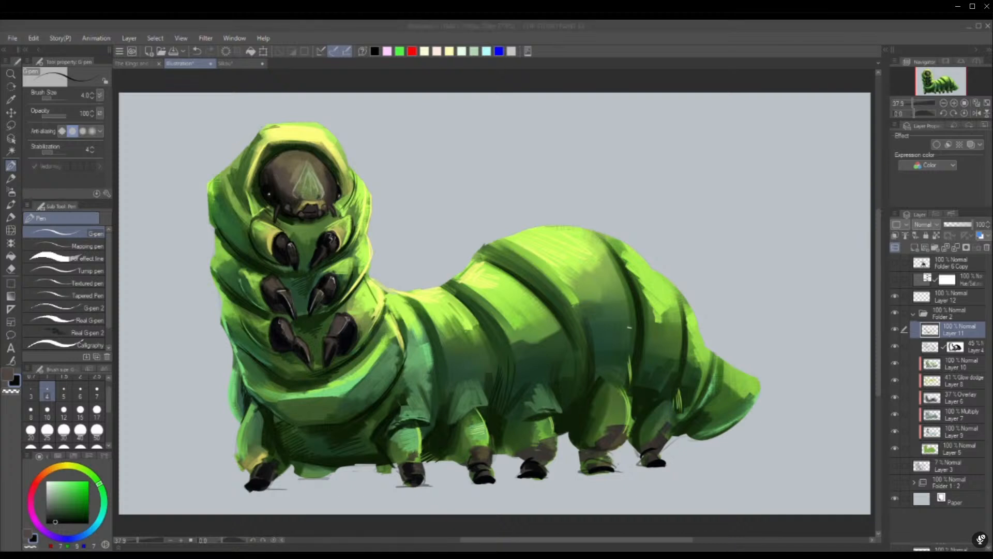
Sample a light green from the lower neck fold and check the painting in mirrored and normal view
{"action": "left_click", "coordinate": [240, 548]}
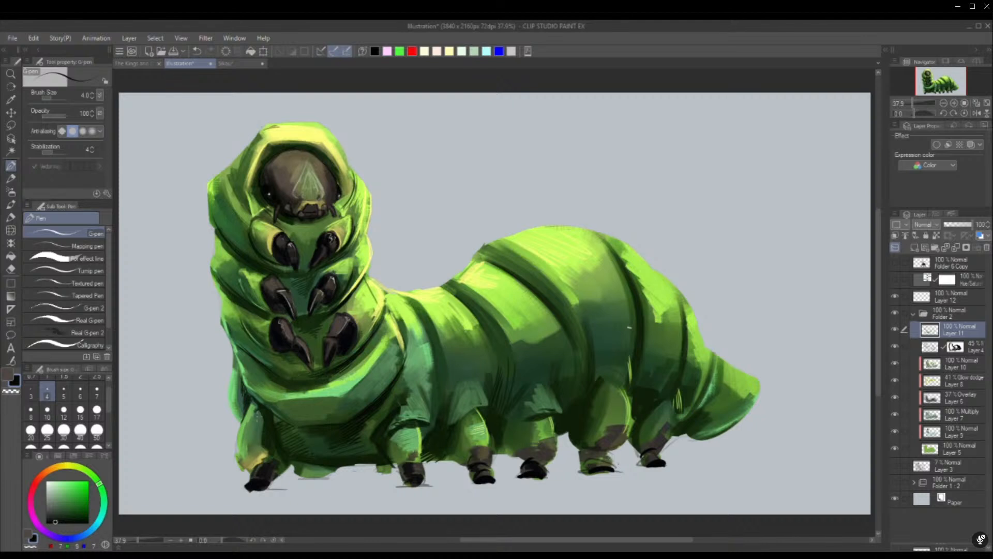
{"action": "left_click", "coordinate": [330, 399], "text": "alt"}
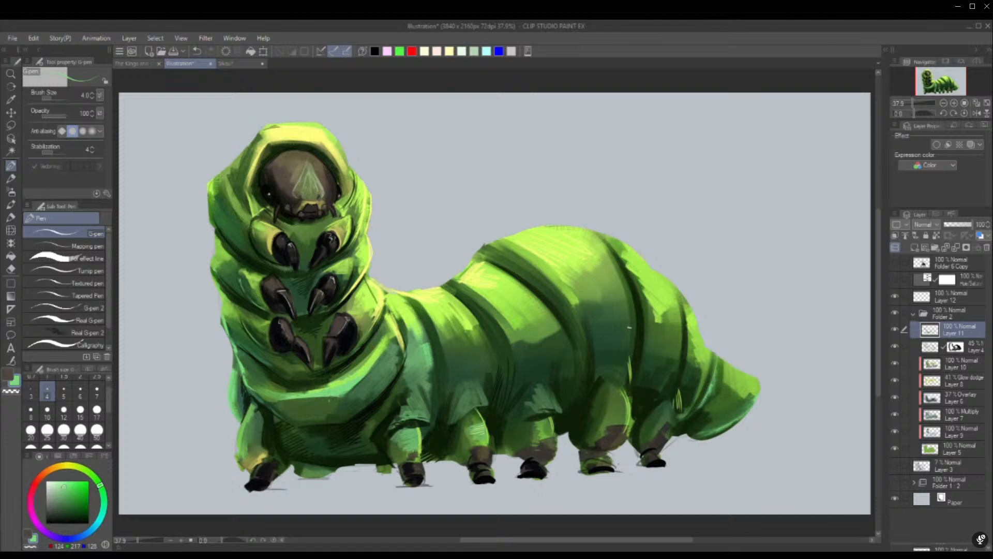
{"action": "left_click", "coordinate": [977, 113]}
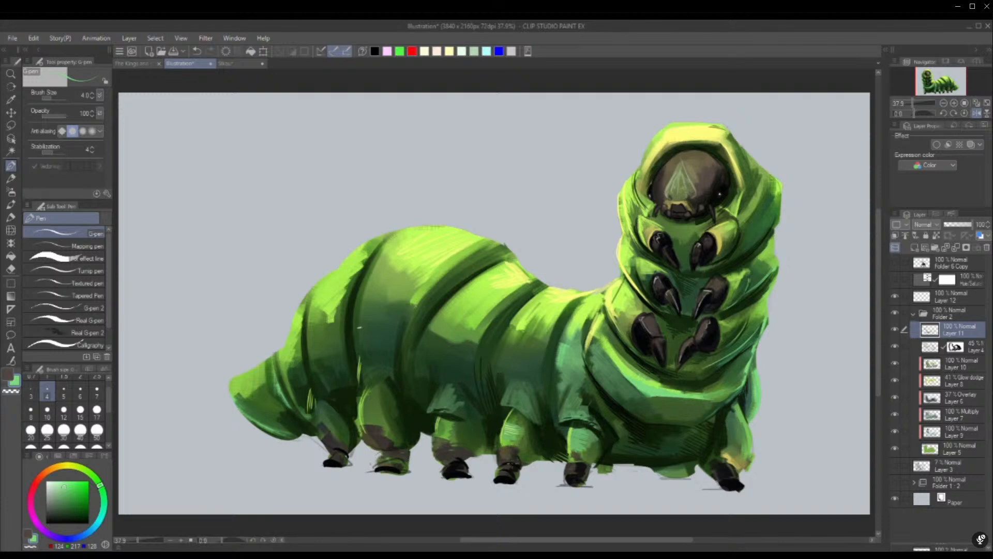
{"action": "left_click", "coordinate": [977, 113]}
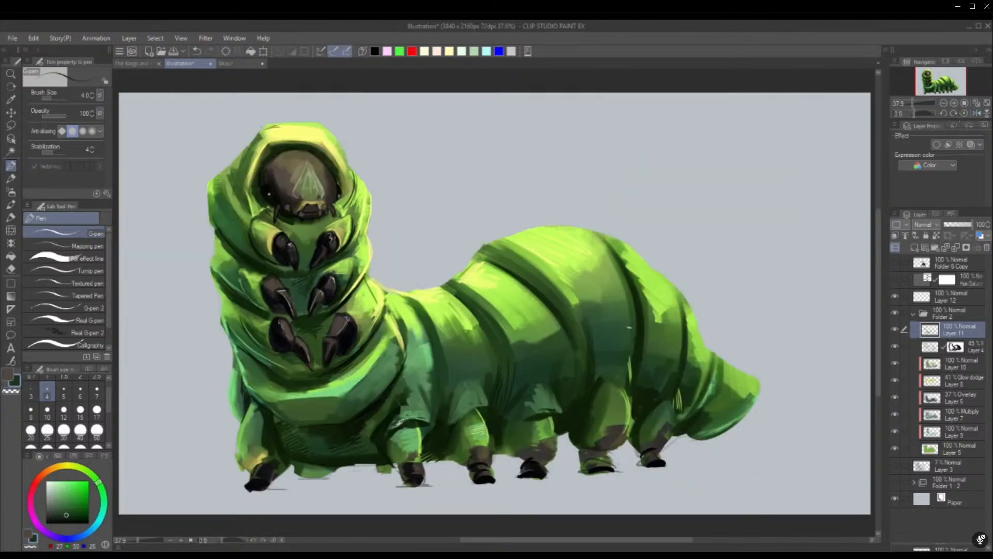
Darken the gaps and folds around the middle and rear legs on Layer 11 with a dark green flat marker at size 17
{"action": "left_click", "coordinate": [11, 204]}
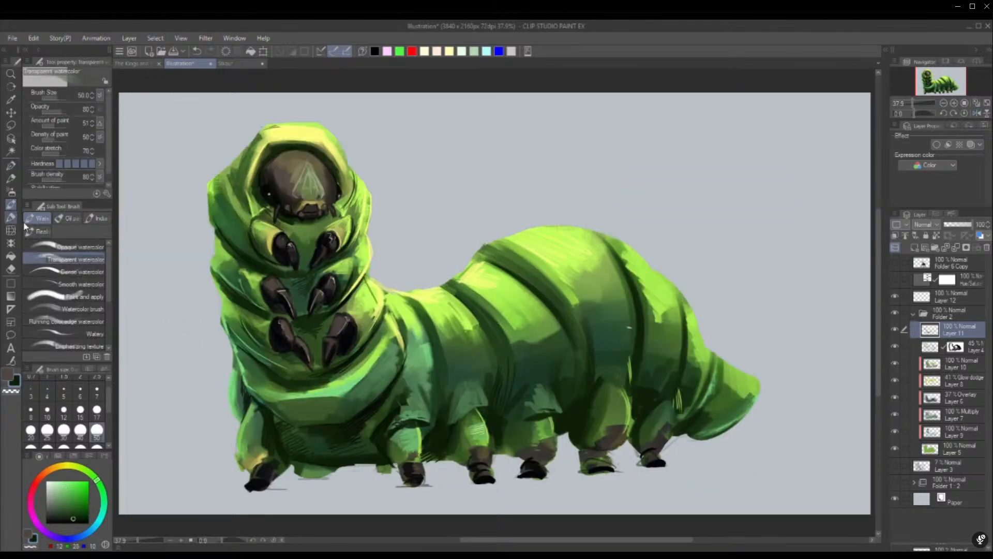
{"action": "left_click", "coordinate": [11, 217]}
{"action": "left_click", "coordinate": [89, 321]}
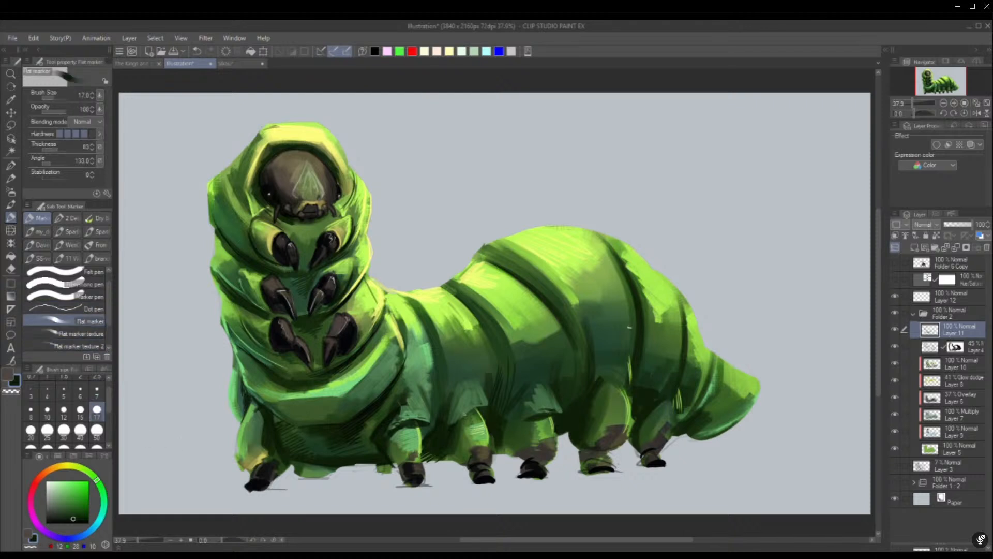
{"action": "mouse_move", "coordinate": [465, 415]}
{"action": "left_mouse_down"}
{"action": "mouse_move", "coordinate": [459, 421]}
{"action": "mouse_move", "coordinate": [486, 405]}
{"action": "mouse_move", "coordinate": [556, 413]}
{"action": "left_mouse_up"}
{"action": "mouse_move", "coordinate": [507, 435]}
{"action": "left_mouse_down"}
{"action": "mouse_move", "coordinate": [596, 435]}
{"action": "mouse_move", "coordinate": [570, 431]}
{"action": "mouse_move", "coordinate": [616, 408]}
{"action": "mouse_move", "coordinate": [619, 395]}
{"action": "mouse_move", "coordinate": [582, 407]}
{"action": "mouse_move", "coordinate": [622, 374]}
{"action": "left_mouse_up"}
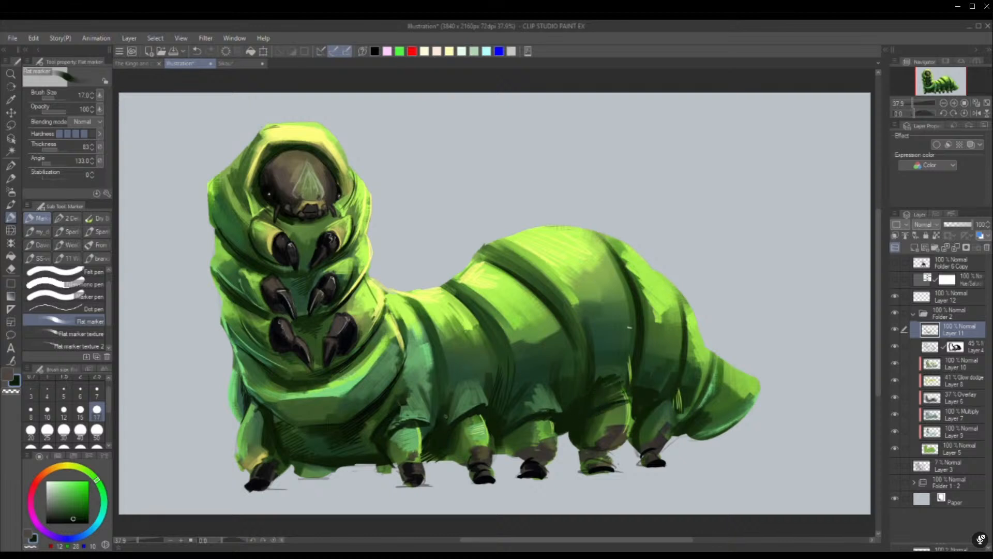
Paint lighter green planes on the upper parts of the rear legs with sampled greens and the flat marker at size 50
{"action": "left_click", "coordinate": [445, 416], "text": "alt"}
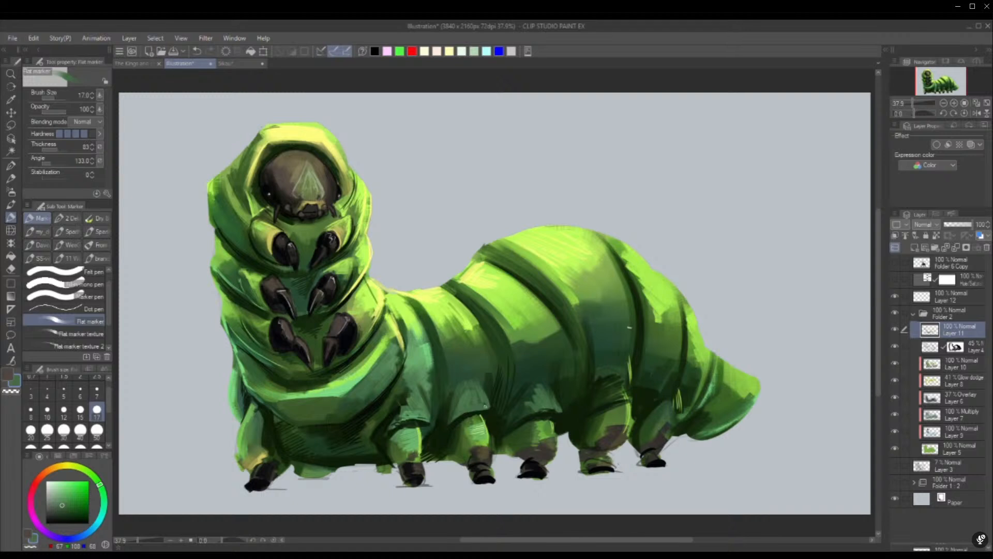
{"action": "left_click", "coordinate": [97, 430]}
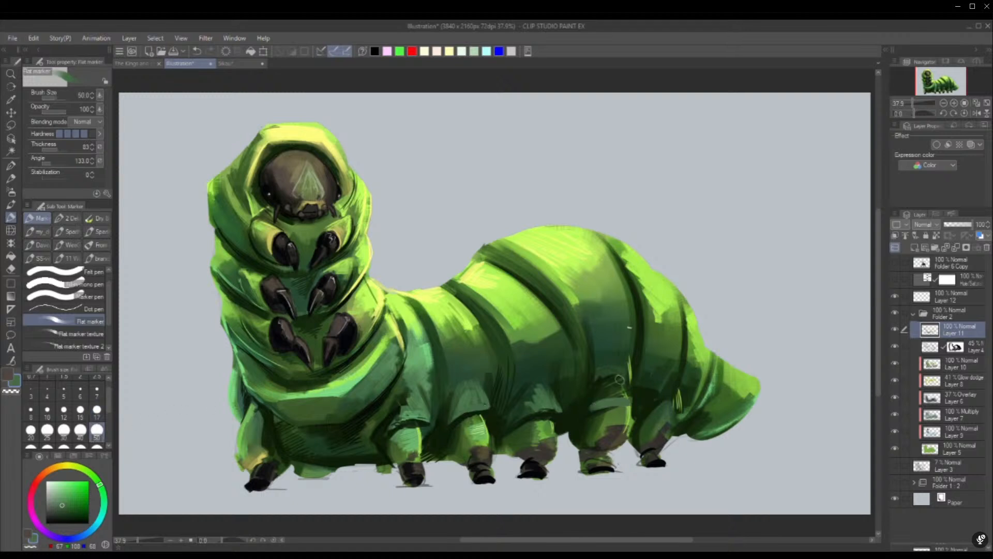
{"action": "mouse_move", "coordinate": [605, 398]}
{"action": "left_mouse_down"}
{"action": "mouse_move", "coordinate": [631, 367]}
{"action": "mouse_move", "coordinate": [634, 394]}
{"action": "mouse_move", "coordinate": [618, 370]}
{"action": "left_mouse_up"}
{"action": "left_click", "coordinate": [593, 279], "text": "alt"}
{"action": "left_click", "coordinate": [608, 302], "text": "alt"}
{"action": "mouse_move", "coordinate": [551, 408]}
{"action": "left_mouse_down"}
{"action": "mouse_move", "coordinate": [556, 383]}
{"action": "mouse_move", "coordinate": [543, 371]}
{"action": "mouse_move", "coordinate": [551, 406]}
{"action": "left_mouse_up"}
Deepen the creases between the rear body segments and the shadows between the legs with sampled dark greens, flat marker size 50
{"action": "left_click", "coordinate": [560, 316], "text": "alt"}
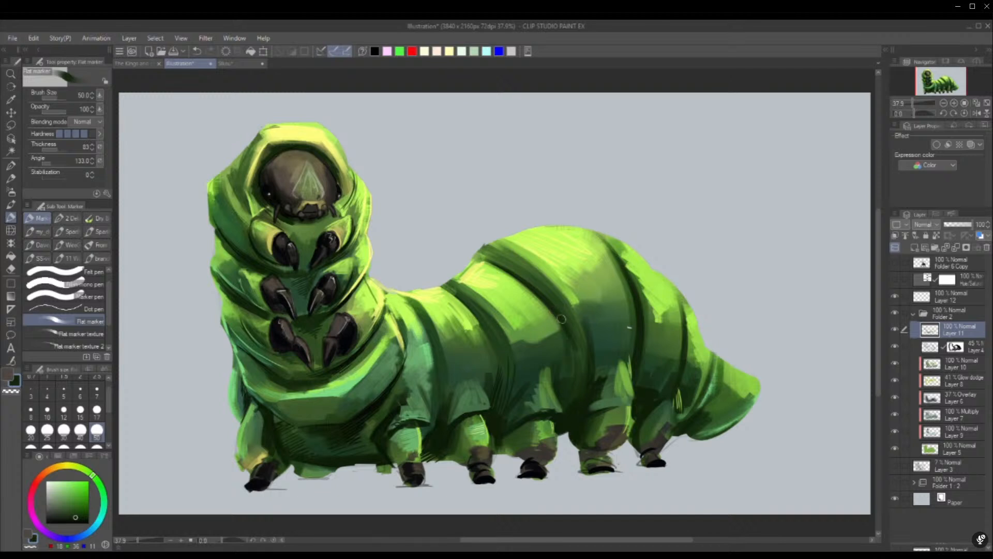
{"action": "left_click_drag", "start_coordinate": [573, 327], "coordinate": [574, 382]}
{"action": "left_click", "coordinate": [350, 424], "text": "alt"}
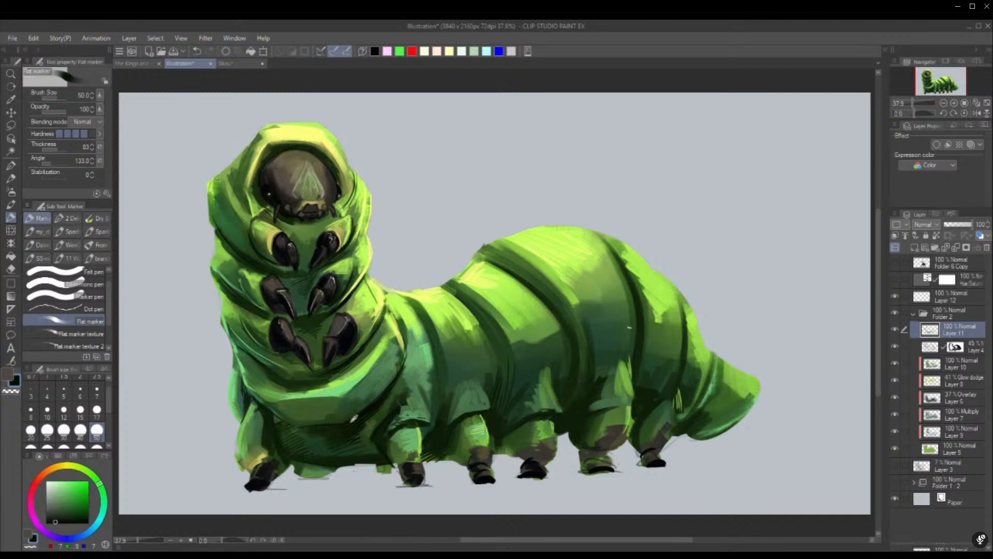
{"action": "left_click_drag", "start_coordinate": [440, 415], "coordinate": [425, 443]}
{"action": "mouse_move", "coordinate": [503, 380]}
{"action": "left_mouse_down"}
{"action": "mouse_move", "coordinate": [493, 418]}
{"action": "mouse_move", "coordinate": [501, 411]}
{"action": "left_mouse_up"}
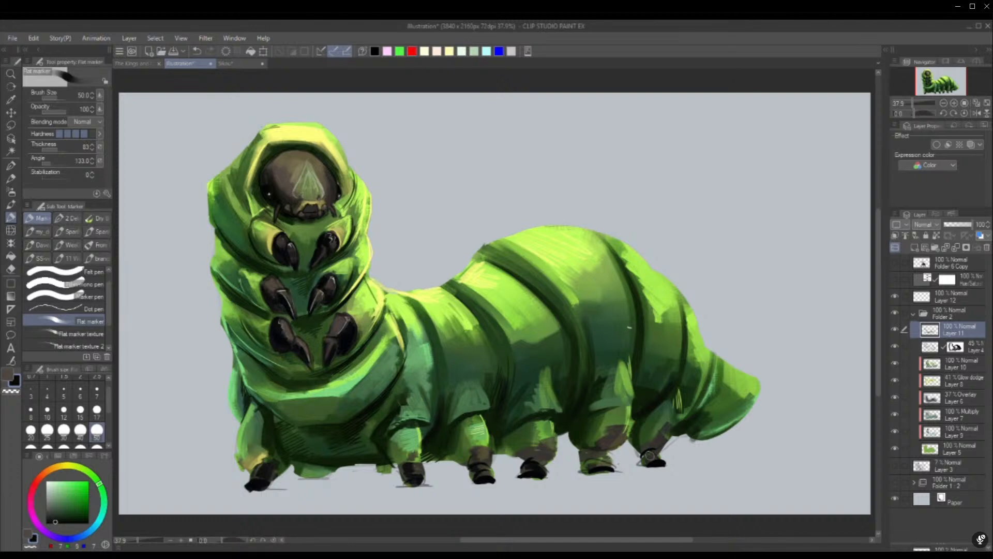
Raise Layer 4's line art opacity to 69% and compare the caterpillar with the ant figure on Folder 6 Copy
{"action": "left_click", "coordinate": [956, 350]}
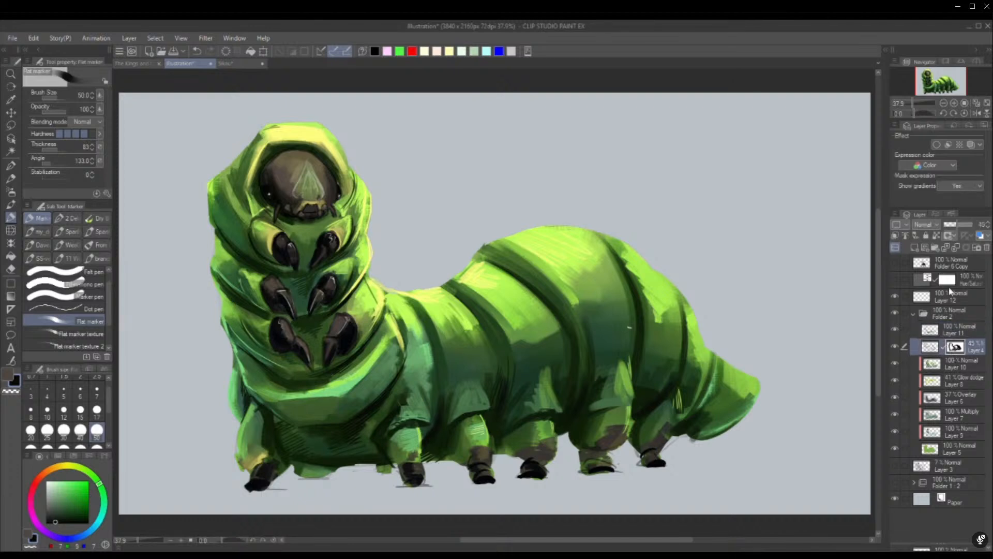
{"action": "left_click", "coordinate": [964, 225]}
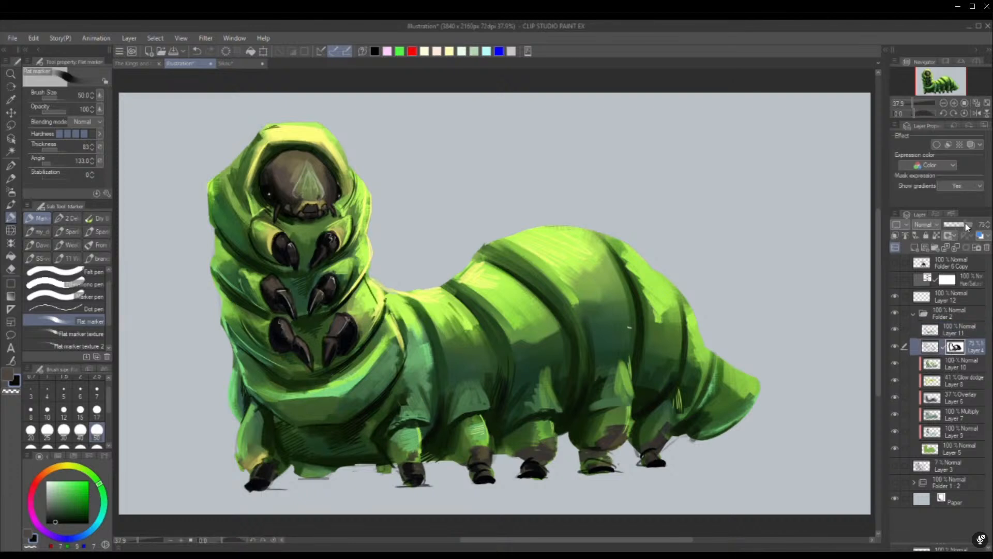
{"action": "left_click_drag", "start_coordinate": [964, 224], "coordinate": [962, 227]}
{"action": "left_click", "coordinate": [896, 263]}
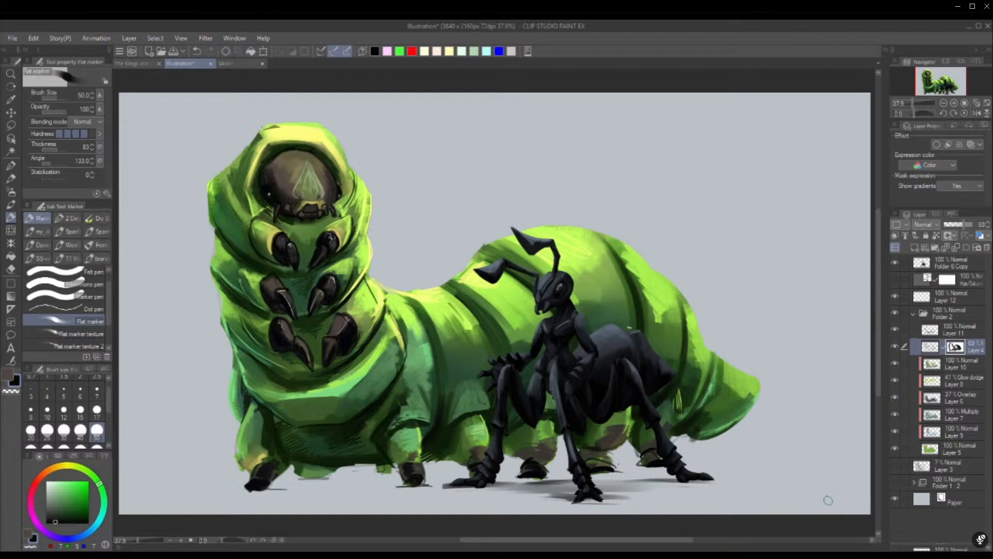
{"action": "left_click", "coordinate": [895, 262]}
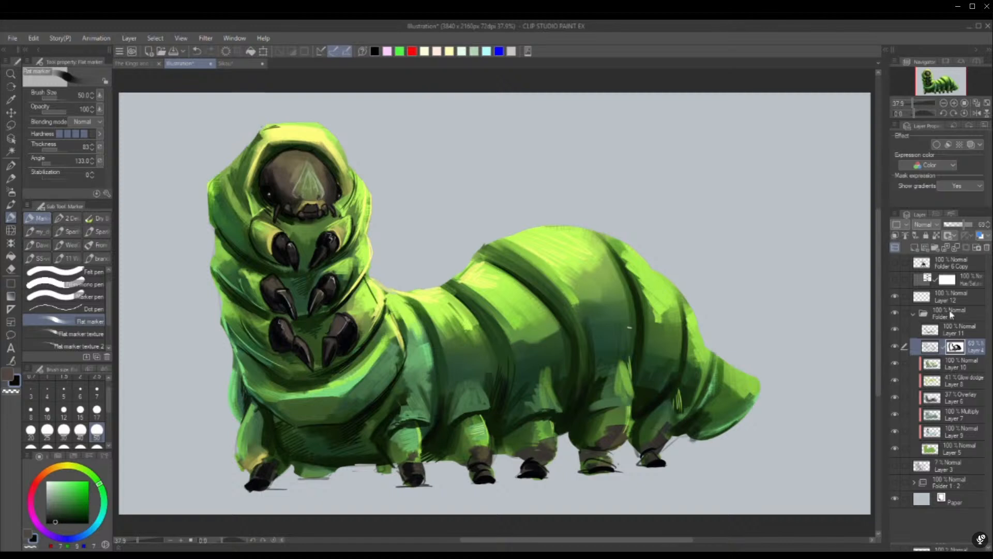
Collapse Folder 2 and toggle the caterpillar, the ant sketch folder, Layer 3 and Layer 12 to check what each contains
{"action": "left_click", "coordinate": [929, 313]}
{"action": "left_click", "coordinate": [914, 313]}
{"action": "left_click", "coordinate": [897, 315]}
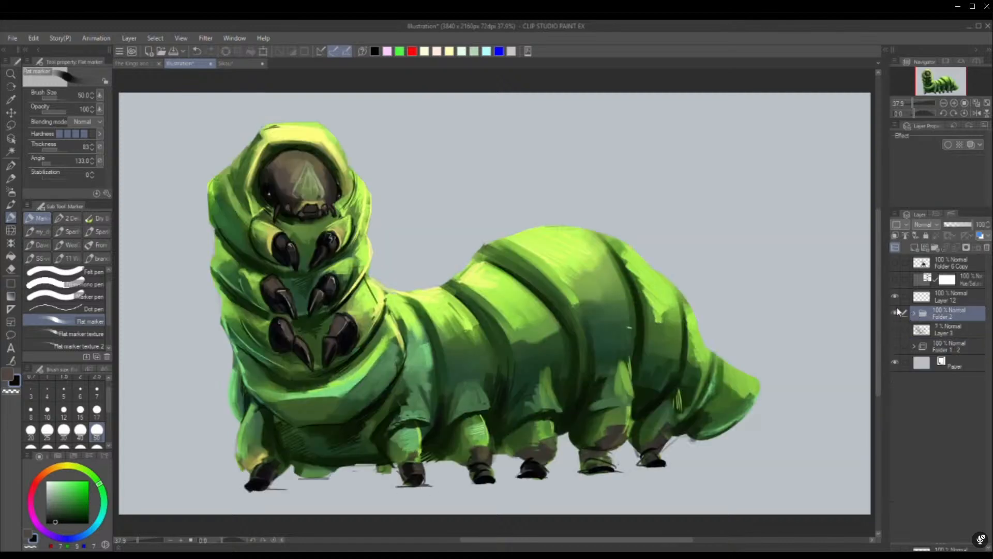
{"action": "left_click", "coordinate": [896, 313]}
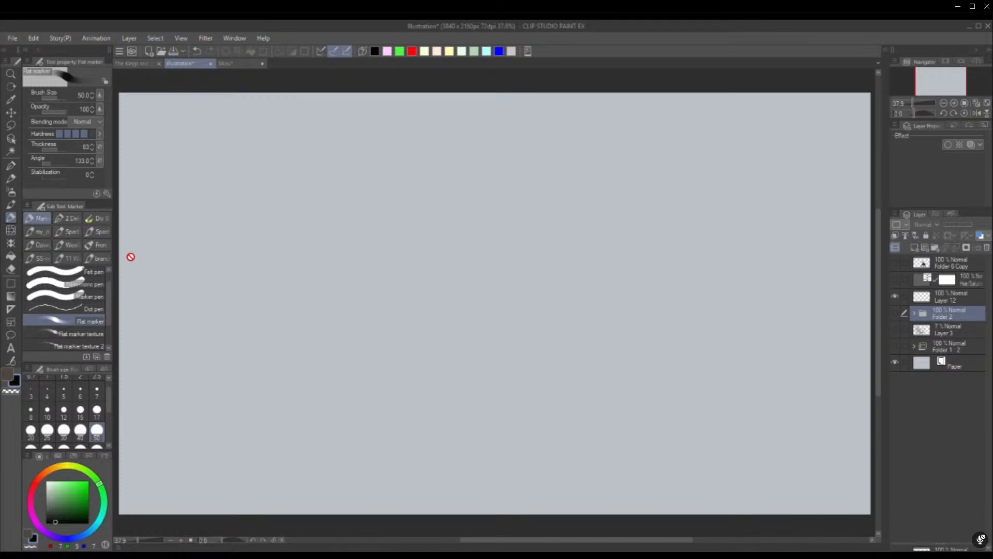
{"action": "left_click", "coordinate": [895, 345]}
{"action": "left_click", "coordinate": [896, 312]}
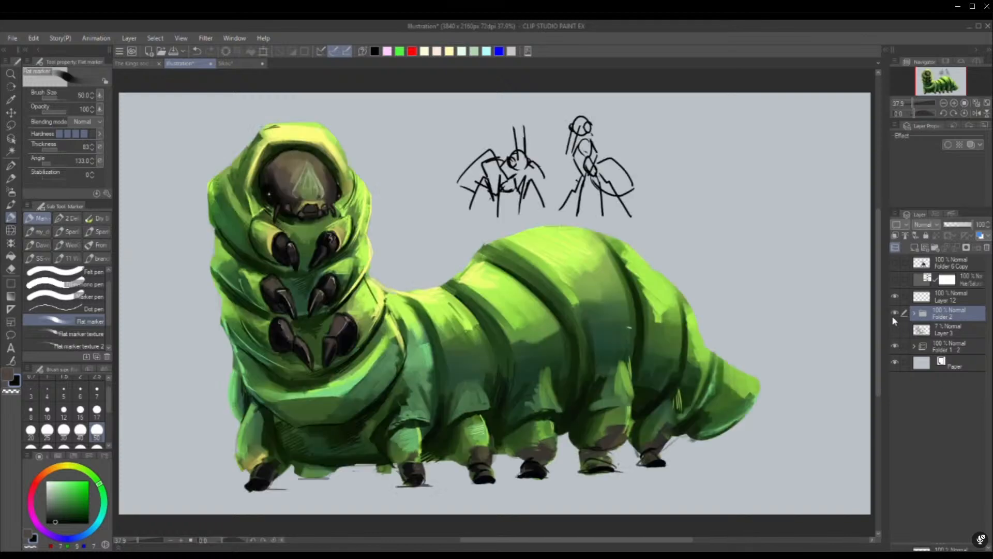
{"action": "left_click", "coordinate": [896, 329]}
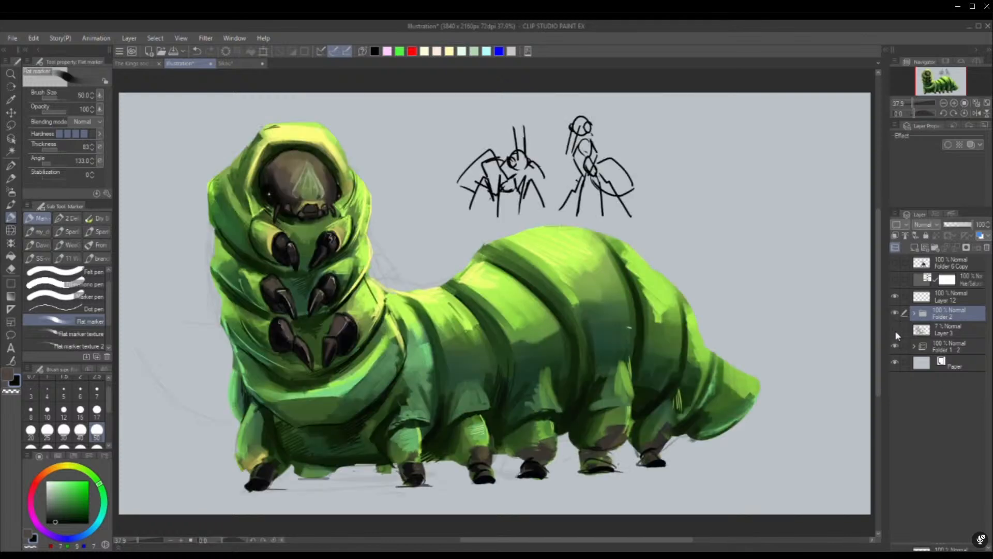
{"action": "left_click", "coordinate": [896, 312]}
{"action": "left_click", "coordinate": [896, 312]}
{"action": "left_click", "coordinate": [895, 299]}
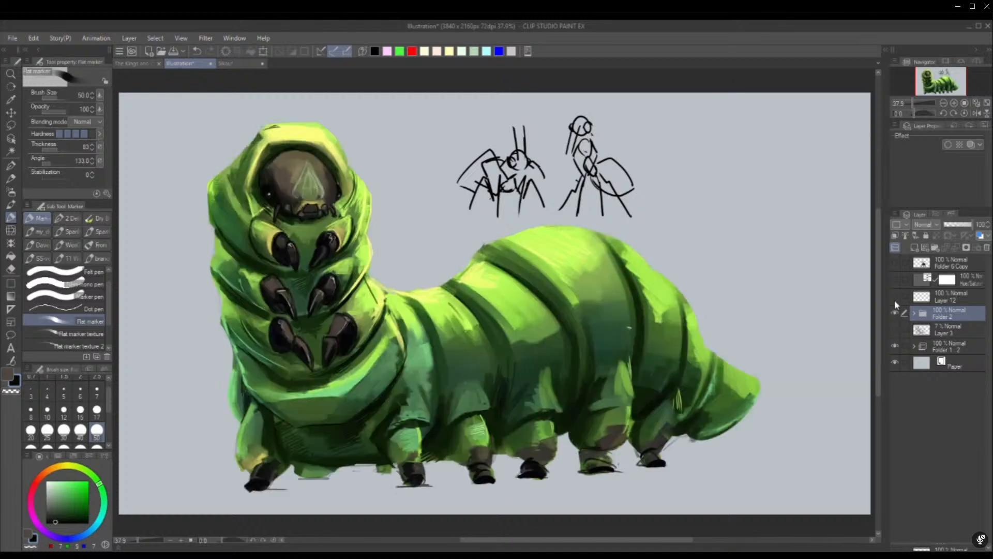
Hide Folder 2, the ant sketch folder and Layer 3, and show only the painted ant on Folder 6 Copy
{"action": "left_click", "coordinate": [895, 313]}
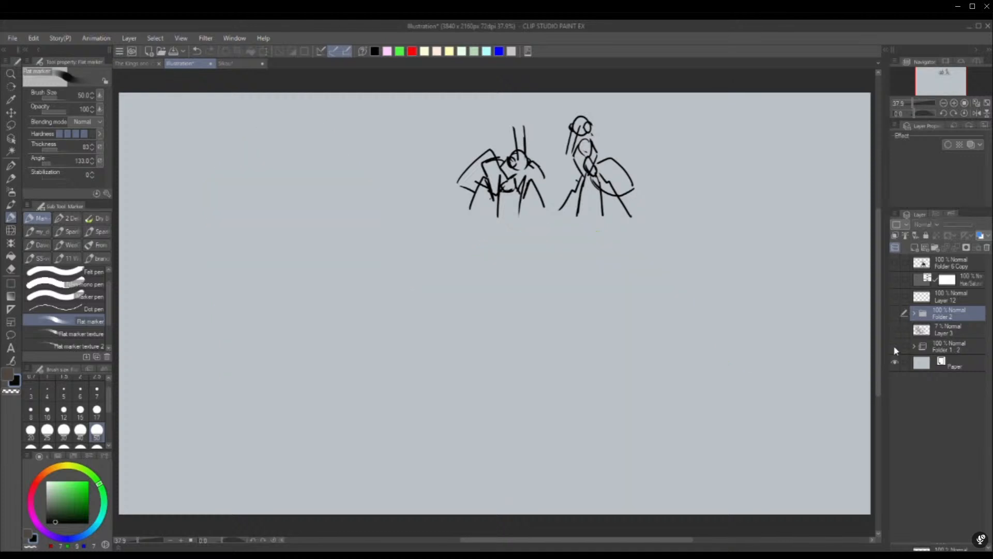
{"action": "left_click", "coordinate": [893, 345]}
{"action": "left_click", "coordinate": [895, 328]}
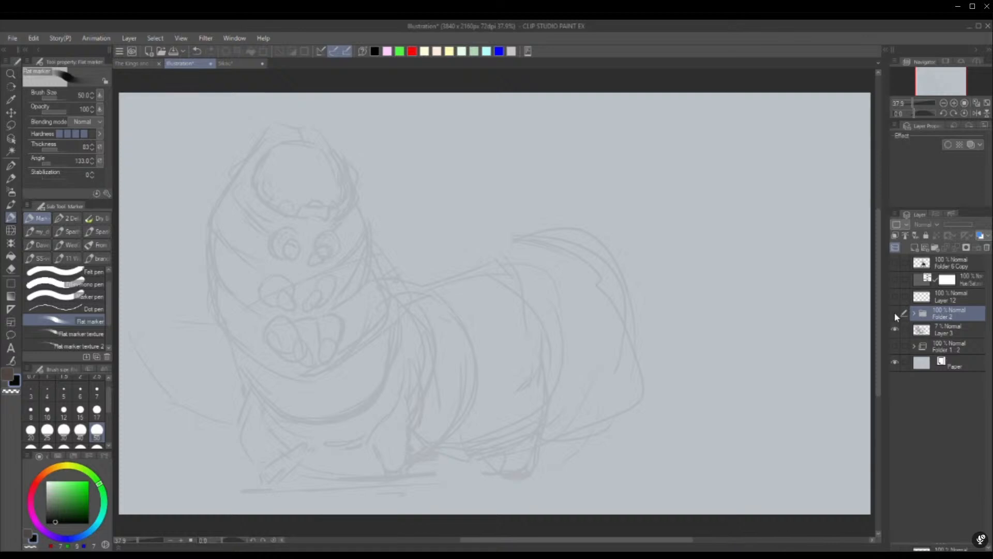
{"action": "left_click", "coordinate": [894, 262]}
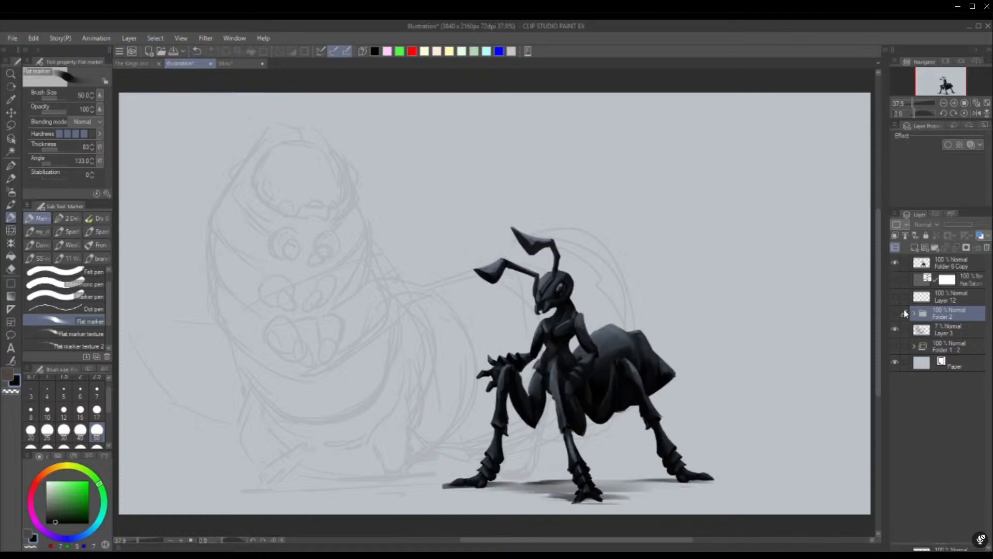
{"action": "left_click", "coordinate": [895, 330]}
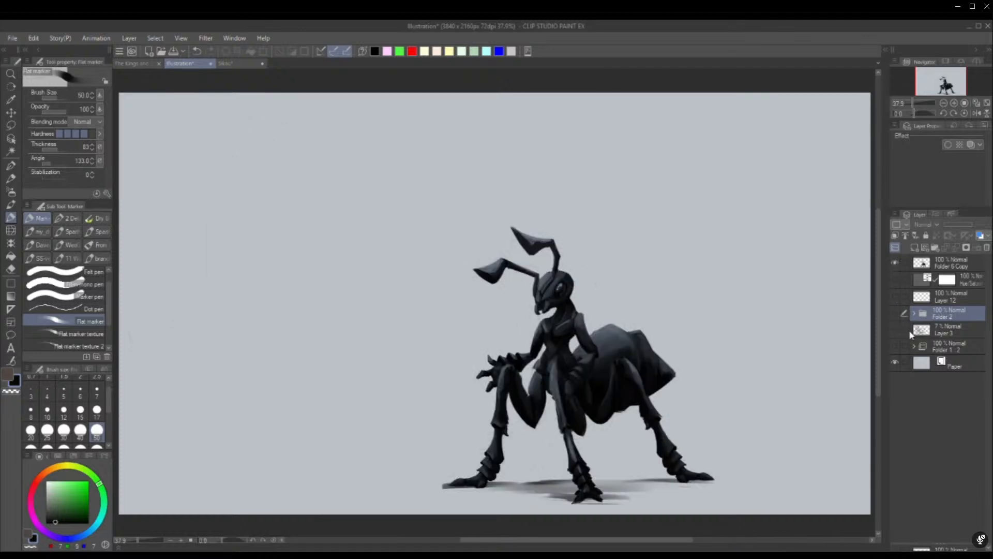
Create a new layer above Folder 6 Copy and draw a short curved G-pen stroke at size 4 in the empty area beside the ant
{"action": "left_click", "coordinate": [11, 166]}
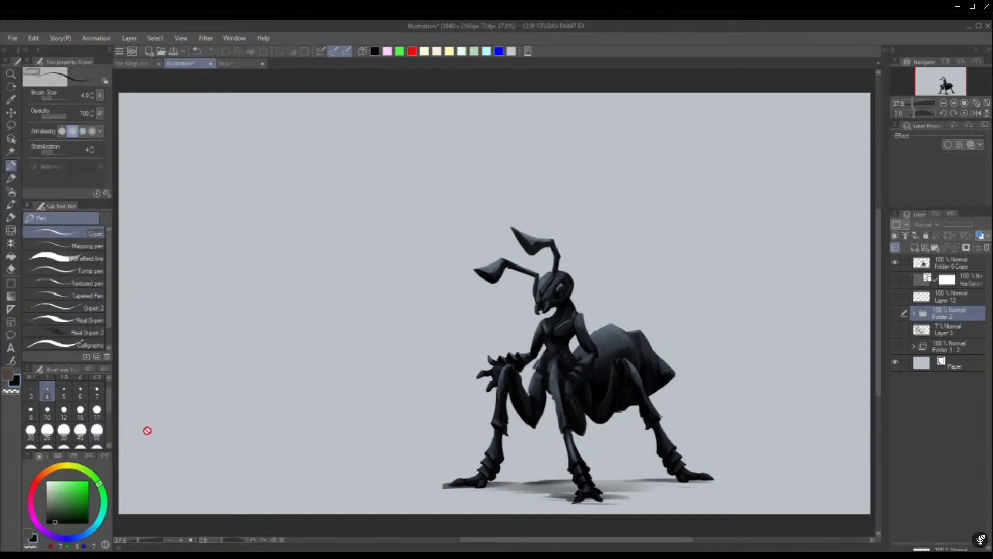
{"action": "left_click", "coordinate": [945, 262]}
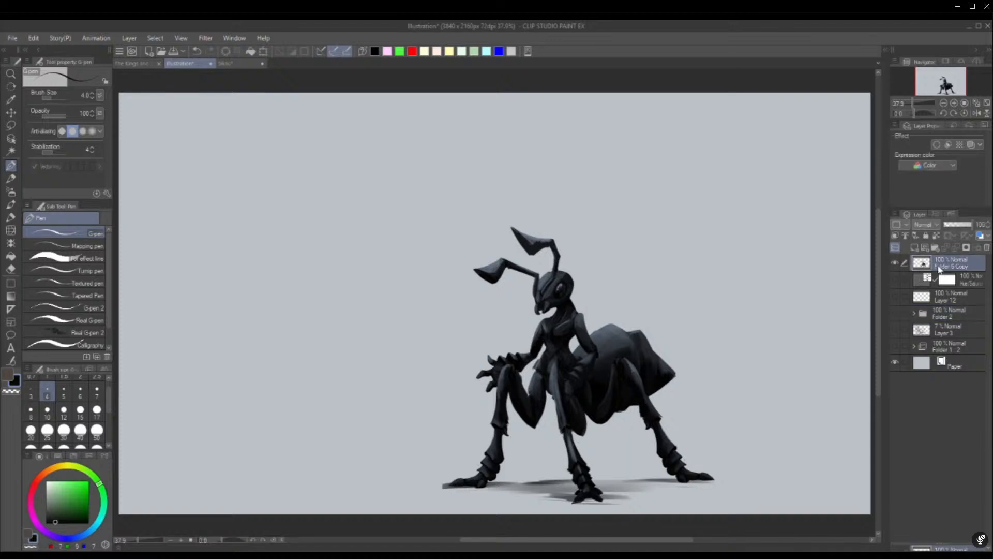
{"action": "left_click", "coordinate": [913, 248]}
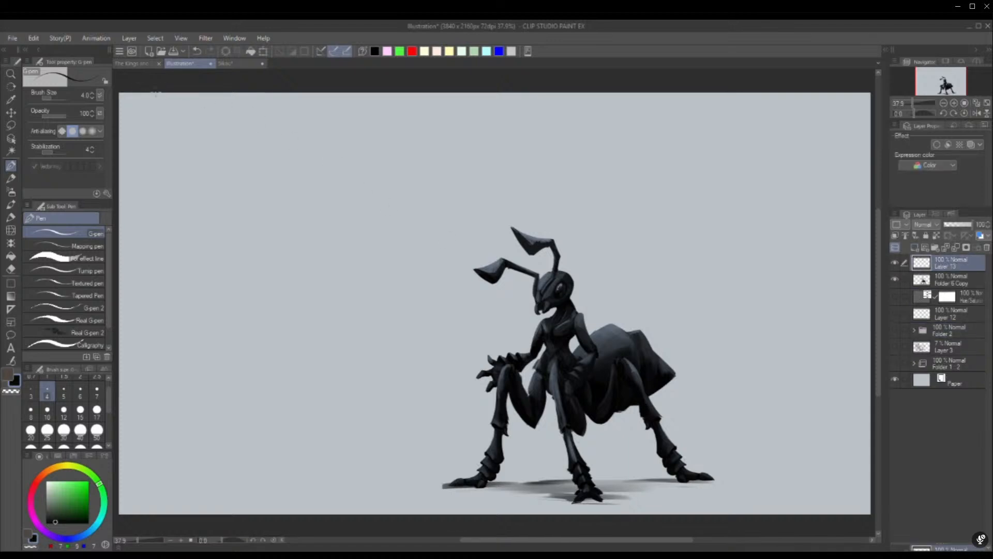
{"action": "left_click_drag", "start_coordinate": [218, 214], "coordinate": [251, 182]}
Show the animation folder with the rough ant sketches and play its animation
{"action": "left_click", "coordinate": [894, 363]}
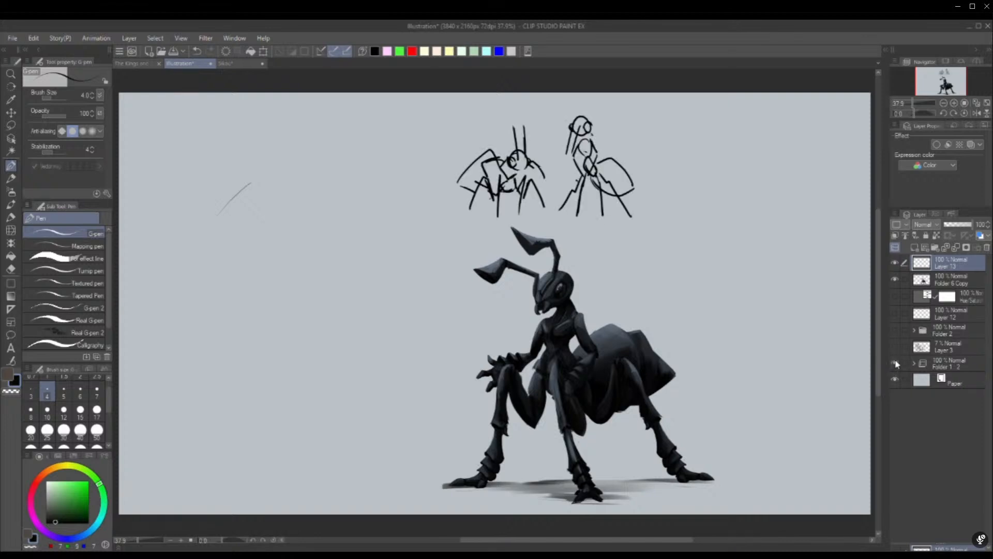
{"action": "left_click", "coordinate": [895, 361]}
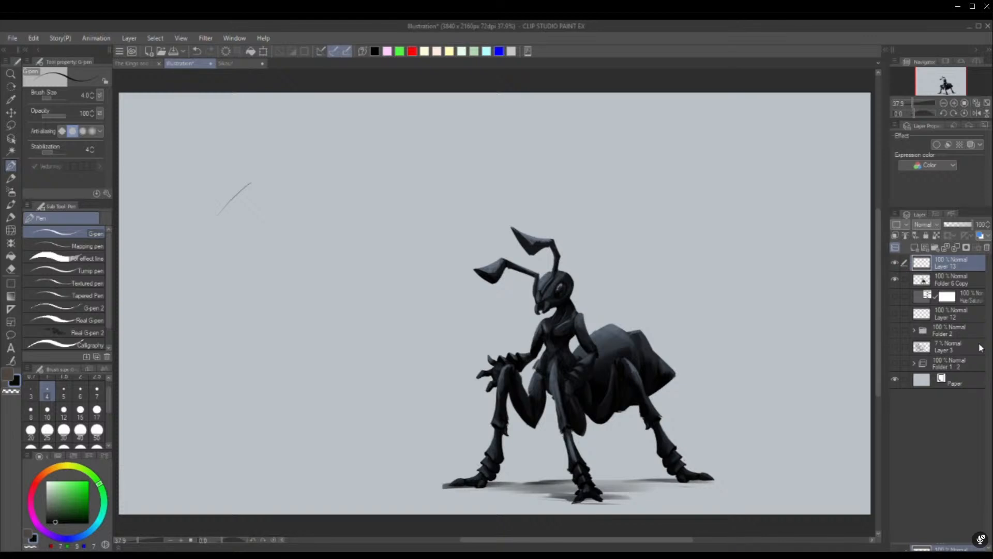
{"action": "left_click", "coordinate": [895, 362]}
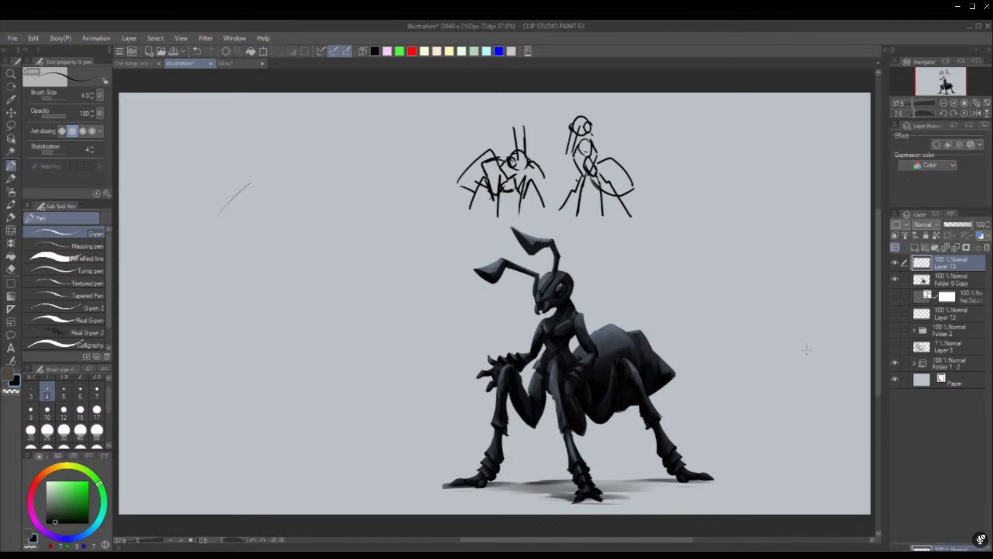
{"action": "key", "text": "space"}
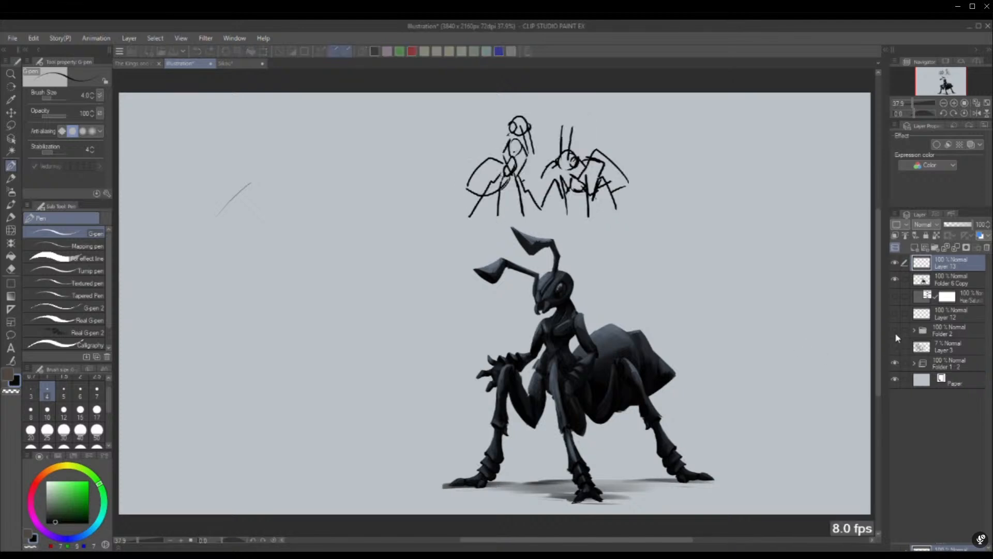
{"action": "key", "text": "space"}
Show the caterpillar in Folder 2 again, replay the animation and examine the rough ant sketches at 100% zoom
{"action": "left_click", "coordinate": [896, 329]}
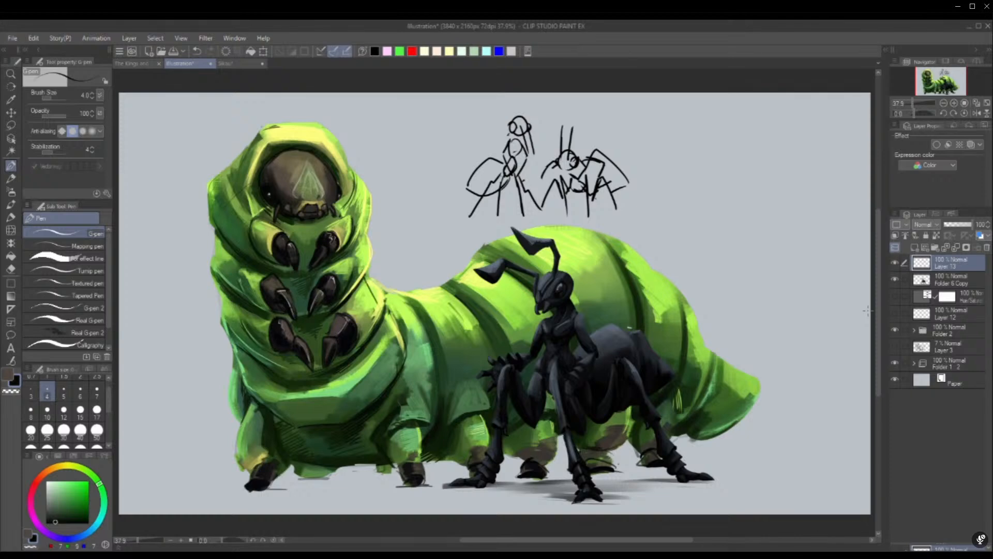
{"action": "key", "text": "space"}
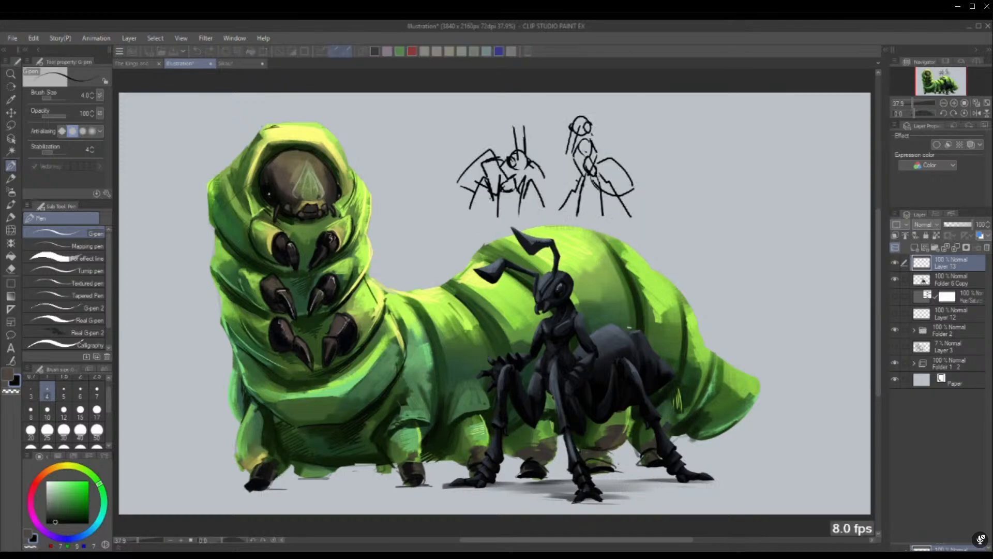
{"action": "scroll", "coordinate": [634, 151], "scroll_direction": "up", "scroll_amount": 5}
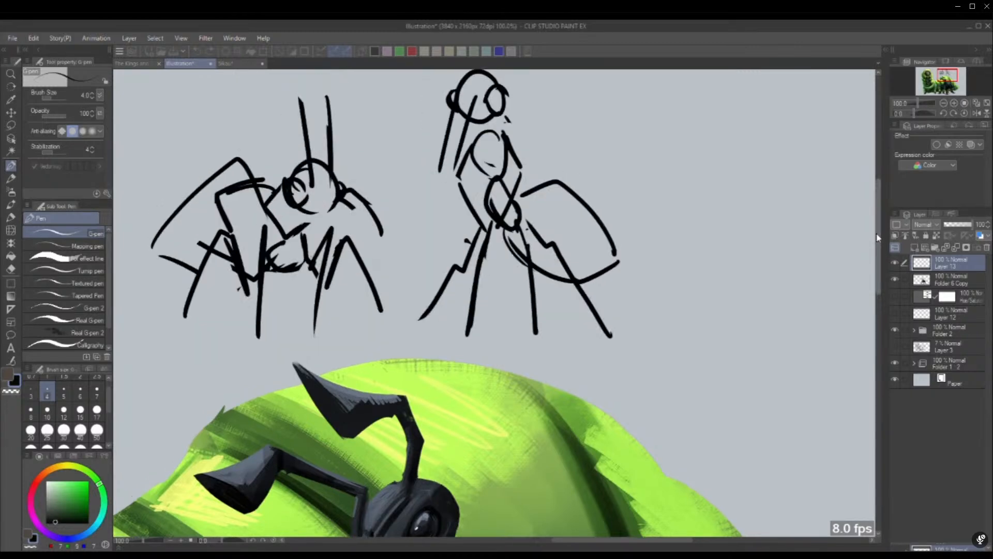
Hide the green caterpillar in Folder 2 and fit the whole canvas in view
{"action": "left_click_drag", "start_coordinate": [878, 238], "coordinate": [874, 201]}
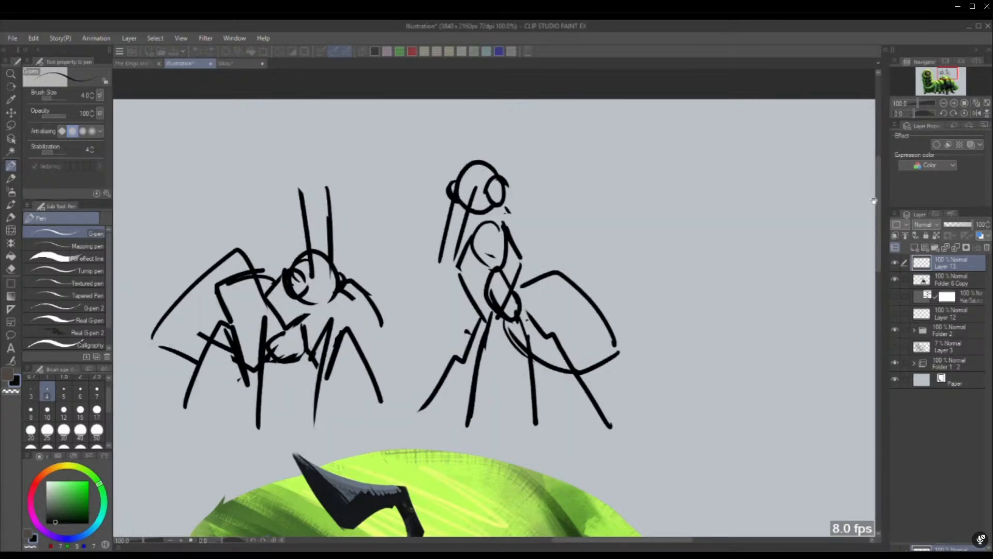
{"action": "left_click", "coordinate": [899, 323]}
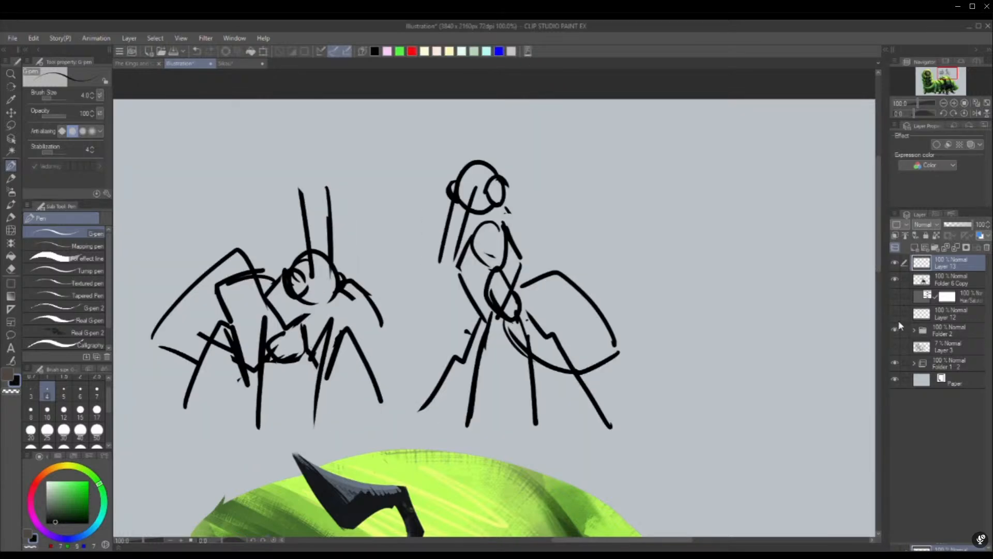
{"action": "left_click", "coordinate": [896, 329]}
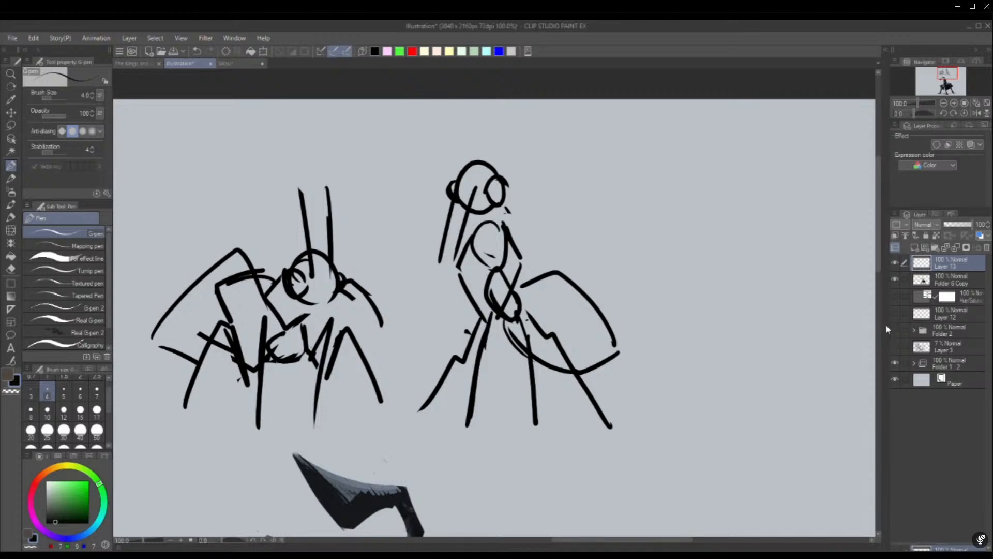
{"action": "key", "text": "alt+space"}
{"action": "key", "text": "ctrl+0"}
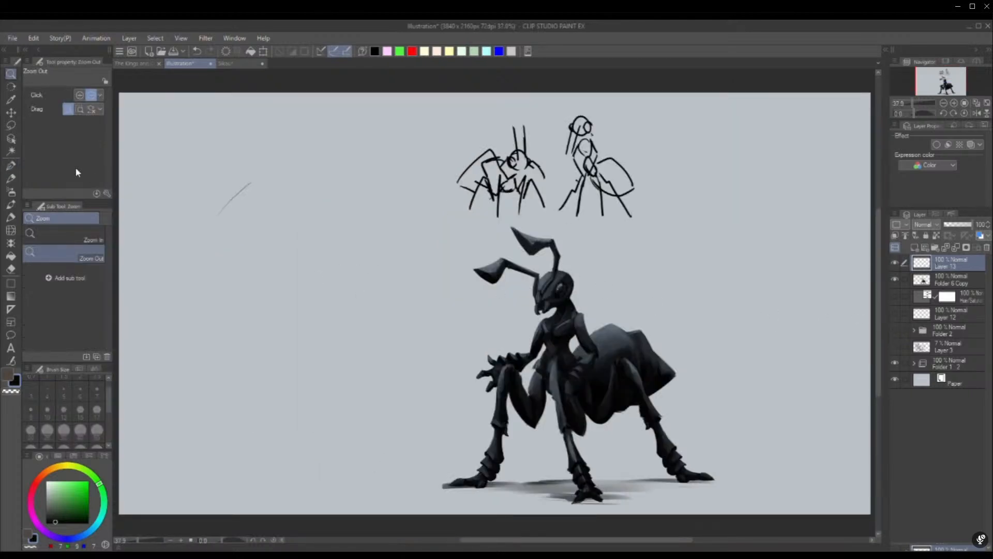
Sketch a rough angular torso narrowing into a waist on Layer 13 beside the painted ant, with the size 4 G-pen
{"action": "key", "text": "p"}
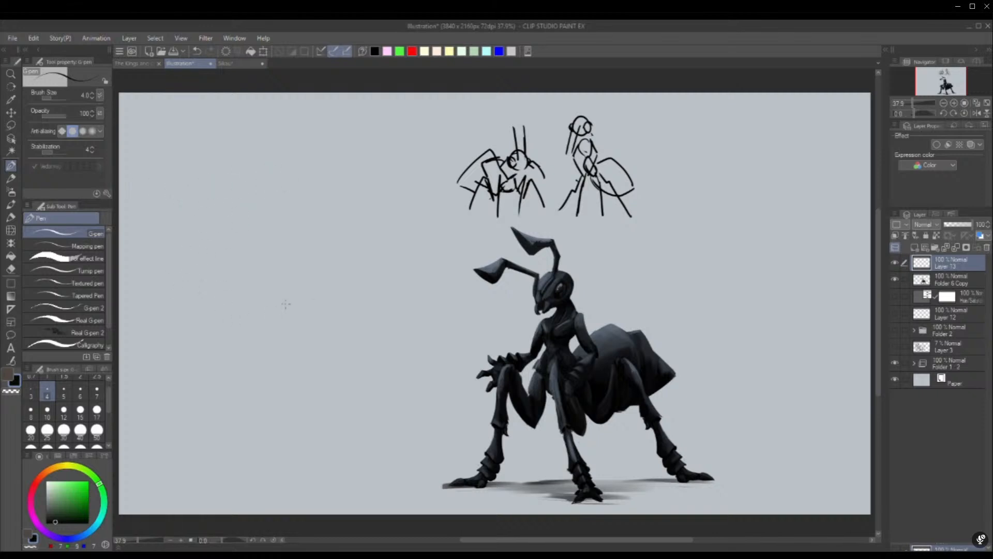
{"action": "mouse_move", "coordinate": [277, 309]}
{"action": "left_mouse_down"}
{"action": "mouse_move", "coordinate": [310, 342]}
{"action": "mouse_move", "coordinate": [331, 274]}
{"action": "left_mouse_up"}
{"action": "mouse_move", "coordinate": [332, 274]}
{"action": "left_mouse_down"}
{"action": "mouse_move", "coordinate": [357, 328]}
{"action": "mouse_move", "coordinate": [310, 348]}
{"action": "mouse_move", "coordinate": [346, 293]}
{"action": "mouse_move", "coordinate": [359, 326]}
{"action": "left_mouse_up"}
{"action": "mouse_move", "coordinate": [303, 287]}
{"action": "left_mouse_down"}
{"action": "mouse_move", "coordinate": [359, 332]}
{"action": "mouse_move", "coordinate": [306, 359]}
{"action": "mouse_move", "coordinate": [272, 344]}
{"action": "mouse_move", "coordinate": [283, 313]}
{"action": "mouse_move", "coordinate": [268, 305]}
{"action": "mouse_move", "coordinate": [313, 262]}
{"action": "mouse_move", "coordinate": [322, 317]}
{"action": "left_mouse_up"}
{"action": "left_click_drag", "start_coordinate": [262, 301], "coordinate": [295, 336]}
{"action": "mouse_move", "coordinate": [324, 291]}
{"action": "left_mouse_down"}
{"action": "mouse_move", "coordinate": [325, 321]}
{"action": "mouse_move", "coordinate": [305, 337]}
{"action": "mouse_move", "coordinate": [321, 325]}
{"action": "mouse_move", "coordinate": [290, 389]}
{"action": "mouse_move", "coordinate": [308, 366]}
{"action": "left_mouse_up"}
{"action": "mouse_move", "coordinate": [324, 327]}
{"action": "left_mouse_down"}
{"action": "mouse_move", "coordinate": [295, 381]}
{"action": "mouse_move", "coordinate": [263, 369]}
{"action": "mouse_move", "coordinate": [284, 385]}
{"action": "left_mouse_up"}
{"action": "mouse_move", "coordinate": [284, 386]}
{"action": "left_mouse_down"}
{"action": "mouse_move", "coordinate": [305, 371]}
{"action": "mouse_move", "coordinate": [306, 382]}
{"action": "left_mouse_up"}
{"action": "left_click_drag", "start_coordinate": [286, 339], "coordinate": [257, 395]}
{"action": "left_click_drag", "start_coordinate": [287, 329], "coordinate": [274, 385]}
{"action": "mouse_move", "coordinate": [274, 384]}
{"action": "left_mouse_down"}
{"action": "mouse_move", "coordinate": [301, 373]}
{"action": "mouse_move", "coordinate": [324, 331]}
{"action": "mouse_move", "coordinate": [306, 373]}
{"action": "left_mouse_up"}
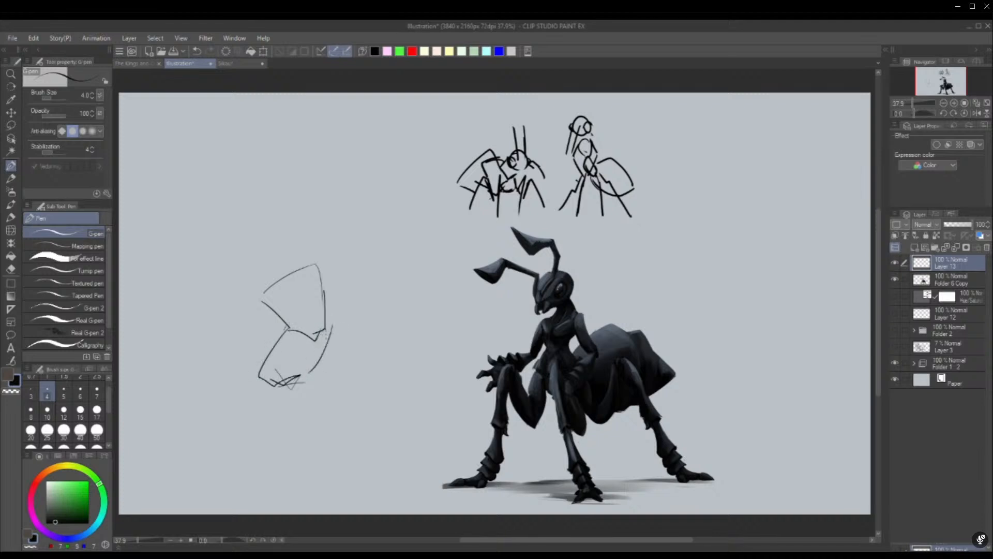
Hatch the waist's back edge, erase the torso's back line and redraw it with a fuller angle
{"action": "left_click_drag", "start_coordinate": [329, 329], "coordinate": [299, 377]}
{"action": "left_click_drag", "start_coordinate": [326, 324], "coordinate": [301, 374]}
{"action": "left_click_drag", "start_coordinate": [319, 302], "coordinate": [330, 310]}
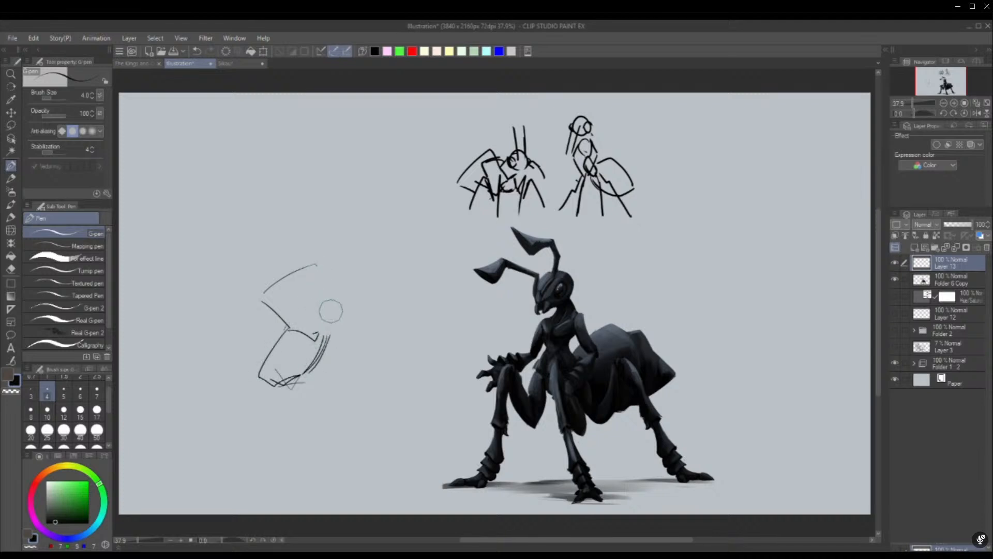
{"action": "left_click_drag", "start_coordinate": [320, 269], "coordinate": [335, 324]}
{"action": "left_click_drag", "start_coordinate": [334, 330], "coordinate": [325, 353]}
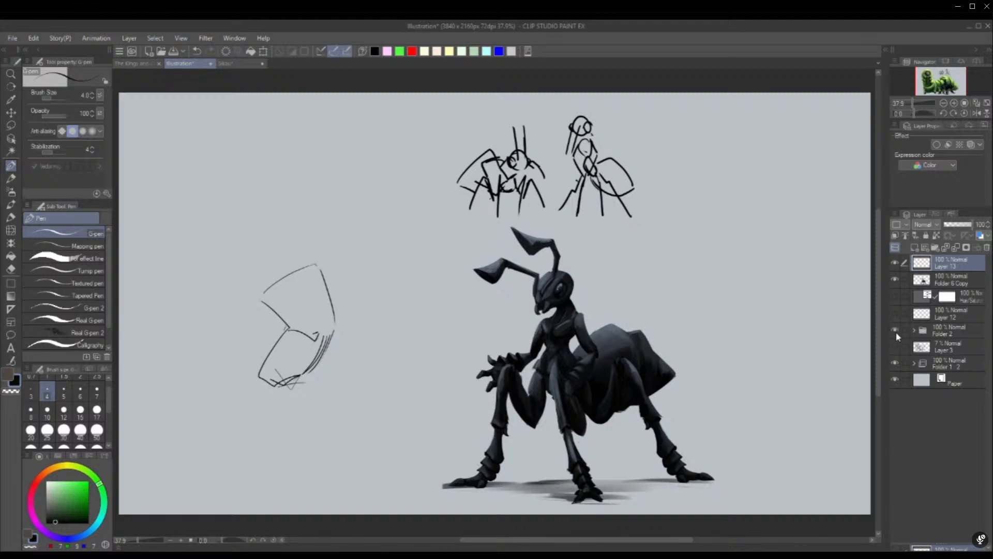
Compare against the caterpillar, inspect the bee and mantis concepts in The Kings and Queens document, and return to the Illustration document
{"action": "left_click", "coordinate": [894, 330]}
{"action": "left_click", "coordinate": [895, 331]}
{"action": "left_click", "coordinate": [136, 63]}
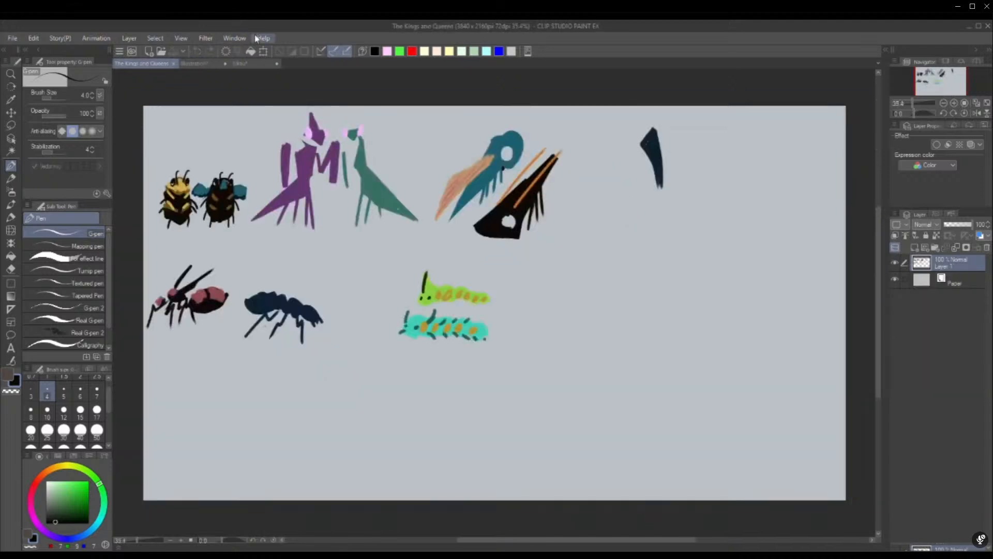
{"action": "left_click", "coordinate": [192, 63]}
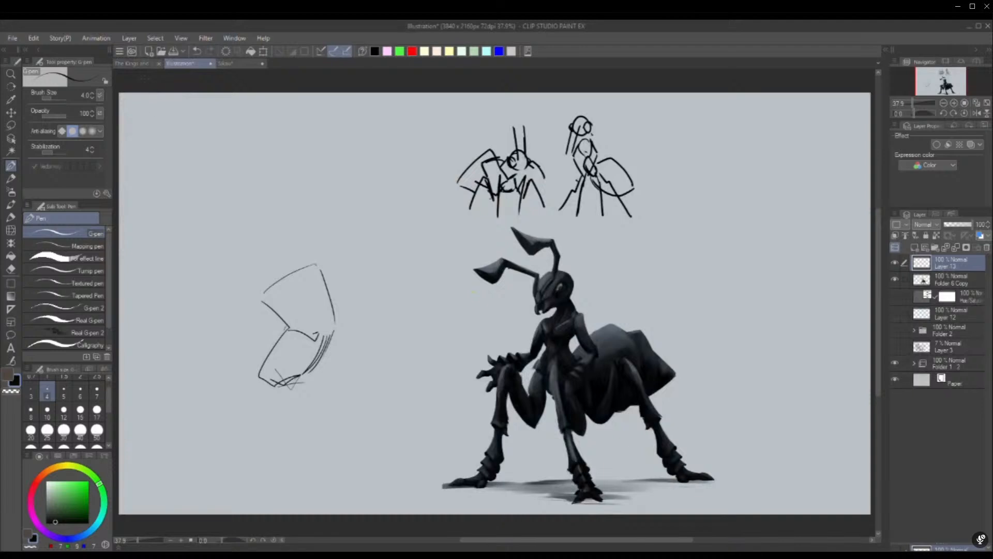
{"action": "left_click", "coordinate": [133, 63]}
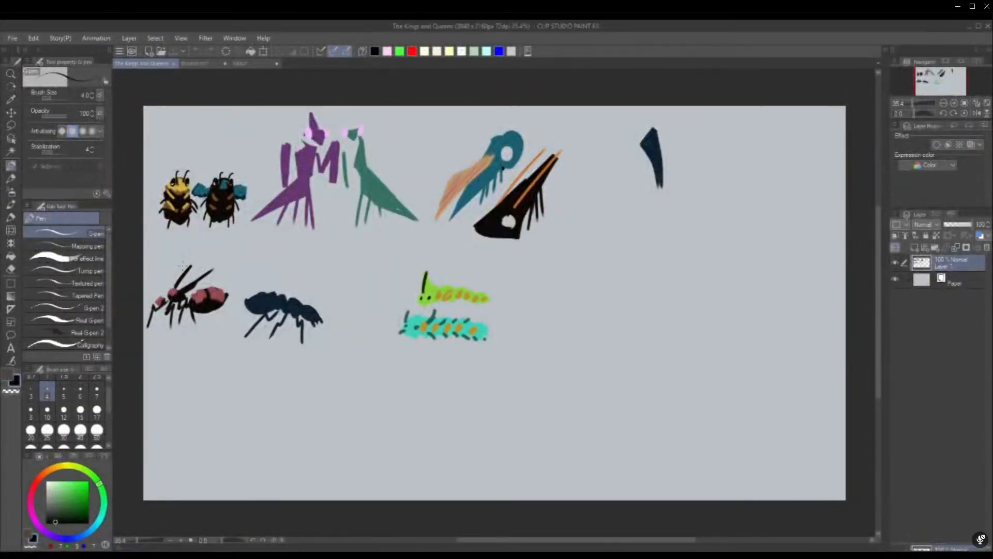
{"action": "scroll", "coordinate": [176, 206], "scroll_direction": "up", "scroll_amount": 3}
{"action": "scroll", "coordinate": [172, 216], "scroll_direction": "up", "scroll_amount": 3}
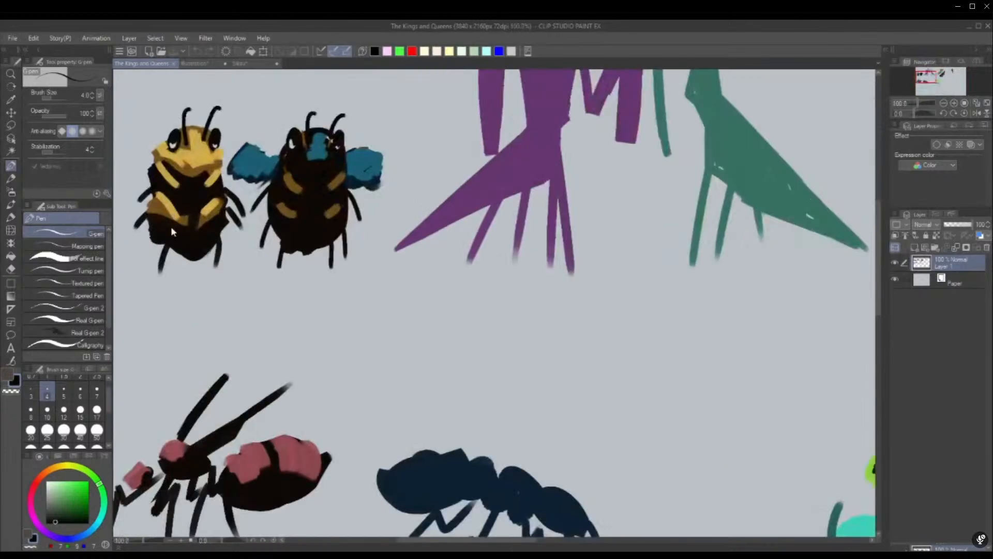
{"action": "left_click_drag", "start_coordinate": [879, 279], "coordinate": [879, 245]}
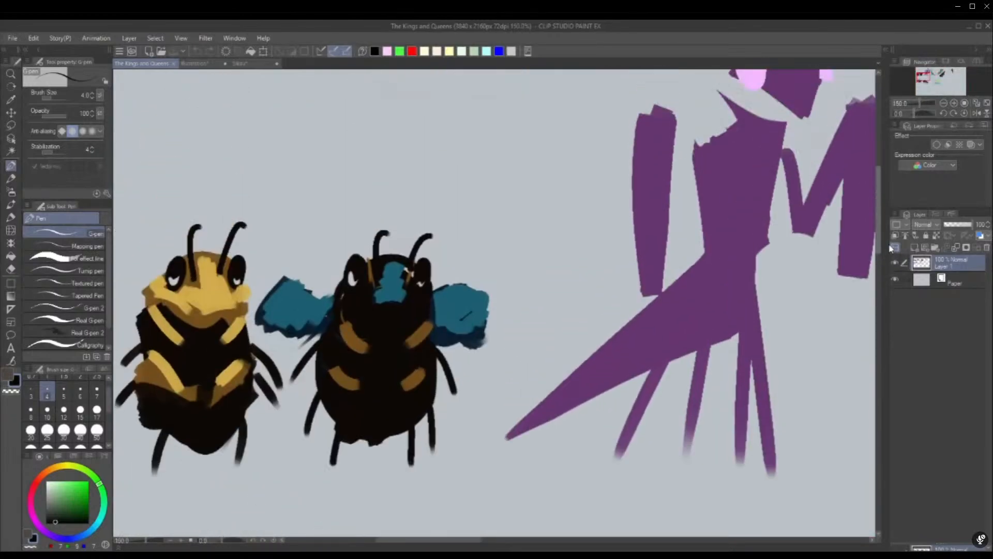
{"action": "left_click_drag", "start_coordinate": [485, 547], "coordinate": [473, 547]}
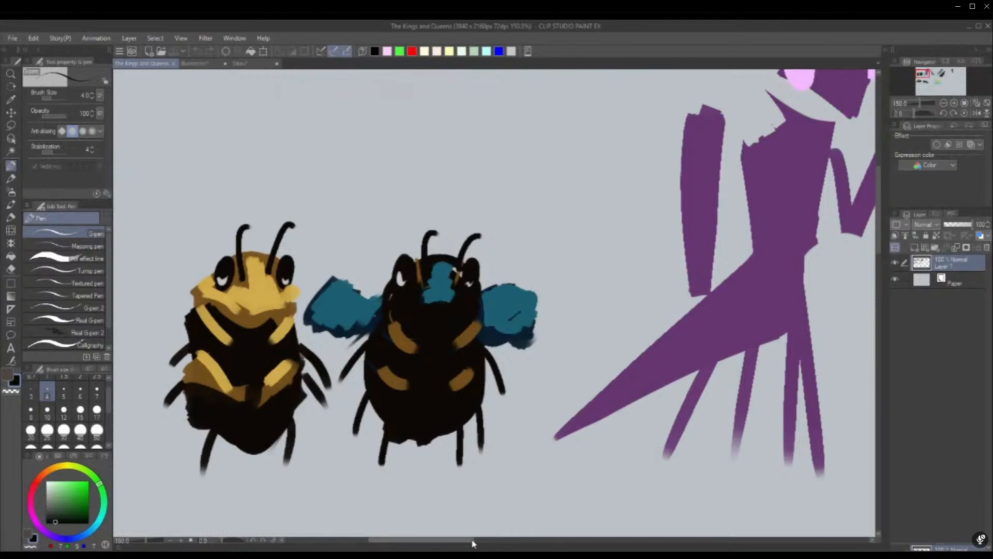
{"action": "left_click_drag", "start_coordinate": [467, 542], "coordinate": [500, 544]}
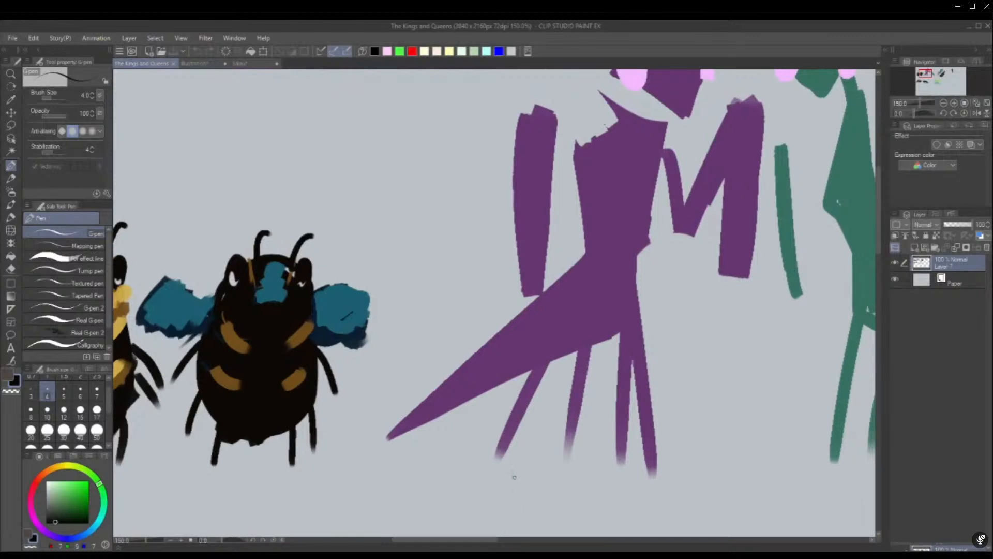
{"action": "left_click", "coordinate": [241, 63]}
{"action": "left_click", "coordinate": [188, 63]}
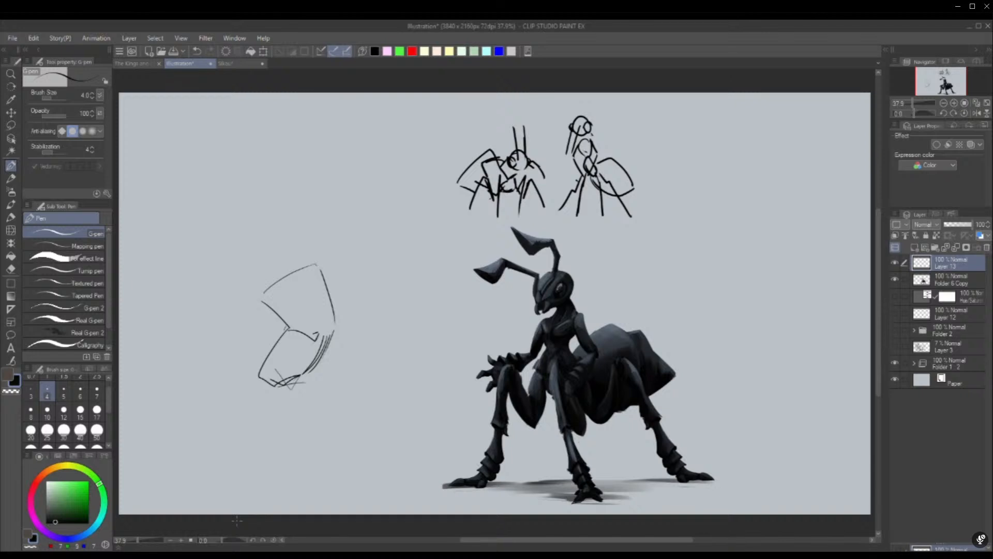
Rework the torso sketch with a cleaner lower edge, a wider angular back and a pointed shoulder line
{"action": "left_click_drag", "start_coordinate": [282, 384], "coordinate": [317, 375]}
{"action": "left_click_drag", "start_coordinate": [329, 353], "coordinate": [304, 387]}
{"action": "mouse_move", "coordinate": [263, 362]}
{"action": "left_mouse_down"}
{"action": "mouse_move", "coordinate": [306, 378]}
{"action": "mouse_move", "coordinate": [347, 352]}
{"action": "left_mouse_up"}
{"action": "mouse_move", "coordinate": [317, 254]}
{"action": "left_mouse_down"}
{"action": "mouse_move", "coordinate": [355, 303]}
{"action": "mouse_move", "coordinate": [312, 374]}
{"action": "mouse_move", "coordinate": [347, 354]}
{"action": "mouse_move", "coordinate": [357, 329]}
{"action": "left_mouse_up"}
{"action": "mouse_move", "coordinate": [296, 273]}
{"action": "left_mouse_down"}
{"action": "mouse_move", "coordinate": [354, 270]}
{"action": "mouse_move", "coordinate": [317, 362]}
{"action": "mouse_move", "coordinate": [357, 327]}
{"action": "left_mouse_up"}
{"action": "mouse_move", "coordinate": [279, 279]}
{"action": "left_mouse_down"}
{"action": "mouse_move", "coordinate": [342, 247]}
{"action": "mouse_move", "coordinate": [352, 228]}
{"action": "left_mouse_up"}
{"action": "left_click_drag", "start_coordinate": [303, 255], "coordinate": [346, 243]}
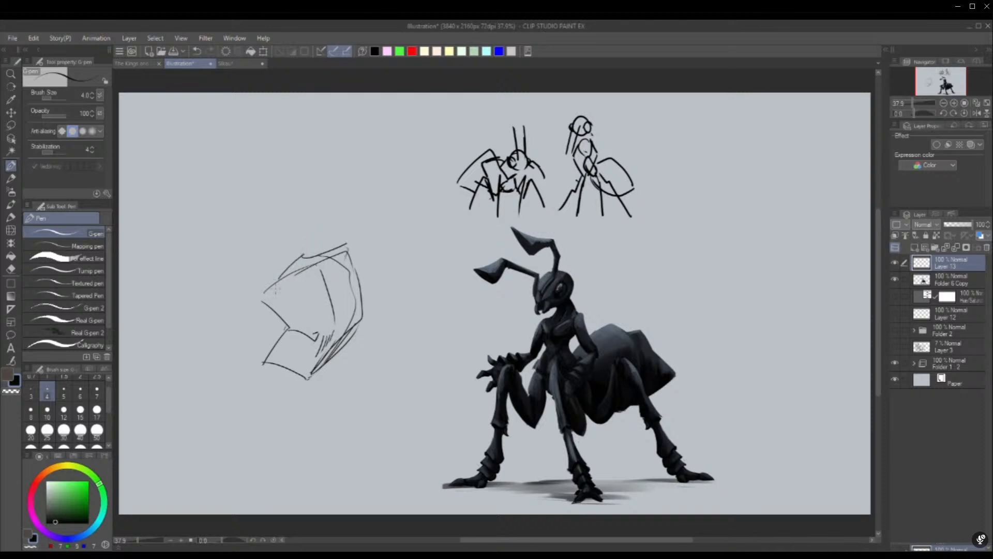
Add a neck oval, a front contour and waist fold lines to the torso sketch
{"action": "mouse_move", "coordinate": [269, 286]}
{"action": "left_mouse_down"}
{"action": "mouse_move", "coordinate": [294, 273]}
{"action": "mouse_move", "coordinate": [266, 296]}
{"action": "mouse_move", "coordinate": [290, 284]}
{"action": "mouse_move", "coordinate": [269, 295]}
{"action": "mouse_move", "coordinate": [282, 277]}
{"action": "mouse_move", "coordinate": [266, 311]}
{"action": "mouse_move", "coordinate": [305, 275]}
{"action": "mouse_move", "coordinate": [329, 290]}
{"action": "left_mouse_up"}
{"action": "mouse_move", "coordinate": [288, 328]}
{"action": "left_mouse_down"}
{"action": "mouse_move", "coordinate": [315, 342]}
{"action": "mouse_move", "coordinate": [323, 329]}
{"action": "mouse_move", "coordinate": [321, 349]}
{"action": "left_mouse_up"}
{"action": "mouse_move", "coordinate": [363, 320]}
{"action": "left_mouse_down"}
{"action": "mouse_move", "coordinate": [312, 371]}
{"action": "mouse_move", "coordinate": [259, 364]}
{"action": "left_mouse_up"}
{"action": "mouse_move", "coordinate": [291, 335]}
{"action": "left_mouse_down"}
{"action": "mouse_move", "coordinate": [268, 363]}
{"action": "mouse_move", "coordinate": [303, 376]}
{"action": "left_mouse_up"}
{"action": "left_click_drag", "start_coordinate": [330, 359], "coordinate": [305, 382]}
Transform the torso sketch by moving it upward and rotating it slightly counterclockwise
{"action": "mouse_move", "coordinate": [351, 339]}
{"action": "left_mouse_down"}
{"action": "mouse_move", "coordinate": [357, 306]}
{"action": "mouse_move", "coordinate": [342, 255]}
{"action": "mouse_move", "coordinate": [337, 268]}
{"action": "mouse_move", "coordinate": [405, 245]}
{"action": "left_mouse_up"}
{"action": "key", "text": "ctrl+t"}
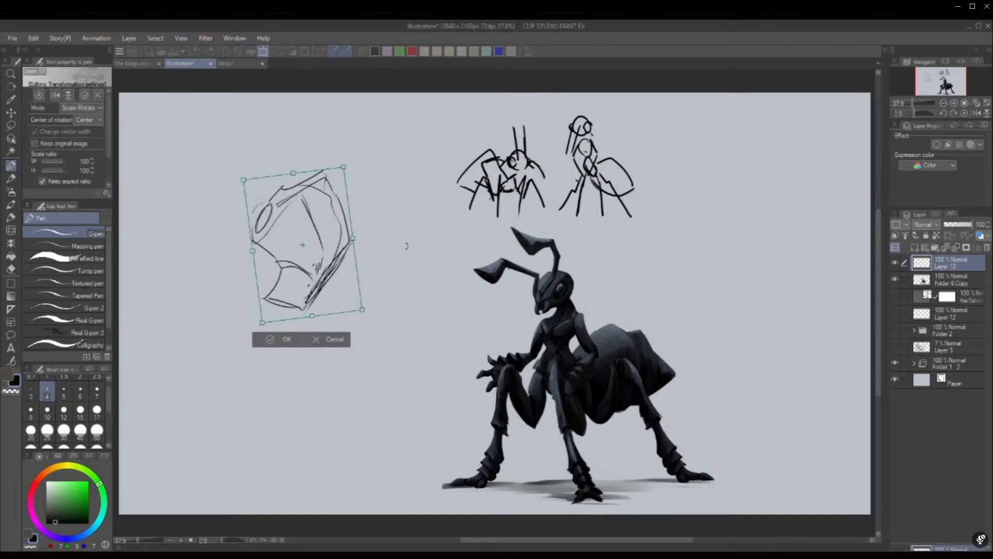
{"action": "left_click", "coordinate": [284, 339]}
Sketch a rounded head in front of the neck oval with a darker jaw line, undoing the first strokes
{"action": "left_click_drag", "start_coordinate": [207, 194], "coordinate": [216, 230]}
{"action": "key", "text": "ctrl+z"}
{"action": "key", "text": "ctrl+z"}
{"action": "mouse_move", "coordinate": [218, 195]}
{"action": "left_mouse_down"}
{"action": "mouse_move", "coordinate": [228, 232]}
{"action": "mouse_move", "coordinate": [240, 177]}
{"action": "mouse_move", "coordinate": [265, 188]}
{"action": "left_mouse_up"}
{"action": "mouse_move", "coordinate": [264, 196]}
{"action": "left_mouse_down"}
{"action": "mouse_move", "coordinate": [257, 213]}
{"action": "mouse_move", "coordinate": [268, 206]}
{"action": "left_mouse_up"}
{"action": "mouse_move", "coordinate": [266, 185]}
{"action": "left_mouse_down"}
{"action": "mouse_move", "coordinate": [227, 231]}
{"action": "mouse_move", "coordinate": [259, 214]}
{"action": "mouse_move", "coordinate": [211, 191]}
{"action": "mouse_move", "coordinate": [253, 185]}
{"action": "left_mouse_up"}
{"action": "left_click_drag", "start_coordinate": [211, 234], "coordinate": [245, 197]}
{"action": "mouse_move", "coordinate": [204, 216]}
{"action": "left_mouse_down"}
{"action": "mouse_move", "coordinate": [214, 195]}
{"action": "mouse_move", "coordinate": [261, 209]}
{"action": "mouse_move", "coordinate": [217, 237]}
{"action": "mouse_move", "coordinate": [225, 242]}
{"action": "mouse_move", "coordinate": [256, 219]}
{"action": "mouse_move", "coordinate": [249, 211]}
{"action": "mouse_move", "coordinate": [210, 228]}
{"action": "mouse_move", "coordinate": [205, 212]}
{"action": "mouse_move", "coordinate": [258, 194]}
{"action": "mouse_move", "coordinate": [230, 235]}
{"action": "left_mouse_up"}
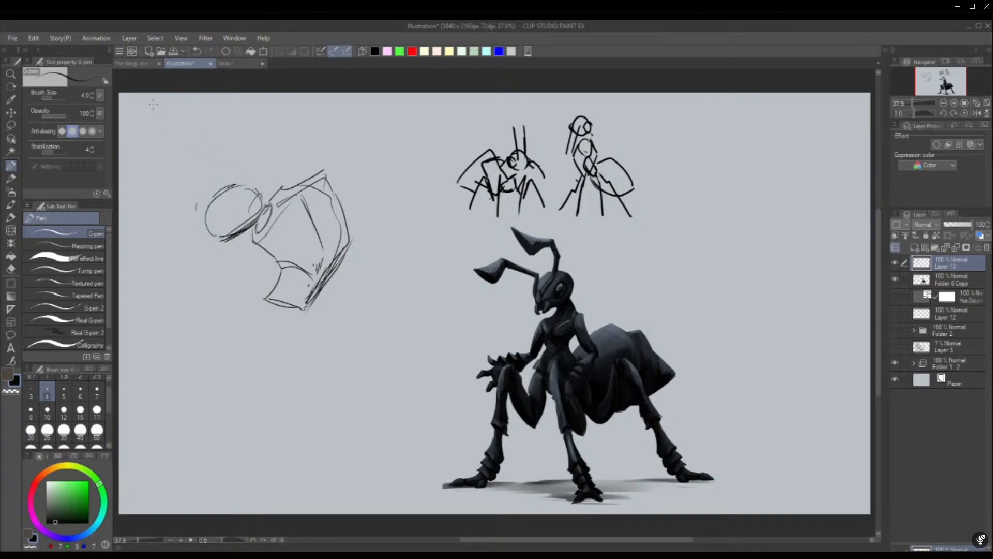
Examine the two ant concepts in The Kings and Queens and the green mantis painting, and return to the Illustration document
{"action": "left_click", "coordinate": [141, 64]}
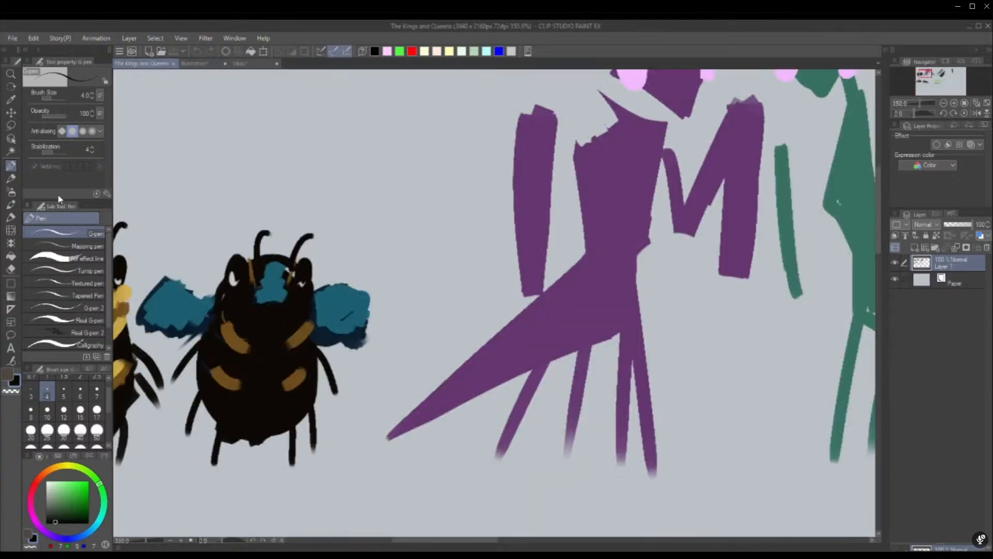
{"action": "key", "text": "ctrl+0"}
{"action": "scroll", "coordinate": [140, 333], "scroll_direction": "up", "scroll_amount": 3}
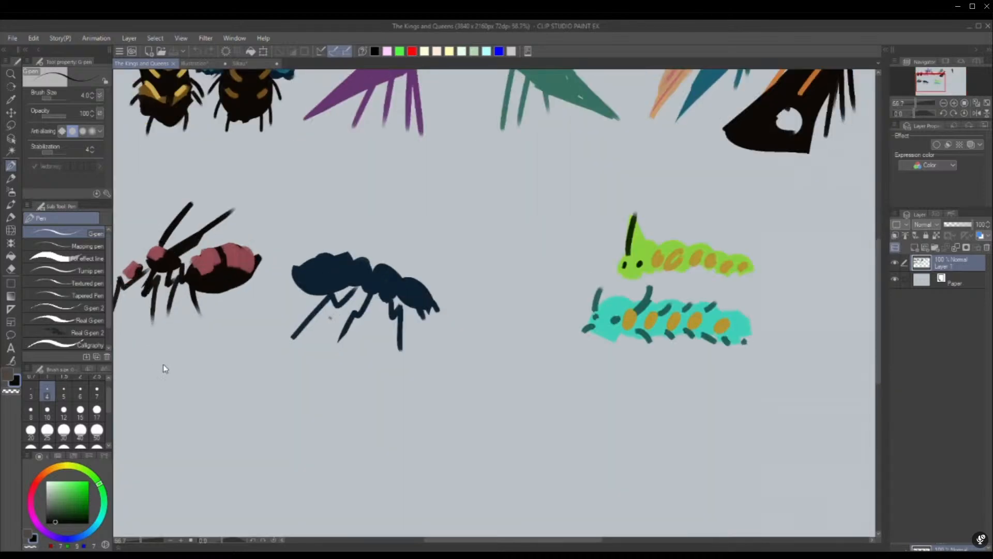
{"action": "left_click_drag", "start_coordinate": [434, 539], "coordinate": [417, 542]}
{"action": "scroll", "coordinate": [245, 362], "scroll_direction": "up", "scroll_amount": 1}
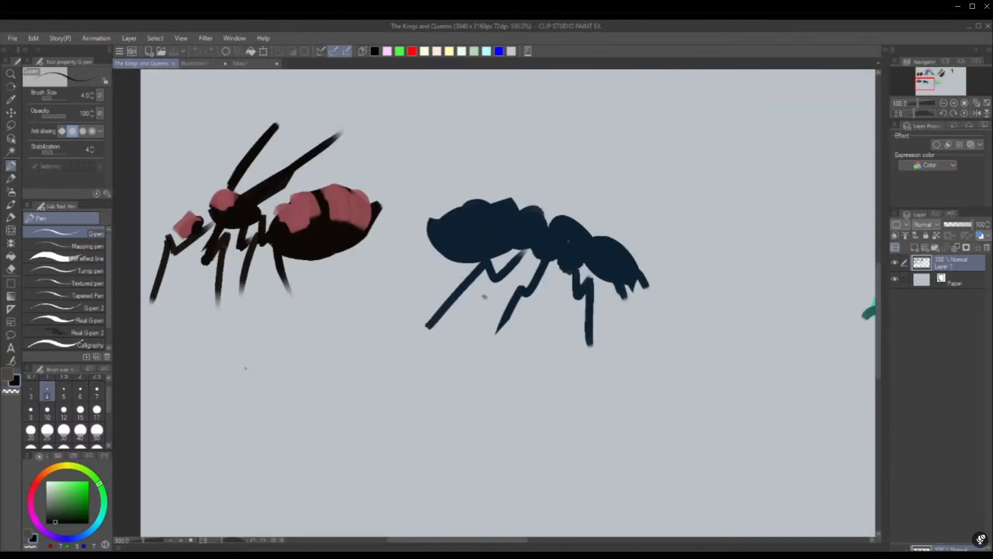
{"action": "left_click", "coordinate": [253, 63]}
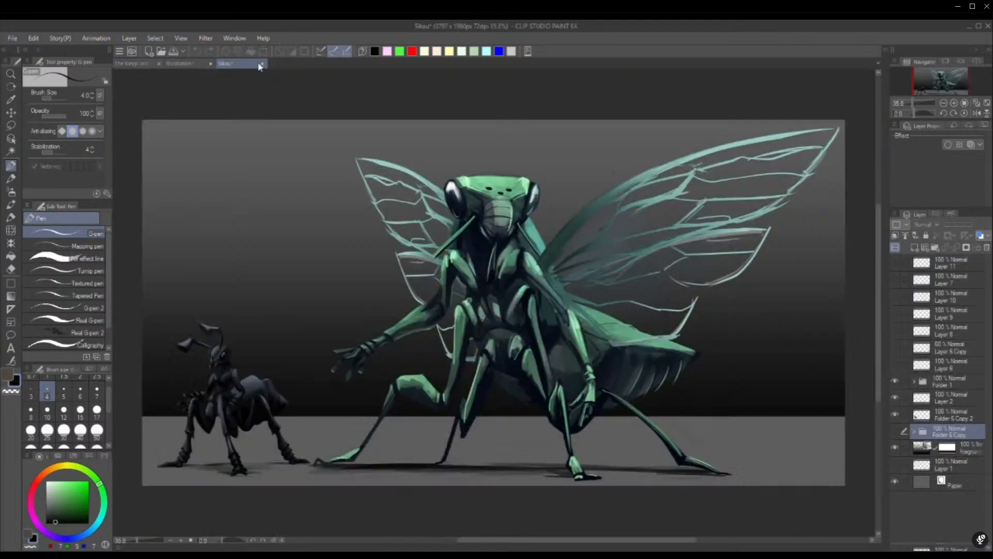
{"action": "left_click", "coordinate": [185, 63]}
Refine the head outline, darkening the jaw line and redrawing its back edge at the neck
{"action": "mouse_move", "coordinate": [208, 225]}
{"action": "left_mouse_down"}
{"action": "mouse_move", "coordinate": [233, 175]}
{"action": "mouse_move", "coordinate": [217, 202]}
{"action": "mouse_move", "coordinate": [260, 196]}
{"action": "mouse_move", "coordinate": [251, 192]}
{"action": "mouse_move", "coordinate": [258, 187]}
{"action": "mouse_move", "coordinate": [267, 206]}
{"action": "mouse_move", "coordinate": [238, 236]}
{"action": "mouse_move", "coordinate": [258, 229]}
{"action": "mouse_move", "coordinate": [262, 205]}
{"action": "mouse_move", "coordinate": [253, 222]}
{"action": "mouse_move", "coordinate": [261, 224]}
{"action": "mouse_move", "coordinate": [248, 227]}
{"action": "mouse_move", "coordinate": [266, 204]}
{"action": "left_mouse_up"}
{"action": "mouse_move", "coordinate": [251, 224]}
{"action": "left_mouse_down"}
{"action": "mouse_move", "coordinate": [267, 216]}
{"action": "mouse_move", "coordinate": [244, 229]}
{"action": "left_mouse_up"}
{"action": "left_click_drag", "start_coordinate": [260, 206], "coordinate": [238, 235]}
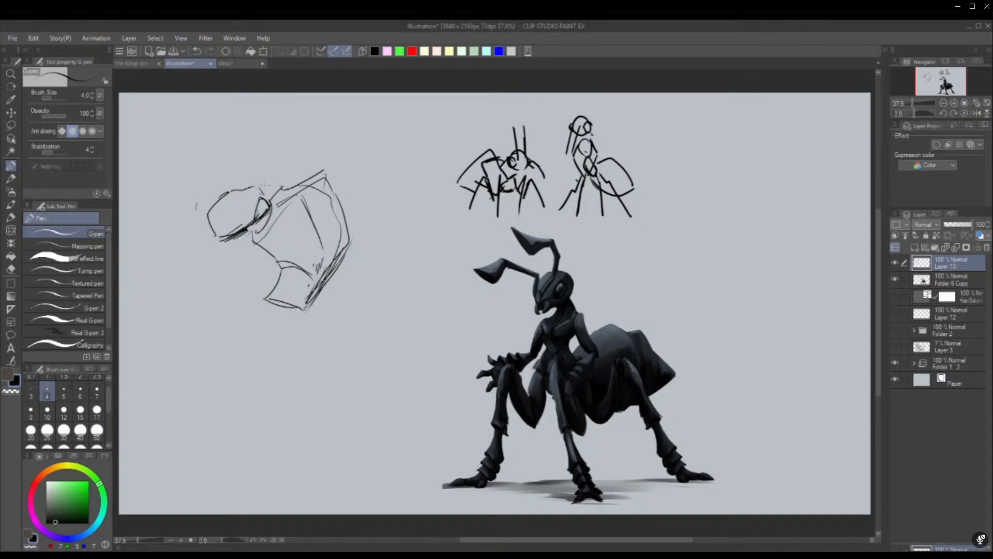
{"action": "left_click_drag", "start_coordinate": [261, 186], "coordinate": [269, 205]}
Sketch a rounded body segment below the waist with an underside curve leading into the abdomen
{"action": "mouse_move", "coordinate": [270, 292]}
{"action": "left_mouse_down"}
{"action": "mouse_move", "coordinate": [251, 334]}
{"action": "mouse_move", "coordinate": [280, 357]}
{"action": "left_mouse_up"}
{"action": "left_click_drag", "start_coordinate": [313, 317], "coordinate": [291, 351]}
{"action": "left_click_drag", "start_coordinate": [305, 289], "coordinate": [301, 361]}
{"action": "mouse_move", "coordinate": [251, 333]}
{"action": "left_mouse_down"}
{"action": "mouse_move", "coordinate": [279, 382]}
{"action": "mouse_move", "coordinate": [320, 304]}
{"action": "mouse_move", "coordinate": [282, 382]}
{"action": "mouse_move", "coordinate": [365, 394]}
{"action": "left_mouse_up"}
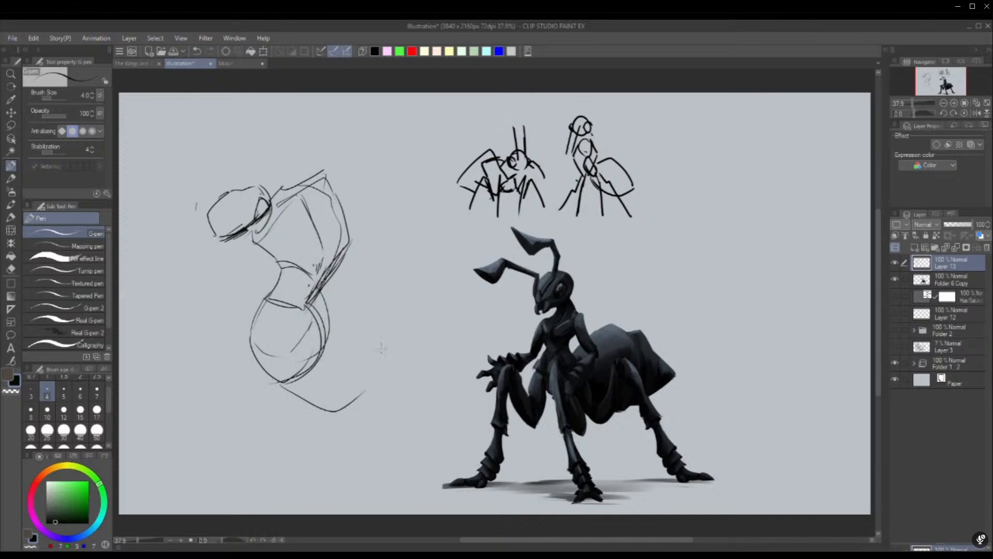
Sketch overlapping abdomen segments behind the rounded body segment and close their underside
{"action": "mouse_move", "coordinate": [312, 306]}
{"action": "left_mouse_down"}
{"action": "mouse_move", "coordinate": [329, 299]}
{"action": "mouse_move", "coordinate": [344, 412]}
{"action": "left_mouse_up"}
{"action": "left_click_drag", "start_coordinate": [260, 366], "coordinate": [321, 413]}
{"action": "left_click_drag", "start_coordinate": [318, 294], "coordinate": [297, 415]}
{"action": "left_click_drag", "start_coordinate": [346, 321], "coordinate": [341, 368]}
{"action": "mouse_move", "coordinate": [338, 309]}
{"action": "left_mouse_down"}
{"action": "mouse_move", "coordinate": [397, 325]}
{"action": "mouse_move", "coordinate": [385, 291]}
{"action": "mouse_move", "coordinate": [426, 341]}
{"action": "mouse_move", "coordinate": [371, 408]}
{"action": "mouse_move", "coordinate": [411, 389]}
{"action": "left_mouse_up"}
{"action": "left_click_drag", "start_coordinate": [411, 388], "coordinate": [309, 416]}
{"action": "left_click_drag", "start_coordinate": [321, 319], "coordinate": [293, 397]}
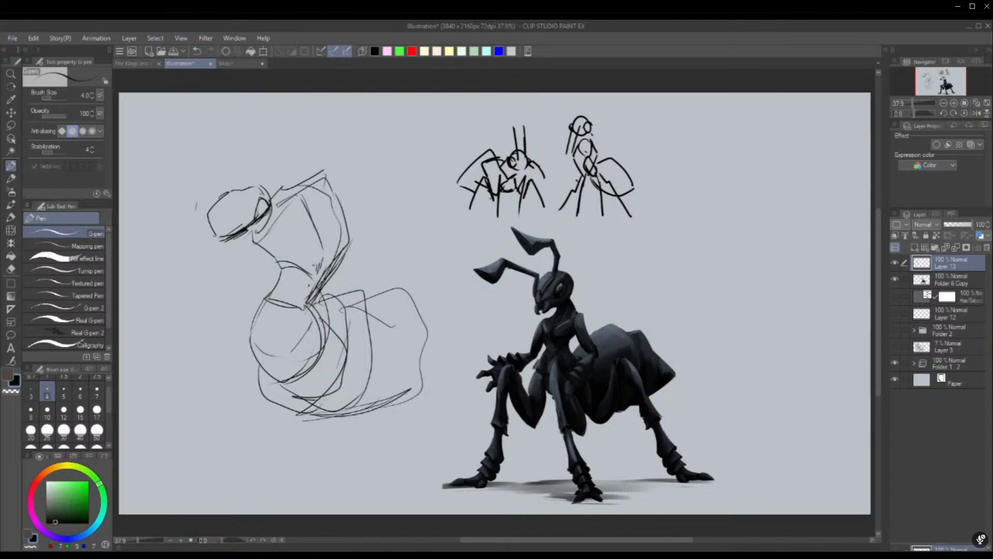
Clean up and redraw the joint between the rounded body segment and the abdomen with darker inner contours
{"action": "left_click_drag", "start_coordinate": [334, 356], "coordinate": [314, 399]}
{"action": "mouse_move", "coordinate": [329, 335]}
{"action": "left_mouse_down"}
{"action": "mouse_move", "coordinate": [295, 399]}
{"action": "mouse_move", "coordinate": [313, 322]}
{"action": "mouse_move", "coordinate": [328, 395]}
{"action": "left_mouse_up"}
{"action": "mouse_move", "coordinate": [264, 366]}
{"action": "left_mouse_down"}
{"action": "mouse_move", "coordinate": [325, 393]}
{"action": "mouse_move", "coordinate": [310, 401]}
{"action": "mouse_move", "coordinate": [336, 398]}
{"action": "left_mouse_up"}
{"action": "left_click_drag", "start_coordinate": [284, 394], "coordinate": [330, 398]}
{"action": "left_click_drag", "start_coordinate": [342, 362], "coordinate": [324, 398]}
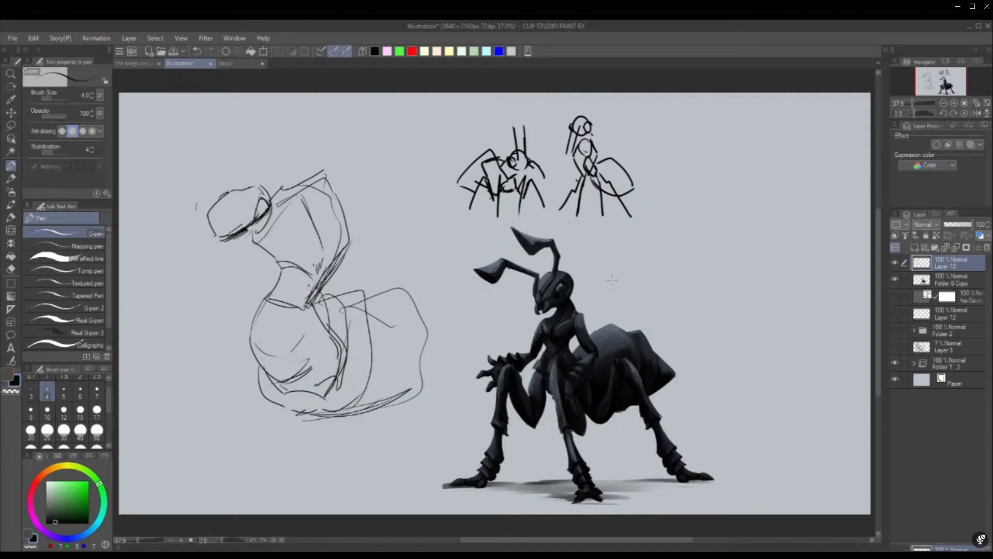
Flip the canvas view horizontally and reinforce the head outline as a cleaner oval
{"action": "left_click", "coordinate": [977, 113]}
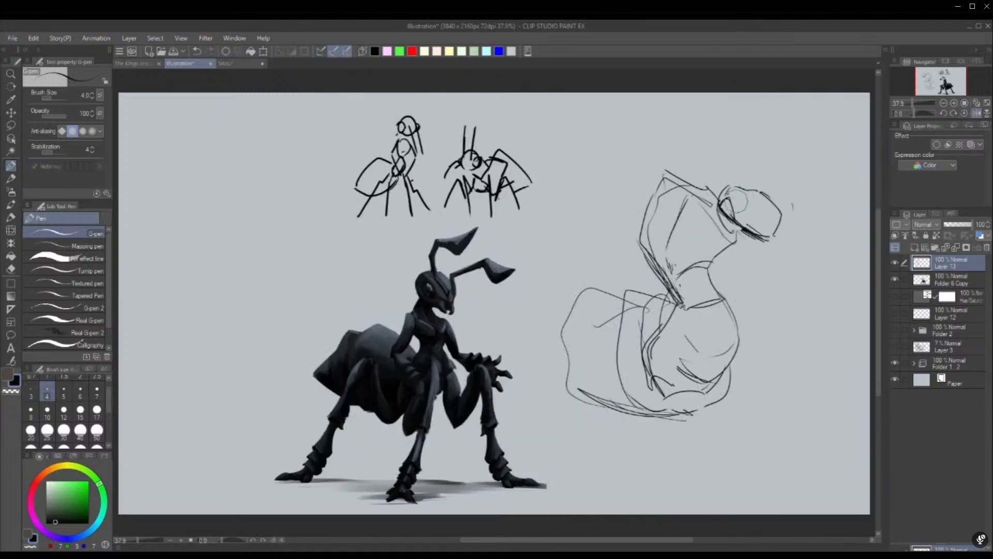
{"action": "mouse_move", "coordinate": [728, 216]}
{"action": "left_mouse_down"}
{"action": "mouse_move", "coordinate": [743, 225]}
{"action": "mouse_move", "coordinate": [723, 217]}
{"action": "left_mouse_up"}
{"action": "mouse_move", "coordinate": [732, 198]}
{"action": "left_mouse_down"}
{"action": "mouse_move", "coordinate": [734, 216]}
{"action": "mouse_move", "coordinate": [748, 224]}
{"action": "mouse_move", "coordinate": [741, 228]}
{"action": "mouse_move", "coordinate": [775, 236]}
{"action": "mouse_move", "coordinate": [782, 213]}
{"action": "mouse_move", "coordinate": [763, 193]}
{"action": "mouse_move", "coordinate": [782, 228]}
{"action": "mouse_move", "coordinate": [740, 186]}
{"action": "mouse_move", "coordinate": [768, 195]}
{"action": "left_mouse_up"}
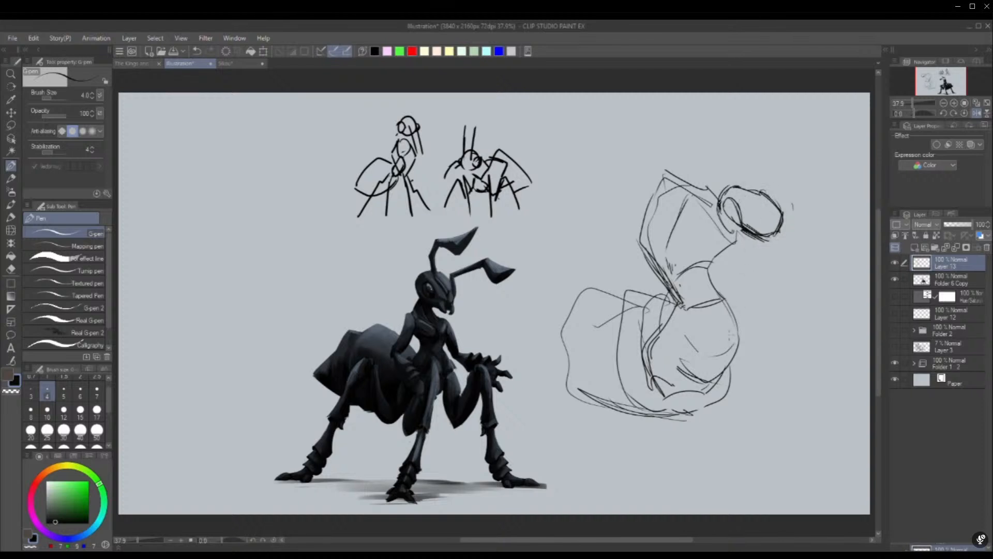
Enlarge the abdomen sketch with a tall peaked upper contour, a rounded inner segment and a lower underside line
{"action": "mouse_move", "coordinate": [728, 375]}
{"action": "left_mouse_down"}
{"action": "mouse_move", "coordinate": [696, 413]}
{"action": "mouse_move", "coordinate": [672, 420]}
{"action": "left_mouse_up"}
{"action": "mouse_move", "coordinate": [586, 294]}
{"action": "left_mouse_down"}
{"action": "mouse_move", "coordinate": [538, 353]}
{"action": "mouse_move", "coordinate": [557, 392]}
{"action": "mouse_move", "coordinate": [609, 389]}
{"action": "left_mouse_up"}
{"action": "mouse_move", "coordinate": [471, 336]}
{"action": "left_mouse_down"}
{"action": "mouse_move", "coordinate": [521, 282]}
{"action": "mouse_move", "coordinate": [665, 292]}
{"action": "mouse_move", "coordinate": [670, 316]}
{"action": "left_mouse_up"}
{"action": "mouse_move", "coordinate": [539, 402]}
{"action": "left_mouse_down"}
{"action": "mouse_move", "coordinate": [644, 428]}
{"action": "mouse_move", "coordinate": [701, 397]}
{"action": "left_mouse_up"}
{"action": "mouse_move", "coordinate": [634, 418]}
{"action": "left_mouse_down"}
{"action": "mouse_move", "coordinate": [709, 392]}
{"action": "mouse_move", "coordinate": [693, 406]}
{"action": "mouse_move", "coordinate": [603, 430]}
{"action": "left_mouse_up"}
{"action": "left_click_drag", "start_coordinate": [665, 421], "coordinate": [724, 388]}
{"action": "left_click_drag", "start_coordinate": [603, 430], "coordinate": [657, 437]}
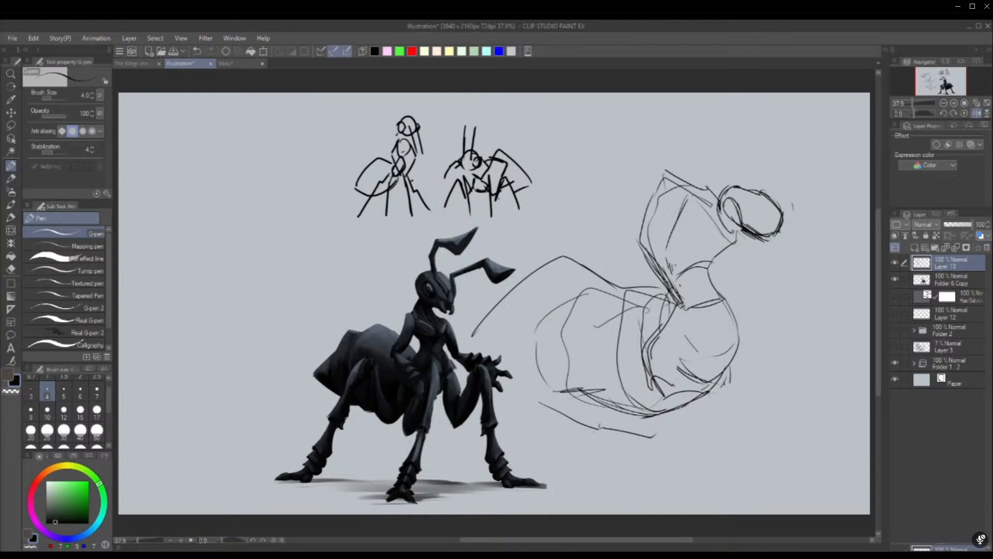
Extend the abdomen's underside with longer curved strokes toward the painted ant, undoing the unwanted lines
{"action": "mouse_move", "coordinate": [714, 391]}
{"action": "left_mouse_down"}
{"action": "mouse_move", "coordinate": [653, 432]}
{"action": "mouse_move", "coordinate": [590, 453]}
{"action": "mouse_move", "coordinate": [606, 432]}
{"action": "mouse_move", "coordinate": [665, 439]}
{"action": "left_mouse_up"}
{"action": "left_click_drag", "start_coordinate": [573, 444], "coordinate": [663, 442]}
{"action": "mouse_move", "coordinate": [486, 377]}
{"action": "left_mouse_down"}
{"action": "mouse_move", "coordinate": [536, 429]}
{"action": "mouse_move", "coordinate": [648, 439]}
{"action": "left_mouse_up"}
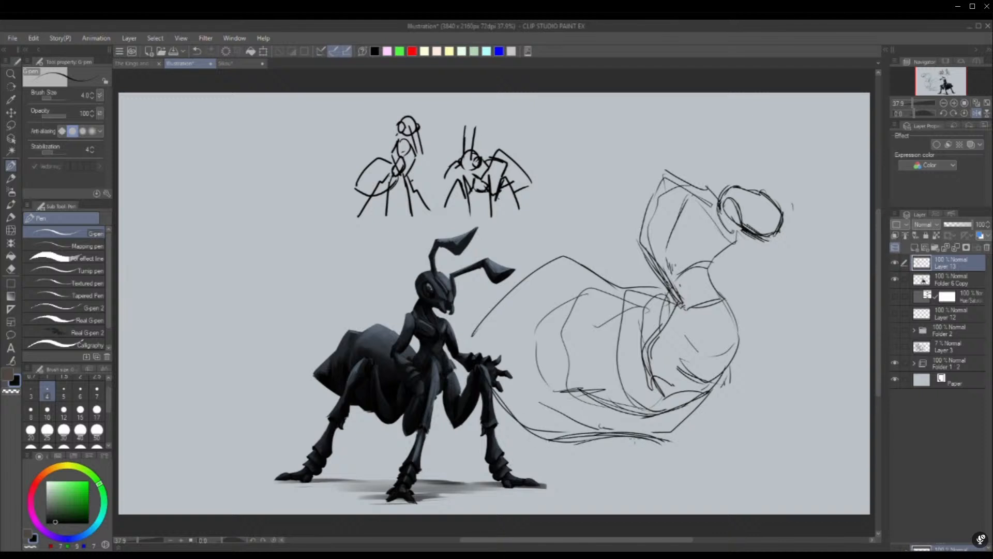
{"action": "mouse_move", "coordinate": [504, 389]}
{"action": "left_mouse_down"}
{"action": "mouse_move", "coordinate": [569, 454]}
{"action": "mouse_move", "coordinate": [675, 435]}
{"action": "left_mouse_up"}
{"action": "key", "text": "ctrl+z"}
{"action": "key", "text": "ctrl+z"}
{"action": "key", "text": "ctrl+z"}
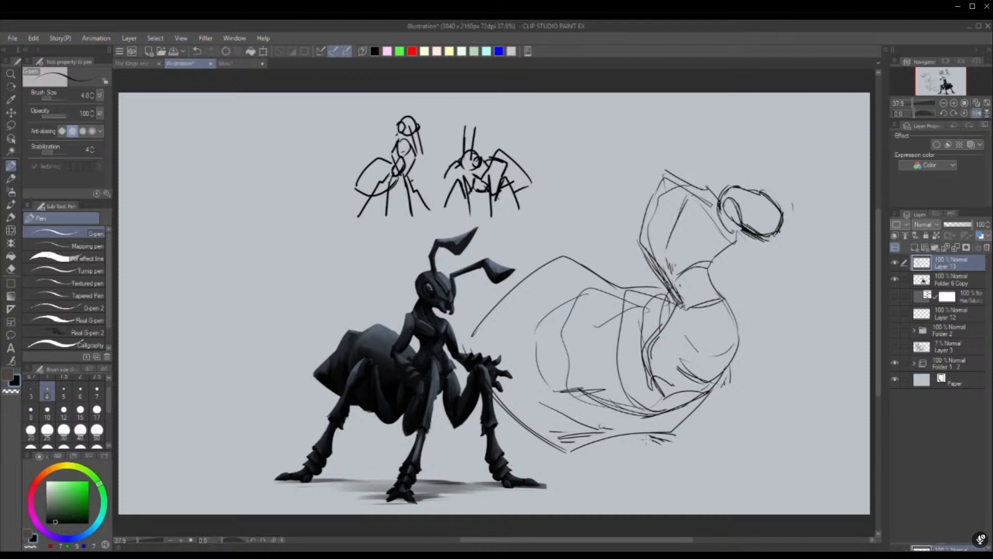
Hide Folder 6 Copy and the rough ant animation folder, and draw a large pointed rear segment closing the abdomen
{"action": "left_click_drag", "start_coordinate": [490, 264], "coordinate": [562, 256]}
{"action": "left_click", "coordinate": [895, 279]}
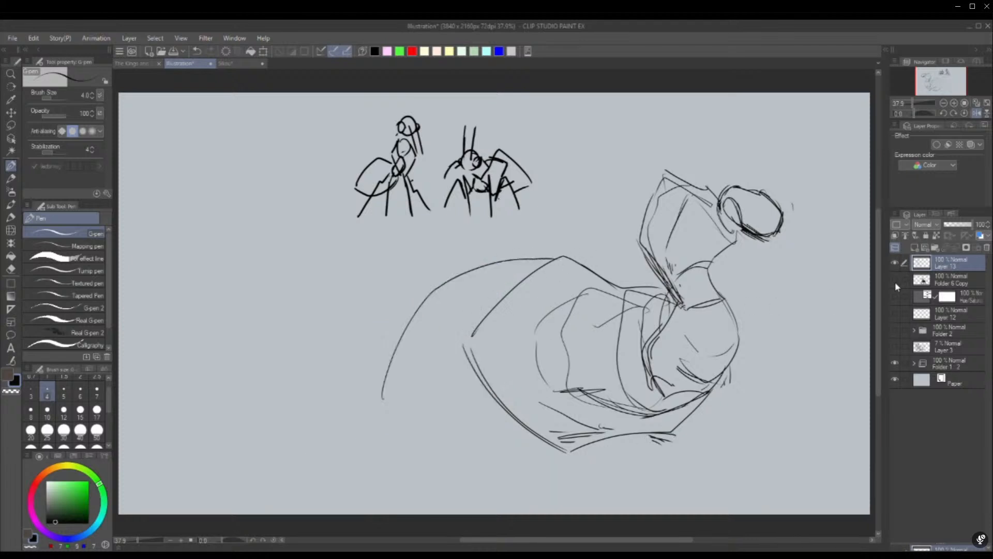
{"action": "mouse_move", "coordinate": [437, 287]}
{"action": "left_mouse_down"}
{"action": "mouse_move", "coordinate": [427, 439]}
{"action": "mouse_move", "coordinate": [453, 456]}
{"action": "mouse_move", "coordinate": [550, 446]}
{"action": "left_mouse_up"}
{"action": "left_click", "coordinate": [895, 362]}
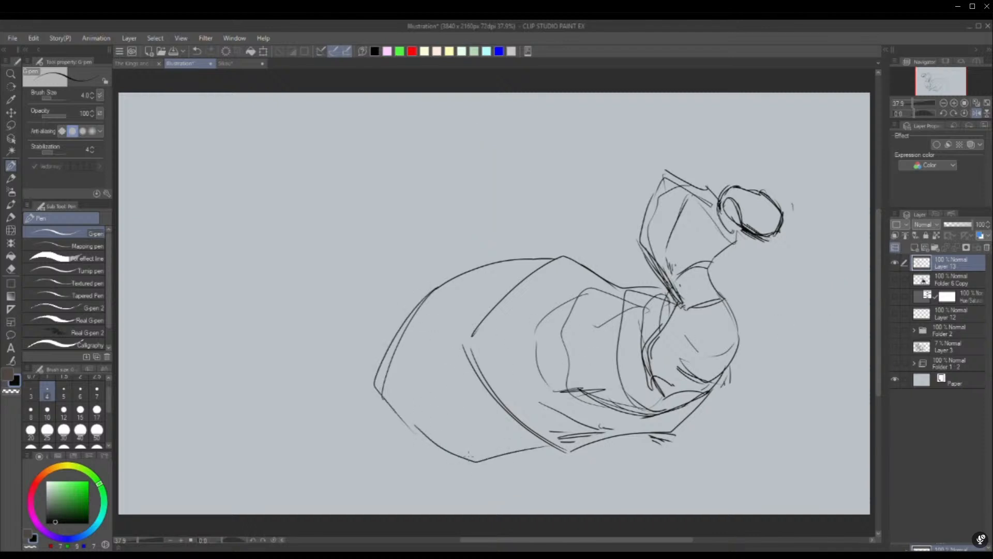
{"action": "left_click_drag", "start_coordinate": [468, 456], "coordinate": [597, 447]}
{"action": "mouse_move", "coordinate": [489, 460]}
{"action": "left_mouse_down"}
{"action": "mouse_move", "coordinate": [590, 459]}
{"action": "mouse_move", "coordinate": [684, 428]}
{"action": "left_mouse_up"}
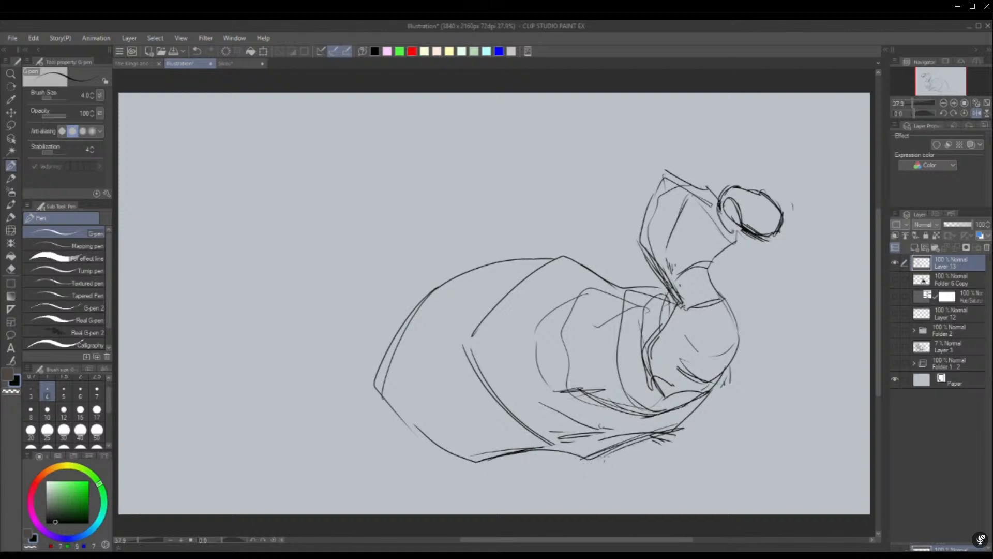
Flip the canvas view back, draw a rounded hump above the torso, and clean up the lines around the back and waist
{"action": "left_click", "coordinate": [976, 113]}
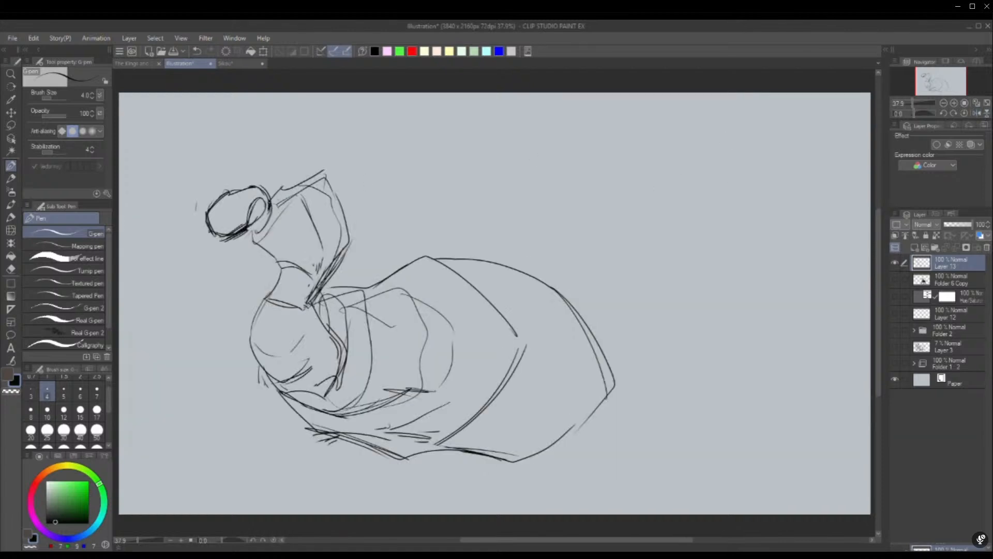
{"action": "mouse_move", "coordinate": [277, 205]}
{"action": "left_mouse_down"}
{"action": "mouse_move", "coordinate": [303, 161]}
{"action": "mouse_move", "coordinate": [337, 191]}
{"action": "mouse_move", "coordinate": [337, 263]}
{"action": "mouse_move", "coordinate": [345, 211]}
{"action": "left_mouse_up"}
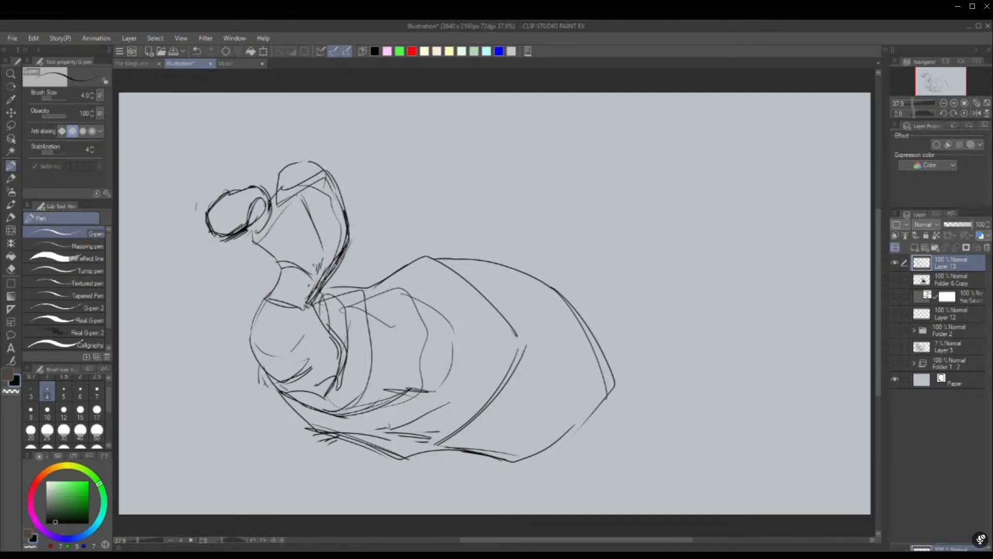
{"action": "mouse_move", "coordinate": [334, 263]}
{"action": "left_mouse_down"}
{"action": "mouse_move", "coordinate": [320, 279]}
{"action": "mouse_move", "coordinate": [344, 209]}
{"action": "mouse_move", "coordinate": [319, 224]}
{"action": "mouse_move", "coordinate": [303, 267]}
{"action": "left_mouse_up"}
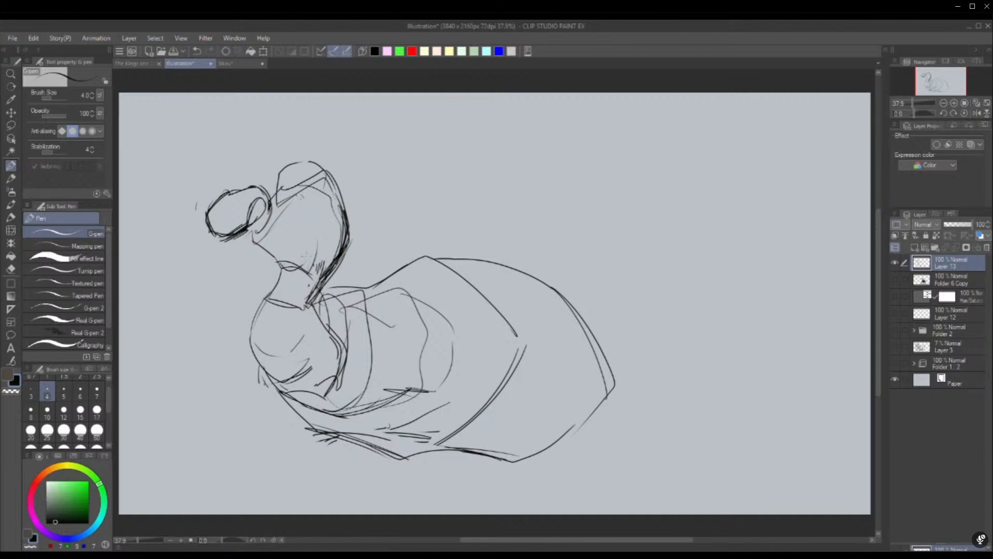
Switch to the Lasso selection tool
{"action": "left_click", "coordinate": [11, 126]}
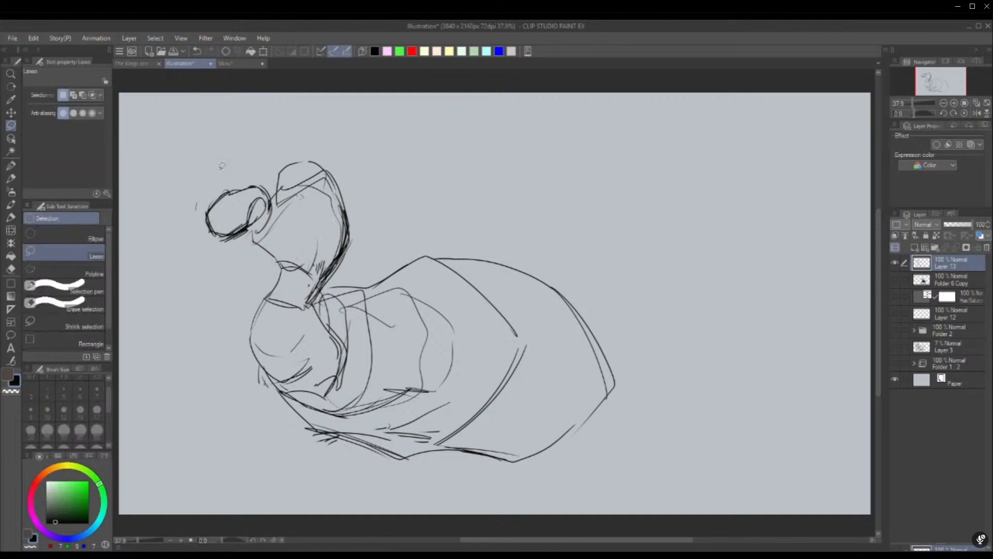
Lasso the small head oval and move it up, slightly away from the upper body, clearing the selection once placed
{"action": "mouse_move", "coordinate": [220, 165]}
{"action": "left_mouse_down"}
{"action": "mouse_move", "coordinate": [212, 248]}
{"action": "mouse_move", "coordinate": [243, 241]}
{"action": "mouse_move", "coordinate": [262, 221]}
{"action": "mouse_move", "coordinate": [254, 160]}
{"action": "left_mouse_up"}
{"action": "left_click_drag", "start_coordinate": [259, 206], "coordinate": [260, 180]}
{"action": "key", "text": "ctrl+d"}
{"action": "key", "text": "ctrl+t"}
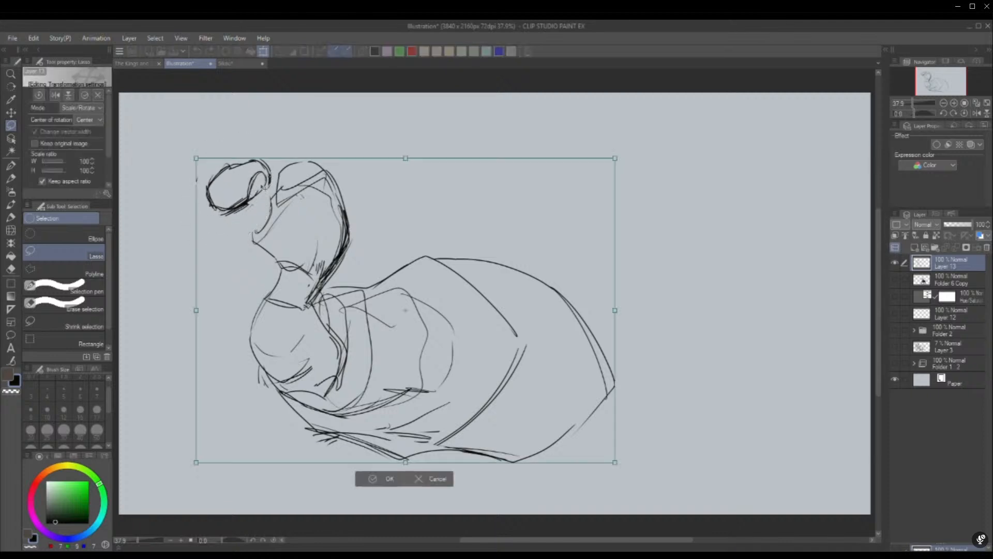
{"action": "key", "text": "Escape"}
Lasso the head oval, scale it to 80% and rotate it slightly counterclockwise, finishing with nothing selected
{"action": "mouse_move", "coordinate": [205, 231]}
{"action": "left_mouse_down"}
{"action": "mouse_move", "coordinate": [266, 145]}
{"action": "mouse_move", "coordinate": [274, 168]}
{"action": "mouse_move", "coordinate": [203, 238]}
{"action": "left_mouse_up"}
{"action": "key", "text": "ctrl+t"}
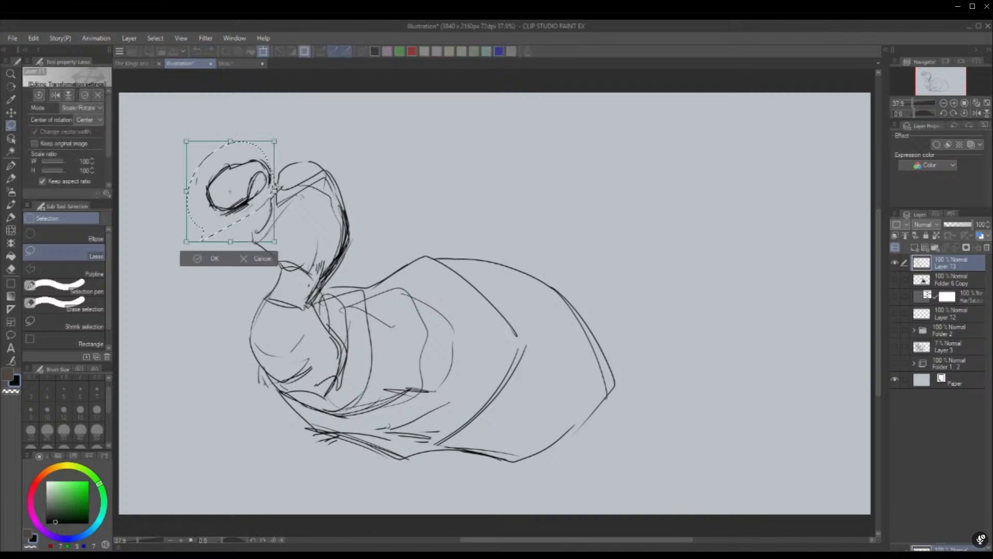
{"action": "mouse_move", "coordinate": [274, 186]}
{"action": "left_mouse_down"}
{"action": "mouse_move", "coordinate": [261, 201]}
{"action": "mouse_move", "coordinate": [262, 193]}
{"action": "left_mouse_up"}
{"action": "left_click_drag", "start_coordinate": [228, 233], "coordinate": [232, 234]}
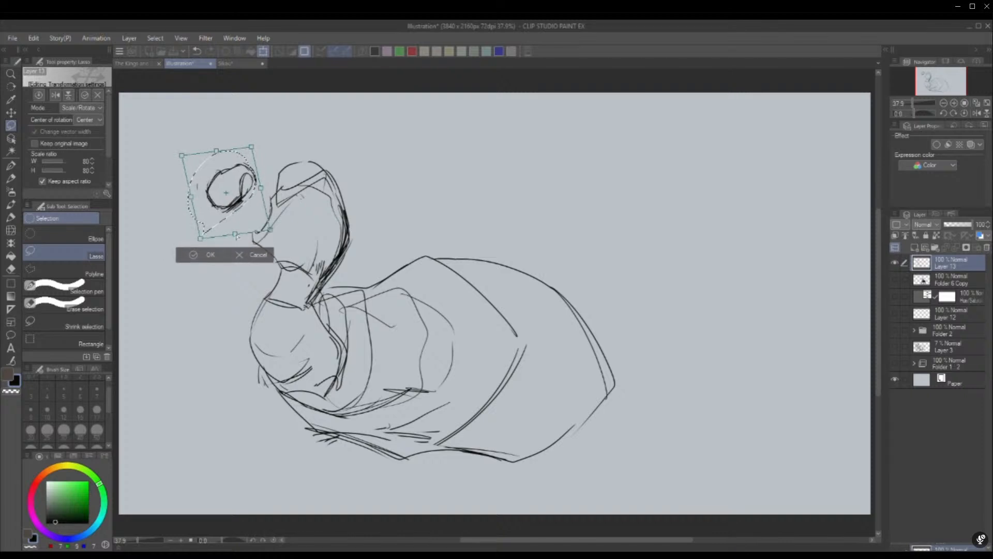
{"action": "left_click", "coordinate": [213, 253]}
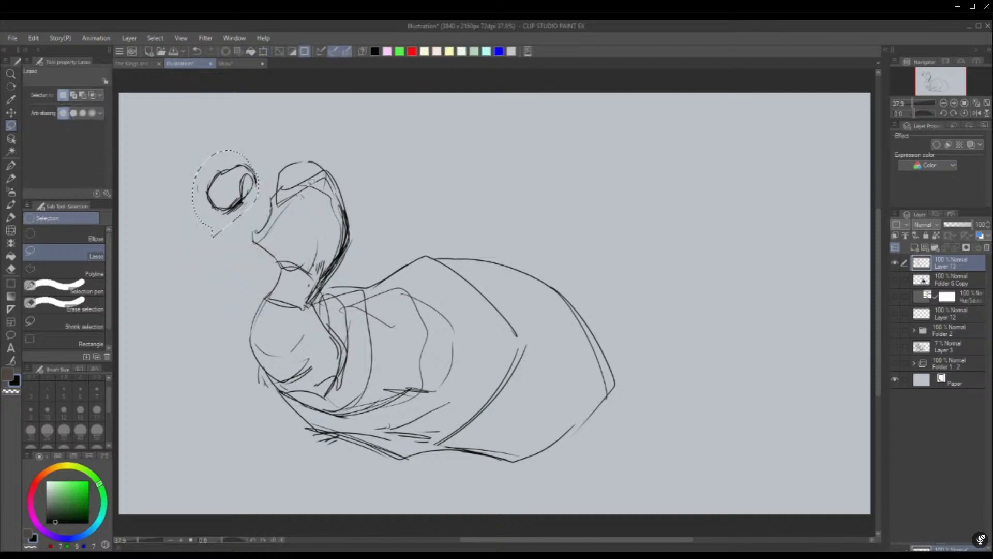
{"action": "key", "text": "ctrl+d"}
Scale the whole creature sketch to 89% and move it up and toward the middle of the canvas
{"action": "key", "text": "ctrl+t"}
{"action": "left_click_drag", "start_coordinate": [614, 311], "coordinate": [569, 311]}
{"action": "left_click_drag", "start_coordinate": [536, 339], "coordinate": [627, 283]}
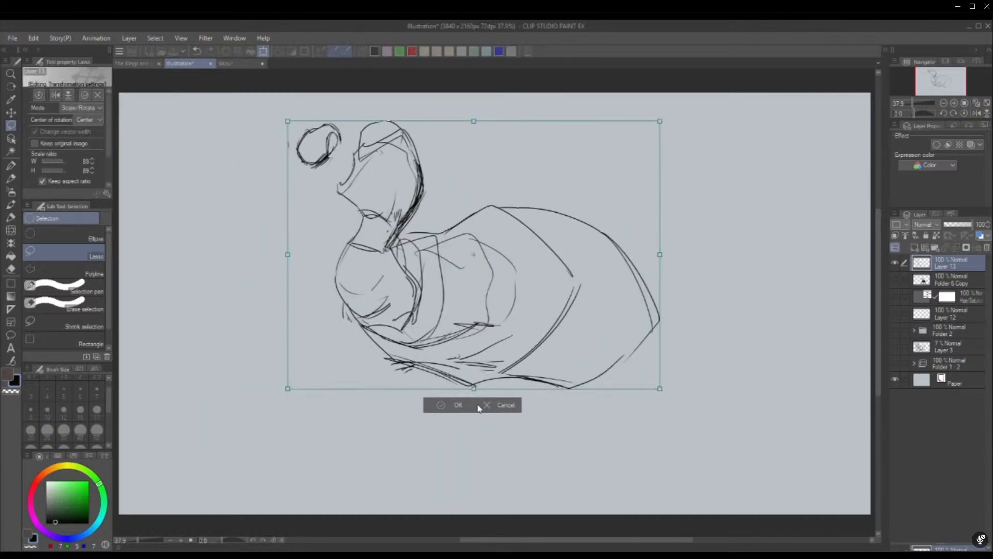
{"action": "left_click", "coordinate": [462, 406]}
With the G-pen, sketch a hooked inner shape and limb sockets on the upper body, plus a joint curve on the middle segment
{"action": "left_click", "coordinate": [11, 165]}
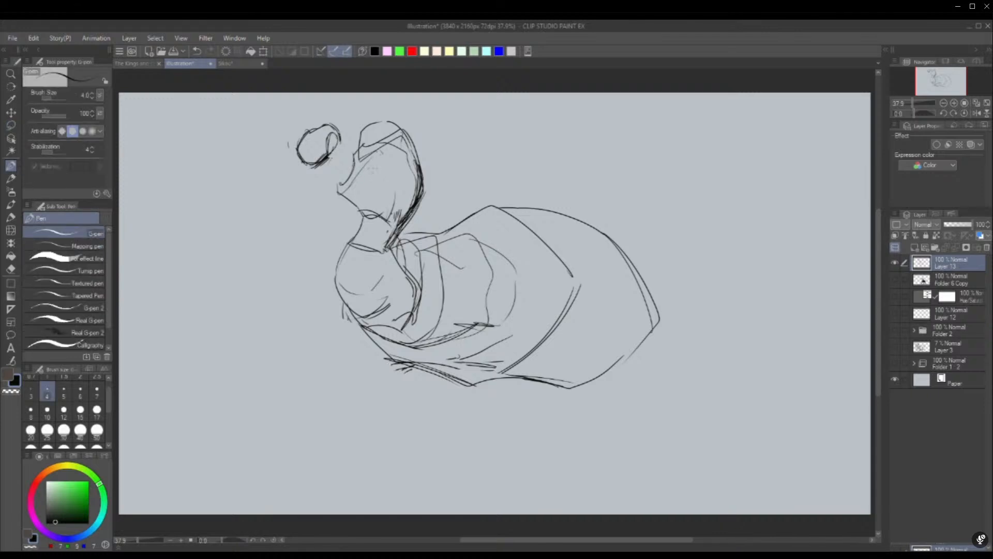
{"action": "left_click_drag", "start_coordinate": [381, 169], "coordinate": [383, 176]}
{"action": "mouse_move", "coordinate": [369, 212]}
{"action": "left_mouse_down"}
{"action": "mouse_move", "coordinate": [371, 223]}
{"action": "mouse_move", "coordinate": [380, 172]}
{"action": "mouse_move", "coordinate": [398, 178]}
{"action": "mouse_move", "coordinate": [372, 223]}
{"action": "mouse_move", "coordinate": [345, 215]}
{"action": "mouse_move", "coordinate": [357, 228]}
{"action": "mouse_move", "coordinate": [364, 217]}
{"action": "mouse_move", "coordinate": [378, 221]}
{"action": "mouse_move", "coordinate": [370, 223]}
{"action": "left_mouse_up"}
{"action": "mouse_move", "coordinate": [368, 184]}
{"action": "left_mouse_down"}
{"action": "mouse_move", "coordinate": [363, 218]}
{"action": "mouse_move", "coordinate": [369, 187]}
{"action": "left_mouse_up"}
{"action": "mouse_move", "coordinate": [393, 192]}
{"action": "left_mouse_down"}
{"action": "mouse_move", "coordinate": [386, 214]}
{"action": "mouse_move", "coordinate": [353, 230]}
{"action": "mouse_move", "coordinate": [350, 218]}
{"action": "mouse_move", "coordinate": [338, 266]}
{"action": "mouse_move", "coordinate": [366, 289]}
{"action": "mouse_move", "coordinate": [356, 263]}
{"action": "mouse_move", "coordinate": [367, 289]}
{"action": "left_mouse_up"}
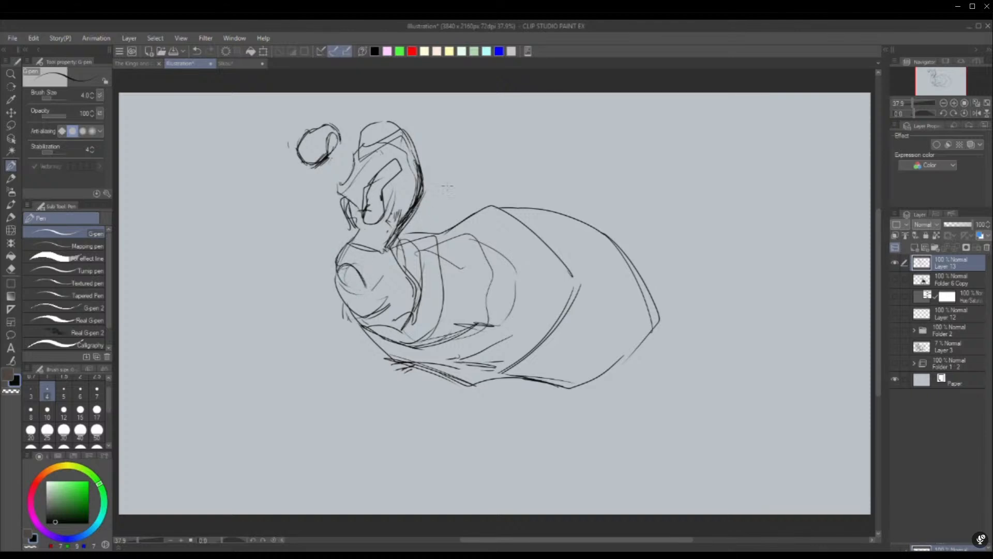
Mirror the canvas view and sketch an angular top on the upper body and a neck linking it to the head
{"action": "left_click", "coordinate": [976, 113]}
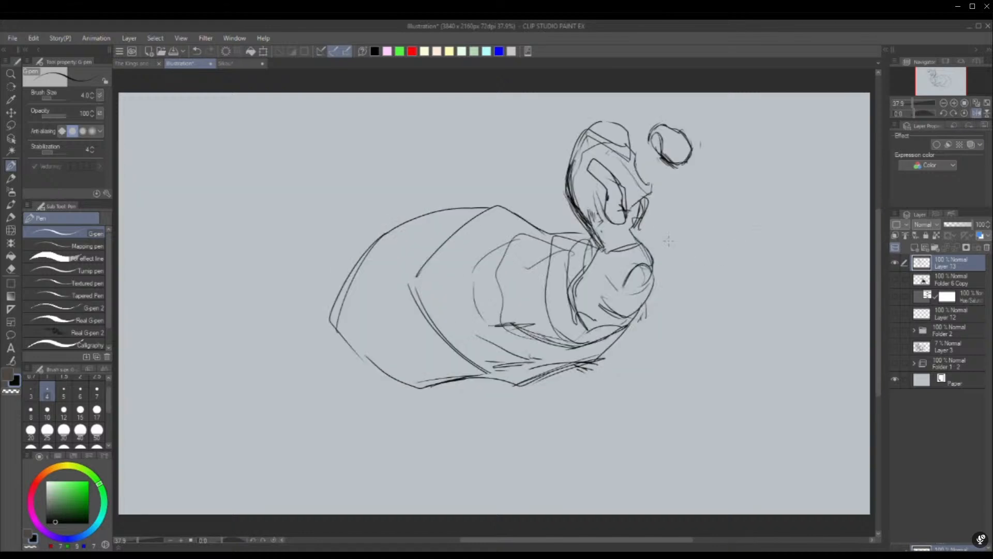
{"action": "mouse_move", "coordinate": [636, 153]}
{"action": "left_mouse_down"}
{"action": "mouse_move", "coordinate": [642, 170]}
{"action": "mouse_move", "coordinate": [652, 143]}
{"action": "mouse_move", "coordinate": [637, 195]}
{"action": "left_mouse_up"}
{"action": "mouse_move", "coordinate": [582, 136]}
{"action": "left_mouse_down"}
{"action": "mouse_move", "coordinate": [634, 147]}
{"action": "mouse_move", "coordinate": [624, 129]}
{"action": "mouse_move", "coordinate": [619, 151]}
{"action": "mouse_move", "coordinate": [616, 119]}
{"action": "left_mouse_up"}
{"action": "left_click_drag", "start_coordinate": [617, 118], "coordinate": [632, 154]}
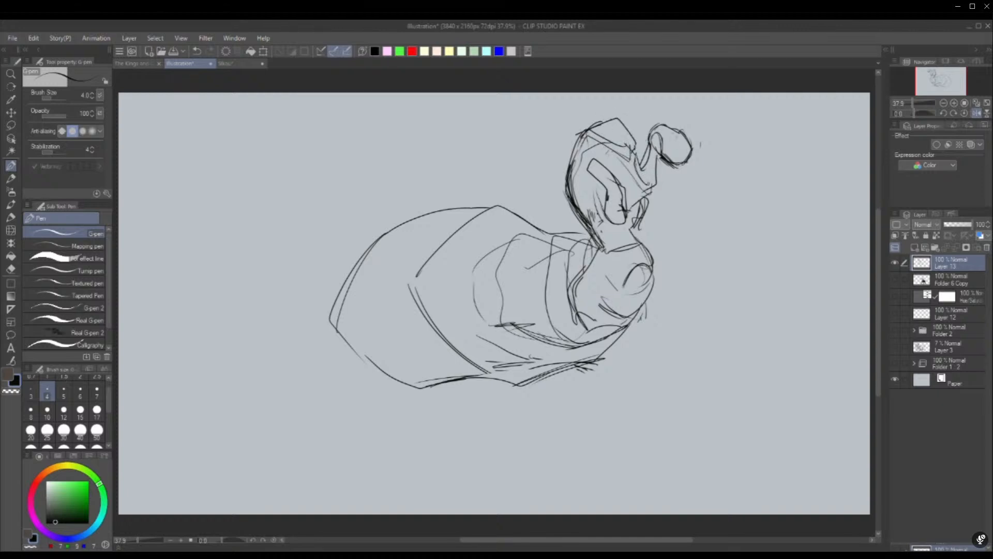
Restore the unmirrored view and sketch a long bent appendage reaching forward from the head, with a small loop on top of it
{"action": "left_click", "coordinate": [976, 114]}
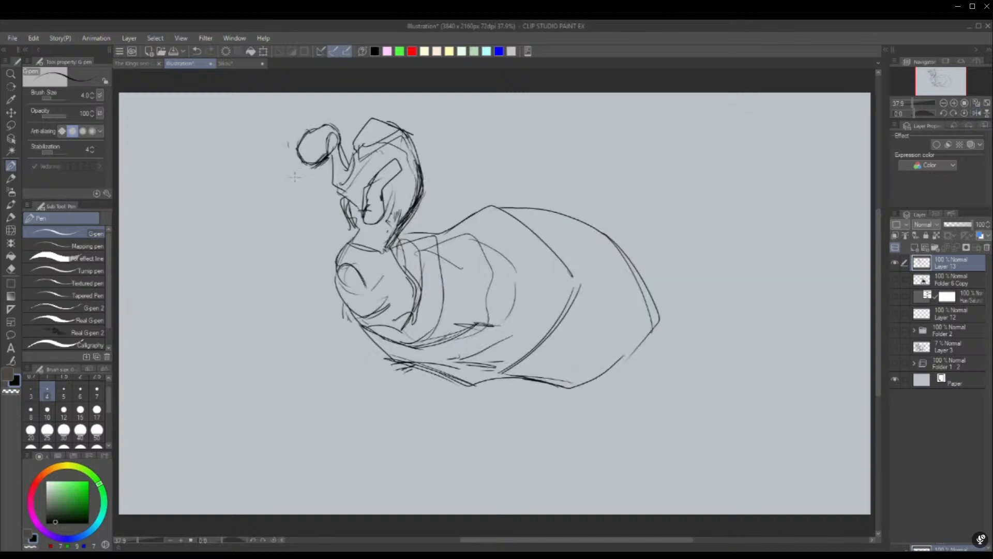
{"action": "mouse_move", "coordinate": [191, 154]}
{"action": "left_mouse_down"}
{"action": "mouse_move", "coordinate": [237, 175]}
{"action": "mouse_move", "coordinate": [257, 153]}
{"action": "mouse_move", "coordinate": [212, 151]}
{"action": "mouse_move", "coordinate": [233, 168]}
{"action": "mouse_move", "coordinate": [243, 145]}
{"action": "mouse_move", "coordinate": [288, 117]}
{"action": "left_mouse_up"}
{"action": "left_click_drag", "start_coordinate": [287, 117], "coordinate": [238, 170]}
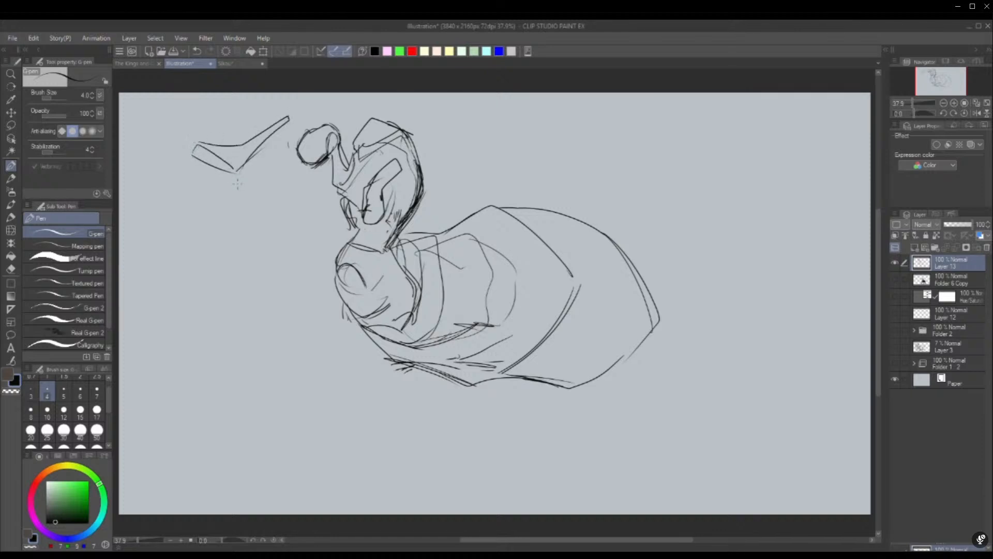
{"action": "left_click_drag", "start_coordinate": [289, 117], "coordinate": [299, 151]}
{"action": "left_click_drag", "start_coordinate": [312, 110], "coordinate": [318, 138]}
Sketch a tall tapered segment rising from the head and a small round joint on the upper body
{"action": "left_click_drag", "start_coordinate": [465, 377], "coordinate": [462, 429], "text": "ctrl"}
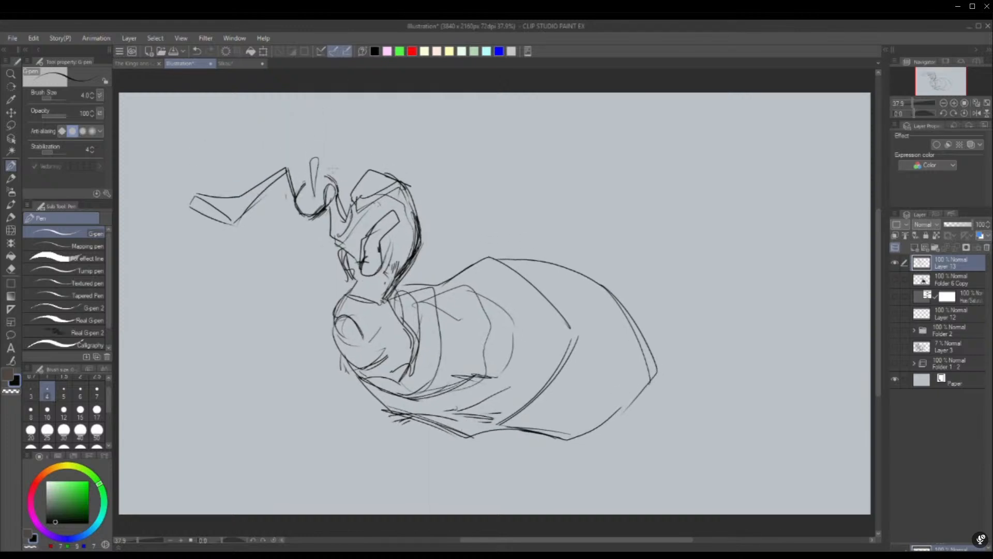
{"action": "left_click_drag", "start_coordinate": [287, 149], "coordinate": [290, 169]}
{"action": "left_click_drag", "start_coordinate": [287, 116], "coordinate": [322, 164]}
{"action": "left_click_drag", "start_coordinate": [314, 125], "coordinate": [323, 163]}
{"action": "left_click_drag", "start_coordinate": [387, 228], "coordinate": [391, 233]}
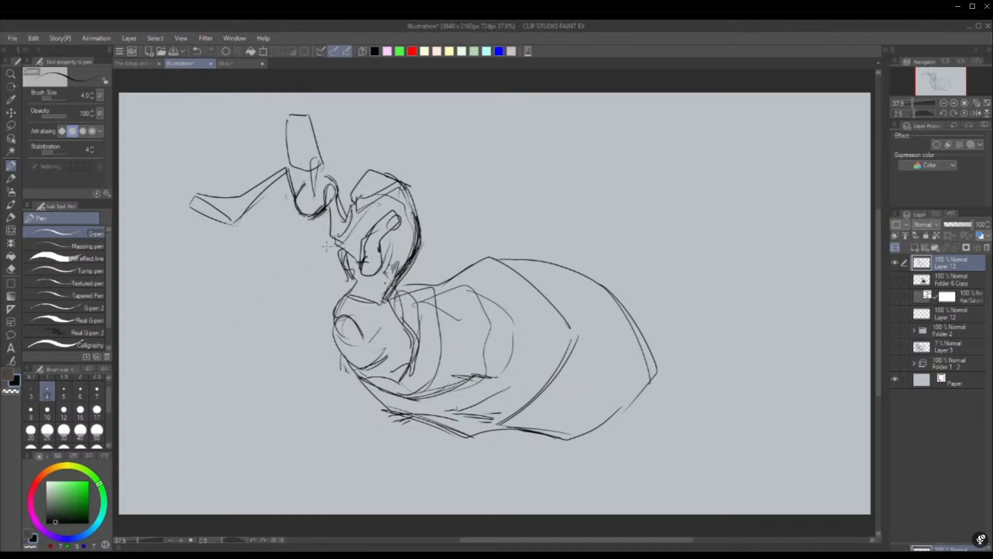
{"action": "left_click_drag", "start_coordinate": [275, 286], "coordinate": [330, 248]}
{"action": "mouse_move", "coordinate": [252, 311]}
{"action": "left_mouse_down"}
{"action": "mouse_move", "coordinate": [316, 268]}
{"action": "mouse_move", "coordinate": [255, 326]}
{"action": "mouse_move", "coordinate": [323, 258]}
{"action": "mouse_move", "coordinate": [337, 273]}
{"action": "mouse_move", "coordinate": [282, 290]}
{"action": "mouse_move", "coordinate": [274, 314]}
{"action": "left_mouse_up"}
{"action": "key", "text": "ctrl+z"}
{"action": "key", "text": "ctrl+z"}
Sketch a front arm from the upper body with a thin upper arm, an elbow joint and a forearm bending down
{"action": "mouse_move", "coordinate": [314, 276]}
{"action": "left_mouse_down"}
{"action": "mouse_move", "coordinate": [331, 263]}
{"action": "mouse_move", "coordinate": [254, 329]}
{"action": "mouse_move", "coordinate": [321, 271]}
{"action": "mouse_move", "coordinate": [336, 278]}
{"action": "left_mouse_up"}
{"action": "mouse_move", "coordinate": [336, 279]}
{"action": "left_mouse_down"}
{"action": "mouse_move", "coordinate": [269, 310]}
{"action": "mouse_move", "coordinate": [332, 261]}
{"action": "mouse_move", "coordinate": [314, 285]}
{"action": "left_mouse_up"}
{"action": "mouse_move", "coordinate": [264, 311]}
{"action": "left_mouse_down"}
{"action": "mouse_move", "coordinate": [265, 339]}
{"action": "mouse_move", "coordinate": [310, 289]}
{"action": "left_mouse_up"}
{"action": "mouse_move", "coordinate": [310, 292]}
{"action": "left_mouse_down"}
{"action": "mouse_move", "coordinate": [263, 331]}
{"action": "mouse_move", "coordinate": [270, 324]}
{"action": "mouse_move", "coordinate": [274, 349]}
{"action": "mouse_move", "coordinate": [313, 287]}
{"action": "mouse_move", "coordinate": [313, 296]}
{"action": "left_mouse_up"}
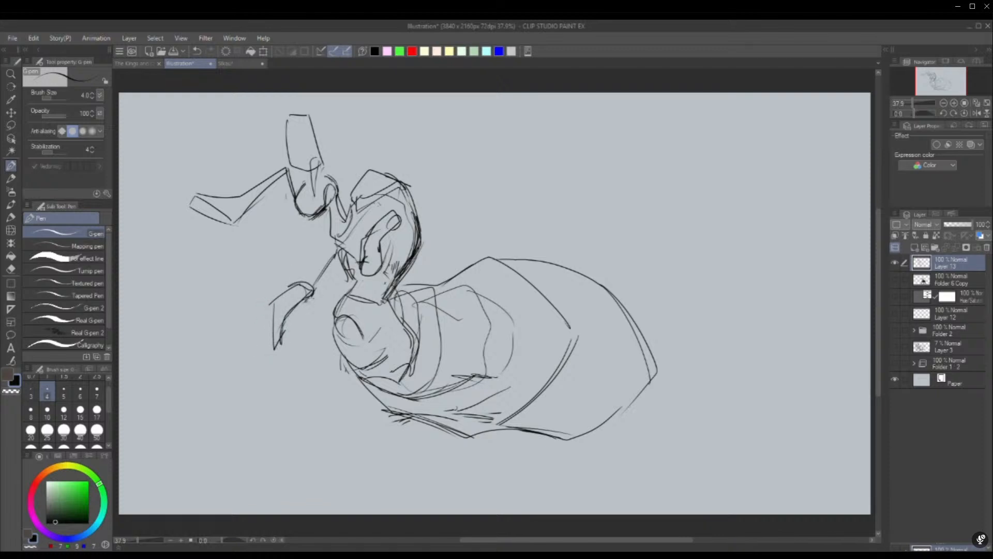
{"action": "left_click_drag", "start_coordinate": [337, 262], "coordinate": [305, 289]}
{"action": "left_click_drag", "start_coordinate": [342, 258], "coordinate": [324, 275]}
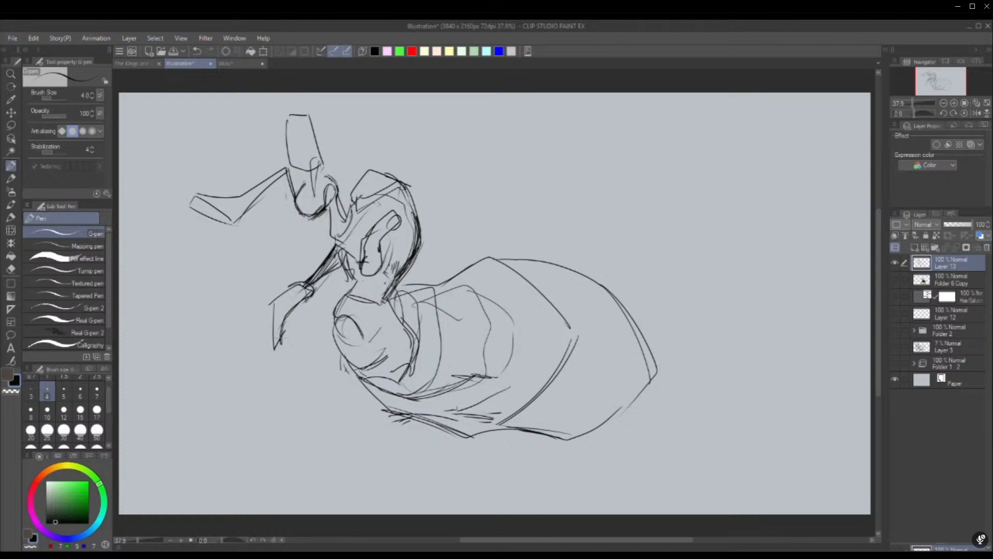
Sketch a small hand with fingers at the end of the forearm, redoing the misplaced finger strokes
{"action": "mouse_move", "coordinate": [281, 337]}
{"action": "left_mouse_down"}
{"action": "mouse_move", "coordinate": [292, 356]}
{"action": "mouse_move", "coordinate": [280, 365]}
{"action": "left_mouse_up"}
{"action": "mouse_move", "coordinate": [279, 365]}
{"action": "left_mouse_down"}
{"action": "mouse_move", "coordinate": [294, 362]}
{"action": "mouse_move", "coordinate": [282, 383]}
{"action": "mouse_move", "coordinate": [287, 366]}
{"action": "mouse_move", "coordinate": [298, 382]}
{"action": "left_mouse_up"}
{"action": "left_click_drag", "start_coordinate": [305, 362], "coordinate": [302, 383]}
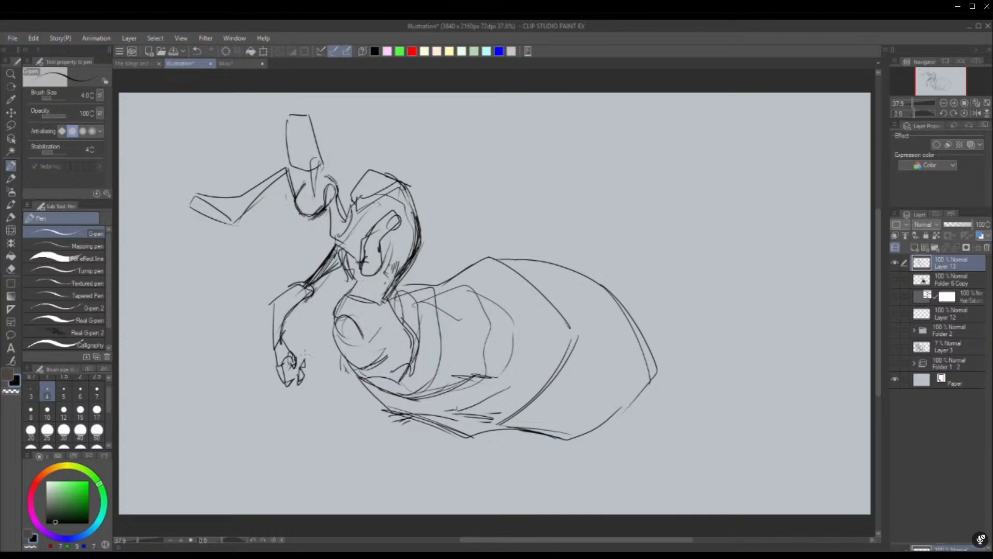
{"action": "key", "text": "ctrl+z"}
{"action": "key", "text": "ctrl+z"}
{"action": "left_click_drag", "start_coordinate": [296, 387], "coordinate": [299, 399]}
{"action": "mouse_move", "coordinate": [305, 357]}
{"action": "left_mouse_down"}
{"action": "mouse_move", "coordinate": [300, 370]}
{"action": "mouse_move", "coordinate": [312, 367]}
{"action": "left_mouse_up"}
Mirror the canvas view and rotate the whole creature sketch slightly counterclockwise
{"action": "left_click", "coordinate": [976, 113]}
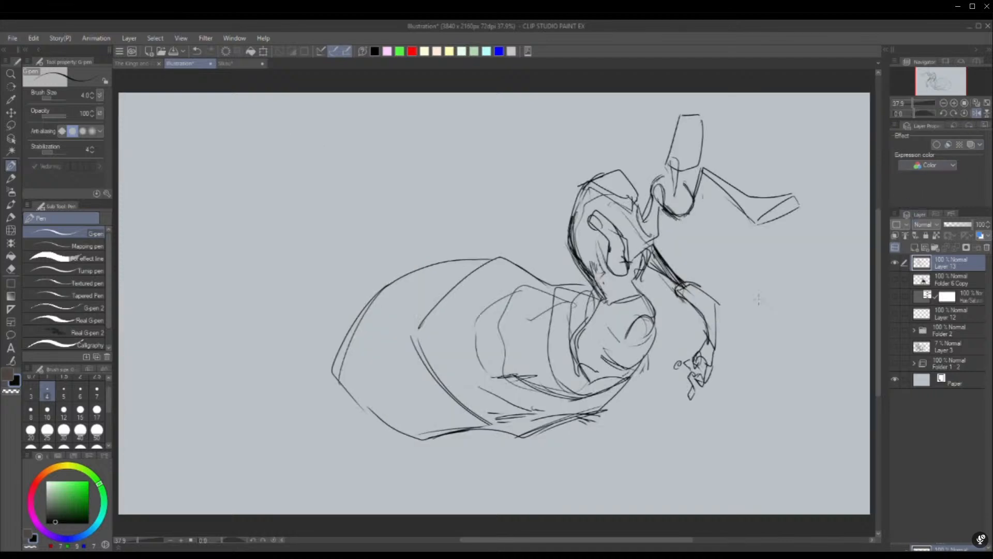
{"action": "left_click_drag", "start_coordinate": [592, 308], "coordinate": [419, 305]}
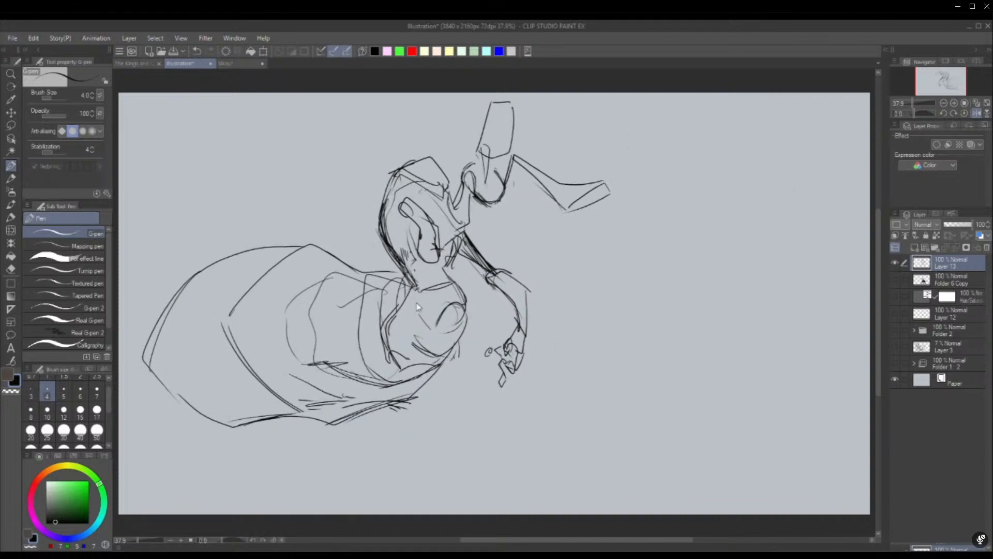
{"action": "key", "text": "ctrl+t"}
{"action": "mouse_move", "coordinate": [606, 304]}
{"action": "left_mouse_down"}
{"action": "mouse_move", "coordinate": [653, 288]}
{"action": "mouse_move", "coordinate": [670, 260]}
{"action": "left_mouse_up"}
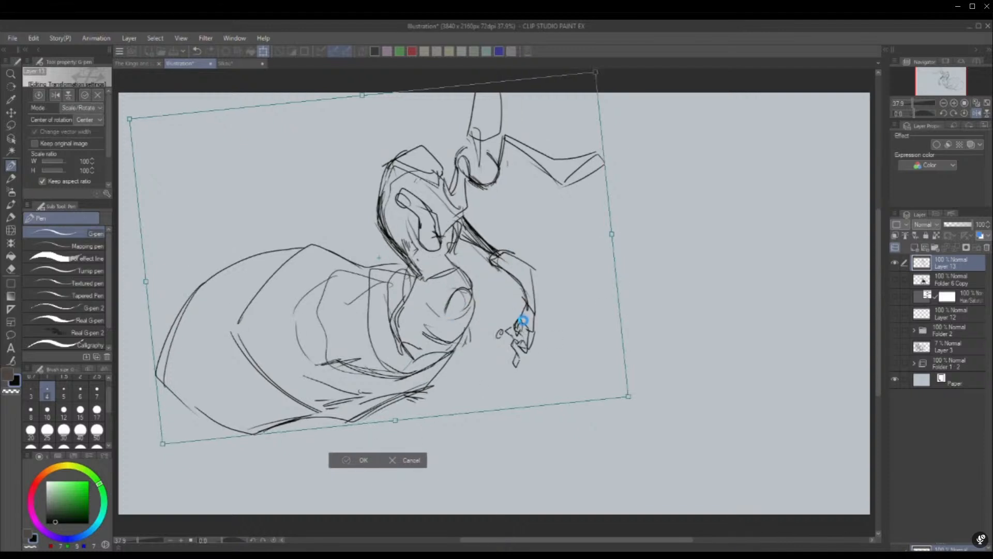
{"action": "key", "text": "Return"}
Erase the hand, forearm and elbow, and rework the upper arm into a short stub beside the upper body
{"action": "left_click_drag", "start_coordinate": [532, 311], "coordinate": [495, 338]}
{"action": "left_click_drag", "start_coordinate": [529, 273], "coordinate": [533, 310]}
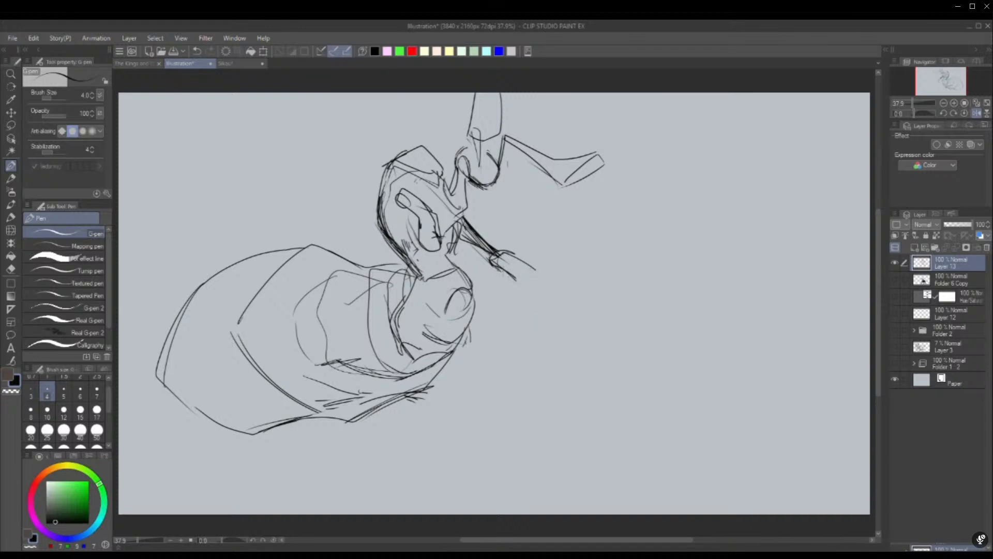
{"action": "left_click_drag", "start_coordinate": [503, 272], "coordinate": [526, 307]}
{"action": "mouse_move", "coordinate": [534, 284]}
{"action": "left_mouse_down"}
{"action": "mouse_move", "coordinate": [533, 303]}
{"action": "mouse_move", "coordinate": [483, 237]}
{"action": "mouse_move", "coordinate": [482, 266]}
{"action": "left_mouse_up"}
{"action": "mouse_move", "coordinate": [464, 221]}
{"action": "left_mouse_down"}
{"action": "mouse_move", "coordinate": [496, 275]}
{"action": "mouse_move", "coordinate": [489, 266]}
{"action": "mouse_move", "coordinate": [489, 283]}
{"action": "mouse_move", "coordinate": [503, 273]}
{"action": "left_mouse_up"}
{"action": "left_click_drag", "start_coordinate": [512, 283], "coordinate": [505, 297]}
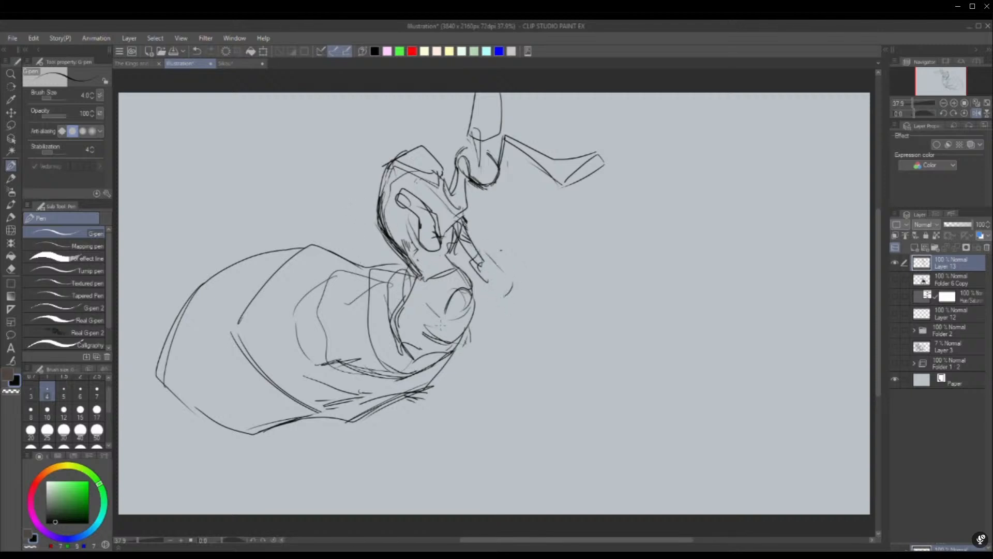
Darken the lower edge of the middle body segment and sketch a short leg segment from it, undoing misplaced strokes
{"action": "mouse_move", "coordinate": [471, 294]}
{"action": "left_mouse_down"}
{"action": "mouse_move", "coordinate": [441, 341]}
{"action": "mouse_move", "coordinate": [467, 339]}
{"action": "mouse_move", "coordinate": [458, 343]}
{"action": "left_mouse_up"}
{"action": "mouse_move", "coordinate": [478, 325]}
{"action": "left_mouse_down"}
{"action": "mouse_move", "coordinate": [491, 344]}
{"action": "mouse_move", "coordinate": [499, 311]}
{"action": "mouse_move", "coordinate": [457, 342]}
{"action": "left_mouse_up"}
{"action": "key", "text": "ctrl+z"}
{"action": "key", "text": "ctrl+z"}
{"action": "key", "text": "ctrl+z"}
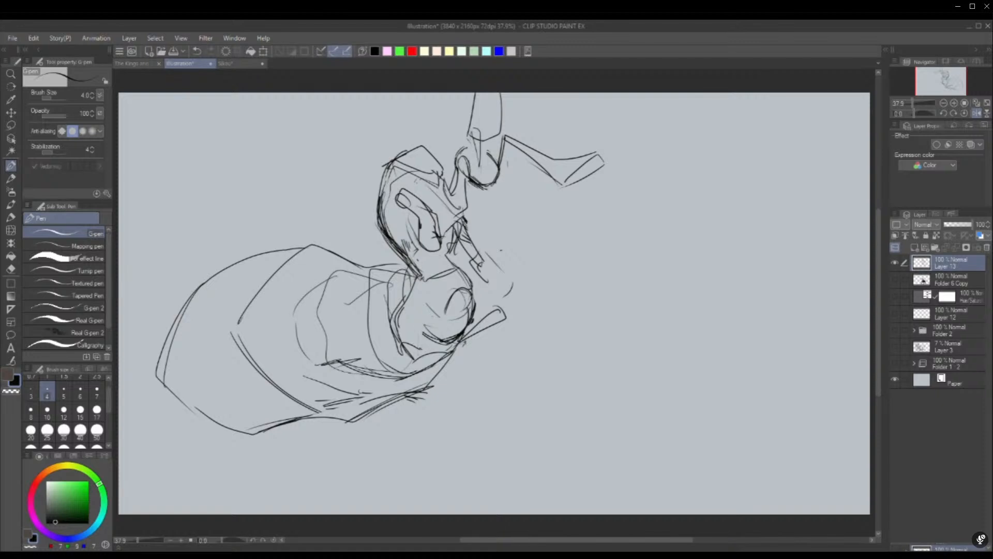
Try to extend the leg outward from the short segment with a long shin bending down into a sweeping foot
{"action": "left_click_drag", "start_coordinate": [506, 312], "coordinate": [544, 314]}
{"action": "mouse_move", "coordinate": [472, 331]}
{"action": "left_mouse_down"}
{"action": "mouse_move", "coordinate": [547, 304]}
{"action": "mouse_move", "coordinate": [519, 386]}
{"action": "mouse_move", "coordinate": [537, 442]}
{"action": "left_mouse_up"}
{"action": "left_click_drag", "start_coordinate": [512, 407], "coordinate": [628, 499]}
{"action": "left_click_drag", "start_coordinate": [539, 324], "coordinate": [598, 482]}
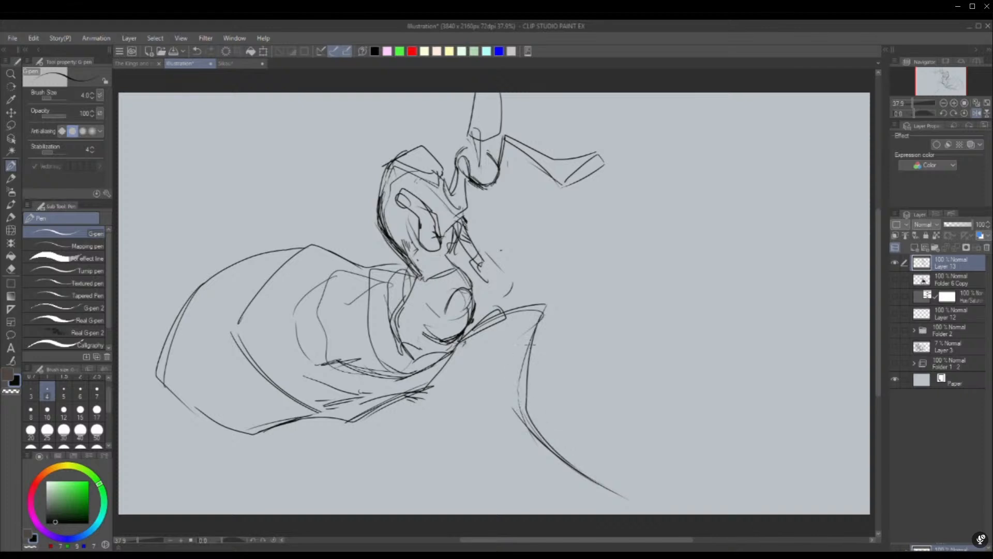
{"action": "key", "text": "ctrl+z"}
{"action": "key", "text": "ctrl+z"}
{"action": "key", "text": "ctrl+z"}
{"action": "key", "text": "ctrl+z"}
{"action": "key", "text": "ctrl+z"}
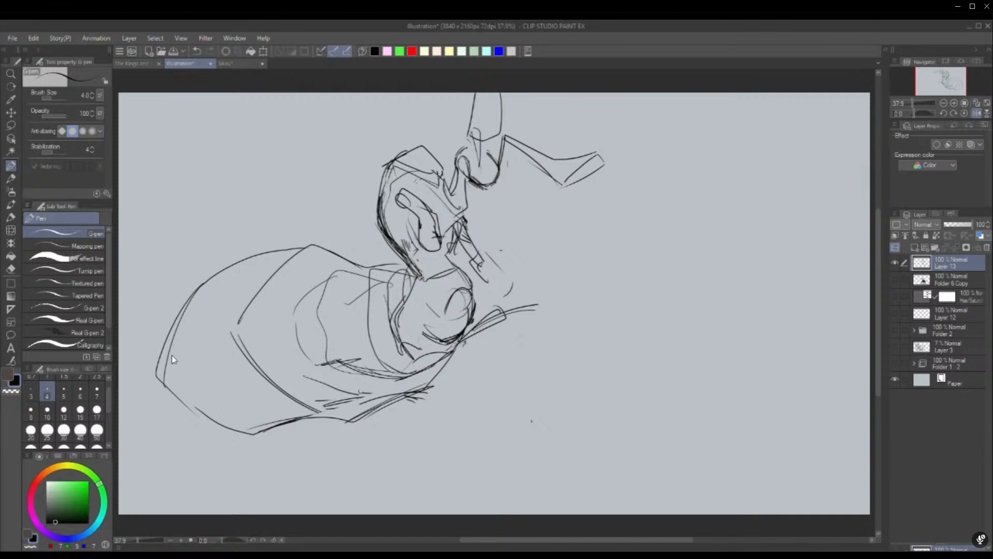
Scale the whole creature sketch to 81% and rotate it slightly clockwise
{"action": "key", "text": "ctrl+t"}
{"action": "mouse_move", "coordinate": [604, 259]}
{"action": "left_mouse_down"}
{"action": "mouse_move", "coordinate": [519, 259]}
{"action": "mouse_move", "coordinate": [554, 281]}
{"action": "mouse_move", "coordinate": [602, 273]}
{"action": "left_mouse_up"}
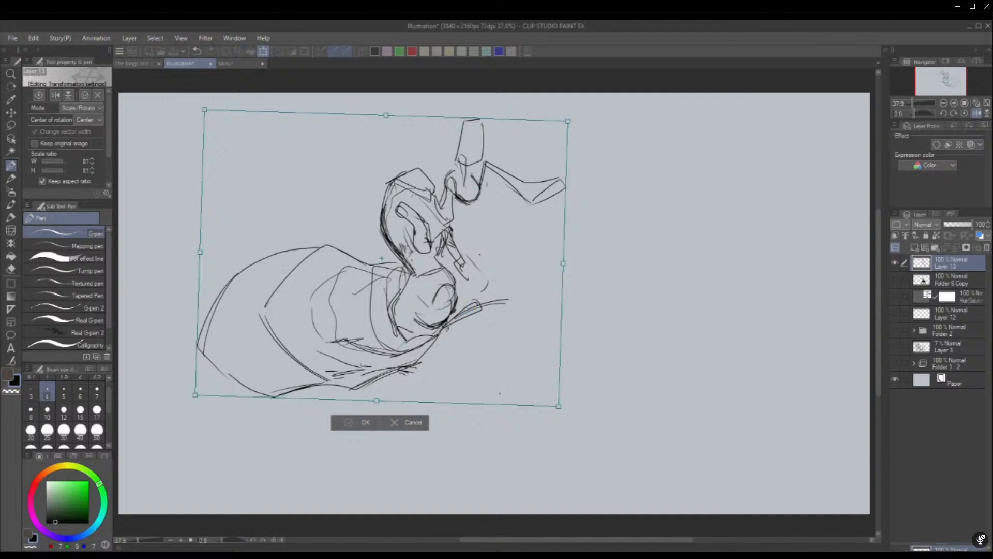
{"action": "key", "text": "Return"}
Replace the leg stub with an angular joint across the middle body segment and a thin double-lined leg segment going down
{"action": "left_click_drag", "start_coordinate": [456, 314], "coordinate": [453, 335]}
{"action": "mouse_move", "coordinate": [463, 293]}
{"action": "left_mouse_down"}
{"action": "mouse_move", "coordinate": [451, 325]}
{"action": "mouse_move", "coordinate": [476, 287]}
{"action": "left_mouse_up"}
{"action": "mouse_move", "coordinate": [475, 287]}
{"action": "left_mouse_down"}
{"action": "mouse_move", "coordinate": [437, 327]}
{"action": "mouse_move", "coordinate": [406, 292]}
{"action": "mouse_move", "coordinate": [429, 286]}
{"action": "left_mouse_up"}
{"action": "mouse_move", "coordinate": [429, 287]}
{"action": "left_mouse_down"}
{"action": "mouse_move", "coordinate": [428, 309]}
{"action": "mouse_move", "coordinate": [471, 330]}
{"action": "left_mouse_up"}
{"action": "left_click_drag", "start_coordinate": [474, 289], "coordinate": [488, 370]}
{"action": "left_click_drag", "start_coordinate": [478, 309], "coordinate": [490, 376]}
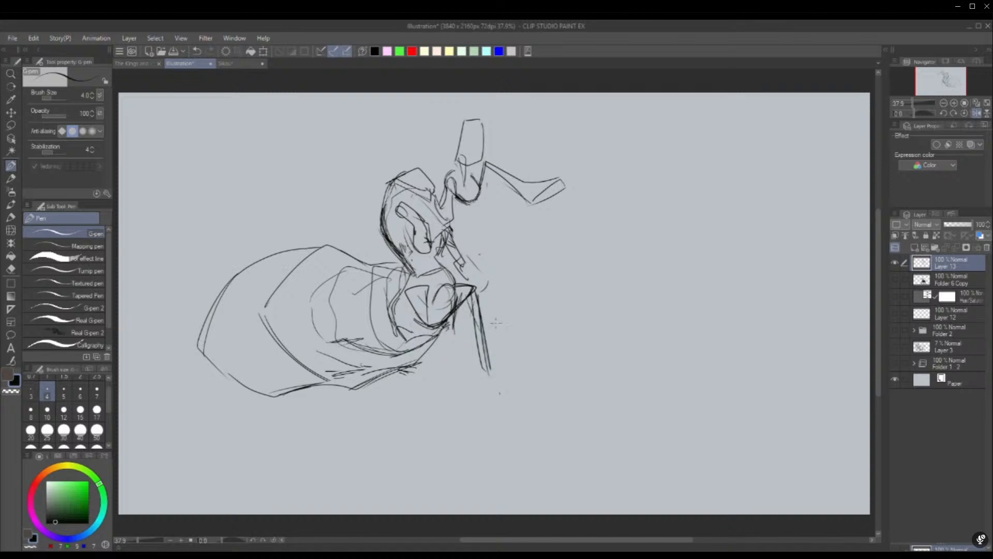
Mirror the canvas view and try a stepped lower leg running outward, down and into a slanted foot
{"action": "left_click", "coordinate": [976, 112]}
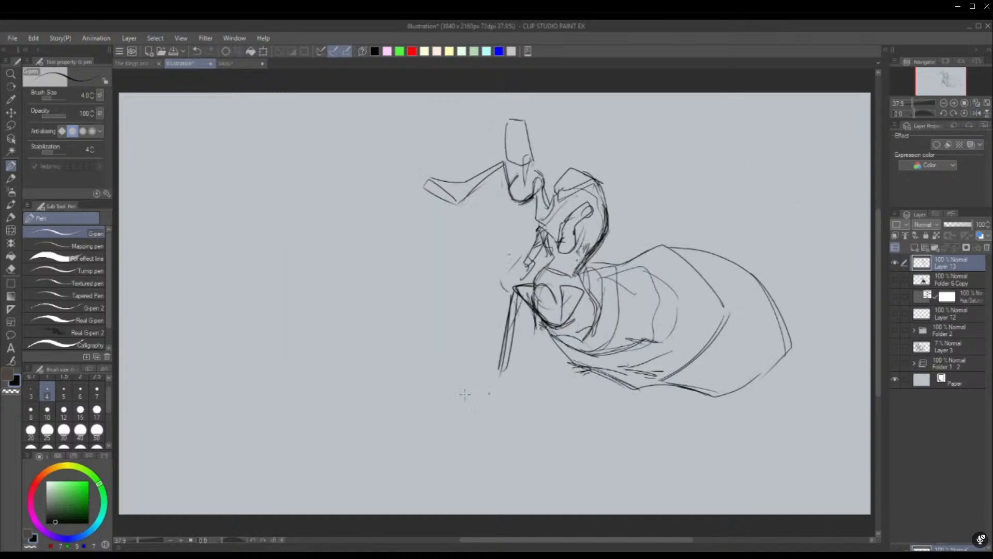
{"action": "left_click_drag", "start_coordinate": [501, 369], "coordinate": [433, 438]}
{"action": "key", "text": "ctrl+z"}
{"action": "mouse_move", "coordinate": [502, 370]}
{"action": "left_mouse_down"}
{"action": "mouse_move", "coordinate": [422, 391]}
{"action": "mouse_move", "coordinate": [418, 438]}
{"action": "left_mouse_up"}
{"action": "mouse_move", "coordinate": [418, 437]}
{"action": "left_mouse_down"}
{"action": "mouse_move", "coordinate": [341, 482]}
{"action": "mouse_move", "coordinate": [389, 463]}
{"action": "left_mouse_up"}
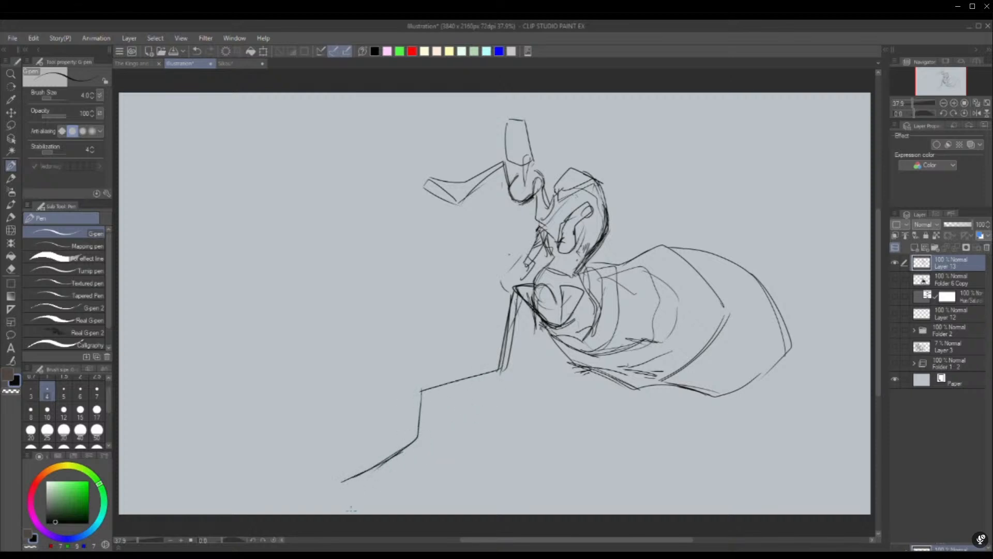
{"action": "key", "text": "ctrl+z"}
Erase the stepped lower leg and sketch a straight diagonal one widening into a triangular foot, cleaning up the hip lines
{"action": "mouse_move", "coordinate": [520, 300]}
{"action": "left_mouse_down"}
{"action": "mouse_move", "coordinate": [536, 327]}
{"action": "mouse_move", "coordinate": [536, 311]}
{"action": "left_mouse_up"}
{"action": "left_click_drag", "start_coordinate": [423, 394], "coordinate": [466, 381]}
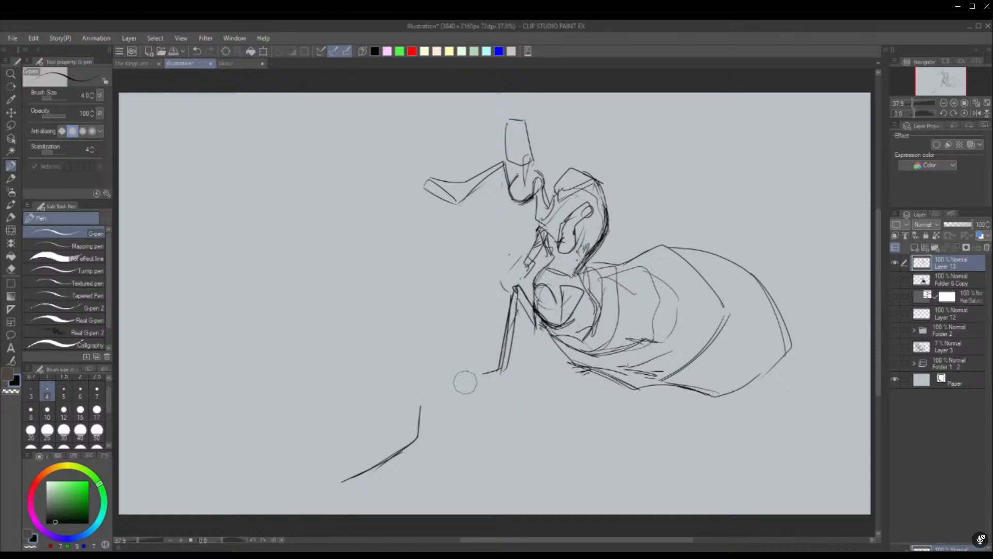
{"action": "mouse_move", "coordinate": [419, 431]}
{"action": "left_mouse_down"}
{"action": "mouse_move", "coordinate": [482, 379]}
{"action": "mouse_move", "coordinate": [470, 397]}
{"action": "left_mouse_up"}
{"action": "left_click_drag", "start_coordinate": [352, 476], "coordinate": [413, 476]}
{"action": "mouse_move", "coordinate": [412, 476]}
{"action": "left_mouse_down"}
{"action": "mouse_move", "coordinate": [478, 386]}
{"action": "mouse_move", "coordinate": [405, 485]}
{"action": "left_mouse_up"}
{"action": "mouse_move", "coordinate": [408, 481]}
{"action": "left_mouse_down"}
{"action": "mouse_move", "coordinate": [503, 374]}
{"action": "mouse_move", "coordinate": [406, 485]}
{"action": "mouse_move", "coordinate": [383, 480]}
{"action": "mouse_move", "coordinate": [407, 487]}
{"action": "left_mouse_up"}
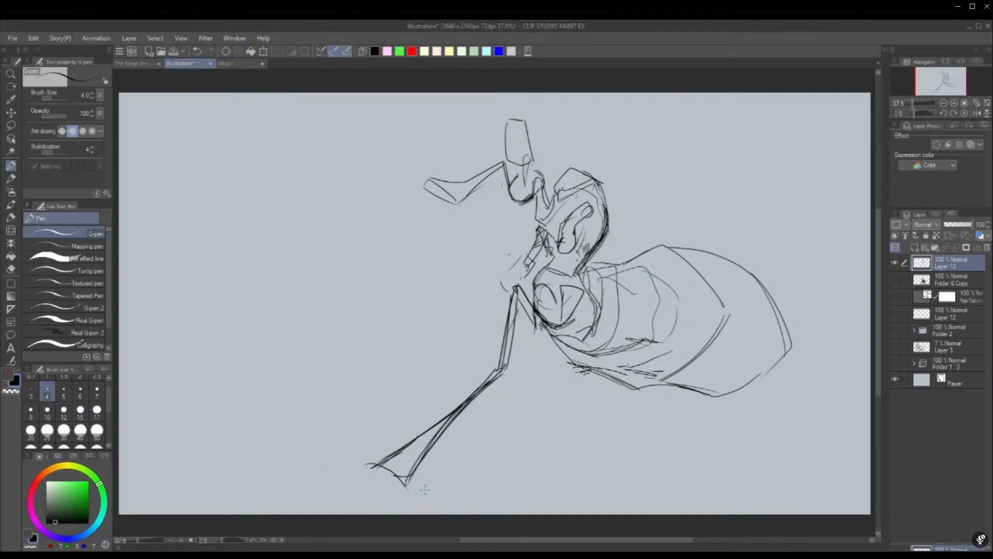
Mirror the canvas view and try a higher-kneed leg with a curved thigh, long shin and detached slanting foot stroke
{"action": "left_click", "coordinate": [977, 112]}
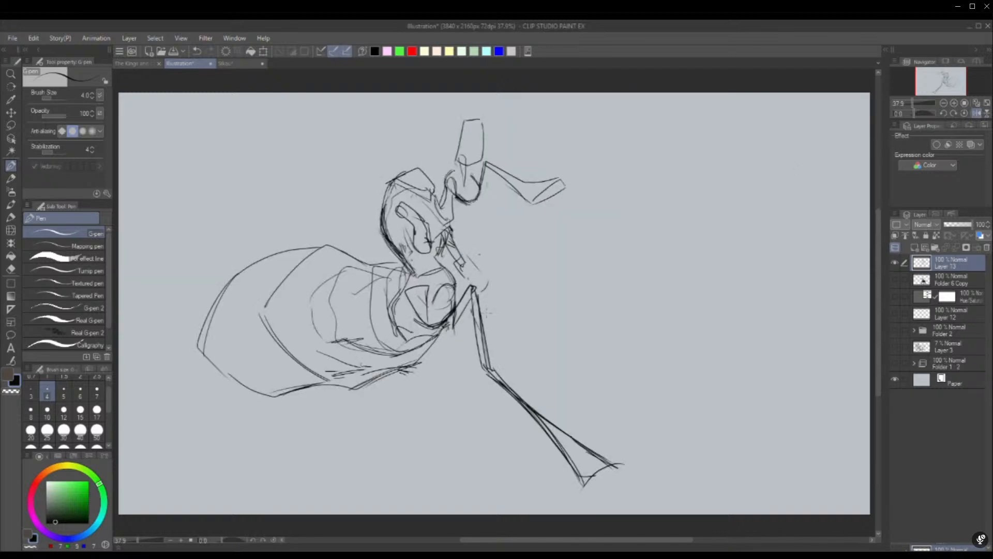
{"action": "mouse_move", "coordinate": [484, 310]}
{"action": "left_mouse_down"}
{"action": "mouse_move", "coordinate": [481, 362]}
{"action": "mouse_move", "coordinate": [468, 325]}
{"action": "mouse_move", "coordinate": [487, 302]}
{"action": "left_mouse_up"}
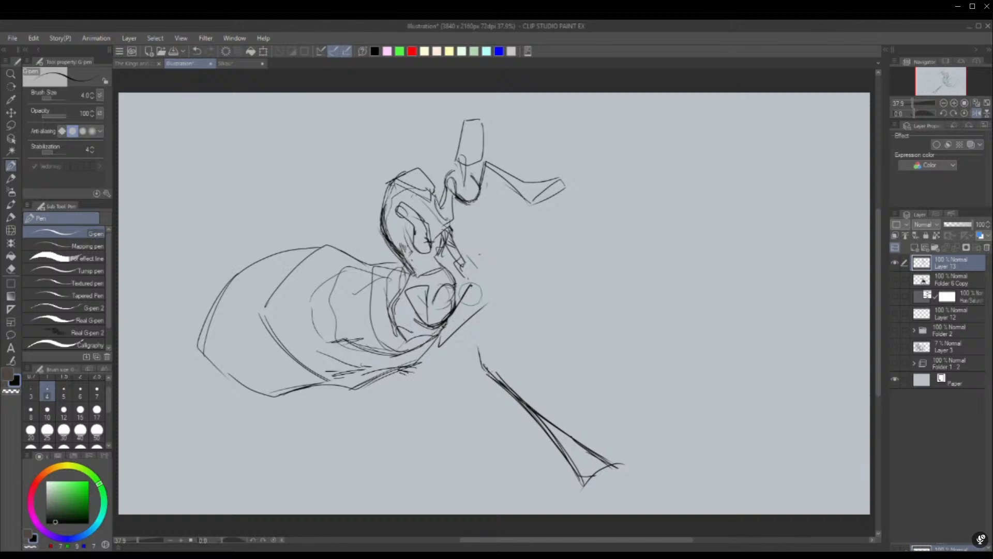
{"action": "left_click_drag", "start_coordinate": [437, 358], "coordinate": [514, 294]}
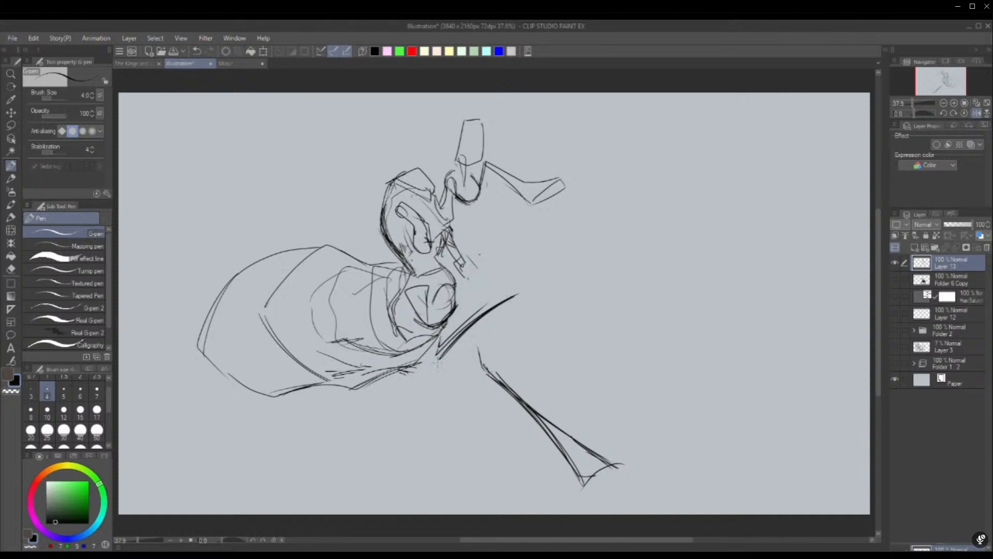
{"action": "left_click_drag", "start_coordinate": [480, 347], "coordinate": [489, 370]}
{"action": "left_click_drag", "start_coordinate": [517, 294], "coordinate": [482, 422]}
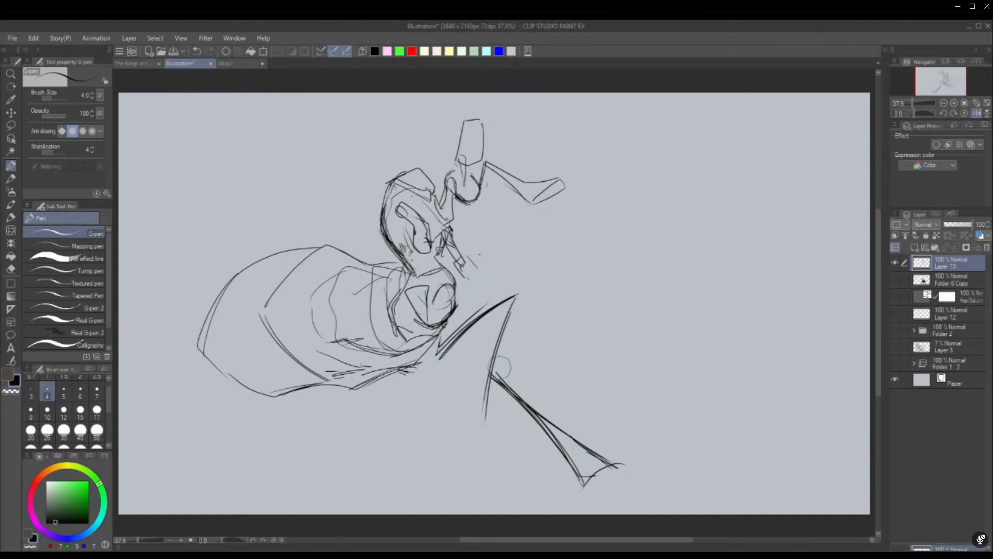
{"action": "mouse_move", "coordinate": [491, 365]}
{"action": "left_mouse_down"}
{"action": "mouse_move", "coordinate": [533, 448]}
{"action": "mouse_move", "coordinate": [544, 461]}
{"action": "mouse_move", "coordinate": [553, 421]}
{"action": "mouse_move", "coordinate": [556, 468]}
{"action": "mouse_move", "coordinate": [587, 481]}
{"action": "left_mouse_up"}
{"action": "left_click_drag", "start_coordinate": [507, 441], "coordinate": [584, 478]}
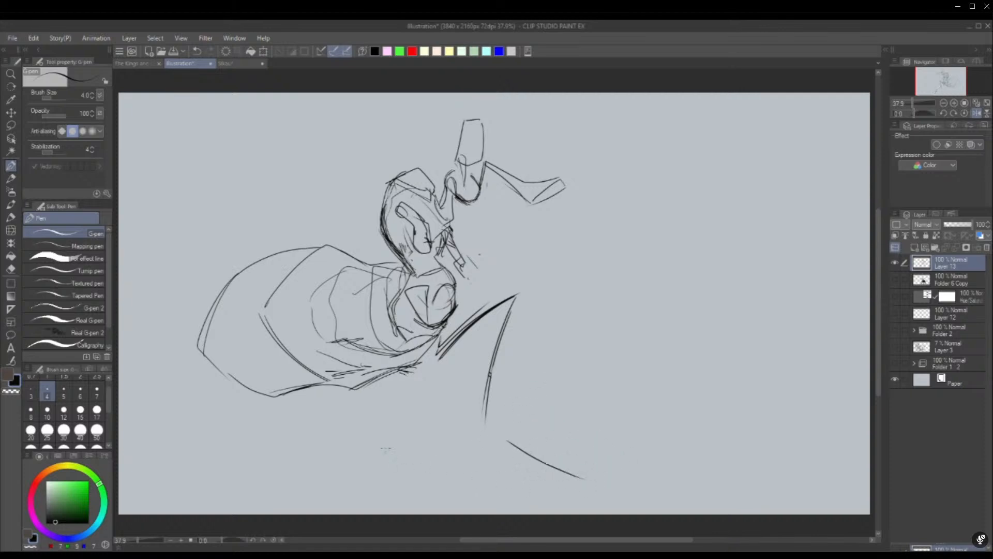
Erase all remaining leg and foot lines below the body
{"action": "mouse_move", "coordinate": [496, 306]}
{"action": "left_mouse_down"}
{"action": "mouse_move", "coordinate": [426, 378]}
{"action": "mouse_move", "coordinate": [507, 316]}
{"action": "left_mouse_up"}
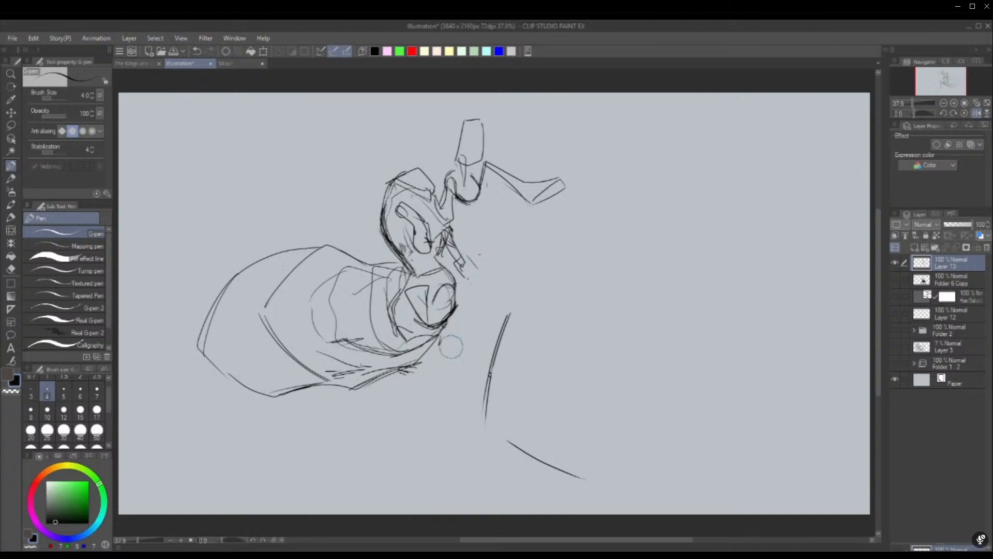
{"action": "mouse_move", "coordinate": [450, 346]}
{"action": "left_mouse_down"}
{"action": "mouse_move", "coordinate": [437, 367]}
{"action": "mouse_move", "coordinate": [537, 301]}
{"action": "mouse_move", "coordinate": [565, 331]}
{"action": "mouse_move", "coordinate": [565, 402]}
{"action": "mouse_move", "coordinate": [537, 446]}
{"action": "mouse_move", "coordinate": [572, 477]}
{"action": "mouse_move", "coordinate": [522, 416]}
{"action": "left_mouse_up"}
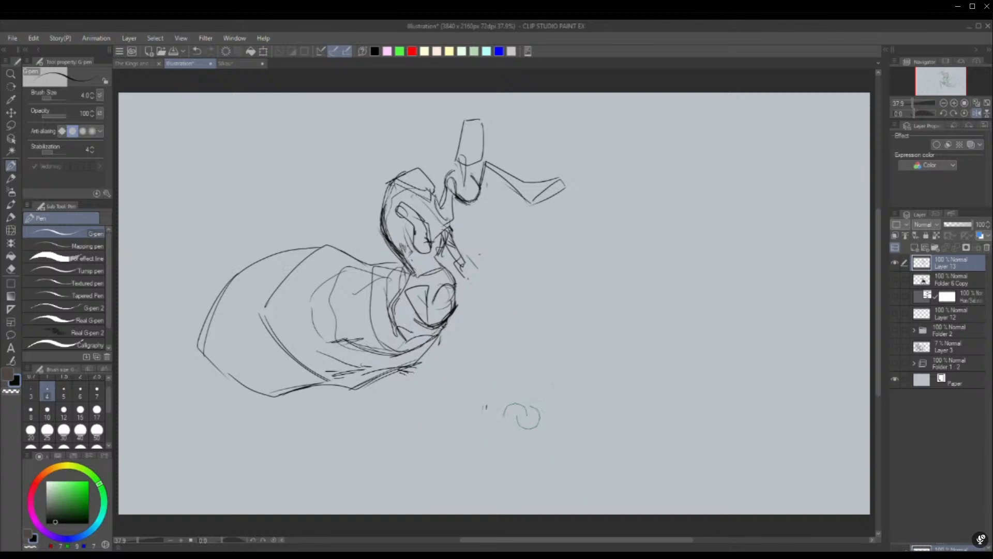
Sketch extra overlapping abdomen segments at the rear end, with a raised top bump and a small pointed lower corner
{"action": "mouse_move", "coordinate": [154, 340]}
{"action": "left_mouse_down"}
{"action": "mouse_move", "coordinate": [219, 254]}
{"action": "mouse_move", "coordinate": [246, 259]}
{"action": "mouse_move", "coordinate": [274, 251]}
{"action": "left_mouse_up"}
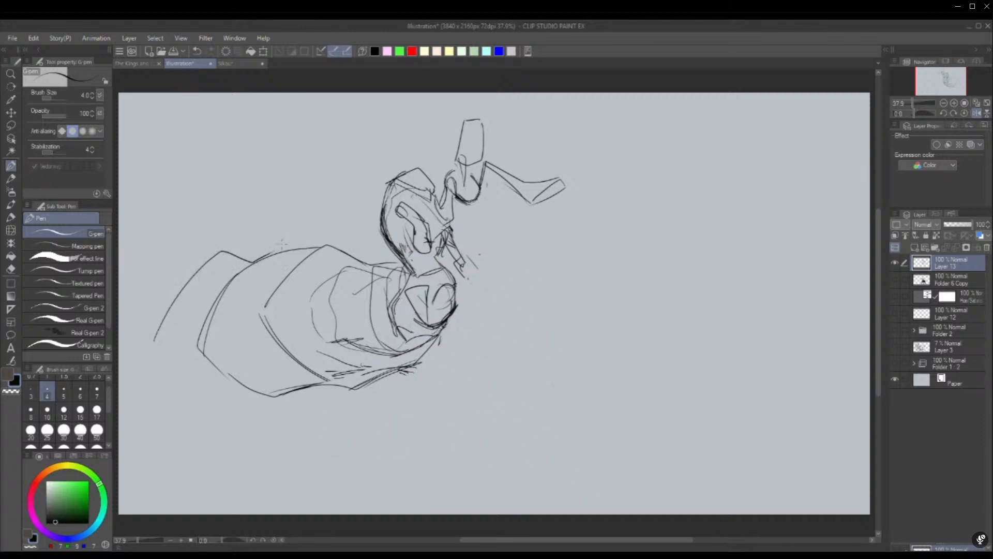
{"action": "mouse_move", "coordinate": [180, 337]}
{"action": "left_mouse_down"}
{"action": "mouse_move", "coordinate": [251, 257]}
{"action": "mouse_move", "coordinate": [214, 287]}
{"action": "mouse_move", "coordinate": [255, 258]}
{"action": "left_mouse_up"}
{"action": "mouse_move", "coordinate": [184, 326]}
{"action": "left_mouse_down"}
{"action": "mouse_move", "coordinate": [215, 288]}
{"action": "mouse_move", "coordinate": [279, 251]}
{"action": "left_mouse_up"}
{"action": "left_click_drag", "start_coordinate": [171, 359], "coordinate": [259, 258]}
{"action": "mouse_move", "coordinate": [169, 357]}
{"action": "left_mouse_down"}
{"action": "mouse_move", "coordinate": [188, 369]}
{"action": "mouse_move", "coordinate": [205, 334]}
{"action": "mouse_move", "coordinate": [179, 351]}
{"action": "mouse_move", "coordinate": [204, 345]}
{"action": "left_mouse_up"}
{"action": "mouse_move", "coordinate": [136, 341]}
{"action": "left_mouse_down"}
{"action": "mouse_move", "coordinate": [174, 279]}
{"action": "mouse_move", "coordinate": [204, 261]}
{"action": "left_mouse_up"}
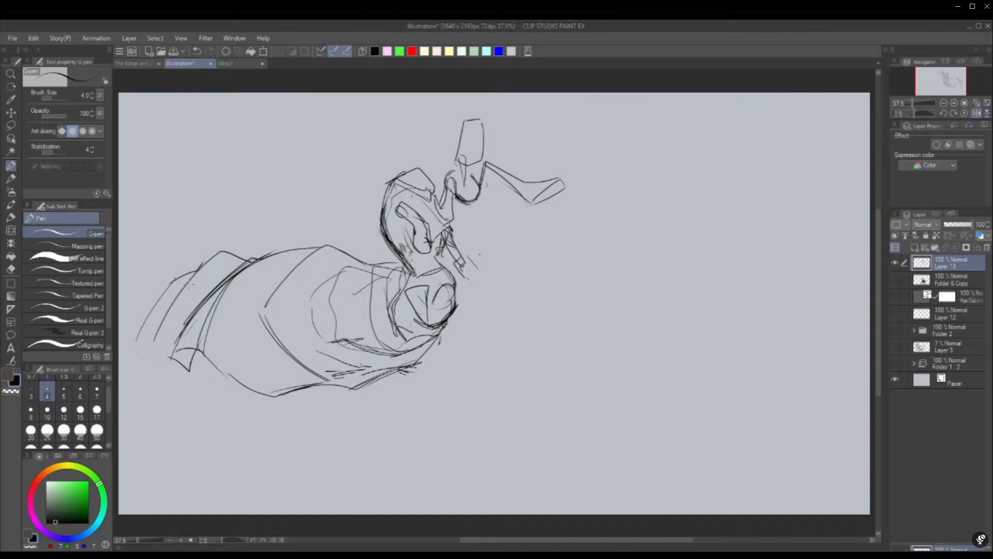
Erase the short arm lines under the chest and sketch a slanted double-lined arm reaching down and forward
{"action": "mouse_move", "coordinate": [468, 277]}
{"action": "left_mouse_down"}
{"action": "mouse_move", "coordinate": [456, 244]}
{"action": "mouse_move", "coordinate": [460, 253]}
{"action": "mouse_move", "coordinate": [444, 255]}
{"action": "left_mouse_up"}
{"action": "mouse_move", "coordinate": [451, 232]}
{"action": "left_mouse_down"}
{"action": "mouse_move", "coordinate": [440, 255]}
{"action": "mouse_move", "coordinate": [469, 259]}
{"action": "mouse_move", "coordinate": [474, 272]}
{"action": "left_mouse_up"}
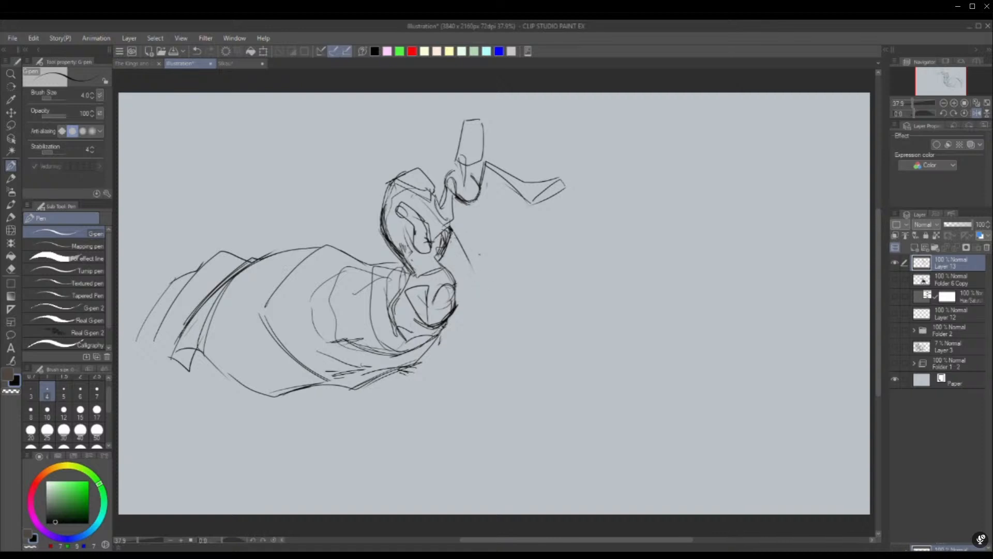
{"action": "mouse_move", "coordinate": [460, 208]}
{"action": "left_mouse_down"}
{"action": "mouse_move", "coordinate": [454, 246]}
{"action": "mouse_move", "coordinate": [452, 237]}
{"action": "mouse_move", "coordinate": [476, 287]}
{"action": "left_mouse_up"}
{"action": "left_click_drag", "start_coordinate": [456, 235], "coordinate": [492, 308]}
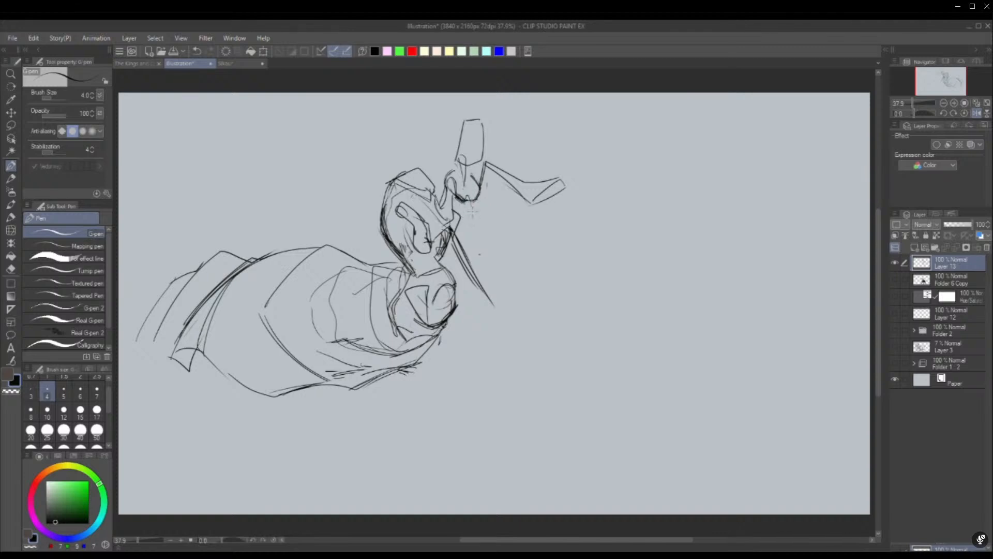
Taper the head's chin to a point, restore the unmirrored view and darken a small eye on the head
{"action": "left_click_drag", "start_coordinate": [467, 201], "coordinate": [470, 212]}
{"action": "left_click_drag", "start_coordinate": [478, 195], "coordinate": [474, 208]}
{"action": "left_click", "coordinate": [976, 113]}
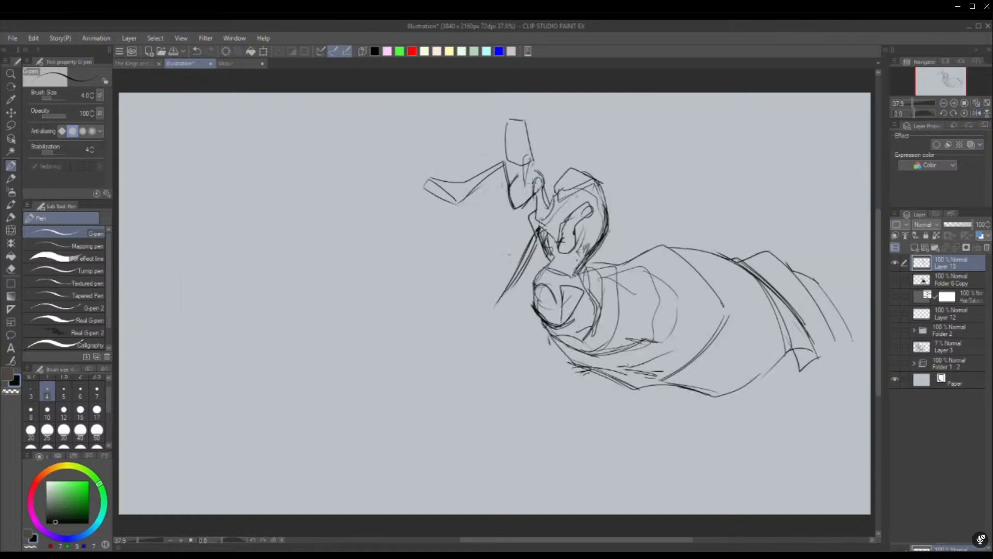
{"action": "key", "text": "ctrl+z"}
{"action": "key", "text": "ctrl+z"}
{"action": "left_click_drag", "start_coordinate": [538, 178], "coordinate": [511, 211]}
Replace the abdomen's rear plates with a rounded segment topped by a raised bump and shift the sketch toward the head side
{"action": "mouse_move", "coordinate": [757, 258]}
{"action": "left_mouse_down"}
{"action": "mouse_move", "coordinate": [776, 267]}
{"action": "mouse_move", "coordinate": [756, 257]}
{"action": "mouse_move", "coordinate": [805, 367]}
{"action": "mouse_move", "coordinate": [771, 306]}
{"action": "left_mouse_up"}
{"action": "mouse_move", "coordinate": [675, 254]}
{"action": "left_mouse_down"}
{"action": "mouse_move", "coordinate": [720, 228]}
{"action": "mouse_move", "coordinate": [754, 253]}
{"action": "left_mouse_up"}
{"action": "mouse_move", "coordinate": [769, 270]}
{"action": "left_mouse_down"}
{"action": "mouse_move", "coordinate": [664, 387]}
{"action": "mouse_move", "coordinate": [748, 381]}
{"action": "left_mouse_up"}
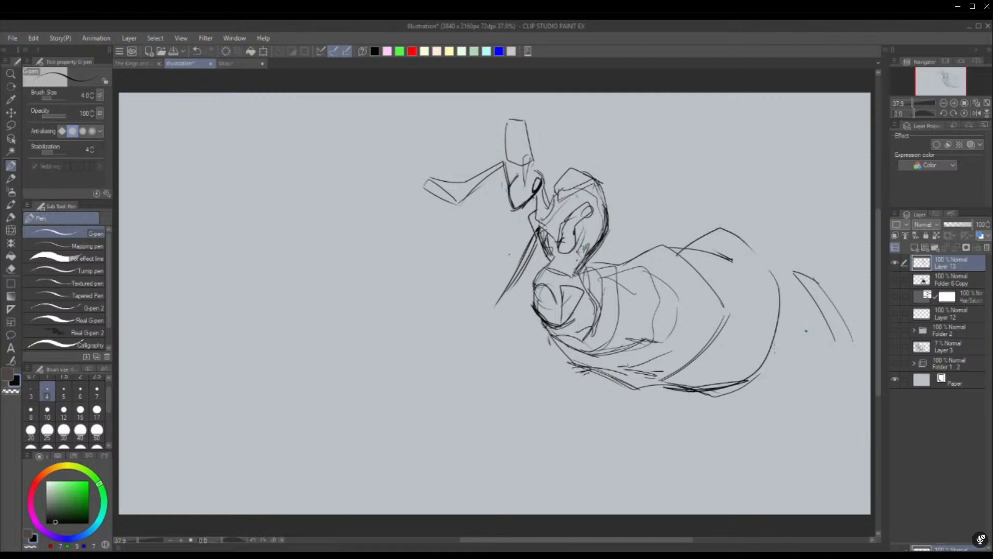
{"action": "mouse_move", "coordinate": [733, 242]}
{"action": "left_mouse_down"}
{"action": "mouse_move", "coordinate": [756, 235]}
{"action": "mouse_move", "coordinate": [799, 350]}
{"action": "mouse_move", "coordinate": [753, 384]}
{"action": "mouse_move", "coordinate": [716, 394]}
{"action": "mouse_move", "coordinate": [573, 408]}
{"action": "left_mouse_up"}
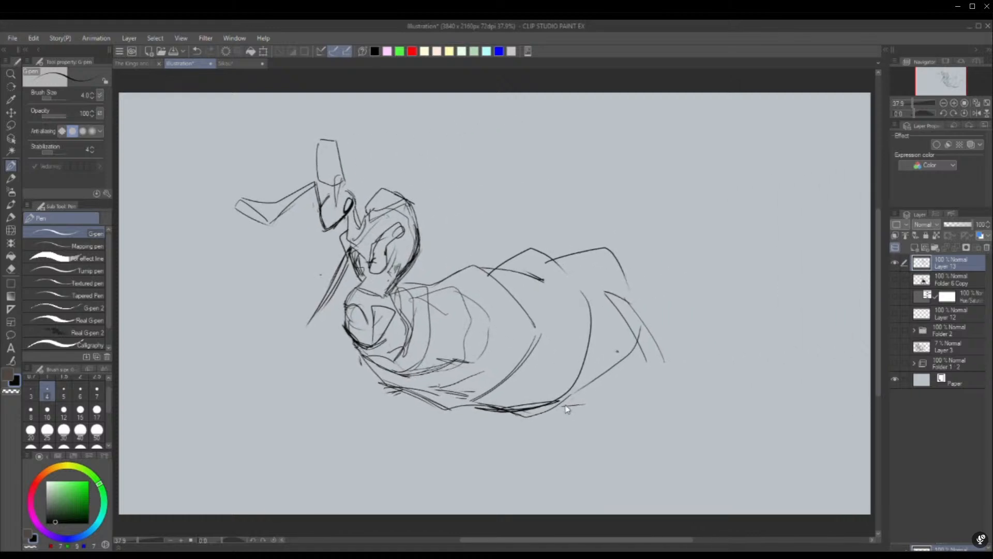
Sketch a large rounded end segment closing the abdomen, redoing its stray contour strokes
{"action": "mouse_move", "coordinate": [565, 265]}
{"action": "left_mouse_down"}
{"action": "mouse_move", "coordinate": [640, 239]}
{"action": "mouse_move", "coordinate": [670, 260]}
{"action": "left_mouse_up"}
{"action": "mouse_move", "coordinate": [680, 284]}
{"action": "left_mouse_down"}
{"action": "mouse_move", "coordinate": [586, 386]}
{"action": "mouse_move", "coordinate": [543, 410]}
{"action": "left_mouse_up"}
{"action": "left_click_drag", "start_coordinate": [673, 322], "coordinate": [550, 400]}
{"action": "key", "text": "ctrl+z"}
{"action": "key", "text": "ctrl+z"}
{"action": "left_click_drag", "start_coordinate": [673, 332], "coordinate": [567, 410]}
{"action": "mouse_move", "coordinate": [541, 256]}
{"action": "left_mouse_down"}
{"action": "mouse_move", "coordinate": [599, 223]}
{"action": "mouse_move", "coordinate": [657, 227]}
{"action": "mouse_move", "coordinate": [669, 247]}
{"action": "left_mouse_up"}
{"action": "mouse_move", "coordinate": [586, 219]}
{"action": "left_mouse_down"}
{"action": "mouse_move", "coordinate": [670, 244]}
{"action": "mouse_move", "coordinate": [686, 315]}
{"action": "left_mouse_up"}
{"action": "key", "text": "ctrl+z"}
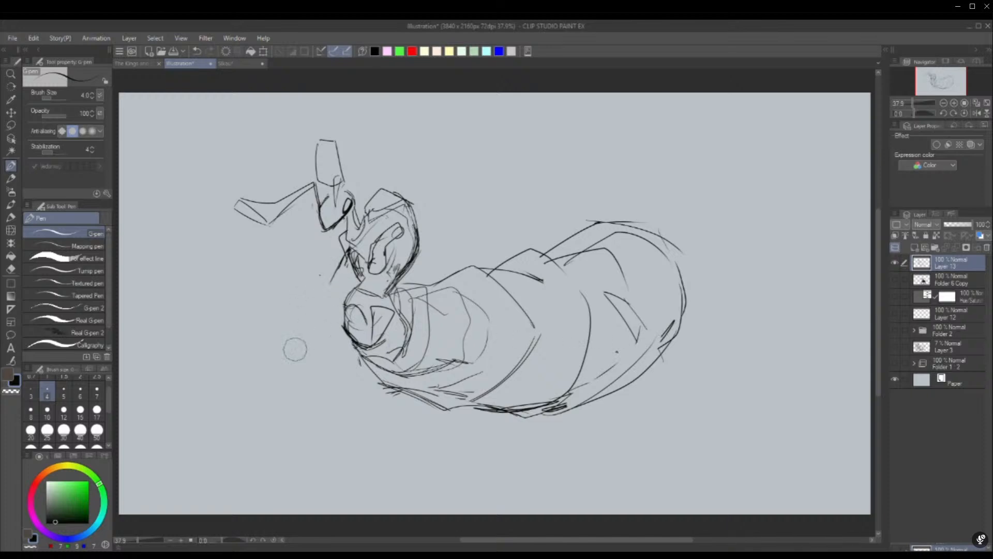
Redraw the arm as a thin line ending in a pointed blade-like claw and rework the head's jaw into a rounder shape
{"action": "mouse_move", "coordinate": [344, 253]}
{"action": "left_mouse_down"}
{"action": "mouse_move", "coordinate": [299, 324]}
{"action": "mouse_move", "coordinate": [293, 320]}
{"action": "mouse_move", "coordinate": [295, 365]}
{"action": "mouse_move", "coordinate": [321, 305]}
{"action": "left_mouse_up"}
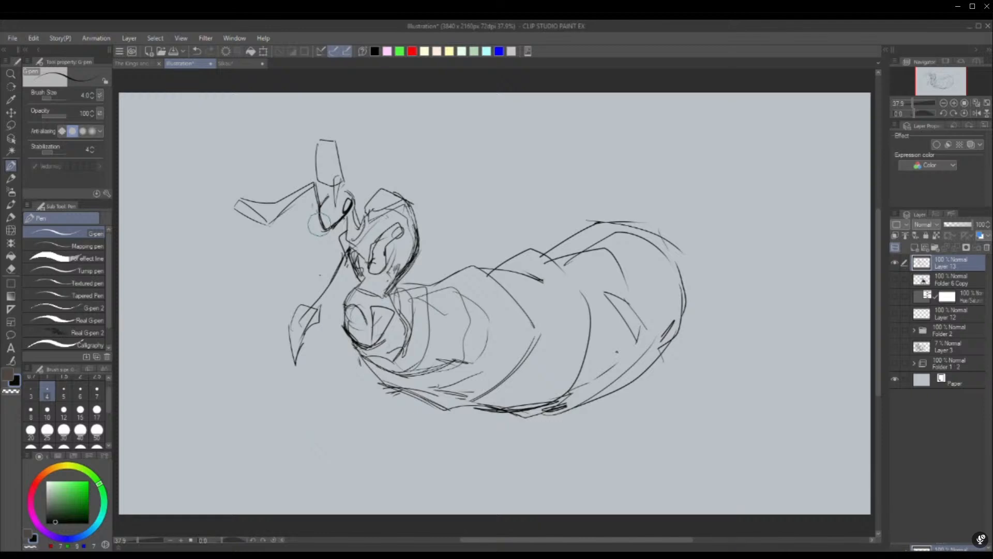
{"action": "mouse_move", "coordinate": [320, 227]}
{"action": "left_mouse_down"}
{"action": "mouse_move", "coordinate": [328, 232]}
{"action": "mouse_move", "coordinate": [348, 213]}
{"action": "mouse_move", "coordinate": [326, 230]}
{"action": "mouse_move", "coordinate": [345, 216]}
{"action": "mouse_move", "coordinate": [333, 239]}
{"action": "mouse_move", "coordinate": [341, 215]}
{"action": "left_mouse_up"}
{"action": "key", "text": "ctrl+z"}
{"action": "key", "text": "ctrl+z"}
{"action": "key", "text": "ctrl+z"}
{"action": "key", "text": "ctrl+z"}
{"action": "key", "text": "ctrl+z"}
{"action": "key", "text": "ctrl+z"}
{"action": "key", "text": "ctrl+z"}
{"action": "key", "text": "ctrl+z"}
{"action": "key", "text": "ctrl+z"}
{"action": "key", "text": "ctrl+z"}
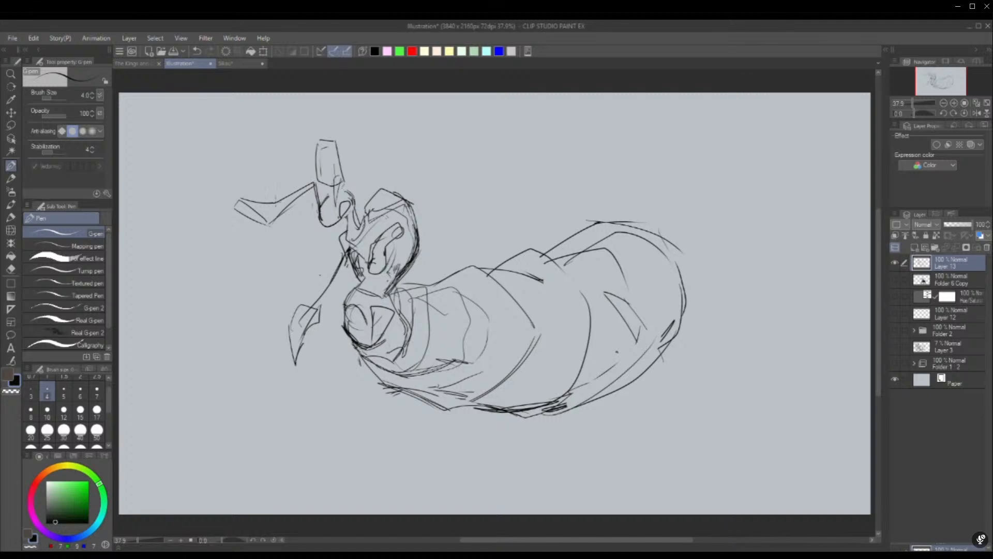
Briefly show the caterpillar painting in Folder 2 and the ant painting in Folder 6 Copy to compare them with the sketch
{"action": "left_click", "coordinate": [894, 329]}
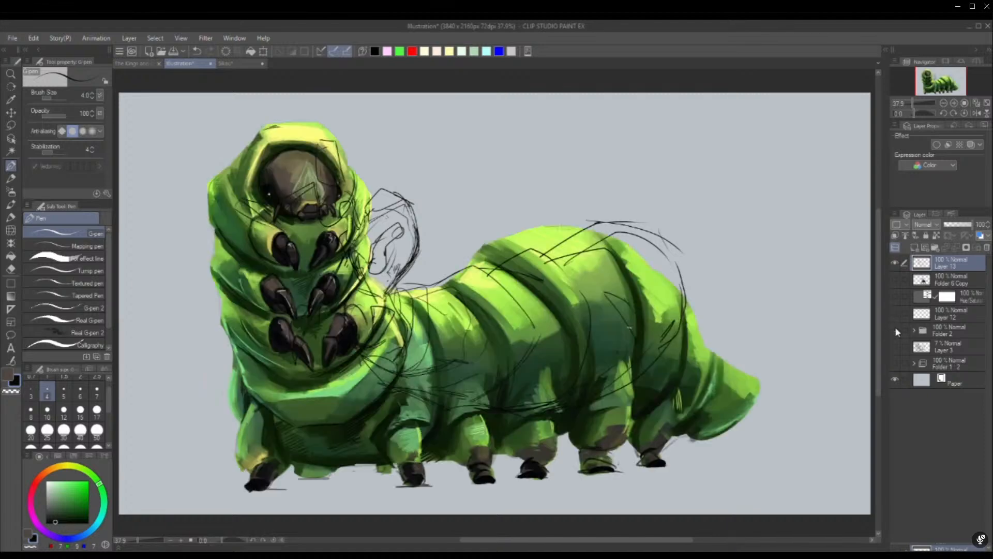
{"action": "left_click", "coordinate": [895, 329]}
{"action": "left_click", "coordinate": [895, 282]}
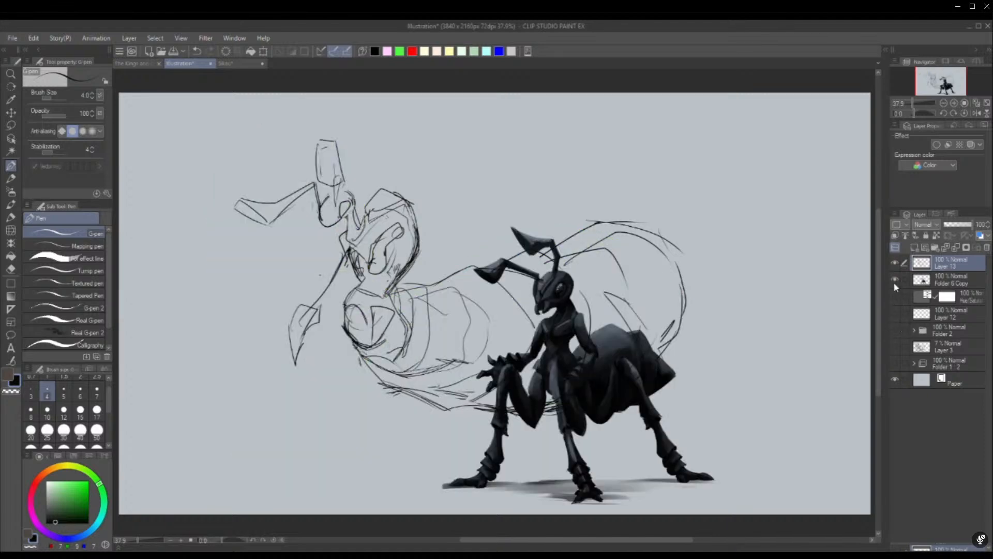
{"action": "left_click", "coordinate": [895, 282]}
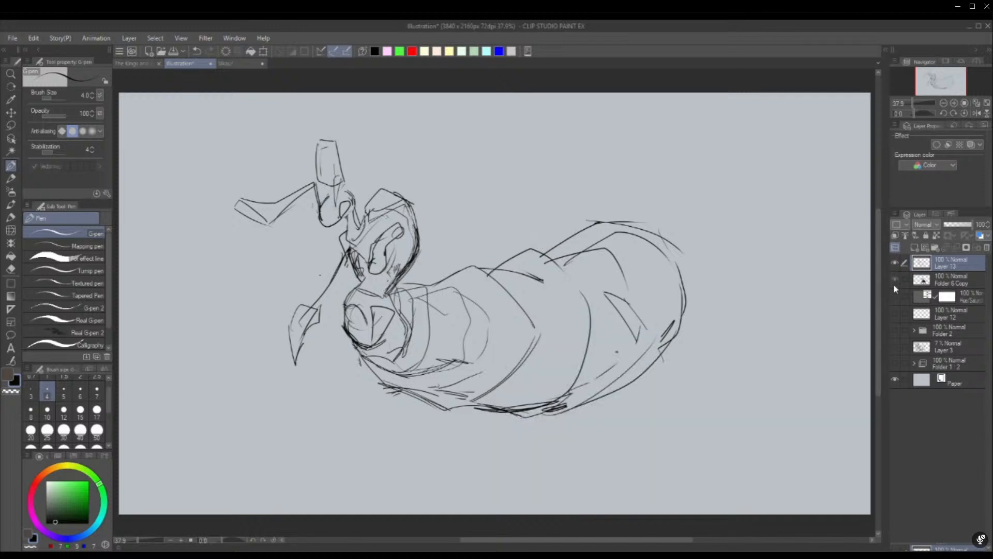
{"action": "left_click", "coordinate": [893, 283]}
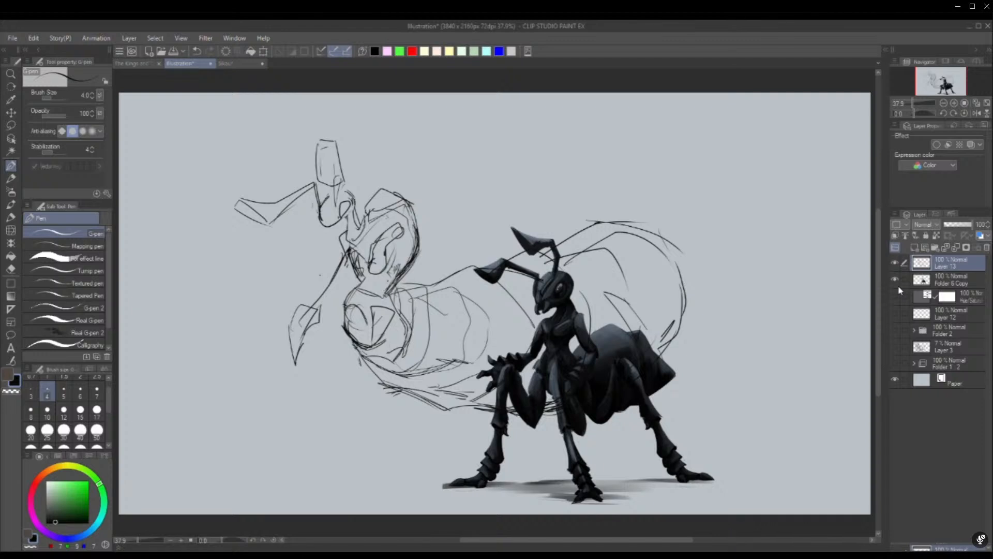
{"action": "left_click", "coordinate": [894, 280]}
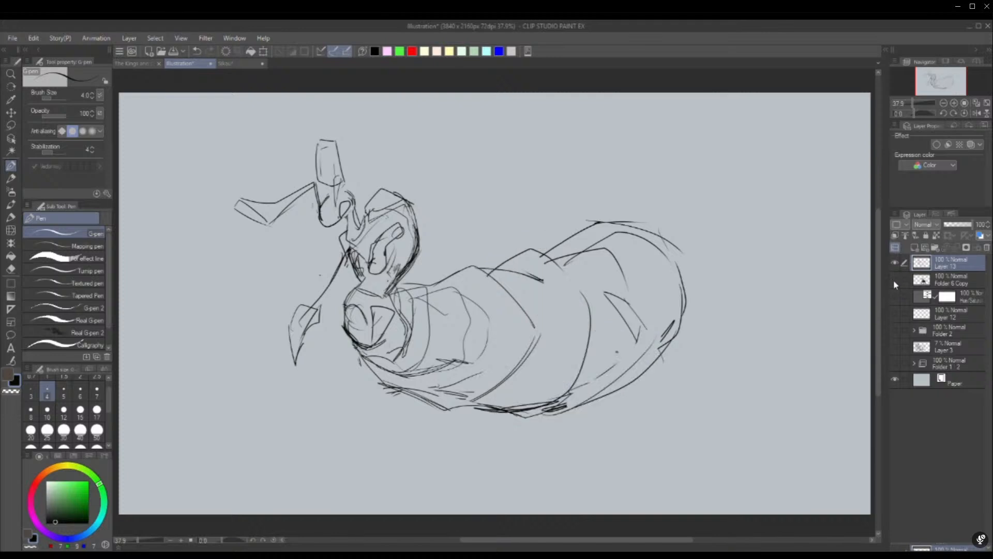
Reinforce the oval contours and inner lines of the round front body segment and add a bulge along its front
{"action": "left_click_drag", "start_coordinate": [370, 326], "coordinate": [388, 311]}
{"action": "mouse_move", "coordinate": [379, 307]}
{"action": "left_mouse_down"}
{"action": "mouse_move", "coordinate": [399, 317]}
{"action": "mouse_move", "coordinate": [368, 340]}
{"action": "left_mouse_up"}
{"action": "left_click_drag", "start_coordinate": [393, 318], "coordinate": [402, 332]}
{"action": "mouse_move", "coordinate": [350, 305]}
{"action": "left_mouse_down"}
{"action": "mouse_move", "coordinate": [345, 342]}
{"action": "mouse_move", "coordinate": [342, 327]}
{"action": "mouse_move", "coordinate": [335, 342]}
{"action": "left_mouse_up"}
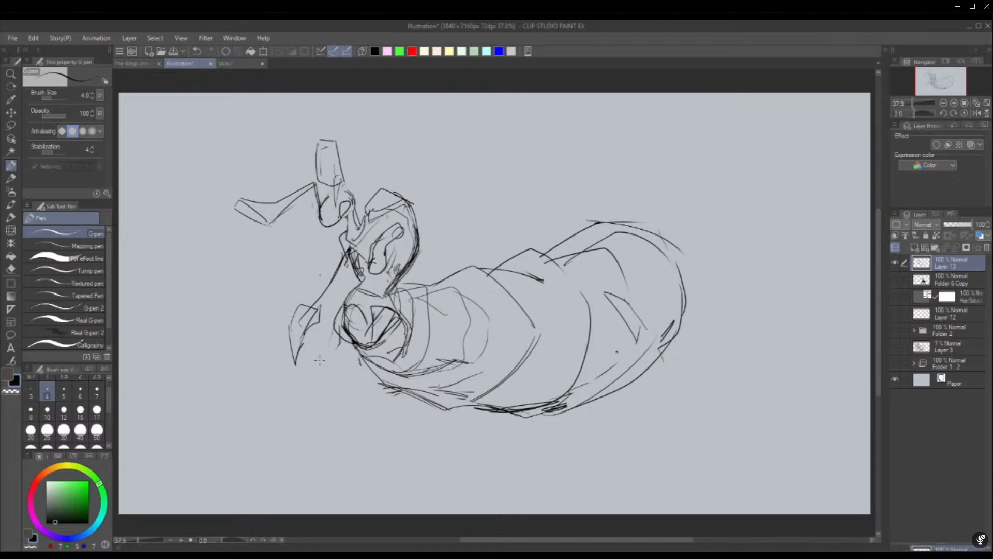
Reshape the thorax with a smooth domed top, a pointed rear shoulder and a redrawn front edge
{"action": "mouse_move", "coordinate": [351, 215]}
{"action": "left_mouse_down"}
{"action": "mouse_move", "coordinate": [388, 184]}
{"action": "mouse_move", "coordinate": [374, 186]}
{"action": "mouse_move", "coordinate": [400, 184]}
{"action": "left_mouse_up"}
{"action": "mouse_move", "coordinate": [339, 227]}
{"action": "left_mouse_down"}
{"action": "mouse_move", "coordinate": [380, 207]}
{"action": "mouse_move", "coordinate": [408, 226]}
{"action": "mouse_move", "coordinate": [396, 206]}
{"action": "mouse_move", "coordinate": [390, 216]}
{"action": "mouse_move", "coordinate": [377, 189]}
{"action": "mouse_move", "coordinate": [427, 199]}
{"action": "left_mouse_up"}
{"action": "left_click_drag", "start_coordinate": [428, 202], "coordinate": [419, 235]}
{"action": "mouse_move", "coordinate": [369, 194]}
{"action": "left_mouse_down"}
{"action": "mouse_move", "coordinate": [390, 186]}
{"action": "mouse_move", "coordinate": [377, 194]}
{"action": "mouse_move", "coordinate": [399, 194]}
{"action": "left_mouse_up"}
{"action": "left_click_drag", "start_coordinate": [361, 200], "coordinate": [405, 197]}
{"action": "mouse_move", "coordinate": [324, 232]}
{"action": "left_mouse_down"}
{"action": "mouse_move", "coordinate": [362, 217]}
{"action": "mouse_move", "coordinate": [352, 234]}
{"action": "mouse_move", "coordinate": [366, 279]}
{"action": "left_mouse_up"}
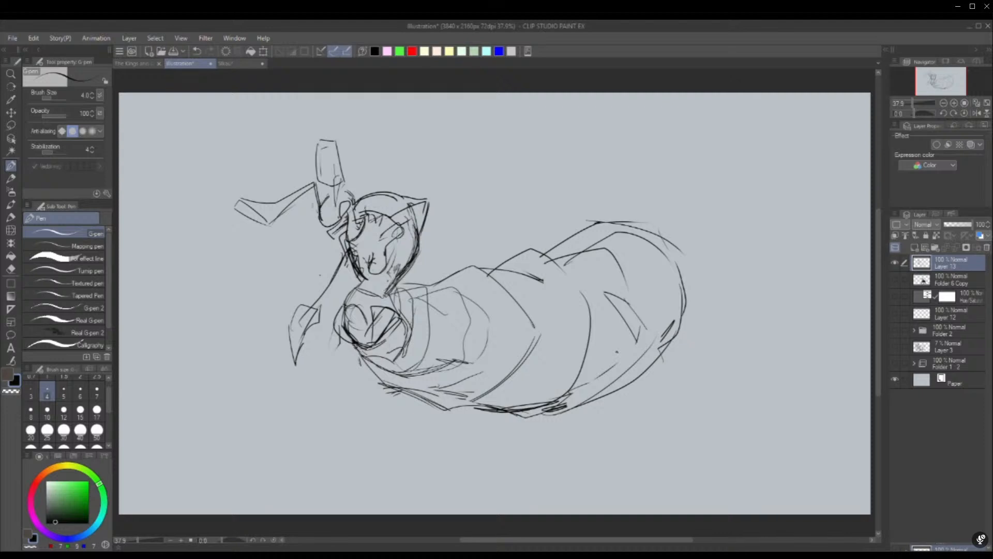
Undo the last stray thorax strokes and redraw the curved detail lines inside it
{"action": "key", "text": "ctrl+z"}
{"action": "key", "text": "ctrl+z"}
{"action": "key", "text": "ctrl+z"}
{"action": "key", "text": "ctrl+z"}
{"action": "key", "text": "ctrl+z"}
{"action": "key", "text": "ctrl+z"}
{"action": "mouse_move", "coordinate": [370, 262]}
{"action": "left_mouse_down"}
{"action": "mouse_move", "coordinate": [389, 274]}
{"action": "mouse_move", "coordinate": [376, 234]}
{"action": "mouse_move", "coordinate": [406, 226]}
{"action": "mouse_move", "coordinate": [387, 255]}
{"action": "mouse_move", "coordinate": [389, 275]}
{"action": "mouse_move", "coordinate": [390, 241]}
{"action": "mouse_move", "coordinate": [399, 231]}
{"action": "mouse_move", "coordinate": [405, 243]}
{"action": "left_mouse_up"}
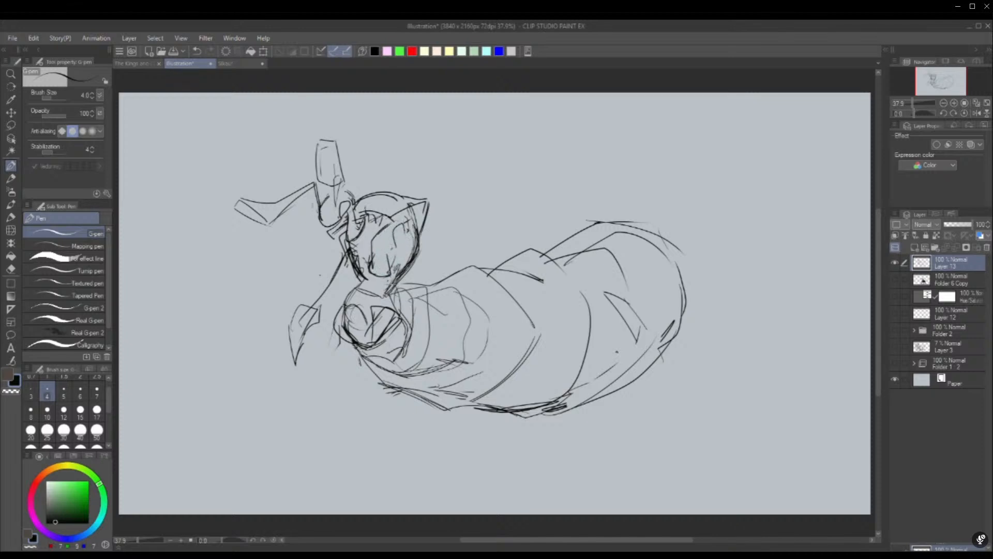
Refine the head's eye and mouth area in a mirrored view, then flip back and add a pointed bulge behind the thorax
{"action": "left_click", "coordinate": [976, 115]}
{"action": "mouse_move", "coordinate": [663, 237]}
{"action": "left_mouse_down"}
{"action": "mouse_move", "coordinate": [650, 217]}
{"action": "mouse_move", "coordinate": [663, 237]}
{"action": "mouse_move", "coordinate": [655, 233]}
{"action": "mouse_move", "coordinate": [674, 216]}
{"action": "mouse_move", "coordinate": [658, 237]}
{"action": "left_mouse_up"}
{"action": "key", "text": "ctrl+z"}
{"action": "key", "text": "ctrl+z"}
{"action": "key", "text": "ctrl+z"}
{"action": "key", "text": "ctrl+z"}
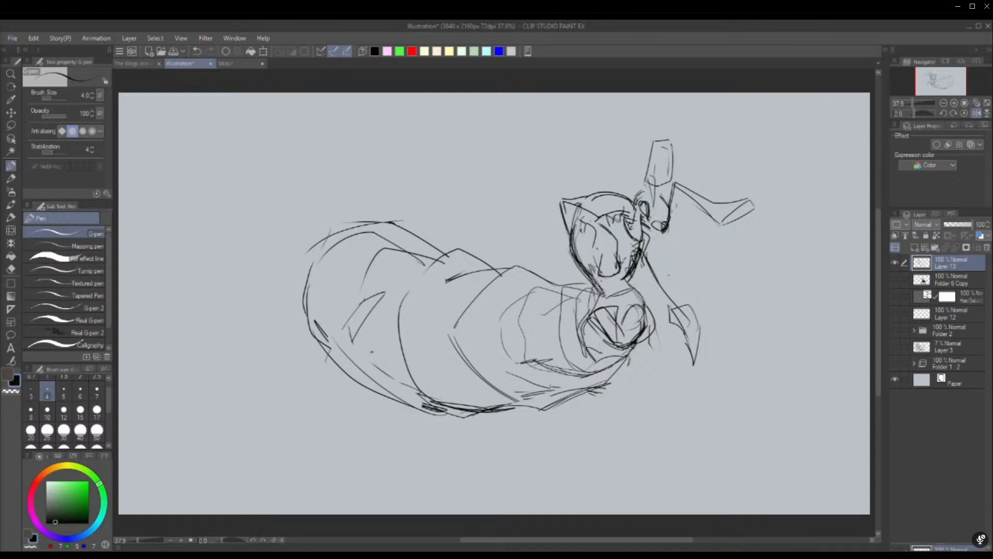
{"action": "left_click_drag", "start_coordinate": [643, 203], "coordinate": [641, 207]}
{"action": "left_click", "coordinate": [977, 112]}
{"action": "left_click_drag", "start_coordinate": [425, 235], "coordinate": [405, 274]}
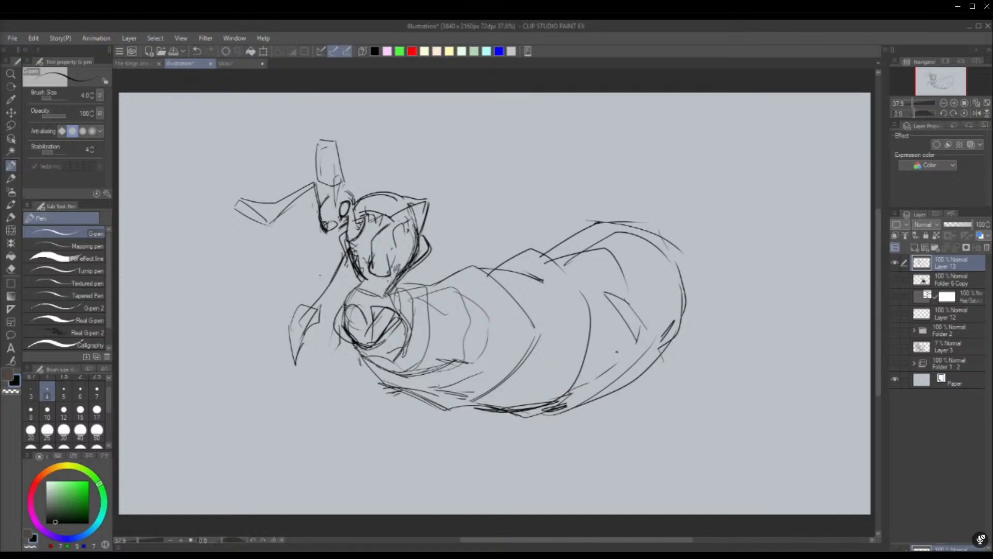
Sketch a long pointed wing sweeping up and back from the thorax, with a curved upper edge and an angled lower edge
{"action": "mouse_move", "coordinate": [411, 224]}
{"action": "left_mouse_down"}
{"action": "mouse_move", "coordinate": [427, 235]}
{"action": "mouse_move", "coordinate": [492, 194]}
{"action": "mouse_move", "coordinate": [435, 226]}
{"action": "mouse_move", "coordinate": [488, 186]}
{"action": "left_mouse_up"}
{"action": "left_click_drag", "start_coordinate": [421, 225], "coordinate": [610, 123]}
{"action": "left_click_drag", "start_coordinate": [472, 196], "coordinate": [710, 99]}
{"action": "left_click_drag", "start_coordinate": [493, 182], "coordinate": [685, 102]}
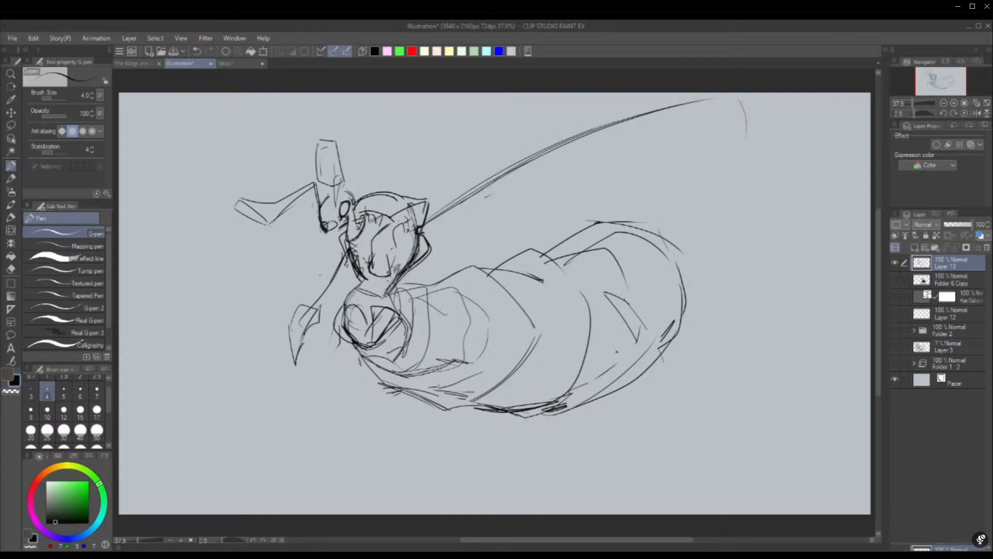
{"action": "left_click_drag", "start_coordinate": [418, 231], "coordinate": [593, 211]}
{"action": "mouse_move", "coordinate": [743, 101]}
{"action": "left_mouse_down"}
{"action": "mouse_move", "coordinate": [678, 171]}
{"action": "mouse_move", "coordinate": [563, 210]}
{"action": "left_mouse_up"}
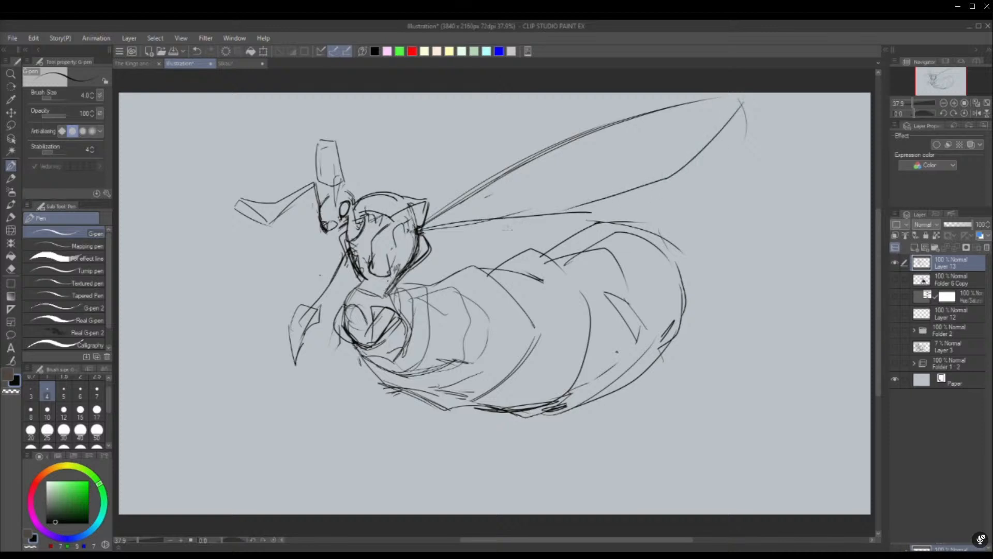
{"action": "left_click_drag", "start_coordinate": [453, 225], "coordinate": [621, 200]}
{"action": "left_click_drag", "start_coordinate": [515, 226], "coordinate": [613, 202]}
Shift the whole sketch down and forward and draw a second wing's curved leading edge above the first wing
{"action": "left_click_drag", "start_coordinate": [427, 217], "coordinate": [497, 133]}
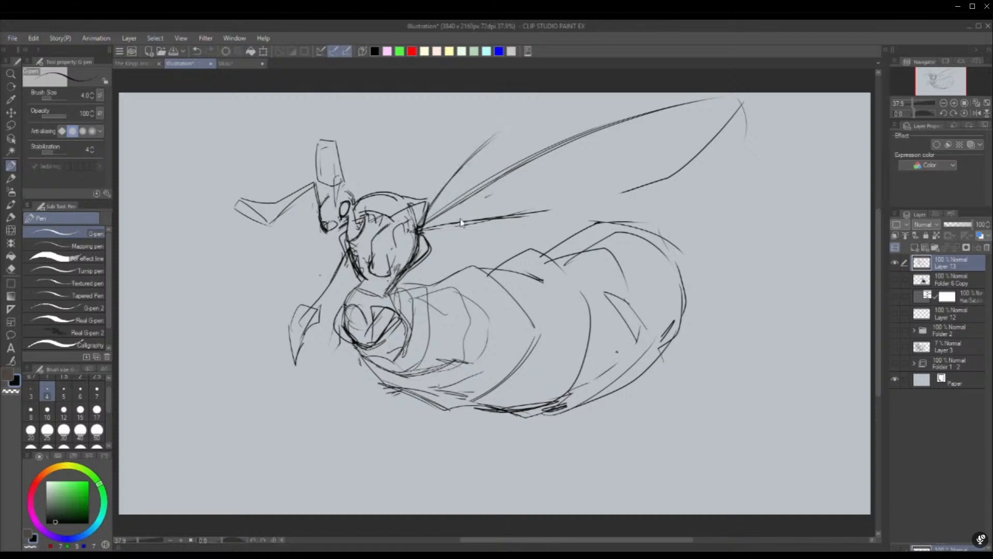
{"action": "mouse_move", "coordinate": [462, 226]}
{"action": "left_mouse_down"}
{"action": "mouse_move", "coordinate": [418, 302]}
{"action": "mouse_move", "coordinate": [411, 261]}
{"action": "left_mouse_up"}
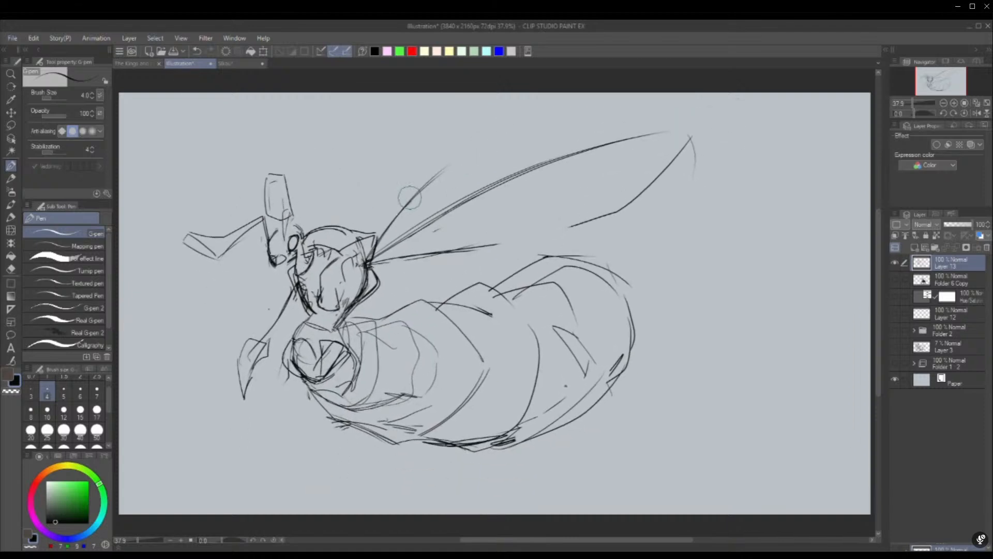
{"action": "mouse_move", "coordinate": [434, 172]}
{"action": "left_mouse_down"}
{"action": "mouse_move", "coordinate": [397, 226]}
{"action": "mouse_move", "coordinate": [454, 143]}
{"action": "left_mouse_up"}
{"action": "left_click_drag", "start_coordinate": [380, 229], "coordinate": [503, 106]}
{"action": "left_click_drag", "start_coordinate": [409, 188], "coordinate": [531, 97]}
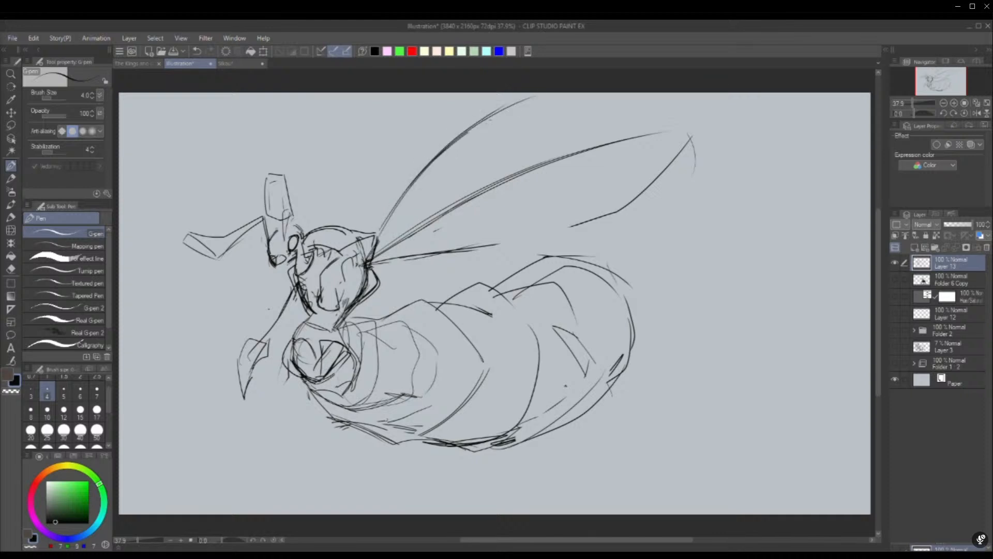
Close the second wing with an angled tip and a curved lower edge, darkening that edge with repeated strokes
{"action": "mouse_move", "coordinate": [467, 134]}
{"action": "left_mouse_down"}
{"action": "mouse_move", "coordinate": [544, 92]}
{"action": "mouse_move", "coordinate": [560, 142]}
{"action": "left_mouse_up"}
{"action": "left_click_drag", "start_coordinate": [623, 93], "coordinate": [592, 130]}
{"action": "left_click_drag", "start_coordinate": [592, 89], "coordinate": [565, 136]}
{"action": "mouse_move", "coordinate": [623, 93]}
{"action": "left_mouse_down"}
{"action": "mouse_move", "coordinate": [572, 148]}
{"action": "mouse_move", "coordinate": [447, 188]}
{"action": "mouse_move", "coordinate": [380, 238]}
{"action": "left_mouse_up"}
{"action": "left_click_drag", "start_coordinate": [379, 239], "coordinate": [490, 167]}
{"action": "left_click_drag", "start_coordinate": [376, 267], "coordinate": [402, 270]}
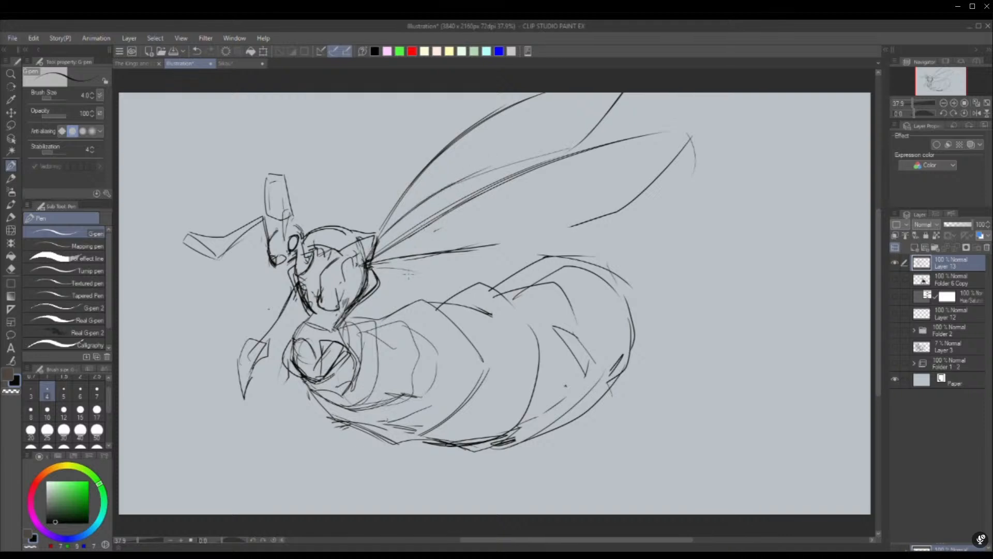
{"action": "mouse_move", "coordinate": [380, 238]}
{"action": "left_mouse_down"}
{"action": "mouse_move", "coordinate": [548, 154]}
{"action": "mouse_move", "coordinate": [416, 206]}
{"action": "left_mouse_up"}
{"action": "mouse_move", "coordinate": [572, 153]}
{"action": "left_mouse_down"}
{"action": "mouse_move", "coordinate": [409, 218]}
{"action": "mouse_move", "coordinate": [401, 236]}
{"action": "left_mouse_up"}
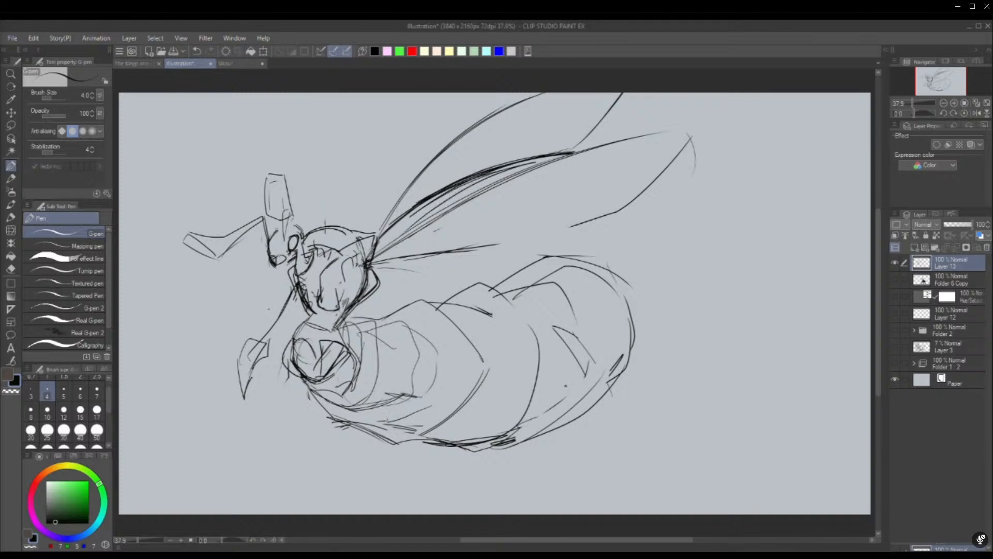
Sketch a narrow upright wing rising from behind the head, redrawing its rear edge after undoing the first version
{"action": "mouse_move", "coordinate": [325, 226]}
{"action": "left_mouse_down"}
{"action": "mouse_move", "coordinate": [329, 169]}
{"action": "mouse_move", "coordinate": [350, 108]}
{"action": "left_mouse_up"}
{"action": "mouse_move", "coordinate": [322, 190]}
{"action": "left_mouse_down"}
{"action": "mouse_move", "coordinate": [361, 93]}
{"action": "mouse_move", "coordinate": [356, 156]}
{"action": "left_mouse_up"}
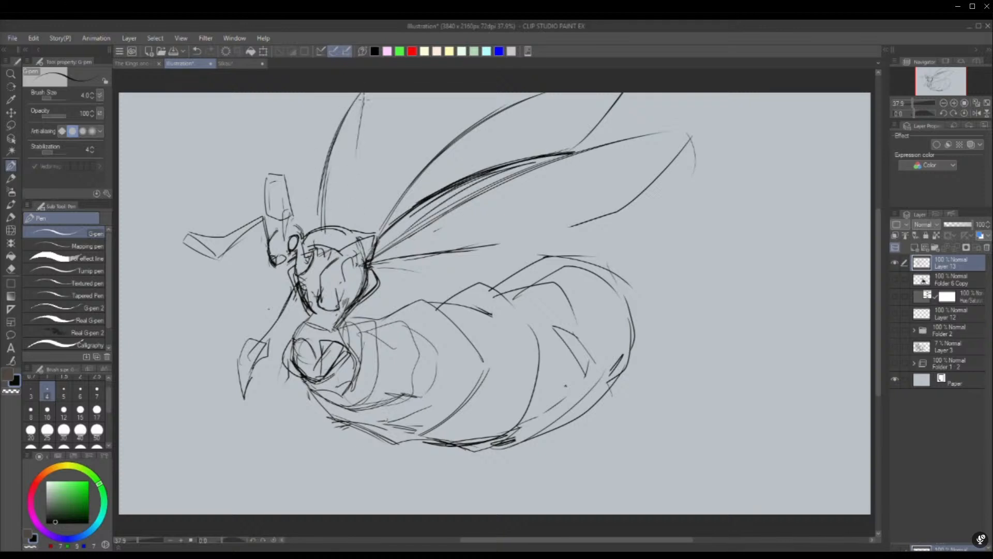
{"action": "key", "text": "ctrl+z"}
{"action": "left_click_drag", "start_coordinate": [389, 94], "coordinate": [342, 206]}
{"action": "left_click_drag", "start_coordinate": [386, 120], "coordinate": [327, 231]}
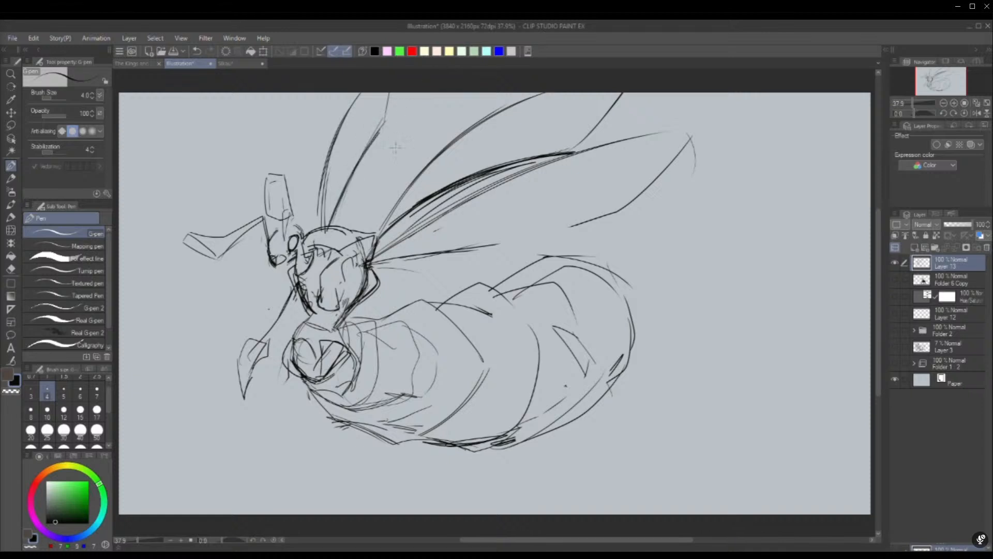
Add a smaller overlapping wing beside the upright one, with a pointed tip and a rear edge running down toward the head
{"action": "left_click_drag", "start_coordinate": [359, 200], "coordinate": [328, 228]}
{"action": "left_click_drag", "start_coordinate": [404, 126], "coordinate": [335, 228]}
{"action": "left_click_drag", "start_coordinate": [387, 141], "coordinate": [338, 214]}
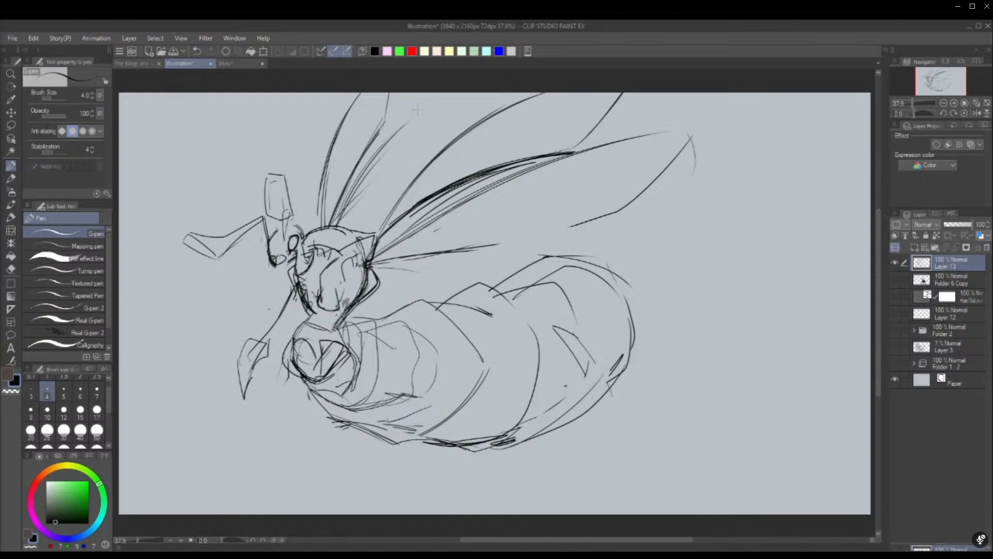
{"action": "left_click_drag", "start_coordinate": [420, 104], "coordinate": [367, 231]}
Redraw the arm's claw tip, clear the dark strokes inside the round thorax front, and mirror the view
{"action": "mouse_move", "coordinate": [264, 377]}
{"action": "left_mouse_down"}
{"action": "mouse_move", "coordinate": [270, 363]}
{"action": "mouse_move", "coordinate": [247, 409]}
{"action": "left_mouse_up"}
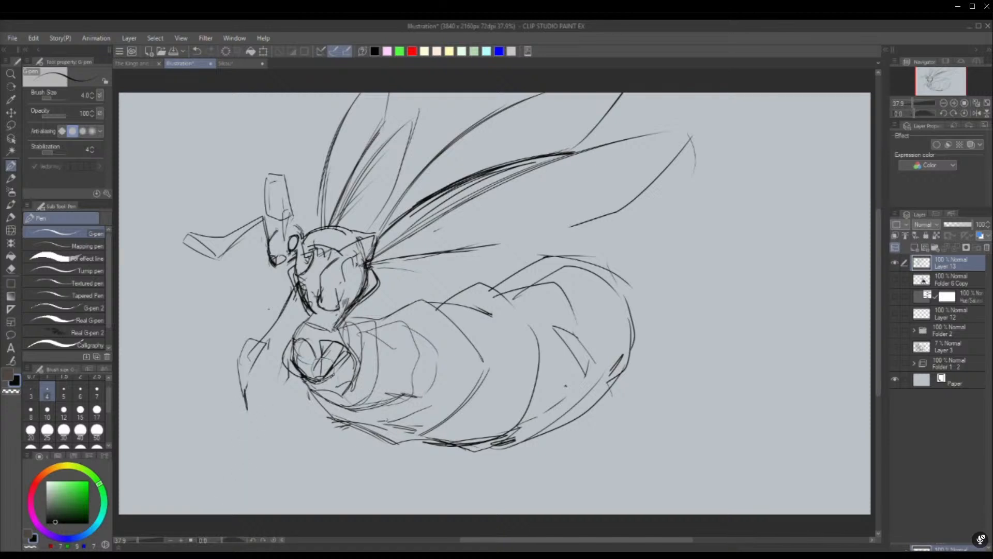
{"action": "left_click_drag", "start_coordinate": [321, 374], "coordinate": [343, 358]}
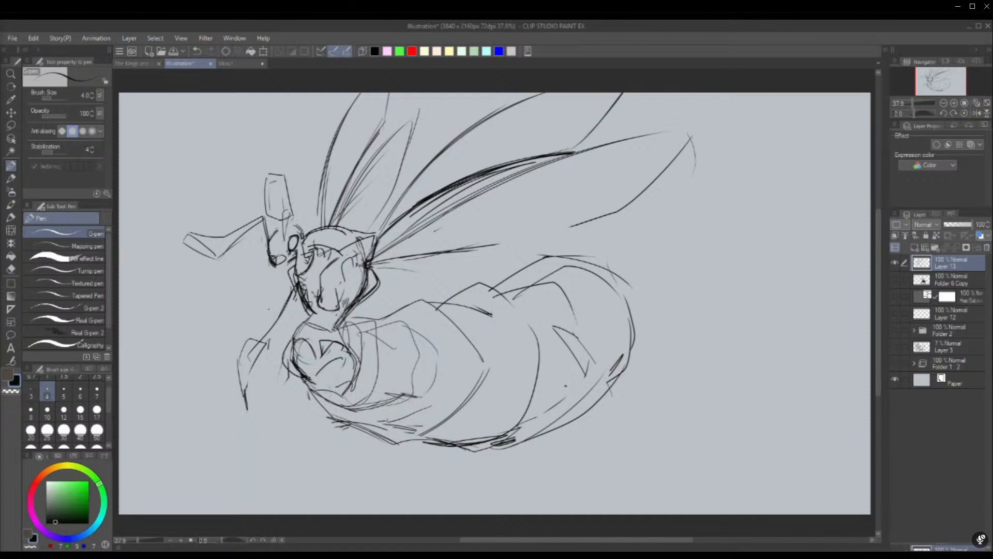
{"action": "left_click", "coordinate": [977, 113]}
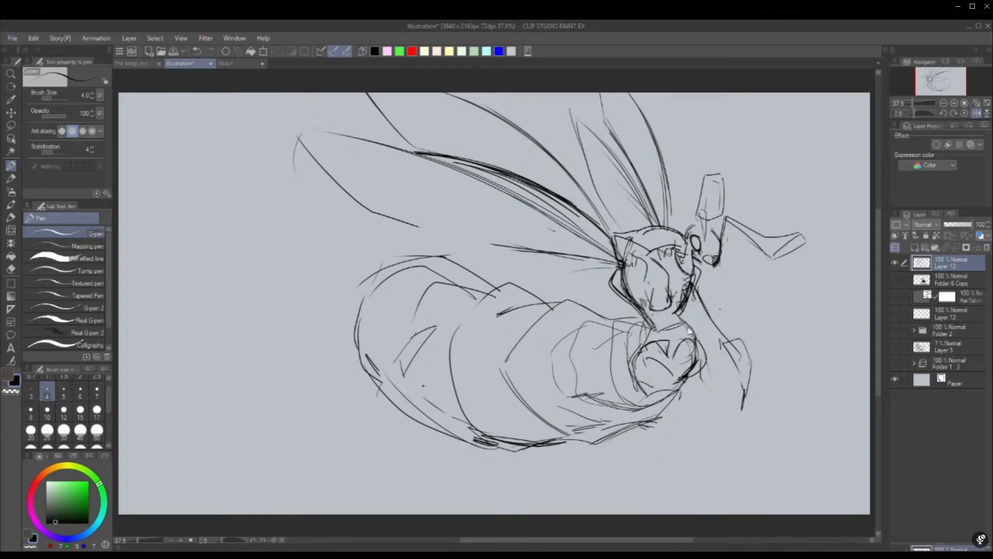
Reposition the whole sketch and scale it down to fit the wings on the canvas, restoring the unmirrored view
{"action": "left_click_drag", "start_coordinate": [638, 396], "coordinate": [480, 424]}
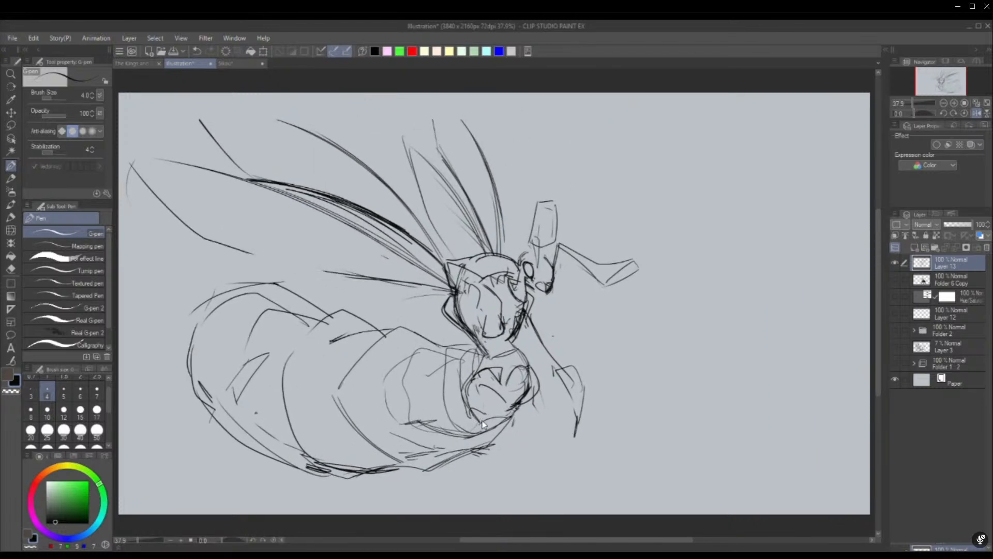
{"action": "key", "text": "ctrl+t"}
{"action": "mouse_move", "coordinate": [642, 333]}
{"action": "left_mouse_down"}
{"action": "mouse_move", "coordinate": [463, 334]}
{"action": "mouse_move", "coordinate": [538, 307]}
{"action": "left_mouse_up"}
{"action": "left_click", "coordinate": [415, 414]}
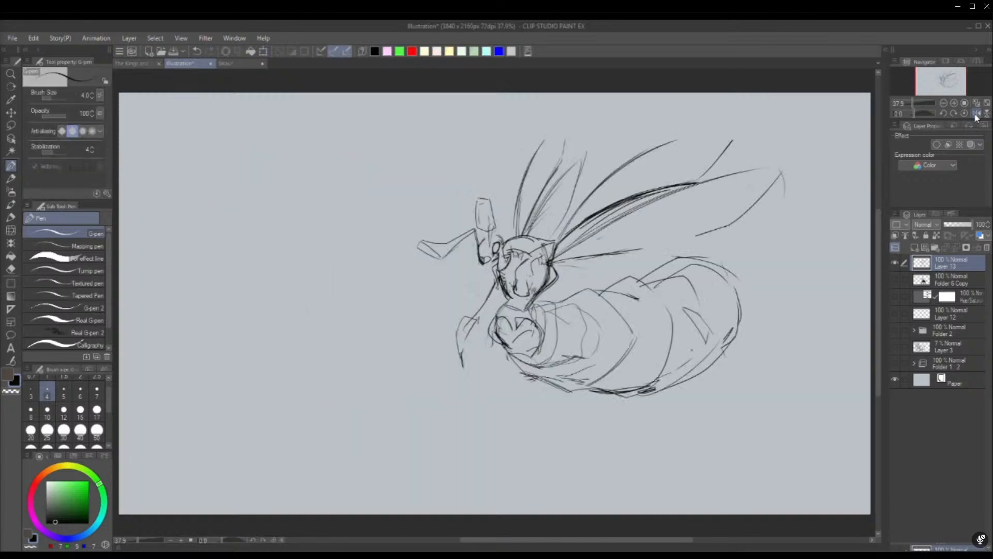
Close the large upper wing and the upright far wing with pointed tips, undoing the surplus strokes
{"action": "left_click_drag", "start_coordinate": [675, 141], "coordinate": [750, 126]}
{"action": "left_click_drag", "start_coordinate": [743, 127], "coordinate": [709, 171]}
{"action": "mouse_move", "coordinate": [523, 201]}
{"action": "left_mouse_down"}
{"action": "mouse_move", "coordinate": [566, 122]}
{"action": "mouse_move", "coordinate": [558, 162]}
{"action": "mouse_move", "coordinate": [561, 150]}
{"action": "left_mouse_up"}
{"action": "left_click_drag", "start_coordinate": [553, 266], "coordinate": [620, 279]}
{"action": "key", "text": "ctrl+z"}
{"action": "key", "text": "ctrl+z"}
{"action": "key", "text": "ctrl+z"}
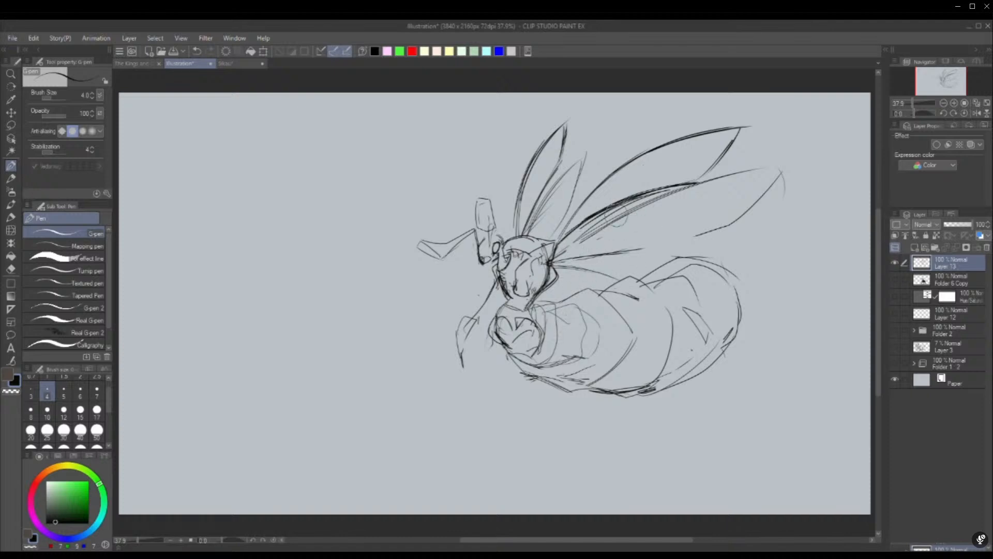
Erase the large upper wing's old leading edge and redraw it as one bold curve from the head to the tip
{"action": "left_click_drag", "start_coordinate": [558, 243], "coordinate": [707, 179]}
{"action": "left_click_drag", "start_coordinate": [571, 212], "coordinate": [662, 151]}
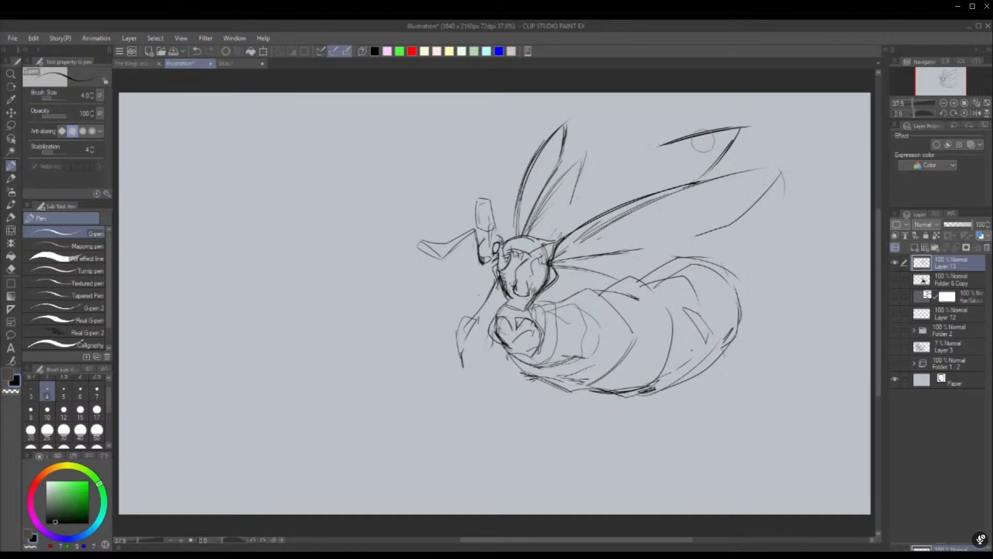
{"action": "left_click_drag", "start_coordinate": [554, 241], "coordinate": [720, 136]}
{"action": "left_click_drag", "start_coordinate": [560, 228], "coordinate": [741, 127]}
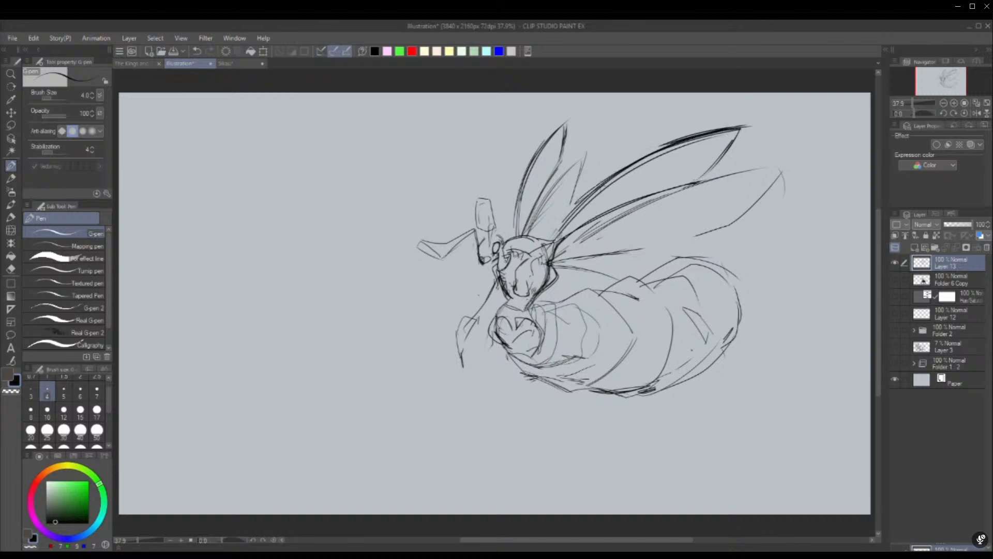
{"action": "mouse_move", "coordinate": [546, 251]}
{"action": "left_mouse_down"}
{"action": "mouse_move", "coordinate": [635, 159]}
{"action": "mouse_move", "coordinate": [624, 170]}
{"action": "left_mouse_up"}
{"action": "mouse_move", "coordinate": [573, 223]}
{"action": "left_mouse_down"}
{"action": "mouse_move", "coordinate": [561, 230]}
{"action": "mouse_move", "coordinate": [605, 183]}
{"action": "left_mouse_up"}
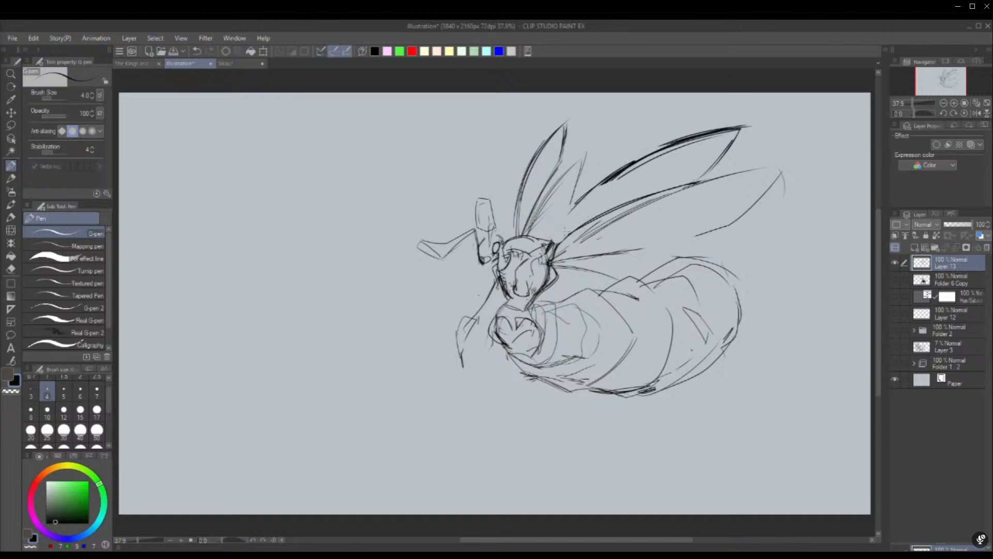
{"action": "left_click_drag", "start_coordinate": [550, 242], "coordinate": [614, 175]}
{"action": "left_click_drag", "start_coordinate": [546, 247], "coordinate": [600, 185]}
{"action": "left_click_drag", "start_coordinate": [559, 226], "coordinate": [694, 139]}
Darken the lower wing's upper edge with repeated long strokes and complete its lower edge back to the body
{"action": "left_click_drag", "start_coordinate": [554, 246], "coordinate": [619, 204]}
{"action": "left_click_drag", "start_coordinate": [543, 251], "coordinate": [637, 198]}
{"action": "left_click_drag", "start_coordinate": [564, 234], "coordinate": [683, 182]}
{"action": "left_click_drag", "start_coordinate": [622, 204], "coordinate": [664, 186]}
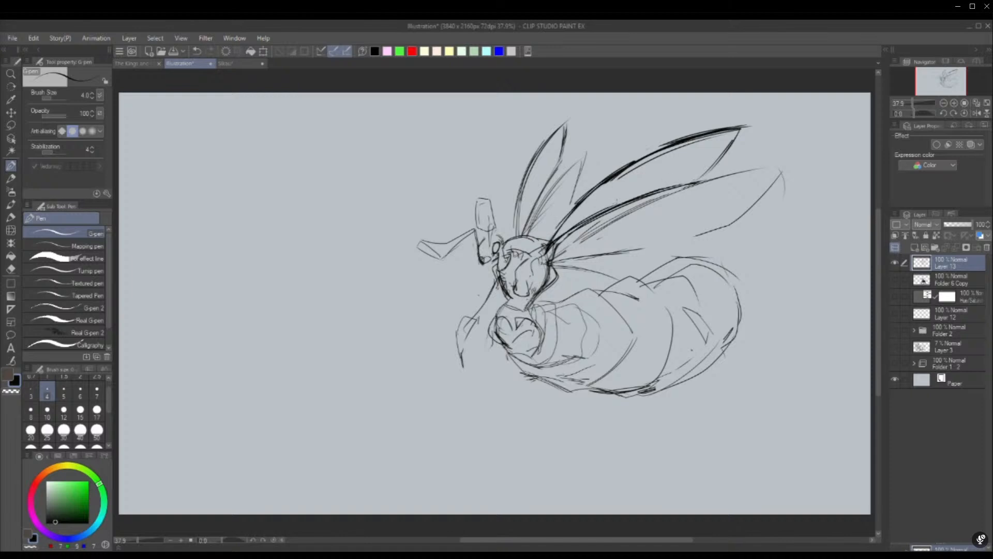
{"action": "left_click_drag", "start_coordinate": [561, 239], "coordinate": [659, 190]}
{"action": "mouse_move", "coordinate": [558, 241]}
{"action": "left_mouse_down"}
{"action": "mouse_move", "coordinate": [553, 258]}
{"action": "mouse_move", "coordinate": [626, 212]}
{"action": "mouse_move", "coordinate": [713, 191]}
{"action": "left_mouse_up"}
{"action": "left_click_drag", "start_coordinate": [561, 259], "coordinate": [651, 203]}
{"action": "left_click_drag", "start_coordinate": [651, 205], "coordinate": [745, 175]}
{"action": "left_click_drag", "start_coordinate": [580, 245], "coordinate": [762, 172]}
{"action": "left_click_drag", "start_coordinate": [596, 235], "coordinate": [703, 187]}
{"action": "mouse_move", "coordinate": [766, 173]}
{"action": "left_mouse_down"}
{"action": "mouse_move", "coordinate": [696, 237]}
{"action": "mouse_move", "coordinate": [563, 268]}
{"action": "mouse_move", "coordinate": [685, 238]}
{"action": "left_mouse_up"}
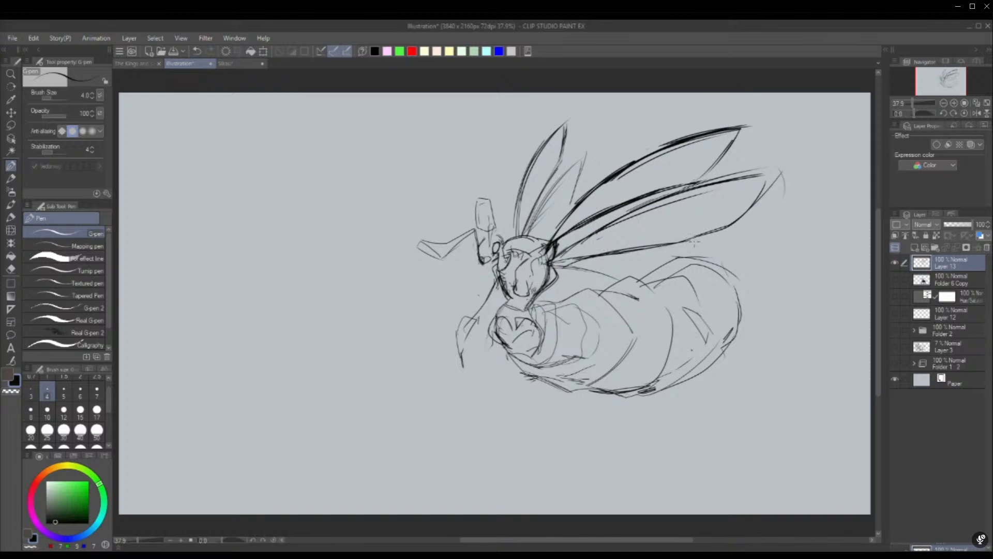
Mirror the view and draw bold angled plate edges across the front and middle abdomen segments with brush size 6
{"action": "left_click", "coordinate": [976, 113]}
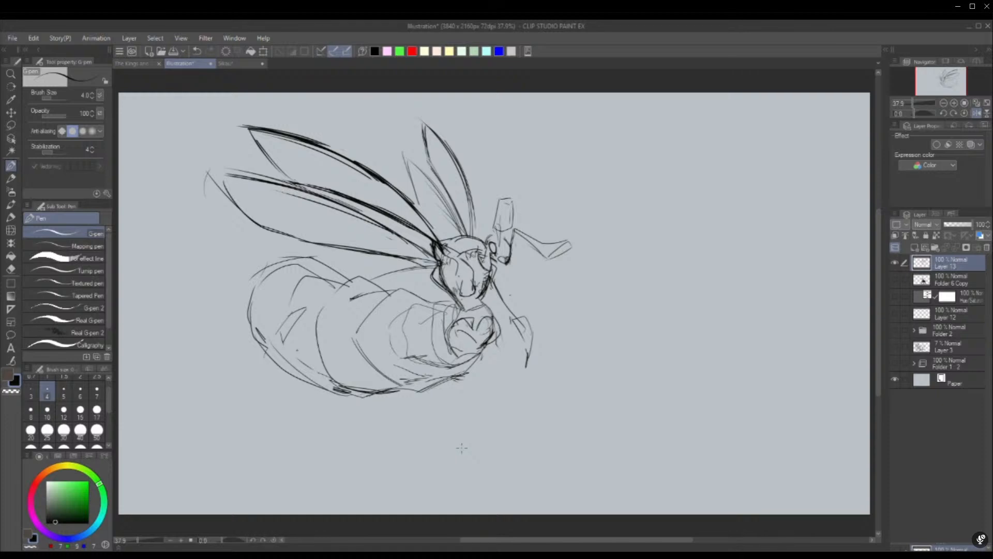
{"action": "left_click_drag", "start_coordinate": [311, 329], "coordinate": [383, 293]}
{"action": "mouse_move", "coordinate": [314, 328]}
{"action": "left_mouse_down"}
{"action": "mouse_move", "coordinate": [362, 317]}
{"action": "mouse_move", "coordinate": [384, 296]}
{"action": "left_mouse_up"}
{"action": "mouse_move", "coordinate": [352, 348]}
{"action": "left_mouse_down"}
{"action": "mouse_move", "coordinate": [386, 295]}
{"action": "mouse_move", "coordinate": [377, 305]}
{"action": "mouse_move", "coordinate": [425, 307]}
{"action": "left_mouse_up"}
{"action": "mouse_move", "coordinate": [390, 365]}
{"action": "left_mouse_down"}
{"action": "mouse_move", "coordinate": [443, 297]}
{"action": "mouse_move", "coordinate": [428, 315]}
{"action": "left_mouse_up"}
{"action": "left_click", "coordinate": [81, 392]}
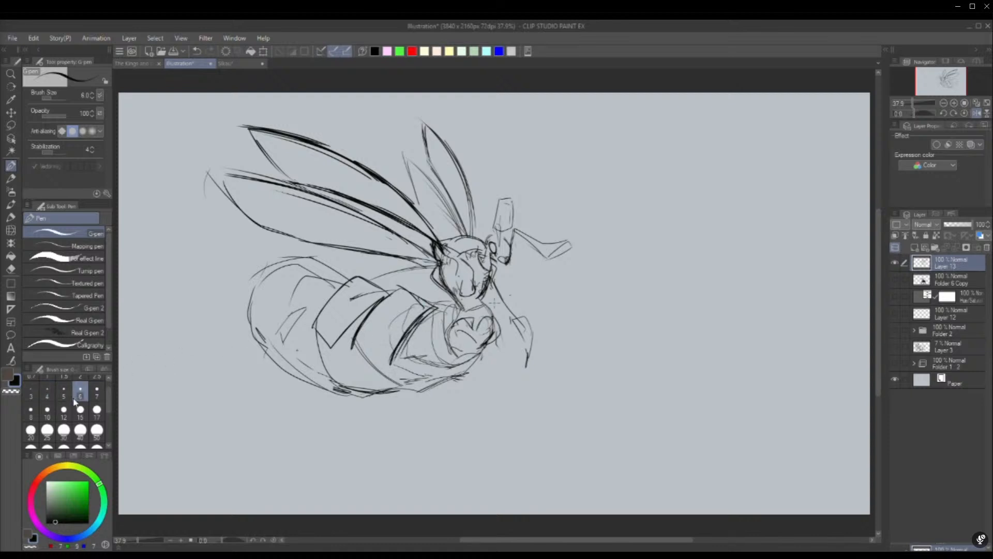
{"action": "mouse_move", "coordinate": [333, 343]}
{"action": "left_mouse_down"}
{"action": "mouse_move", "coordinate": [393, 292]}
{"action": "mouse_move", "coordinate": [369, 311]}
{"action": "left_mouse_up"}
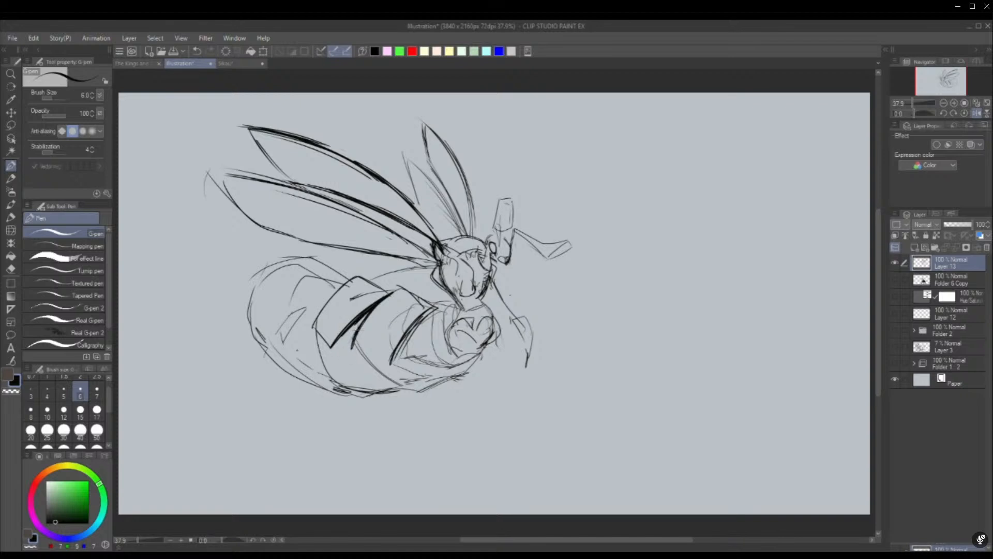
Draw the rear abdomen plates with bold angular edges, erase and rework the overlapping plate, and flip the view back
{"action": "mouse_move", "coordinate": [294, 315]}
{"action": "left_mouse_down"}
{"action": "mouse_move", "coordinate": [339, 285]}
{"action": "mouse_move", "coordinate": [284, 325]}
{"action": "mouse_move", "coordinate": [271, 298]}
{"action": "mouse_move", "coordinate": [358, 278]}
{"action": "left_mouse_up"}
{"action": "mouse_move", "coordinate": [241, 324]}
{"action": "left_mouse_down"}
{"action": "mouse_move", "coordinate": [269, 307]}
{"action": "mouse_move", "coordinate": [296, 262]}
{"action": "mouse_move", "coordinate": [275, 296]}
{"action": "mouse_move", "coordinate": [317, 260]}
{"action": "left_mouse_up"}
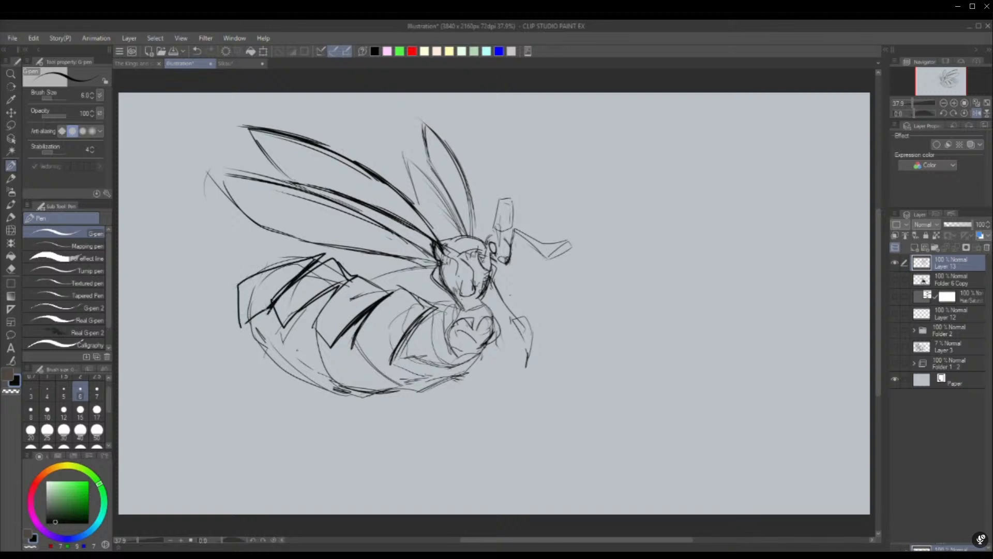
{"action": "mouse_move", "coordinate": [270, 306]}
{"action": "left_mouse_down"}
{"action": "mouse_move", "coordinate": [325, 254]}
{"action": "mouse_move", "coordinate": [270, 320]}
{"action": "left_mouse_up"}
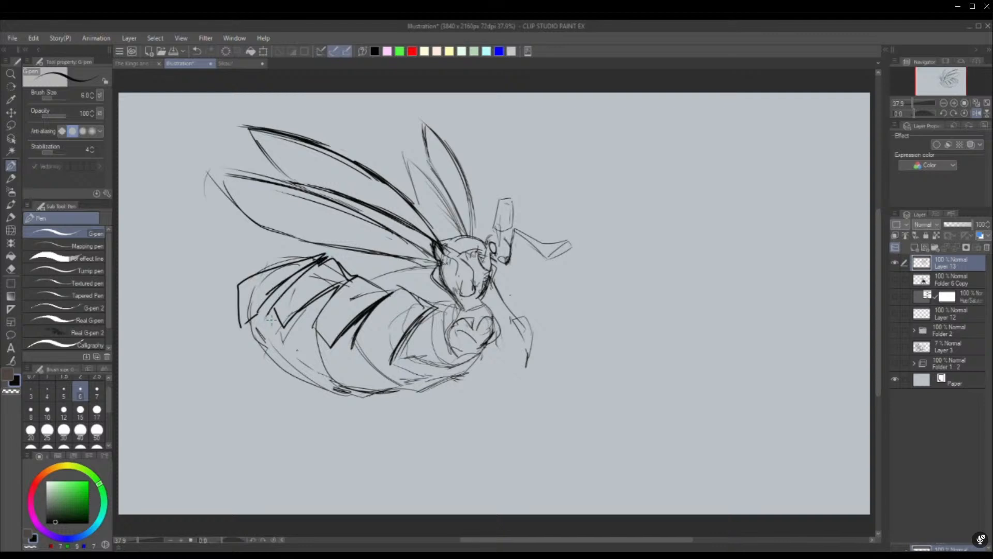
{"action": "left_click_drag", "start_coordinate": [329, 255], "coordinate": [262, 307]}
{"action": "mouse_move", "coordinate": [262, 307]}
{"action": "left_mouse_down"}
{"action": "mouse_move", "coordinate": [283, 333]}
{"action": "mouse_move", "coordinate": [346, 276]}
{"action": "left_mouse_up"}
{"action": "mouse_move", "coordinate": [288, 325]}
{"action": "left_mouse_down"}
{"action": "mouse_move", "coordinate": [348, 275]}
{"action": "mouse_move", "coordinate": [281, 328]}
{"action": "left_mouse_up"}
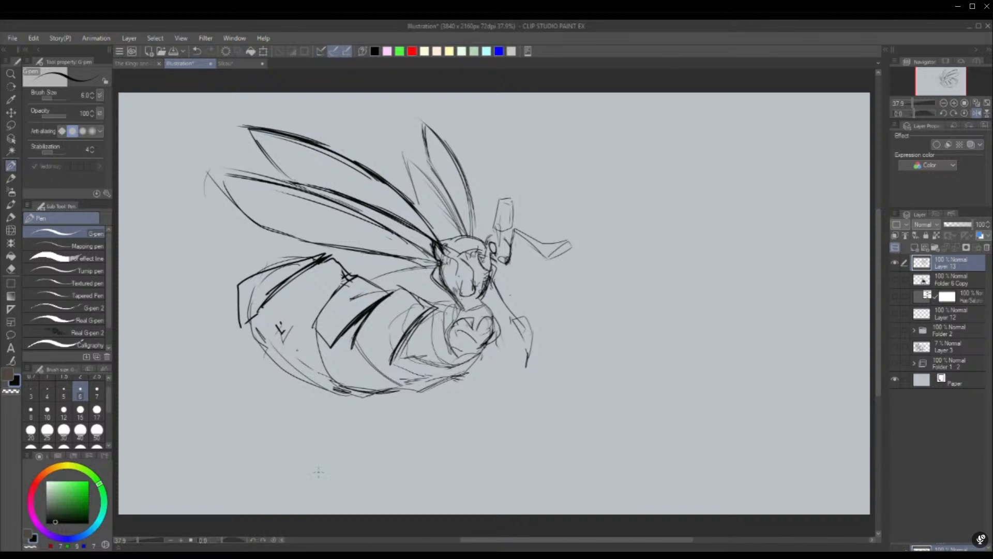
{"action": "left_click_drag", "start_coordinate": [276, 315], "coordinate": [304, 327]}
{"action": "left_click_drag", "start_coordinate": [269, 318], "coordinate": [316, 265]}
{"action": "left_click_drag", "start_coordinate": [277, 308], "coordinate": [316, 264]}
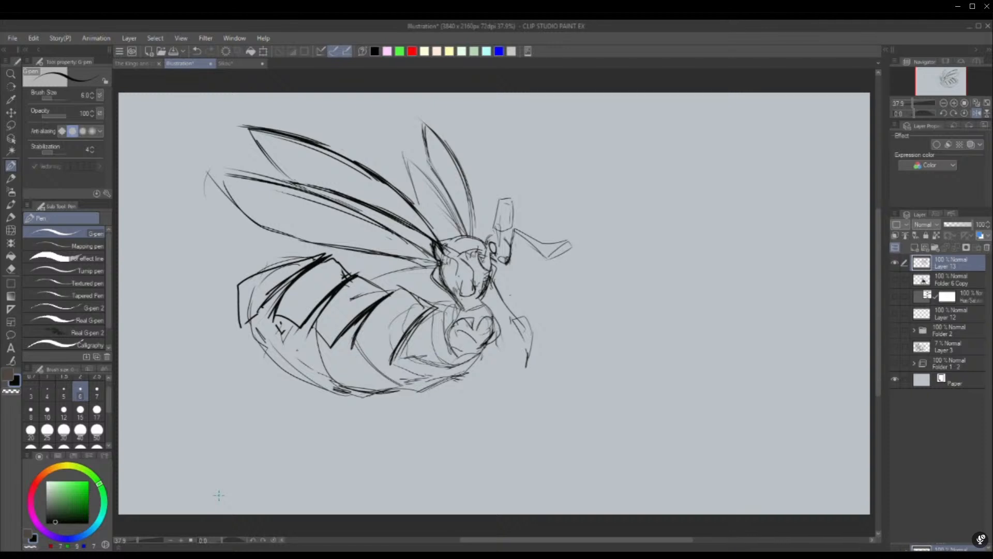
{"action": "left_click", "coordinate": [977, 113]}
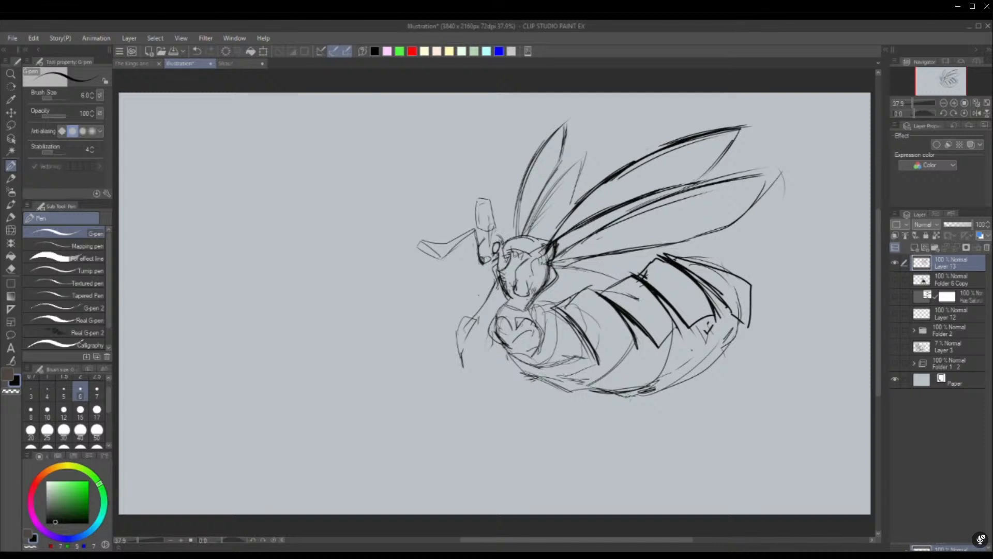
Thicken the front upper arm and sketch the far shoulder with a small boxy arm segment beside the thorax
{"action": "left_click_drag", "start_coordinate": [491, 305], "coordinate": [471, 321]}
{"action": "left_click_drag", "start_coordinate": [500, 279], "coordinate": [481, 312]}
{"action": "mouse_move", "coordinate": [535, 266]}
{"action": "left_mouse_down"}
{"action": "mouse_move", "coordinate": [556, 300]}
{"action": "mouse_move", "coordinate": [550, 294]}
{"action": "mouse_move", "coordinate": [557, 322]}
{"action": "mouse_move", "coordinate": [540, 333]}
{"action": "mouse_move", "coordinate": [561, 311]}
{"action": "mouse_move", "coordinate": [549, 336]}
{"action": "left_mouse_up"}
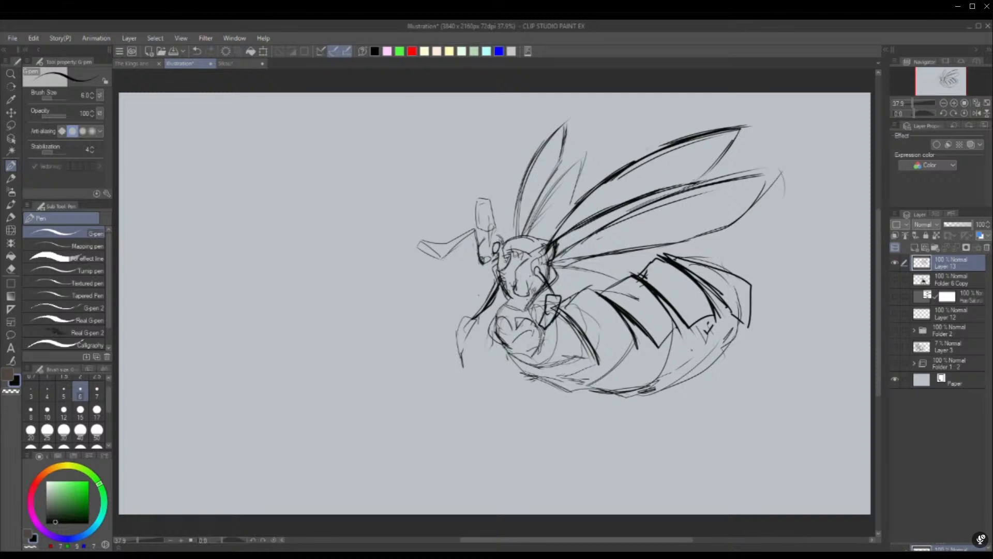
Replace the front arm's claw with a small clawed hand, undoing the first strokes and cleaning up around the thorax
{"action": "left_click_drag", "start_coordinate": [463, 343], "coordinate": [463, 377]}
{"action": "key", "text": "ctrl+z"}
{"action": "key", "text": "ctrl+z"}
{"action": "left_click_drag", "start_coordinate": [495, 324], "coordinate": [474, 335]}
{"action": "mouse_move", "coordinate": [499, 335]}
{"action": "left_mouse_down"}
{"action": "mouse_move", "coordinate": [481, 344]}
{"action": "mouse_move", "coordinate": [488, 357]}
{"action": "left_mouse_up"}
{"action": "mouse_move", "coordinate": [494, 325]}
{"action": "left_mouse_down"}
{"action": "mouse_move", "coordinate": [488, 365]}
{"action": "mouse_move", "coordinate": [487, 332]}
{"action": "left_mouse_up"}
Compare with the painted creature on the Folder 6 Copy layer, hide it again, and sketch the upper leg segments under the thorax
{"action": "left_click", "coordinate": [896, 334]}
{"action": "left_click", "coordinate": [896, 333]}
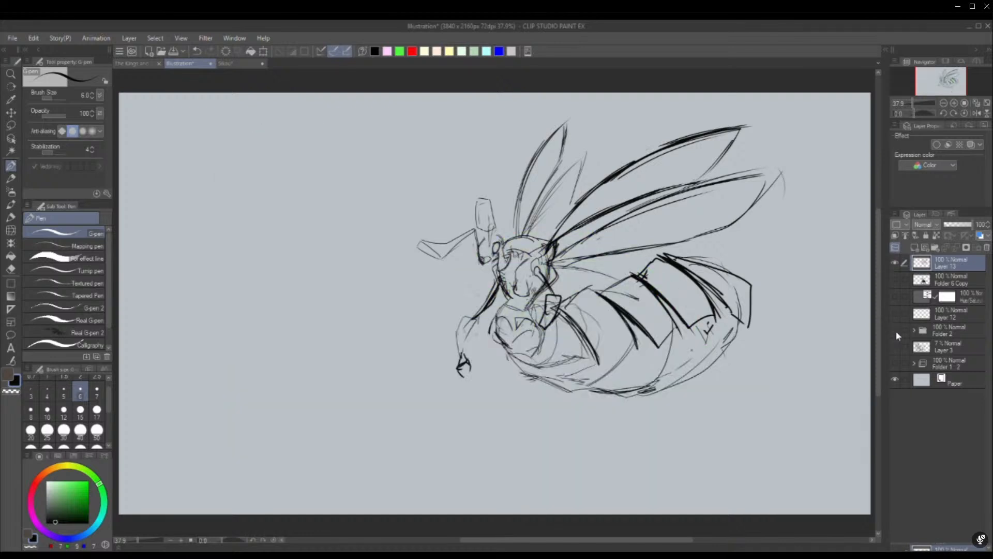
{"action": "left_click", "coordinate": [895, 280]}
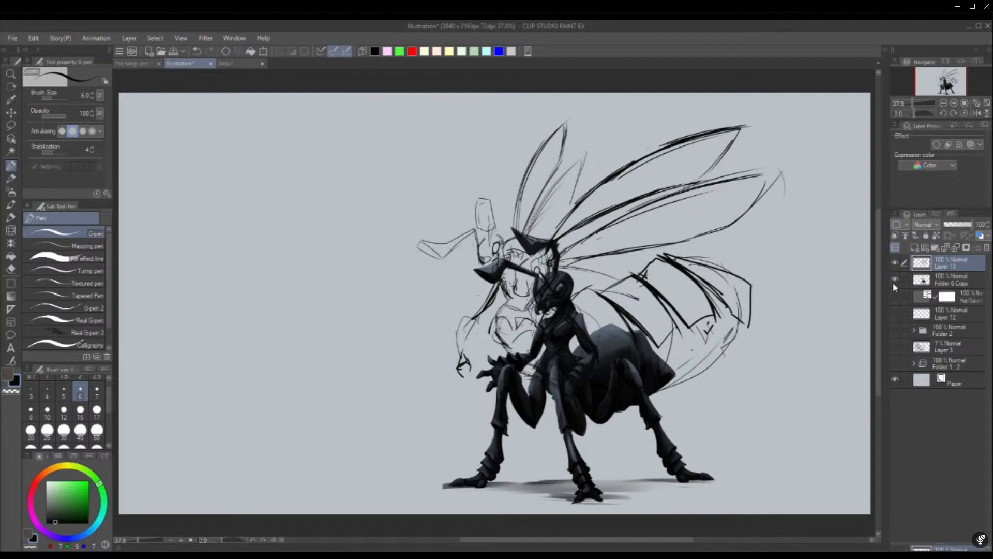
{"action": "left_click", "coordinate": [894, 281]}
{"action": "left_click_drag", "start_coordinate": [489, 326], "coordinate": [485, 380]}
{"action": "mouse_move", "coordinate": [504, 344]}
{"action": "left_mouse_down"}
{"action": "mouse_move", "coordinate": [495, 362]}
{"action": "mouse_move", "coordinate": [500, 395]}
{"action": "mouse_move", "coordinate": [557, 396]}
{"action": "mouse_move", "coordinate": [552, 376]}
{"action": "left_mouse_up"}
{"action": "left_click_drag", "start_coordinate": [536, 344], "coordinate": [574, 408]}
{"action": "mouse_move", "coordinate": [478, 386]}
{"action": "left_mouse_down"}
{"action": "mouse_move", "coordinate": [494, 393]}
{"action": "mouse_move", "coordinate": [473, 392]}
{"action": "left_mouse_up"}
{"action": "left_click_drag", "start_coordinate": [443, 357], "coordinate": [491, 394]}
Sketch the front leg's long lower segment from the knee to a flared foot, undoing the first straight line
{"action": "left_click_drag", "start_coordinate": [444, 361], "coordinate": [388, 470]}
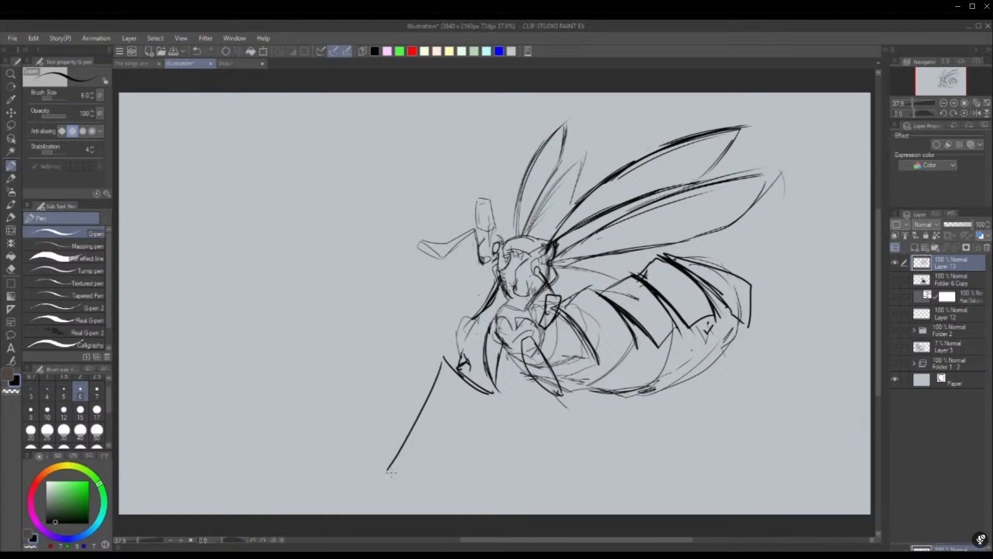
{"action": "key", "text": "ctrl+z"}
{"action": "mouse_move", "coordinate": [437, 354]}
{"action": "left_mouse_down"}
{"action": "mouse_move", "coordinate": [390, 449]}
{"action": "mouse_move", "coordinate": [396, 470]}
{"action": "mouse_move", "coordinate": [374, 462]}
{"action": "mouse_move", "coordinate": [391, 440]}
{"action": "left_mouse_up"}
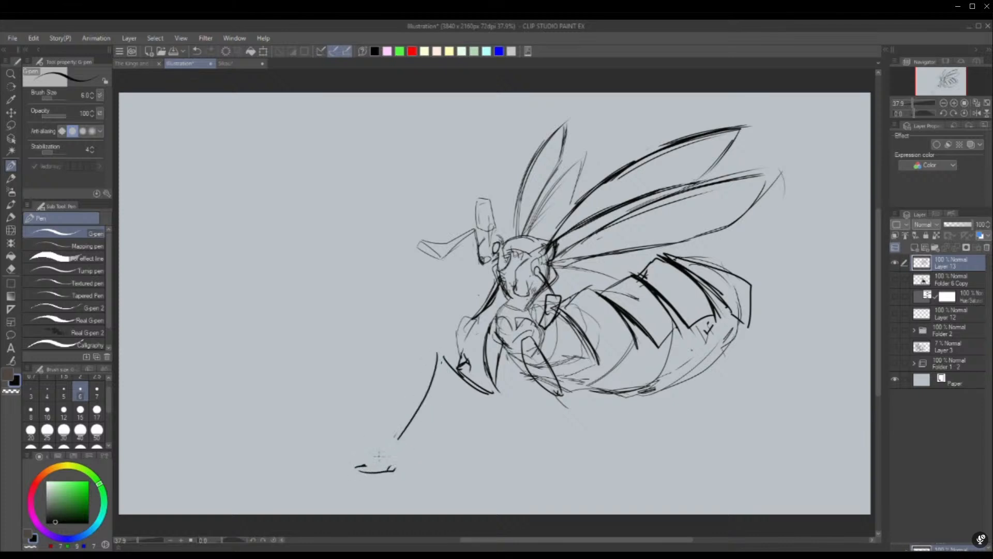
{"action": "mouse_move", "coordinate": [431, 375]}
{"action": "left_mouse_down"}
{"action": "mouse_move", "coordinate": [357, 466]}
{"action": "mouse_move", "coordinate": [399, 468]}
{"action": "left_mouse_up"}
{"action": "mouse_move", "coordinate": [433, 379]}
{"action": "left_mouse_down"}
{"action": "mouse_move", "coordinate": [402, 468]}
{"action": "mouse_move", "coordinate": [367, 476]}
{"action": "mouse_move", "coordinate": [393, 480]}
{"action": "mouse_move", "coordinate": [402, 468]}
{"action": "mouse_move", "coordinate": [392, 472]}
{"action": "left_mouse_up"}
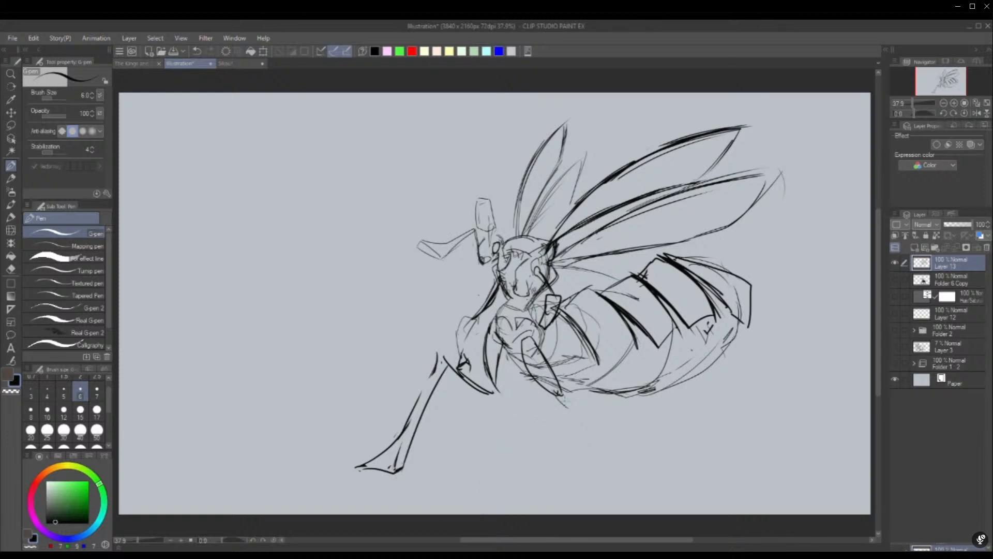
Sketch the second leg's long tapering lower segment reaching from below the thorax to the ground
{"action": "left_click_drag", "start_coordinate": [566, 401], "coordinate": [580, 427]}
{"action": "left_click_drag", "start_coordinate": [592, 485], "coordinate": [556, 378]}
{"action": "mouse_move", "coordinate": [546, 365]}
{"action": "left_mouse_down"}
{"action": "mouse_move", "coordinate": [611, 474]}
{"action": "mouse_move", "coordinate": [590, 458]}
{"action": "left_mouse_up"}
{"action": "left_click_drag", "start_coordinate": [554, 374], "coordinate": [587, 483]}
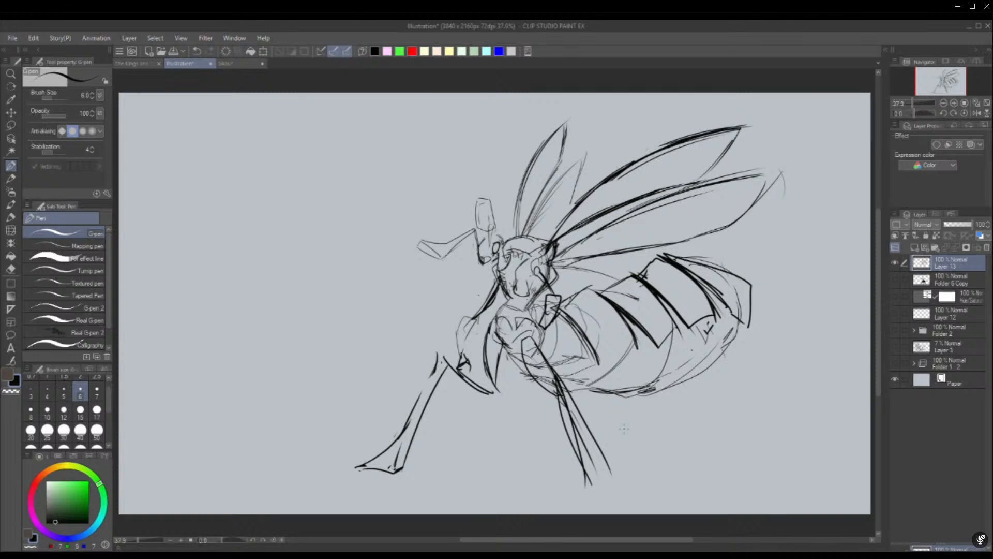
Rework the front leg's outer edge and foot into a slimmer shape, and add a flat foot under the second leg
{"action": "mouse_move", "coordinate": [419, 375]}
{"action": "left_mouse_down"}
{"action": "mouse_move", "coordinate": [344, 482]}
{"action": "mouse_move", "coordinate": [394, 471]}
{"action": "mouse_move", "coordinate": [403, 420]}
{"action": "mouse_move", "coordinate": [366, 464]}
{"action": "left_mouse_up"}
{"action": "left_click_drag", "start_coordinate": [423, 395], "coordinate": [370, 472]}
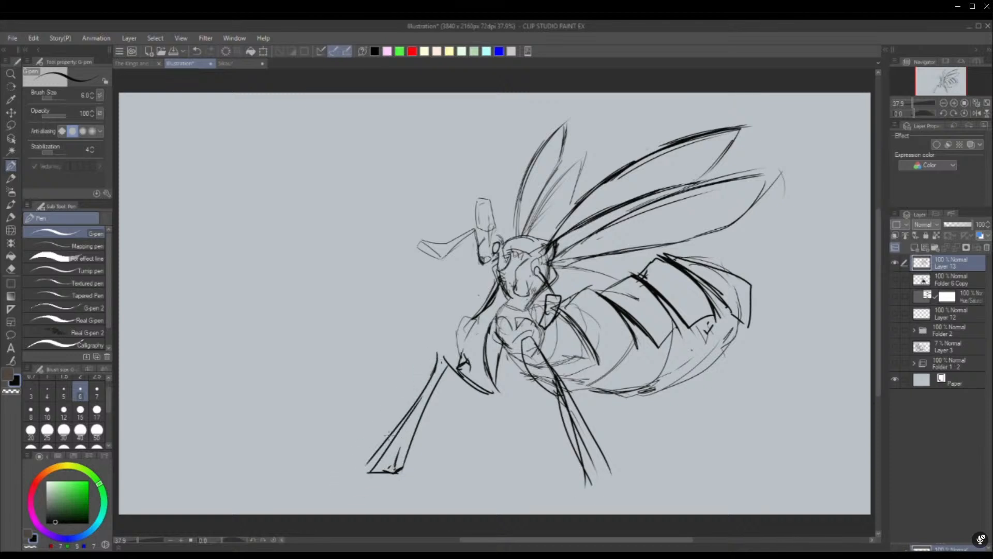
{"action": "left_click_drag", "start_coordinate": [424, 377], "coordinate": [359, 481]}
{"action": "mouse_move", "coordinate": [576, 496]}
{"action": "left_mouse_down"}
{"action": "mouse_move", "coordinate": [627, 489]}
{"action": "mouse_move", "coordinate": [582, 487]}
{"action": "left_mouse_up"}
Redraw the front leg's thigh as a bent segment with a low pointed joint, and strengthen the second leg's edges
{"action": "left_click_drag", "start_coordinate": [441, 357], "coordinate": [505, 423]}
{"action": "left_click_drag", "start_coordinate": [498, 350], "coordinate": [510, 423]}
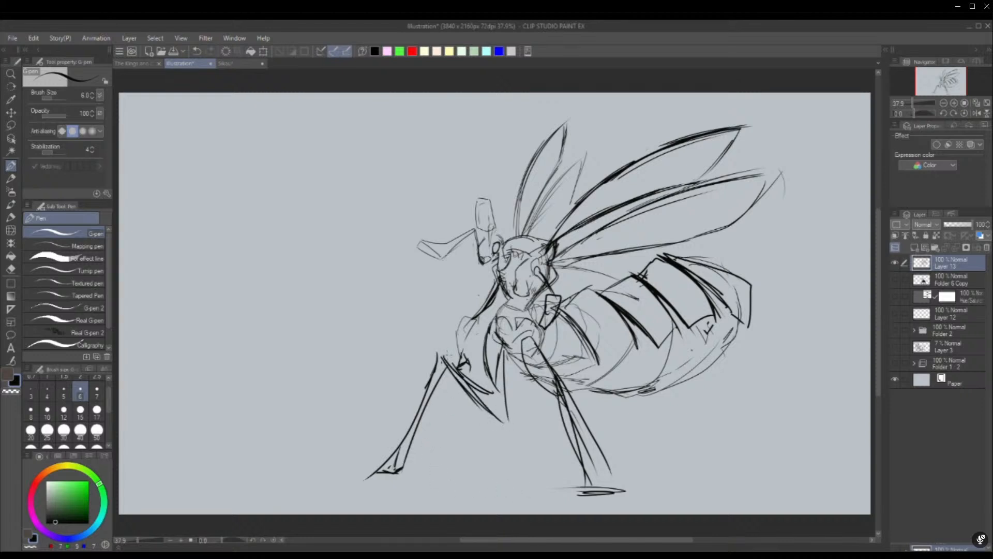
{"action": "mouse_move", "coordinate": [444, 354]}
{"action": "left_mouse_down"}
{"action": "mouse_move", "coordinate": [503, 428]}
{"action": "mouse_move", "coordinate": [503, 410]}
{"action": "left_mouse_up"}
{"action": "left_click_drag", "start_coordinate": [503, 364], "coordinate": [515, 429]}
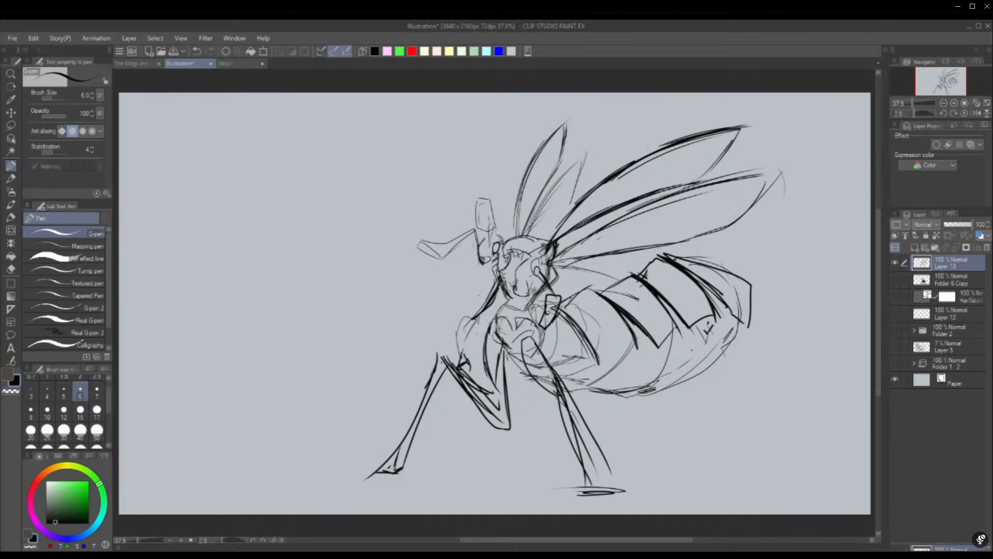
{"action": "mouse_move", "coordinate": [531, 358]}
{"action": "left_mouse_down"}
{"action": "mouse_move", "coordinate": [582, 427]}
{"action": "mouse_move", "coordinate": [576, 414]}
{"action": "left_mouse_up"}
{"action": "left_click_drag", "start_coordinate": [576, 414], "coordinate": [593, 470]}
Scale the whole sketch up to 127% and reposition it so the creature fills the canvas
{"action": "key", "text": "ctrl+t"}
{"action": "left_click_drag", "start_coordinate": [312, 312], "coordinate": [280, 312]}
{"action": "mouse_move", "coordinate": [553, 391]}
{"action": "left_mouse_down"}
{"action": "mouse_move", "coordinate": [475, 367]}
{"action": "mouse_move", "coordinate": [464, 376]}
{"action": "left_mouse_up"}
{"action": "left_click_drag", "start_coordinate": [696, 290], "coordinate": [729, 290]}
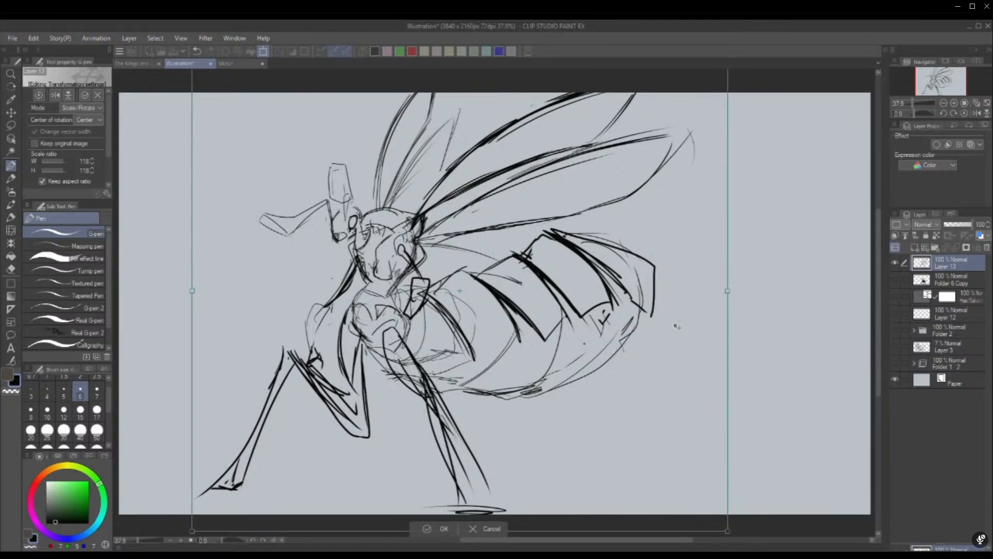
{"action": "left_click_drag", "start_coordinate": [677, 327], "coordinate": [672, 309]}
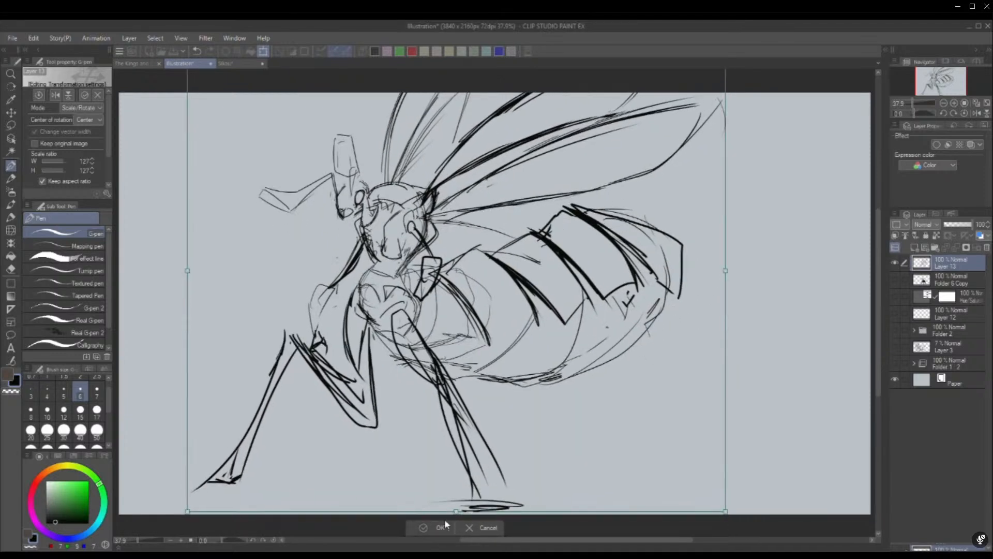
{"action": "key", "text": "Return"}
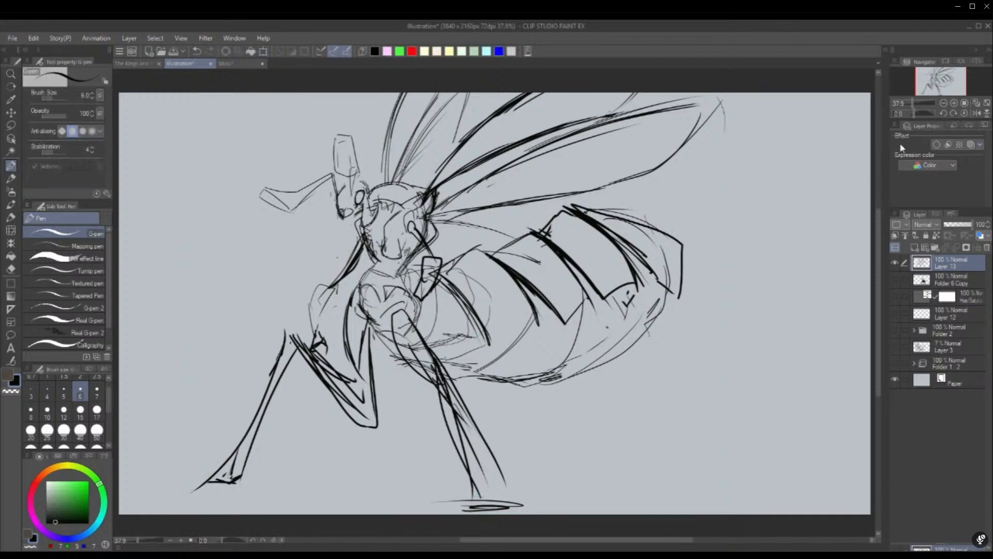
Mirror the view, rework the front leg's thigh into a slimmer wedge and redraw the second leg's edges wider
{"action": "left_click", "coordinate": [976, 113]}
{"action": "mouse_move", "coordinate": [647, 409]}
{"action": "left_mouse_down"}
{"action": "mouse_move", "coordinate": [625, 413]}
{"action": "mouse_move", "coordinate": [690, 352]}
{"action": "left_mouse_up"}
{"action": "left_click_drag", "start_coordinate": [649, 381], "coordinate": [661, 368]}
{"action": "left_click_drag", "start_coordinate": [624, 396], "coordinate": [693, 346]}
{"action": "left_click_drag", "start_coordinate": [578, 333], "coordinate": [518, 446]}
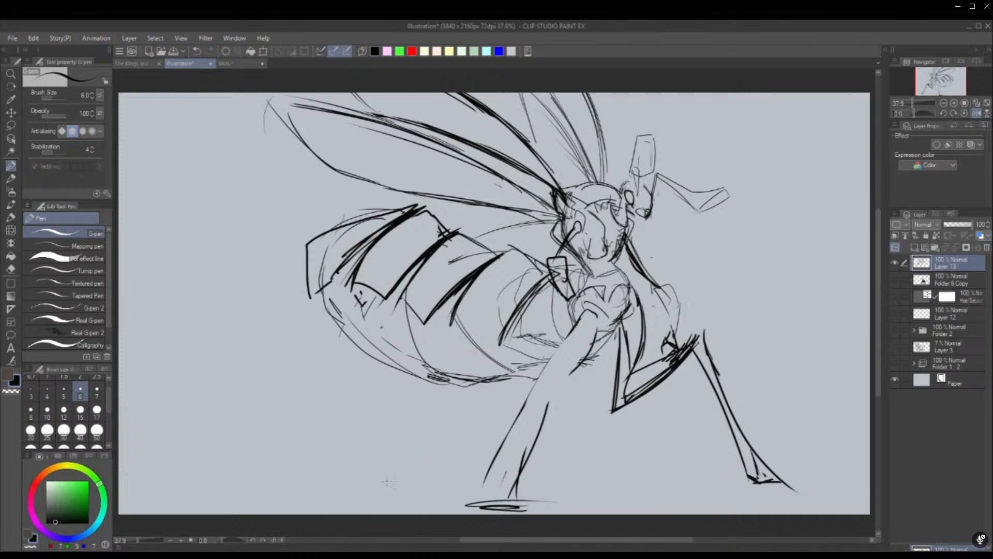
Sketch a hind leg reaching back from beneath the abdomen to the ground, ending in a triangular foot
{"action": "mouse_move", "coordinate": [370, 485]}
{"action": "left_mouse_down"}
{"action": "mouse_move", "coordinate": [383, 454]}
{"action": "mouse_move", "coordinate": [438, 409]}
{"action": "left_mouse_up"}
{"action": "left_click_drag", "start_coordinate": [376, 460], "coordinate": [474, 384]}
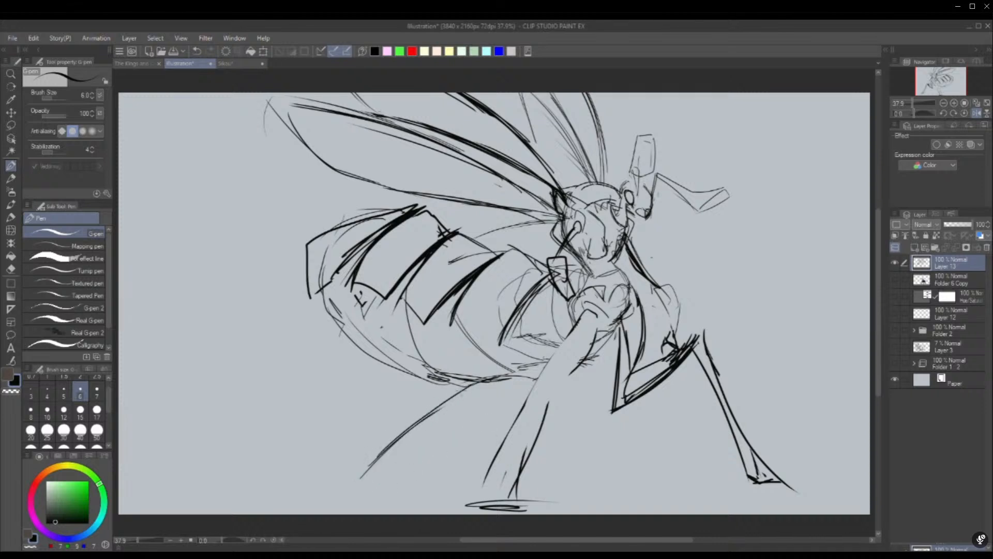
{"action": "left_click_drag", "start_coordinate": [359, 486], "coordinate": [481, 373]}
{"action": "mouse_move", "coordinate": [481, 374]}
{"action": "left_mouse_down"}
{"action": "mouse_move", "coordinate": [364, 479]}
{"action": "mouse_move", "coordinate": [453, 382]}
{"action": "mouse_move", "coordinate": [495, 362]}
{"action": "mouse_move", "coordinate": [524, 376]}
{"action": "mouse_move", "coordinate": [543, 360]}
{"action": "left_mouse_up"}
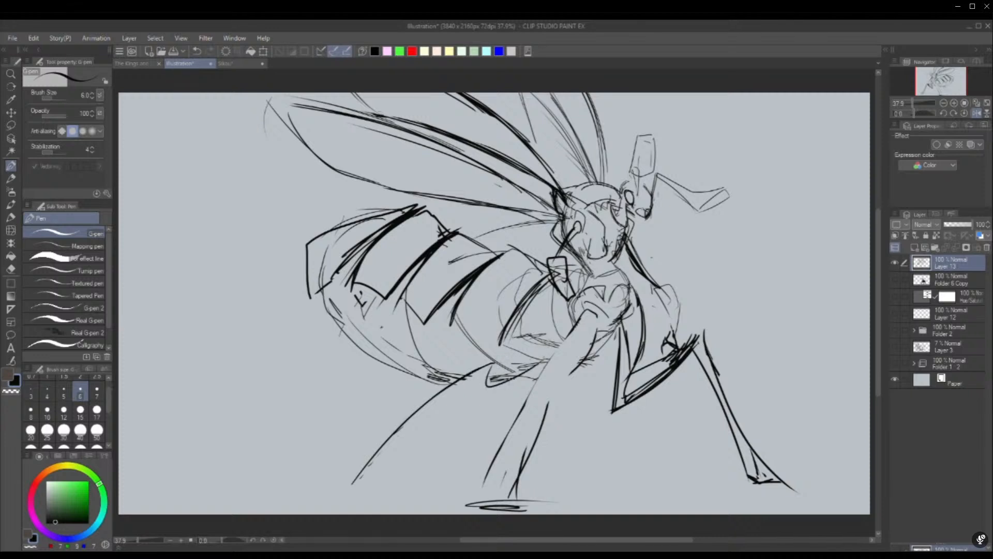
{"action": "mouse_move", "coordinate": [565, 314]}
{"action": "left_mouse_down"}
{"action": "mouse_move", "coordinate": [498, 373]}
{"action": "mouse_move", "coordinate": [506, 367]}
{"action": "left_mouse_up"}
{"action": "mouse_move", "coordinate": [575, 323]}
{"action": "left_mouse_down"}
{"action": "mouse_move", "coordinate": [560, 351]}
{"action": "mouse_move", "coordinate": [488, 392]}
{"action": "mouse_move", "coordinate": [370, 487]}
{"action": "mouse_move", "coordinate": [319, 498]}
{"action": "mouse_move", "coordinate": [366, 498]}
{"action": "mouse_move", "coordinate": [378, 444]}
{"action": "left_mouse_up"}
{"action": "left_click_drag", "start_coordinate": [377, 445], "coordinate": [370, 494]}
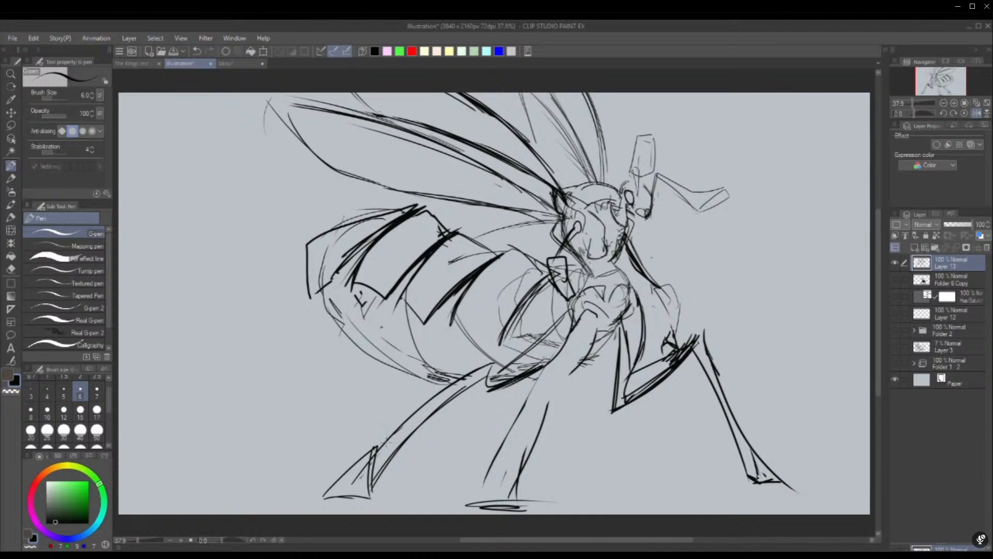
Extend the abdomen with a larger rear section, sketching its back edge, underside and an inner segment line
{"action": "mouse_move", "coordinate": [226, 298]}
{"action": "left_mouse_down"}
{"action": "mouse_move", "coordinate": [305, 244]}
{"action": "mouse_move", "coordinate": [232, 295]}
{"action": "mouse_move", "coordinate": [252, 356]}
{"action": "mouse_move", "coordinate": [309, 400]}
{"action": "mouse_move", "coordinate": [337, 391]}
{"action": "left_mouse_up"}
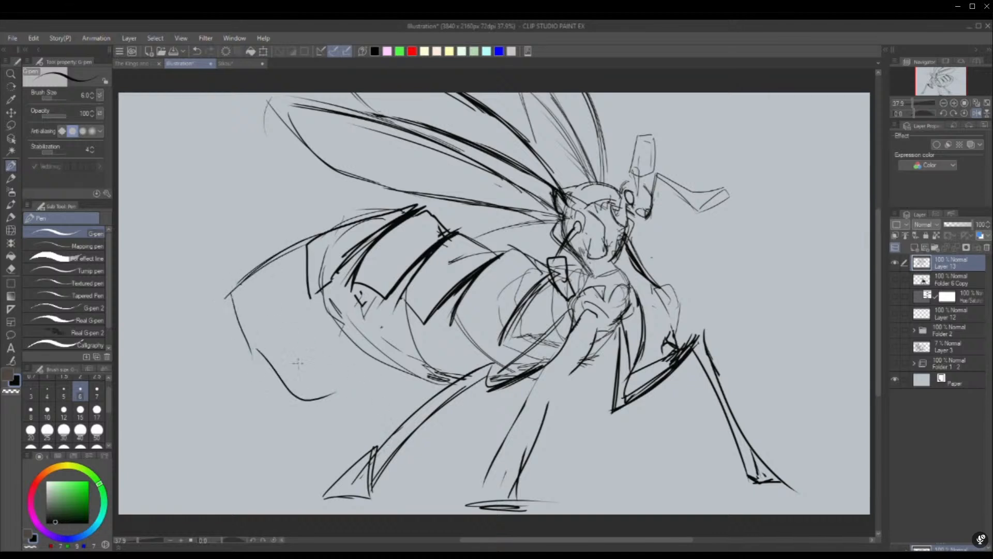
{"action": "left_click_drag", "start_coordinate": [243, 321], "coordinate": [316, 393]}
{"action": "mouse_move", "coordinate": [317, 393]}
{"action": "left_mouse_down"}
{"action": "mouse_move", "coordinate": [233, 307]}
{"action": "mouse_move", "coordinate": [270, 379]}
{"action": "left_mouse_up"}
{"action": "mouse_move", "coordinate": [280, 384]}
{"action": "left_mouse_down"}
{"action": "mouse_move", "coordinate": [339, 401]}
{"action": "mouse_move", "coordinate": [434, 380]}
{"action": "left_mouse_up"}
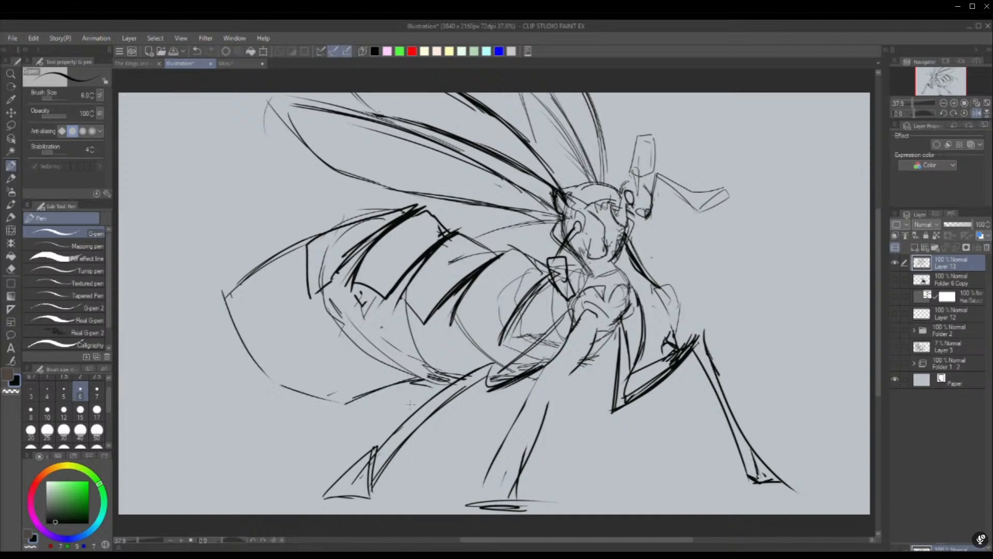
{"action": "left_click_drag", "start_coordinate": [341, 402], "coordinate": [432, 381]}
{"action": "left_click_drag", "start_coordinate": [289, 371], "coordinate": [294, 327]}
{"action": "mouse_move", "coordinate": [300, 241]}
{"action": "left_mouse_down"}
{"action": "mouse_move", "coordinate": [287, 383]}
{"action": "mouse_move", "coordinate": [239, 325]}
{"action": "left_mouse_up"}
Strengthen the extended abdomen's curved upper edge with repeated heavy strokes from the rear tip to the top plates
{"action": "mouse_move", "coordinate": [235, 280]}
{"action": "left_mouse_down"}
{"action": "mouse_move", "coordinate": [267, 379]}
{"action": "mouse_move", "coordinate": [281, 275]}
{"action": "mouse_move", "coordinate": [331, 226]}
{"action": "left_mouse_up"}
{"action": "left_click_drag", "start_coordinate": [270, 262], "coordinate": [399, 207]}
{"action": "left_click_drag", "start_coordinate": [223, 288], "coordinate": [385, 202]}
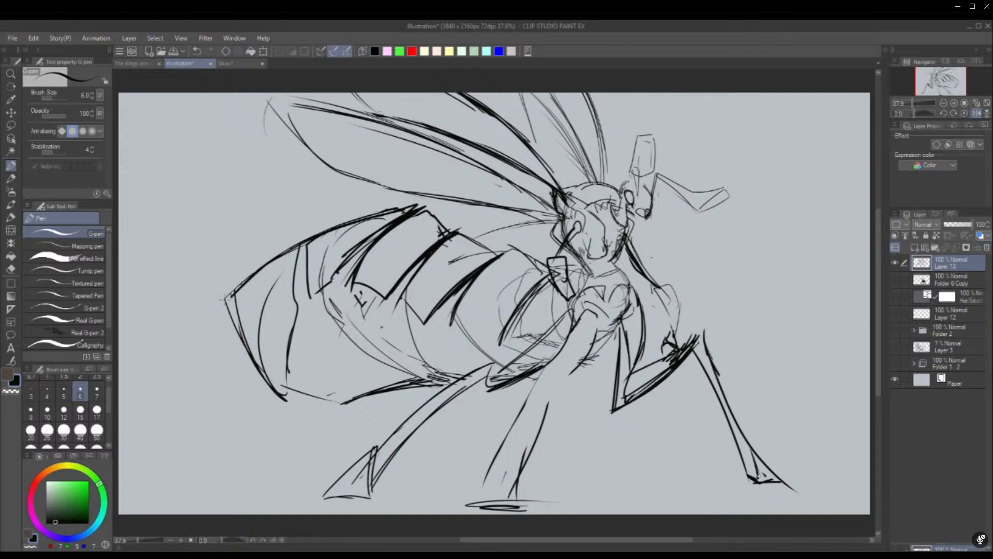
{"action": "left_click_drag", "start_coordinate": [226, 298], "coordinate": [408, 206]}
{"action": "left_click_drag", "start_coordinate": [246, 277], "coordinate": [398, 208]}
{"action": "mouse_move", "coordinate": [229, 298]}
{"action": "left_mouse_down"}
{"action": "mouse_move", "coordinate": [409, 206]}
{"action": "mouse_move", "coordinate": [357, 213]}
{"action": "left_mouse_up"}
{"action": "left_click_drag", "start_coordinate": [237, 305], "coordinate": [403, 205]}
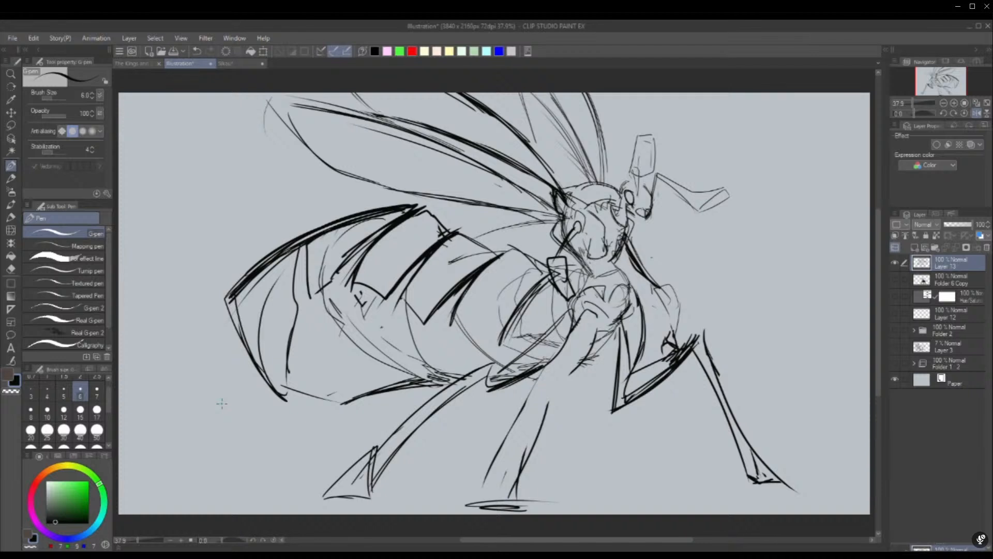
Redefine the second leg with a heavy lower segment and a pointed thigh overlapping its knee
{"action": "mouse_move", "coordinate": [561, 348]}
{"action": "left_mouse_down"}
{"action": "mouse_move", "coordinate": [477, 500]}
{"action": "mouse_move", "coordinate": [558, 378]}
{"action": "mouse_move", "coordinate": [516, 498]}
{"action": "left_mouse_up"}
{"action": "left_click_drag", "start_coordinate": [551, 408], "coordinate": [517, 504]}
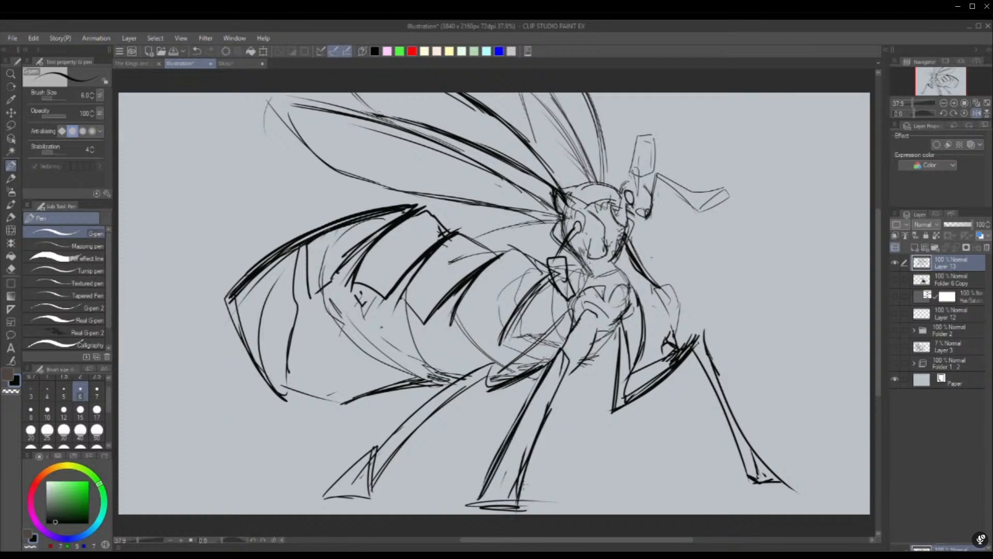
{"action": "left_click_drag", "start_coordinate": [601, 316], "coordinate": [563, 413]}
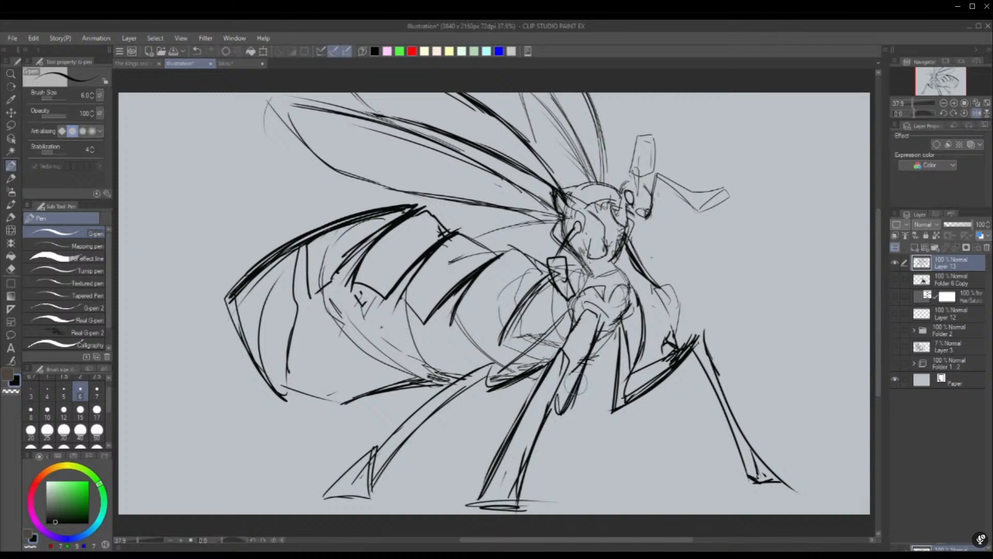
{"action": "left_click_drag", "start_coordinate": [582, 380], "coordinate": [578, 350]}
{"action": "mouse_move", "coordinate": [585, 317]}
{"action": "left_mouse_down"}
{"action": "mouse_move", "coordinate": [558, 362]}
{"action": "mouse_move", "coordinate": [577, 383]}
{"action": "mouse_move", "coordinate": [553, 419]}
{"action": "left_mouse_up"}
{"action": "left_click_drag", "start_coordinate": [589, 378], "coordinate": [559, 434]}
{"action": "left_click_drag", "start_coordinate": [588, 360], "coordinate": [554, 417]}
{"action": "left_click_drag", "start_coordinate": [573, 383], "coordinate": [551, 417]}
{"action": "left_click_drag", "start_coordinate": [585, 364], "coordinate": [561, 411]}
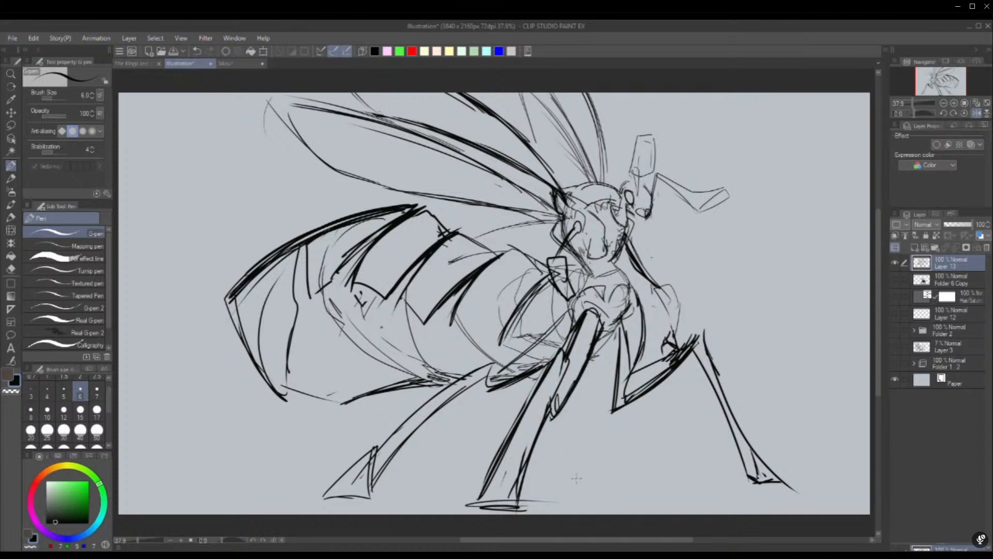
Sketch a short rounded limb between the second and front legs, and reinforce the crown of the head
{"action": "left_click_drag", "start_coordinate": [611, 337], "coordinate": [579, 403]}
{"action": "left_click_drag", "start_coordinate": [594, 358], "coordinate": [580, 412]}
{"action": "left_click_drag", "start_coordinate": [606, 377], "coordinate": [575, 414]}
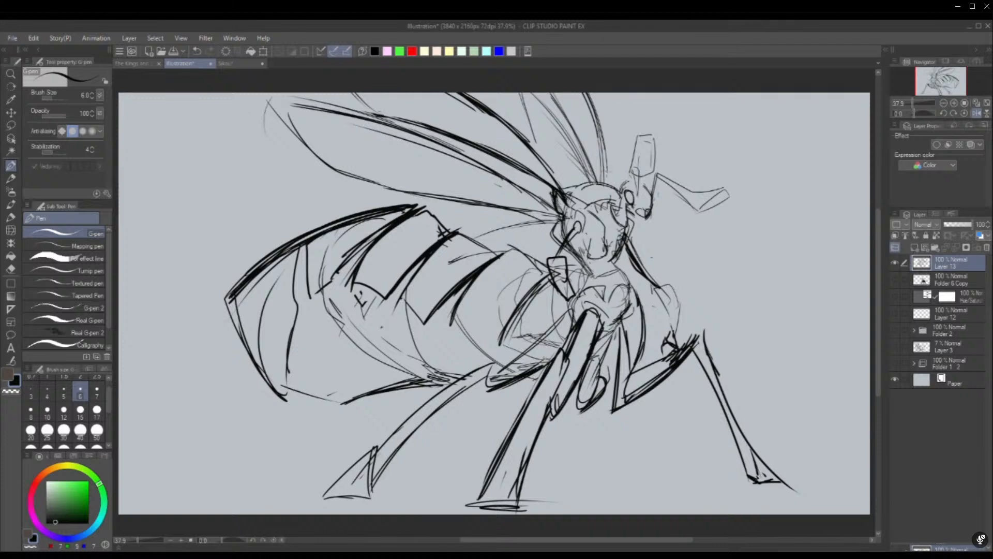
{"action": "mouse_move", "coordinate": [622, 189]}
{"action": "left_mouse_down"}
{"action": "mouse_move", "coordinate": [631, 180]}
{"action": "mouse_move", "coordinate": [647, 193]}
{"action": "mouse_move", "coordinate": [632, 180]}
{"action": "mouse_move", "coordinate": [643, 182]}
{"action": "left_mouse_up"}
{"action": "left_click", "coordinate": [983, 113]}
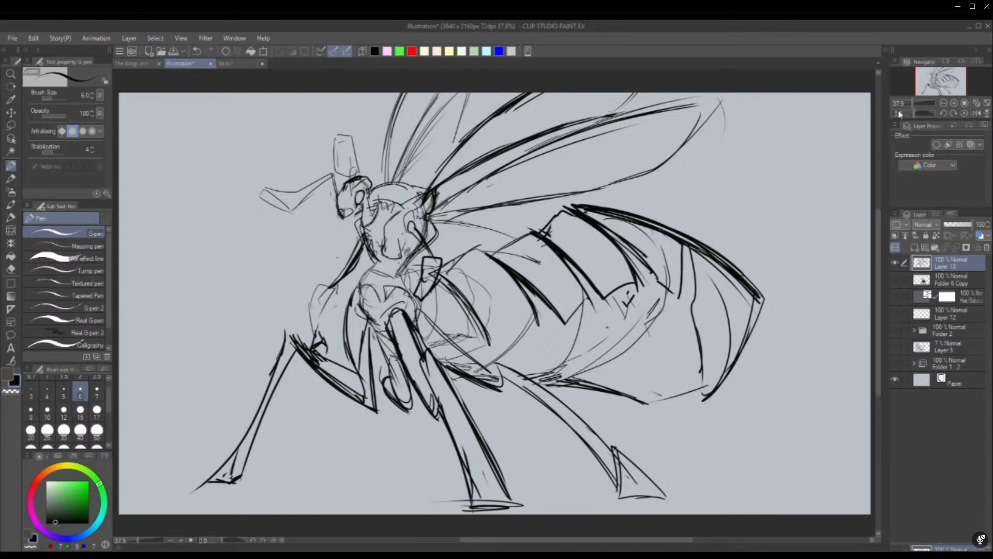
Shift the whole sketch slightly toward the front of the creature and rotate it a little with a transform
{"action": "left_click_drag", "start_coordinate": [445, 417], "coordinate": [422, 421]}
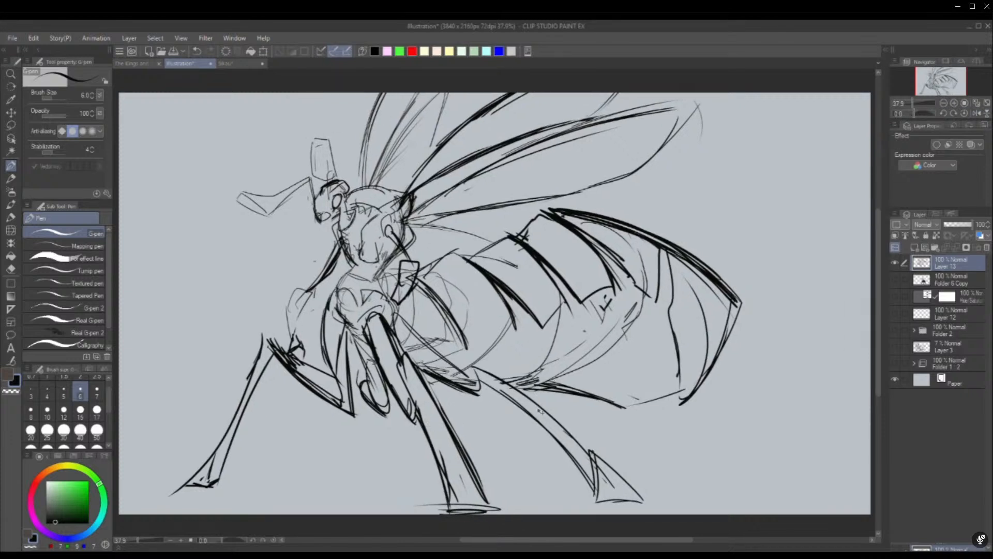
{"action": "key", "text": "ctrl+t"}
{"action": "left_click_drag", "start_coordinate": [797, 383], "coordinate": [808, 376]}
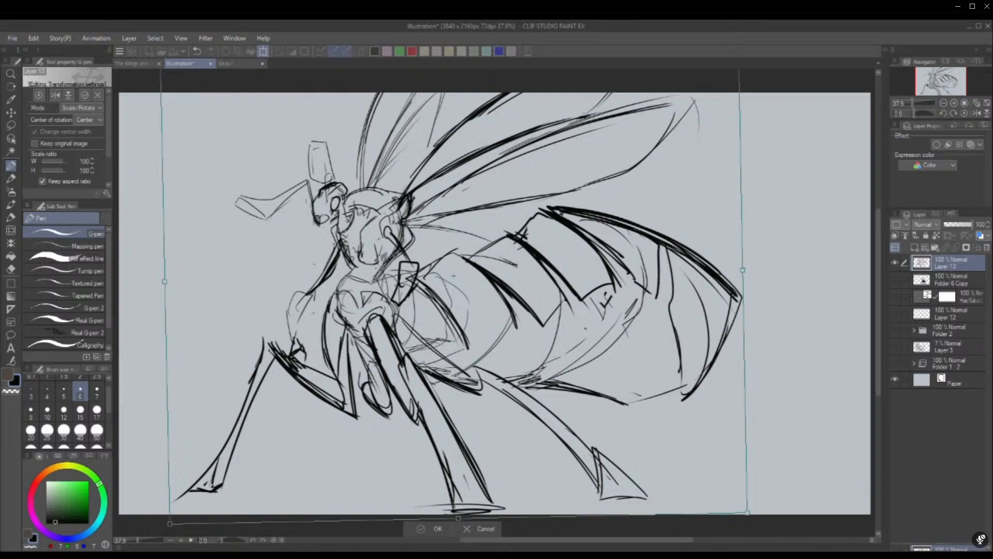
{"action": "key", "text": "Return"}
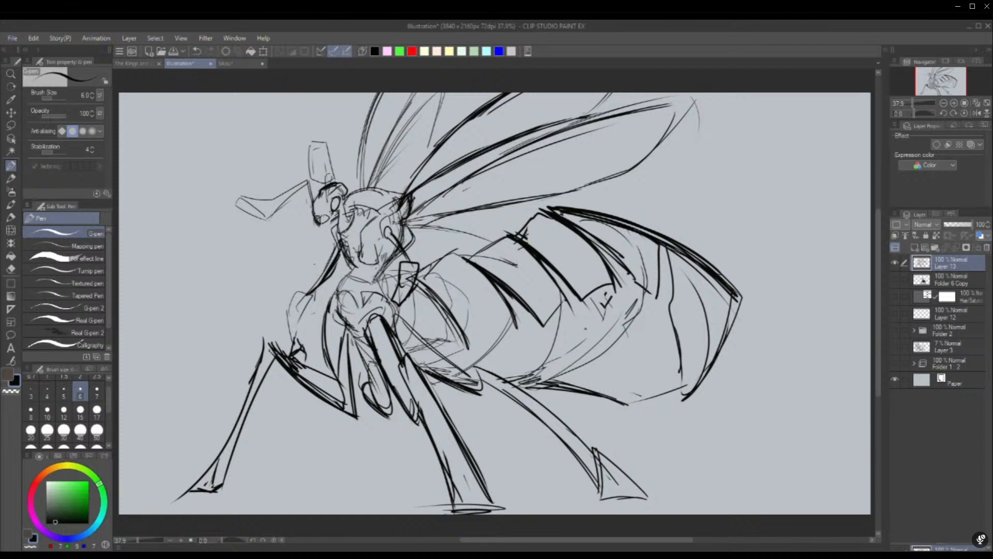
Fade the sketch layer to 20% opacity and add a new layer above it, using a size 4 pen
{"action": "left_click_drag", "start_coordinate": [944, 225], "coordinate": [948, 226]}
{"action": "left_click", "coordinate": [915, 248]}
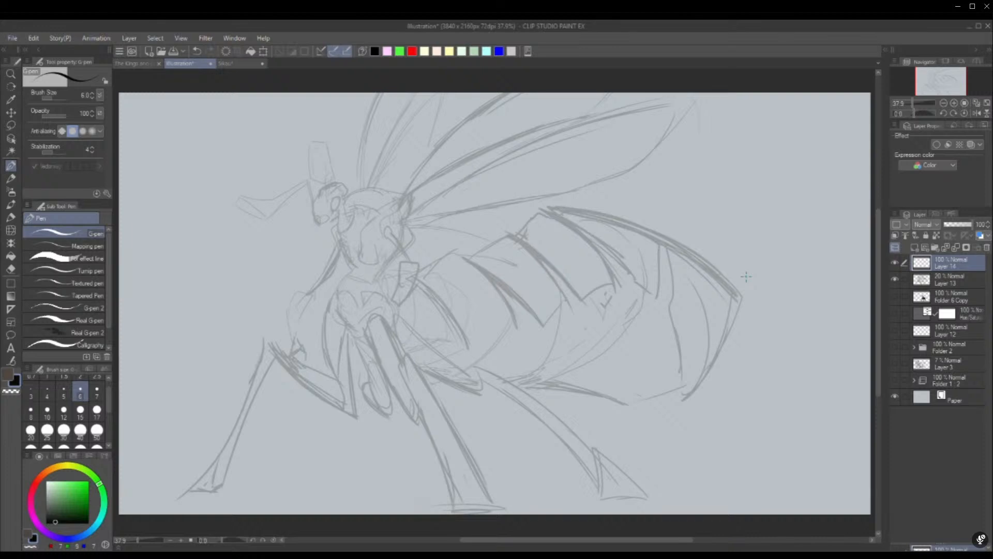
{"action": "scroll", "coordinate": [360, 194], "scroll_direction": "up", "scroll_amount": 5}
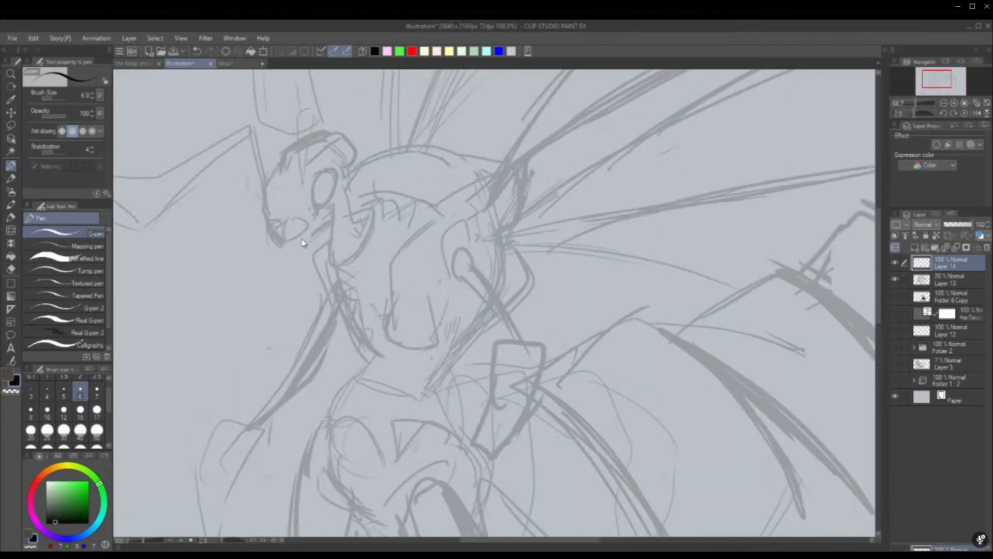
{"action": "left_click_drag", "start_coordinate": [289, 248], "coordinate": [290, 210]}
{"action": "key", "text": "ctrl+z"}
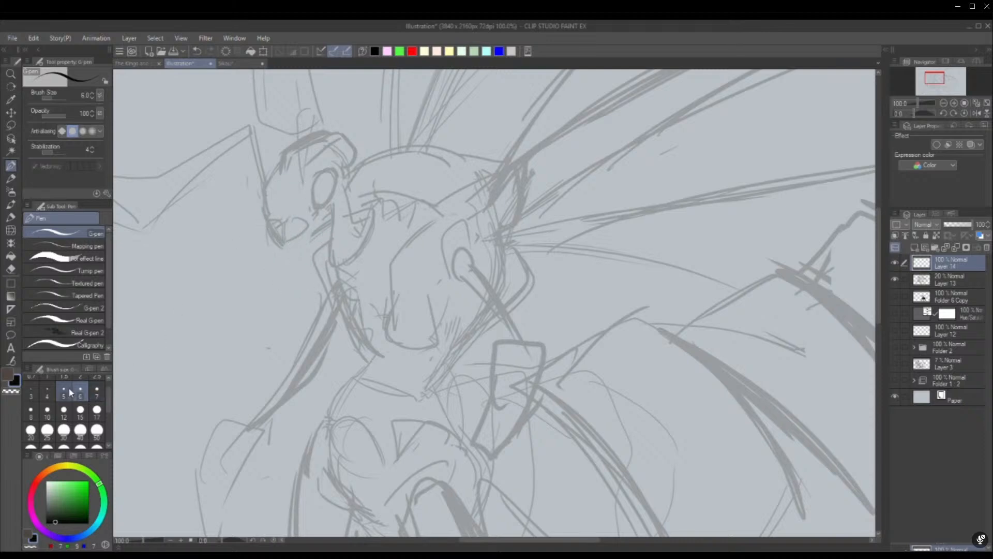
{"action": "left_click", "coordinate": [47, 392]}
Try out the creature's snout and jaw lines on the new layer, mirroring the view to check them
{"action": "mouse_move", "coordinate": [286, 244]}
{"action": "left_mouse_down"}
{"action": "mouse_move", "coordinate": [293, 212]}
{"action": "mouse_move", "coordinate": [305, 220]}
{"action": "mouse_move", "coordinate": [299, 237]}
{"action": "mouse_move", "coordinate": [327, 202]}
{"action": "left_mouse_up"}
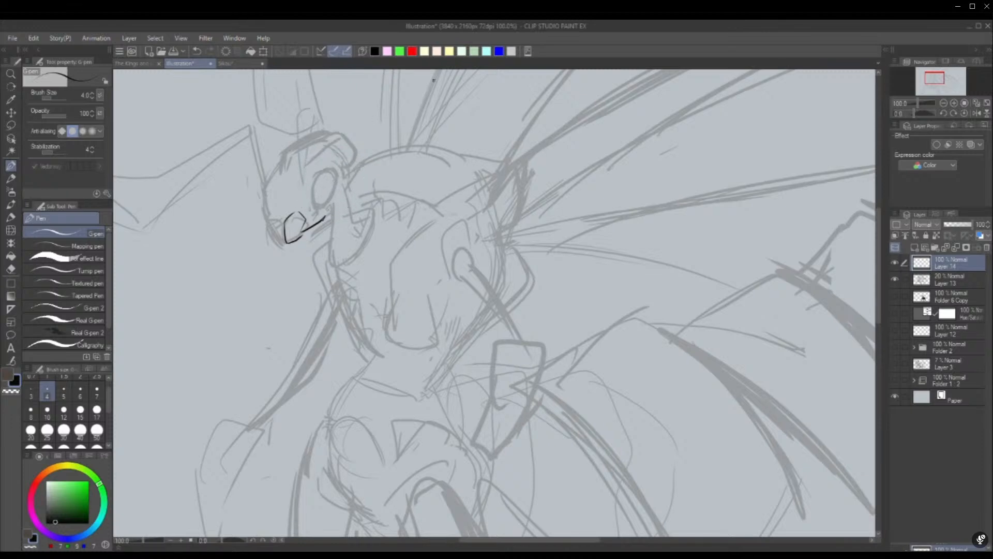
{"action": "left_click", "coordinate": [977, 112]}
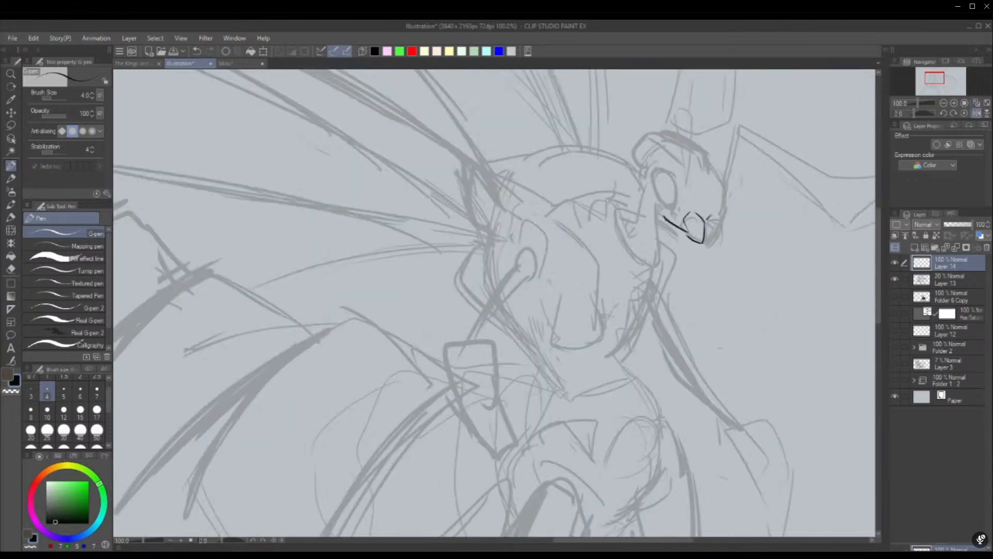
{"action": "mouse_move", "coordinate": [710, 222]}
{"action": "left_mouse_down"}
{"action": "mouse_move", "coordinate": [727, 206]}
{"action": "mouse_move", "coordinate": [720, 231]}
{"action": "mouse_move", "coordinate": [751, 234]}
{"action": "left_mouse_up"}
{"action": "key", "text": "e"}
{"action": "mouse_move", "coordinate": [725, 203]}
{"action": "left_mouse_down"}
{"action": "mouse_move", "coordinate": [712, 241]}
{"action": "mouse_move", "coordinate": [718, 233]}
{"action": "left_mouse_up"}
{"action": "left_click", "coordinate": [971, 114]}
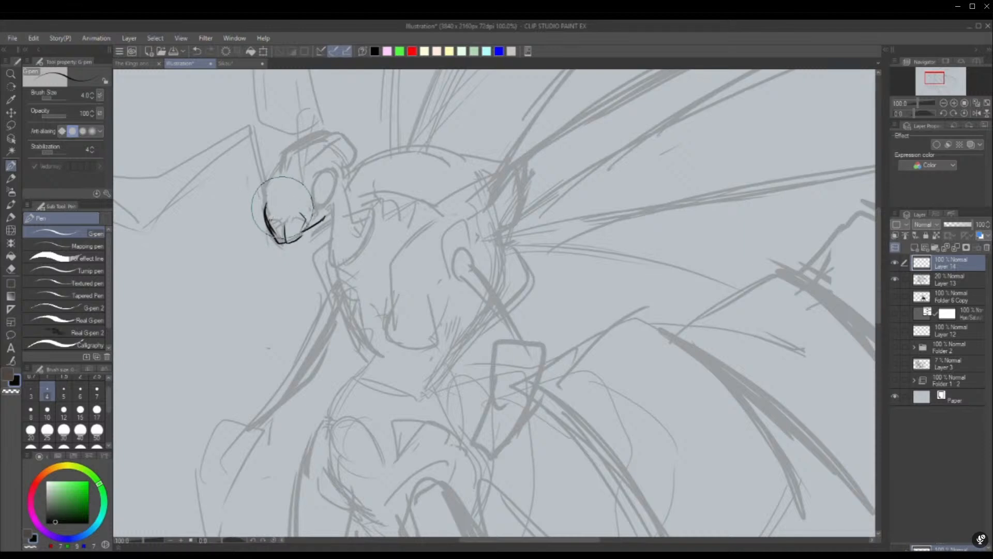
{"action": "key", "text": "ctrl+z"}
{"action": "key", "text": "ctrl+z"}
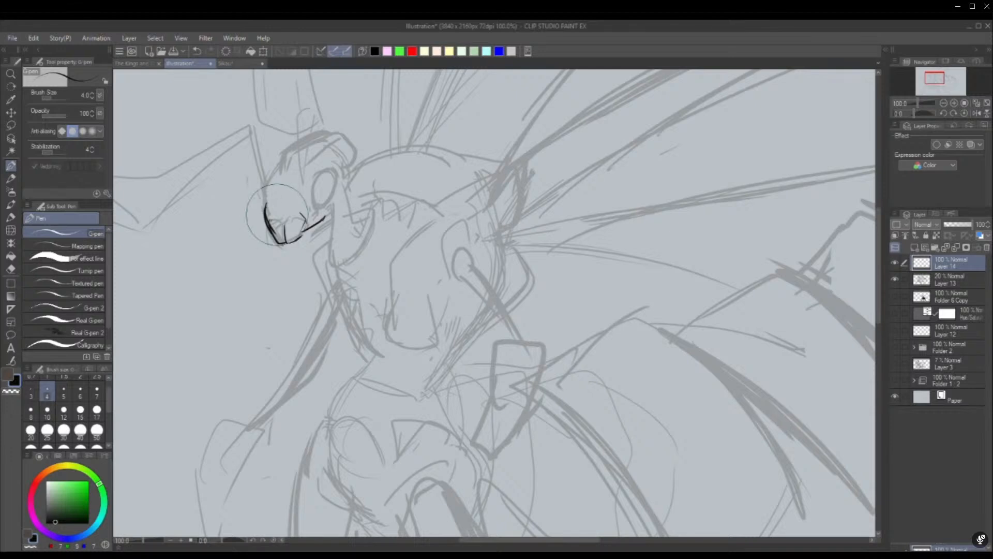
{"action": "left_click_drag", "start_coordinate": [277, 215], "coordinate": [282, 241]}
{"action": "mouse_move", "coordinate": [267, 202]}
{"action": "left_mouse_down"}
{"action": "mouse_move", "coordinate": [266, 224]}
{"action": "mouse_move", "coordinate": [287, 227]}
{"action": "mouse_move", "coordinate": [303, 209]}
{"action": "mouse_move", "coordinate": [288, 225]}
{"action": "mouse_move", "coordinate": [266, 206]}
{"action": "mouse_move", "coordinate": [265, 221]}
{"action": "mouse_move", "coordinate": [295, 198]}
{"action": "left_mouse_up"}
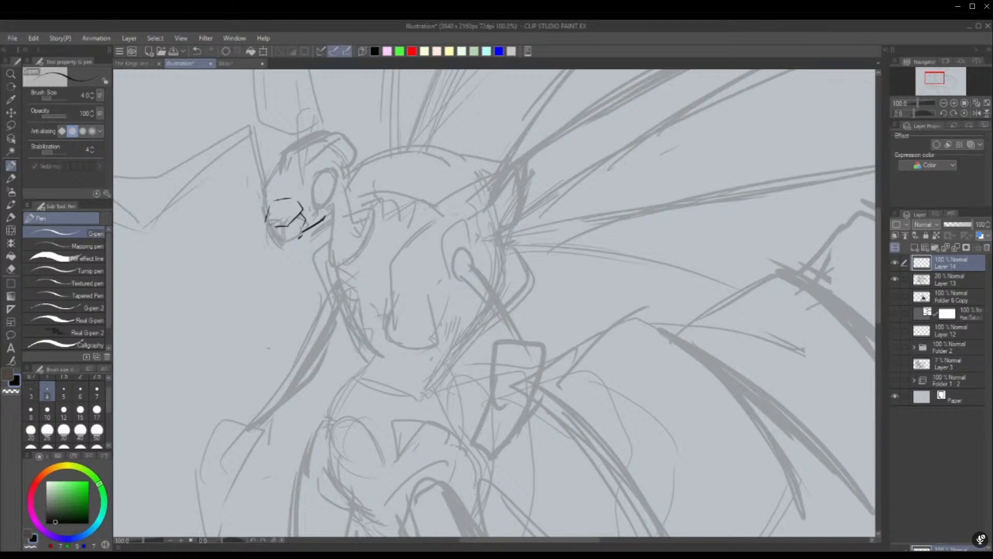
Ink the head's outline with a domed top, a tapering front side and a heavy jaw line
{"action": "left_click_drag", "start_coordinate": [313, 209], "coordinate": [308, 256]}
{"action": "left_click_drag", "start_coordinate": [309, 209], "coordinate": [303, 256]}
{"action": "mouse_move", "coordinate": [309, 209]}
{"action": "left_mouse_down"}
{"action": "mouse_move", "coordinate": [293, 238]}
{"action": "mouse_move", "coordinate": [310, 224]}
{"action": "mouse_move", "coordinate": [298, 234]}
{"action": "mouse_move", "coordinate": [265, 225]}
{"action": "mouse_move", "coordinate": [274, 237]}
{"action": "mouse_move", "coordinate": [283, 200]}
{"action": "mouse_move", "coordinate": [285, 230]}
{"action": "mouse_move", "coordinate": [301, 213]}
{"action": "mouse_move", "coordinate": [264, 208]}
{"action": "mouse_move", "coordinate": [279, 199]}
{"action": "mouse_move", "coordinate": [287, 226]}
{"action": "mouse_move", "coordinate": [274, 225]}
{"action": "mouse_move", "coordinate": [289, 243]}
{"action": "left_mouse_up"}
{"action": "mouse_move", "coordinate": [278, 238]}
{"action": "left_mouse_down"}
{"action": "mouse_move", "coordinate": [263, 205]}
{"action": "mouse_move", "coordinate": [292, 151]}
{"action": "mouse_move", "coordinate": [323, 146]}
{"action": "mouse_move", "coordinate": [348, 162]}
{"action": "mouse_move", "coordinate": [339, 211]}
{"action": "mouse_move", "coordinate": [329, 215]}
{"action": "mouse_move", "coordinate": [344, 199]}
{"action": "left_mouse_up"}
{"action": "mouse_move", "coordinate": [289, 240]}
{"action": "left_mouse_down"}
{"action": "mouse_move", "coordinate": [350, 182]}
{"action": "mouse_move", "coordinate": [335, 210]}
{"action": "mouse_move", "coordinate": [341, 201]}
{"action": "left_mouse_up"}
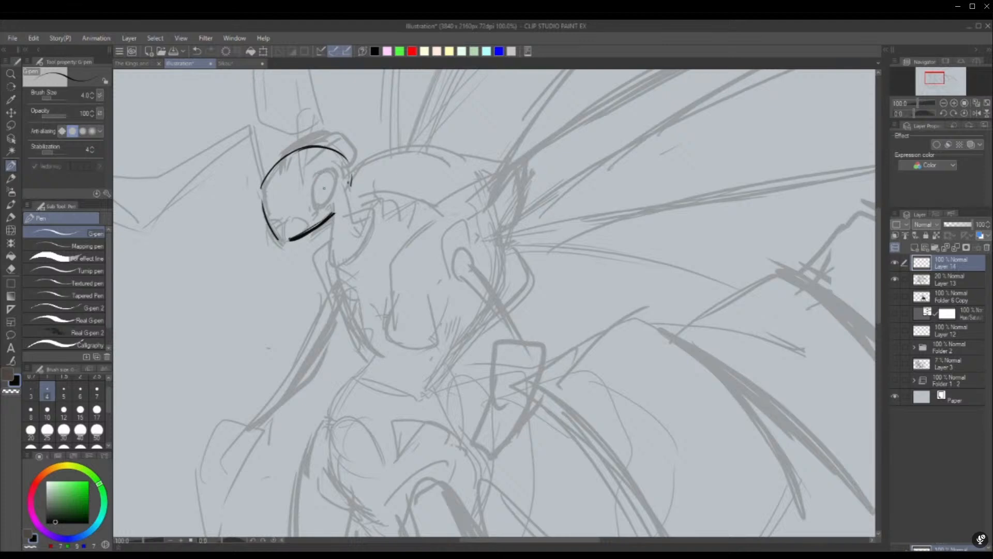
Ink the near eye as an angular oval at the back edge of the head, redoing its first outline
{"action": "left_click_drag", "start_coordinate": [335, 174], "coordinate": [329, 209]}
{"action": "mouse_move", "coordinate": [350, 184]}
{"action": "left_mouse_down"}
{"action": "mouse_move", "coordinate": [337, 205]}
{"action": "mouse_move", "coordinate": [318, 203]}
{"action": "mouse_move", "coordinate": [341, 168]}
{"action": "left_mouse_up"}
{"action": "left_click_drag", "start_coordinate": [327, 176], "coordinate": [317, 206]}
{"action": "mouse_move", "coordinate": [318, 212]}
{"action": "left_mouse_down"}
{"action": "mouse_move", "coordinate": [340, 203]}
{"action": "mouse_move", "coordinate": [321, 184]}
{"action": "mouse_move", "coordinate": [332, 208]}
{"action": "left_mouse_up"}
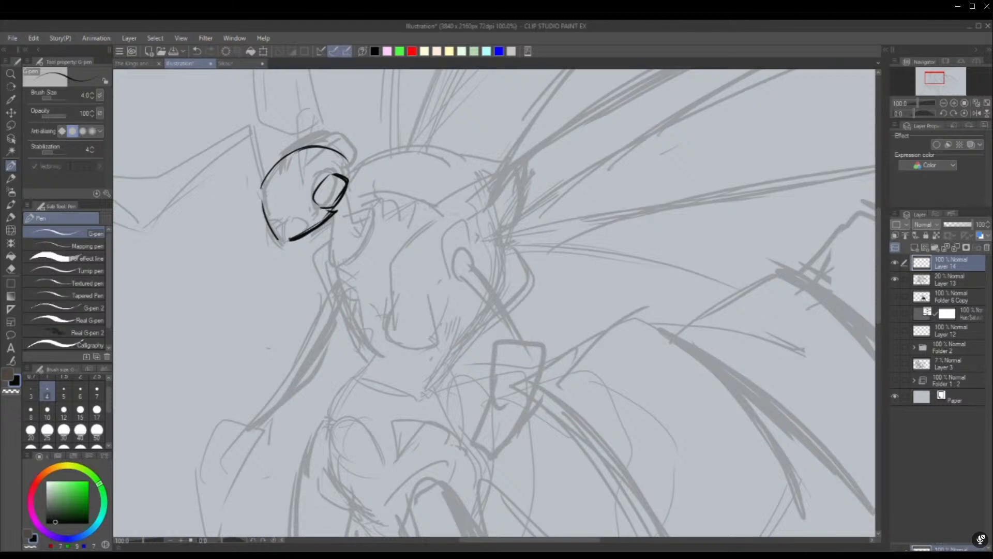
{"action": "key", "text": "ctrl+z"}
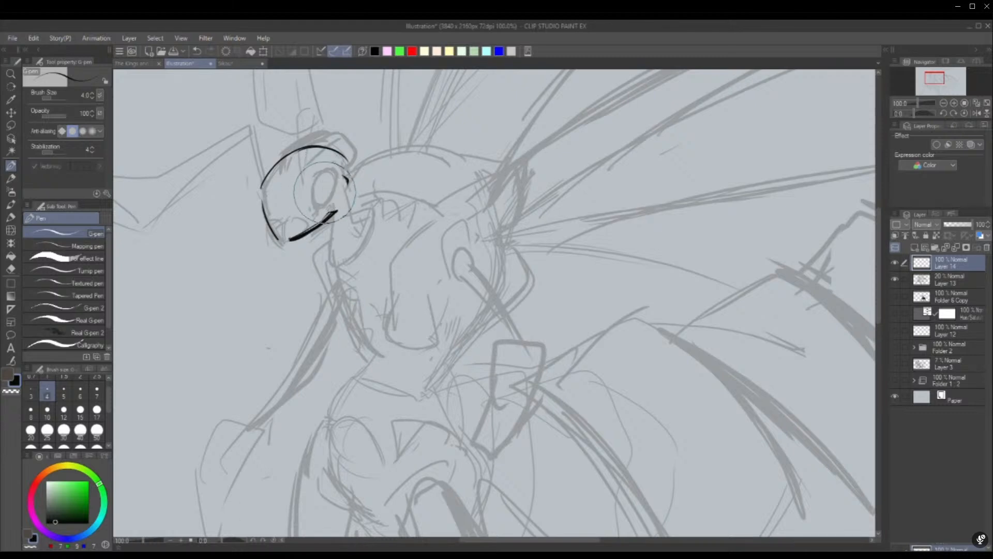
{"action": "mouse_move", "coordinate": [328, 170]}
{"action": "left_mouse_down"}
{"action": "mouse_move", "coordinate": [316, 203]}
{"action": "mouse_move", "coordinate": [348, 183]}
{"action": "mouse_move", "coordinate": [324, 206]}
{"action": "mouse_move", "coordinate": [334, 207]}
{"action": "left_mouse_up"}
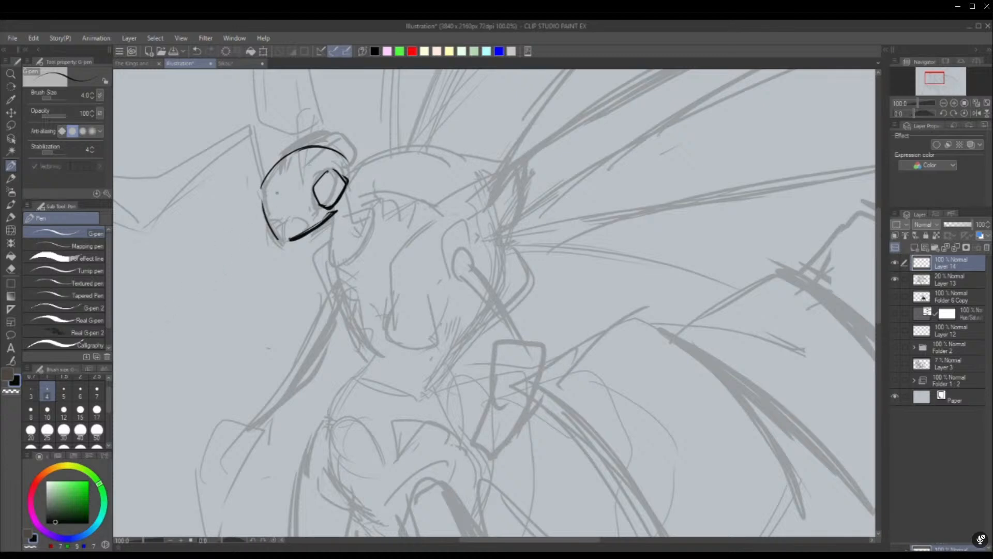
Ink the central face plate lines and the pointed mandible tips at the bottom of the head
{"action": "mouse_move", "coordinate": [268, 195]}
{"action": "left_mouse_down"}
{"action": "mouse_move", "coordinate": [285, 194]}
{"action": "mouse_move", "coordinate": [302, 218]}
{"action": "left_mouse_up"}
{"action": "left_click", "coordinate": [976, 113]}
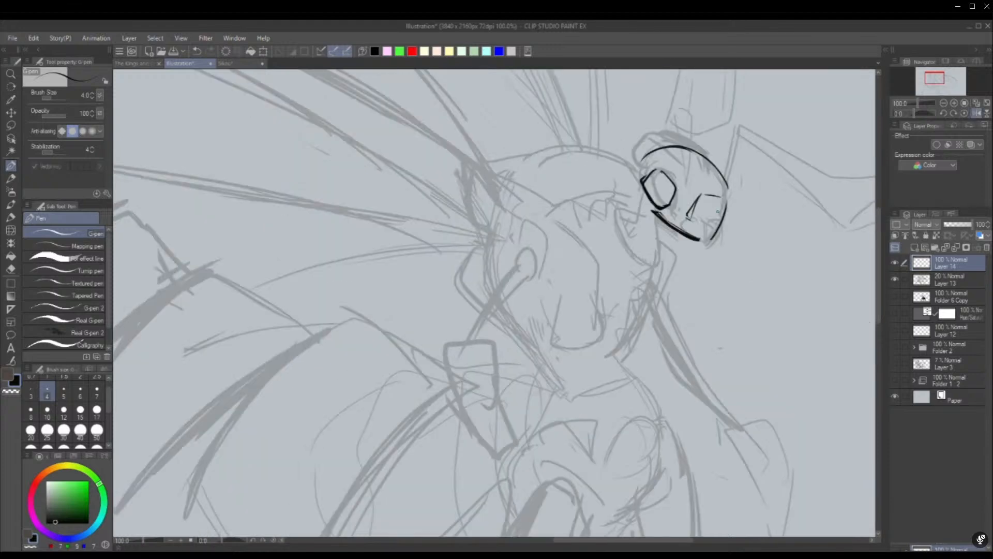
{"action": "left_click_drag", "start_coordinate": [722, 226], "coordinate": [720, 244]}
{"action": "mouse_move", "coordinate": [712, 243]}
{"action": "left_mouse_down"}
{"action": "mouse_move", "coordinate": [722, 228]}
{"action": "mouse_move", "coordinate": [680, 225]}
{"action": "mouse_move", "coordinate": [696, 218]}
{"action": "mouse_move", "coordinate": [695, 246]}
{"action": "left_mouse_up"}
Fill the near eye solid black and add the far eye's small bulge on the head's opposite side
{"action": "mouse_move", "coordinate": [644, 173]}
{"action": "left_mouse_down"}
{"action": "mouse_move", "coordinate": [666, 201]}
{"action": "mouse_move", "coordinate": [673, 186]}
{"action": "mouse_move", "coordinate": [670, 205]}
{"action": "left_mouse_up"}
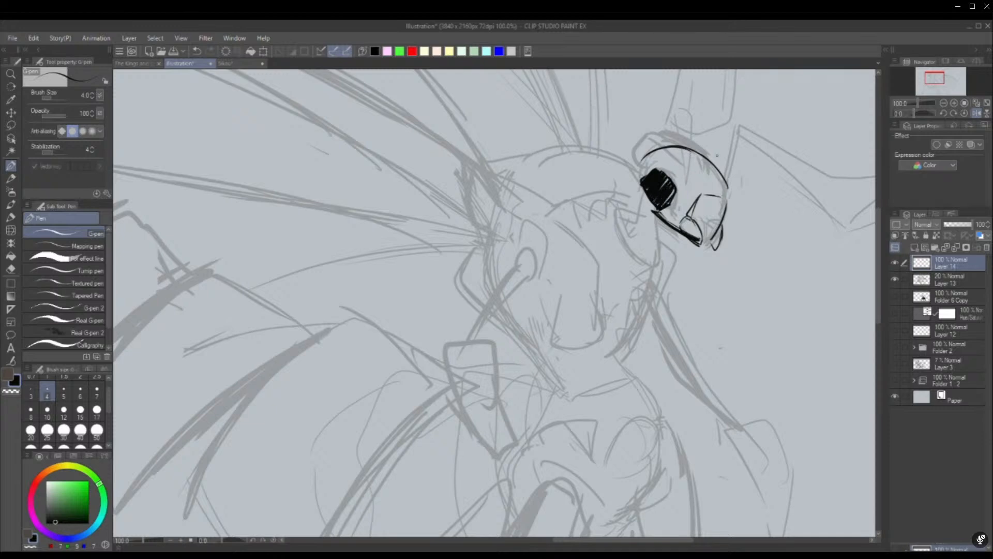
{"action": "mouse_move", "coordinate": [724, 190]}
{"action": "left_mouse_down"}
{"action": "mouse_move", "coordinate": [724, 215]}
{"action": "mouse_move", "coordinate": [734, 197]}
{"action": "mouse_move", "coordinate": [684, 203]}
{"action": "left_mouse_up"}
{"action": "key", "text": "h"}
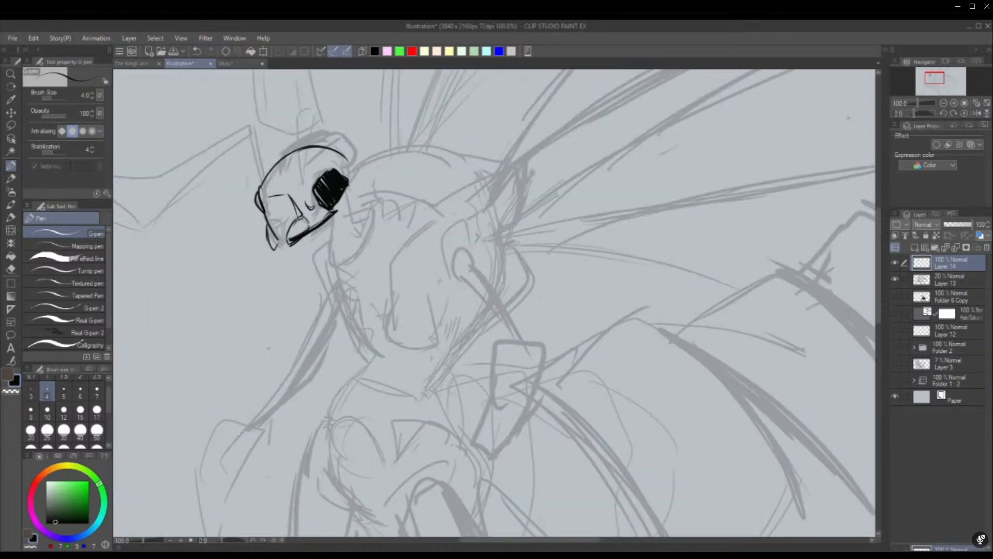
{"action": "mouse_move", "coordinate": [308, 198]}
{"action": "left_mouse_down"}
{"action": "mouse_move", "coordinate": [314, 202]}
{"action": "mouse_move", "coordinate": [311, 175]}
{"action": "left_mouse_up"}
{"action": "mouse_move", "coordinate": [306, 212]}
{"action": "left_mouse_down"}
{"action": "mouse_move", "coordinate": [301, 139]}
{"action": "mouse_move", "coordinate": [301, 150]}
{"action": "left_mouse_up"}
{"action": "mouse_move", "coordinate": [309, 197]}
{"action": "left_mouse_down"}
{"action": "mouse_move", "coordinate": [309, 132]}
{"action": "mouse_move", "coordinate": [307, 188]}
{"action": "mouse_move", "coordinate": [305, 181]}
{"action": "left_mouse_up"}
{"action": "key", "text": "ctrl+z"}
{"action": "key", "text": "ctrl+z"}
{"action": "key", "text": "ctrl+z"}
{"action": "key", "text": "ctrl+z"}
{"action": "key", "text": "ctrl+z"}
{"action": "key", "text": "ctrl+z"}
Ink the near antenna's narrow stalk rising from beside the black eye past the top of the head, trimming its edges
{"action": "mouse_move", "coordinate": [301, 133]}
{"action": "left_mouse_down"}
{"action": "mouse_move", "coordinate": [306, 208]}
{"action": "mouse_move", "coordinate": [310, 166]}
{"action": "mouse_move", "coordinate": [306, 198]}
{"action": "left_mouse_up"}
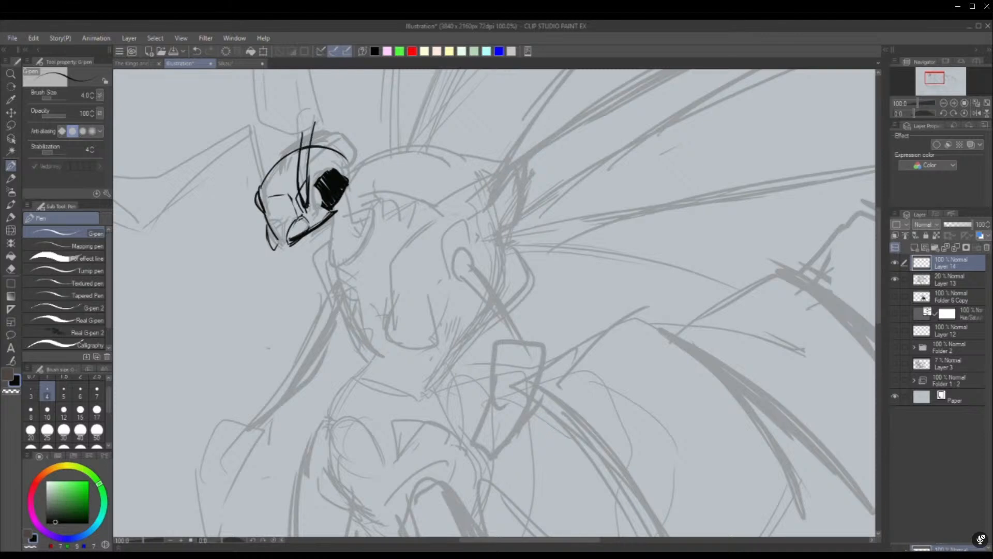
{"action": "key", "text": "c"}
{"action": "key", "text": "c"}
{"action": "left_click_drag", "start_coordinate": [302, 154], "coordinate": [300, 190]}
{"action": "left_click_drag", "start_coordinate": [308, 136], "coordinate": [303, 147]}
{"action": "key", "text": "x"}
{"action": "left_click_drag", "start_coordinate": [307, 150], "coordinate": [305, 207]}
{"action": "left_click_drag", "start_coordinate": [308, 168], "coordinate": [310, 204]}
{"action": "key", "text": "c"}
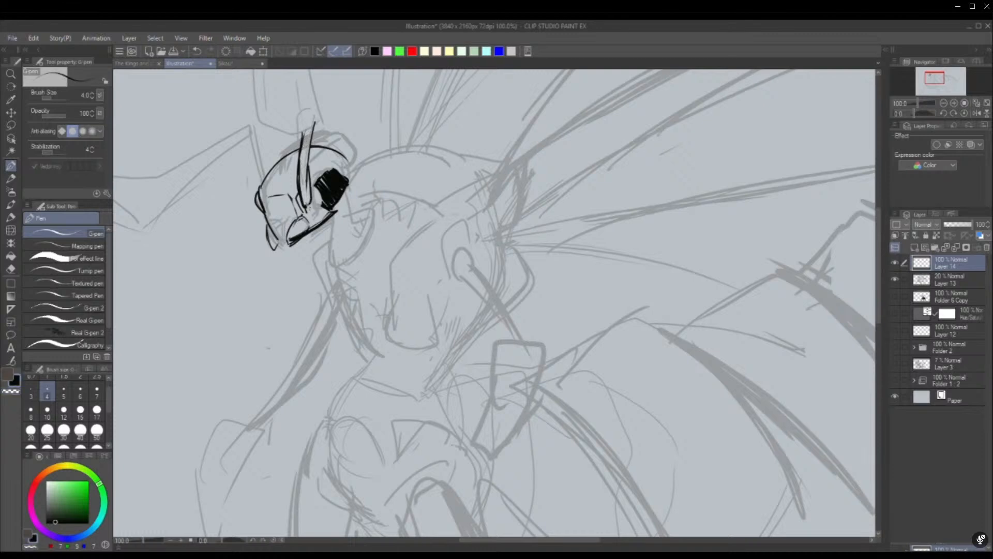
{"action": "key", "text": "c"}
{"action": "mouse_move", "coordinate": [308, 168]}
{"action": "left_mouse_down"}
{"action": "mouse_move", "coordinate": [307, 207]}
{"action": "mouse_move", "coordinate": [307, 189]}
{"action": "left_mouse_up"}
{"action": "key", "text": "c"}
{"action": "left_click_drag", "start_coordinate": [311, 149], "coordinate": [309, 179]}
{"action": "mouse_move", "coordinate": [311, 149]}
{"action": "left_mouse_down"}
{"action": "mouse_move", "coordinate": [309, 187]}
{"action": "mouse_move", "coordinate": [314, 119]}
{"action": "left_mouse_up"}
Ink the far antenna's slanted stalk rising from the far side of the face, and thin it by erasing
{"action": "left_click_drag", "start_coordinate": [249, 141], "coordinate": [255, 191]}
{"action": "left_click_drag", "start_coordinate": [250, 147], "coordinate": [264, 220]}
{"action": "key", "text": "c"}
{"action": "left_click_drag", "start_coordinate": [259, 187], "coordinate": [273, 232]}
{"action": "key", "text": "c"}
{"action": "key", "text": "c"}
{"action": "key", "text": "c"}
{"action": "left_click_drag", "start_coordinate": [253, 142], "coordinate": [261, 192]}
{"action": "left_click_drag", "start_coordinate": [253, 140], "coordinate": [259, 190]}
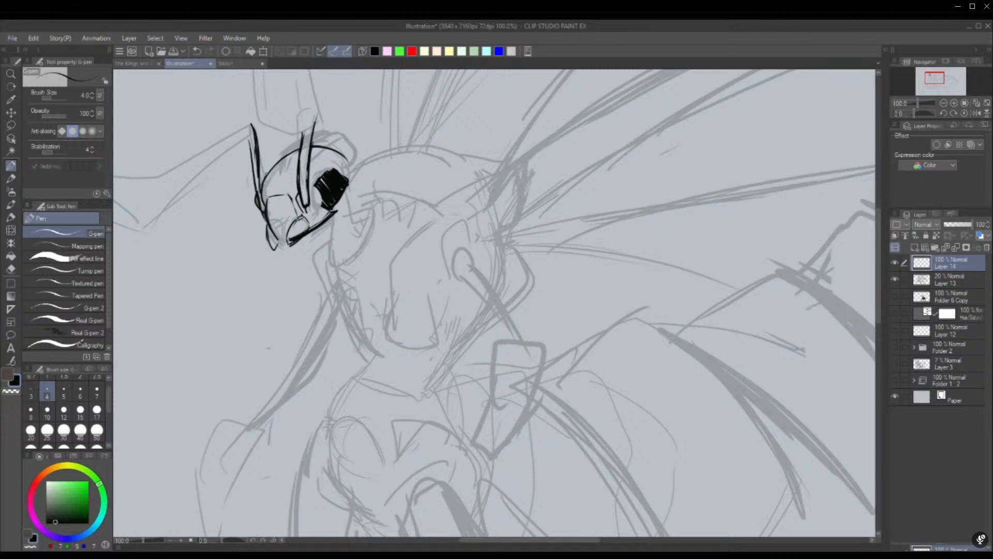
{"action": "key", "text": "c"}
{"action": "left_click_drag", "start_coordinate": [257, 186], "coordinate": [261, 198]}
{"action": "left_click_drag", "start_coordinate": [255, 141], "coordinate": [263, 209]}
{"action": "left_click_drag", "start_coordinate": [253, 154], "coordinate": [262, 213]}
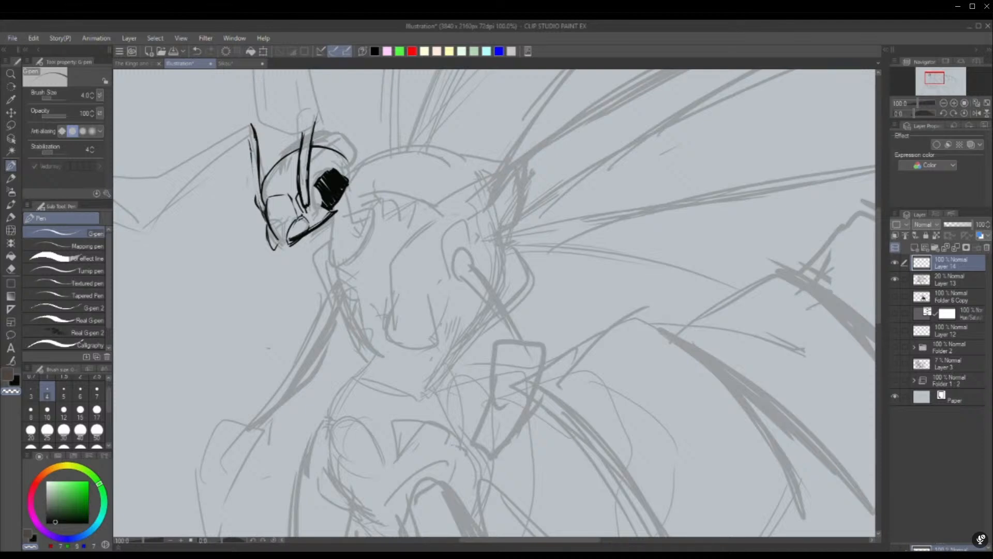
Add the second edge line to the far antenna's slanted stalk beside the face
{"action": "key", "text": "c"}
{"action": "mouse_move", "coordinate": [250, 137]}
{"action": "left_mouse_down"}
{"action": "mouse_move", "coordinate": [259, 206]}
{"action": "mouse_move", "coordinate": [255, 191]}
{"action": "left_mouse_up"}
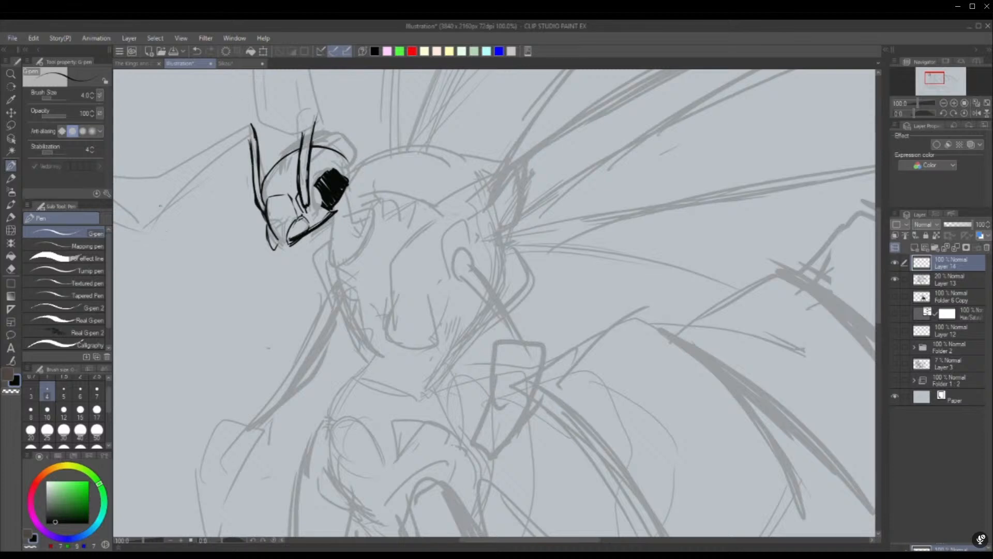
Try to ink the far antenna's bent outer segment and its tip over the sketch, then undo those strokes
{"action": "mouse_move", "coordinate": [154, 226]}
{"action": "left_mouse_down"}
{"action": "mouse_move", "coordinate": [207, 161]}
{"action": "mouse_move", "coordinate": [249, 145]}
{"action": "left_mouse_up"}
{"action": "key", "text": "ctrl+z"}
{"action": "mouse_move", "coordinate": [149, 232]}
{"action": "left_mouse_down"}
{"action": "mouse_move", "coordinate": [230, 147]}
{"action": "mouse_move", "coordinate": [251, 140]}
{"action": "left_mouse_up"}
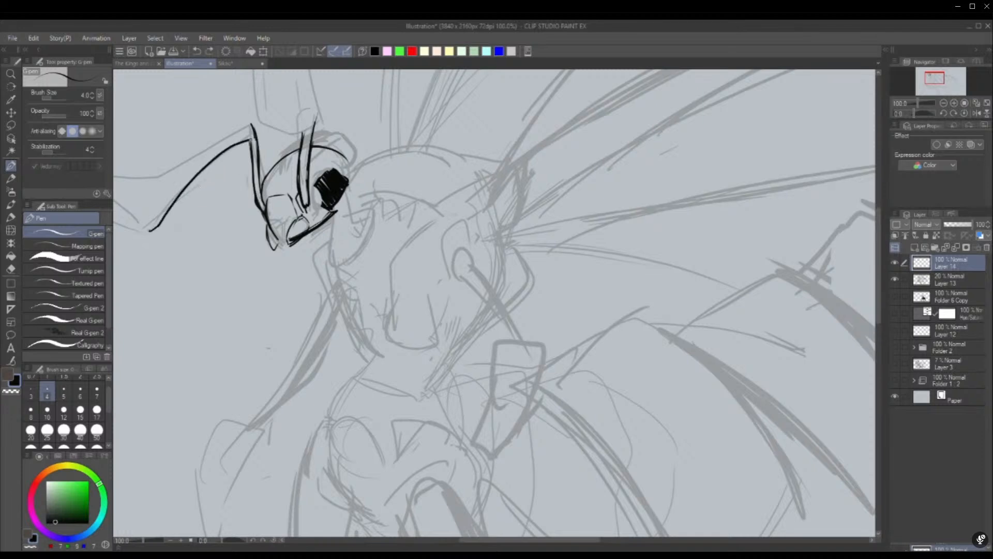
{"action": "mouse_move", "coordinate": [150, 177]}
{"action": "left_mouse_down"}
{"action": "mouse_move", "coordinate": [253, 118]}
{"action": "mouse_move", "coordinate": [247, 139]}
{"action": "left_mouse_up"}
{"action": "mouse_move", "coordinate": [579, 540]}
{"action": "left_mouse_down"}
{"action": "mouse_move", "coordinate": [588, 539]}
{"action": "mouse_move", "coordinate": [553, 541]}
{"action": "left_mouse_up"}
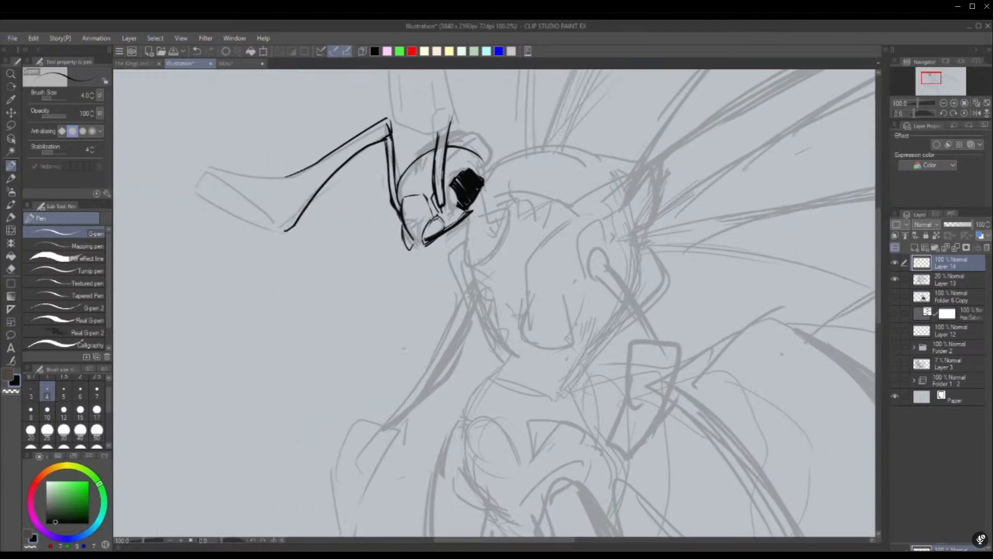
{"action": "left_click", "coordinate": [977, 113]}
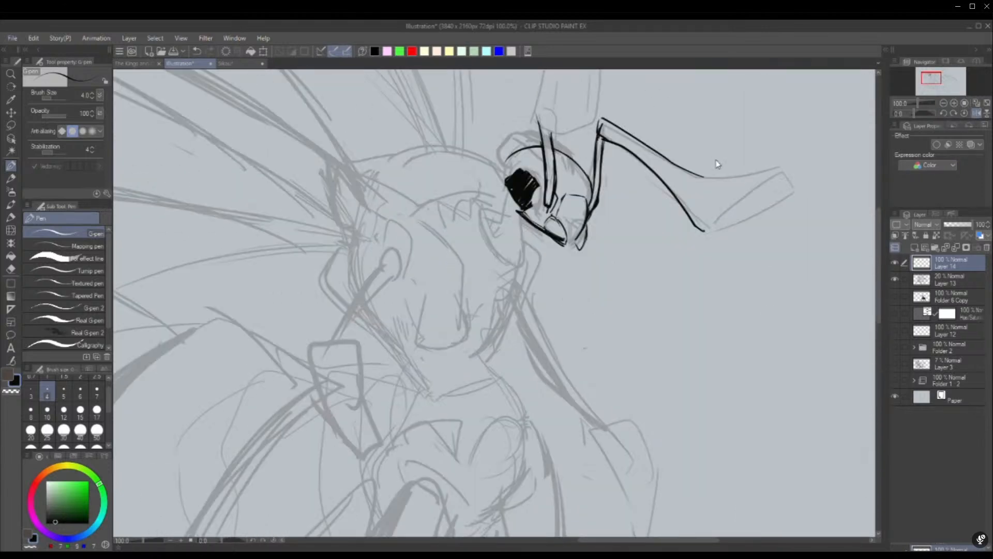
{"action": "key", "text": "ctrl+z"}
{"action": "mouse_move", "coordinate": [704, 230]}
{"action": "left_mouse_down"}
{"action": "mouse_move", "coordinate": [714, 197]}
{"action": "mouse_move", "coordinate": [773, 174]}
{"action": "mouse_move", "coordinate": [791, 187]}
{"action": "left_mouse_up"}
{"action": "left_click_drag", "start_coordinate": [792, 187], "coordinate": [706, 231]}
{"action": "key", "text": "ctrl+z"}
{"action": "key", "text": "ctrl+z"}
{"action": "key", "text": "ctrl+z"}
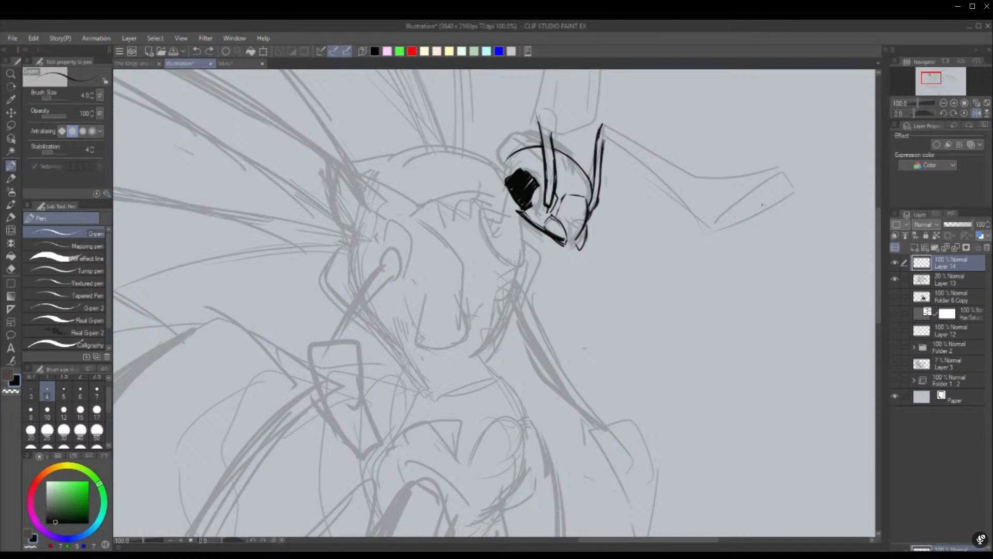
{"action": "key", "text": "ctrl+z"}
{"action": "key", "text": "ctrl+y"}
Reshape the near eye's black fill into a cleaner oval and outline the head's edge around it
{"action": "mouse_move", "coordinate": [534, 186]}
{"action": "left_mouse_down"}
{"action": "mouse_move", "coordinate": [531, 203]}
{"action": "mouse_move", "coordinate": [533, 176]}
{"action": "mouse_move", "coordinate": [520, 209]}
{"action": "mouse_move", "coordinate": [535, 201]}
{"action": "mouse_move", "coordinate": [540, 185]}
{"action": "mouse_move", "coordinate": [521, 211]}
{"action": "mouse_move", "coordinate": [535, 204]}
{"action": "mouse_move", "coordinate": [519, 214]}
{"action": "mouse_move", "coordinate": [536, 205]}
{"action": "left_mouse_up"}
{"action": "key", "text": "c"}
{"action": "key", "text": "c"}
{"action": "key", "text": "c"}
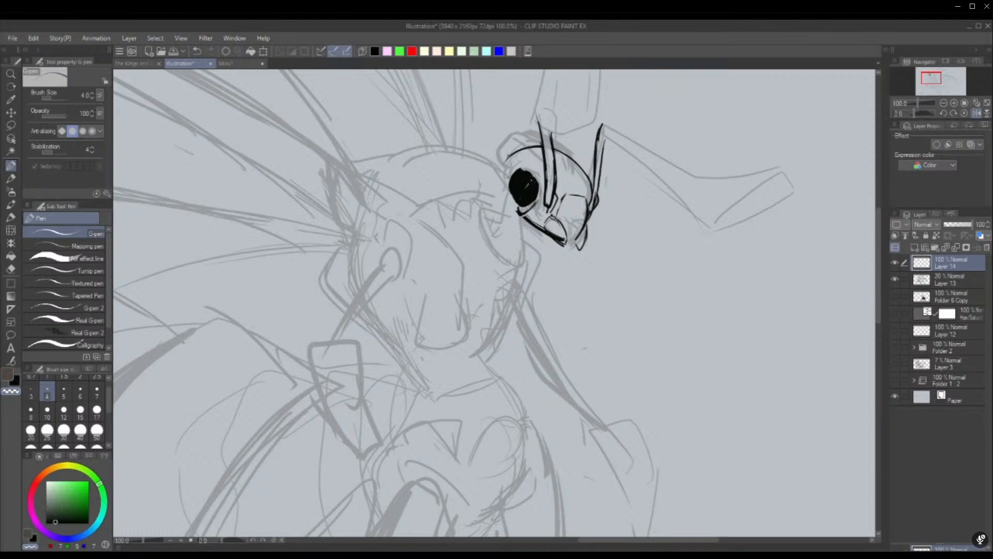
{"action": "key", "text": "c"}
{"action": "mouse_move", "coordinate": [508, 192]}
{"action": "left_mouse_down"}
{"action": "mouse_move", "coordinate": [505, 175]}
{"action": "mouse_move", "coordinate": [532, 168]}
{"action": "mouse_move", "coordinate": [536, 195]}
{"action": "mouse_move", "coordinate": [521, 210]}
{"action": "mouse_move", "coordinate": [534, 207]}
{"action": "mouse_move", "coordinate": [520, 214]}
{"action": "left_mouse_up"}
{"action": "key", "text": "c"}
{"action": "key", "text": "c"}
{"action": "key", "text": "c"}
{"action": "key", "text": "c"}
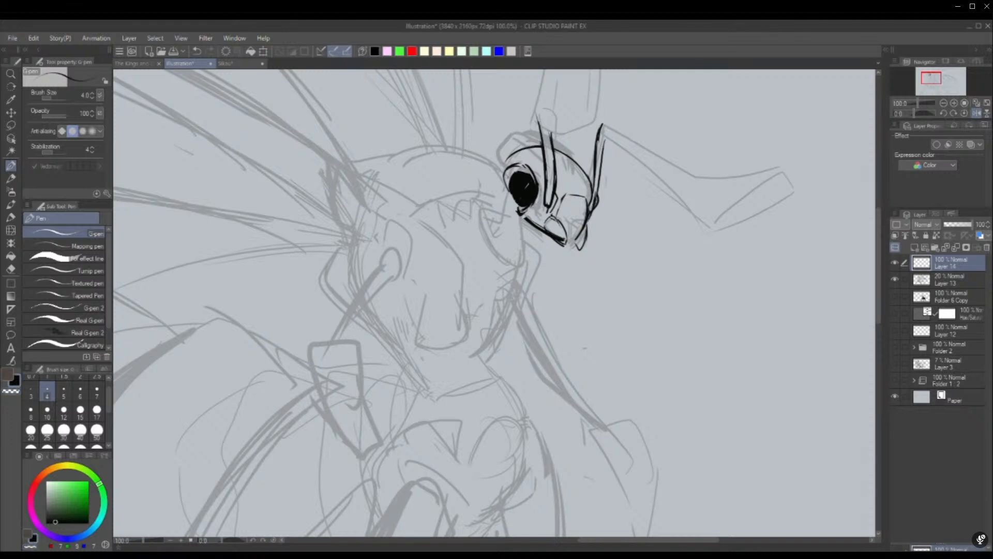
Thicken the head outline above the near eye and add short shading strokes around the eye and forehead
{"action": "left_click_drag", "start_coordinate": [525, 149], "coordinate": [504, 173]}
{"action": "left_click_drag", "start_coordinate": [578, 167], "coordinate": [581, 177]}
{"action": "left_click_drag", "start_coordinate": [521, 154], "coordinate": [534, 159]}
{"action": "left_click_drag", "start_coordinate": [594, 197], "coordinate": [591, 212]}
{"action": "key", "text": "c"}
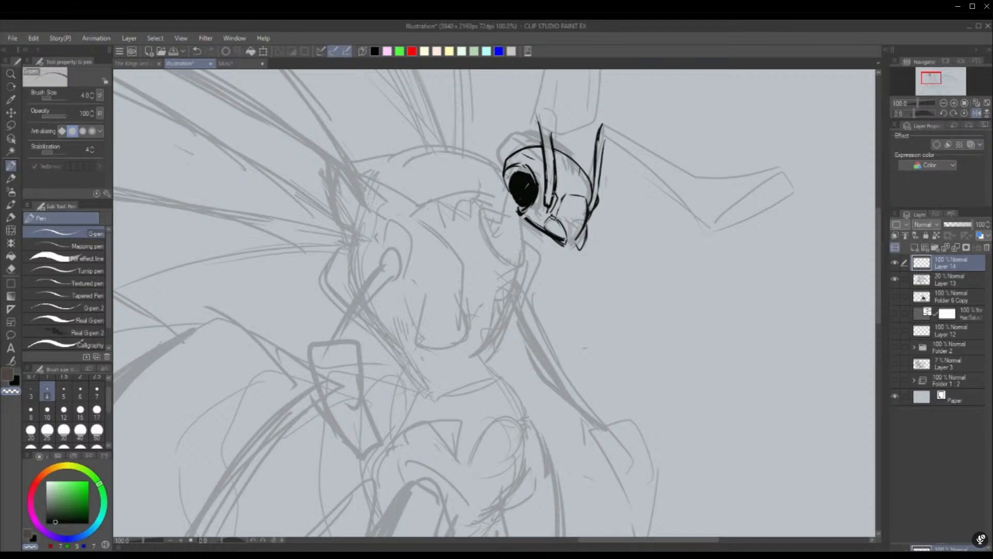
Add ring marks along the near antenna's stalk and ink the broad blade-shaped segment above it
{"action": "key", "text": "c"}
{"action": "mouse_move", "coordinate": [546, 197]}
{"action": "left_mouse_down"}
{"action": "mouse_move", "coordinate": [556, 188]}
{"action": "mouse_move", "coordinate": [543, 138]}
{"action": "left_mouse_up"}
{"action": "mouse_move", "coordinate": [536, 105]}
{"action": "left_mouse_down"}
{"action": "mouse_move", "coordinate": [539, 124]}
{"action": "mouse_move", "coordinate": [561, 136]}
{"action": "mouse_move", "coordinate": [583, 132]}
{"action": "left_mouse_up"}
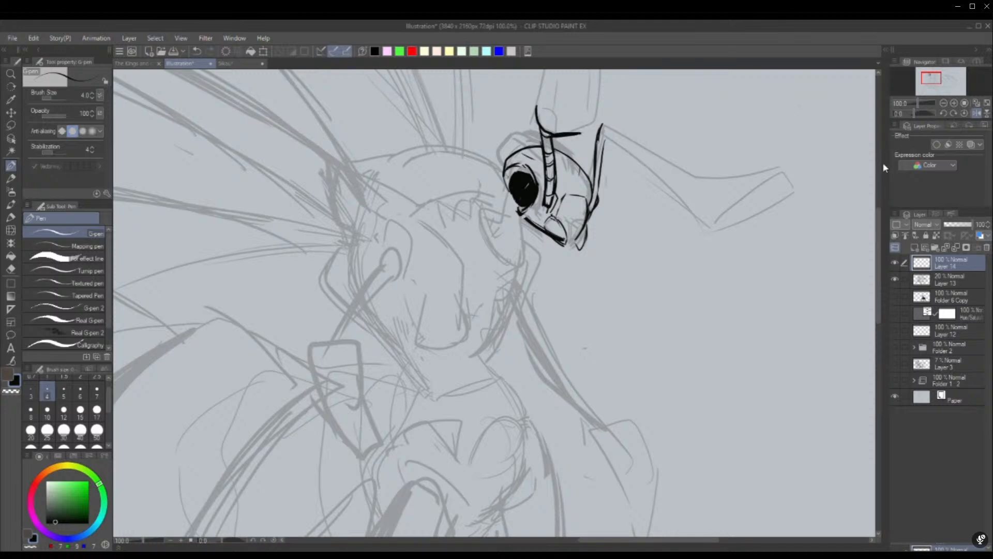
{"action": "scroll", "coordinate": [880, 202], "scroll_direction": "up", "scroll_amount": 3}
{"action": "mouse_move", "coordinate": [556, 95]}
{"action": "left_mouse_down"}
{"action": "mouse_move", "coordinate": [538, 178]}
{"action": "mouse_move", "coordinate": [578, 75]}
{"action": "mouse_move", "coordinate": [595, 132]}
{"action": "mouse_move", "coordinate": [591, 192]}
{"action": "left_mouse_up"}
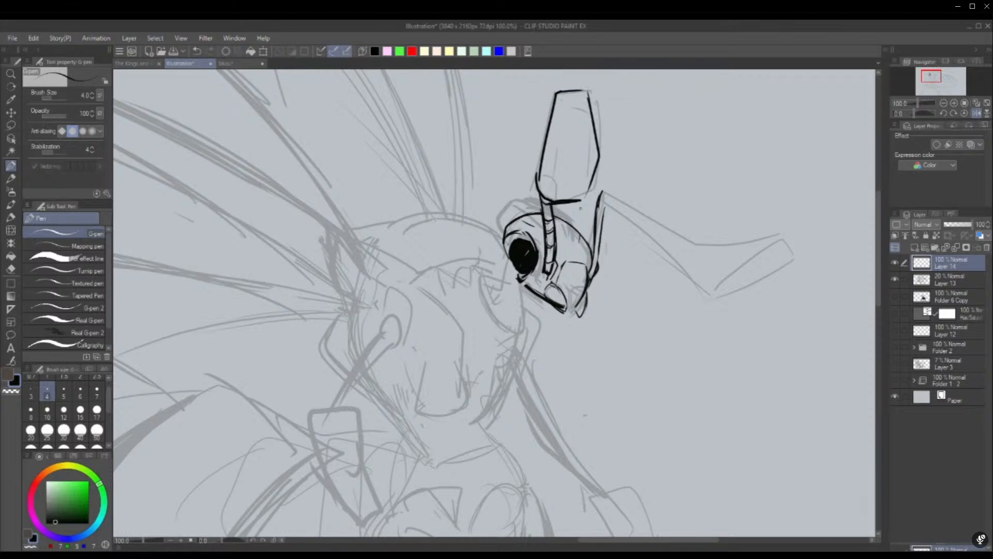
Ink the far antenna's long bent blade with its wide angled tip and inner fold line
{"action": "left_click", "coordinate": [976, 113]}
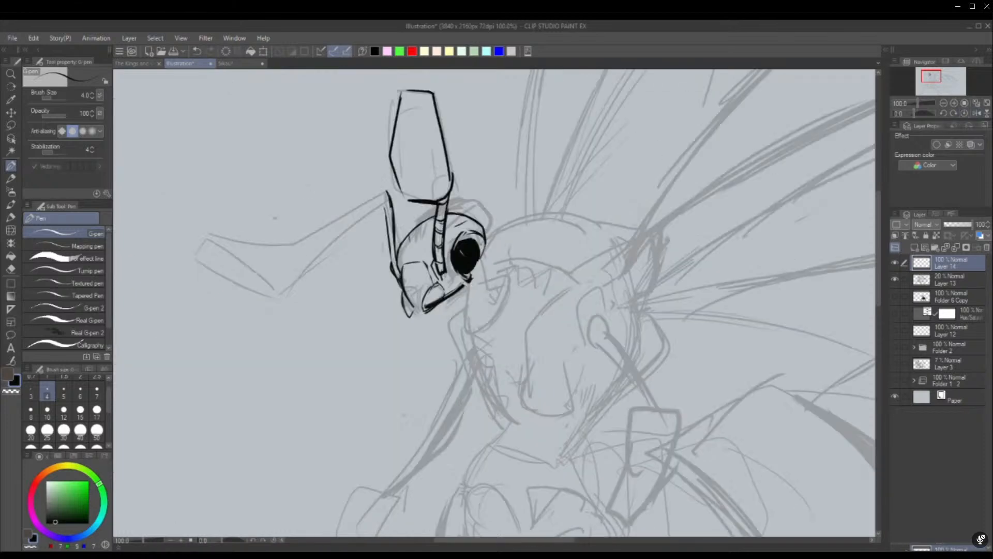
{"action": "mouse_move", "coordinate": [204, 233]}
{"action": "left_mouse_down"}
{"action": "mouse_move", "coordinate": [196, 249]}
{"action": "mouse_move", "coordinate": [238, 297]}
{"action": "left_mouse_up"}
{"action": "mouse_move", "coordinate": [204, 236]}
{"action": "left_mouse_down"}
{"action": "mouse_move", "coordinate": [277, 286]}
{"action": "mouse_move", "coordinate": [282, 304]}
{"action": "mouse_move", "coordinate": [306, 269]}
{"action": "left_mouse_up"}
{"action": "left_click_drag", "start_coordinate": [305, 269], "coordinate": [378, 206]}
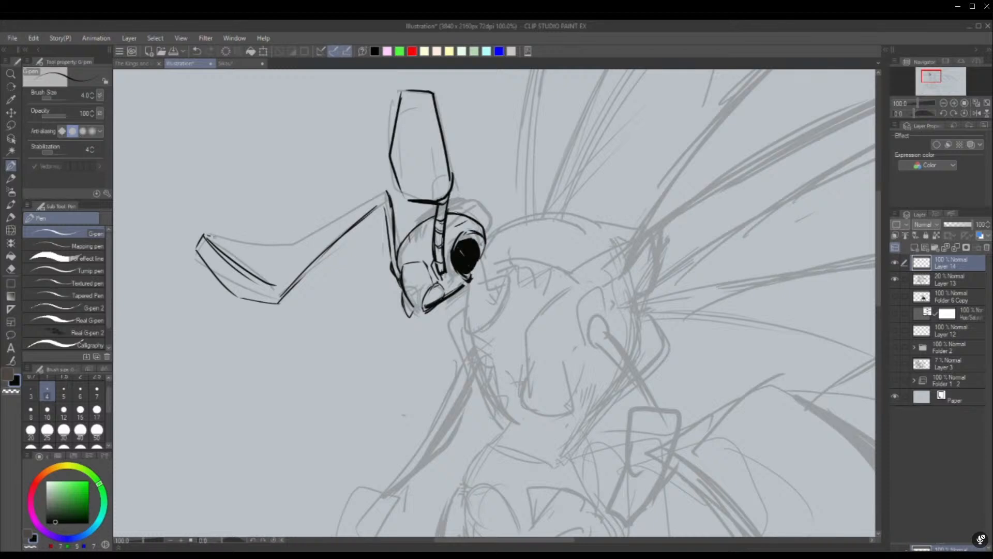
{"action": "left_click_drag", "start_coordinate": [205, 236], "coordinate": [246, 243]}
{"action": "left_click_drag", "start_coordinate": [245, 244], "coordinate": [394, 189]}
{"action": "left_click_drag", "start_coordinate": [326, 213], "coordinate": [390, 194]}
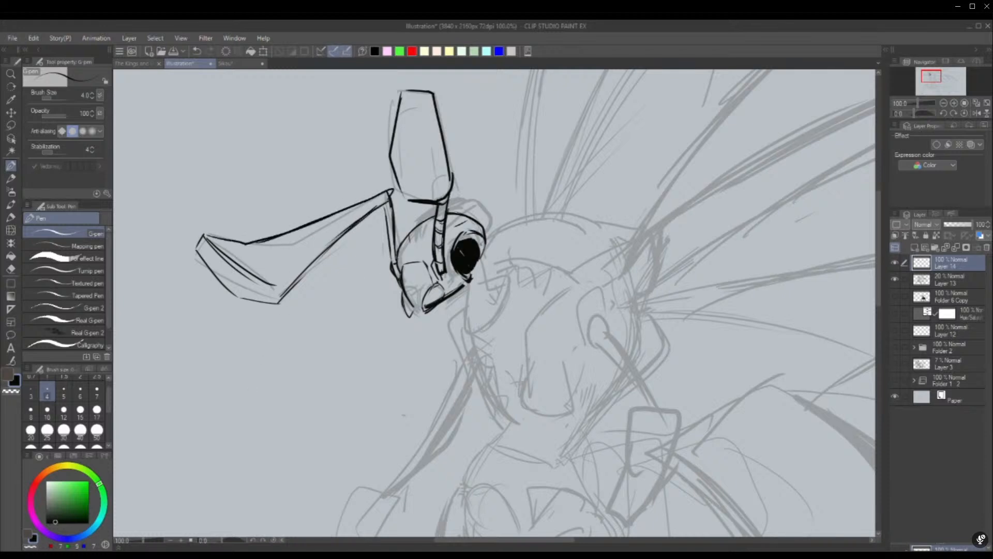
Ink the joint between the far antenna's blade and stalk, with ring marks down the stalk, and clean its edges
{"action": "left_click_drag", "start_coordinate": [388, 229], "coordinate": [394, 227]}
{"action": "mouse_move", "coordinate": [388, 220]}
{"action": "left_mouse_down"}
{"action": "mouse_move", "coordinate": [387, 210]}
{"action": "mouse_move", "coordinate": [373, 216]}
{"action": "mouse_move", "coordinate": [386, 213]}
{"action": "mouse_move", "coordinate": [394, 189]}
{"action": "mouse_move", "coordinate": [382, 213]}
{"action": "left_mouse_up"}
{"action": "key", "text": "c"}
{"action": "key", "text": "c"}
{"action": "mouse_move", "coordinate": [385, 217]}
{"action": "left_mouse_down"}
{"action": "mouse_move", "coordinate": [392, 187]}
{"action": "mouse_move", "coordinate": [390, 241]}
{"action": "left_mouse_up"}
{"action": "key", "text": "c"}
{"action": "key", "text": "c"}
{"action": "key", "text": "c"}
{"action": "left_click_drag", "start_coordinate": [383, 216], "coordinate": [396, 275]}
{"action": "key", "text": "c"}
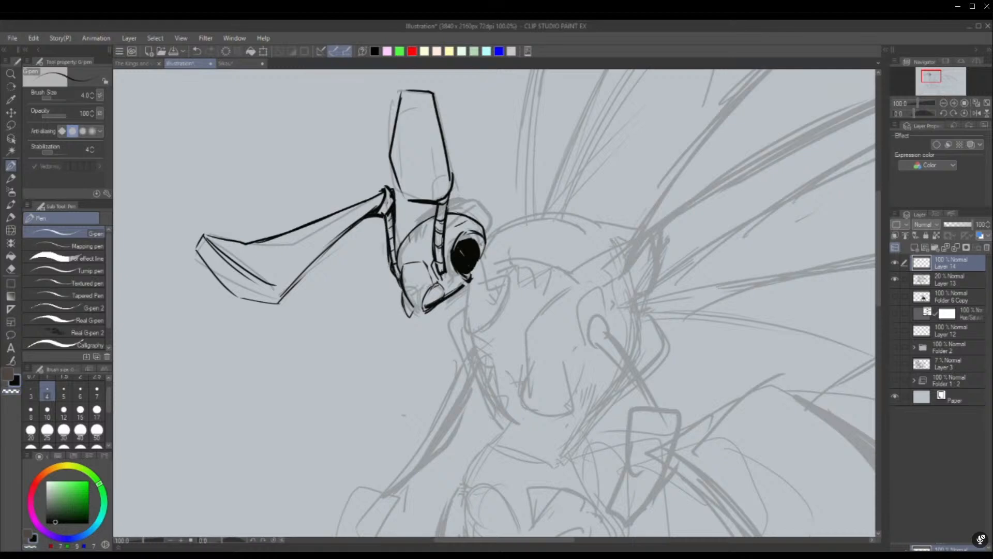
Erase the ring marks from the near antenna's stalk and trim its edge lines
{"action": "key", "text": "c"}
{"action": "left_click_drag", "start_coordinate": [447, 209], "coordinate": [447, 241]}
{"action": "key", "text": "c"}
{"action": "left_click_drag", "start_coordinate": [449, 188], "coordinate": [438, 271]}
{"action": "key", "text": "c"}
{"action": "mouse_move", "coordinate": [439, 212]}
{"action": "left_mouse_down"}
{"action": "mouse_move", "coordinate": [435, 272]}
{"action": "mouse_move", "coordinate": [444, 273]}
{"action": "left_mouse_up"}
{"action": "key", "text": "c"}
{"action": "left_click_drag", "start_coordinate": [446, 235], "coordinate": [445, 280]}
{"action": "key", "text": "c"}
{"action": "left_click_drag", "start_coordinate": [445, 224], "coordinate": [446, 283]}
{"action": "left_click_drag", "start_coordinate": [449, 252], "coordinate": [449, 269]}
{"action": "left_click_drag", "start_coordinate": [446, 215], "coordinate": [444, 270]}
{"action": "key", "text": "c"}
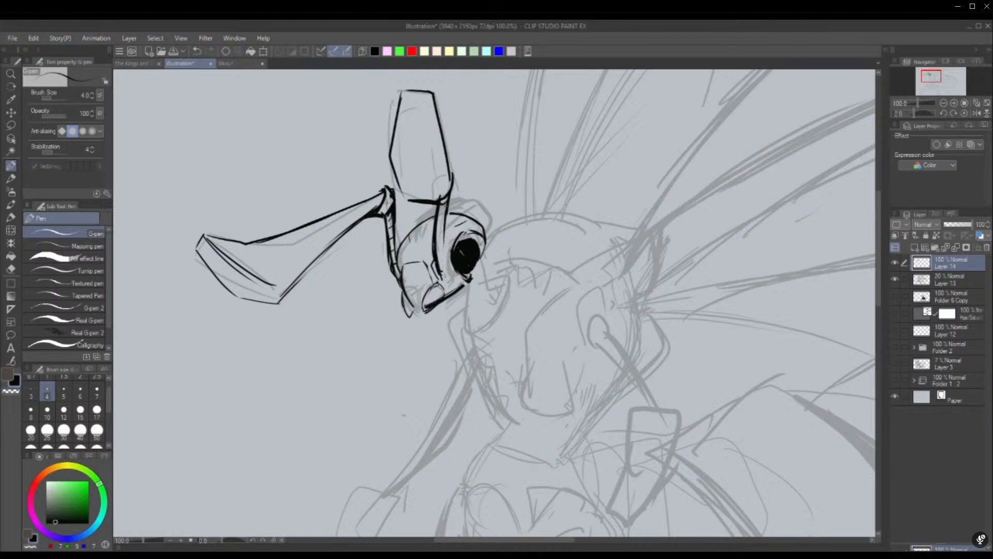
Redraw the near antenna's stalk edge as a bold line down to the face
{"action": "left_click_drag", "start_coordinate": [444, 216], "coordinate": [440, 269]}
{"action": "left_click_drag", "start_coordinate": [438, 263], "coordinate": [442, 269]}
{"action": "left_click_drag", "start_coordinate": [445, 233], "coordinate": [441, 267]}
{"action": "left_click_drag", "start_coordinate": [442, 252], "coordinate": [442, 271]}
Close the head outline below the near eye and rework the rim shading above the black fill
{"action": "mouse_move", "coordinate": [470, 273]}
{"action": "left_mouse_down"}
{"action": "mouse_move", "coordinate": [487, 246]}
{"action": "mouse_move", "coordinate": [446, 302]}
{"action": "mouse_move", "coordinate": [458, 235]}
{"action": "mouse_move", "coordinate": [462, 277]}
{"action": "left_mouse_up"}
{"action": "key", "text": "c"}
{"action": "key", "text": "c"}
{"action": "mouse_move", "coordinate": [462, 227]}
{"action": "left_mouse_down"}
{"action": "mouse_move", "coordinate": [455, 264]}
{"action": "mouse_move", "coordinate": [482, 232]}
{"action": "mouse_move", "coordinate": [463, 241]}
{"action": "left_mouse_up"}
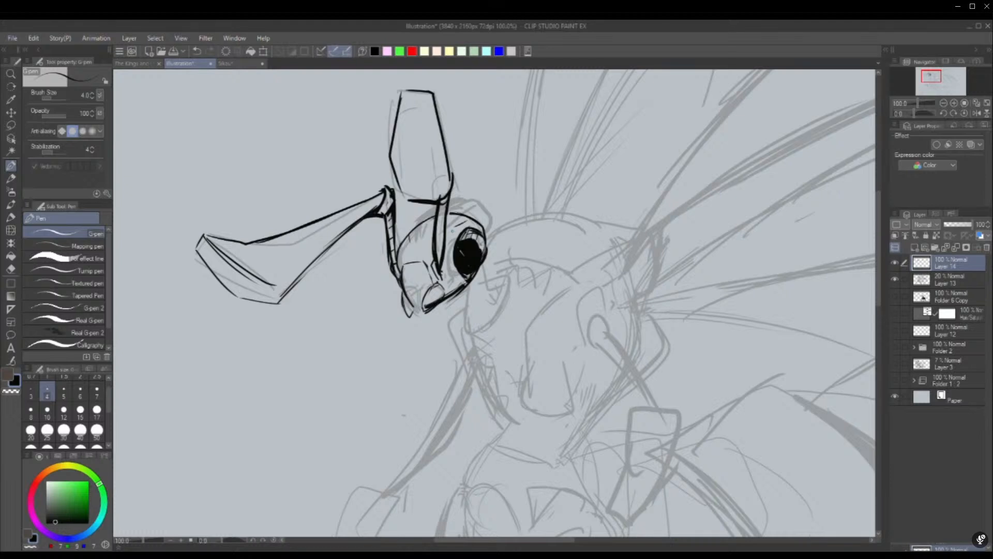
Erase the central face plate lines between the antenna stalks and the mandibles
{"action": "key", "text": "c"}
{"action": "left_click_drag", "start_coordinate": [412, 261], "coordinate": [434, 281]}
{"action": "key", "text": "c"}
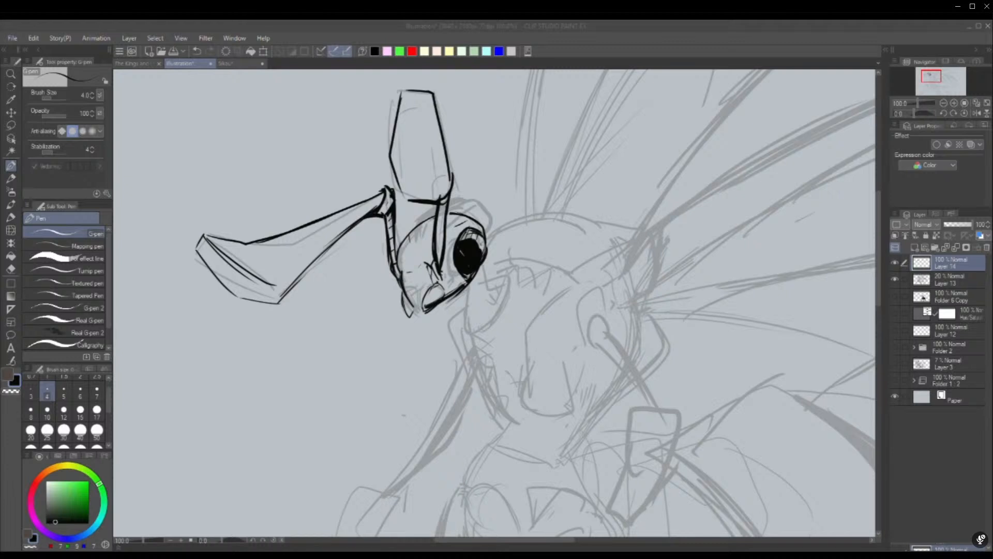
{"action": "left_click", "coordinate": [250, 547]}
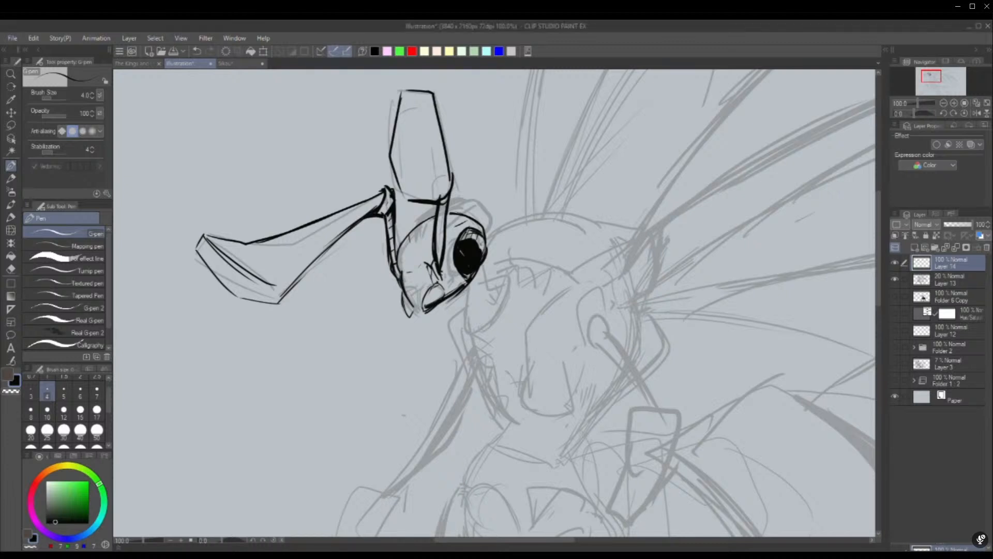
Ink a small drooping lobe behind the mandibles below the near eye, erasing and redrawing its rounded lower end shorter
{"action": "left_click", "coordinate": [976, 112]}
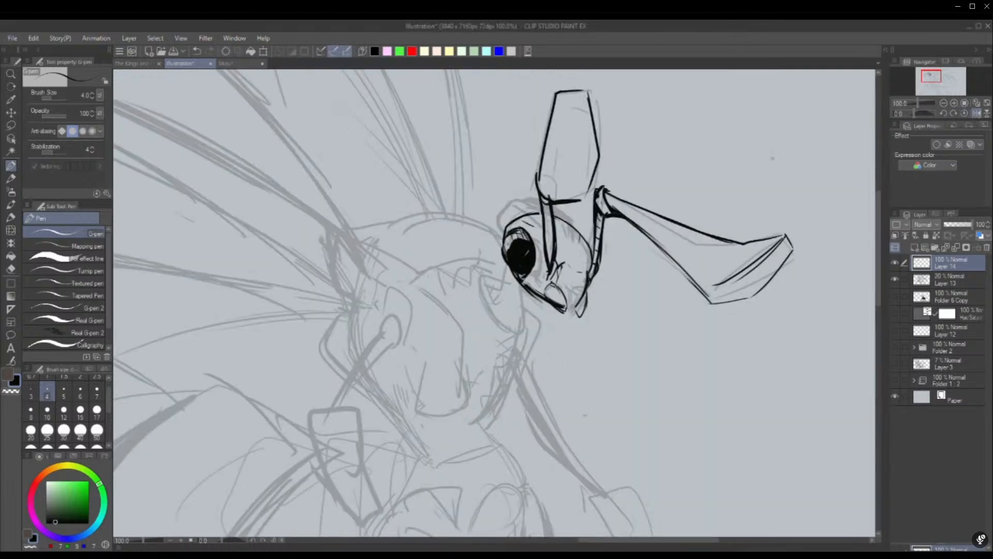
{"action": "mouse_move", "coordinate": [506, 263]}
{"action": "left_mouse_down"}
{"action": "mouse_move", "coordinate": [491, 304]}
{"action": "mouse_move", "coordinate": [505, 328]}
{"action": "left_mouse_up"}
{"action": "left_click_drag", "start_coordinate": [521, 283], "coordinate": [518, 333]}
{"action": "left_click_drag", "start_coordinate": [489, 298], "coordinate": [512, 335]}
{"action": "mouse_move", "coordinate": [502, 281]}
{"action": "left_mouse_down"}
{"action": "mouse_move", "coordinate": [499, 304]}
{"action": "mouse_move", "coordinate": [487, 290]}
{"action": "mouse_move", "coordinate": [498, 323]}
{"action": "left_mouse_up"}
{"action": "key", "text": "e"}
{"action": "left_click_drag", "start_coordinate": [510, 263], "coordinate": [497, 321]}
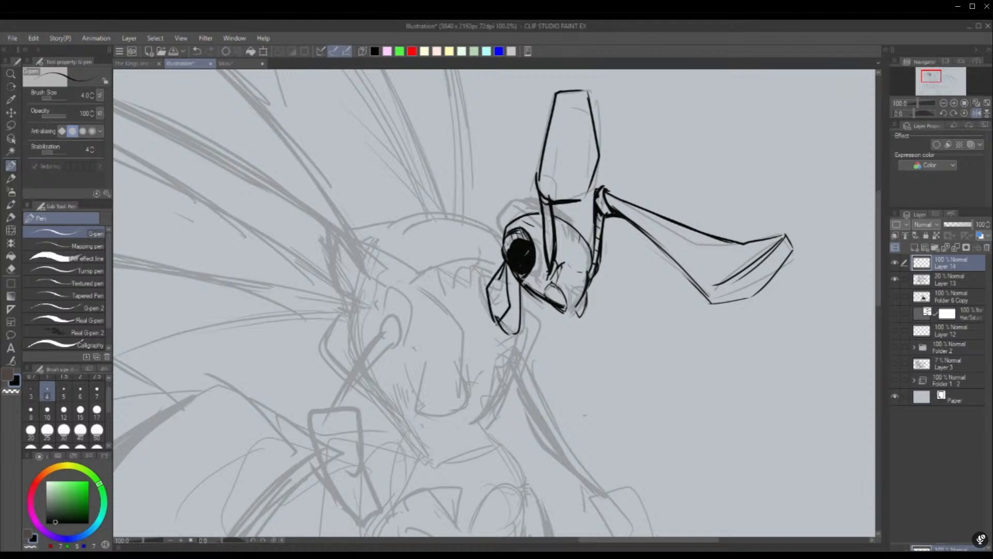
{"action": "mouse_move", "coordinate": [521, 284]}
{"action": "left_mouse_down"}
{"action": "mouse_move", "coordinate": [514, 328]}
{"action": "mouse_move", "coordinate": [502, 323]}
{"action": "mouse_move", "coordinate": [518, 341]}
{"action": "left_mouse_up"}
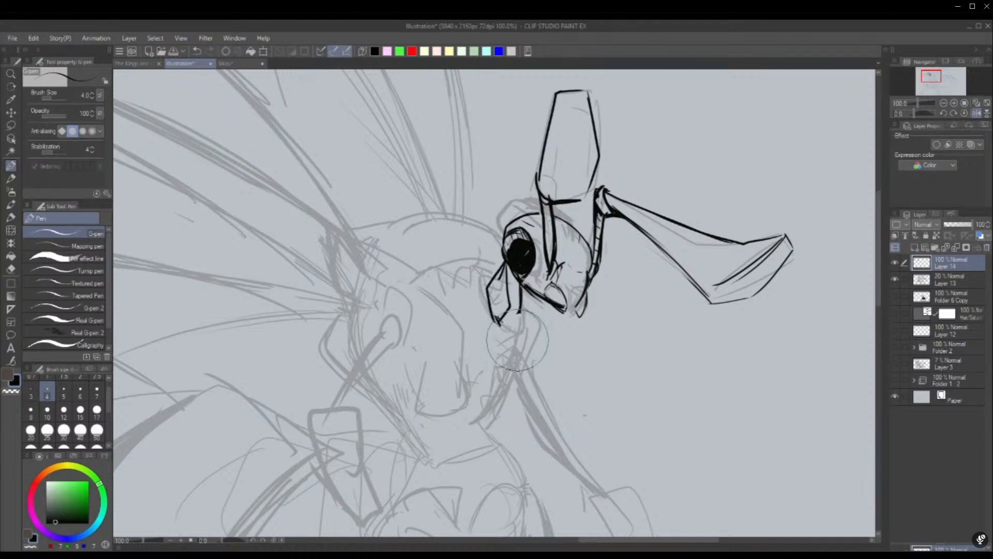
{"action": "mouse_move", "coordinate": [522, 306]}
{"action": "left_mouse_down"}
{"action": "mouse_move", "coordinate": [497, 325]}
{"action": "mouse_move", "coordinate": [512, 329]}
{"action": "left_mouse_up"}
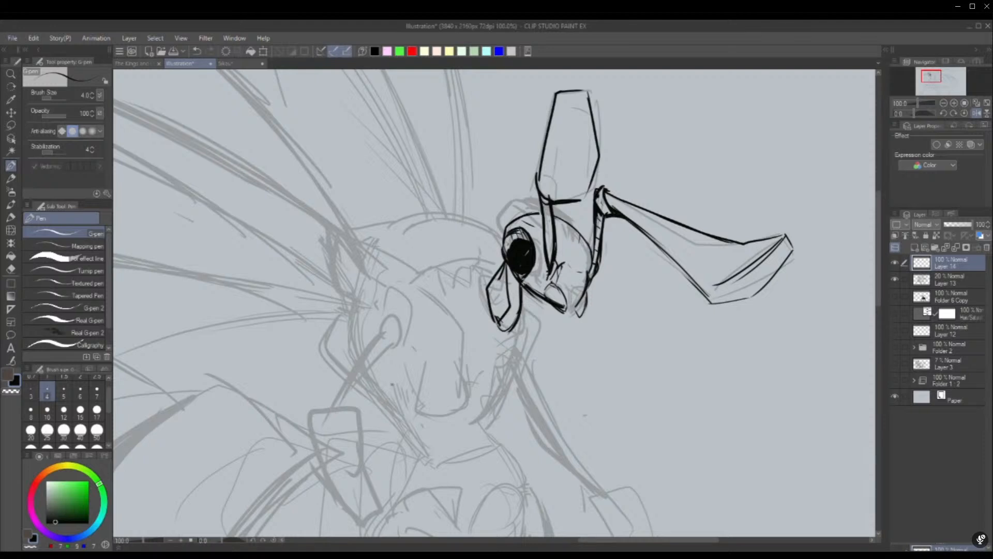
Ink the long collar plate running back from the head to a pointed rear corner, with a thickened lower edge
{"action": "mouse_move", "coordinate": [341, 234]}
{"action": "left_mouse_down"}
{"action": "mouse_move", "coordinate": [389, 261]}
{"action": "mouse_move", "coordinate": [504, 260]}
{"action": "mouse_move", "coordinate": [360, 231]}
{"action": "mouse_move", "coordinate": [421, 216]}
{"action": "mouse_move", "coordinate": [502, 242]}
{"action": "left_mouse_up"}
{"action": "left_click_drag", "start_coordinate": [392, 225], "coordinate": [468, 219]}
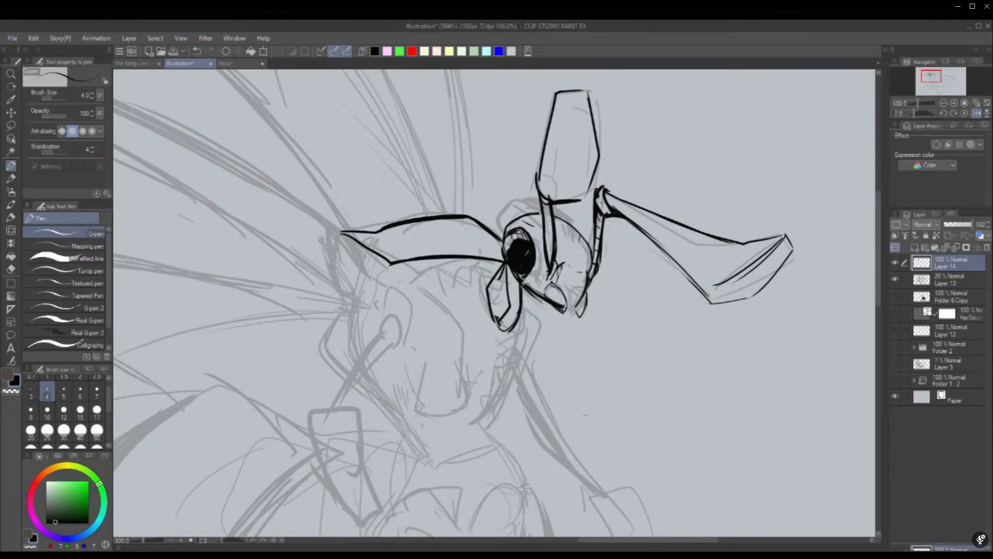
{"action": "left_click_drag", "start_coordinate": [522, 284], "coordinate": [528, 295]}
{"action": "left_click_drag", "start_coordinate": [388, 271], "coordinate": [500, 265]}
{"action": "left_click_drag", "start_coordinate": [386, 266], "coordinate": [499, 263]}
{"action": "mouse_move", "coordinate": [388, 265]}
{"action": "left_mouse_down"}
{"action": "mouse_move", "coordinate": [471, 262]}
{"action": "mouse_move", "coordinate": [417, 267]}
{"action": "mouse_move", "coordinate": [401, 284]}
{"action": "mouse_move", "coordinate": [445, 284]}
{"action": "mouse_move", "coordinate": [501, 262]}
{"action": "left_mouse_up"}
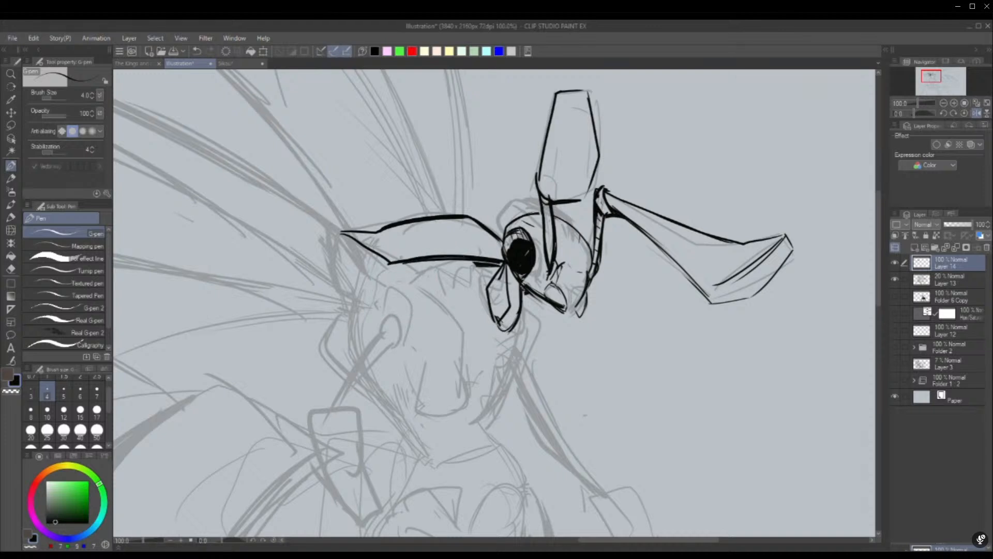
Ink the thorax's rear edge down from the collar plate's corner and the curved line beneath the plate
{"action": "left_click_drag", "start_coordinate": [343, 238], "coordinate": [352, 295]}
{"action": "mouse_move", "coordinate": [394, 290]}
{"action": "left_mouse_down"}
{"action": "mouse_move", "coordinate": [462, 265]}
{"action": "mouse_move", "coordinate": [491, 270]}
{"action": "mouse_move", "coordinate": [533, 320]}
{"action": "left_mouse_up"}
{"action": "left_click_drag", "start_coordinate": [539, 336], "coordinate": [528, 348]}
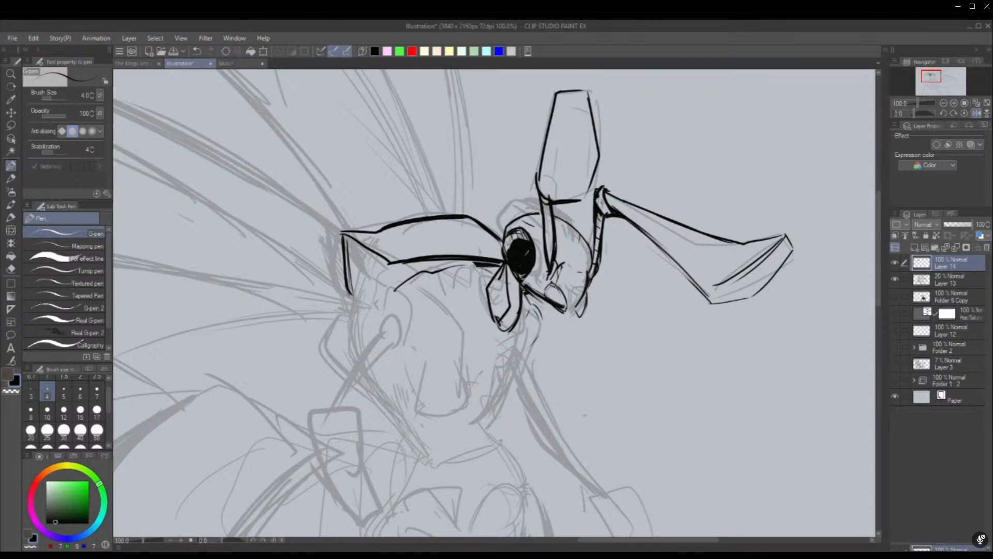
Erase the collar plate's arched upper edge and redraw it as a flatter, thicker line
{"action": "left_click", "coordinate": [943, 103]}
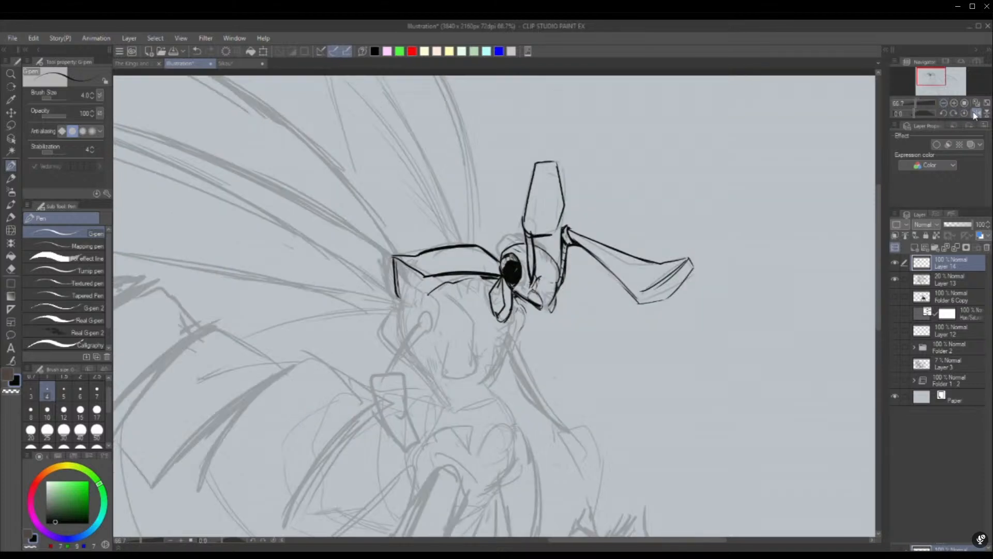
{"action": "left_click", "coordinate": [977, 113]}
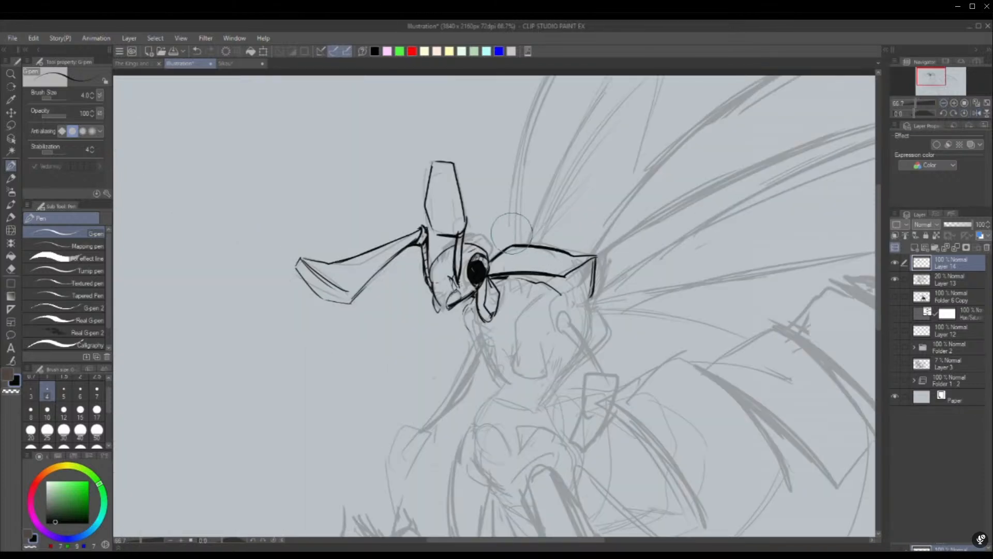
{"action": "left_click_drag", "start_coordinate": [512, 232], "coordinate": [575, 232]}
{"action": "mouse_move", "coordinate": [499, 254]}
{"action": "left_mouse_down"}
{"action": "mouse_move", "coordinate": [572, 253]}
{"action": "mouse_move", "coordinate": [502, 251]}
{"action": "mouse_move", "coordinate": [561, 251]}
{"action": "left_mouse_up"}
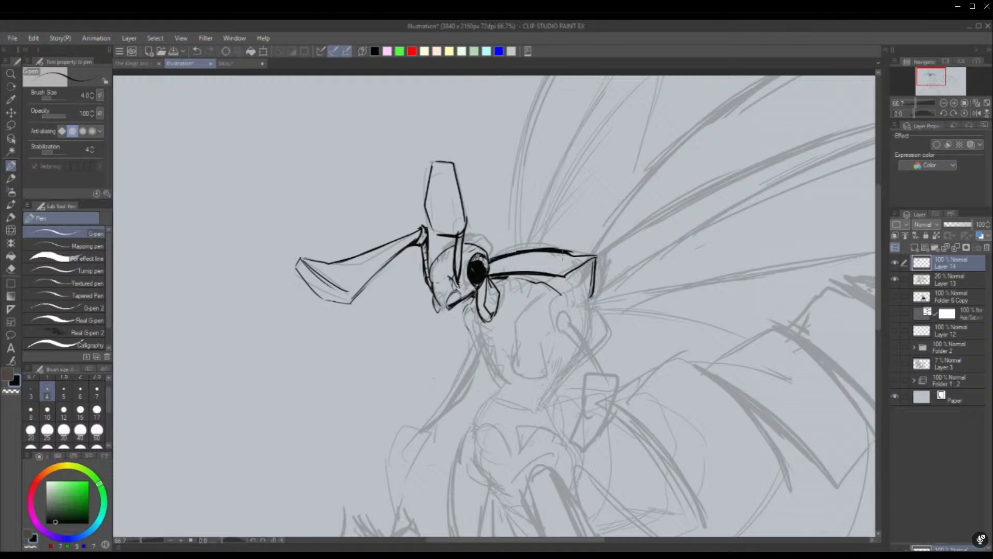
Ink the thorax's long angular side plate, the chest's front edge, and a line beneath the collar plate
{"action": "mouse_move", "coordinate": [527, 331]}
{"action": "left_mouse_down"}
{"action": "mouse_move", "coordinate": [524, 381]}
{"action": "mouse_move", "coordinate": [545, 366]}
{"action": "mouse_move", "coordinate": [562, 293]}
{"action": "mouse_move", "coordinate": [559, 330]}
{"action": "mouse_move", "coordinate": [572, 316]}
{"action": "left_mouse_up"}
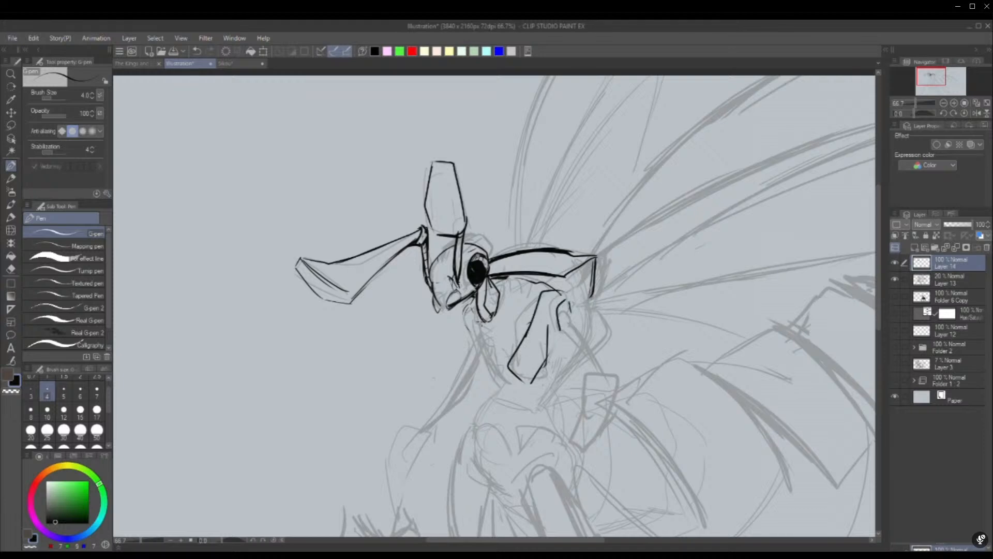
{"action": "left_click_drag", "start_coordinate": [511, 384], "coordinate": [470, 319]}
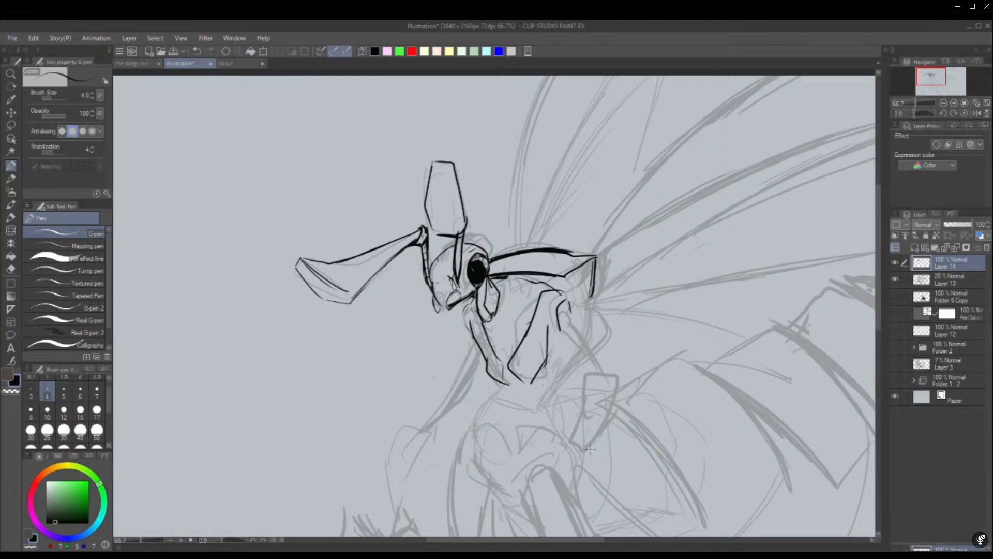
{"action": "left_click", "coordinate": [977, 113]}
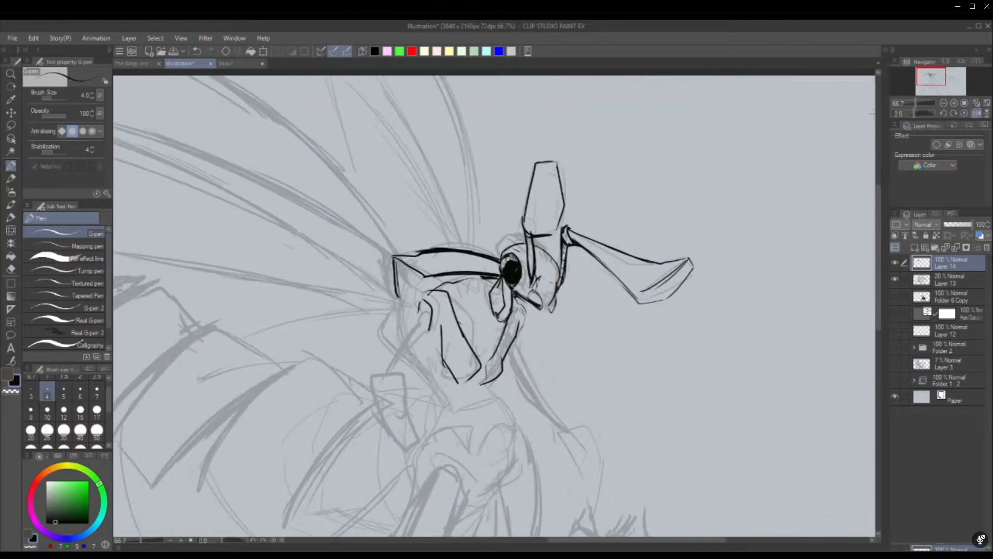
{"action": "mouse_move", "coordinate": [443, 290]}
{"action": "left_mouse_down"}
{"action": "mouse_move", "coordinate": [486, 279]}
{"action": "mouse_move", "coordinate": [486, 294]}
{"action": "mouse_move", "coordinate": [513, 306]}
{"action": "mouse_move", "coordinate": [513, 329]}
{"action": "mouse_move", "coordinate": [516, 306]}
{"action": "mouse_move", "coordinate": [486, 360]}
{"action": "left_mouse_up"}
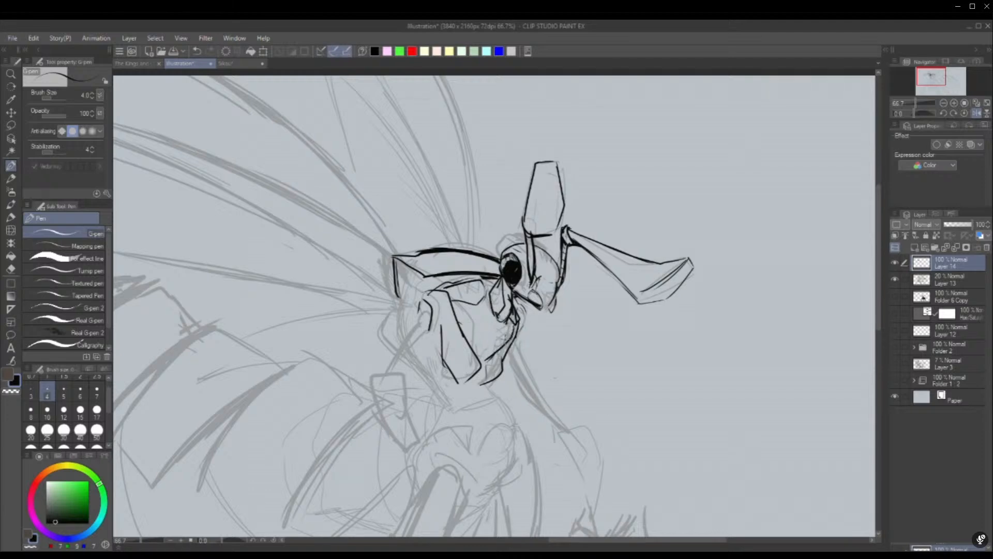
Reinforce the chest's front contour and the side plate's upper corner, and add small inner detail strokes on the thorax
{"action": "left_click_drag", "start_coordinate": [512, 325], "coordinate": [486, 360]}
{"action": "left_click_drag", "start_coordinate": [456, 309], "coordinate": [468, 304]}
{"action": "mouse_move", "coordinate": [483, 321]}
{"action": "left_mouse_down"}
{"action": "mouse_move", "coordinate": [481, 345]}
{"action": "mouse_move", "coordinate": [488, 332]}
{"action": "left_mouse_up"}
{"action": "left_click_drag", "start_coordinate": [496, 326], "coordinate": [484, 345]}
{"action": "key", "text": "ctrl+z"}
{"action": "key", "text": "ctrl+z"}
{"action": "mouse_move", "coordinate": [429, 291]}
{"action": "left_mouse_down"}
{"action": "mouse_move", "coordinate": [413, 309]}
{"action": "mouse_move", "coordinate": [434, 342]}
{"action": "left_mouse_up"}
{"action": "left_click_drag", "start_coordinate": [527, 318], "coordinate": [501, 361]}
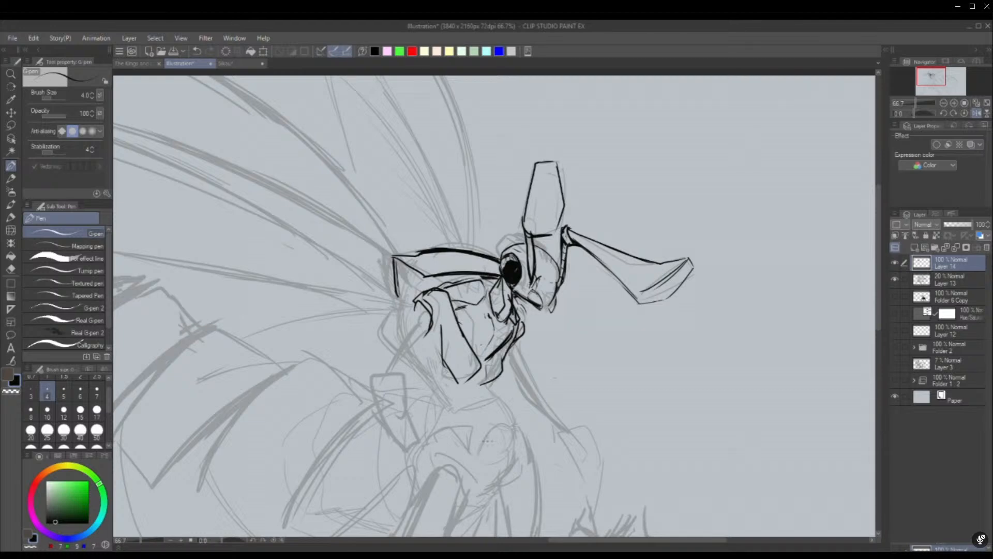
Set the brush size to 7 and thicken the lines of the mandibles at the bottom of the head
{"action": "left_click", "coordinate": [96, 391]}
{"action": "left_click", "coordinate": [976, 113]}
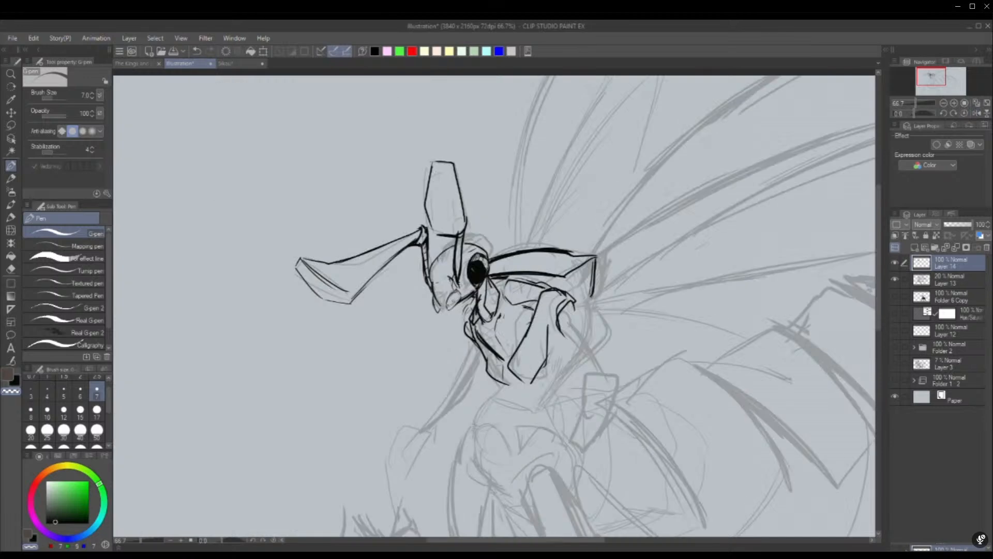
{"action": "key", "text": "x"}
{"action": "mouse_move", "coordinate": [448, 298]}
{"action": "left_mouse_down"}
{"action": "mouse_move", "coordinate": [450, 312]}
{"action": "mouse_move", "coordinate": [463, 310]}
{"action": "mouse_move", "coordinate": [437, 312]}
{"action": "left_mouse_up"}
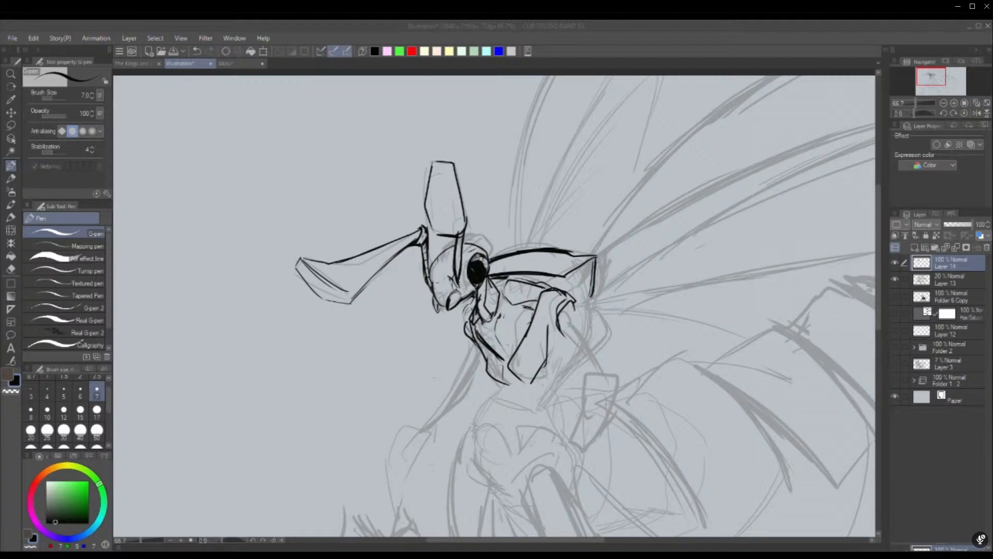
Set the brush size to 5 and ink joint segments at the antenna bases, checking the drawing with the canvas mirrored
{"action": "left_click", "coordinate": [63, 393]}
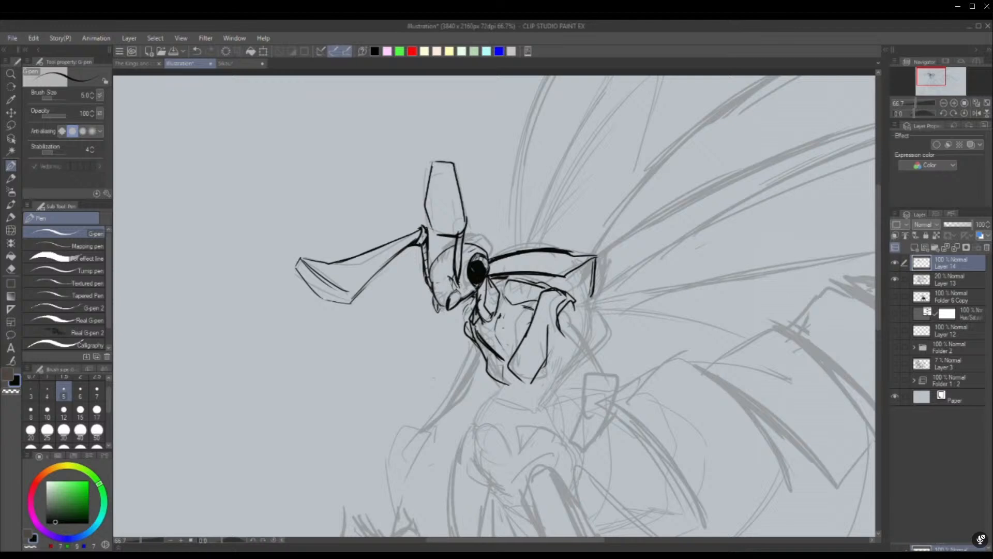
{"action": "mouse_move", "coordinate": [506, 280]}
{"action": "left_mouse_down"}
{"action": "mouse_move", "coordinate": [502, 302]}
{"action": "mouse_move", "coordinate": [504, 288]}
{"action": "left_mouse_up"}
{"action": "left_click", "coordinate": [975, 113]}
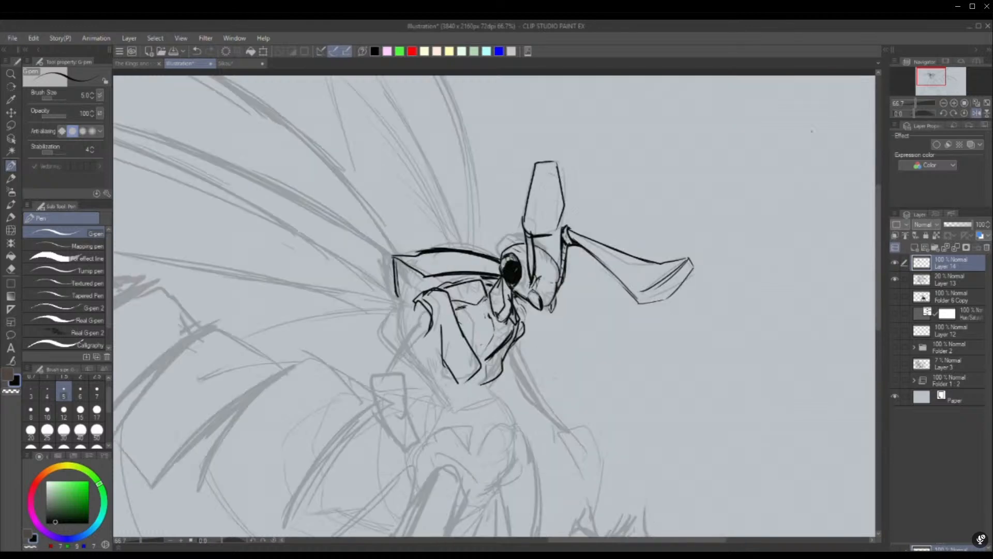
{"action": "left_click_drag", "start_coordinate": [503, 259], "coordinate": [511, 268]}
{"action": "left_click_drag", "start_coordinate": [528, 250], "coordinate": [531, 246]}
{"action": "left_click_drag", "start_coordinate": [527, 205], "coordinate": [520, 233]}
{"action": "left_click_drag", "start_coordinate": [588, 237], "coordinate": [581, 246]}
{"action": "key", "text": "ctrl+z"}
{"action": "mouse_move", "coordinate": [569, 230]}
{"action": "left_mouse_down"}
{"action": "mouse_move", "coordinate": [591, 237]}
{"action": "mouse_move", "coordinate": [584, 248]}
{"action": "left_mouse_up"}
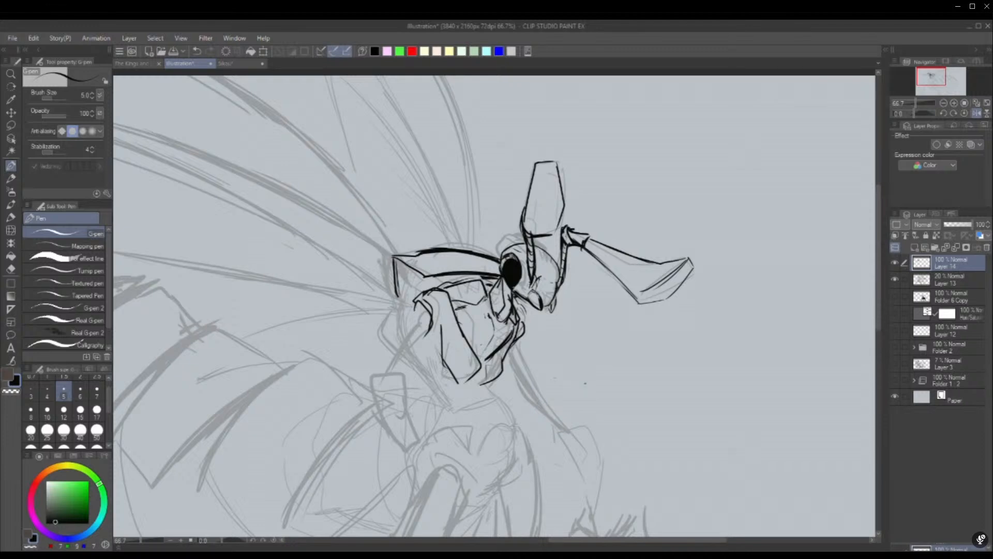
{"action": "left_click", "coordinate": [977, 112]}
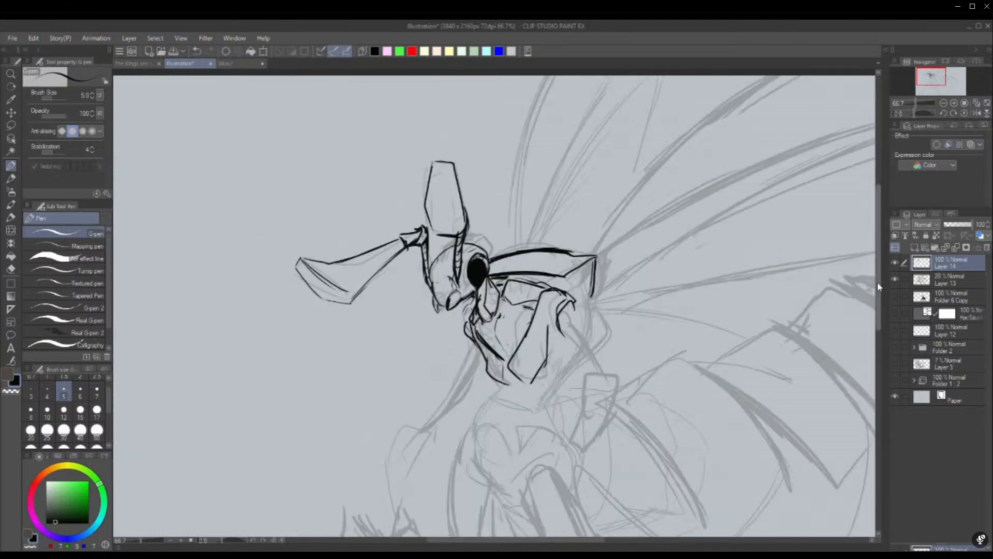
Ink the thorax's curved rear plate down to its lower tip and the short waist section beneath it
{"action": "left_click_drag", "start_coordinate": [877, 282], "coordinate": [880, 329]}
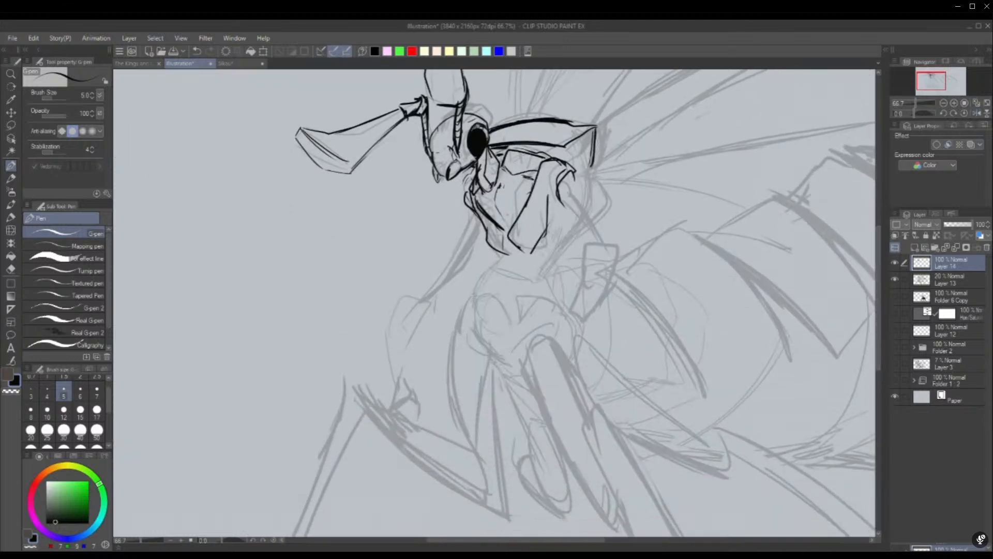
{"action": "mouse_move", "coordinate": [521, 249]}
{"action": "left_mouse_down"}
{"action": "mouse_move", "coordinate": [534, 252]}
{"action": "mouse_move", "coordinate": [497, 267]}
{"action": "mouse_move", "coordinate": [523, 259]}
{"action": "left_mouse_up"}
{"action": "mouse_move", "coordinate": [497, 267]}
{"action": "left_mouse_down"}
{"action": "mouse_move", "coordinate": [520, 274]}
{"action": "mouse_move", "coordinate": [506, 286]}
{"action": "left_mouse_up"}
{"action": "mouse_move", "coordinate": [511, 249]}
{"action": "left_mouse_down"}
{"action": "mouse_move", "coordinate": [488, 268]}
{"action": "mouse_move", "coordinate": [529, 274]}
{"action": "mouse_move", "coordinate": [562, 258]}
{"action": "mouse_move", "coordinate": [577, 234]}
{"action": "left_mouse_up"}
{"action": "left_click_drag", "start_coordinate": [591, 185], "coordinate": [571, 243]}
{"action": "mouse_move", "coordinate": [599, 210]}
{"action": "left_mouse_down"}
{"action": "mouse_move", "coordinate": [571, 242]}
{"action": "mouse_move", "coordinate": [588, 233]}
{"action": "left_mouse_up"}
{"action": "mouse_move", "coordinate": [593, 185]}
{"action": "left_mouse_down"}
{"action": "mouse_move", "coordinate": [608, 209]}
{"action": "mouse_move", "coordinate": [568, 246]}
{"action": "left_mouse_up"}
{"action": "left_click_drag", "start_coordinate": [598, 214], "coordinate": [546, 269]}
{"action": "mouse_move", "coordinate": [599, 223]}
{"action": "left_mouse_down"}
{"action": "mouse_move", "coordinate": [550, 266]}
{"action": "mouse_move", "coordinate": [470, 301]}
{"action": "mouse_move", "coordinate": [515, 312]}
{"action": "mouse_move", "coordinate": [491, 291]}
{"action": "mouse_move", "coordinate": [465, 294]}
{"action": "left_mouse_up"}
Ink the flared pelvis below the waist with its two outer contours, a center line and the angled lower edges
{"action": "left_click_drag", "start_coordinate": [466, 297], "coordinate": [511, 314]}
{"action": "mouse_move", "coordinate": [489, 275]}
{"action": "left_mouse_down"}
{"action": "mouse_move", "coordinate": [477, 299]}
{"action": "mouse_move", "coordinate": [508, 313]}
{"action": "mouse_move", "coordinate": [476, 319]}
{"action": "mouse_move", "coordinate": [495, 324]}
{"action": "left_mouse_up"}
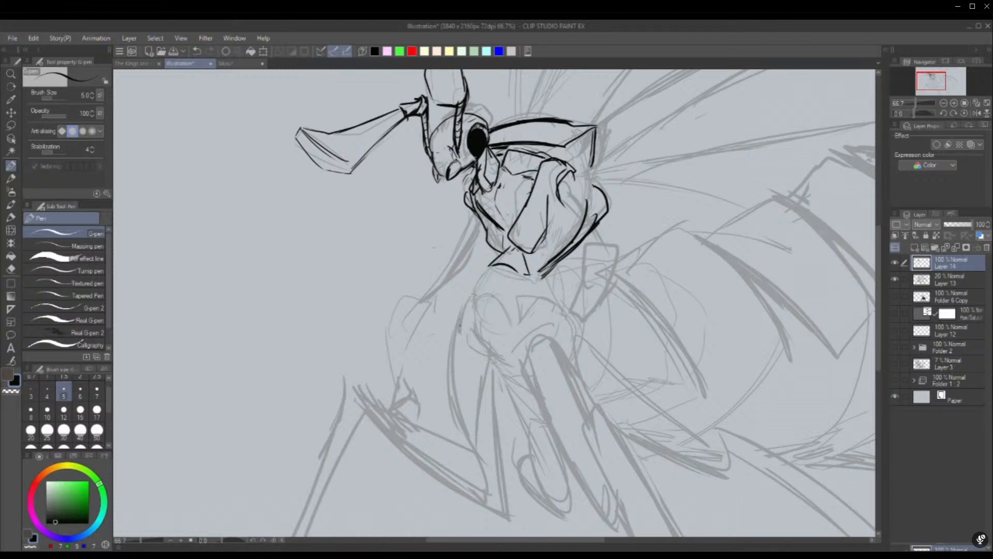
{"action": "mouse_move", "coordinate": [488, 274]}
{"action": "left_mouse_down"}
{"action": "mouse_move", "coordinate": [509, 313]}
{"action": "mouse_move", "coordinate": [517, 273]}
{"action": "mouse_move", "coordinate": [543, 320]}
{"action": "left_mouse_up"}
{"action": "left_click_drag", "start_coordinate": [525, 280], "coordinate": [546, 326]}
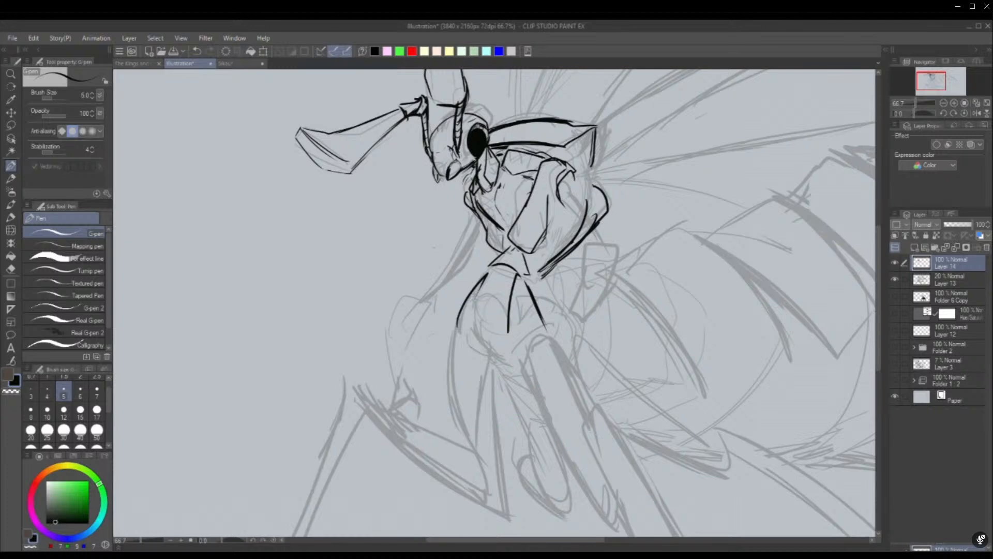
{"action": "mouse_move", "coordinate": [465, 306]}
{"action": "left_mouse_down"}
{"action": "mouse_move", "coordinate": [453, 331]}
{"action": "mouse_move", "coordinate": [483, 353]}
{"action": "left_mouse_up"}
{"action": "left_click_drag", "start_coordinate": [548, 336], "coordinate": [516, 363]}
Mirror the canvas and ink the front leg's upper section, sharp lower bend and segment rising to the knee
{"action": "left_click", "coordinate": [944, 103]}
{"action": "left_click", "coordinate": [976, 113]}
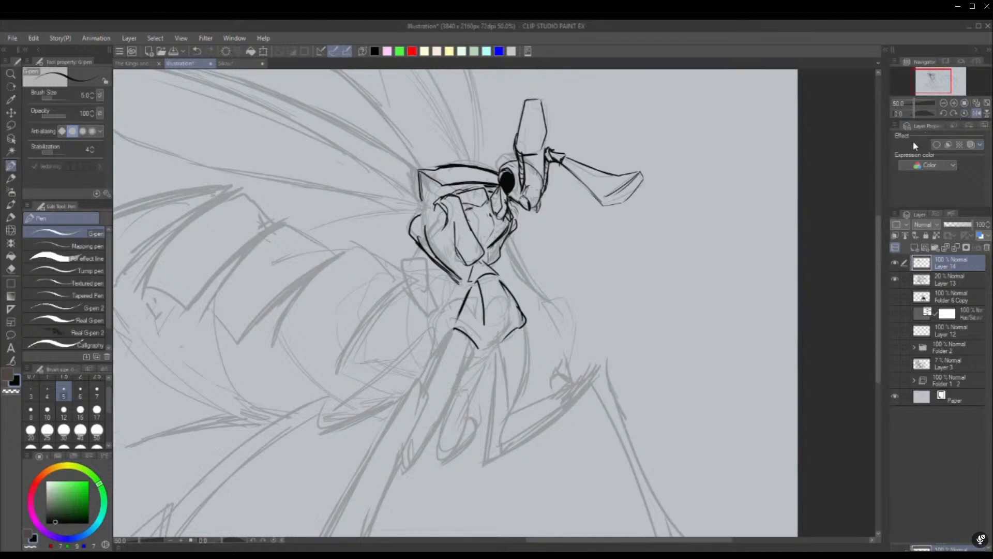
{"action": "mouse_move", "coordinate": [527, 331]}
{"action": "left_mouse_down"}
{"action": "mouse_move", "coordinate": [531, 367]}
{"action": "mouse_move", "coordinate": [509, 412]}
{"action": "left_mouse_up"}
{"action": "mouse_move", "coordinate": [502, 352]}
{"action": "left_mouse_down"}
{"action": "mouse_move", "coordinate": [484, 461]}
{"action": "mouse_move", "coordinate": [563, 412]}
{"action": "left_mouse_up"}
{"action": "mouse_move", "coordinate": [486, 461]}
{"action": "left_mouse_down"}
{"action": "mouse_move", "coordinate": [500, 435]}
{"action": "mouse_move", "coordinate": [579, 389]}
{"action": "mouse_move", "coordinate": [562, 412]}
{"action": "left_mouse_up"}
{"action": "left_click_drag", "start_coordinate": [599, 372], "coordinate": [527, 443]}
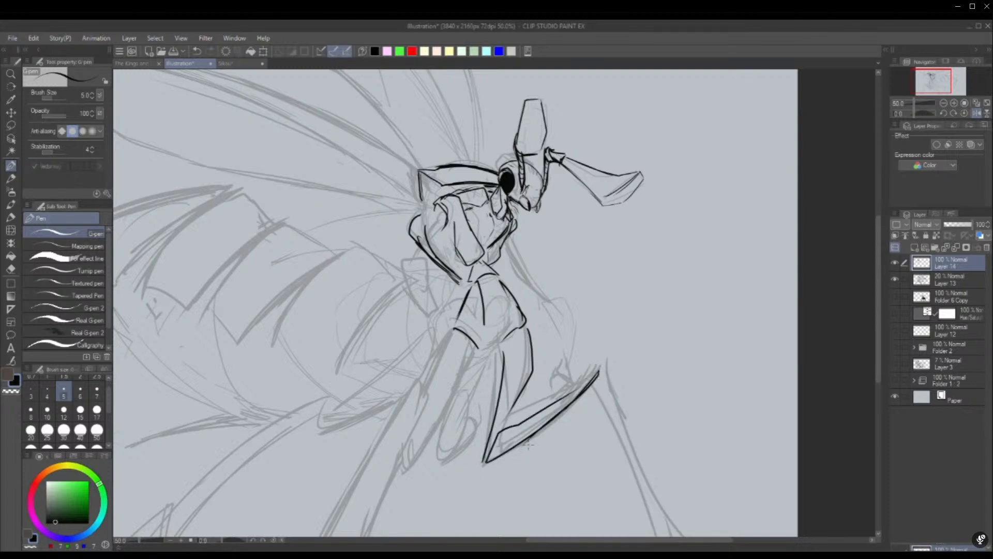
{"action": "mouse_move", "coordinate": [513, 407]}
{"action": "left_mouse_down"}
{"action": "mouse_move", "coordinate": [504, 429]}
{"action": "mouse_move", "coordinate": [513, 411]}
{"action": "mouse_move", "coordinate": [518, 426]}
{"action": "mouse_move", "coordinate": [590, 403]}
{"action": "left_mouse_up"}
{"action": "left_click_drag", "start_coordinate": [609, 362], "coordinate": [595, 408]}
Return the canvas to normal orientation and ink the front leg's shin from the knee to a flared foot base
{"action": "left_click", "coordinate": [943, 103]}
{"action": "left_click", "coordinate": [976, 113]}
{"action": "left_click_drag", "start_coordinate": [418, 345], "coordinate": [364, 432]}
{"action": "key", "text": "ctrl+z"}
{"action": "left_click_drag", "start_coordinate": [418, 345], "coordinate": [402, 407]}
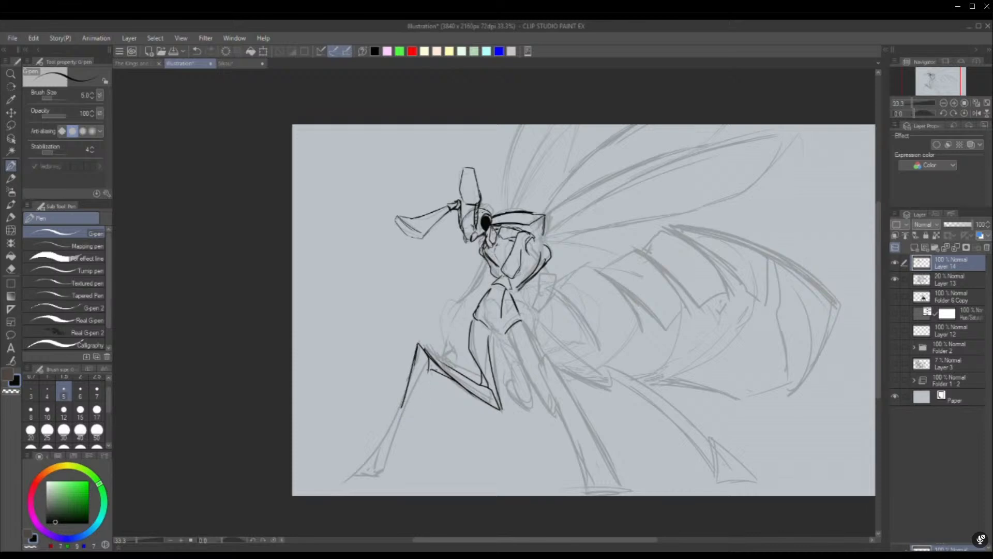
{"action": "mouse_move", "coordinate": [433, 369]}
{"action": "left_mouse_down"}
{"action": "mouse_move", "coordinate": [404, 420]}
{"action": "mouse_move", "coordinate": [351, 473]}
{"action": "mouse_move", "coordinate": [367, 480]}
{"action": "left_mouse_up"}
{"action": "mouse_move", "coordinate": [406, 420]}
{"action": "left_mouse_down"}
{"action": "mouse_move", "coordinate": [391, 468]}
{"action": "mouse_move", "coordinate": [413, 414]}
{"action": "left_mouse_up"}
{"action": "left_click_drag", "start_coordinate": [413, 422], "coordinate": [402, 463]}
{"action": "mouse_move", "coordinate": [427, 399]}
{"action": "left_mouse_down"}
{"action": "mouse_move", "coordinate": [395, 472]}
{"action": "mouse_move", "coordinate": [388, 443]}
{"action": "left_mouse_up"}
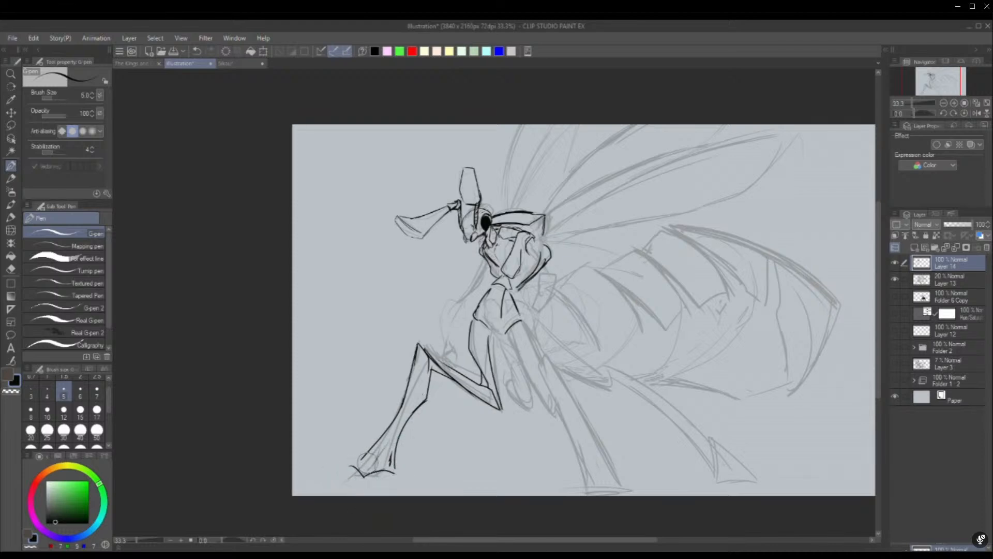
{"action": "left_click_drag", "start_coordinate": [366, 474], "coordinate": [383, 449]}
{"action": "mouse_move", "coordinate": [344, 475]}
{"action": "left_mouse_down"}
{"action": "mouse_move", "coordinate": [354, 486]}
{"action": "mouse_move", "coordinate": [396, 475]}
{"action": "left_mouse_up"}
Consult the Folder 6 Copy ant reference, mirror the canvas, and ink armor bands around the front leg's ankle
{"action": "left_click", "coordinate": [895, 297]}
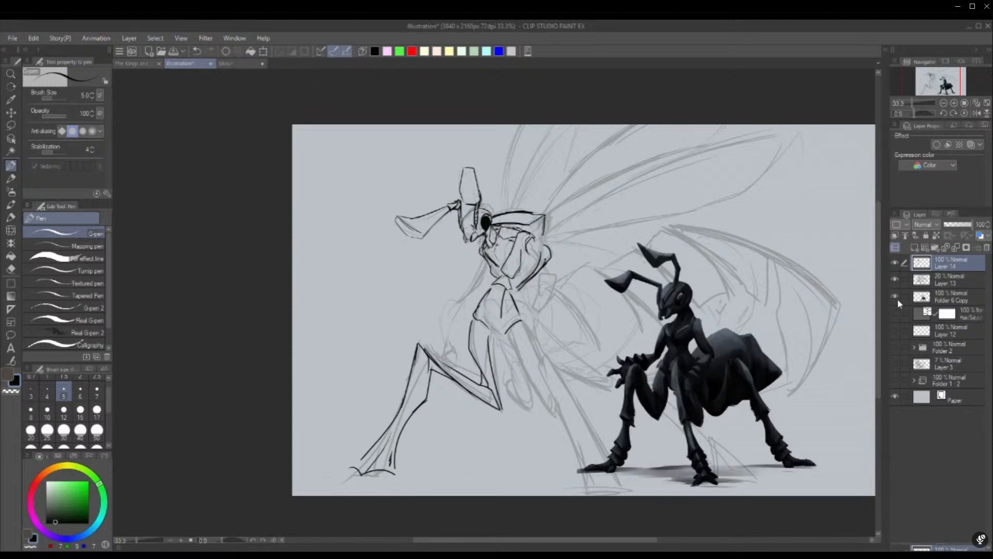
{"action": "left_click", "coordinate": [898, 299]}
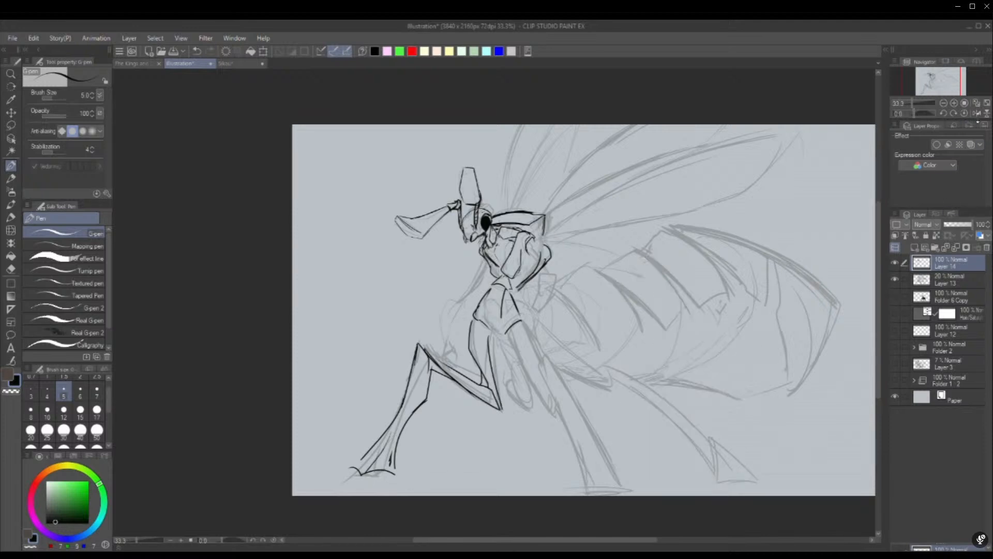
{"action": "left_click", "coordinate": [972, 113]}
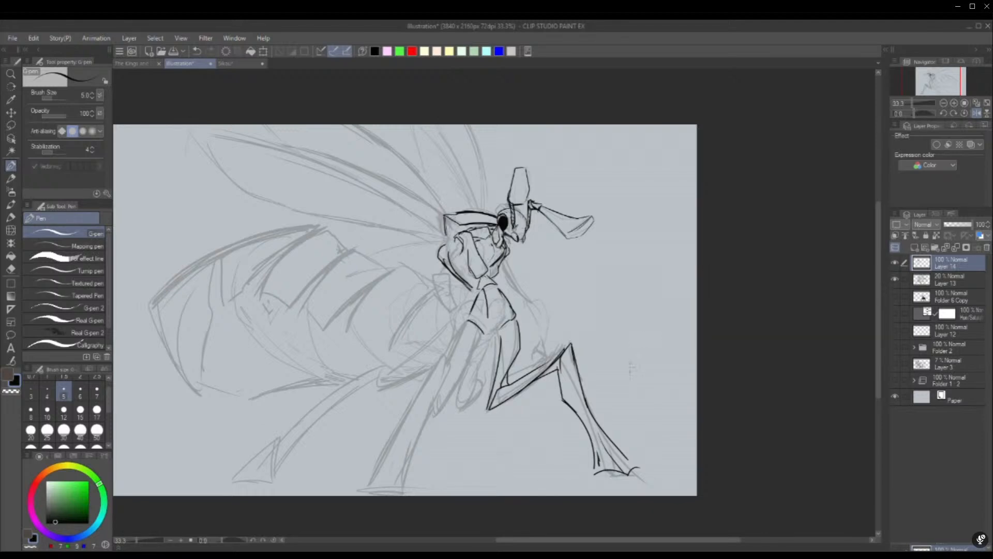
{"action": "mouse_move", "coordinate": [590, 458]}
{"action": "left_mouse_down"}
{"action": "mouse_move", "coordinate": [628, 447]}
{"action": "mouse_move", "coordinate": [608, 434]}
{"action": "mouse_move", "coordinate": [582, 443]}
{"action": "mouse_move", "coordinate": [599, 457]}
{"action": "mouse_move", "coordinate": [585, 453]}
{"action": "mouse_move", "coordinate": [610, 447]}
{"action": "mouse_move", "coordinate": [595, 473]}
{"action": "mouse_move", "coordinate": [625, 474]}
{"action": "mouse_move", "coordinate": [641, 459]}
{"action": "left_mouse_up"}
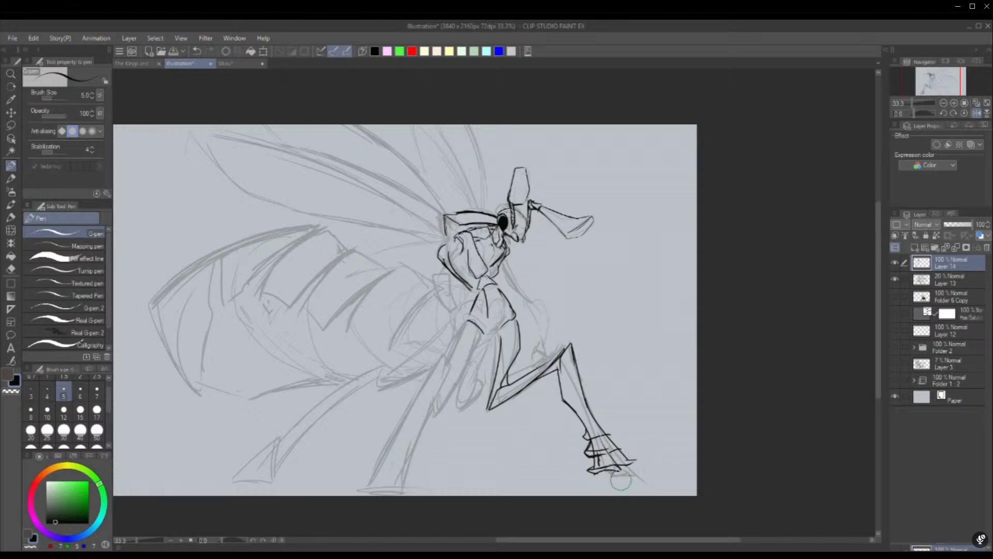
{"action": "mouse_move", "coordinate": [620, 479]}
{"action": "left_mouse_down"}
{"action": "mouse_move", "coordinate": [608, 470]}
{"action": "mouse_move", "coordinate": [617, 468]}
{"action": "mouse_move", "coordinate": [606, 473]}
{"action": "mouse_move", "coordinate": [628, 461]}
{"action": "mouse_move", "coordinate": [615, 471]}
{"action": "left_mouse_up"}
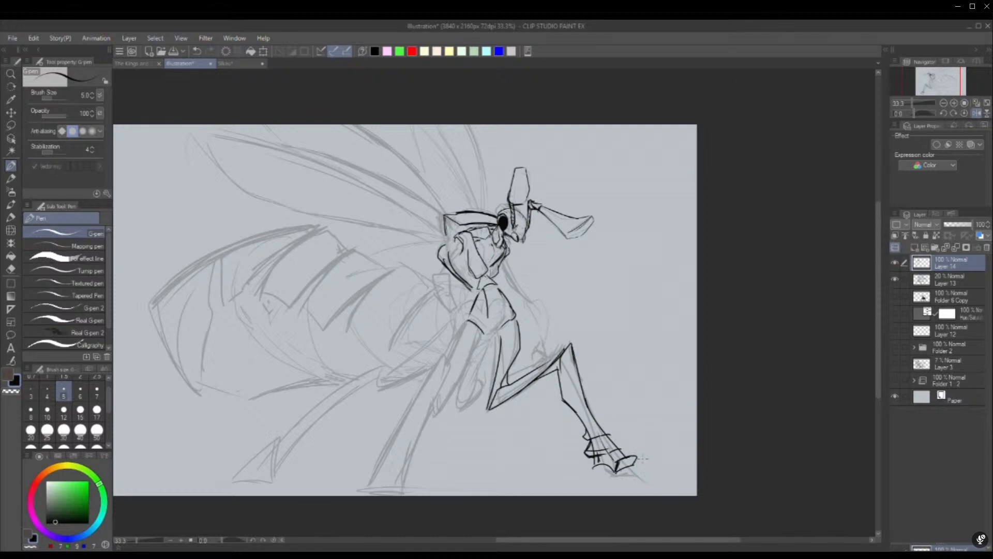
Redraw the front foot's toe as a long pointed shape, undoing unwanted strokes
{"action": "key", "text": "ctrl+z"}
{"action": "left_click_drag", "start_coordinate": [622, 469], "coordinate": [616, 473]}
{"action": "key", "text": "ctrl+z"}
{"action": "key", "text": "ctrl+z"}
{"action": "mouse_move", "coordinate": [632, 460]}
{"action": "left_mouse_down"}
{"action": "mouse_move", "coordinate": [655, 477]}
{"action": "mouse_move", "coordinate": [628, 486]}
{"action": "mouse_move", "coordinate": [656, 479]}
{"action": "left_mouse_up"}
{"action": "key", "text": "ctrl+z"}
{"action": "key", "text": "ctrl+z"}
Unmirror the canvas and reinforce the front ankle with layered, spiked bands and darker creases
{"action": "left_click", "coordinate": [976, 113]}
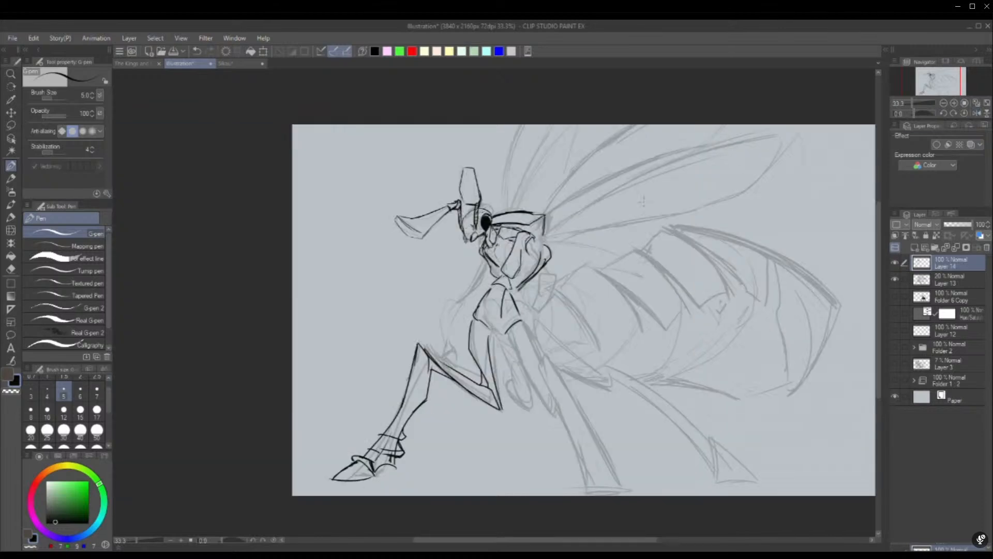
{"action": "mouse_move", "coordinate": [352, 464]}
{"action": "left_mouse_down"}
{"action": "mouse_move", "coordinate": [332, 478]}
{"action": "mouse_move", "coordinate": [385, 475]}
{"action": "mouse_move", "coordinate": [369, 448]}
{"action": "left_mouse_up"}
{"action": "mouse_move", "coordinate": [371, 444]}
{"action": "left_mouse_down"}
{"action": "mouse_move", "coordinate": [394, 436]}
{"action": "mouse_move", "coordinate": [380, 434]}
{"action": "mouse_move", "coordinate": [395, 418]}
{"action": "mouse_move", "coordinate": [399, 457]}
{"action": "left_mouse_up"}
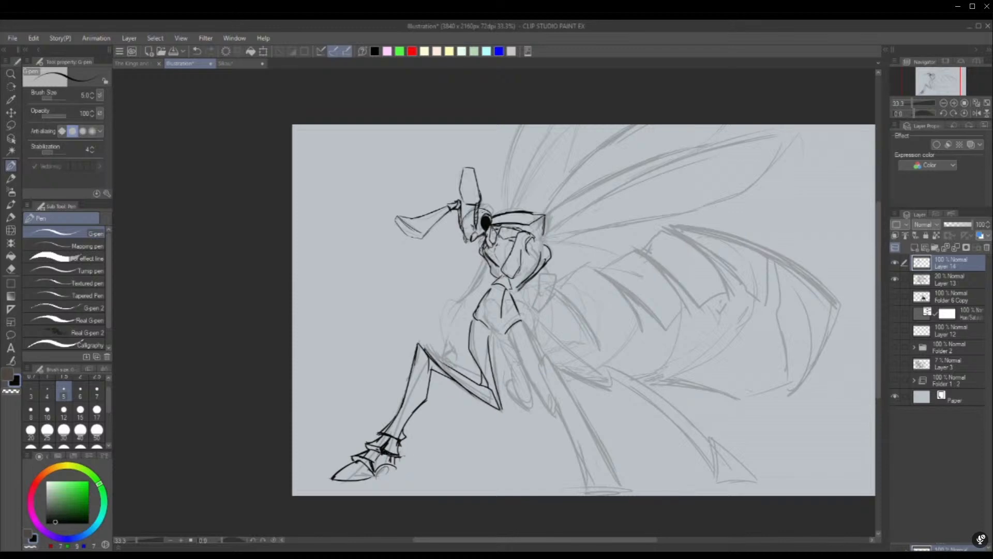
{"action": "left_click_drag", "start_coordinate": [393, 459], "coordinate": [370, 469]}
{"action": "left_click_drag", "start_coordinate": [394, 460], "coordinate": [375, 466]}
Consult the Folder 6 Copy ant reference and ink clawed toes at the front and rear of the front foot
{"action": "left_click", "coordinate": [895, 297]}
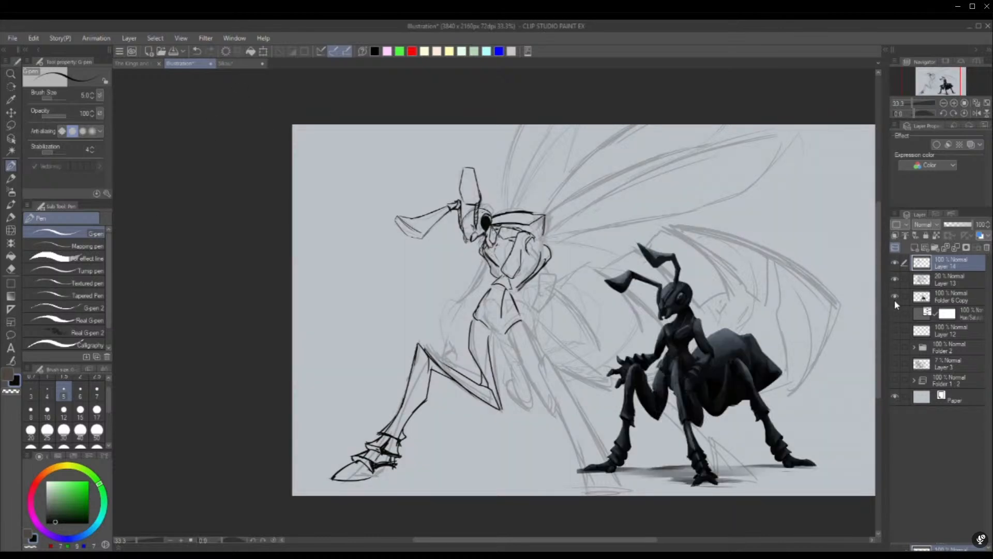
{"action": "left_click", "coordinate": [895, 298]}
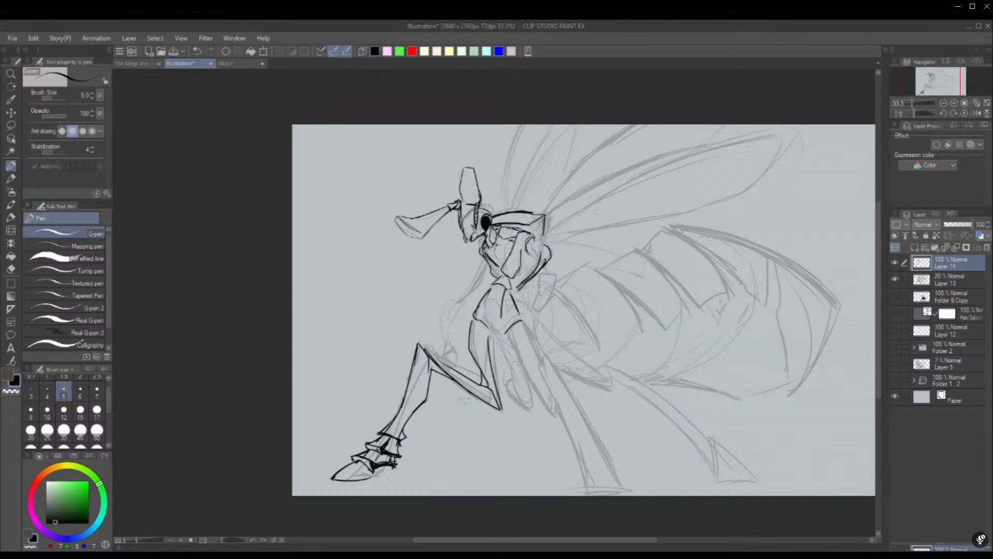
{"action": "mouse_move", "coordinate": [333, 468]}
{"action": "left_mouse_down"}
{"action": "mouse_move", "coordinate": [322, 480]}
{"action": "mouse_move", "coordinate": [396, 472]}
{"action": "mouse_move", "coordinate": [337, 481]}
{"action": "left_mouse_up"}
{"action": "mouse_move", "coordinate": [344, 482]}
{"action": "left_mouse_down"}
{"action": "mouse_move", "coordinate": [327, 486]}
{"action": "mouse_move", "coordinate": [345, 482]}
{"action": "left_mouse_up"}
{"action": "key", "text": "ctrl+z"}
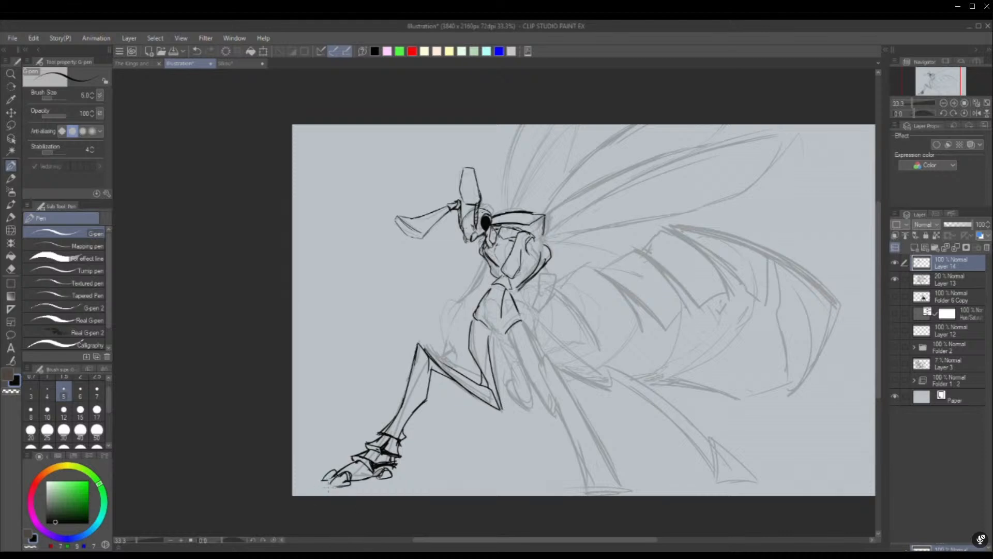
{"action": "mouse_move", "coordinate": [338, 485]}
{"action": "left_mouse_down"}
{"action": "mouse_move", "coordinate": [351, 479]}
{"action": "mouse_move", "coordinate": [320, 479]}
{"action": "left_mouse_up"}
{"action": "key", "text": "ctrl+z"}
{"action": "key", "text": "ctrl+z"}
{"action": "mouse_move", "coordinate": [379, 474]}
{"action": "left_mouse_down"}
{"action": "mouse_move", "coordinate": [407, 481]}
{"action": "mouse_move", "coordinate": [385, 479]}
{"action": "left_mouse_up"}
{"action": "key", "text": "ctrl+z"}
{"action": "key", "text": "ctrl+z"}
Ink the front leg's knee joint and add thicker contour and inner lines along the segment below the thigh
{"action": "left_click_drag", "start_coordinate": [425, 344], "coordinate": [487, 389]}
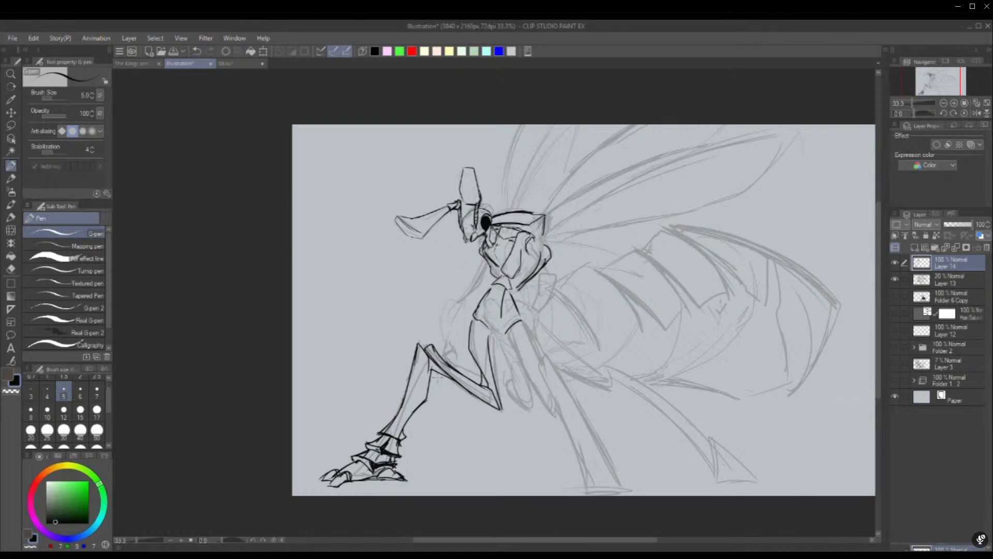
{"action": "mouse_move", "coordinate": [425, 361]}
{"action": "left_mouse_down"}
{"action": "mouse_move", "coordinate": [446, 378]}
{"action": "mouse_move", "coordinate": [423, 403]}
{"action": "mouse_move", "coordinate": [444, 374]}
{"action": "mouse_move", "coordinate": [433, 344]}
{"action": "mouse_move", "coordinate": [456, 386]}
{"action": "left_mouse_up"}
{"action": "key", "text": "ctrl+z"}
{"action": "key", "text": "ctrl+z"}
{"action": "mouse_move", "coordinate": [448, 356]}
{"action": "left_mouse_down"}
{"action": "mouse_move", "coordinate": [469, 382]}
{"action": "mouse_move", "coordinate": [436, 345]}
{"action": "mouse_move", "coordinate": [442, 357]}
{"action": "left_mouse_up"}
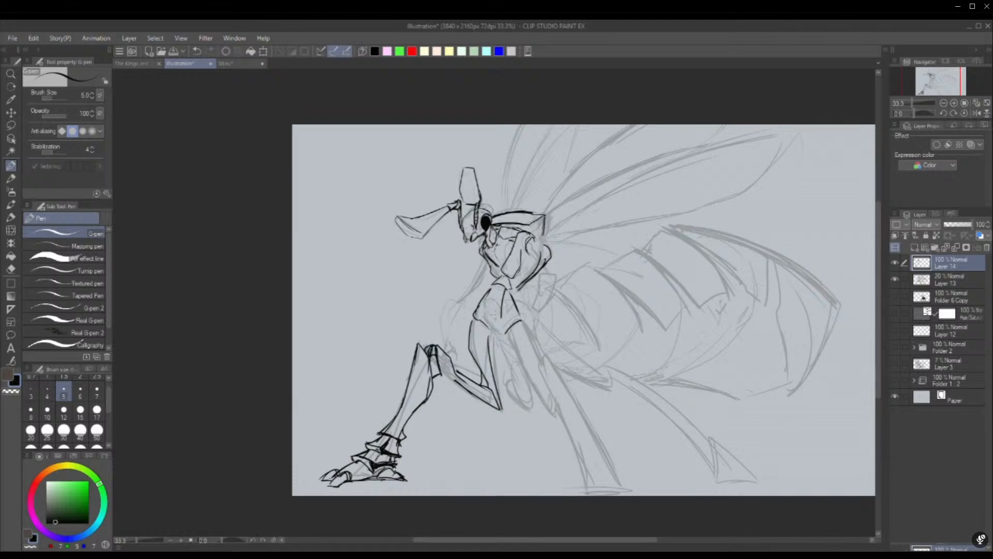
{"action": "left_click", "coordinate": [977, 112]}
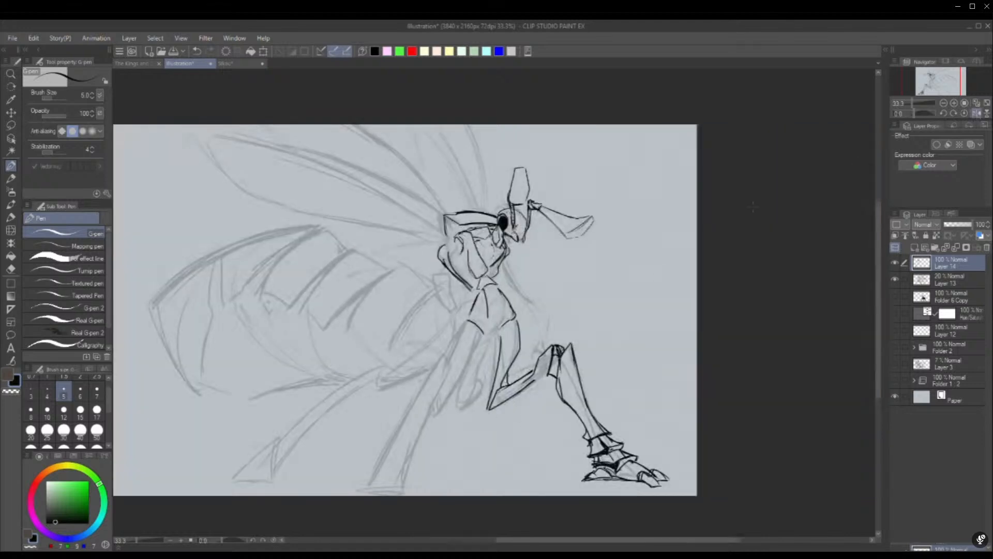
{"action": "left_click_drag", "start_coordinate": [493, 409], "coordinate": [541, 381]}
{"action": "left_click_drag", "start_coordinate": [513, 398], "coordinate": [549, 376]}
Ink the middle leg's tapered thigh plate and the long shin emerging behind it
{"action": "mouse_move", "coordinate": [460, 325]}
{"action": "left_mouse_down"}
{"action": "mouse_move", "coordinate": [448, 362]}
{"action": "mouse_move", "coordinate": [479, 318]}
{"action": "left_mouse_up"}
{"action": "left_click_drag", "start_coordinate": [481, 331], "coordinate": [433, 414]}
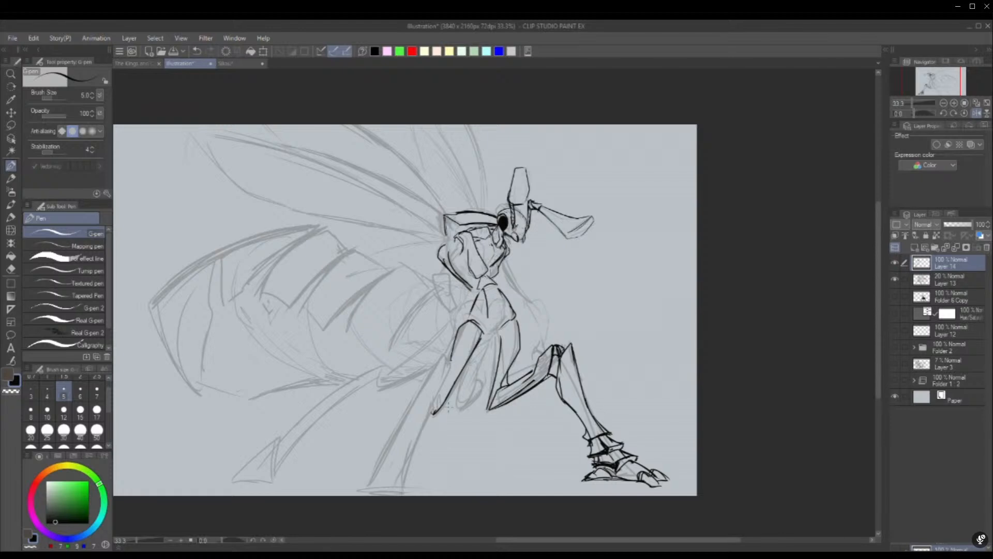
{"action": "mouse_move", "coordinate": [451, 346]}
{"action": "left_mouse_down"}
{"action": "mouse_move", "coordinate": [403, 413]}
{"action": "mouse_move", "coordinate": [443, 389]}
{"action": "mouse_move", "coordinate": [415, 438]}
{"action": "left_mouse_up"}
{"action": "left_click_drag", "start_coordinate": [422, 376], "coordinate": [385, 445]}
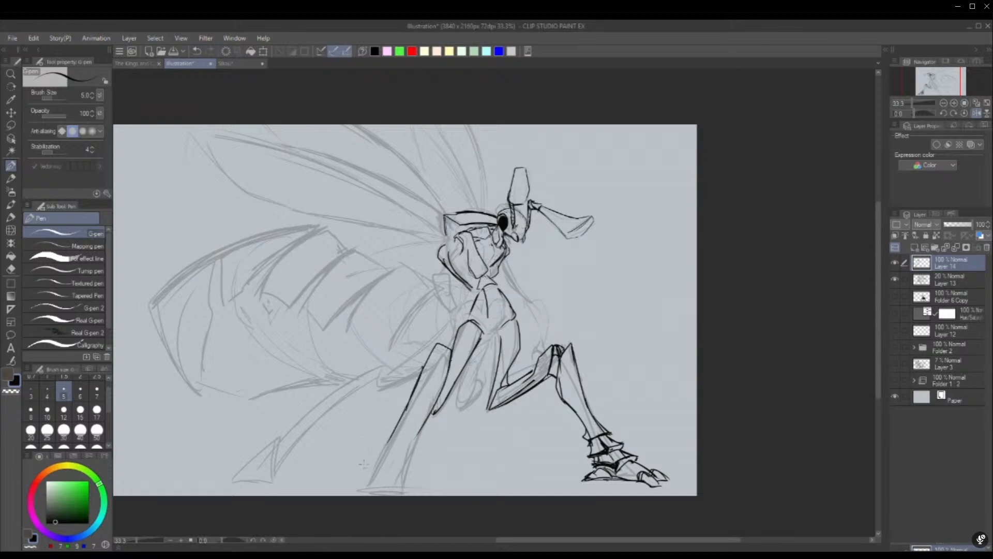
Ink a rounded foot with toes at the end of the middle leg, undoing unwanted strokes
{"action": "mouse_move", "coordinate": [353, 484]}
{"action": "left_mouse_down"}
{"action": "mouse_move", "coordinate": [398, 471]}
{"action": "mouse_move", "coordinate": [399, 485]}
{"action": "mouse_move", "coordinate": [350, 489]}
{"action": "mouse_move", "coordinate": [364, 477]}
{"action": "mouse_move", "coordinate": [377, 490]}
{"action": "mouse_move", "coordinate": [345, 493]}
{"action": "left_mouse_up"}
{"action": "key", "text": "ctrl+z"}
{"action": "key", "text": "ctrl+z"}
{"action": "key", "text": "ctrl+z"}
{"action": "mouse_move", "coordinate": [361, 481]}
{"action": "left_mouse_down"}
{"action": "mouse_move", "coordinate": [355, 491]}
{"action": "mouse_move", "coordinate": [383, 487]}
{"action": "left_mouse_up"}
{"action": "mouse_move", "coordinate": [383, 488]}
{"action": "left_mouse_down"}
{"action": "mouse_move", "coordinate": [370, 494]}
{"action": "mouse_move", "coordinate": [382, 493]}
{"action": "left_mouse_up"}
Ink the hind leg's foot with pointed toes, a small heel claw and an angular ankle cuff
{"action": "left_click_drag", "start_coordinate": [233, 481], "coordinate": [267, 481]}
{"action": "left_click_drag", "start_coordinate": [265, 464], "coordinate": [280, 485]}
{"action": "mouse_move", "coordinate": [261, 481]}
{"action": "left_mouse_down"}
{"action": "mouse_move", "coordinate": [281, 475]}
{"action": "mouse_move", "coordinate": [274, 484]}
{"action": "mouse_move", "coordinate": [238, 473]}
{"action": "mouse_move", "coordinate": [218, 487]}
{"action": "mouse_move", "coordinate": [246, 474]}
{"action": "left_mouse_up"}
{"action": "left_click_drag", "start_coordinate": [246, 475], "coordinate": [255, 490]}
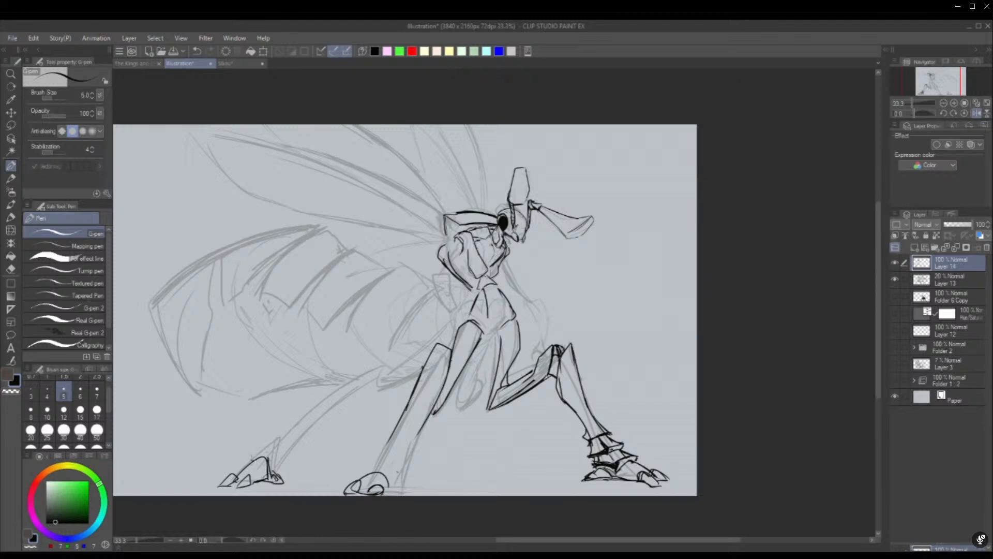
{"action": "mouse_move", "coordinate": [252, 462]}
{"action": "left_mouse_down"}
{"action": "mouse_move", "coordinate": [269, 458]}
{"action": "mouse_move", "coordinate": [276, 471]}
{"action": "left_mouse_up"}
{"action": "mouse_move", "coordinate": [284, 459]}
{"action": "left_mouse_down"}
{"action": "mouse_move", "coordinate": [273, 471]}
{"action": "mouse_move", "coordinate": [263, 447]}
{"action": "mouse_move", "coordinate": [273, 459]}
{"action": "mouse_move", "coordinate": [288, 436]}
{"action": "mouse_move", "coordinate": [274, 471]}
{"action": "left_mouse_up"}
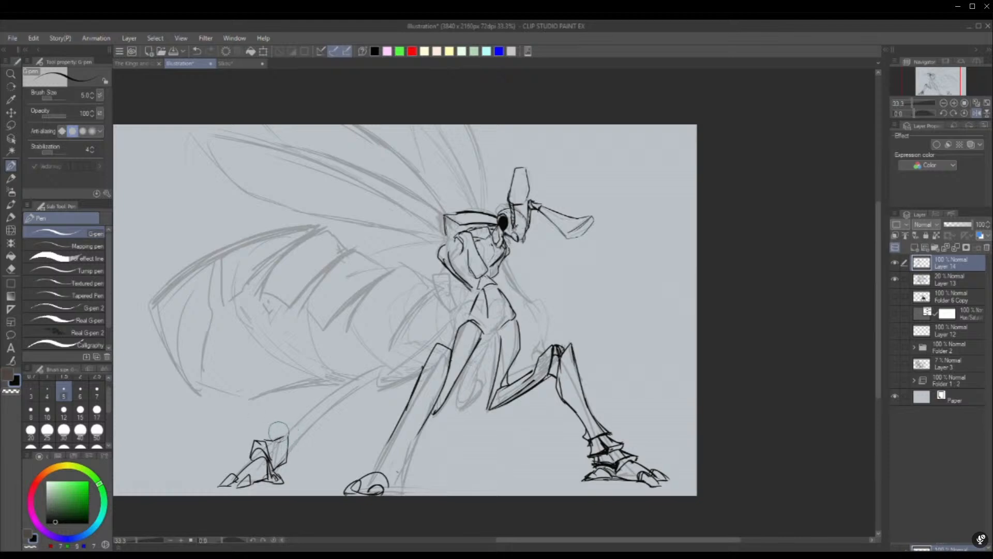
Ink the hind leg's long shin from the ankle cuff up toward the knee, undoing stray strokes
{"action": "left_click_drag", "start_coordinate": [270, 440], "coordinate": [349, 377]}
{"action": "left_click_drag", "start_coordinate": [349, 377], "coordinate": [287, 464]}
{"action": "left_click_drag", "start_coordinate": [312, 427], "coordinate": [279, 462]}
{"action": "mouse_move", "coordinate": [296, 460]}
{"action": "left_mouse_down"}
{"action": "mouse_move", "coordinate": [284, 477]}
{"action": "mouse_move", "coordinate": [349, 380]}
{"action": "mouse_move", "coordinate": [290, 450]}
{"action": "mouse_move", "coordinate": [355, 386]}
{"action": "left_mouse_up"}
{"action": "key", "text": "ctrl+z"}
{"action": "key", "text": "ctrl+z"}
{"action": "key", "text": "ctrl+z"}
{"action": "key", "text": "ctrl+z"}
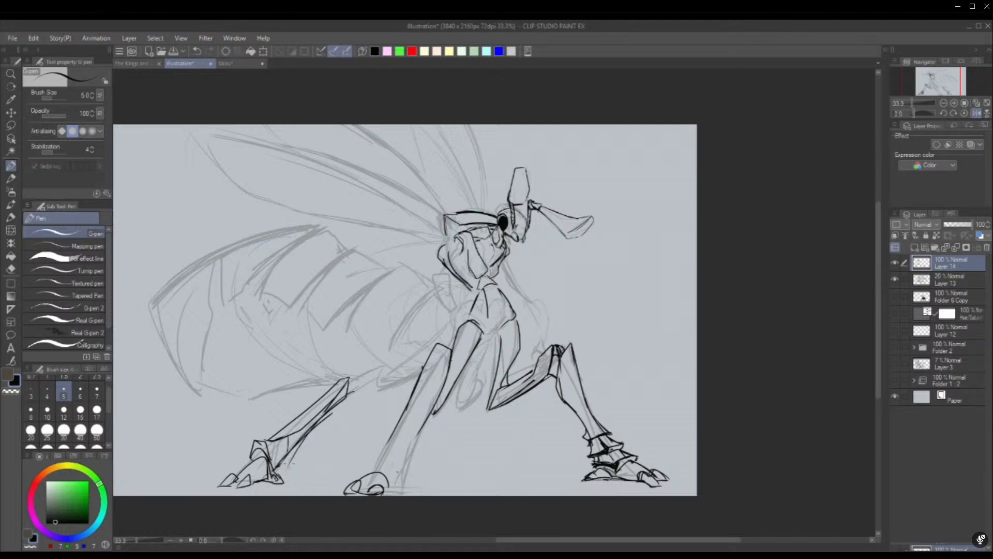
Complete the middle leg's shin contour and ink the hind leg's pointed knee with its short downward segment
{"action": "mouse_move", "coordinate": [414, 396]}
{"action": "left_mouse_down"}
{"action": "mouse_move", "coordinate": [369, 467]}
{"action": "mouse_move", "coordinate": [386, 478]}
{"action": "left_mouse_up"}
{"action": "mouse_move", "coordinate": [427, 417]}
{"action": "left_mouse_down"}
{"action": "mouse_move", "coordinate": [392, 484]}
{"action": "mouse_move", "coordinate": [429, 415]}
{"action": "left_mouse_up"}
{"action": "mouse_move", "coordinate": [315, 409]}
{"action": "left_mouse_down"}
{"action": "mouse_move", "coordinate": [347, 369]}
{"action": "mouse_move", "coordinate": [310, 430]}
{"action": "left_mouse_up"}
{"action": "mouse_move", "coordinate": [350, 393]}
{"action": "left_mouse_down"}
{"action": "mouse_move", "coordinate": [354, 379]}
{"action": "mouse_move", "coordinate": [377, 404]}
{"action": "left_mouse_up"}
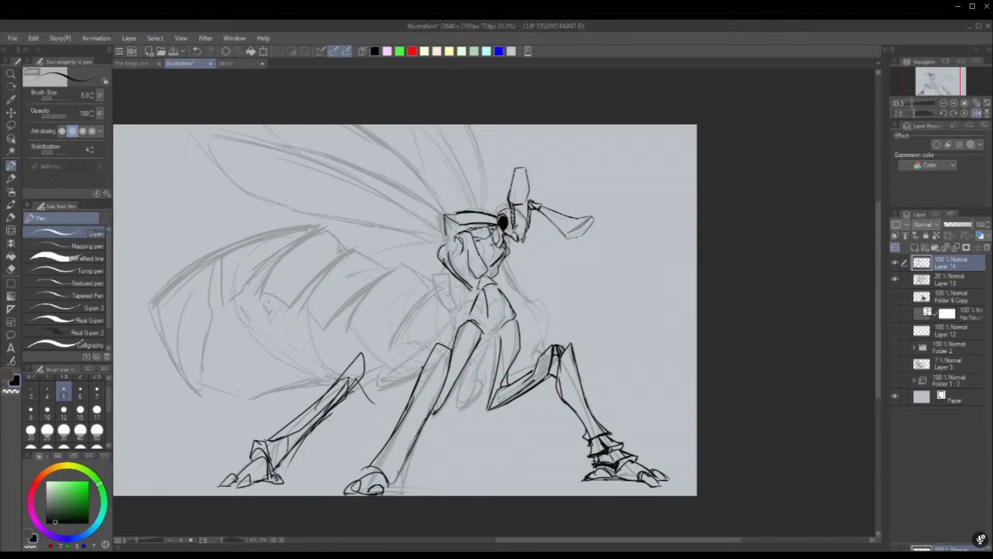
{"action": "mouse_move", "coordinate": [364, 358]}
{"action": "left_mouse_down"}
{"action": "mouse_move", "coordinate": [370, 403]}
{"action": "mouse_move", "coordinate": [355, 404]}
{"action": "left_mouse_up"}
{"action": "left_click_drag", "start_coordinate": [362, 386], "coordinate": [378, 412]}
{"action": "left_click_drag", "start_coordinate": [365, 361], "coordinate": [379, 413]}
Ink the hind leg's thigh from the lower joint up behind the middle leg
{"action": "mouse_move", "coordinate": [371, 404]}
{"action": "left_mouse_down"}
{"action": "mouse_move", "coordinate": [367, 416]}
{"action": "mouse_move", "coordinate": [401, 396]}
{"action": "mouse_move", "coordinate": [426, 364]}
{"action": "mouse_move", "coordinate": [417, 358]}
{"action": "left_mouse_up"}
{"action": "mouse_move", "coordinate": [396, 381]}
{"action": "left_mouse_down"}
{"action": "mouse_move", "coordinate": [429, 334]}
{"action": "mouse_move", "coordinate": [446, 352]}
{"action": "left_mouse_up"}
{"action": "left_click_drag", "start_coordinate": [399, 398], "coordinate": [413, 388]}
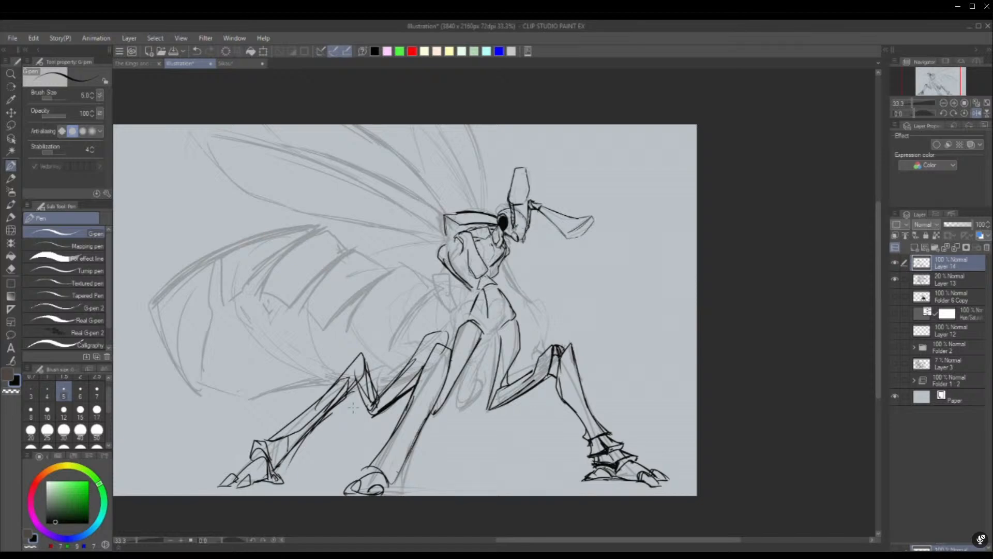
Ink the hip segment above the hind leg and the plate behind the thorax, with an inner line on the pelvis
{"action": "mouse_move", "coordinate": [436, 329]}
{"action": "left_mouse_down"}
{"action": "mouse_move", "coordinate": [473, 302]}
{"action": "mouse_move", "coordinate": [458, 324]}
{"action": "mouse_move", "coordinate": [469, 307]}
{"action": "left_mouse_up"}
{"action": "left_click", "coordinate": [977, 114]}
{"action": "mouse_move", "coordinate": [543, 237]}
{"action": "left_mouse_down"}
{"action": "mouse_move", "coordinate": [559, 245]}
{"action": "mouse_move", "coordinate": [543, 271]}
{"action": "mouse_move", "coordinate": [563, 260]}
{"action": "mouse_move", "coordinate": [538, 304]}
{"action": "left_mouse_up"}
{"action": "key", "text": "ctrl+z"}
{"action": "key", "text": "ctrl+z"}
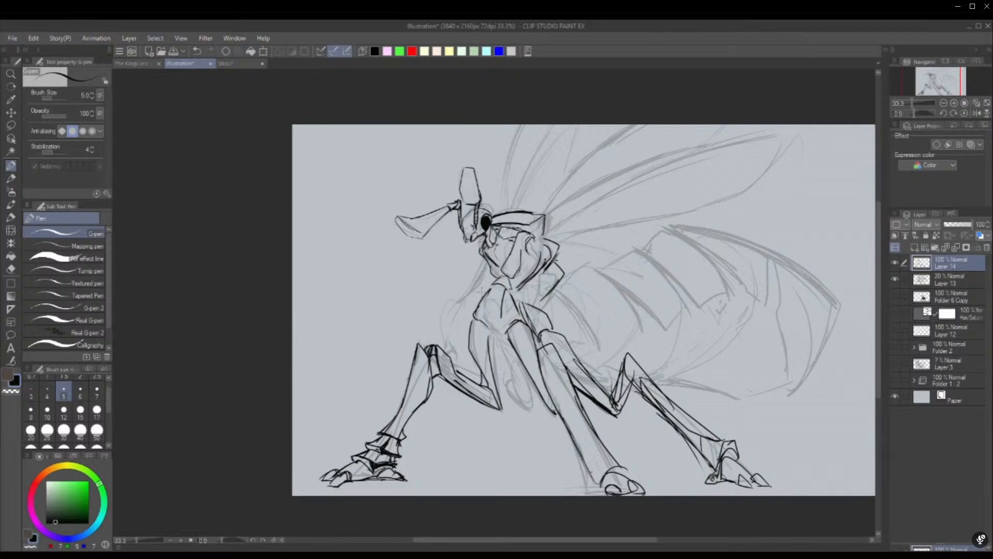
{"action": "mouse_move", "coordinate": [497, 288]}
{"action": "left_mouse_down"}
{"action": "mouse_move", "coordinate": [476, 309]}
{"action": "mouse_move", "coordinate": [486, 313]}
{"action": "left_mouse_up"}
Erase the middle leg's foot and ankle lines, and draw a cross line at the lower end of its shin
{"action": "mouse_move", "coordinate": [604, 467]}
{"action": "left_mouse_down"}
{"action": "mouse_move", "coordinate": [563, 448]}
{"action": "mouse_move", "coordinate": [599, 446]}
{"action": "left_mouse_up"}
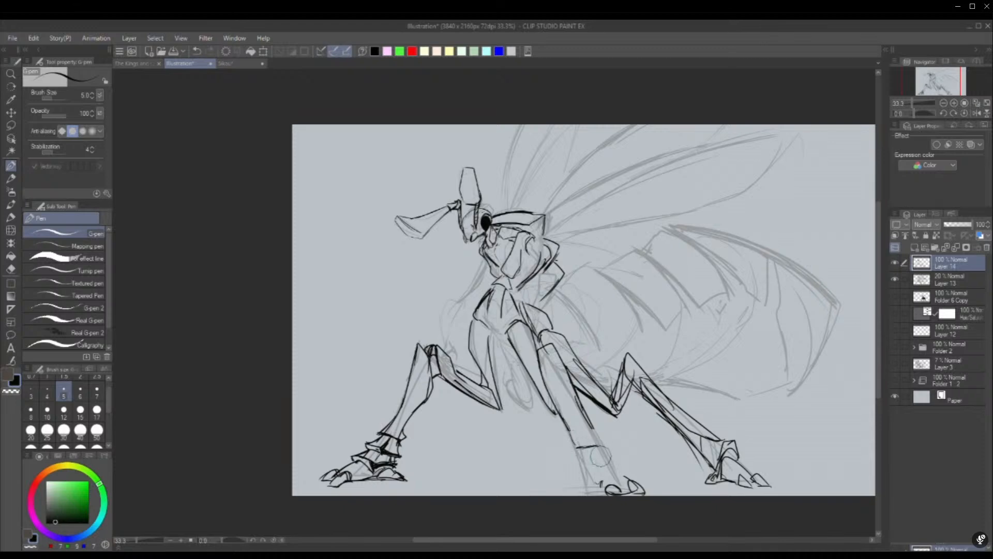
{"action": "mouse_move", "coordinate": [595, 483]}
{"action": "left_mouse_down"}
{"action": "mouse_move", "coordinate": [639, 490]}
{"action": "mouse_move", "coordinate": [595, 481]}
{"action": "mouse_move", "coordinate": [623, 485]}
{"action": "left_mouse_up"}
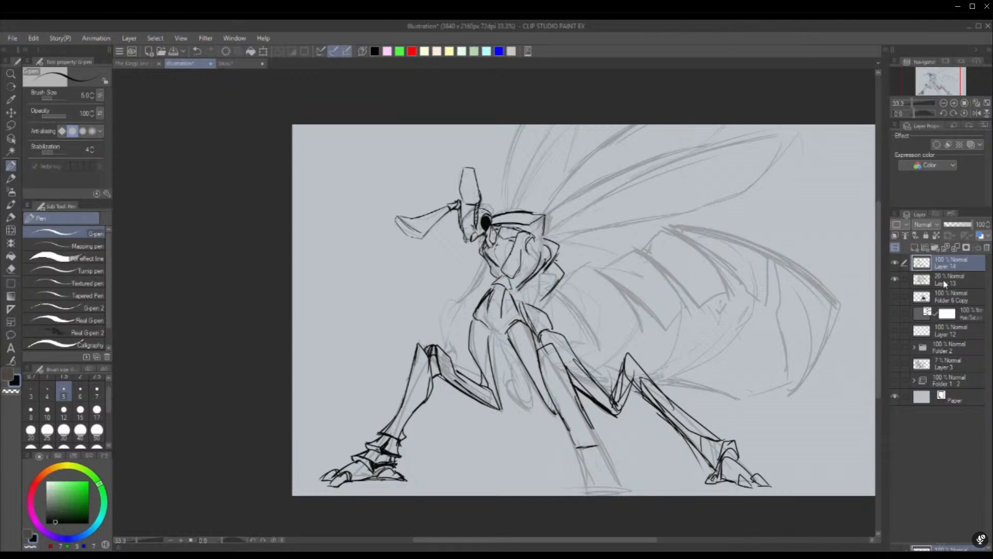
Scale Layer 13 and Layer 14 together to 92% and move the creature up and toward the canvas's left side
{"action": "left_click", "coordinate": [947, 283], "text": "ctrl"}
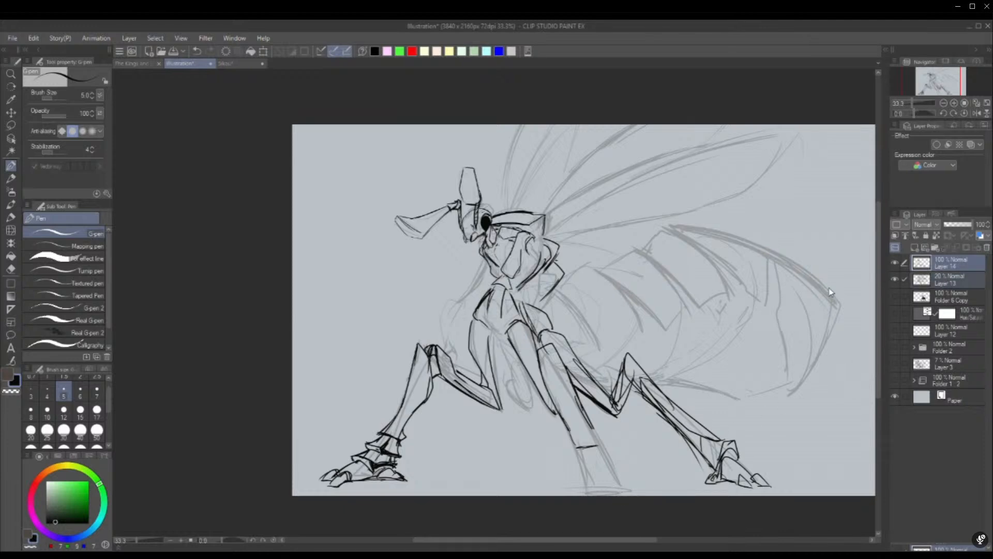
{"action": "key", "text": "ctrl+t"}
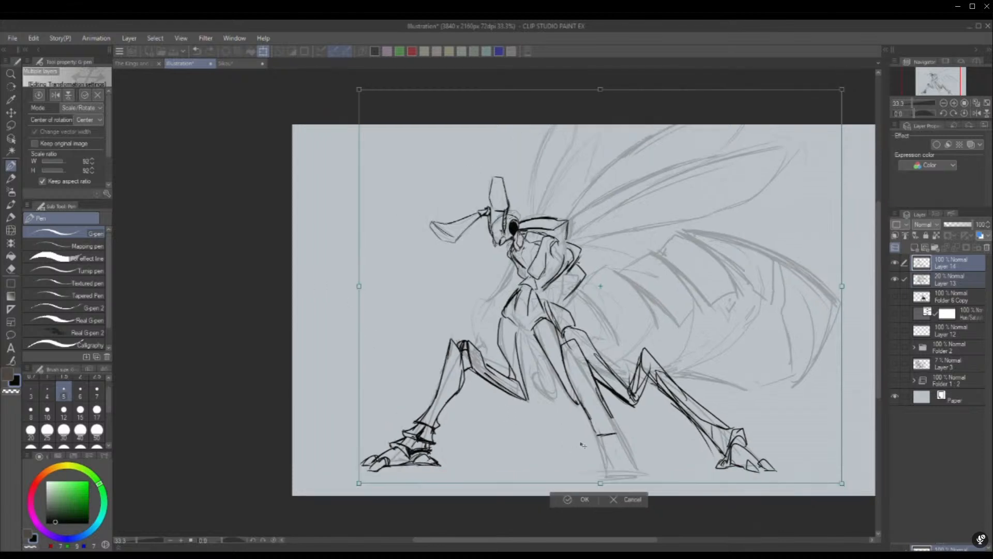
{"action": "left_click_drag", "start_coordinate": [585, 443], "coordinate": [551, 424]}
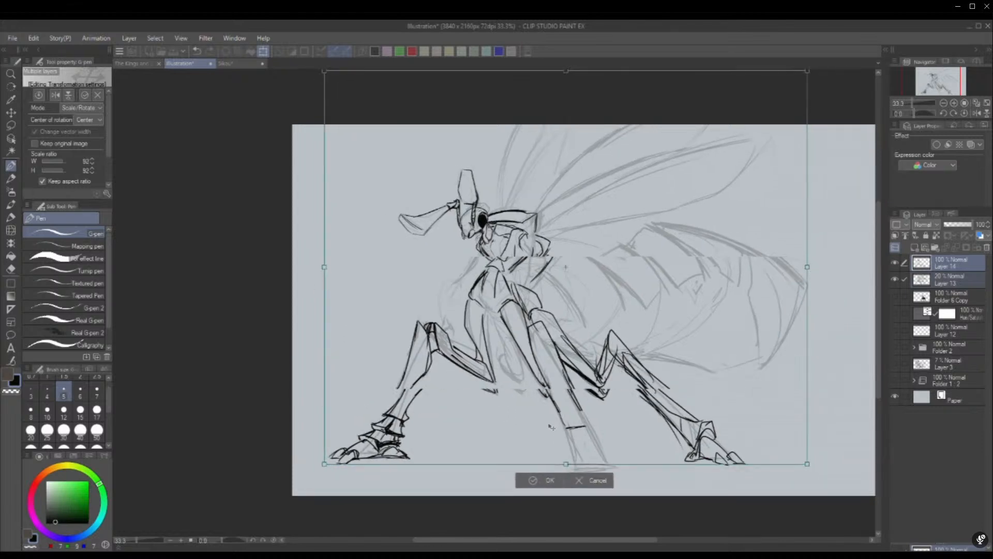
{"action": "left_click", "coordinate": [541, 477]}
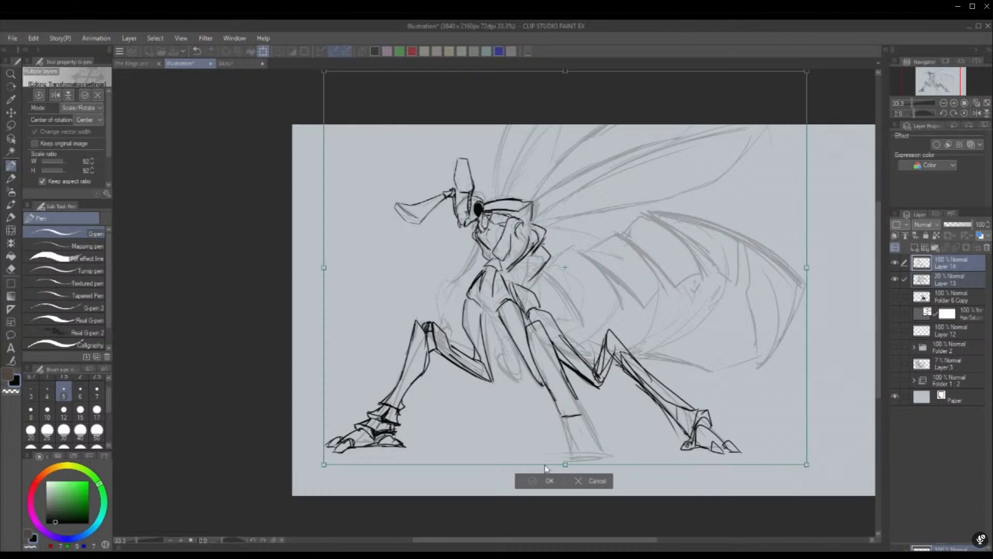
Ink a rounded, elongated toe outline below the middle leg's shin, checking it in the mirrored view
{"action": "left_click", "coordinate": [977, 113]}
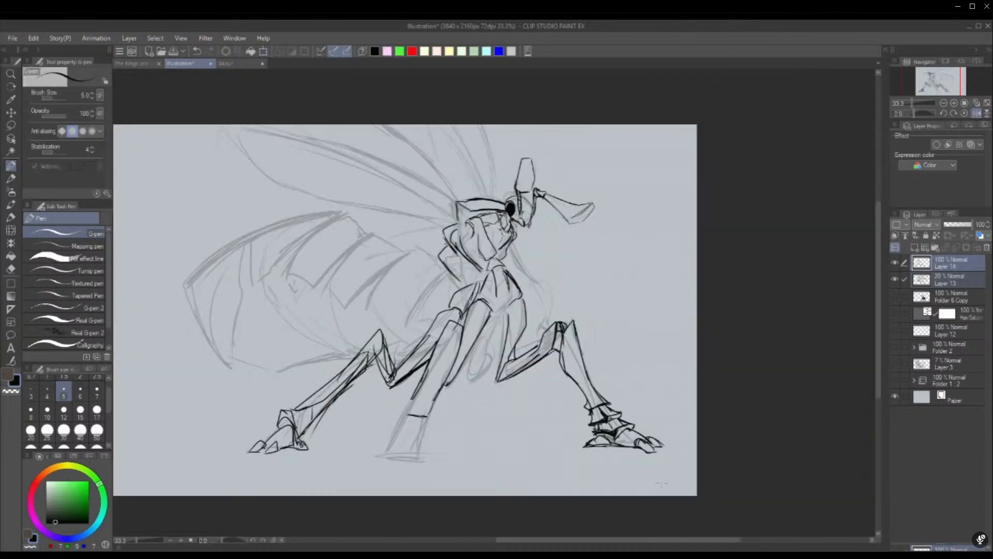
{"action": "mouse_move", "coordinate": [383, 468]}
{"action": "left_mouse_down"}
{"action": "mouse_move", "coordinate": [385, 458]}
{"action": "mouse_move", "coordinate": [411, 459]}
{"action": "mouse_move", "coordinate": [407, 472]}
{"action": "left_mouse_up"}
{"action": "mouse_move", "coordinate": [410, 454]}
{"action": "left_mouse_down"}
{"action": "mouse_move", "coordinate": [411, 463]}
{"action": "mouse_move", "coordinate": [382, 472]}
{"action": "mouse_move", "coordinate": [406, 440]}
{"action": "left_mouse_up"}
{"action": "key", "text": "ctrl+z"}
{"action": "key", "text": "ctrl+z"}
{"action": "key", "text": "ctrl+z"}
{"action": "key", "text": "ctrl+z"}
{"action": "key", "text": "ctrl+z"}
{"action": "mouse_move", "coordinate": [383, 474]}
{"action": "left_mouse_down"}
{"action": "mouse_move", "coordinate": [411, 442]}
{"action": "mouse_move", "coordinate": [410, 475]}
{"action": "mouse_move", "coordinate": [382, 476]}
{"action": "mouse_move", "coordinate": [409, 443]}
{"action": "mouse_move", "coordinate": [411, 468]}
{"action": "left_mouse_up"}
{"action": "left_click", "coordinate": [976, 113]}
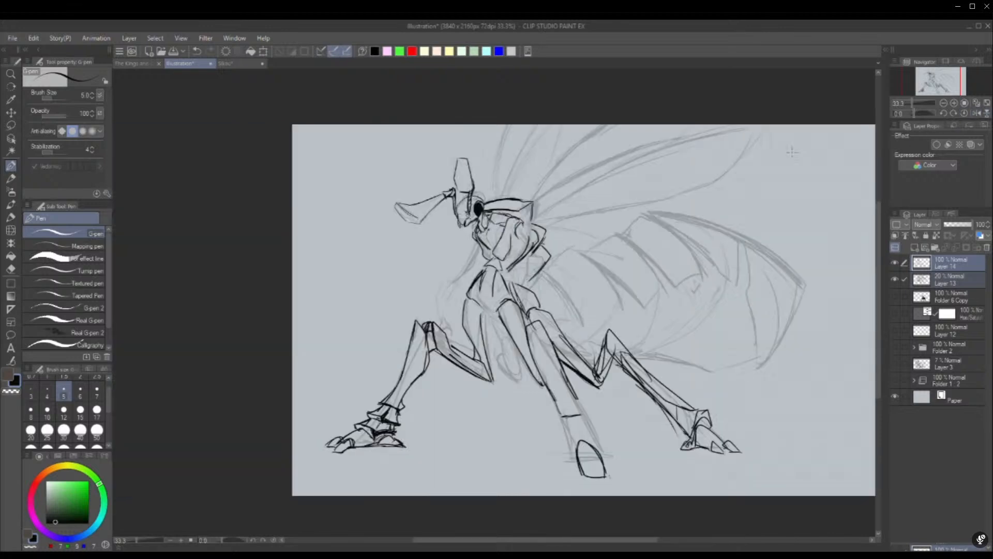
Ink the plate behind the hips and the first two segment plates along the abdomen's upper side
{"action": "left_click_drag", "start_coordinate": [483, 304], "coordinate": [500, 323]}
{"action": "mouse_move", "coordinate": [543, 274]}
{"action": "left_mouse_down"}
{"action": "mouse_move", "coordinate": [568, 300]}
{"action": "mouse_move", "coordinate": [600, 263]}
{"action": "mouse_move", "coordinate": [555, 270]}
{"action": "left_mouse_up"}
{"action": "left_click_drag", "start_coordinate": [542, 267], "coordinate": [599, 257]}
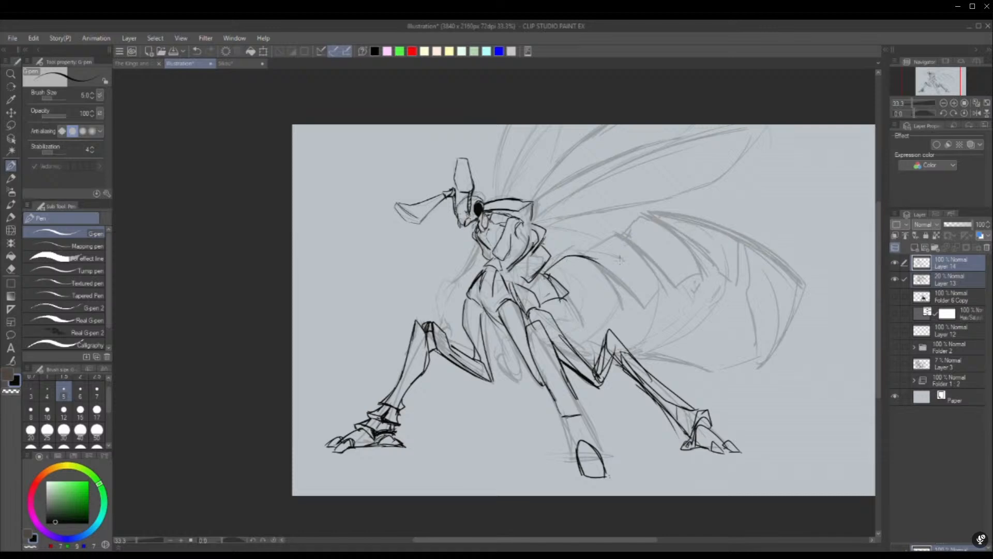
{"action": "left_click_drag", "start_coordinate": [580, 304], "coordinate": [624, 293]}
{"action": "mouse_move", "coordinate": [599, 260]}
{"action": "left_mouse_down"}
{"action": "mouse_move", "coordinate": [630, 291]}
{"action": "mouse_move", "coordinate": [616, 233]}
{"action": "mouse_move", "coordinate": [663, 254]}
{"action": "left_mouse_up"}
{"action": "left_click_drag", "start_coordinate": [671, 278], "coordinate": [624, 294]}
Ink the upper and lower edges of the abdomen's rear upper plates, curving down toward the tail end
{"action": "mouse_move", "coordinate": [633, 239]}
{"action": "left_mouse_down"}
{"action": "mouse_move", "coordinate": [706, 231]}
{"action": "mouse_move", "coordinate": [719, 246]}
{"action": "left_mouse_up"}
{"action": "left_click_drag", "start_coordinate": [731, 274], "coordinate": [662, 284]}
{"action": "mouse_move", "coordinate": [695, 232]}
{"action": "left_mouse_down"}
{"action": "mouse_move", "coordinate": [780, 283]}
{"action": "mouse_move", "coordinate": [774, 279]}
{"action": "mouse_move", "coordinate": [763, 315]}
{"action": "left_mouse_up"}
{"action": "left_click_drag", "start_coordinate": [701, 280], "coordinate": [764, 324]}
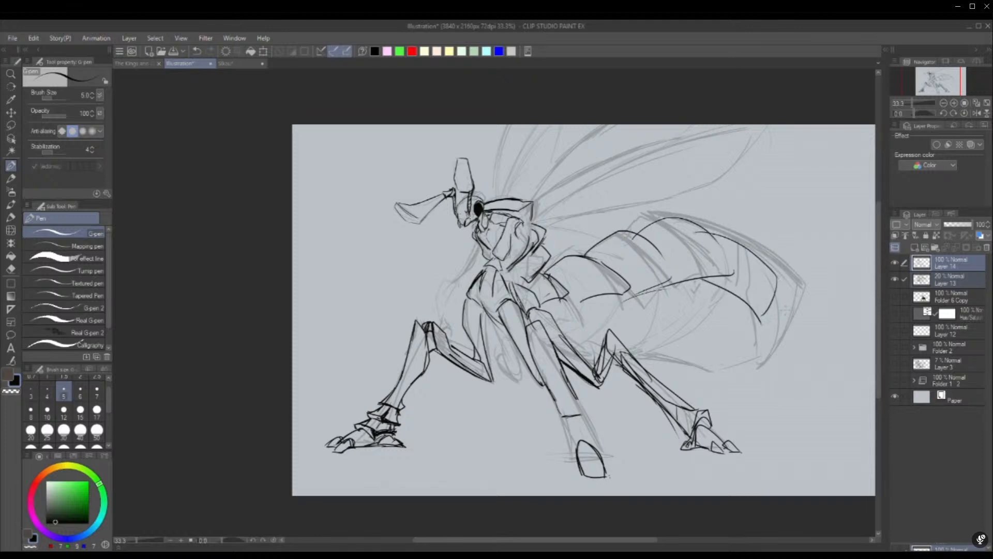
Rough in the abdomen's rounded rear curve and belly line behind the hind leg, undoing the surplus strokes
{"action": "left_click_drag", "start_coordinate": [788, 286], "coordinate": [807, 345]}
{"action": "left_click_drag", "start_coordinate": [786, 365], "coordinate": [713, 393]}
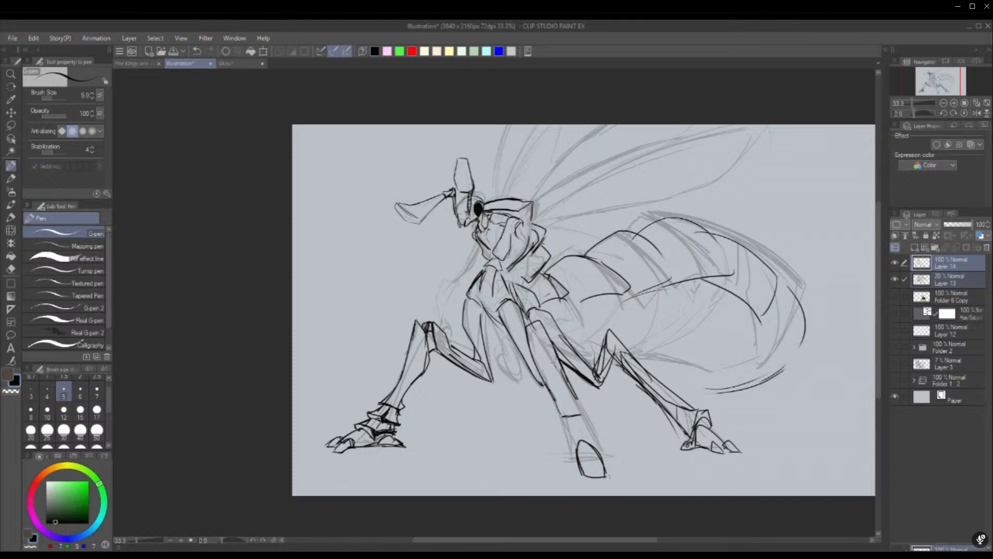
{"action": "mouse_move", "coordinate": [564, 370]}
{"action": "left_mouse_down"}
{"action": "mouse_move", "coordinate": [590, 391]}
{"action": "mouse_move", "coordinate": [698, 401]}
{"action": "left_mouse_up"}
{"action": "mouse_move", "coordinate": [553, 362]}
{"action": "left_mouse_down"}
{"action": "mouse_move", "coordinate": [571, 377]}
{"action": "mouse_move", "coordinate": [656, 374]}
{"action": "mouse_move", "coordinate": [738, 398]}
{"action": "mouse_move", "coordinate": [781, 370]}
{"action": "left_mouse_up"}
{"action": "left_click_drag", "start_coordinate": [787, 367], "coordinate": [697, 399]}
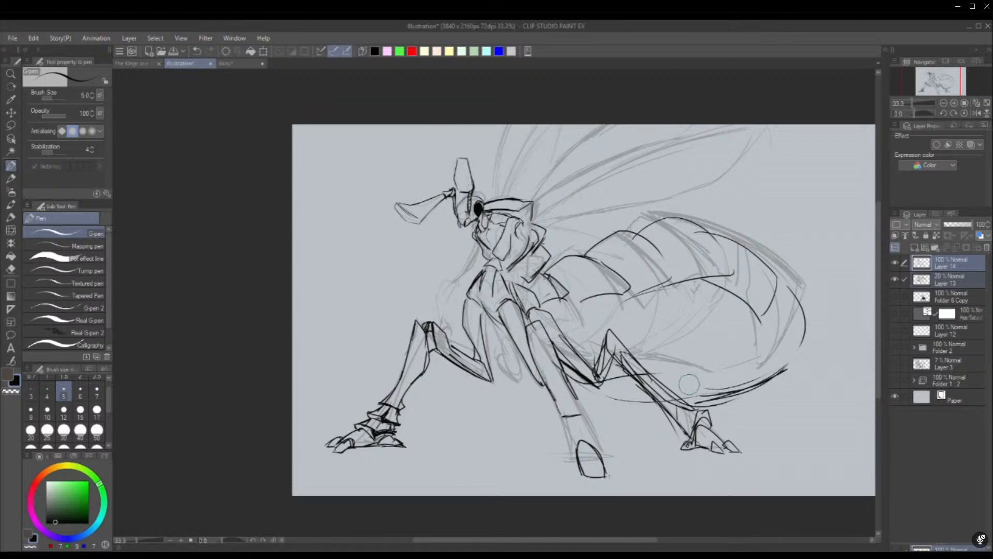
{"action": "key", "text": "ctrl+z"}
{"action": "key", "text": "ctrl+z"}
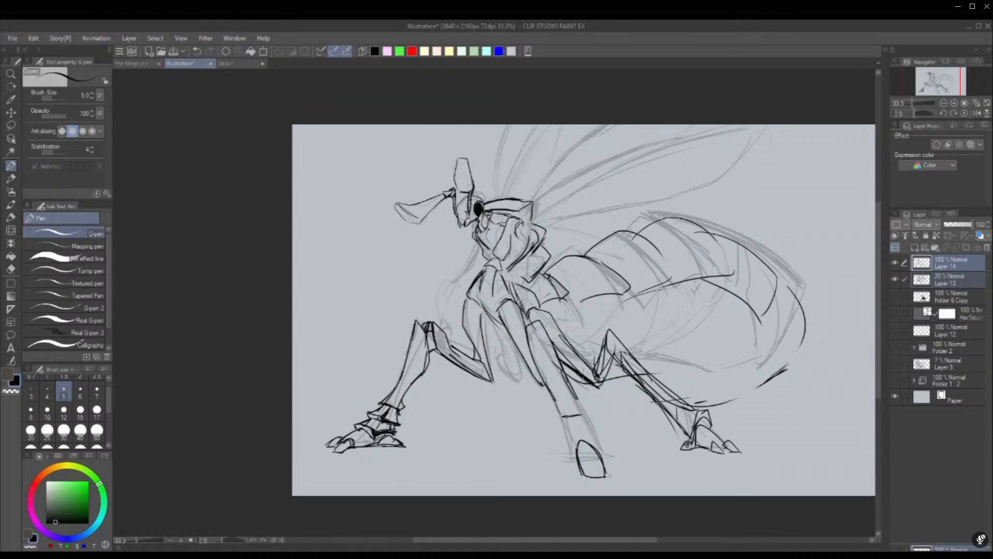
Connect the belly line from the hind leg to the rear end and reinforce the lower rear curve
{"action": "left_click_drag", "start_coordinate": [619, 379], "coordinate": [623, 382]}
{"action": "left_click_drag", "start_coordinate": [563, 370], "coordinate": [672, 396]}
{"action": "left_click_drag", "start_coordinate": [780, 371], "coordinate": [684, 395]}
{"action": "key", "text": "ctrl+z"}
{"action": "key", "text": "ctrl+z"}
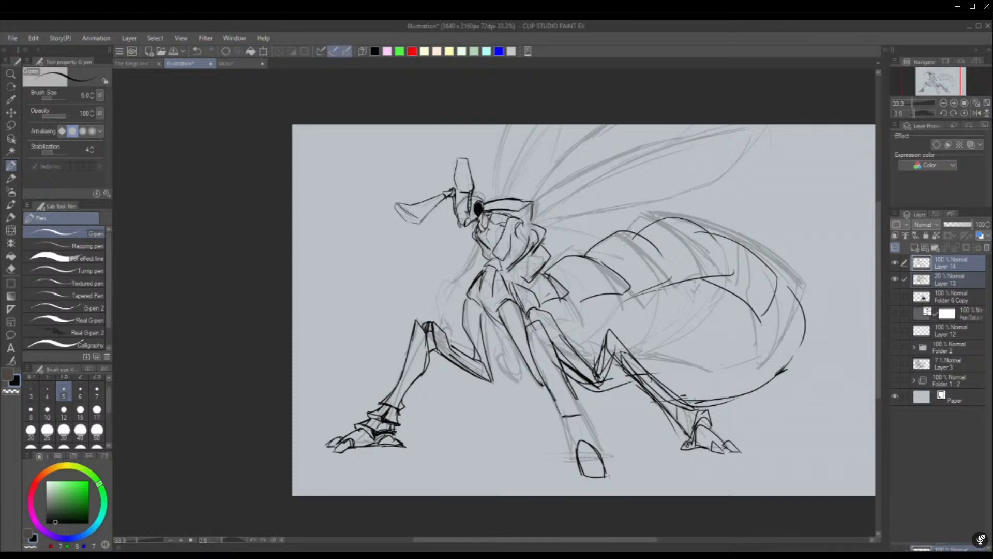
{"action": "left_click_drag", "start_coordinate": [805, 356], "coordinate": [694, 401]}
{"action": "left_click_drag", "start_coordinate": [797, 365], "coordinate": [745, 394]}
{"action": "left_click_drag", "start_coordinate": [805, 326], "coordinate": [727, 401]}
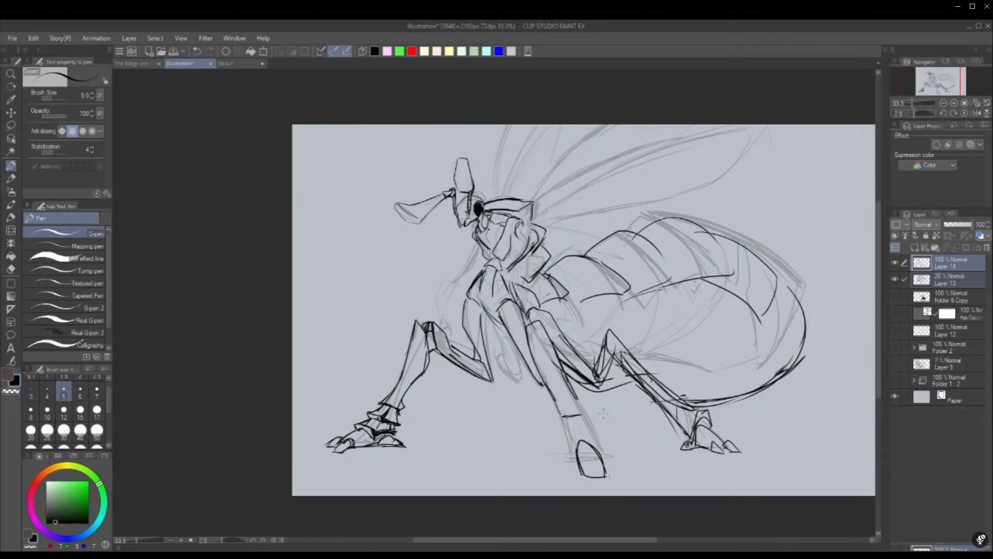
Add a line at the front of the thorax and rework the middle leg's foot with separate toes and a banded ankle
{"action": "mouse_move", "coordinate": [512, 234]}
{"action": "left_mouse_down"}
{"action": "mouse_move", "coordinate": [498, 263]}
{"action": "mouse_move", "coordinate": [507, 259]}
{"action": "left_mouse_up"}
{"action": "left_click", "coordinate": [976, 113]}
{"action": "key", "text": "ctrl+z"}
{"action": "key", "text": "ctrl+z"}
{"action": "key", "text": "ctrl+z"}
{"action": "mouse_move", "coordinate": [397, 447]}
{"action": "left_mouse_down"}
{"action": "mouse_move", "coordinate": [377, 466]}
{"action": "mouse_move", "coordinate": [412, 441]}
{"action": "mouse_move", "coordinate": [408, 475]}
{"action": "mouse_move", "coordinate": [387, 465]}
{"action": "mouse_move", "coordinate": [385, 478]}
{"action": "mouse_move", "coordinate": [387, 470]}
{"action": "mouse_move", "coordinate": [395, 477]}
{"action": "mouse_move", "coordinate": [384, 482]}
{"action": "mouse_move", "coordinate": [394, 471]}
{"action": "mouse_move", "coordinate": [406, 478]}
{"action": "mouse_move", "coordinate": [377, 477]}
{"action": "mouse_move", "coordinate": [406, 478]}
{"action": "mouse_move", "coordinate": [400, 458]}
{"action": "mouse_move", "coordinate": [422, 463]}
{"action": "mouse_move", "coordinate": [402, 425]}
{"action": "left_mouse_up"}
{"action": "mouse_move", "coordinate": [397, 431]}
{"action": "left_mouse_down"}
{"action": "mouse_move", "coordinate": [412, 424]}
{"action": "mouse_move", "coordinate": [416, 451]}
{"action": "mouse_move", "coordinate": [401, 429]}
{"action": "mouse_move", "coordinate": [407, 436]}
{"action": "left_mouse_up"}
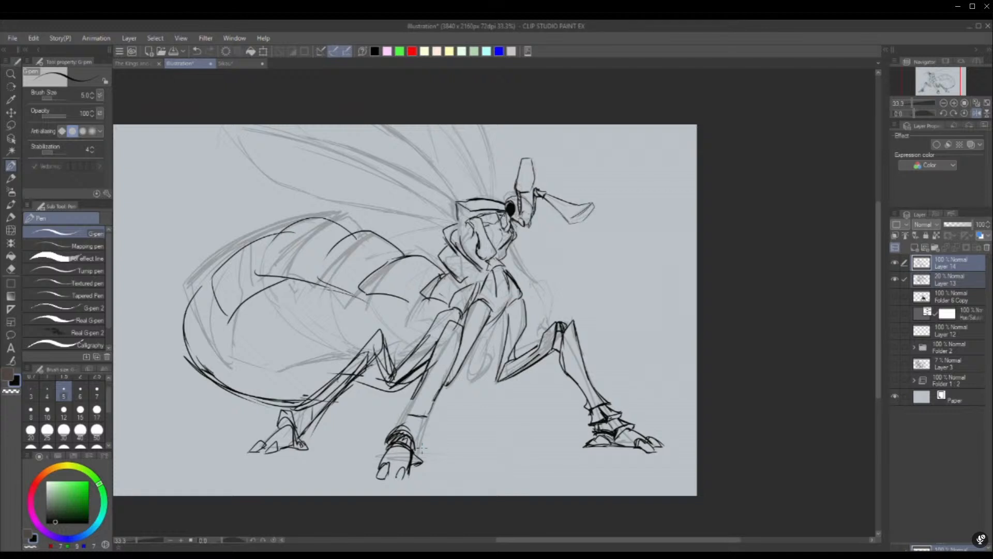
{"action": "key", "text": "ctrl+z"}
{"action": "key", "text": "ctrl+z"}
{"action": "mouse_move", "coordinate": [392, 434]}
{"action": "left_mouse_down"}
{"action": "mouse_move", "coordinate": [412, 439]}
{"action": "mouse_move", "coordinate": [386, 438]}
{"action": "mouse_move", "coordinate": [413, 423]}
{"action": "mouse_move", "coordinate": [422, 429]}
{"action": "mouse_move", "coordinate": [411, 448]}
{"action": "left_mouse_up"}
{"action": "left_click", "coordinate": [977, 112]}
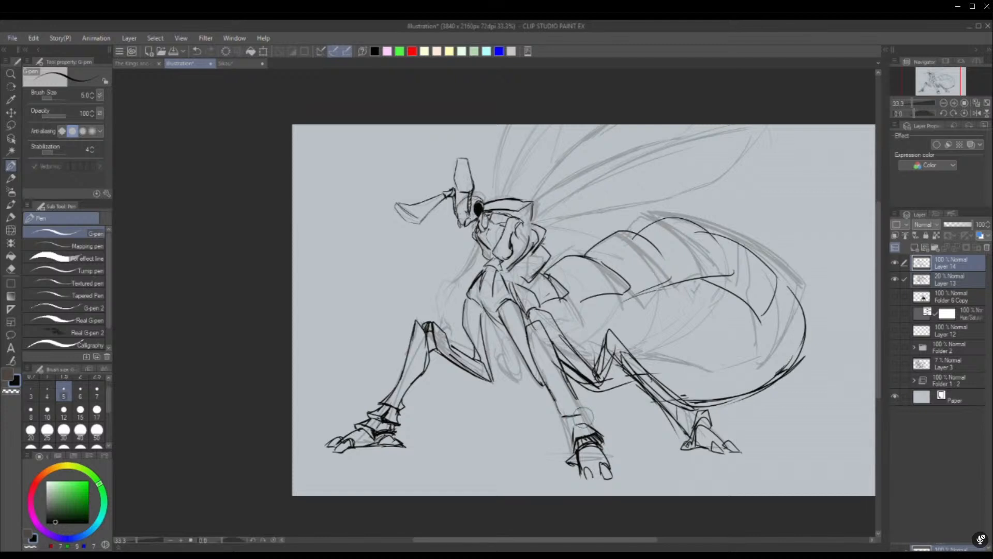
Ink stacked ankle rings between the middle leg's foot and the lower end of its shin
{"action": "mouse_move", "coordinate": [582, 419]}
{"action": "left_mouse_down"}
{"action": "mouse_move", "coordinate": [598, 407]}
{"action": "mouse_move", "coordinate": [571, 409]}
{"action": "mouse_move", "coordinate": [586, 404]}
{"action": "mouse_move", "coordinate": [568, 446]}
{"action": "mouse_move", "coordinate": [600, 418]}
{"action": "mouse_move", "coordinate": [566, 436]}
{"action": "mouse_move", "coordinate": [572, 413]}
{"action": "mouse_move", "coordinate": [586, 406]}
{"action": "mouse_move", "coordinate": [600, 427]}
{"action": "mouse_move", "coordinate": [584, 401]}
{"action": "mouse_move", "coordinate": [590, 416]}
{"action": "mouse_move", "coordinate": [558, 415]}
{"action": "mouse_move", "coordinate": [555, 423]}
{"action": "mouse_move", "coordinate": [599, 404]}
{"action": "mouse_move", "coordinate": [551, 427]}
{"action": "left_mouse_up"}
{"action": "key", "text": "ctrl+z"}
{"action": "key", "text": "ctrl+z"}
{"action": "mouse_move", "coordinate": [558, 389]}
{"action": "left_mouse_down"}
{"action": "mouse_move", "coordinate": [549, 424]}
{"action": "mouse_move", "coordinate": [591, 411]}
{"action": "mouse_move", "coordinate": [580, 398]}
{"action": "mouse_move", "coordinate": [554, 426]}
{"action": "left_mouse_up"}
{"action": "key", "text": "ctrl+z"}
{"action": "key", "text": "ctrl+z"}
{"action": "left_click_drag", "start_coordinate": [544, 379], "coordinate": [555, 426]}
{"action": "key", "text": "ctrl+z"}
{"action": "key", "text": "ctrl+z"}
{"action": "mouse_move", "coordinate": [547, 385]}
{"action": "left_mouse_down"}
{"action": "mouse_move", "coordinate": [556, 419]}
{"action": "mouse_move", "coordinate": [582, 402]}
{"action": "left_mouse_up"}
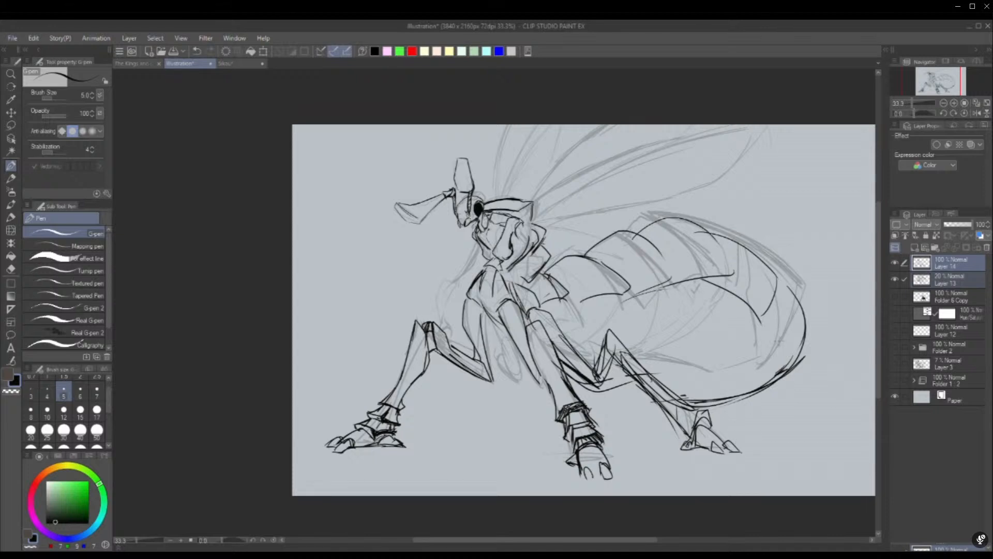
Ink the overlapping ankle plates and lower shin edges of the hind leg in the mirrored view
{"action": "left_click", "coordinate": [976, 113]}
{"action": "mouse_move", "coordinate": [300, 416]}
{"action": "left_mouse_down"}
{"action": "mouse_move", "coordinate": [310, 401]}
{"action": "mouse_move", "coordinate": [298, 409]}
{"action": "mouse_move", "coordinate": [303, 438]}
{"action": "mouse_move", "coordinate": [319, 429]}
{"action": "mouse_move", "coordinate": [309, 397]}
{"action": "mouse_move", "coordinate": [323, 425]}
{"action": "mouse_move", "coordinate": [322, 391]}
{"action": "mouse_move", "coordinate": [332, 384]}
{"action": "left_mouse_up"}
{"action": "left_click_drag", "start_coordinate": [331, 390], "coordinate": [310, 427]}
{"action": "mouse_move", "coordinate": [340, 395]}
{"action": "left_mouse_down"}
{"action": "mouse_move", "coordinate": [313, 433]}
{"action": "mouse_move", "coordinate": [324, 378]}
{"action": "mouse_move", "coordinate": [323, 418]}
{"action": "left_mouse_up"}
{"action": "left_click_drag", "start_coordinate": [338, 406], "coordinate": [322, 417]}
{"action": "left_click_drag", "start_coordinate": [343, 386], "coordinate": [324, 413]}
{"action": "mouse_move", "coordinate": [319, 383]}
{"action": "left_mouse_down"}
{"action": "mouse_move", "coordinate": [344, 369]}
{"action": "mouse_move", "coordinate": [313, 403]}
{"action": "mouse_move", "coordinate": [322, 382]}
{"action": "left_mouse_up"}
{"action": "left_click_drag", "start_coordinate": [325, 383], "coordinate": [326, 413]}
{"action": "left_click_drag", "start_coordinate": [345, 386], "coordinate": [335, 399]}
{"action": "left_click_drag", "start_coordinate": [366, 360], "coordinate": [346, 384]}
{"action": "left_click_drag", "start_coordinate": [344, 388], "coordinate": [330, 409]}
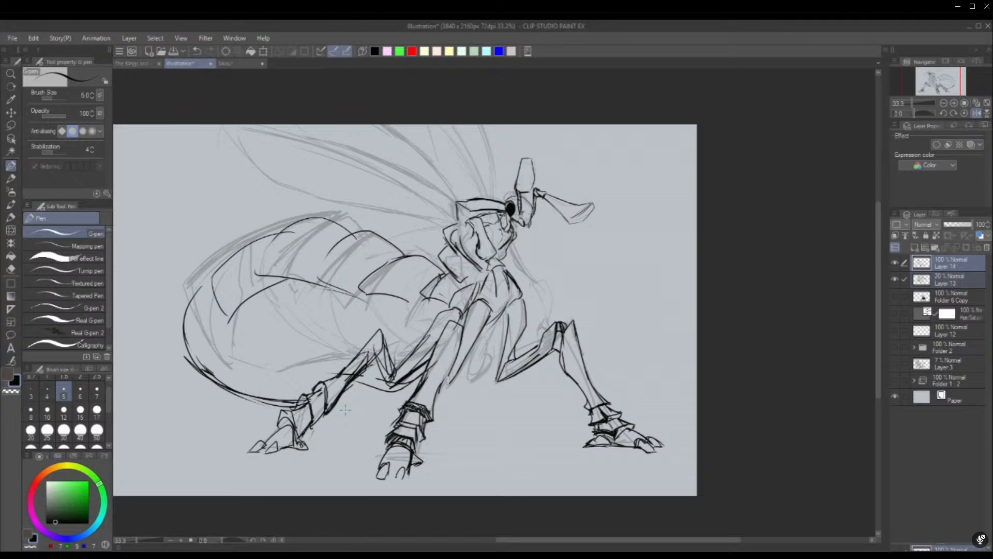
Redraw the hind leg's shin from knee to ankle and clean up the lines inside its pointed knee
{"action": "key", "text": "ctrl+z"}
{"action": "key", "text": "ctrl+z"}
{"action": "key", "text": "ctrl+z"}
{"action": "left_click_drag", "start_coordinate": [381, 341], "coordinate": [337, 402]}
{"action": "left_click_drag", "start_coordinate": [376, 351], "coordinate": [317, 422]}
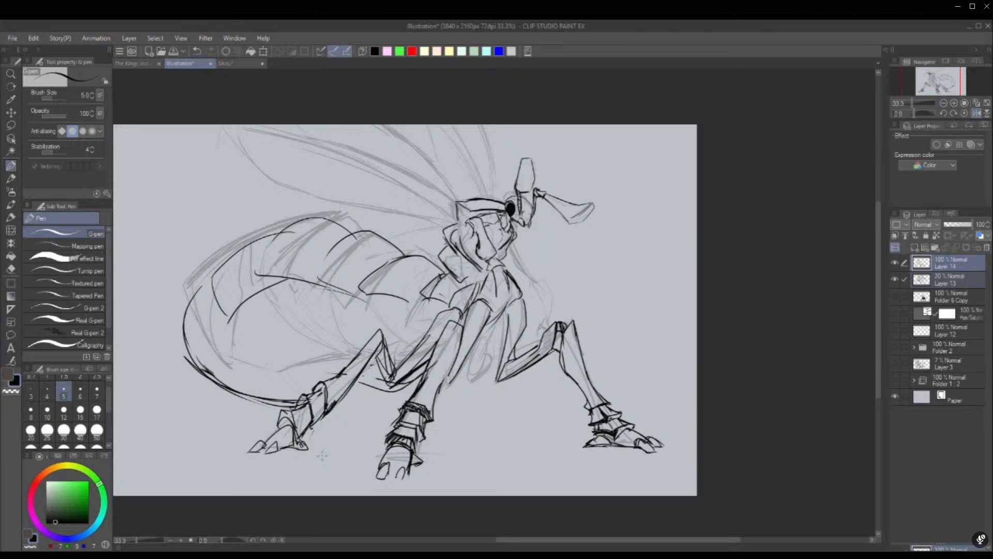
{"action": "mouse_move", "coordinate": [372, 351]}
{"action": "left_mouse_down"}
{"action": "mouse_move", "coordinate": [382, 383]}
{"action": "mouse_move", "coordinate": [390, 358]}
{"action": "mouse_move", "coordinate": [383, 389]}
{"action": "left_mouse_up"}
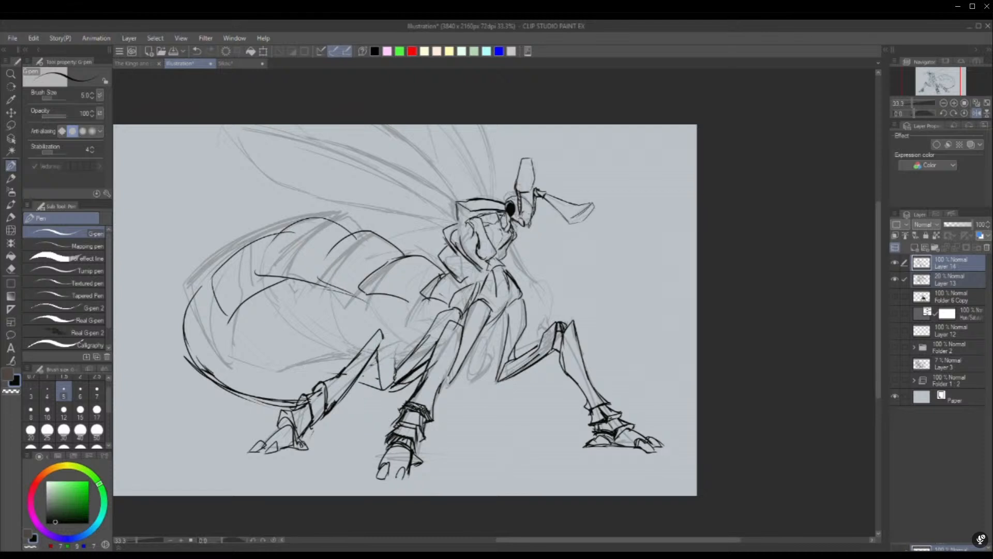
{"action": "left_click_drag", "start_coordinate": [390, 332], "coordinate": [396, 385]}
Ink curved segment bands wrapping down the abdomen's side, plus a contour line across its lower half
{"action": "left_click_drag", "start_coordinate": [185, 327], "coordinate": [230, 408]}
{"action": "left_click_drag", "start_coordinate": [228, 342], "coordinate": [228, 400]}
{"action": "mouse_move", "coordinate": [230, 315]}
{"action": "left_mouse_down"}
{"action": "mouse_move", "coordinate": [226, 396]}
{"action": "mouse_move", "coordinate": [295, 393]}
{"action": "mouse_move", "coordinate": [270, 325]}
{"action": "mouse_move", "coordinate": [343, 334]}
{"action": "mouse_move", "coordinate": [387, 259]}
{"action": "left_mouse_up"}
{"action": "mouse_move", "coordinate": [352, 373]}
{"action": "left_mouse_down"}
{"action": "mouse_move", "coordinate": [356, 292]}
{"action": "mouse_move", "coordinate": [398, 256]}
{"action": "left_mouse_up"}
{"action": "mouse_move", "coordinate": [340, 238]}
{"action": "left_mouse_down"}
{"action": "mouse_move", "coordinate": [307, 347]}
{"action": "mouse_move", "coordinate": [339, 388]}
{"action": "left_mouse_up"}
{"action": "left_click_drag", "start_coordinate": [323, 316], "coordinate": [296, 371]}
{"action": "left_click_drag", "start_coordinate": [331, 251], "coordinate": [301, 377]}
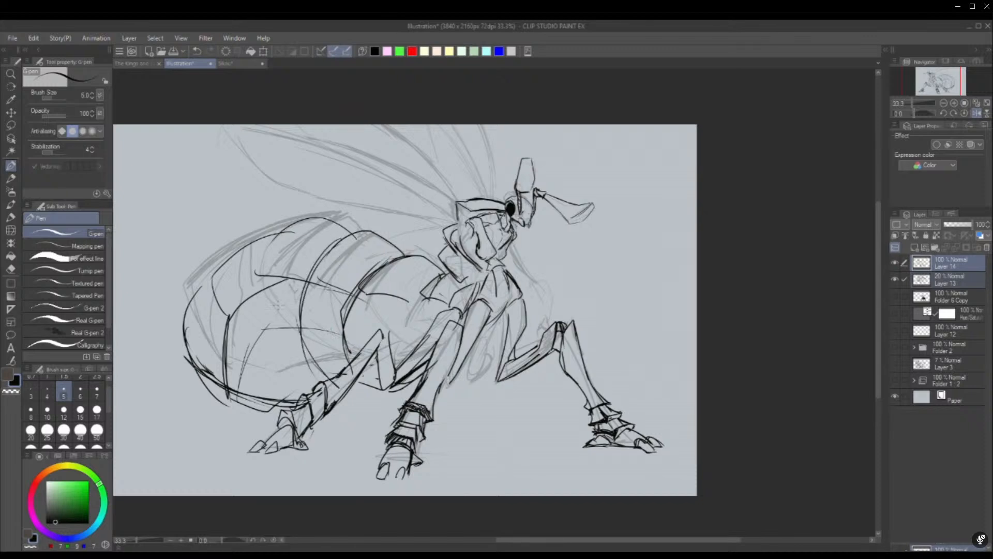
Ink the rear segment's angled edge and the diagonal line running down to the belly
{"action": "left_click_drag", "start_coordinate": [280, 221], "coordinate": [238, 296]}
{"action": "left_click_drag", "start_coordinate": [238, 296], "coordinate": [291, 379]}
{"action": "left_click_drag", "start_coordinate": [256, 336], "coordinate": [315, 390]}
{"action": "left_click_drag", "start_coordinate": [218, 266], "coordinate": [226, 365]}
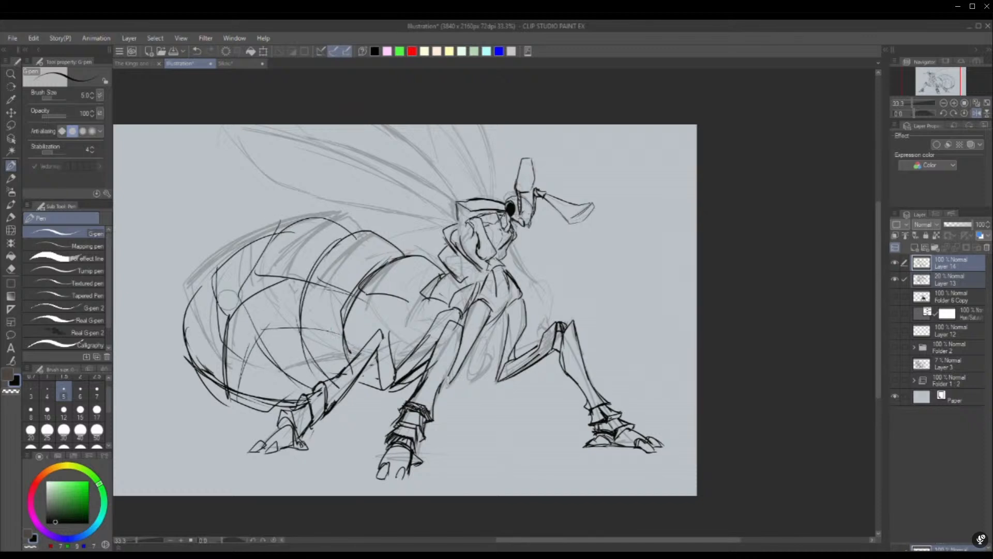
Replace the abdomen's rounded rear outline with an angular contour and add the rear plate's pointed lower edge
{"action": "left_click_drag", "start_coordinate": [219, 269], "coordinate": [236, 376]}
{"action": "mouse_move", "coordinate": [198, 297]}
{"action": "left_mouse_down"}
{"action": "mouse_move", "coordinate": [215, 391]}
{"action": "mouse_move", "coordinate": [226, 391]}
{"action": "mouse_move", "coordinate": [236, 241]}
{"action": "mouse_move", "coordinate": [274, 226]}
{"action": "left_mouse_up"}
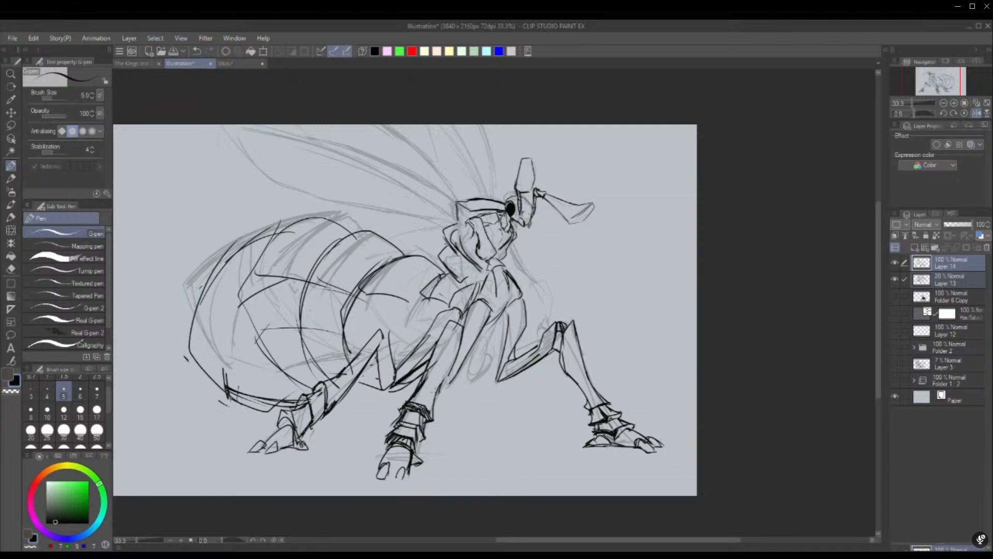
{"action": "mouse_move", "coordinate": [188, 357]}
{"action": "left_mouse_down"}
{"action": "mouse_move", "coordinate": [280, 224]}
{"action": "mouse_move", "coordinate": [193, 305]}
{"action": "mouse_move", "coordinate": [278, 217]}
{"action": "left_mouse_up"}
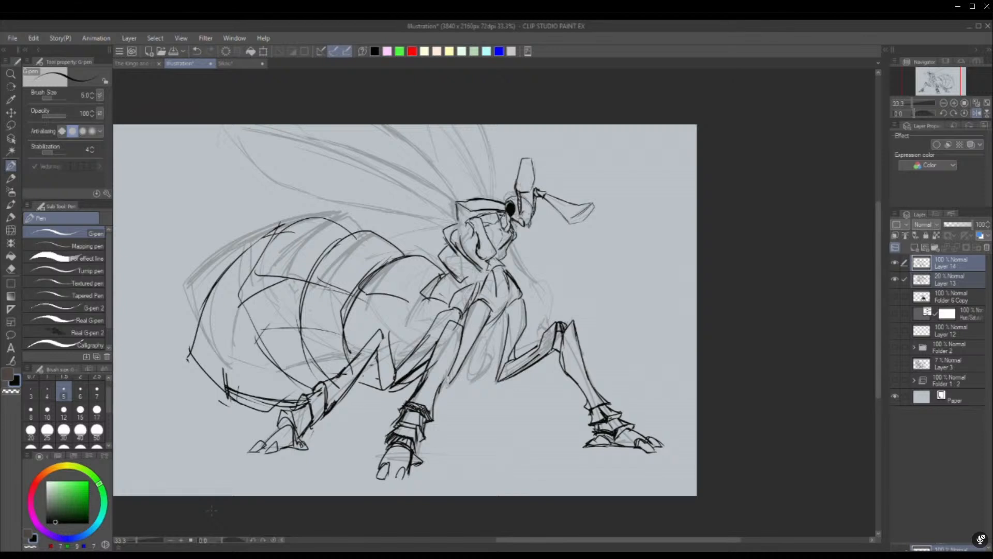
{"action": "left_click", "coordinate": [977, 112]}
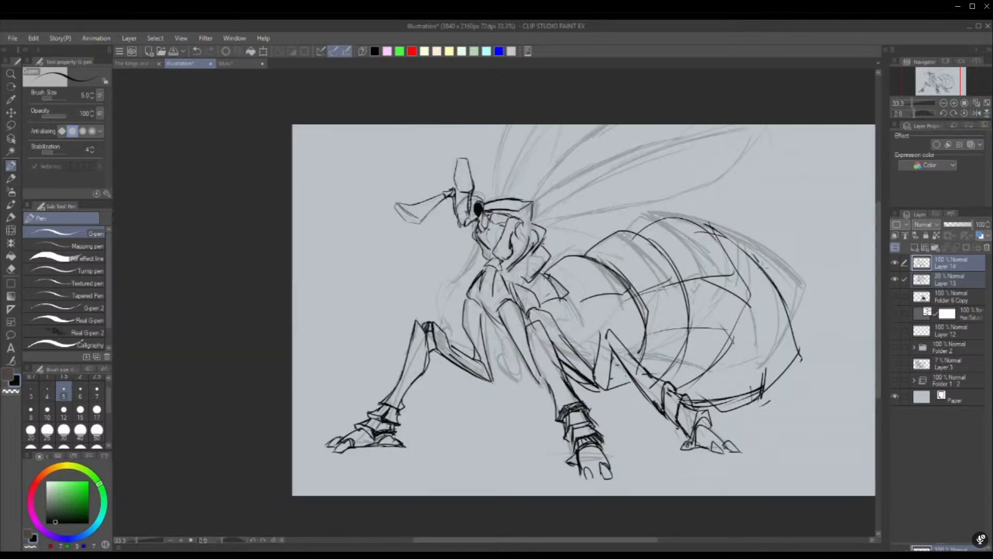
{"action": "left_click_drag", "start_coordinate": [750, 308], "coordinate": [784, 343]}
{"action": "left_click_drag", "start_coordinate": [792, 323], "coordinate": [782, 343]}
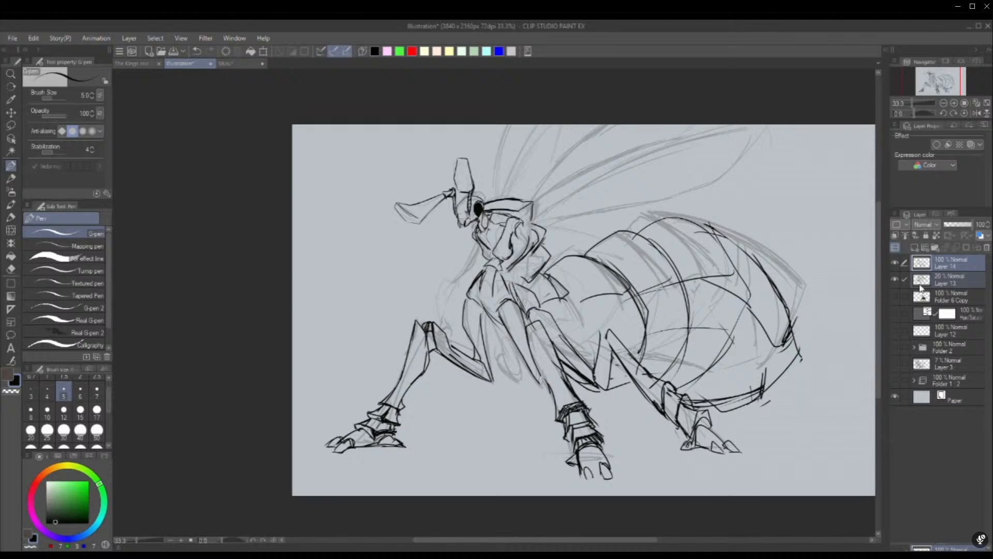
Lower the opacity of the sketch on Layer 13 to 5%
{"action": "left_click", "coordinate": [950, 280]}
{"action": "left_click", "coordinate": [944, 224]}
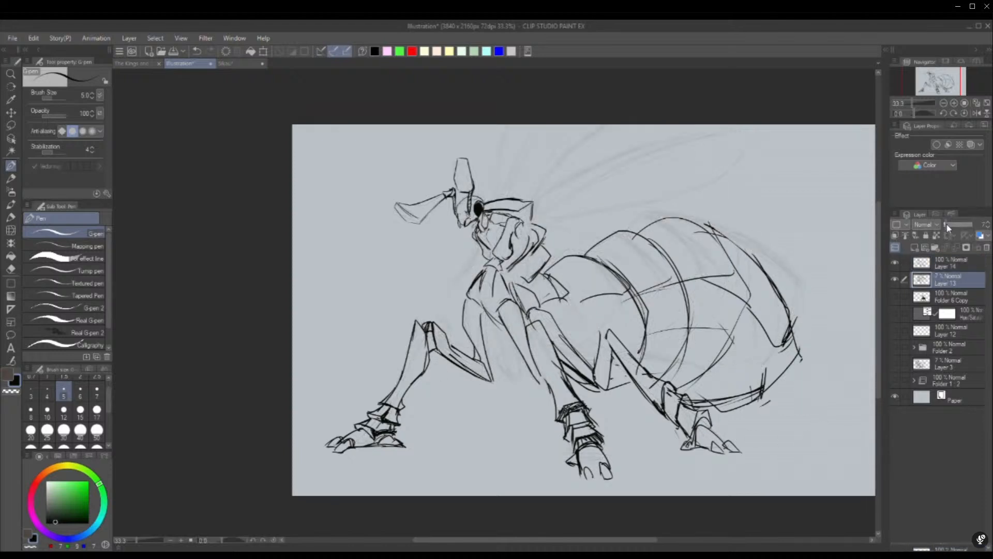
{"action": "left_click_drag", "start_coordinate": [948, 226], "coordinate": [946, 226]}
Clear the middle leg's old toes on Layer 14 and draw a small claw tip below the ankle
{"action": "left_click", "coordinate": [970, 113]}
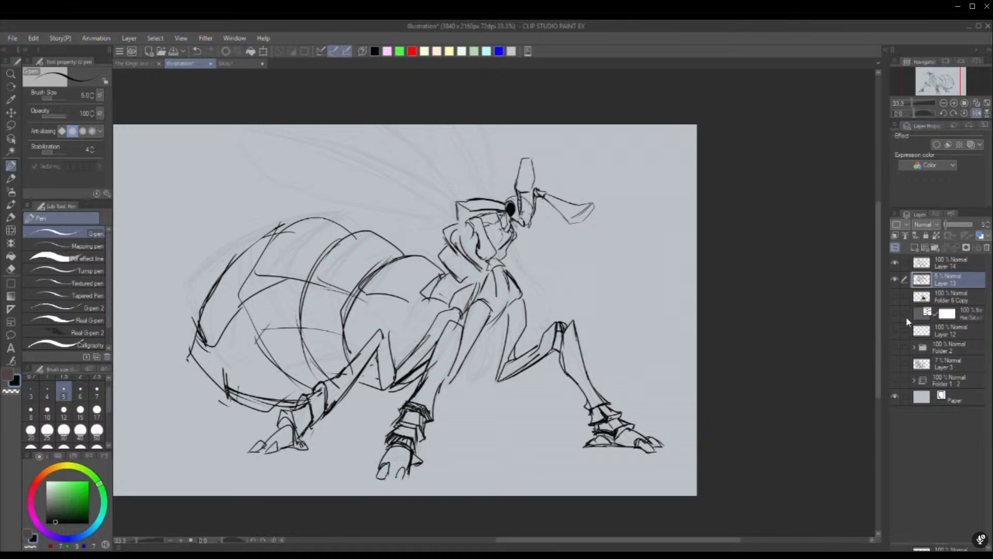
{"action": "left_click", "coordinate": [949, 269]}
{"action": "mouse_move", "coordinate": [385, 468]}
{"action": "left_mouse_down"}
{"action": "mouse_move", "coordinate": [377, 478]}
{"action": "mouse_move", "coordinate": [385, 459]}
{"action": "left_mouse_up"}
{"action": "mouse_move", "coordinate": [386, 460]}
{"action": "left_mouse_down"}
{"action": "mouse_move", "coordinate": [384, 472]}
{"action": "mouse_move", "coordinate": [407, 462]}
{"action": "mouse_move", "coordinate": [370, 472]}
{"action": "mouse_move", "coordinate": [385, 459]}
{"action": "mouse_move", "coordinate": [400, 483]}
{"action": "mouse_move", "coordinate": [387, 450]}
{"action": "mouse_move", "coordinate": [409, 451]}
{"action": "left_mouse_up"}
{"action": "key", "text": "ctrl+z"}
{"action": "key", "text": "ctrl+z"}
{"action": "key", "text": "ctrl+z"}
{"action": "key", "text": "ctrl+z"}
{"action": "key", "text": "ctrl+z"}
{"action": "key", "text": "ctrl+z"}
{"action": "key", "text": "ctrl+z"}
{"action": "key", "text": "ctrl+z"}
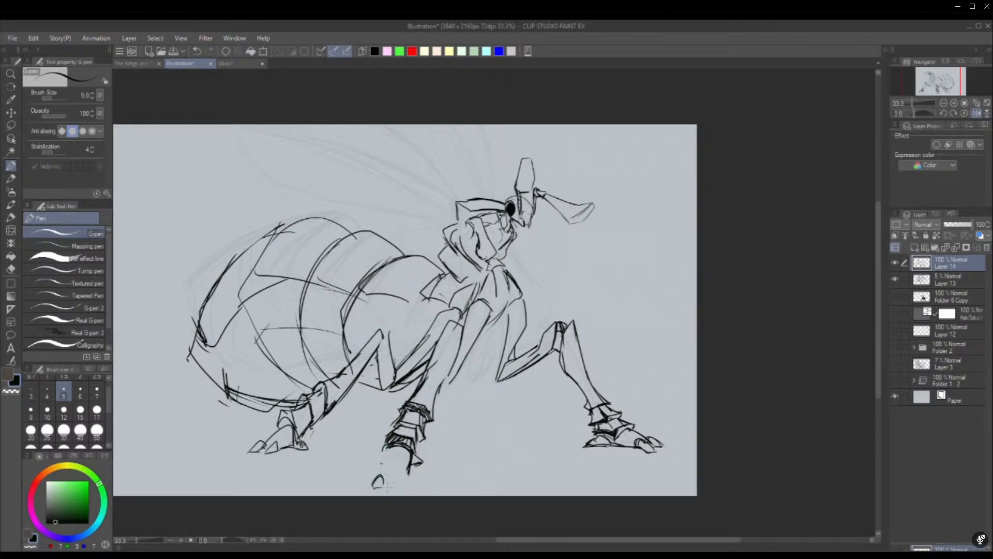
Ink the middle leg's new foot with spread toes, pointed claws and a side spur
{"action": "mouse_move", "coordinate": [398, 489]}
{"action": "left_mouse_down"}
{"action": "mouse_move", "coordinate": [403, 473]}
{"action": "mouse_move", "coordinate": [387, 448]}
{"action": "mouse_move", "coordinate": [408, 466]}
{"action": "left_mouse_up"}
{"action": "mouse_move", "coordinate": [398, 480]}
{"action": "left_mouse_down"}
{"action": "mouse_move", "coordinate": [413, 470]}
{"action": "mouse_move", "coordinate": [384, 458]}
{"action": "mouse_move", "coordinate": [377, 472]}
{"action": "left_mouse_up"}
{"action": "mouse_move", "coordinate": [399, 446]}
{"action": "left_mouse_down"}
{"action": "mouse_move", "coordinate": [407, 478]}
{"action": "mouse_move", "coordinate": [417, 475]}
{"action": "mouse_move", "coordinate": [360, 470]}
{"action": "mouse_move", "coordinate": [371, 487]}
{"action": "mouse_move", "coordinate": [364, 492]}
{"action": "mouse_move", "coordinate": [376, 484]}
{"action": "mouse_move", "coordinate": [394, 493]}
{"action": "left_mouse_up"}
{"action": "key", "text": "ctrl+z"}
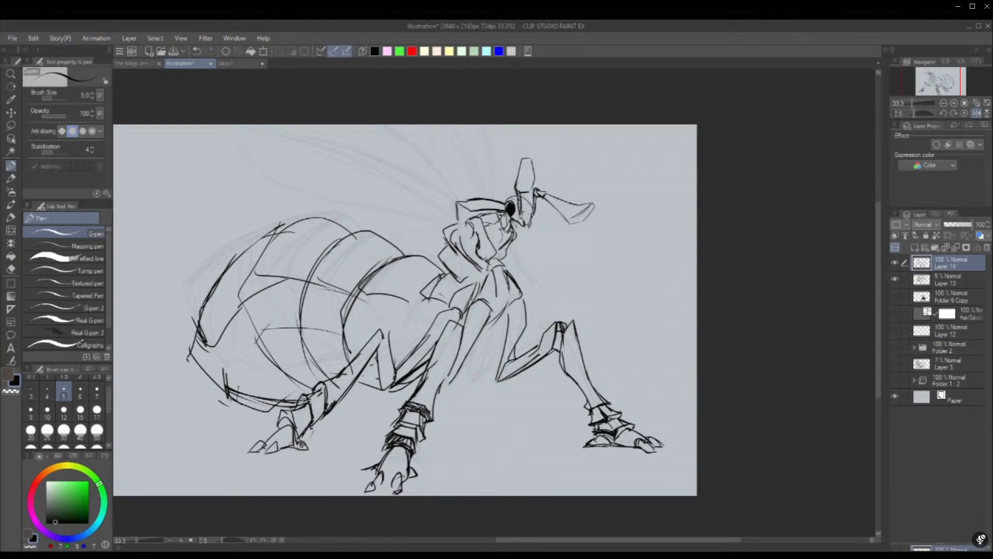
{"action": "left_click_drag", "start_coordinate": [379, 485], "coordinate": [391, 481]}
Ink a narrow pointed shape beside the middle leg's thigh and fill it with diagonal hatching
{"action": "left_click_drag", "start_coordinate": [486, 331], "coordinate": [469, 386]}
{"action": "left_click_drag", "start_coordinate": [476, 352], "coordinate": [468, 383]}
{"action": "mouse_move", "coordinate": [488, 331]}
{"action": "left_mouse_down"}
{"action": "mouse_move", "coordinate": [468, 386]}
{"action": "mouse_move", "coordinate": [483, 346]}
{"action": "mouse_move", "coordinate": [470, 386]}
{"action": "mouse_move", "coordinate": [474, 340]}
{"action": "mouse_move", "coordinate": [486, 331]}
{"action": "left_mouse_up"}
{"action": "left_click_drag", "start_coordinate": [487, 330], "coordinate": [476, 344]}
{"action": "left_click_drag", "start_coordinate": [492, 332], "coordinate": [473, 355]}
{"action": "left_click_drag", "start_coordinate": [485, 347], "coordinate": [468, 372]}
{"action": "mouse_move", "coordinate": [485, 357]}
{"action": "left_mouse_down"}
{"action": "mouse_move", "coordinate": [464, 386]}
{"action": "mouse_move", "coordinate": [482, 368]}
{"action": "mouse_move", "coordinate": [474, 396]}
{"action": "left_mouse_up"}
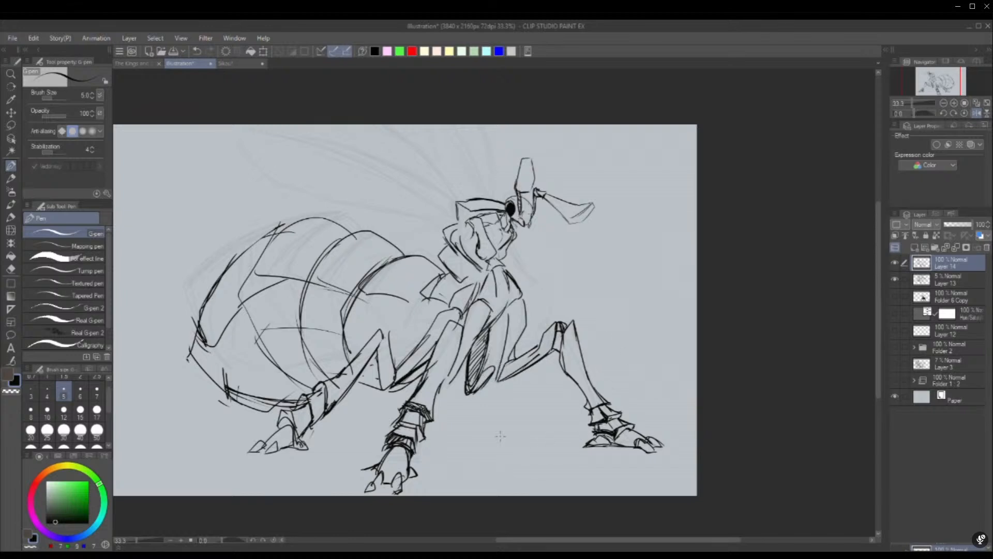
Draw a short ground line between the front and middle feet, and replace the abdomen's lower bands with a flank line
{"action": "mouse_move", "coordinate": [489, 444]}
{"action": "left_mouse_down"}
{"action": "mouse_move", "coordinate": [525, 446]}
{"action": "mouse_move", "coordinate": [513, 444]}
{"action": "left_mouse_up"}
{"action": "key", "text": "ctrl+z"}
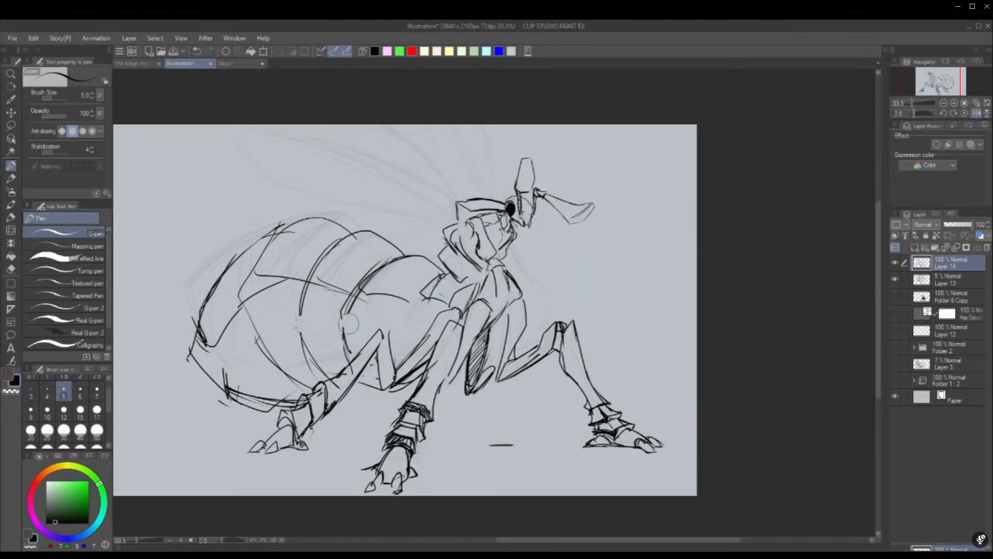
{"action": "mouse_move", "coordinate": [229, 387]}
{"action": "left_mouse_down"}
{"action": "mouse_move", "coordinate": [274, 345]}
{"action": "mouse_move", "coordinate": [380, 330]}
{"action": "mouse_move", "coordinate": [409, 351]}
{"action": "left_mouse_up"}
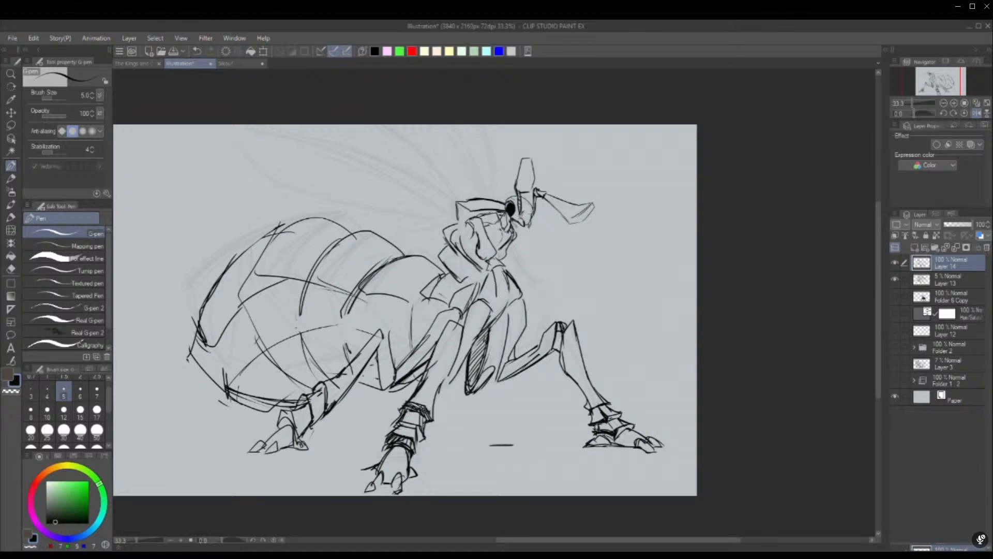
Ink the abdomen's front segment where it meets the hip, with its upper edge joining the waist
{"action": "mouse_move", "coordinate": [447, 275]}
{"action": "left_mouse_down"}
{"action": "mouse_move", "coordinate": [460, 289]}
{"action": "mouse_move", "coordinate": [444, 299]}
{"action": "mouse_move", "coordinate": [430, 290]}
{"action": "left_mouse_up"}
{"action": "mouse_move", "coordinate": [412, 303]}
{"action": "left_mouse_down"}
{"action": "mouse_move", "coordinate": [445, 274]}
{"action": "mouse_move", "coordinate": [460, 291]}
{"action": "left_mouse_up"}
{"action": "left_click_drag", "start_coordinate": [413, 302], "coordinate": [444, 309]}
{"action": "left_click_drag", "start_coordinate": [460, 280], "coordinate": [488, 275]}
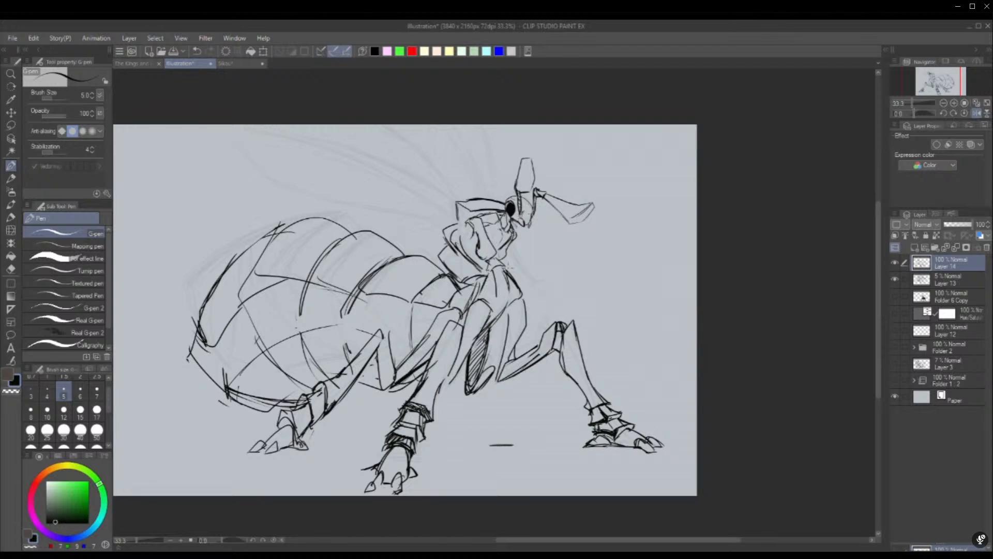
Mirror the view and ink slanted strokes for an upper arm coming down from beneath the creature's head
{"action": "key", "text": "h"}
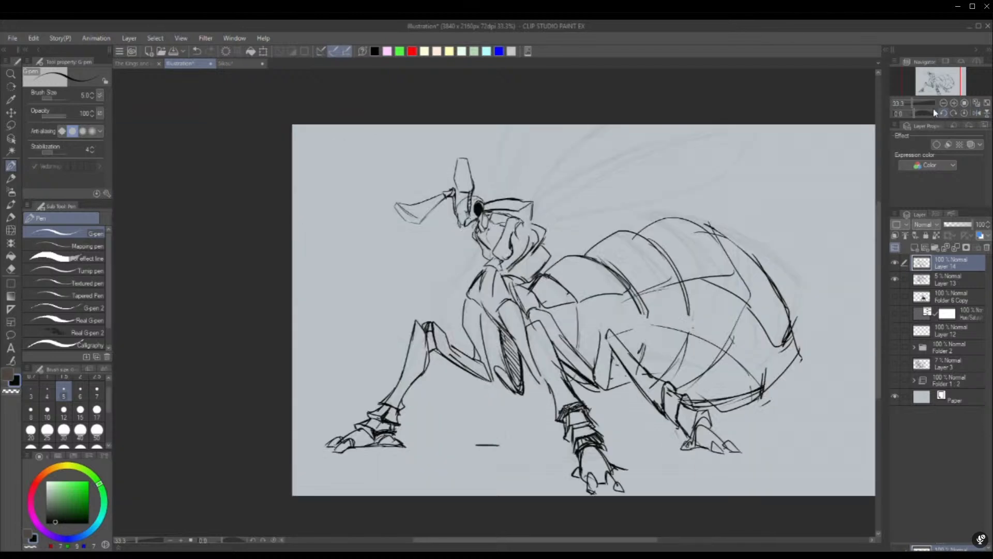
{"action": "left_click_drag", "start_coordinate": [439, 289], "coordinate": [477, 235]}
{"action": "mouse_move", "coordinate": [455, 268]}
{"action": "left_mouse_down"}
{"action": "mouse_move", "coordinate": [476, 231]}
{"action": "mouse_move", "coordinate": [434, 299]}
{"action": "left_mouse_up"}
{"action": "mouse_move", "coordinate": [480, 249]}
{"action": "left_mouse_down"}
{"action": "mouse_move", "coordinate": [445, 296]}
{"action": "mouse_move", "coordinate": [461, 262]}
{"action": "left_mouse_up"}
{"action": "left_click_drag", "start_coordinate": [442, 298], "coordinate": [469, 251]}
{"action": "left_click_drag", "start_coordinate": [441, 301], "coordinate": [465, 256]}
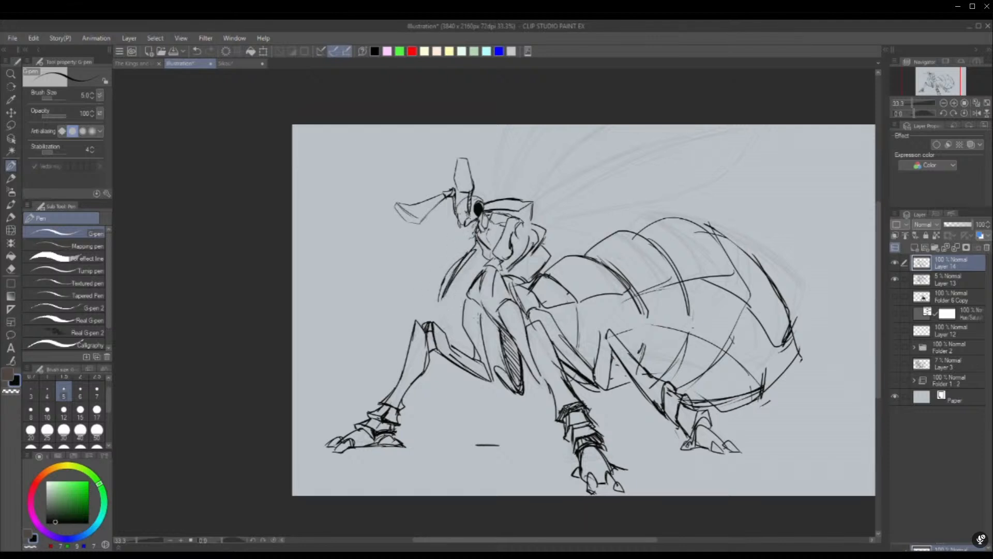
{"action": "key", "text": "m"}
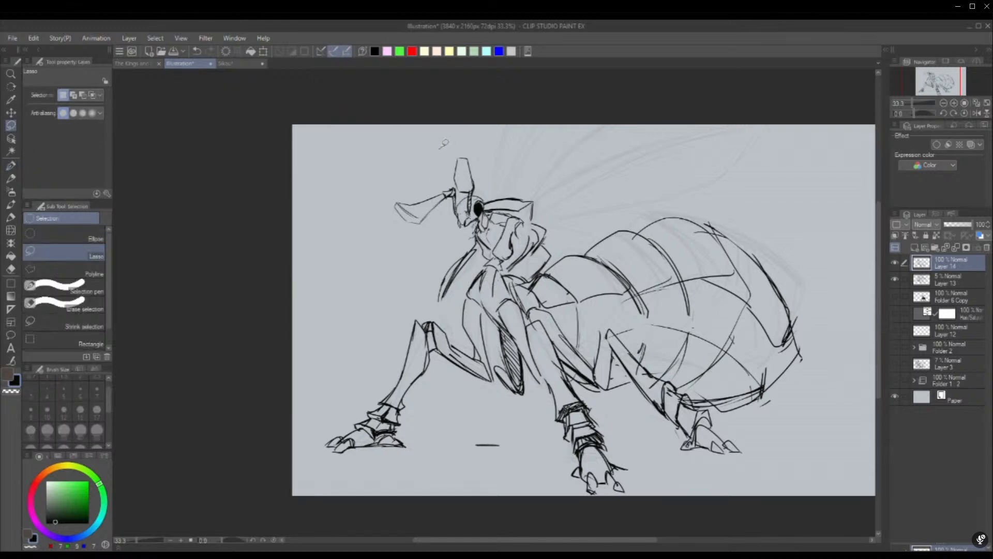
{"action": "mouse_move", "coordinate": [443, 146]}
{"action": "left_mouse_down"}
{"action": "mouse_move", "coordinate": [436, 232]}
{"action": "mouse_move", "coordinate": [465, 226]}
{"action": "mouse_move", "coordinate": [486, 152]}
{"action": "left_mouse_up"}
{"action": "key", "text": "ctrl+t"}
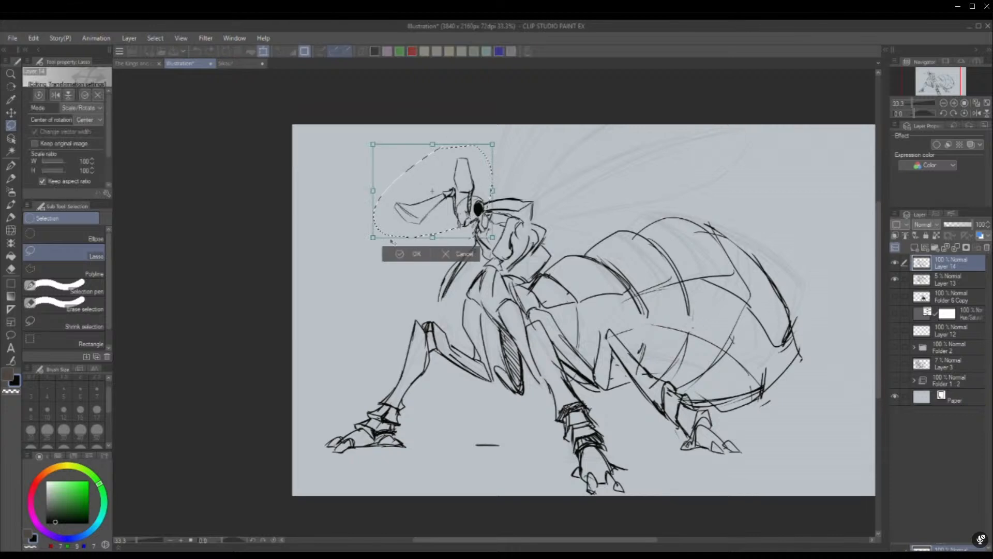
{"action": "left_click_drag", "start_coordinate": [363, 245], "coordinate": [345, 246]}
{"action": "left_click_drag", "start_coordinate": [427, 222], "coordinate": [430, 222]}
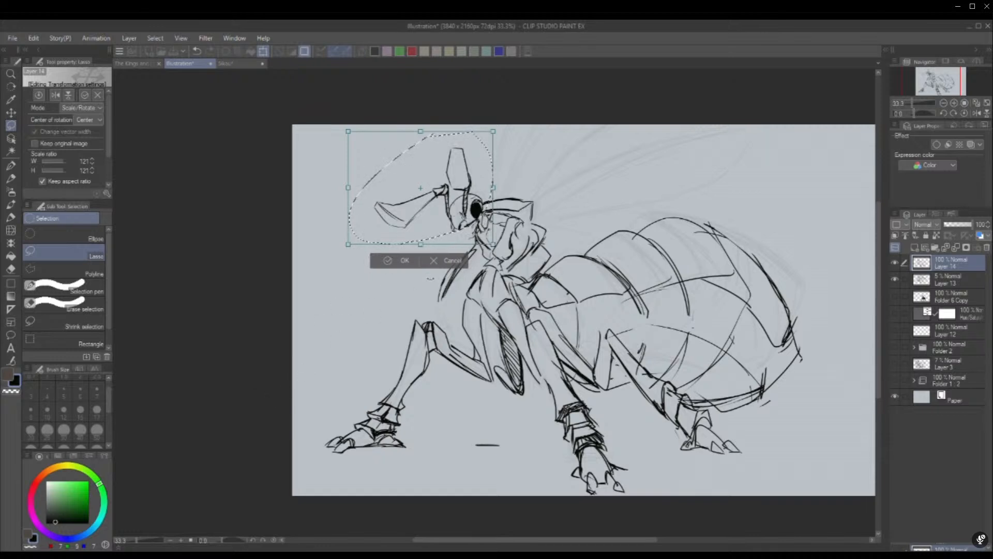
{"action": "left_click", "coordinate": [444, 261]}
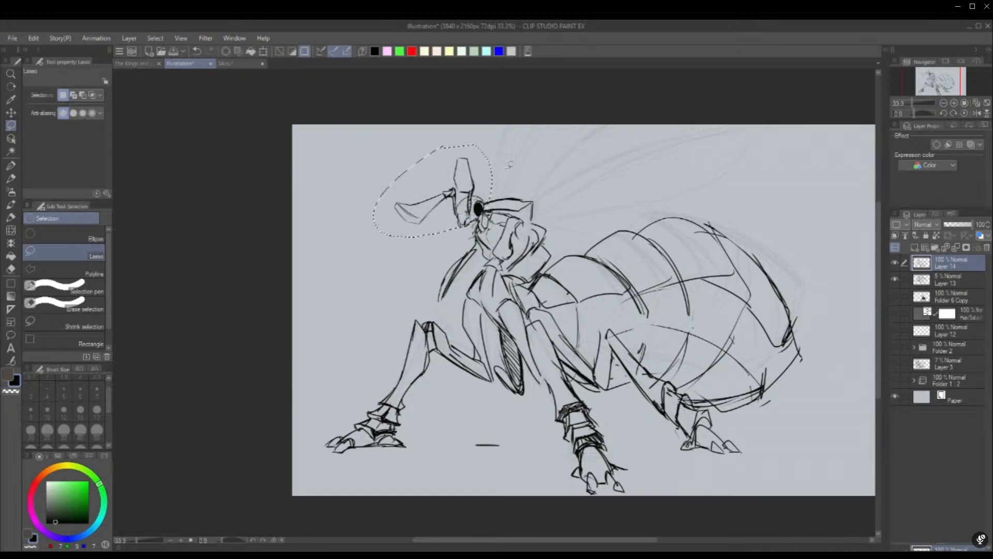
{"action": "key", "text": "ctrl+d"}
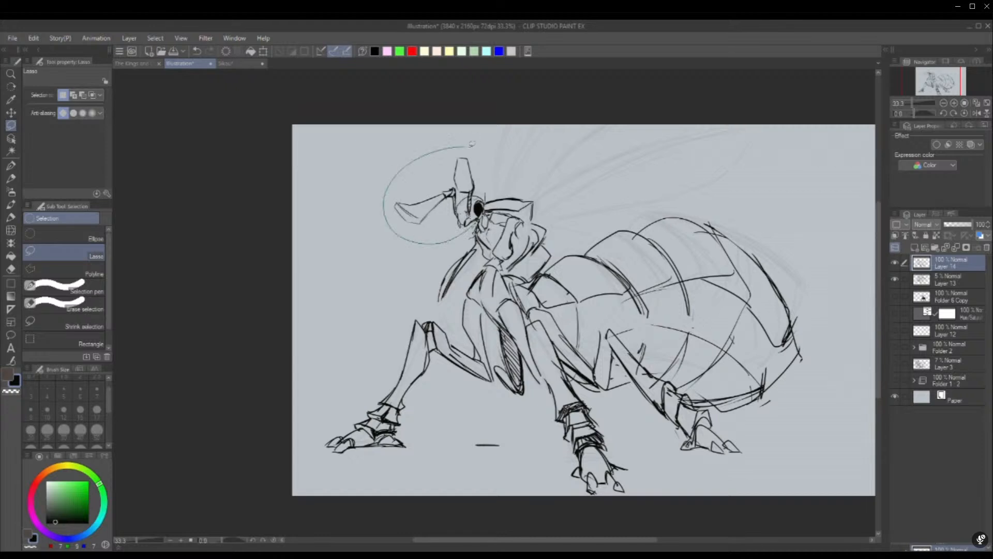
Select the creature's face and antennae on Layer 14, enlarge them to 125%, and clear the selection
{"action": "left_click_drag", "start_coordinate": [485, 167], "coordinate": [489, 167]}
{"action": "key", "text": "ctrl+t"}
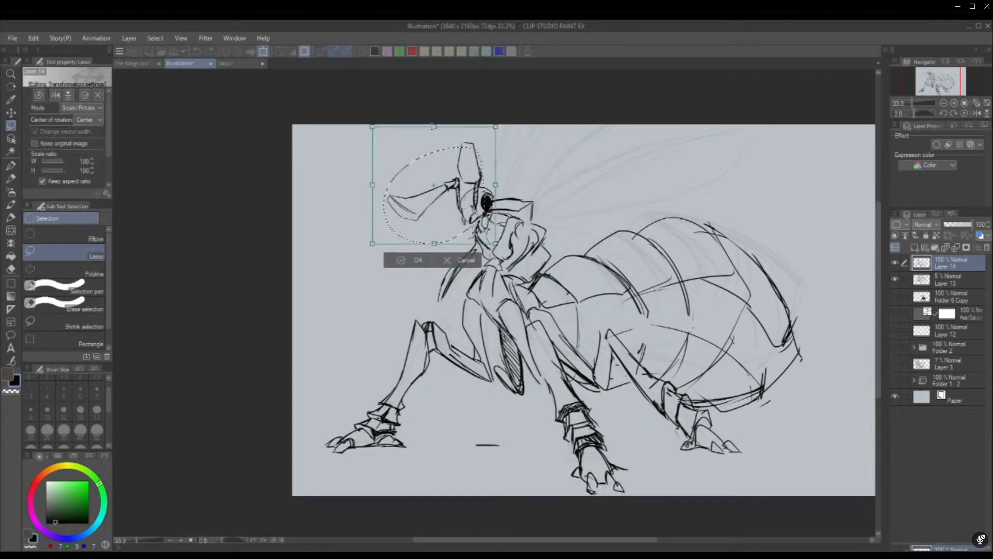
{"action": "left_click_drag", "start_coordinate": [433, 127], "coordinate": [434, 125]}
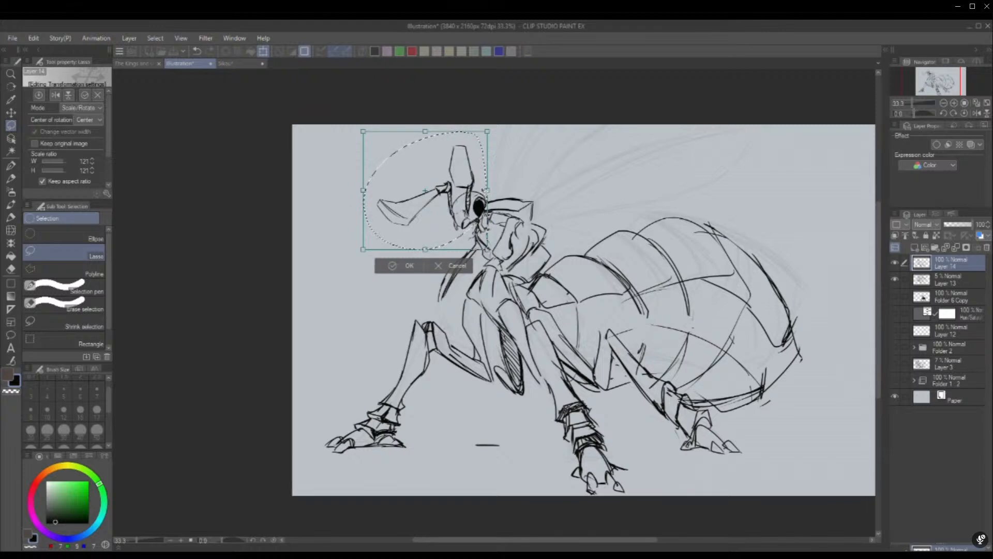
{"action": "left_click", "coordinate": [93, 159]}
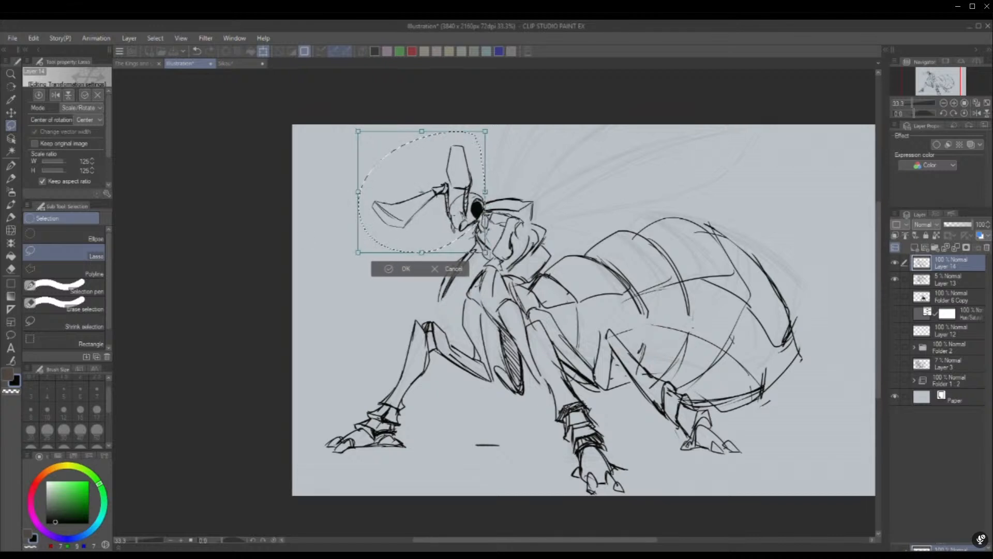
{"action": "left_click", "coordinate": [406, 270]}
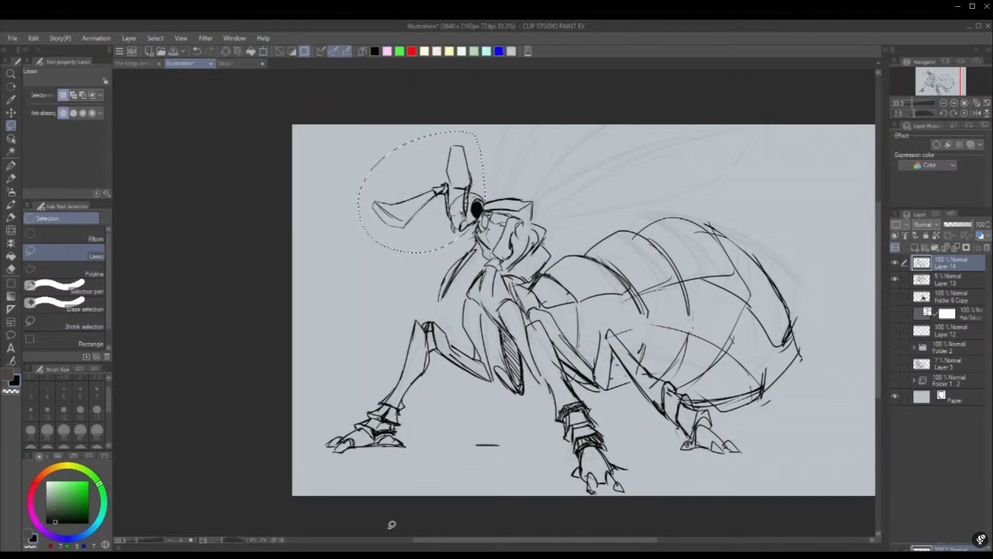
{"action": "key", "text": "ctrl+d"}
Erase most of the rough upper-arm strokes below the face and ink a small circle on the side of the head
{"action": "left_click", "coordinate": [976, 112]}
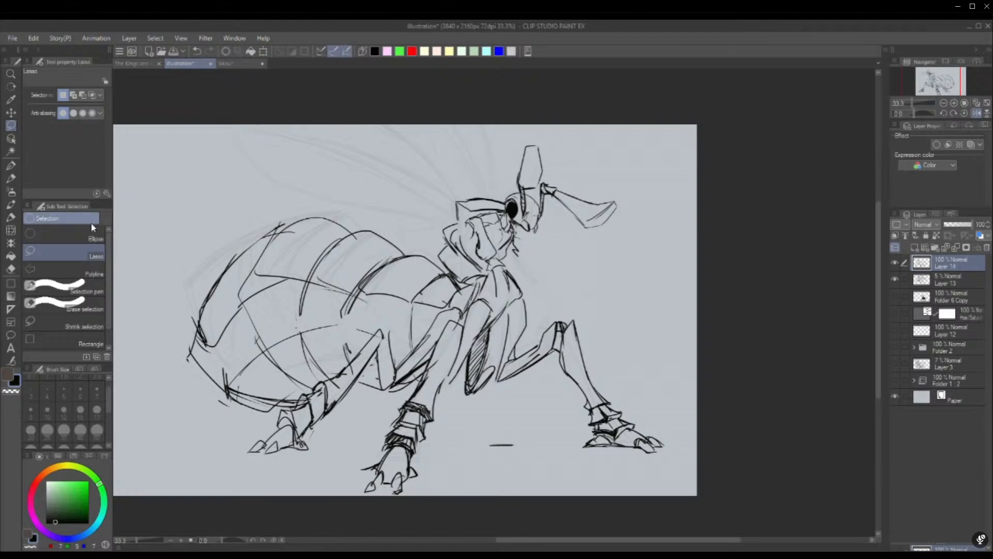
{"action": "left_click", "coordinate": [17, 167]}
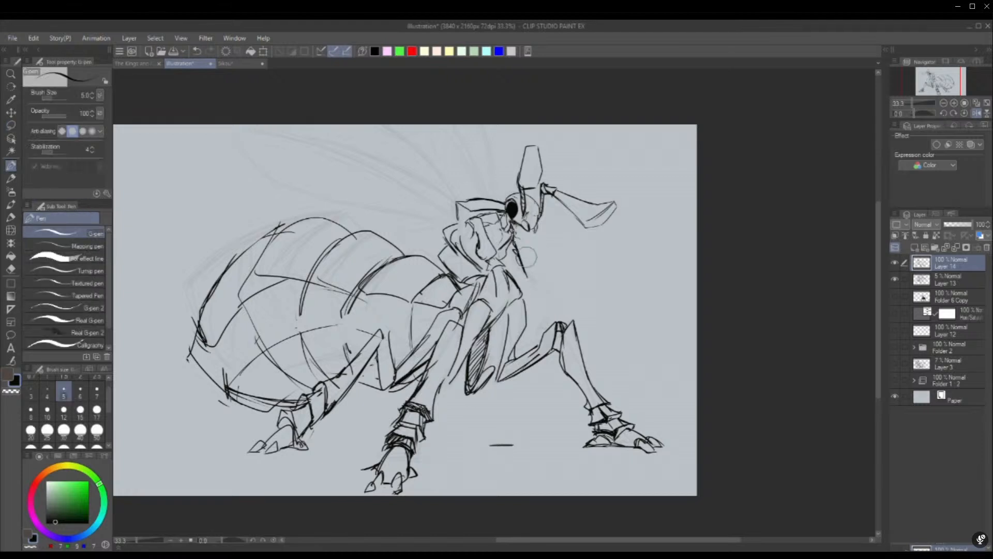
{"action": "left_click_drag", "start_coordinate": [510, 244], "coordinate": [533, 283]}
{"action": "left_click", "coordinate": [974, 113]}
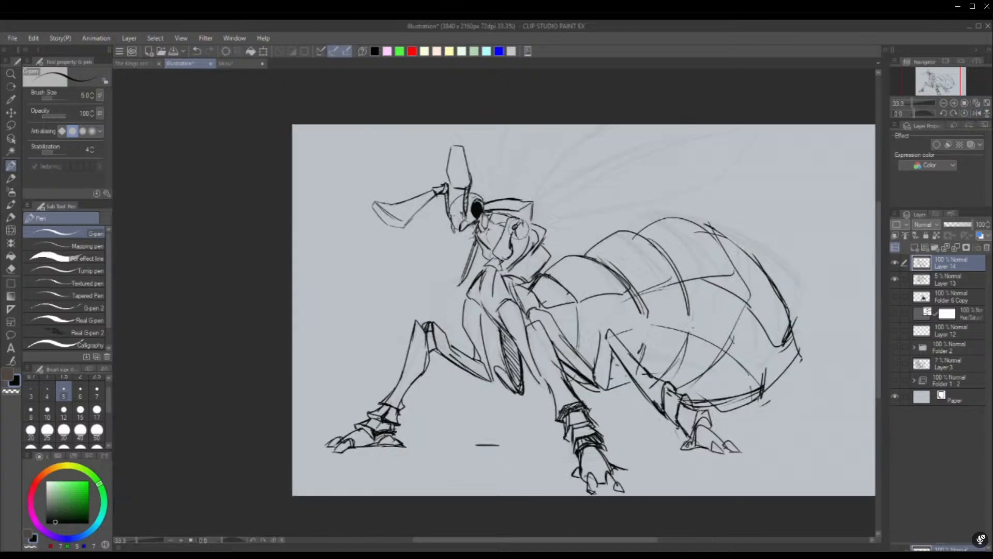
{"action": "left_click_drag", "start_coordinate": [514, 226], "coordinate": [515, 223]}
{"action": "mouse_move", "coordinate": [475, 250]}
{"action": "left_mouse_down"}
{"action": "mouse_move", "coordinate": [454, 290]}
{"action": "mouse_move", "coordinate": [460, 267]}
{"action": "left_mouse_up"}
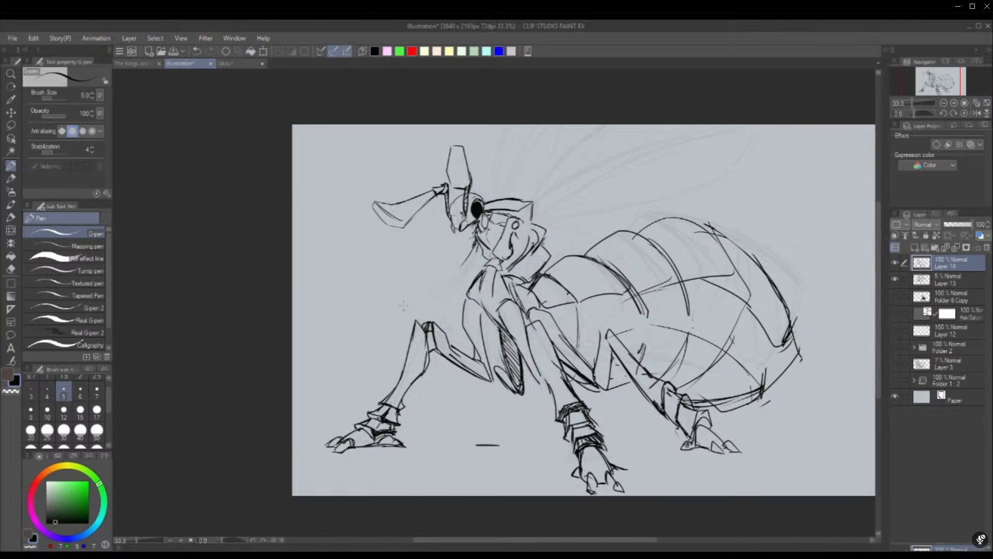
Ink a bent arm reaching from the neck to the front knee, ending in a drooping hand with curled fingers
{"action": "mouse_move", "coordinate": [416, 309]}
{"action": "left_mouse_down"}
{"action": "mouse_move", "coordinate": [427, 279]}
{"action": "mouse_move", "coordinate": [455, 272]}
{"action": "mouse_move", "coordinate": [416, 309]}
{"action": "left_mouse_up"}
{"action": "left_click_drag", "start_coordinate": [455, 282], "coordinate": [419, 306]}
{"action": "mouse_move", "coordinate": [448, 265]}
{"action": "left_mouse_down"}
{"action": "mouse_move", "coordinate": [417, 276]}
{"action": "mouse_move", "coordinate": [454, 275]}
{"action": "mouse_move", "coordinate": [423, 279]}
{"action": "mouse_move", "coordinate": [432, 287]}
{"action": "mouse_move", "coordinate": [458, 278]}
{"action": "mouse_move", "coordinate": [411, 301]}
{"action": "left_mouse_up"}
{"action": "left_click_drag", "start_coordinate": [475, 236], "coordinate": [454, 276]}
{"action": "mouse_move", "coordinate": [410, 306]}
{"action": "left_mouse_down"}
{"action": "mouse_move", "coordinate": [392, 331]}
{"action": "mouse_move", "coordinate": [426, 313]}
{"action": "mouse_move", "coordinate": [406, 318]}
{"action": "left_mouse_up"}
{"action": "left_click_drag", "start_coordinate": [414, 312], "coordinate": [408, 321]}
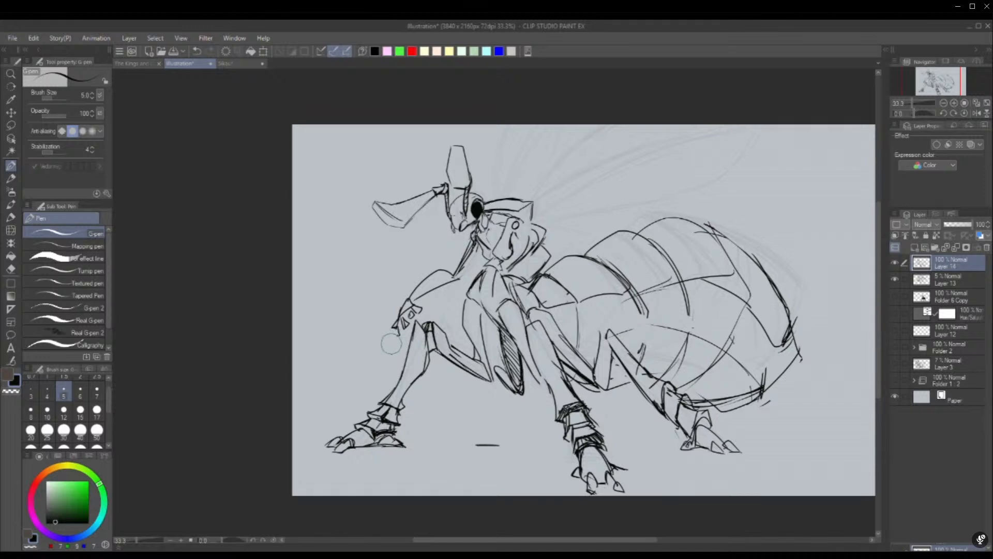
{"action": "mouse_move", "coordinate": [399, 327]}
{"action": "left_mouse_down"}
{"action": "mouse_move", "coordinate": [394, 335]}
{"action": "mouse_move", "coordinate": [423, 314]}
{"action": "mouse_move", "coordinate": [408, 329]}
{"action": "left_mouse_up"}
{"action": "mouse_move", "coordinate": [410, 301]}
{"action": "left_mouse_down"}
{"action": "mouse_move", "coordinate": [461, 278]}
{"action": "mouse_move", "coordinate": [438, 288]}
{"action": "left_mouse_up"}
{"action": "left_click_drag", "start_coordinate": [481, 234], "coordinate": [463, 273]}
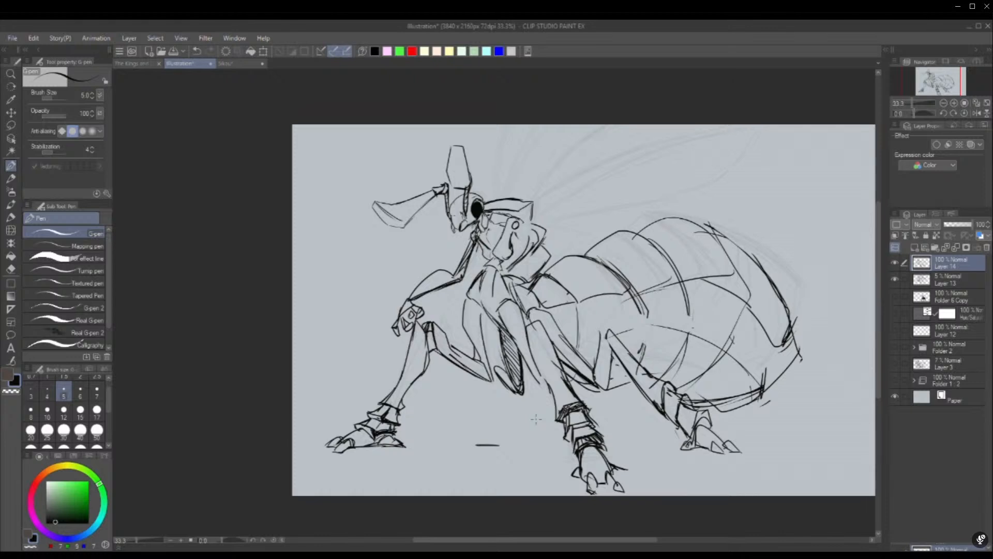
Liquify the head with a brush size of 1200, pushing it slightly up and back toward the body
{"action": "key", "text": "j"}
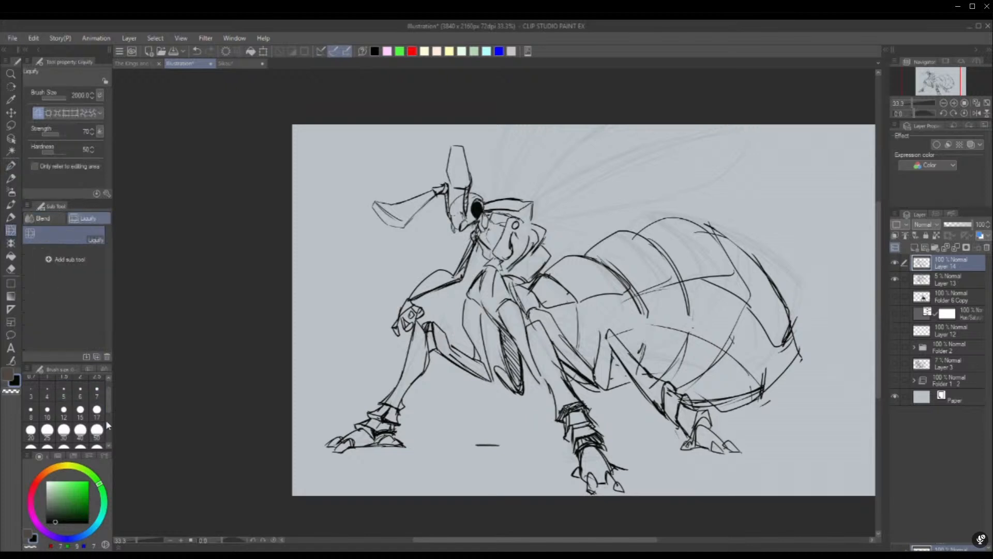
{"action": "scroll", "coordinate": [105, 420], "scroll_direction": "down", "scroll_amount": 3}
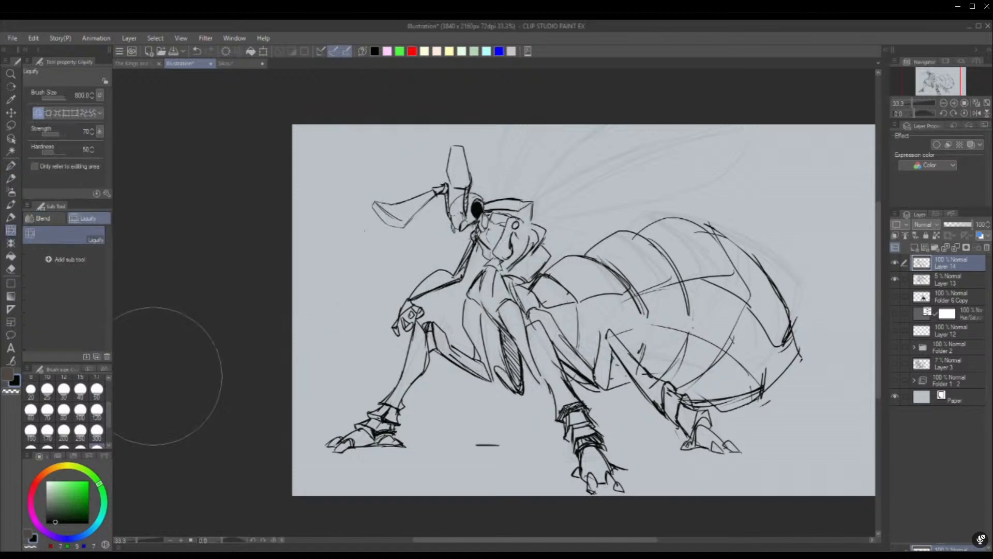
{"action": "left_click", "coordinate": [96, 410]}
{"action": "scroll", "coordinate": [110, 429], "scroll_direction": "down", "scroll_amount": 1}
{"action": "scroll", "coordinate": [110, 429], "scroll_direction": "down", "scroll_amount": 1}
{"action": "left_click", "coordinate": [47, 436]}
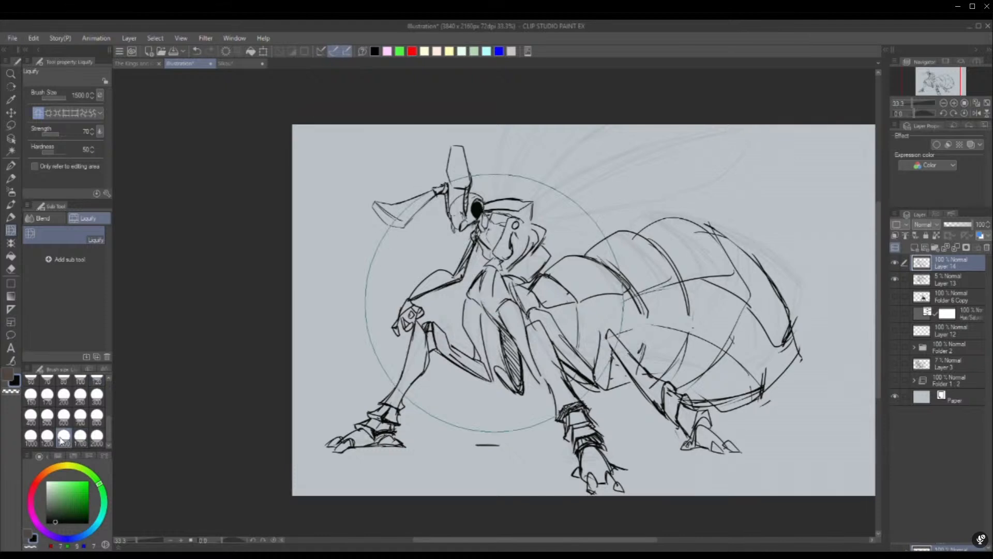
{"action": "left_click_drag", "start_coordinate": [461, 194], "coordinate": [489, 182]}
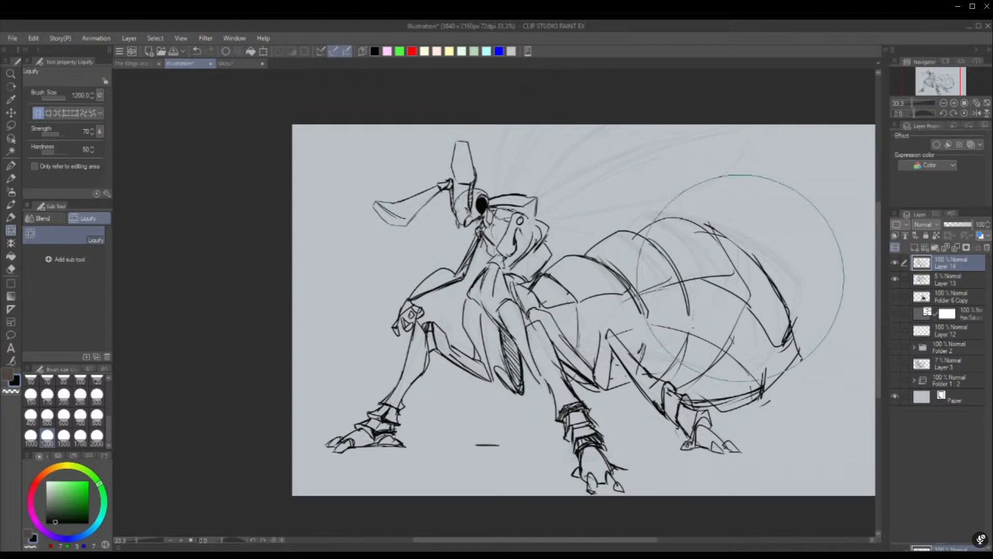
Redraw the upright antenna's end as an angular, slanted blade with a pointed tip
{"action": "left_click", "coordinate": [976, 111]}
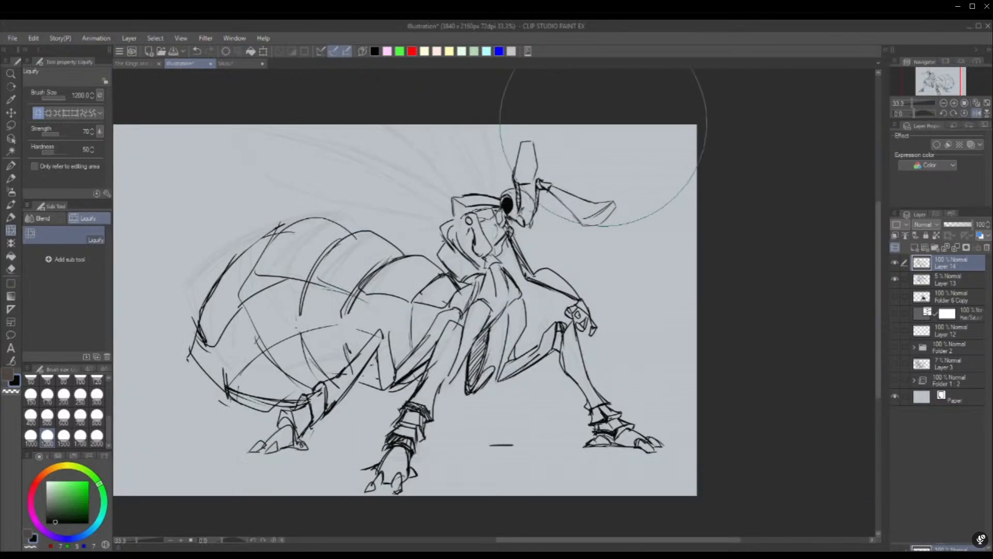
{"action": "key", "text": "p"}
{"action": "left_click_drag", "start_coordinate": [522, 132], "coordinate": [528, 138]}
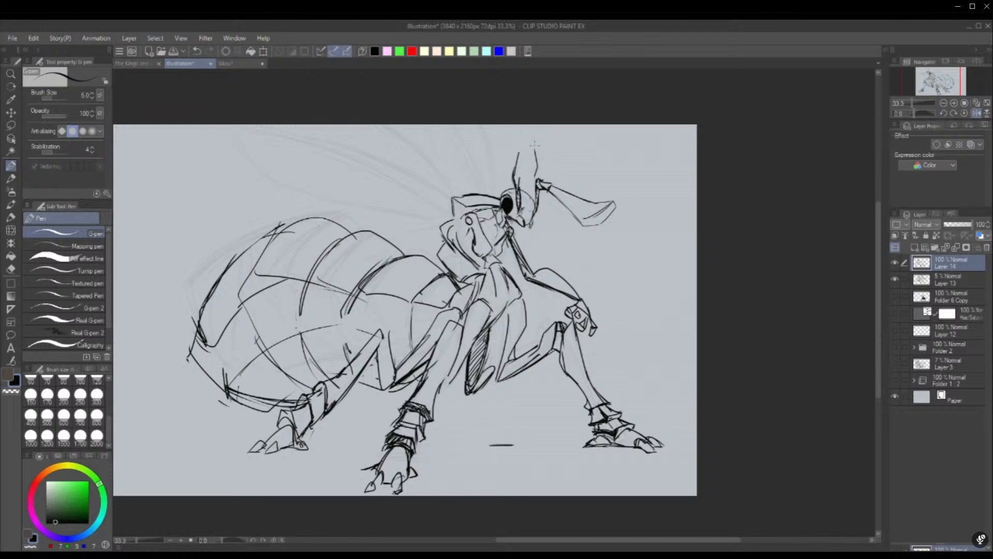
{"action": "left_click_drag", "start_coordinate": [519, 156], "coordinate": [517, 188]}
{"action": "mouse_move", "coordinate": [519, 154]}
{"action": "left_mouse_down"}
{"action": "mouse_move", "coordinate": [540, 143]}
{"action": "mouse_move", "coordinate": [541, 169]}
{"action": "mouse_move", "coordinate": [525, 190]}
{"action": "mouse_move", "coordinate": [532, 173]}
{"action": "mouse_move", "coordinate": [510, 181]}
{"action": "left_mouse_up"}
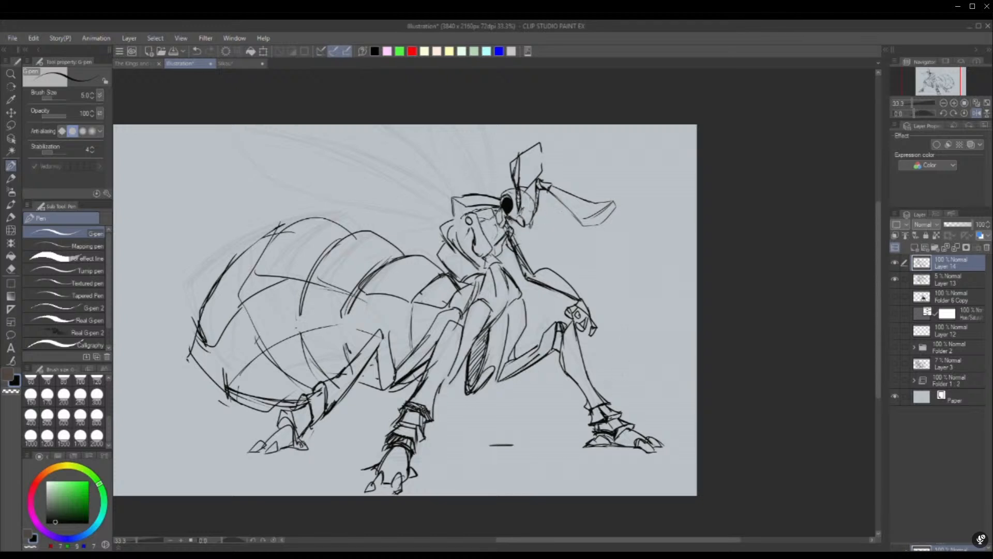
Ink a bold, layered curve around the abdomen's rear and underside, undoing the last two strokes
{"action": "left_click_drag", "start_coordinate": [222, 268], "coordinate": [191, 355]}
{"action": "left_click_drag", "start_coordinate": [264, 229], "coordinate": [187, 347]}
{"action": "left_click_drag", "start_coordinate": [193, 352], "coordinate": [266, 216]}
{"action": "left_click_drag", "start_coordinate": [225, 270], "coordinate": [187, 363]}
{"action": "mouse_move", "coordinate": [287, 224]}
{"action": "left_mouse_down"}
{"action": "mouse_move", "coordinate": [206, 299]}
{"action": "mouse_move", "coordinate": [187, 371]}
{"action": "left_mouse_up"}
{"action": "left_click_drag", "start_coordinate": [270, 233], "coordinate": [192, 361]}
{"action": "left_click_drag", "start_coordinate": [304, 210], "coordinate": [193, 367]}
{"action": "left_click_drag", "start_coordinate": [255, 248], "coordinate": [200, 387]}
{"action": "left_click_drag", "start_coordinate": [289, 226], "coordinate": [210, 314]}
{"action": "mouse_move", "coordinate": [272, 236]}
{"action": "left_mouse_down"}
{"action": "mouse_move", "coordinate": [192, 378]}
{"action": "mouse_move", "coordinate": [268, 413]}
{"action": "mouse_move", "coordinate": [297, 408]}
{"action": "left_mouse_up"}
{"action": "left_click_drag", "start_coordinate": [220, 389], "coordinate": [303, 400]}
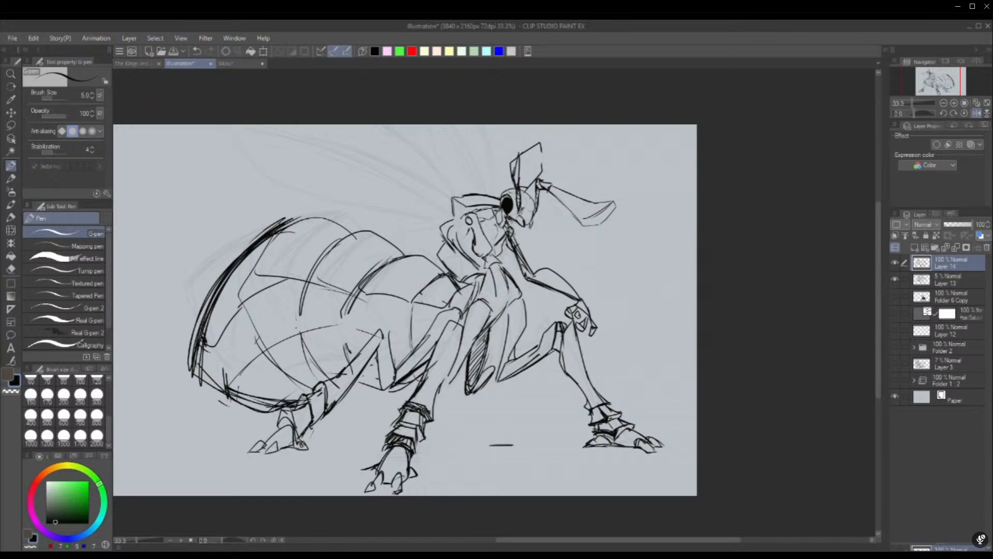
{"action": "key", "text": "ctrl+z"}
{"action": "key", "text": "ctrl+z"}
Ink one continuous heavy contour over the abdomen's top down to the waist, replacing the bumpy segment tops
{"action": "mouse_move", "coordinate": [331, 212]}
{"action": "left_mouse_down"}
{"action": "mouse_move", "coordinate": [265, 234]}
{"action": "mouse_move", "coordinate": [414, 247]}
{"action": "mouse_move", "coordinate": [460, 276]}
{"action": "mouse_move", "coordinate": [475, 300]}
{"action": "left_mouse_up"}
{"action": "left_click", "coordinate": [977, 113]}
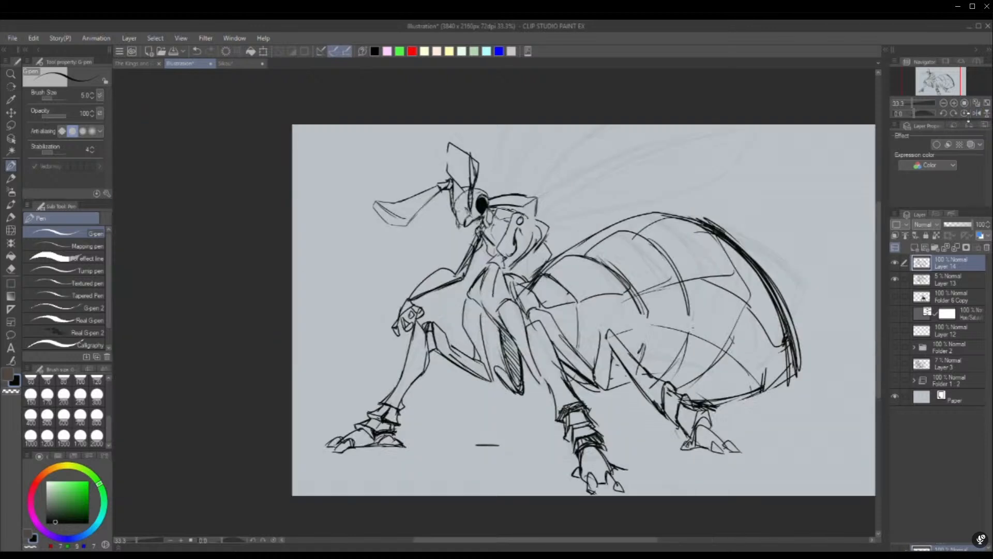
{"action": "mouse_move", "coordinate": [542, 272]}
{"action": "left_mouse_down"}
{"action": "mouse_move", "coordinate": [631, 224]}
{"action": "mouse_move", "coordinate": [651, 219]}
{"action": "mouse_move", "coordinate": [650, 230]}
{"action": "mouse_move", "coordinate": [674, 215]}
{"action": "left_mouse_up"}
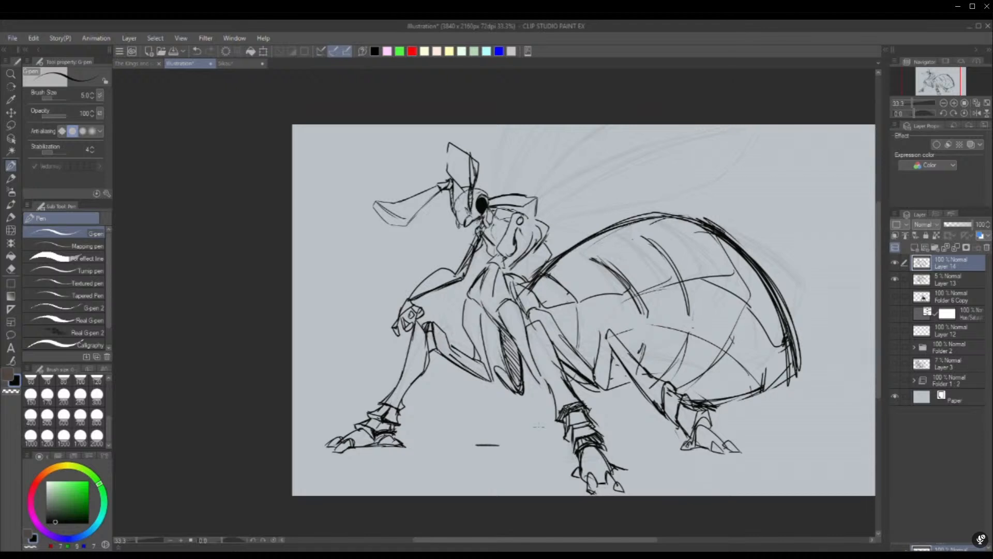
Move Layer 13 and Layer 14 together sideways so the creature's abdomen sits near the canvas's right edge
{"action": "key", "text": "ctrl+0"}
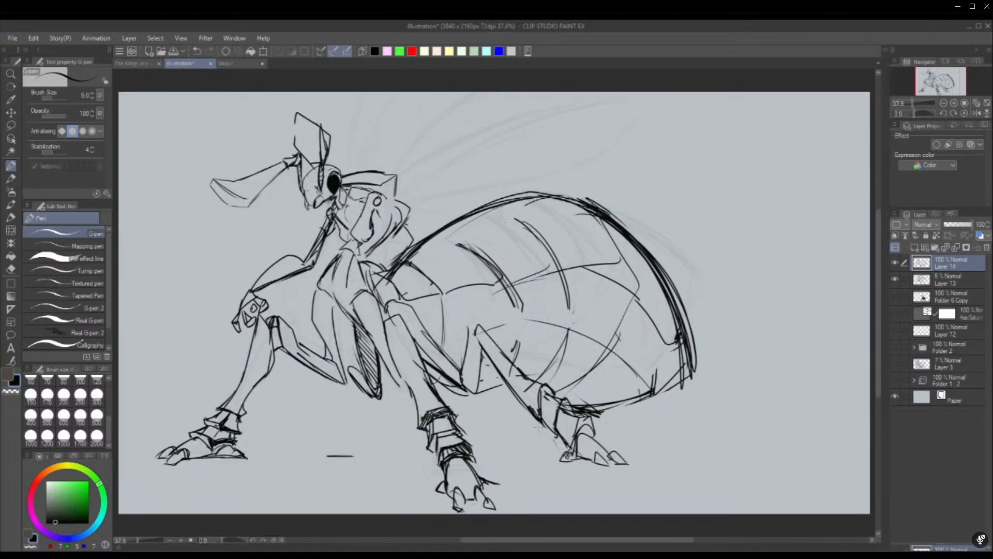
{"action": "left_click", "coordinate": [955, 284]}
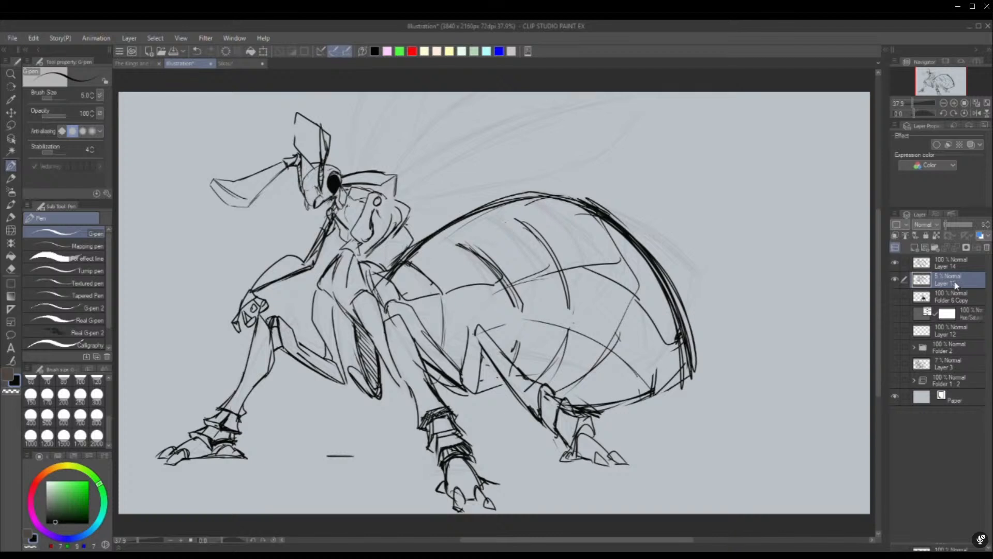
{"action": "left_click", "coordinate": [964, 267], "text": "ctrl"}
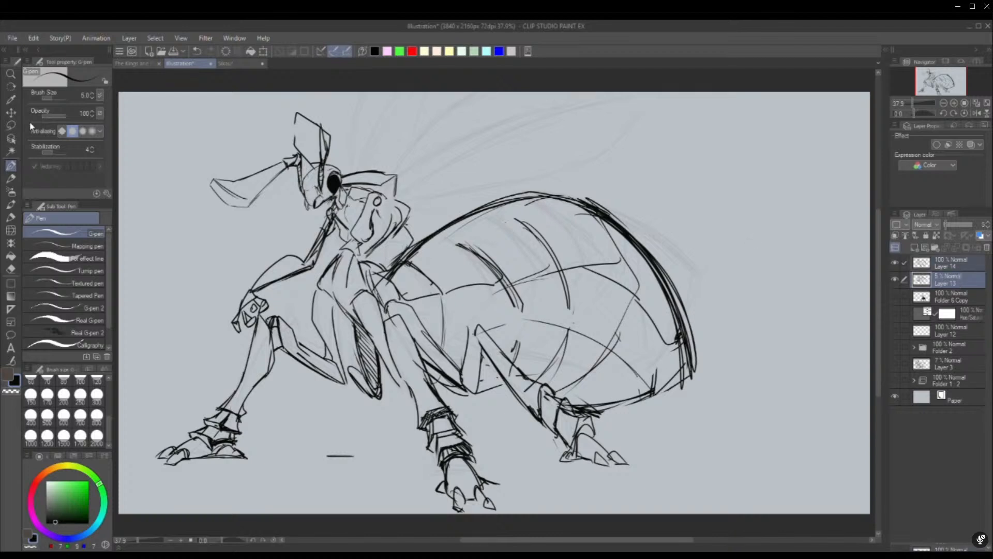
{"action": "key", "text": "k"}
{"action": "mouse_move", "coordinate": [580, 470]}
{"action": "left_mouse_down"}
{"action": "mouse_move", "coordinate": [752, 480]}
{"action": "mouse_move", "coordinate": [759, 471]}
{"action": "mouse_move", "coordinate": [731, 473]}
{"action": "left_mouse_up"}
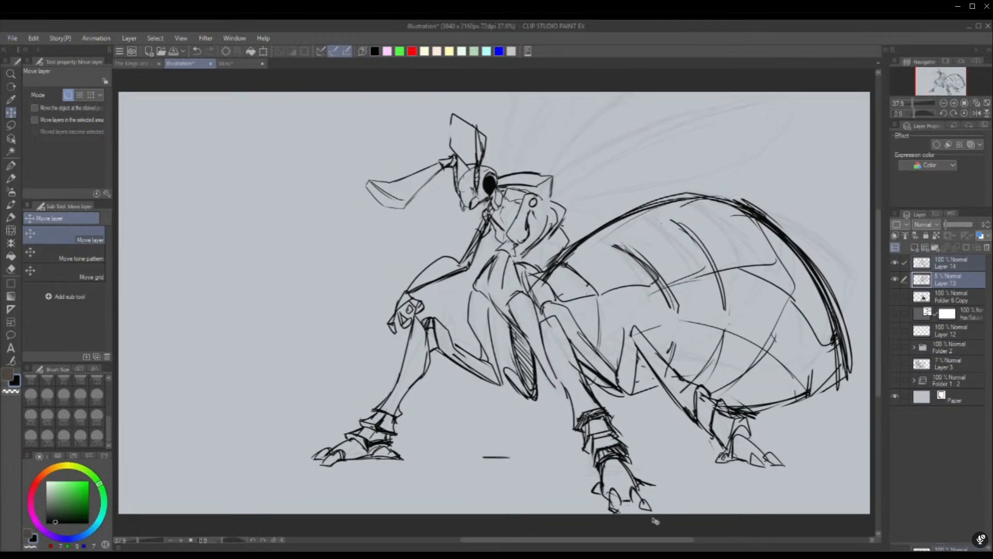
Set the drawing colour to white and make Layer 14 the only active layer
{"action": "left_click", "coordinate": [46, 480]}
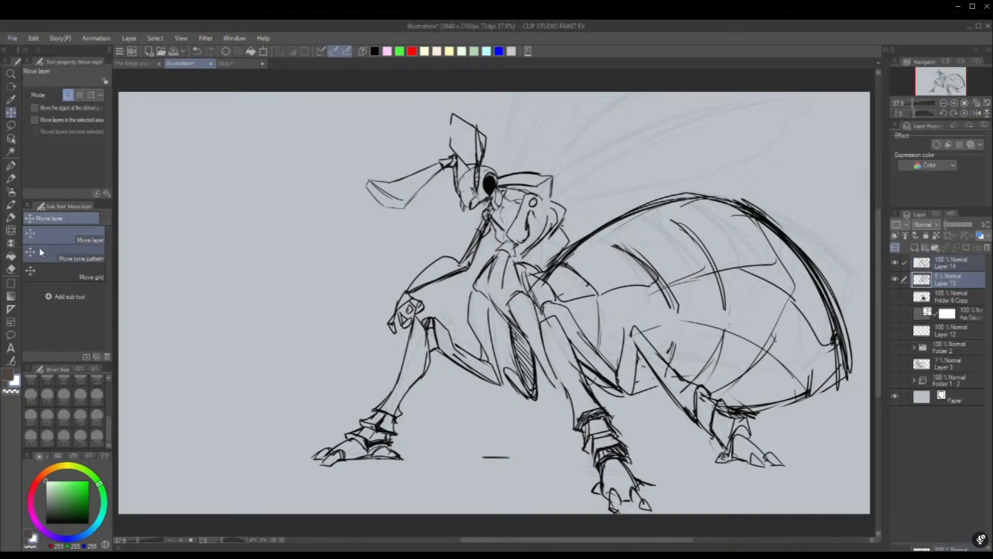
{"action": "left_click", "coordinate": [939, 267]}
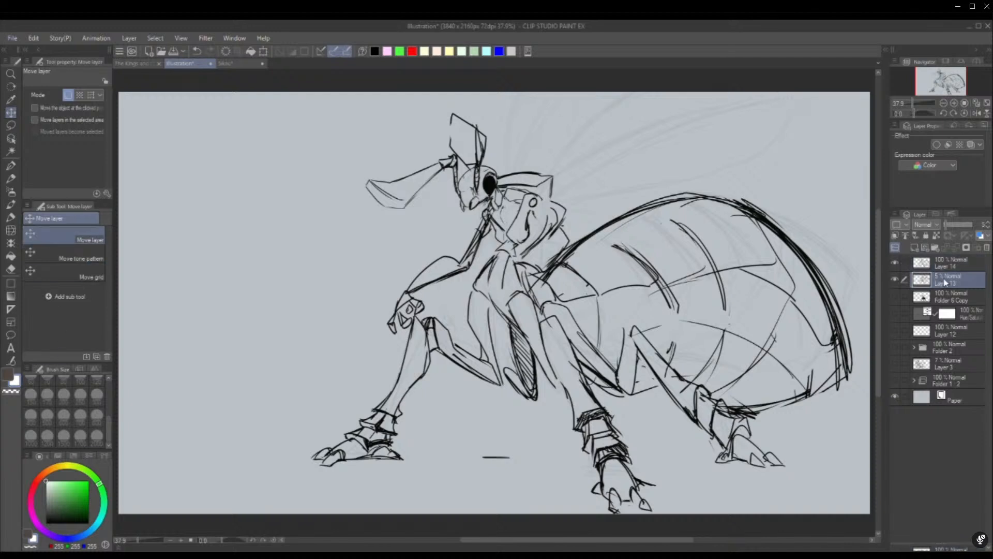
{"action": "key", "text": "ctrl+u"}
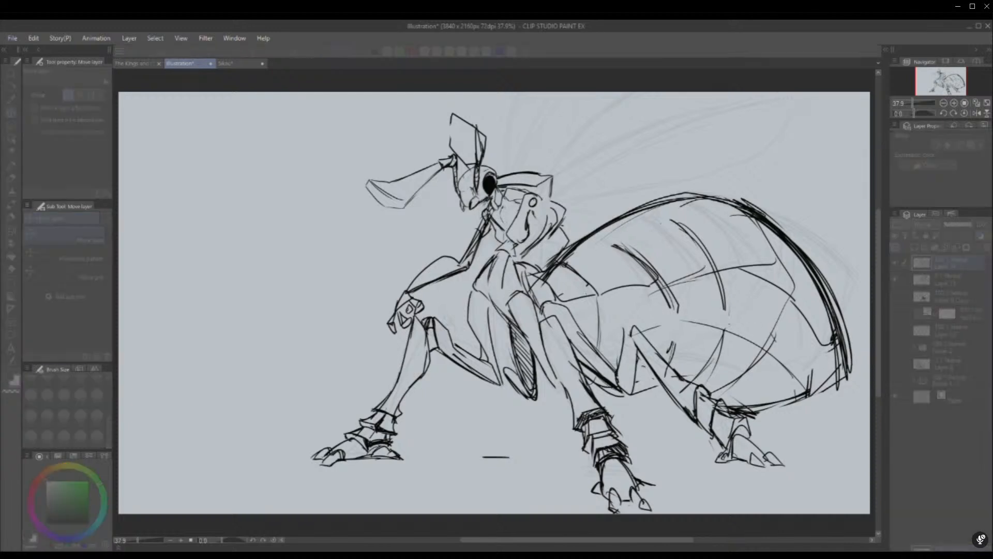
{"action": "key", "text": "Escape"}
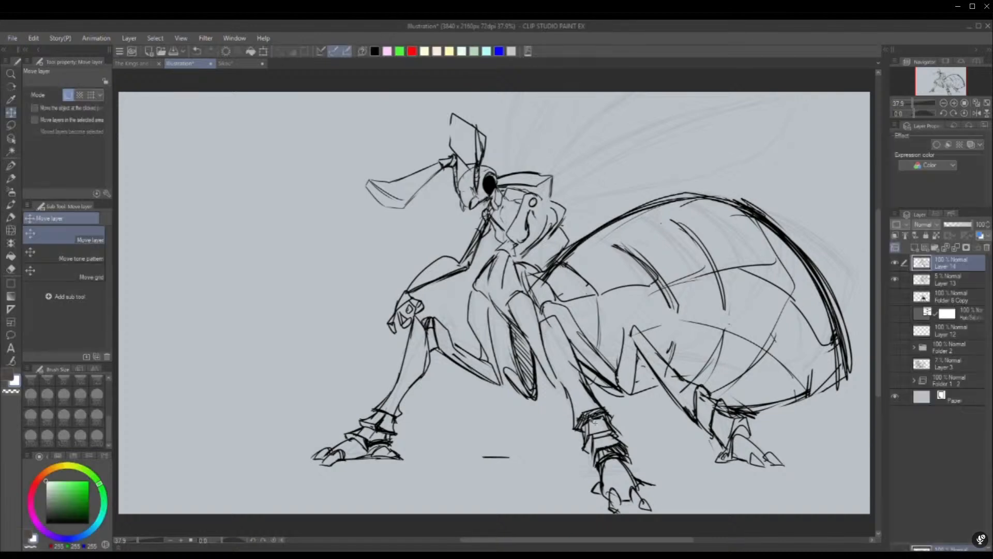
Ready the G-pen with black as the drawing colour and undo the white test stroke below the body
{"action": "left_click", "coordinate": [13, 166]}
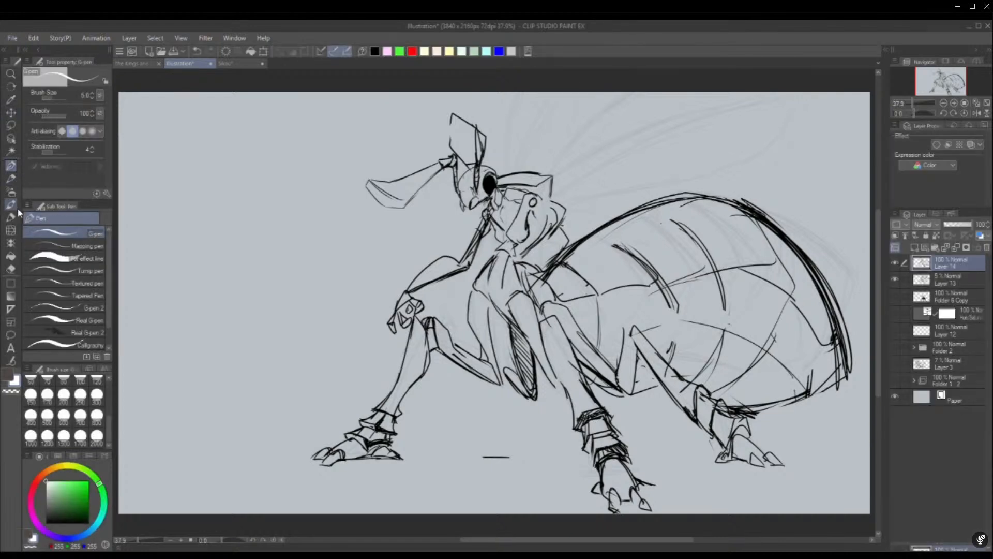
{"action": "left_click_drag", "start_coordinate": [495, 385], "coordinate": [481, 443]}
{"action": "key", "text": "x"}
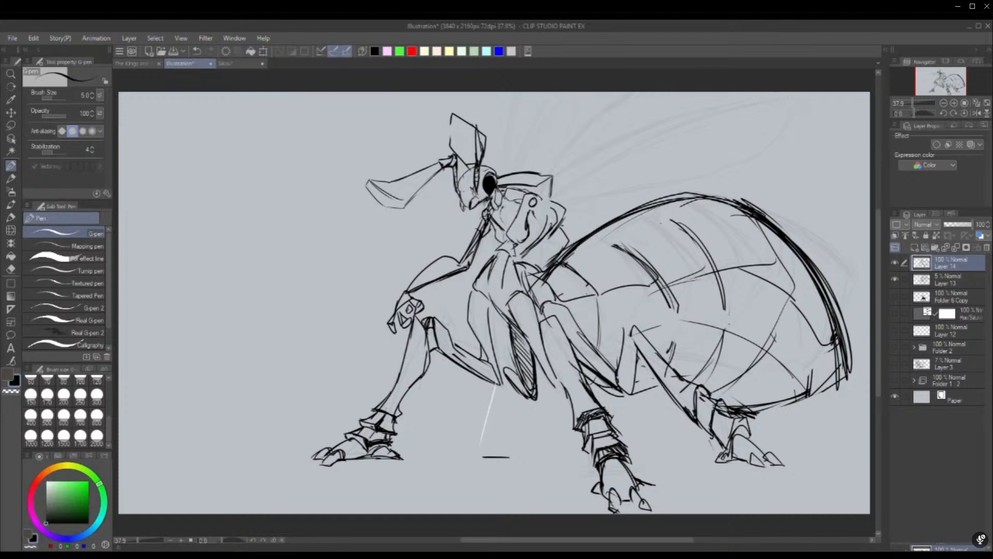
{"action": "key", "text": "ctrl+z"}
{"action": "mouse_move", "coordinate": [499, 386]}
{"action": "left_mouse_down"}
{"action": "mouse_move", "coordinate": [475, 435]}
{"action": "mouse_move", "coordinate": [477, 453]}
{"action": "mouse_move", "coordinate": [503, 437]}
{"action": "mouse_move", "coordinate": [498, 455]}
{"action": "left_mouse_up"}
{"action": "key", "text": "ctrl+z"}
{"action": "left_click_drag", "start_coordinate": [510, 384], "coordinate": [502, 448]}
{"action": "mouse_move", "coordinate": [505, 401]}
{"action": "left_mouse_down"}
{"action": "mouse_move", "coordinate": [502, 452]}
{"action": "mouse_move", "coordinate": [474, 459]}
{"action": "mouse_move", "coordinate": [510, 457]}
{"action": "mouse_move", "coordinate": [468, 459]}
{"action": "left_mouse_up"}
{"action": "key", "text": "ctrl+z"}
{"action": "key", "text": "ctrl+z"}
Sketch the far leg between the front legs, with banded ankle segments and a small foot on the short ground line
{"action": "mouse_move", "coordinate": [470, 459]}
{"action": "left_mouse_down"}
{"action": "mouse_move", "coordinate": [516, 459]}
{"action": "mouse_move", "coordinate": [478, 445]}
{"action": "mouse_move", "coordinate": [489, 414]}
{"action": "mouse_move", "coordinate": [483, 419]}
{"action": "left_mouse_up"}
{"action": "key", "text": "e"}
{"action": "key", "text": "p"}
{"action": "left_click_drag", "start_coordinate": [483, 420], "coordinate": [510, 427]}
{"action": "left_click_drag", "start_coordinate": [509, 408], "coordinate": [499, 430]}
{"action": "left_click_drag", "start_coordinate": [509, 391], "coordinate": [505, 412]}
{"action": "mouse_move", "coordinate": [498, 415]}
{"action": "left_mouse_down"}
{"action": "mouse_move", "coordinate": [503, 433]}
{"action": "mouse_move", "coordinate": [497, 418]}
{"action": "mouse_move", "coordinate": [508, 409]}
{"action": "mouse_move", "coordinate": [494, 425]}
{"action": "mouse_move", "coordinate": [503, 423]}
{"action": "left_mouse_up"}
{"action": "mouse_move", "coordinate": [499, 428]}
{"action": "left_mouse_down"}
{"action": "mouse_move", "coordinate": [508, 416]}
{"action": "mouse_move", "coordinate": [479, 445]}
{"action": "mouse_move", "coordinate": [508, 435]}
{"action": "mouse_move", "coordinate": [485, 410]}
{"action": "mouse_move", "coordinate": [507, 411]}
{"action": "mouse_move", "coordinate": [490, 428]}
{"action": "left_mouse_up"}
{"action": "key", "text": "ctrl+z"}
{"action": "key", "text": "ctrl+z"}
{"action": "key", "text": "ctrl+z"}
{"action": "mouse_move", "coordinate": [488, 427]}
{"action": "left_mouse_down"}
{"action": "mouse_move", "coordinate": [501, 429]}
{"action": "mouse_move", "coordinate": [508, 416]}
{"action": "left_mouse_up"}
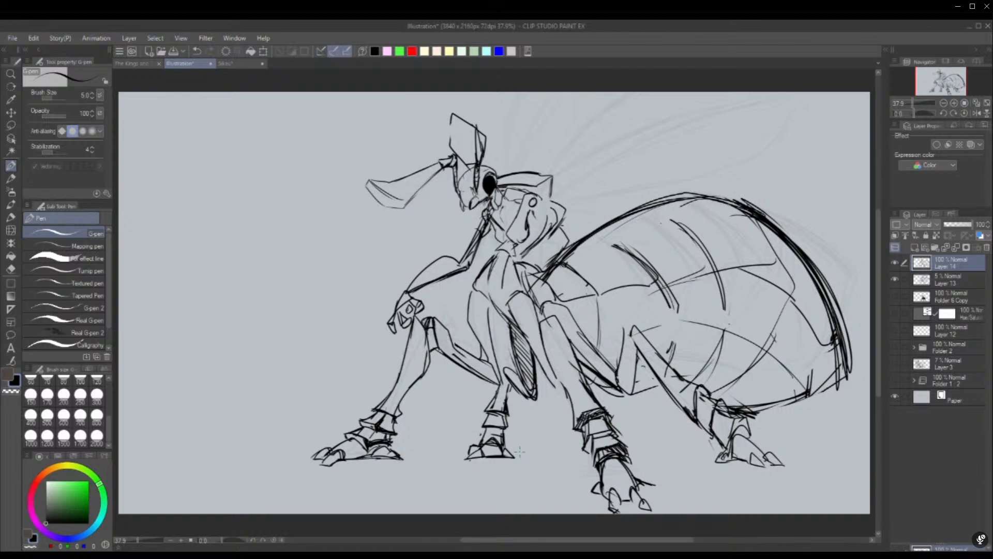
Add a ground line under the far foot and shade the whole lower leg with dense diagonal hatching
{"action": "mouse_move", "coordinate": [519, 465]}
{"action": "left_mouse_down"}
{"action": "mouse_move", "coordinate": [444, 458]}
{"action": "mouse_move", "coordinate": [462, 458]}
{"action": "left_mouse_up"}
{"action": "mouse_move", "coordinate": [494, 408]}
{"action": "left_mouse_down"}
{"action": "mouse_move", "coordinate": [516, 349]}
{"action": "mouse_move", "coordinate": [515, 388]}
{"action": "mouse_move", "coordinate": [511, 370]}
{"action": "mouse_move", "coordinate": [495, 381]}
{"action": "mouse_move", "coordinate": [503, 363]}
{"action": "left_mouse_up"}
{"action": "left_click_drag", "start_coordinate": [508, 359], "coordinate": [500, 371]}
{"action": "left_click_drag", "start_coordinate": [509, 367], "coordinate": [494, 391]}
{"action": "left_click_drag", "start_coordinate": [508, 383], "coordinate": [488, 398]}
{"action": "left_click_drag", "start_coordinate": [509, 392], "coordinate": [488, 407]}
{"action": "left_click_drag", "start_coordinate": [506, 398], "coordinate": [490, 410]}
{"action": "left_click_drag", "start_coordinate": [505, 404], "coordinate": [486, 417]}
{"action": "left_click_drag", "start_coordinate": [506, 411], "coordinate": [487, 424]}
{"action": "left_click_drag", "start_coordinate": [507, 418], "coordinate": [483, 436]}
{"action": "left_click_drag", "start_coordinate": [502, 430], "coordinate": [482, 446]}
{"action": "left_click_drag", "start_coordinate": [500, 437], "coordinate": [484, 451]}
{"action": "mouse_move", "coordinate": [503, 444]}
{"action": "left_mouse_down"}
{"action": "mouse_move", "coordinate": [456, 468]}
{"action": "mouse_move", "coordinate": [512, 456]}
{"action": "mouse_move", "coordinate": [434, 472]}
{"action": "mouse_move", "coordinate": [503, 455]}
{"action": "mouse_move", "coordinate": [461, 456]}
{"action": "left_mouse_up"}
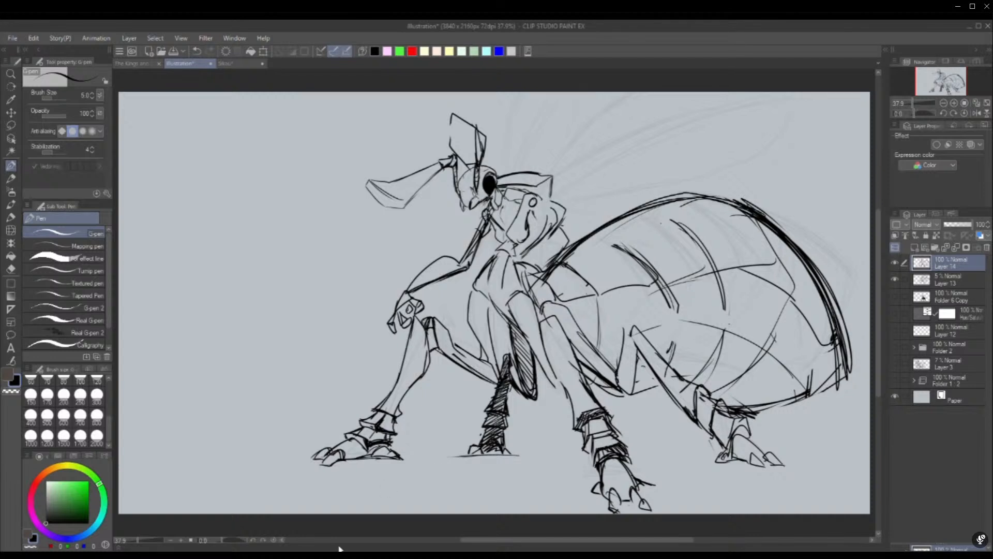
Mirror the canvas view and sharpen the pointed edges at the back of the creature's thorax, undoing unwanted strokes
{"action": "left_click", "coordinate": [976, 113]}
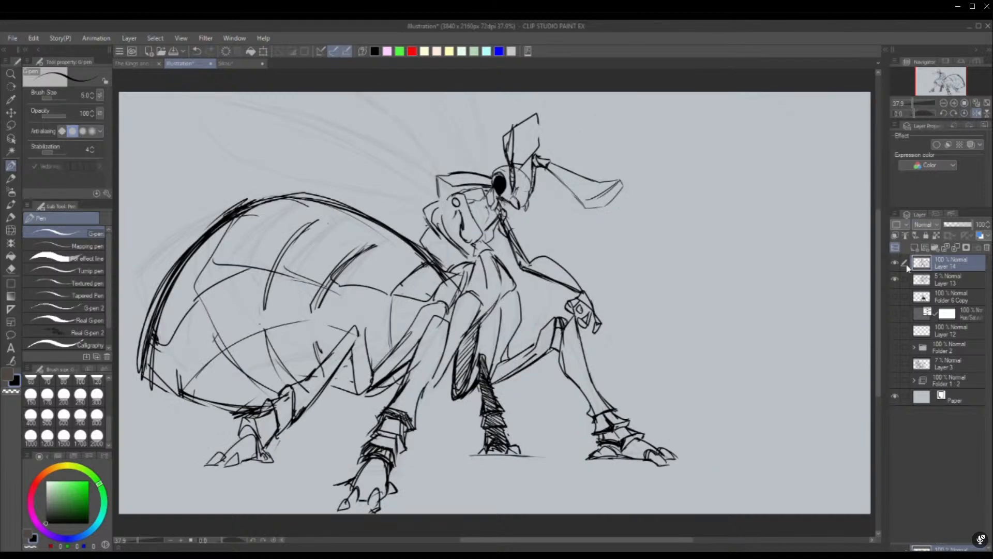
{"action": "mouse_move", "coordinate": [440, 181]}
{"action": "left_mouse_down"}
{"action": "mouse_move", "coordinate": [443, 199]}
{"action": "mouse_move", "coordinate": [465, 188]}
{"action": "left_mouse_up"}
{"action": "mouse_move", "coordinate": [422, 210]}
{"action": "left_mouse_down"}
{"action": "mouse_move", "coordinate": [448, 206]}
{"action": "mouse_move", "coordinate": [438, 223]}
{"action": "mouse_move", "coordinate": [425, 210]}
{"action": "left_mouse_up"}
{"action": "key", "text": "ctrl+z"}
{"action": "key", "text": "ctrl+z"}
{"action": "left_click_drag", "start_coordinate": [423, 209], "coordinate": [444, 204]}
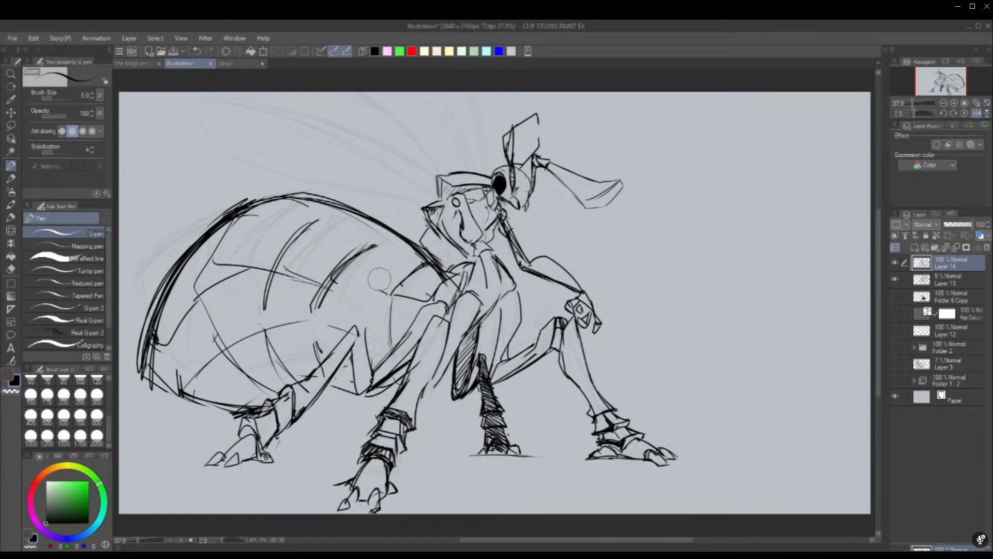
{"action": "key", "text": "ctrl+z"}
Redraw the abdomen's two front segment lines as curved stripes running up to the top contour, doubling the one nearest the waist
{"action": "left_click_drag", "start_coordinate": [313, 318], "coordinate": [395, 229]}
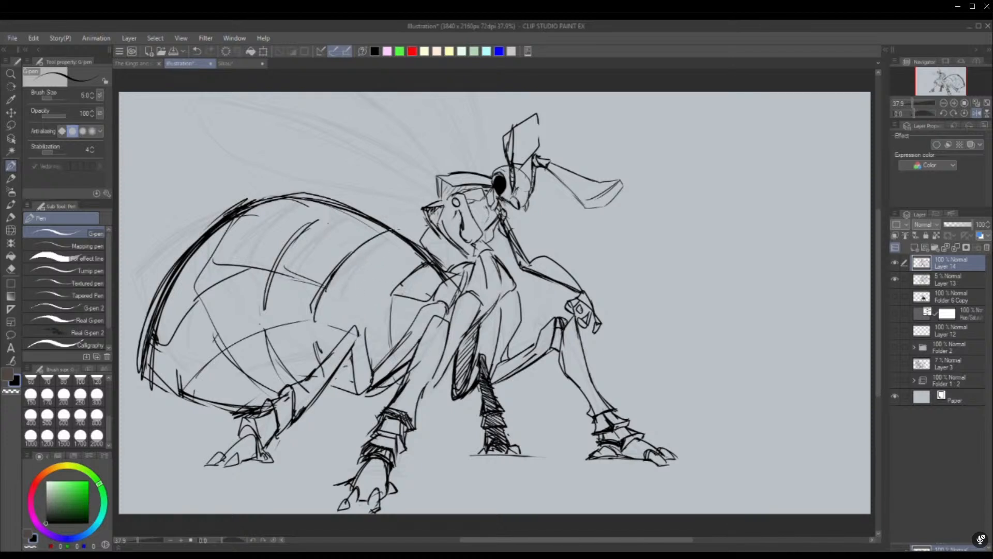
{"action": "left_click_drag", "start_coordinate": [262, 318], "coordinate": [334, 204]}
{"action": "mouse_move", "coordinate": [268, 274]}
{"action": "left_mouse_down"}
{"action": "mouse_move", "coordinate": [335, 207]}
{"action": "mouse_move", "coordinate": [374, 202]}
{"action": "mouse_move", "coordinate": [363, 226]}
{"action": "mouse_move", "coordinate": [341, 206]}
{"action": "mouse_move", "coordinate": [388, 218]}
{"action": "left_mouse_up"}
{"action": "left_click_drag", "start_coordinate": [338, 259], "coordinate": [385, 227]}
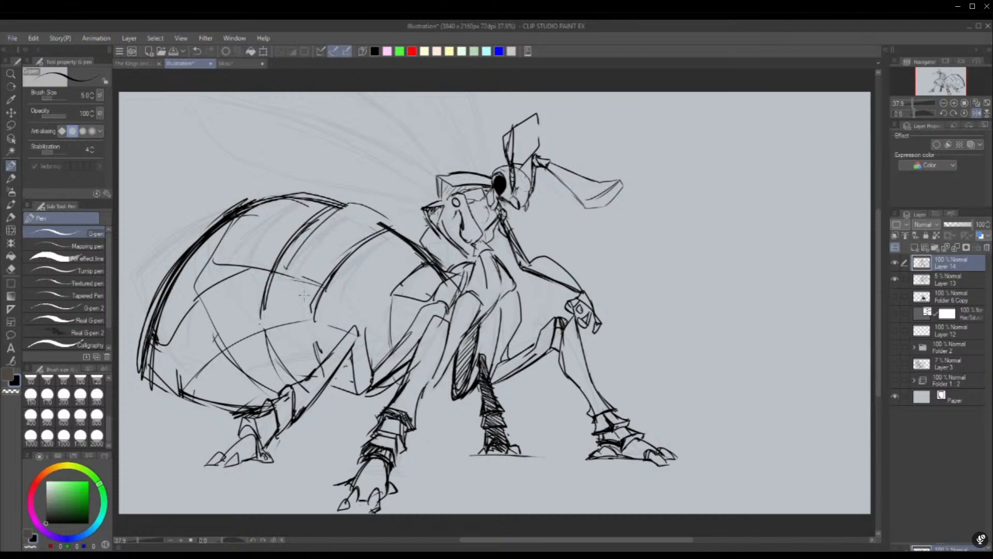
{"action": "mouse_move", "coordinate": [296, 299]}
{"action": "left_mouse_down"}
{"action": "mouse_move", "coordinate": [391, 214]}
{"action": "mouse_move", "coordinate": [385, 225]}
{"action": "left_mouse_up"}
{"action": "left_click_drag", "start_coordinate": [333, 250], "coordinate": [382, 224]}
{"action": "left_click_drag", "start_coordinate": [294, 310], "coordinate": [364, 233]}
{"action": "left_click_drag", "start_coordinate": [314, 274], "coordinate": [381, 224]}
{"action": "left_click_drag", "start_coordinate": [295, 301], "coordinate": [326, 226]}
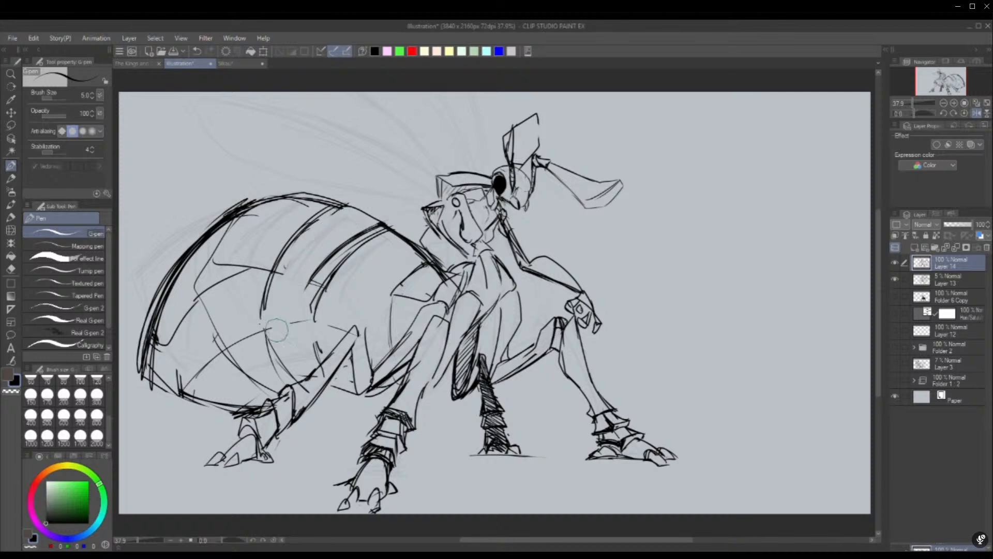
Erase the abdomen's middle segment stripe and redraw it further back as layered curves joining the top contour
{"action": "left_click_drag", "start_coordinate": [276, 331], "coordinate": [288, 335]}
{"action": "mouse_move", "coordinate": [295, 297]}
{"action": "left_mouse_down"}
{"action": "mouse_move", "coordinate": [331, 213]}
{"action": "mouse_move", "coordinate": [280, 296]}
{"action": "mouse_move", "coordinate": [277, 371]}
{"action": "mouse_move", "coordinate": [274, 275]}
{"action": "mouse_move", "coordinate": [265, 277]}
{"action": "mouse_move", "coordinate": [323, 211]}
{"action": "left_mouse_up"}
{"action": "mouse_move", "coordinate": [270, 345]}
{"action": "left_mouse_down"}
{"action": "mouse_move", "coordinate": [283, 232]}
{"action": "mouse_move", "coordinate": [335, 195]}
{"action": "mouse_move", "coordinate": [381, 221]}
{"action": "left_mouse_up"}
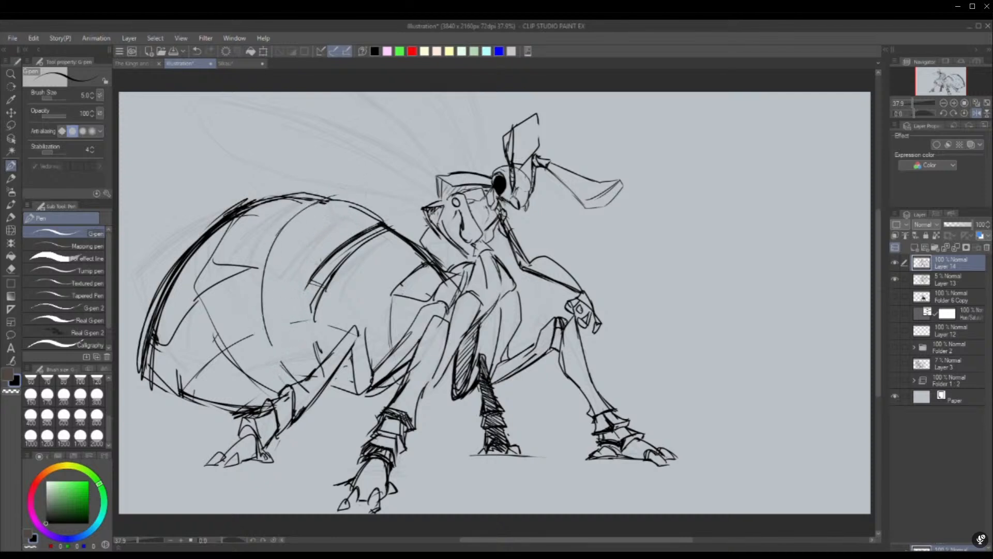
{"action": "mouse_move", "coordinate": [280, 337]}
{"action": "left_mouse_down"}
{"action": "mouse_move", "coordinate": [348, 192]}
{"action": "mouse_move", "coordinate": [293, 341]}
{"action": "mouse_move", "coordinate": [306, 219]}
{"action": "mouse_move", "coordinate": [285, 343]}
{"action": "mouse_move", "coordinate": [274, 343]}
{"action": "mouse_move", "coordinate": [338, 199]}
{"action": "left_mouse_up"}
{"action": "mouse_move", "coordinate": [266, 310]}
{"action": "left_mouse_down"}
{"action": "mouse_move", "coordinate": [291, 239]}
{"action": "mouse_move", "coordinate": [339, 202]}
{"action": "left_mouse_up"}
{"action": "mouse_move", "coordinate": [336, 202]}
{"action": "left_mouse_down"}
{"action": "mouse_move", "coordinate": [370, 212]}
{"action": "mouse_move", "coordinate": [324, 261]}
{"action": "left_mouse_up"}
{"action": "left_click", "coordinate": [259, 271]}
{"action": "left_click_drag", "start_coordinate": [258, 306], "coordinate": [301, 202]}
{"action": "mouse_move", "coordinate": [257, 308]}
{"action": "left_mouse_down"}
{"action": "mouse_move", "coordinate": [269, 239]}
{"action": "mouse_move", "coordinate": [286, 215]}
{"action": "left_mouse_up"}
{"action": "mouse_move", "coordinate": [257, 292]}
{"action": "left_mouse_down"}
{"action": "mouse_move", "coordinate": [290, 210]}
{"action": "mouse_move", "coordinate": [337, 204]}
{"action": "mouse_move", "coordinate": [315, 197]}
{"action": "left_mouse_up"}
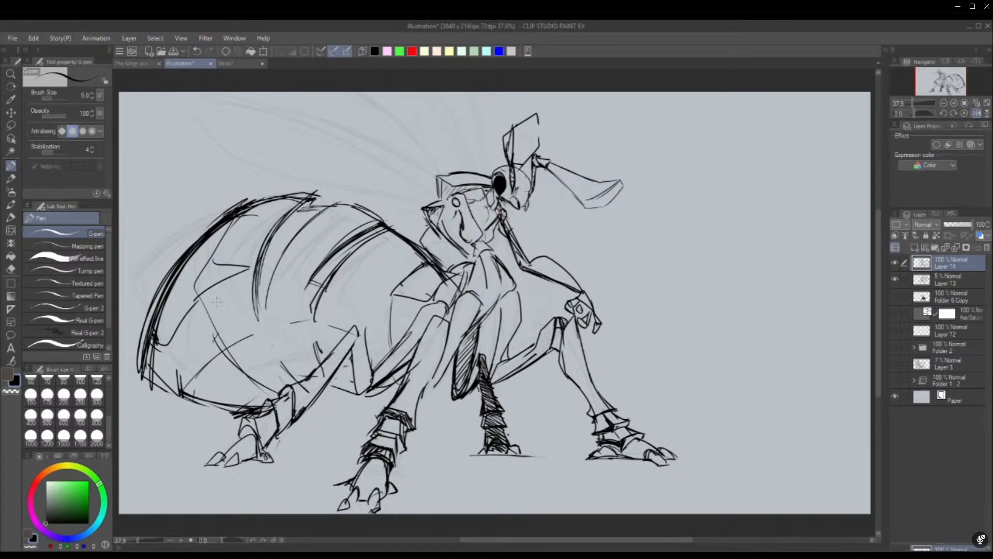
Clear the stray lines inside the rear of the abdomen and draw a curved rear segment line
{"action": "left_click_drag", "start_coordinate": [225, 266], "coordinate": [232, 232]}
{"action": "left_click_drag", "start_coordinate": [223, 323], "coordinate": [204, 270]}
{"action": "left_click_drag", "start_coordinate": [227, 277], "coordinate": [222, 309]}
{"action": "left_click_drag", "start_coordinate": [217, 259], "coordinate": [223, 234]}
{"action": "mouse_move", "coordinate": [229, 319]}
{"action": "left_mouse_down"}
{"action": "mouse_move", "coordinate": [208, 255]}
{"action": "mouse_move", "coordinate": [238, 211]}
{"action": "left_mouse_up"}
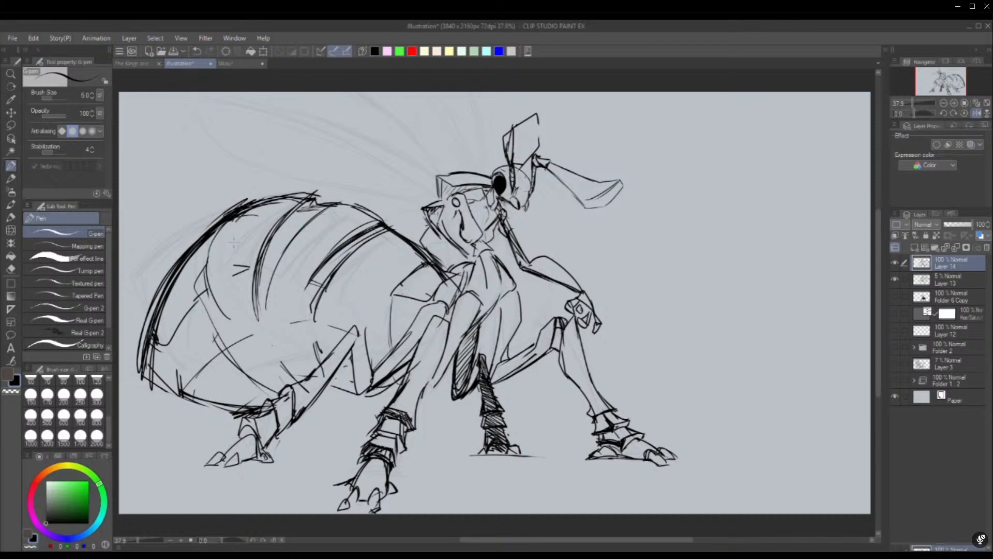
Break up the heavy upper rear contour of the abdomen and rebuild it as stepped, overlapping segment edges
{"action": "left_click_drag", "start_coordinate": [172, 288], "coordinate": [210, 236]}
{"action": "left_click_drag", "start_coordinate": [160, 310], "coordinate": [201, 236]}
{"action": "mouse_move", "coordinate": [167, 291]}
{"action": "left_mouse_down"}
{"action": "mouse_move", "coordinate": [206, 236]}
{"action": "mouse_move", "coordinate": [196, 289]}
{"action": "left_mouse_up"}
{"action": "left_click_drag", "start_coordinate": [213, 235], "coordinate": [242, 196]}
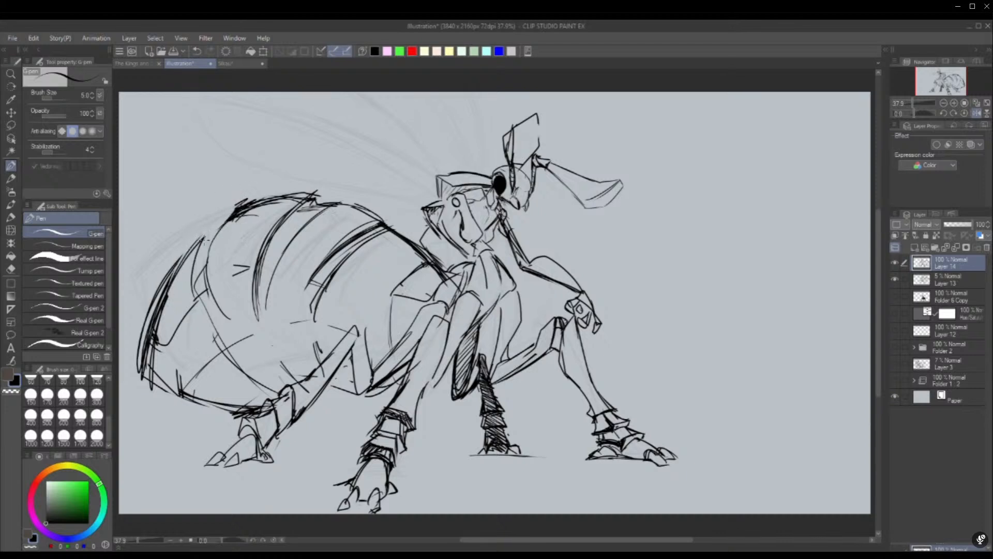
{"action": "left_click_drag", "start_coordinate": [205, 240], "coordinate": [228, 222]}
{"action": "mouse_move", "coordinate": [211, 243]}
{"action": "left_mouse_down"}
{"action": "mouse_move", "coordinate": [229, 217]}
{"action": "mouse_move", "coordinate": [228, 313]}
{"action": "left_mouse_up"}
{"action": "left_click_drag", "start_coordinate": [217, 243], "coordinate": [229, 221]}
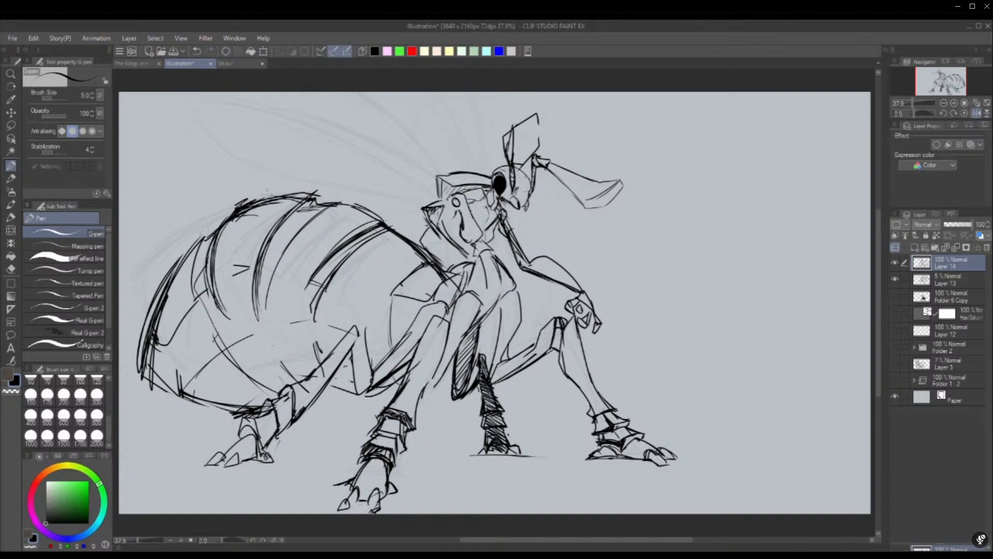
Rework the abdomen's middle stripe into a clean tapered band of two curves meeting at the lower end
{"action": "left_click_drag", "start_coordinate": [309, 226], "coordinate": [263, 329]}
{"action": "mouse_move", "coordinate": [335, 210]}
{"action": "left_mouse_down"}
{"action": "mouse_move", "coordinate": [264, 322]}
{"action": "mouse_move", "coordinate": [323, 214]}
{"action": "left_mouse_up"}
{"action": "left_click_drag", "start_coordinate": [280, 276], "coordinate": [262, 315]}
{"action": "left_click_drag", "start_coordinate": [274, 222], "coordinate": [261, 336]}
{"action": "left_click_drag", "start_coordinate": [261, 335], "coordinate": [296, 211]}
{"action": "mouse_move", "coordinate": [257, 318]}
{"action": "left_mouse_down"}
{"action": "mouse_move", "coordinate": [323, 189]}
{"action": "mouse_move", "coordinate": [310, 199]}
{"action": "left_mouse_up"}
{"action": "left_click_drag", "start_coordinate": [284, 325], "coordinate": [343, 208]}
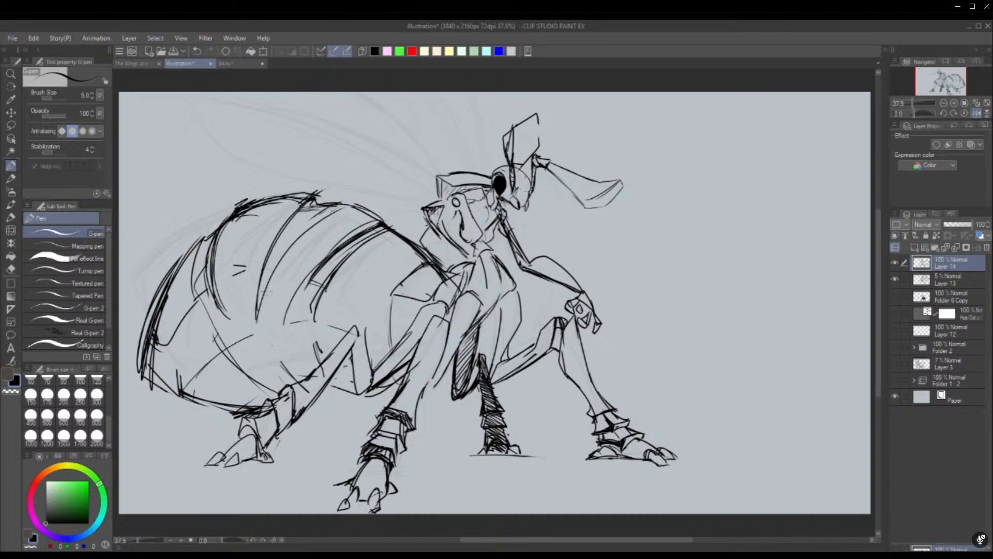
{"action": "left_click_drag", "start_coordinate": [258, 312], "coordinate": [343, 201]}
{"action": "left_click_drag", "start_coordinate": [275, 295], "coordinate": [329, 220]}
{"action": "left_click_drag", "start_coordinate": [258, 316], "coordinate": [337, 206]}
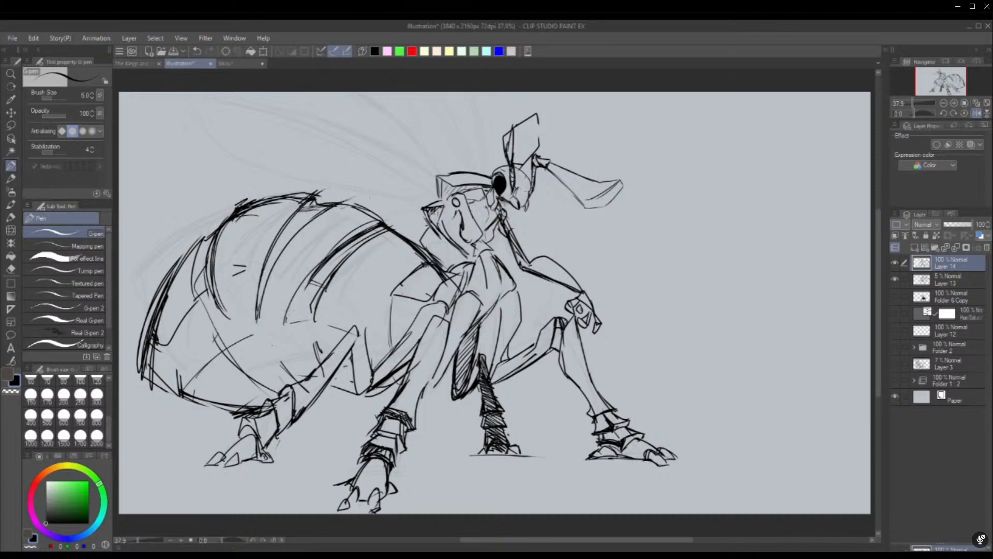
Extend the stripe nearest the waist into a longer tapered band and reshape the top contour above it into an angular plate
{"action": "mouse_move", "coordinate": [285, 319]}
{"action": "left_mouse_down"}
{"action": "mouse_move", "coordinate": [349, 235]}
{"action": "mouse_move", "coordinate": [393, 232]}
{"action": "left_mouse_up"}
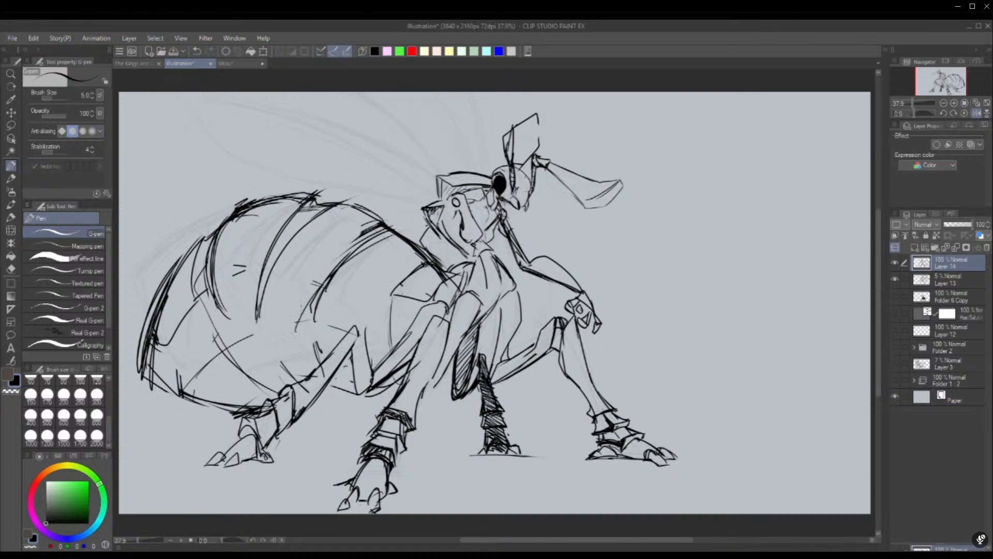
{"action": "mouse_move", "coordinate": [297, 330]}
{"action": "left_mouse_down"}
{"action": "mouse_move", "coordinate": [379, 223]}
{"action": "mouse_move", "coordinate": [365, 234]}
{"action": "left_mouse_up"}
{"action": "left_click_drag", "start_coordinate": [310, 326], "coordinate": [388, 236]}
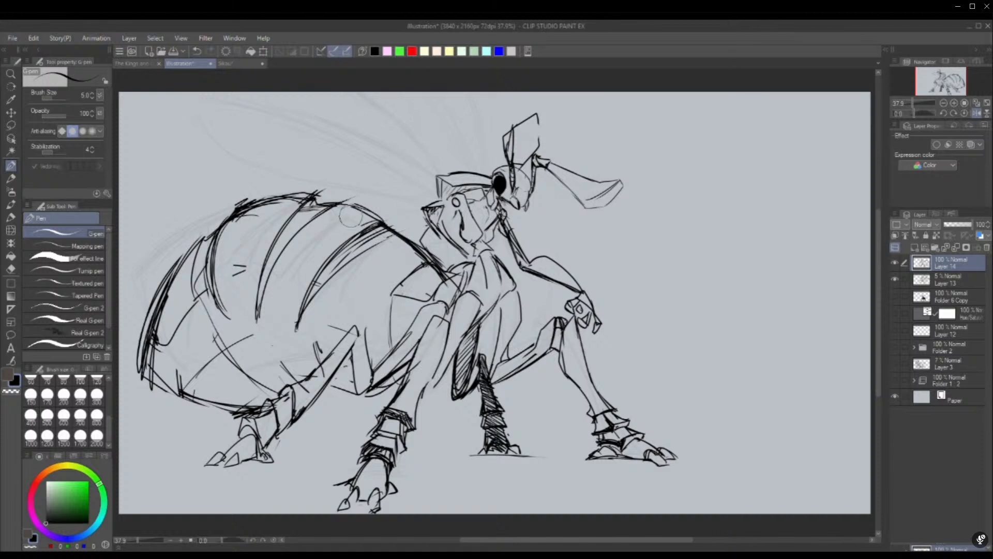
{"action": "mouse_move", "coordinate": [353, 211]}
{"action": "left_mouse_down"}
{"action": "mouse_move", "coordinate": [296, 267]}
{"action": "mouse_move", "coordinate": [318, 220]}
{"action": "left_mouse_up"}
{"action": "left_click_drag", "start_coordinate": [266, 283], "coordinate": [339, 200]}
{"action": "mouse_move", "coordinate": [283, 254]}
{"action": "left_mouse_down"}
{"action": "mouse_move", "coordinate": [388, 211]}
{"action": "mouse_move", "coordinate": [385, 218]}
{"action": "left_mouse_up"}
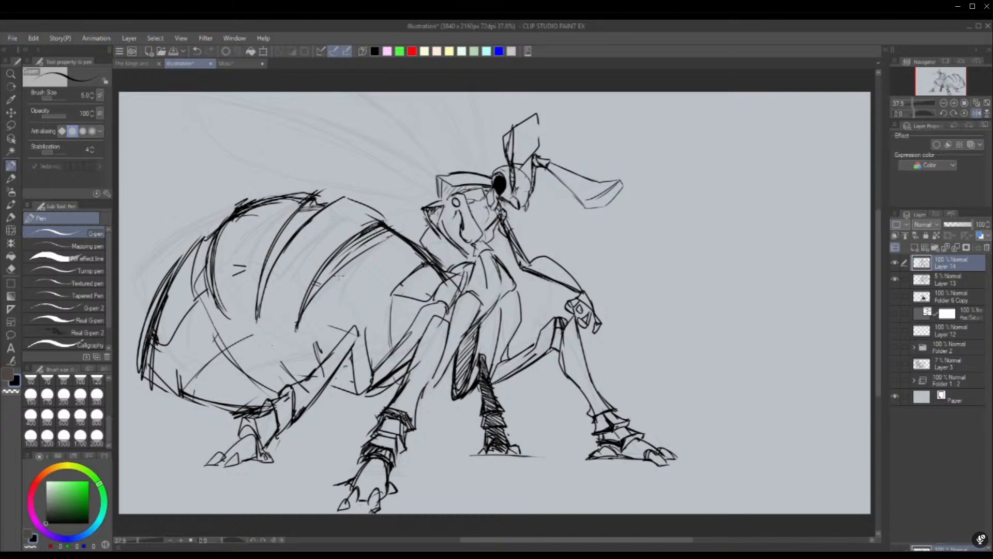
Clean up the stripe nearest the waist, redrawing it as two separate curves with a heavier overlap at the contour
{"action": "left_click_drag", "start_coordinate": [302, 334], "coordinate": [379, 247]}
{"action": "left_click_drag", "start_coordinate": [311, 304], "coordinate": [393, 231]}
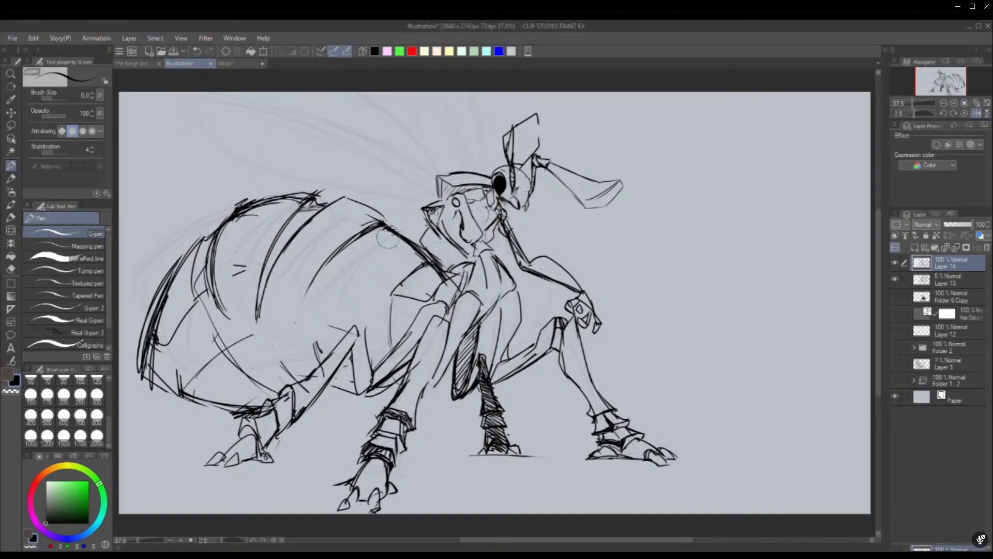
{"action": "mouse_move", "coordinate": [301, 327]}
{"action": "left_mouse_down"}
{"action": "mouse_move", "coordinate": [309, 304]}
{"action": "mouse_move", "coordinate": [406, 226]}
{"action": "left_mouse_up"}
{"action": "mouse_move", "coordinate": [301, 326]}
{"action": "left_mouse_down"}
{"action": "mouse_move", "coordinate": [357, 254]}
{"action": "mouse_move", "coordinate": [406, 227]}
{"action": "mouse_move", "coordinate": [368, 198]}
{"action": "mouse_move", "coordinate": [393, 229]}
{"action": "left_mouse_up"}
{"action": "left_click_drag", "start_coordinate": [373, 215], "coordinate": [392, 223]}
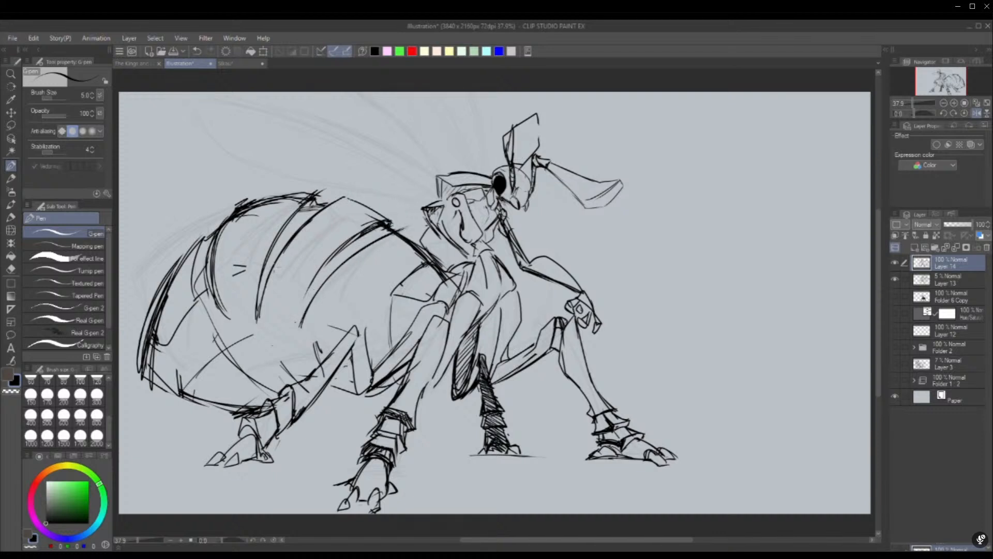
Erase the thick rear contour of the abdomen and replace it with curved segment lines sweeping down towards the underside
{"action": "left_click_drag", "start_coordinate": [161, 318], "coordinate": [168, 266]}
{"action": "left_click_drag", "start_coordinate": [147, 356], "coordinate": [181, 248]}
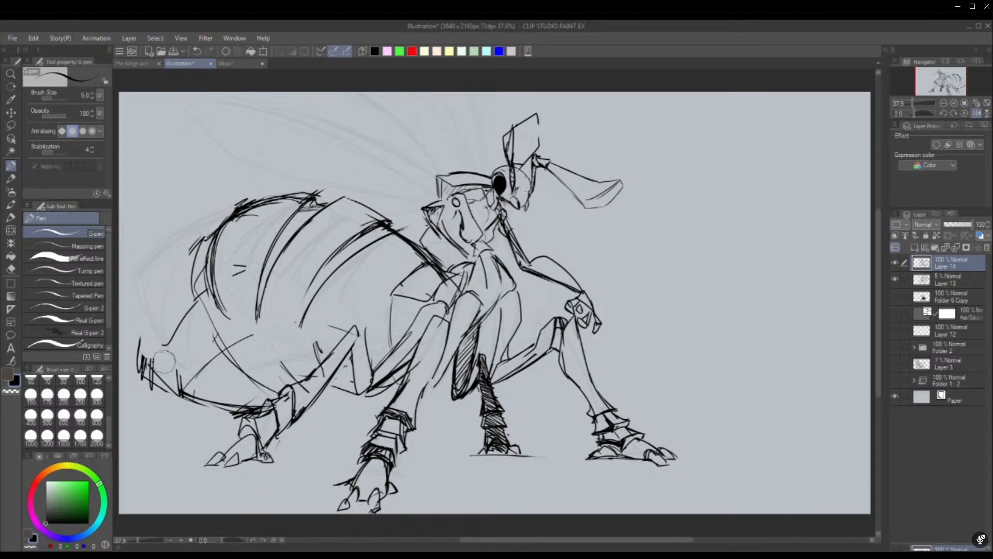
{"action": "mouse_move", "coordinate": [160, 313]}
{"action": "left_mouse_down"}
{"action": "mouse_move", "coordinate": [200, 239]}
{"action": "mouse_move", "coordinate": [190, 379]}
{"action": "left_mouse_up"}
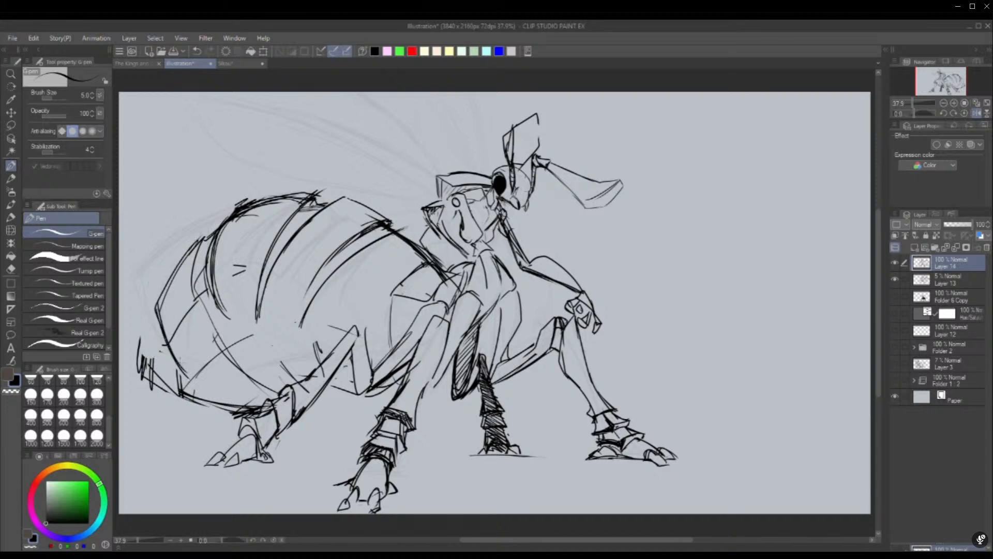
{"action": "key", "text": "ctrl+z"}
{"action": "left_click_drag", "start_coordinate": [155, 313], "coordinate": [209, 379]}
{"action": "mouse_move", "coordinate": [194, 245]}
{"action": "left_mouse_down"}
{"action": "mouse_move", "coordinate": [235, 370]}
{"action": "mouse_move", "coordinate": [233, 362]}
{"action": "left_mouse_up"}
Erase the scribbled tail end and redraw the abdomen's tip as a small pointed final segment
{"action": "left_click_drag", "start_coordinate": [138, 342], "coordinate": [160, 384]}
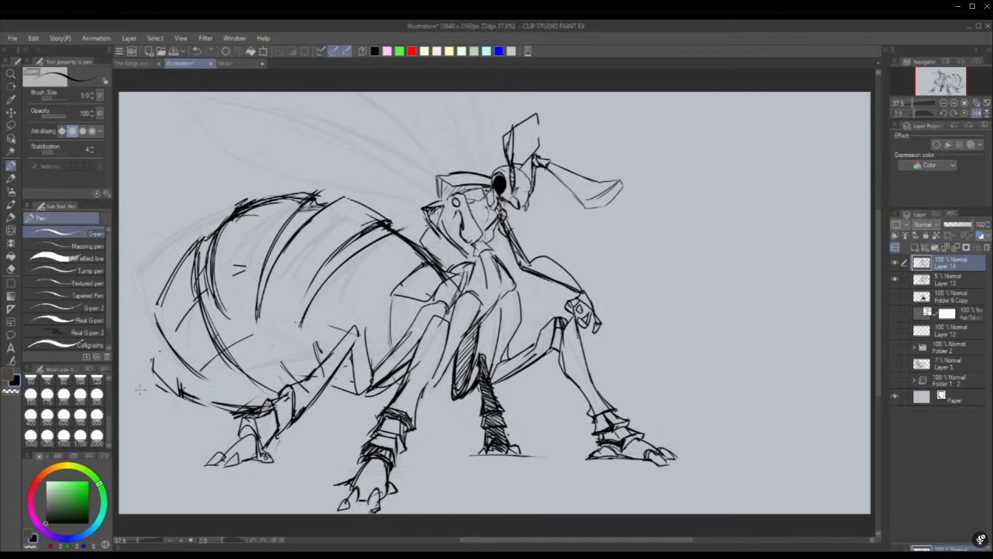
{"action": "left_click_drag", "start_coordinate": [150, 334], "coordinate": [141, 391]}
{"action": "left_click_drag", "start_coordinate": [152, 329], "coordinate": [170, 379]}
{"action": "left_click_drag", "start_coordinate": [158, 346], "coordinate": [203, 414]}
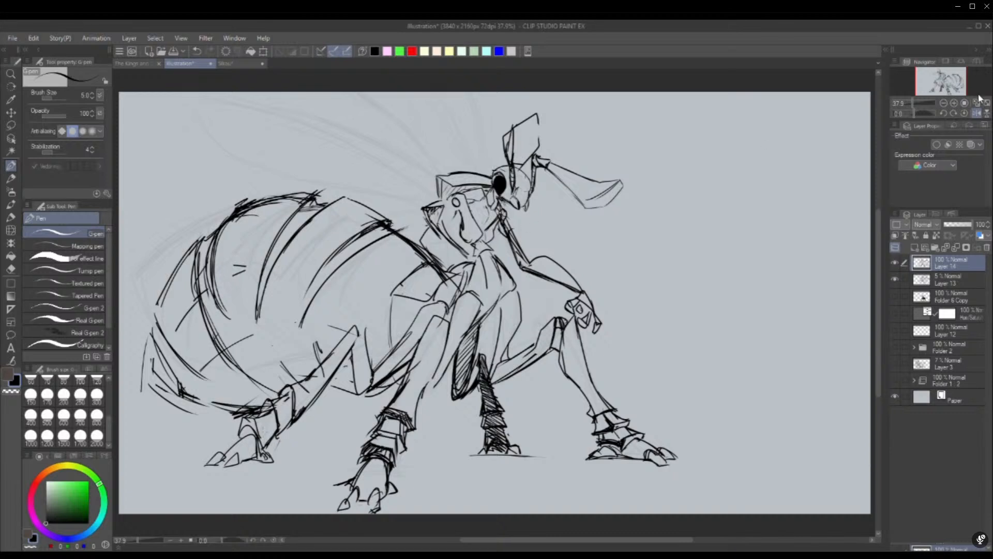
Return the canvas view to its unmirrored orientation and ink the wing's long curved edge rising from the thorax
{"action": "left_click", "coordinate": [976, 113]}
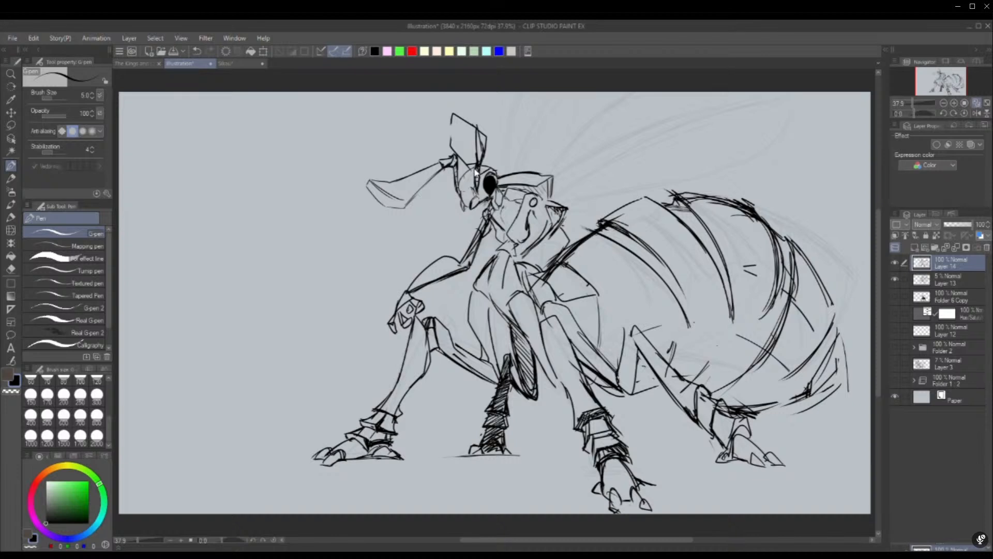
{"action": "key", "text": "ctrl+z"}
{"action": "left_click_drag", "start_coordinate": [554, 201], "coordinate": [668, 135]}
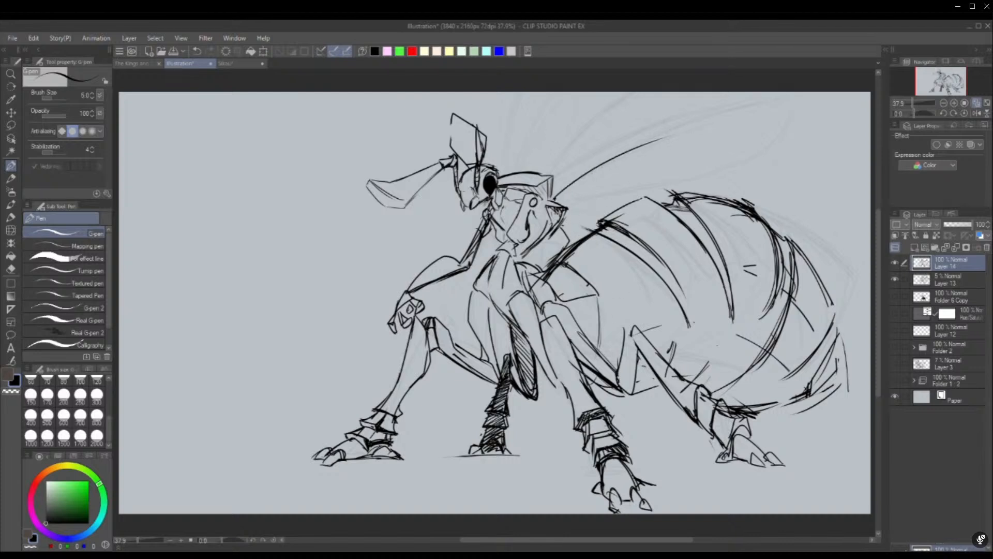
Check Folder 6 Copy by toggling its visibility, make it active, and hide it along with Layer 13 and Layer 14
{"action": "left_click", "coordinate": [897, 297]}
{"action": "left_click", "coordinate": [897, 297]}
{"action": "left_click", "coordinate": [897, 297]}
{"action": "left_click", "coordinate": [897, 297]}
{"action": "left_click", "coordinate": [897, 297]}
{"action": "left_click", "coordinate": [895, 296]}
{"action": "left_click", "coordinate": [945, 297]}
{"action": "left_click", "coordinate": [895, 279]}
{"action": "left_click", "coordinate": [895, 262]}
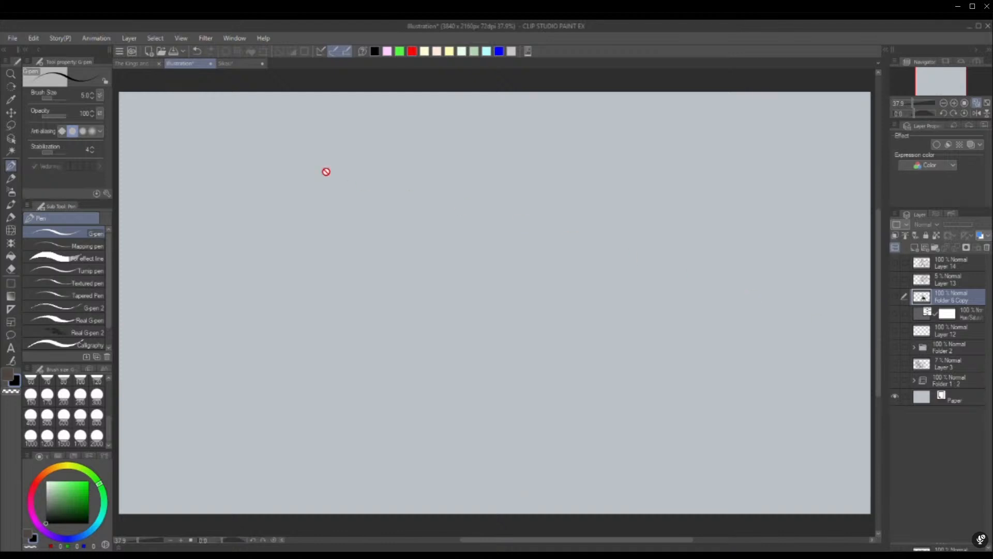
Copy the masked gradient background layer from the mantis painting and paste it directly above Paper in the Illustration document
{"action": "left_click", "coordinate": [234, 63]}
{"action": "left_click", "coordinate": [963, 451]}
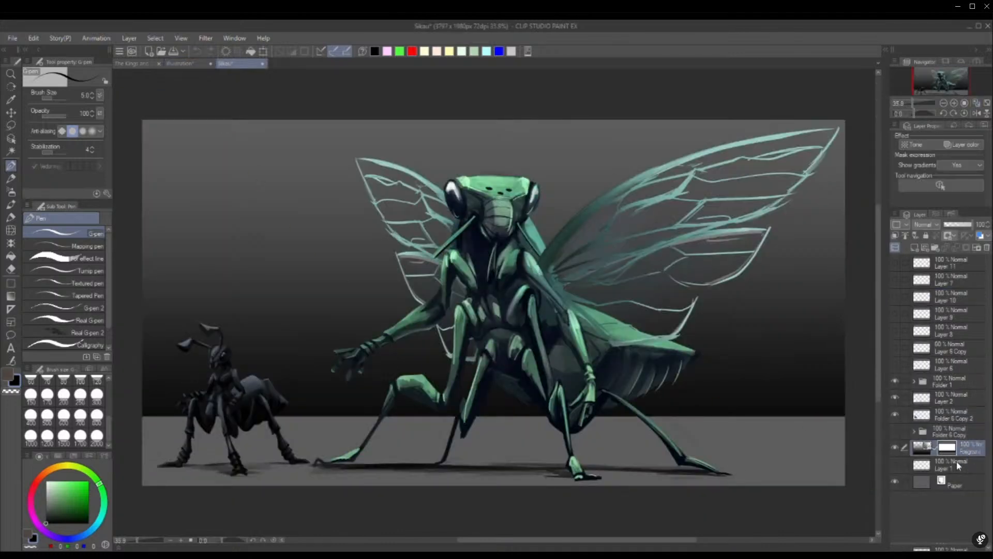
{"action": "left_click", "coordinate": [895, 446]}
{"action": "left_click", "coordinate": [895, 446]}
{"action": "left_click", "coordinate": [182, 63]}
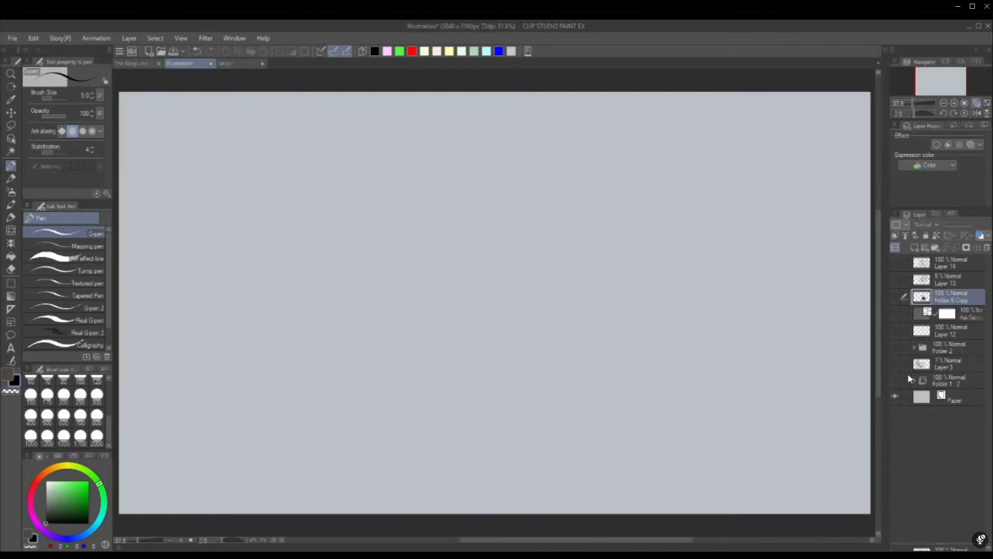
{"action": "left_click", "coordinate": [958, 399]}
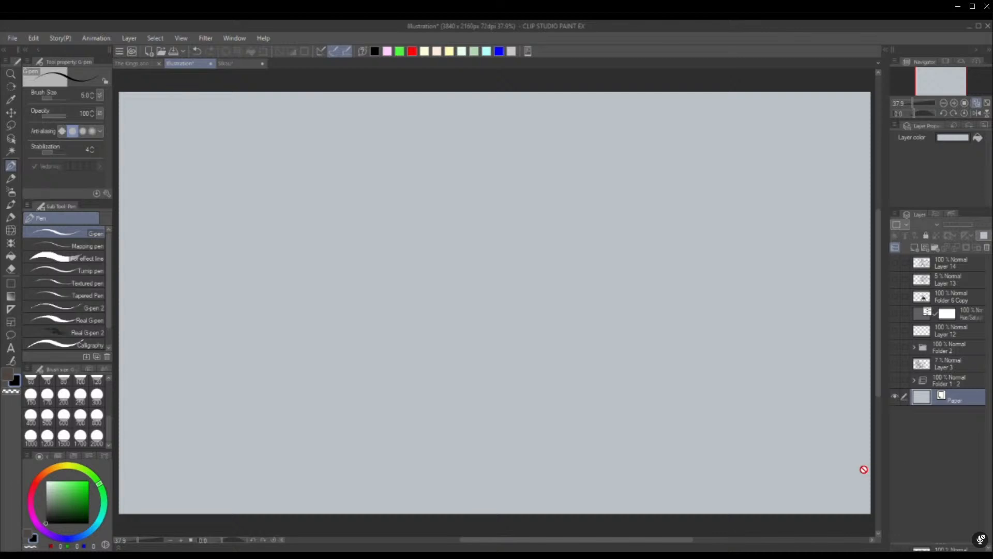
{"action": "key", "text": "ctrl+v"}
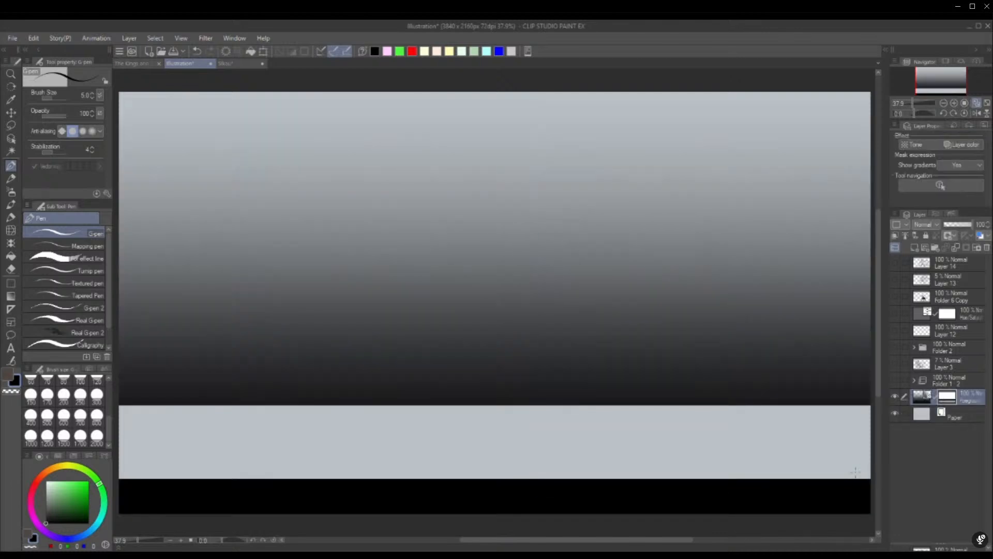
Move the pasted gradient layer straight down until the black strip beneath its floor band leaves the canvas
{"action": "left_click", "coordinate": [11, 113]}
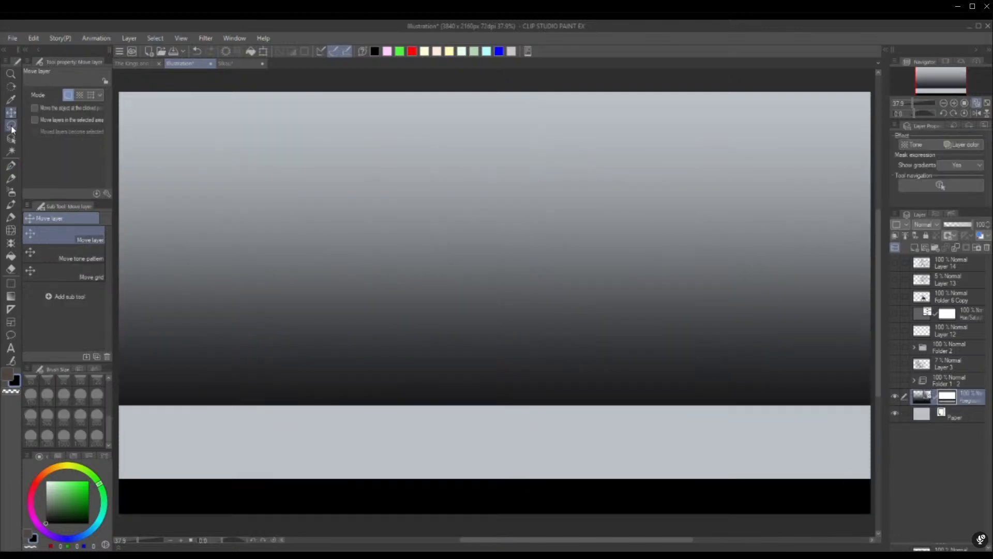
{"action": "key", "text": "Down"}
{"action": "key", "text": "Down"}
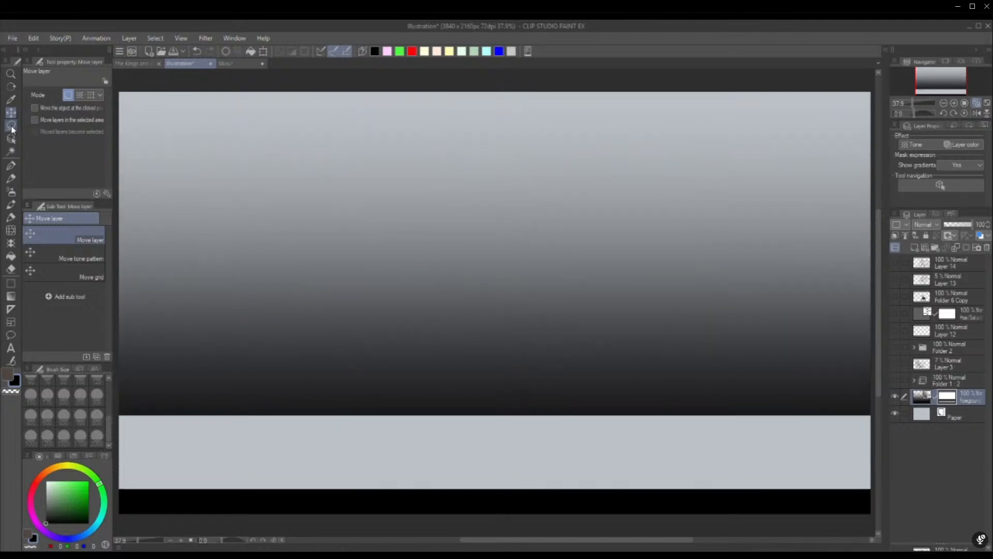
{"action": "key", "text": "Down"}
{"action": "key", "text": "Down"}
{"action": "key", "text": "Down"}
{"action": "key", "text": "Down"}
{"action": "key", "text": "Down"}
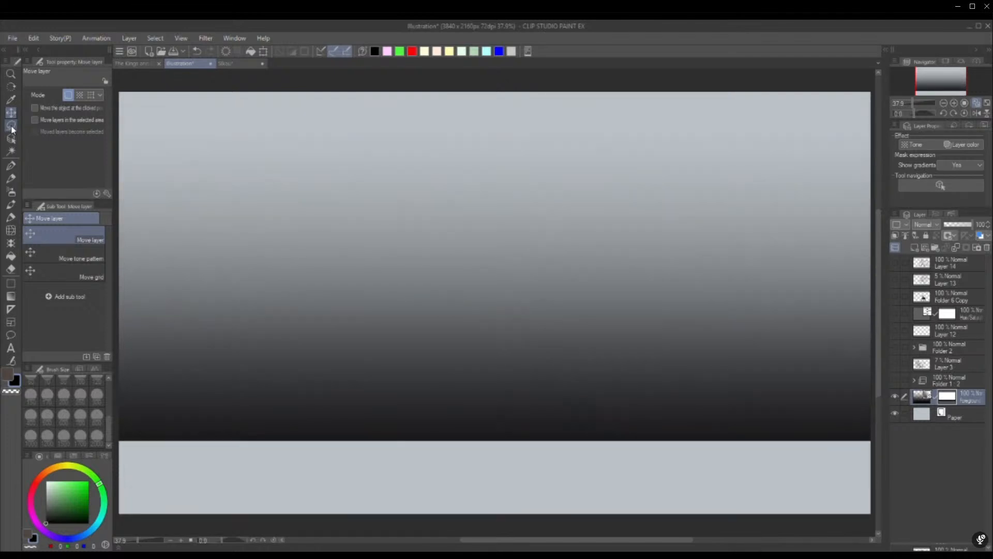
Show the caterpillar in Folder 2 and change the Paper layer's colour to a darker grey
{"action": "left_click", "coordinate": [897, 345]}
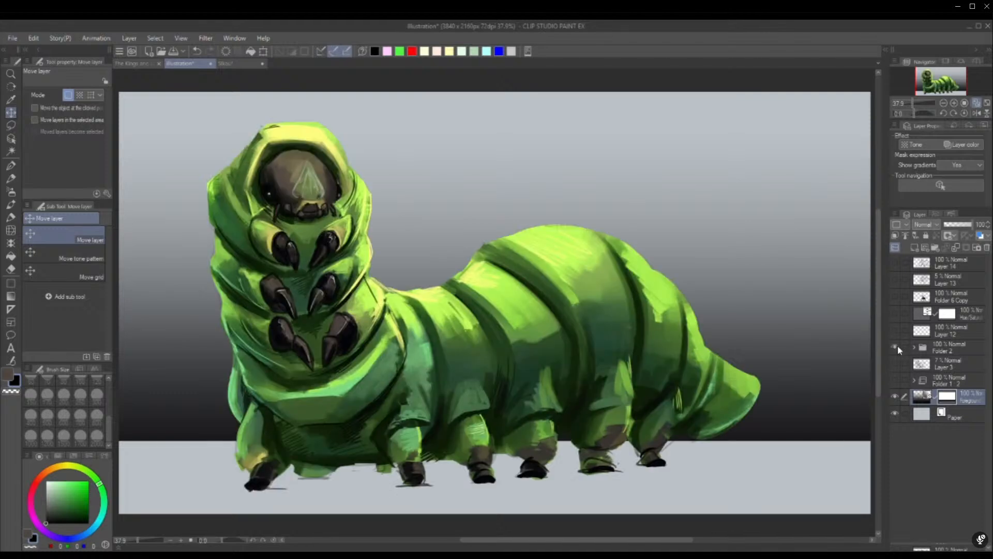
{"action": "left_click", "coordinate": [896, 344]}
{"action": "left_click", "coordinate": [896, 344]}
{"action": "left_click", "coordinate": [922, 416]}
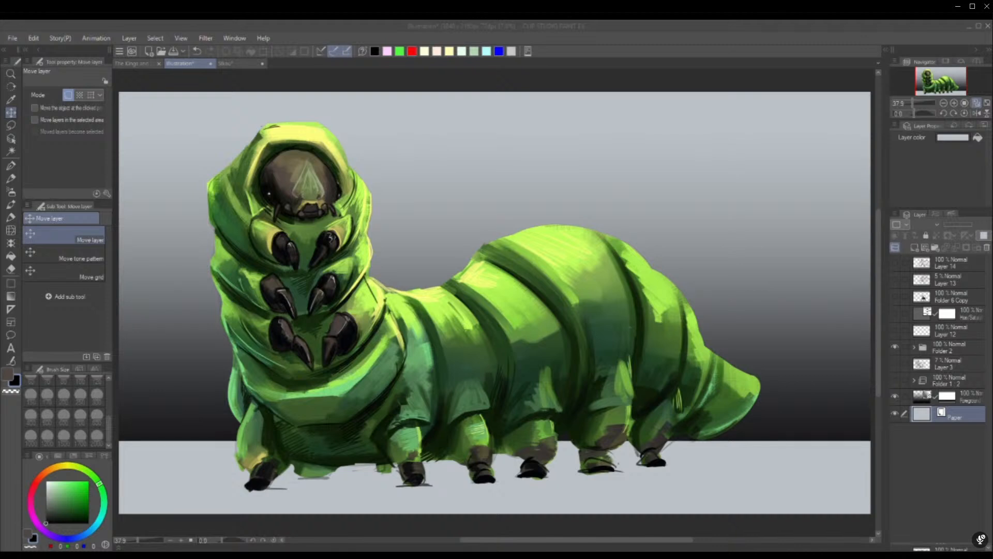
{"action": "left_click", "coordinate": [376, 332]}
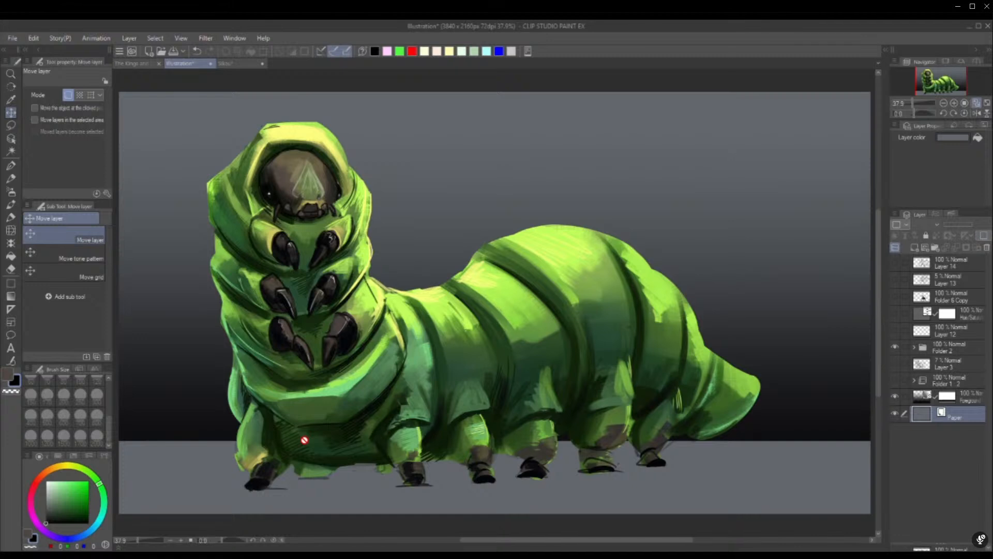
Add a new layer above Paper and paint dark ground shadows under the caterpillar's feet with the Flat marker at sizes 17 and 50
{"action": "left_click", "coordinate": [915, 247]}
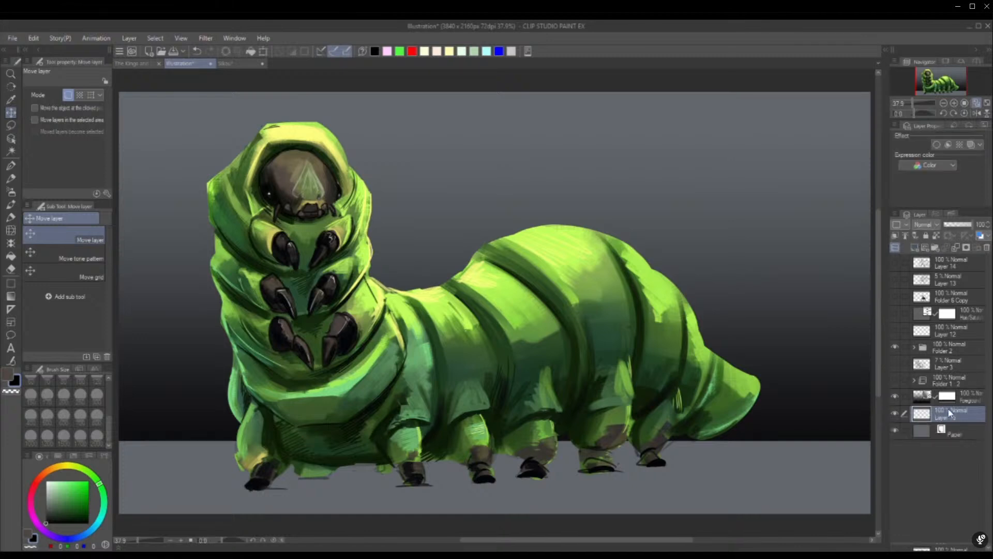
{"action": "left_click", "coordinate": [11, 218]}
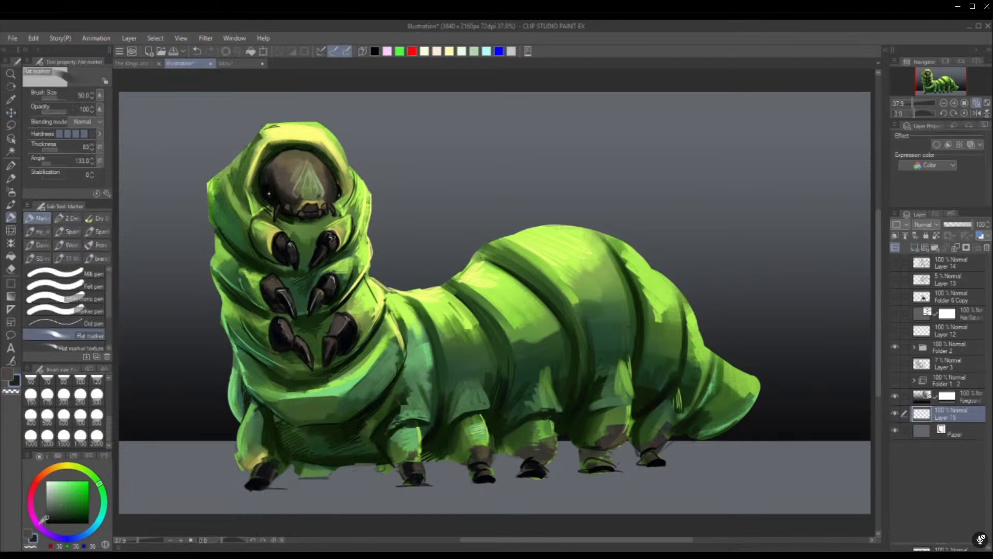
{"action": "left_click", "coordinate": [97, 394]}
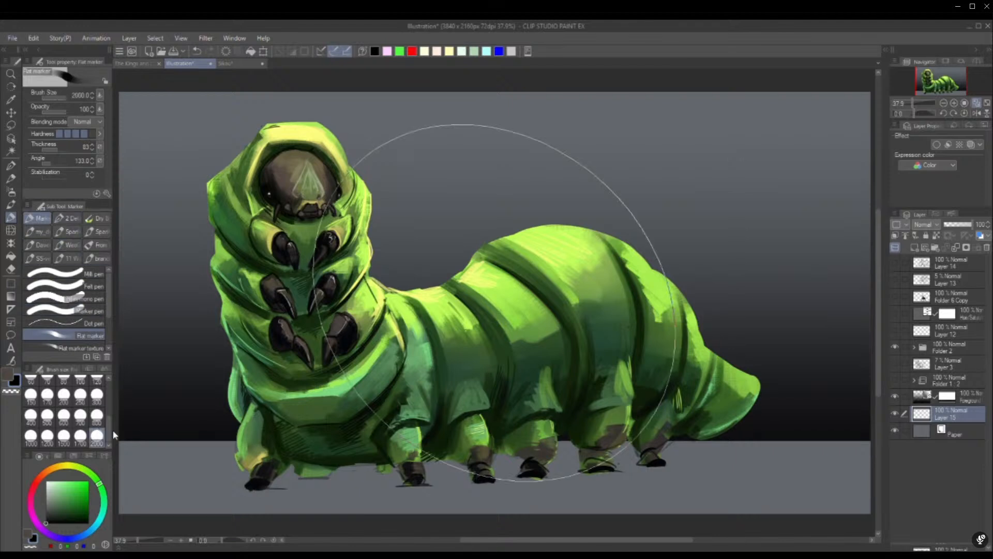
{"action": "scroll", "coordinate": [99, 408], "scroll_direction": "up", "scroll_amount": 5}
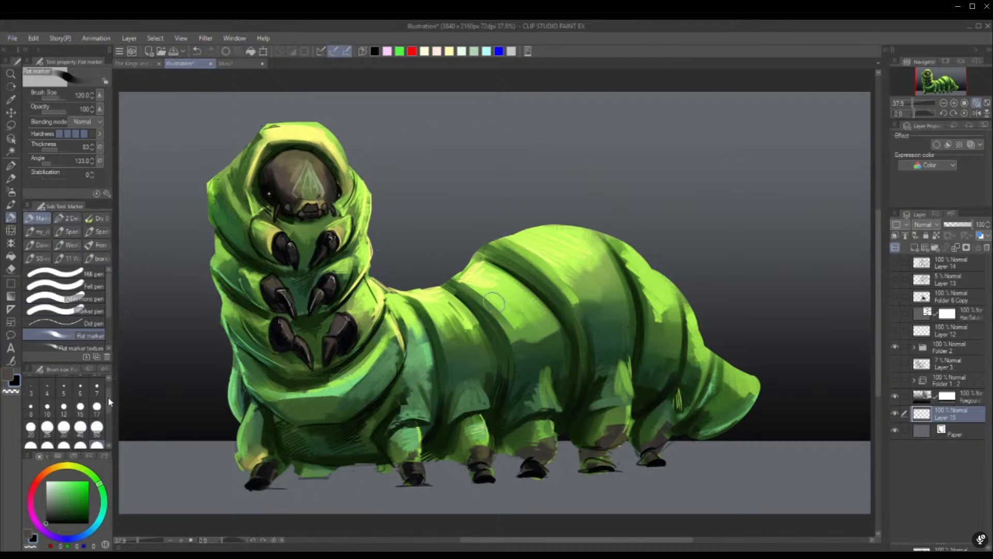
{"action": "left_click", "coordinate": [97, 406]}
{"action": "mouse_move", "coordinate": [283, 487]}
{"action": "left_mouse_down"}
{"action": "mouse_move", "coordinate": [225, 488]}
{"action": "mouse_move", "coordinate": [432, 484]}
{"action": "mouse_move", "coordinate": [372, 485]}
{"action": "left_mouse_up"}
{"action": "left_click", "coordinate": [97, 427]}
{"action": "left_click_drag", "start_coordinate": [476, 482], "coordinate": [379, 482]}
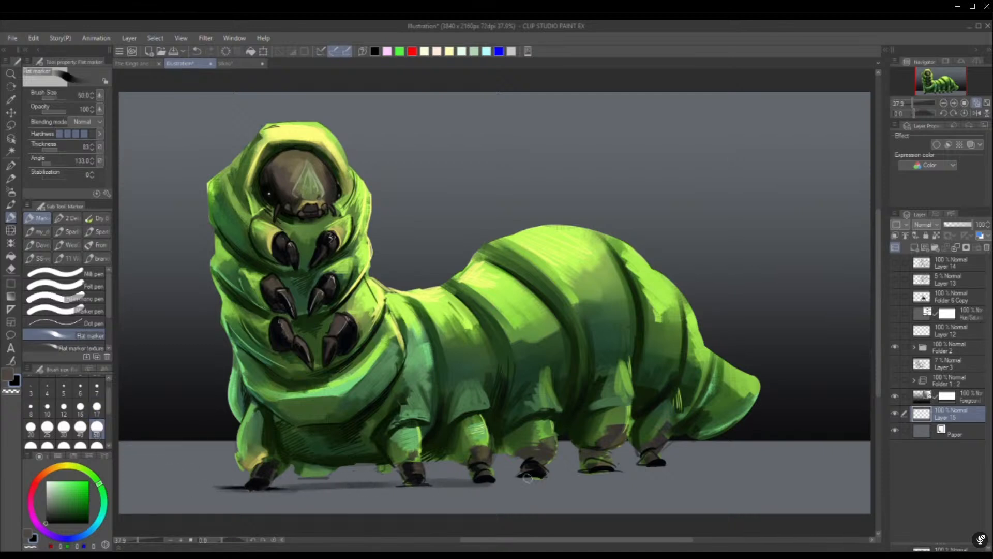
{"action": "left_click_drag", "start_coordinate": [533, 478], "coordinate": [450, 478]}
{"action": "left_click_drag", "start_coordinate": [585, 476], "coordinate": [506, 478]}
Build up the ground shadow between the caterpillar's front foot and middle feet with size 17 Flat marker strokes
{"action": "left_click", "coordinate": [97, 408]}
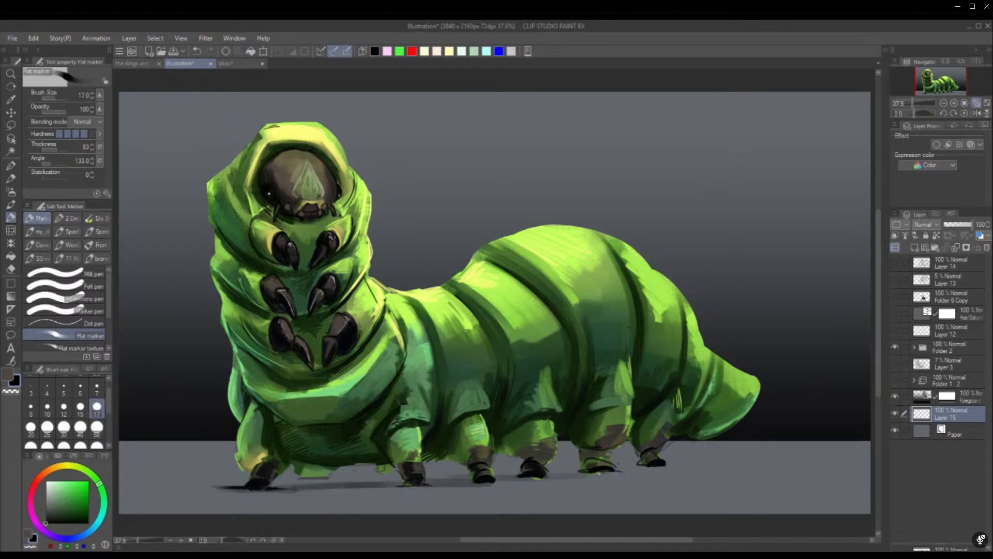
{"action": "left_click_drag", "start_coordinate": [585, 475], "coordinate": [499, 474]}
{"action": "left_click_drag", "start_coordinate": [369, 478], "coordinate": [272, 487]}
{"action": "left_click_drag", "start_coordinate": [401, 476], "coordinate": [323, 477]}
{"action": "left_click_drag", "start_coordinate": [400, 472], "coordinate": [323, 478]}
{"action": "left_click_drag", "start_coordinate": [365, 477], "coordinate": [310, 479]}
{"action": "left_click_drag", "start_coordinate": [405, 478], "coordinate": [357, 480]}
{"action": "mouse_move", "coordinate": [469, 473]}
{"action": "left_mouse_down"}
{"action": "mouse_move", "coordinate": [425, 473]}
{"action": "mouse_move", "coordinate": [443, 477]}
{"action": "left_mouse_up"}
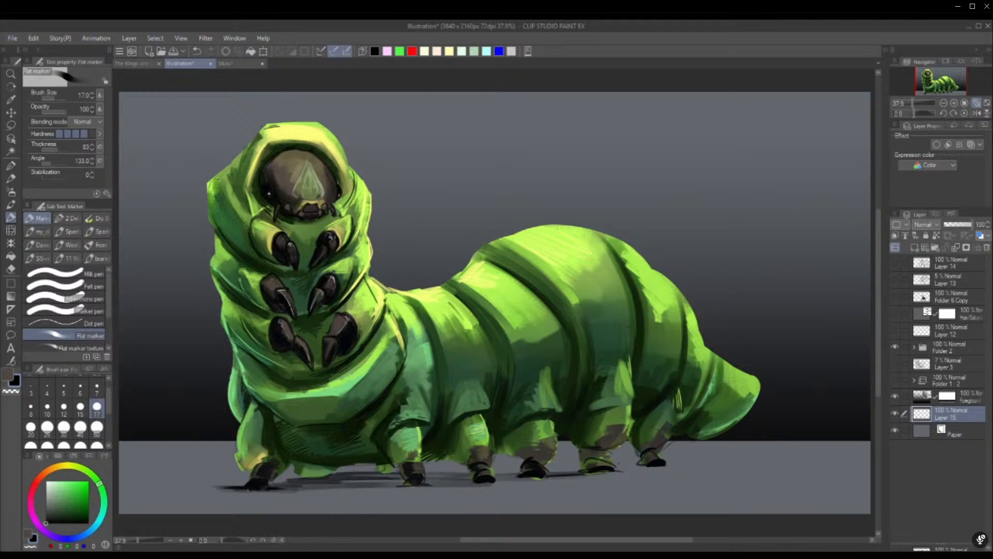
{"action": "left_click_drag", "start_coordinate": [326, 480], "coordinate": [269, 488]}
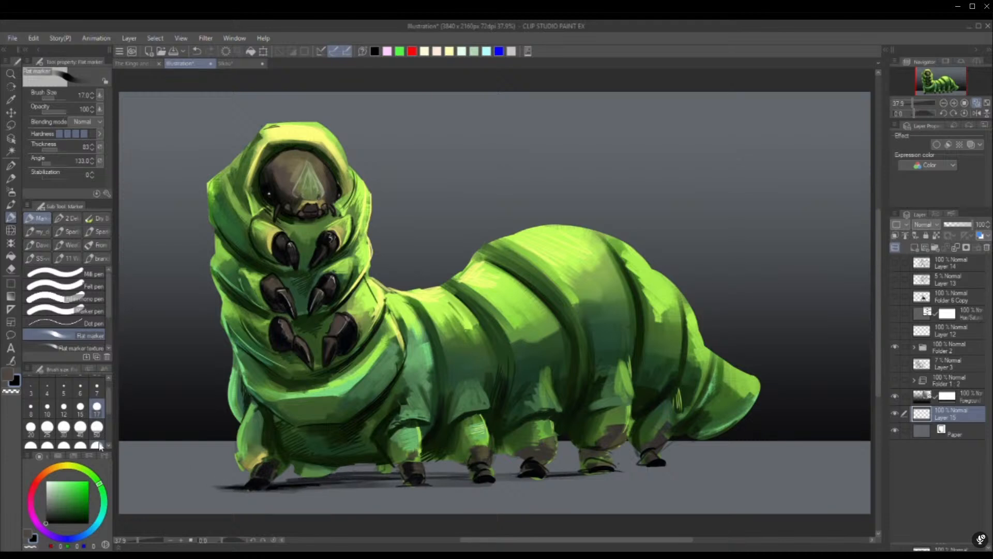
Extend the ground shadow back to the rear feet and unify it into one long band with the Flat marker at size 50
{"action": "left_click", "coordinate": [97, 427]}
{"action": "left_click_drag", "start_coordinate": [468, 472], "coordinate": [425, 471]}
{"action": "left_click_drag", "start_coordinate": [581, 468], "coordinate": [546, 470]}
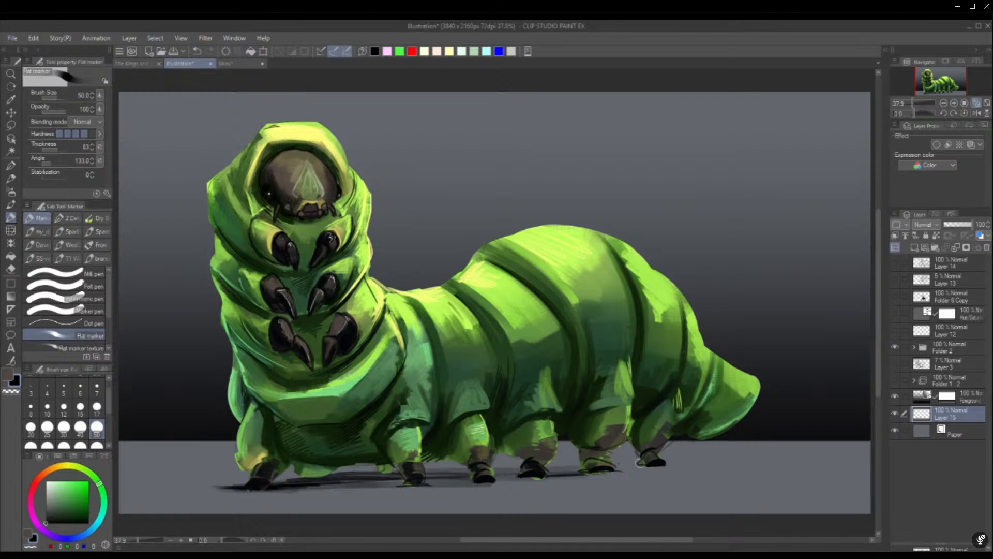
{"action": "left_click_drag", "start_coordinate": [661, 463], "coordinate": [615, 468]}
{"action": "left_click_drag", "start_coordinate": [580, 469], "coordinate": [548, 472]}
{"action": "left_click_drag", "start_coordinate": [672, 462], "coordinate": [609, 466]}
{"action": "left_click_drag", "start_coordinate": [582, 466], "coordinate": [217, 488]}
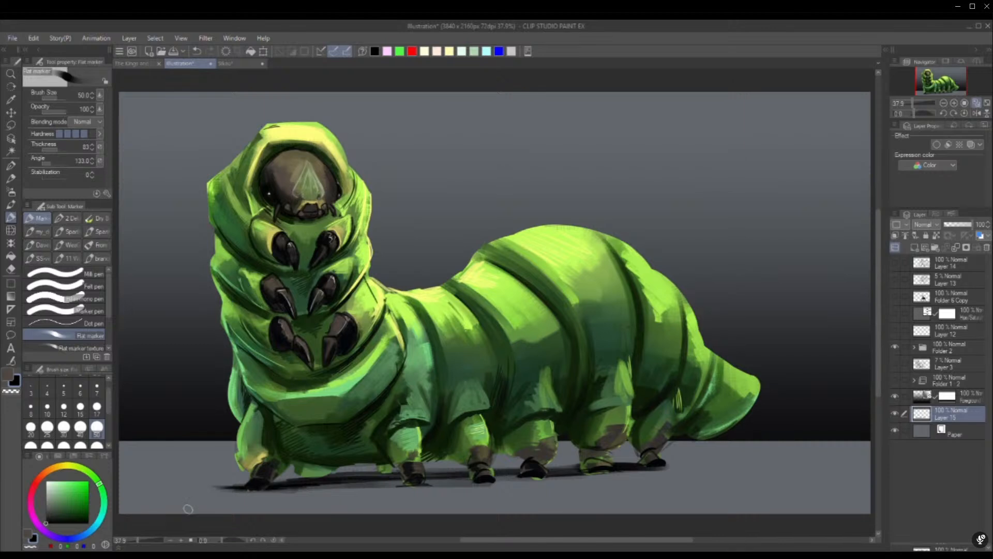
Expand Folder 2 and check what Layer 11 and Layer 10 contribute by toggling their visibility
{"action": "left_click", "coordinate": [914, 347]}
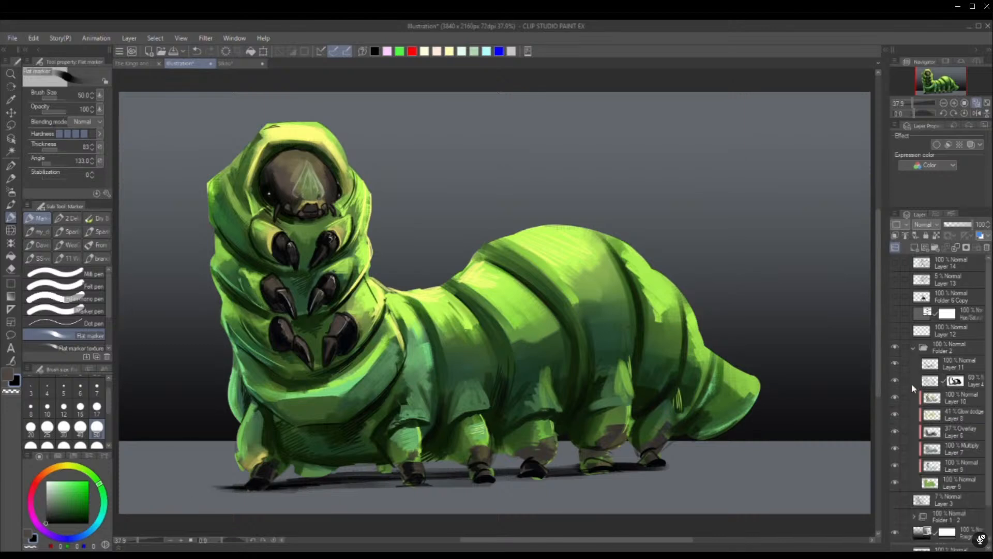
{"action": "left_click", "coordinate": [895, 364]}
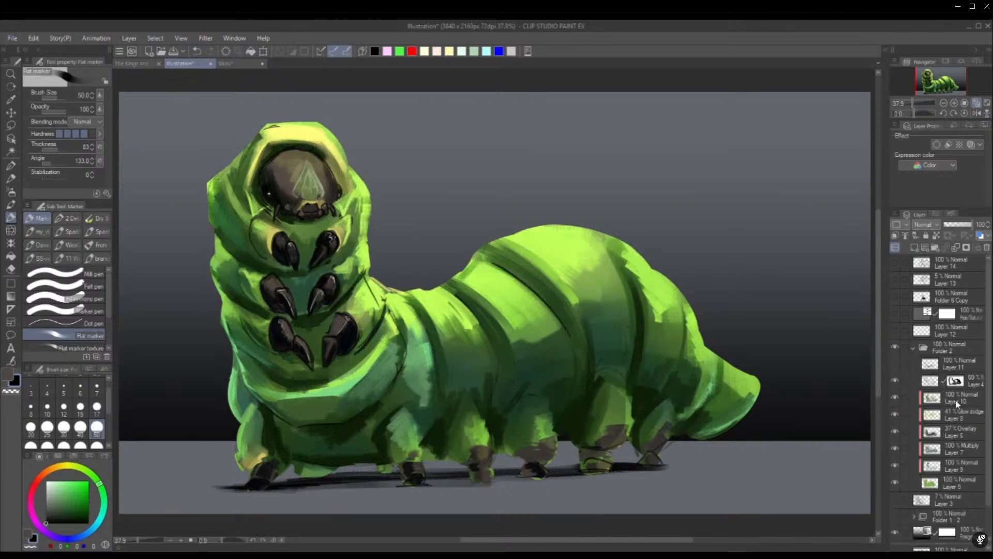
{"action": "left_click", "coordinate": [896, 398]}
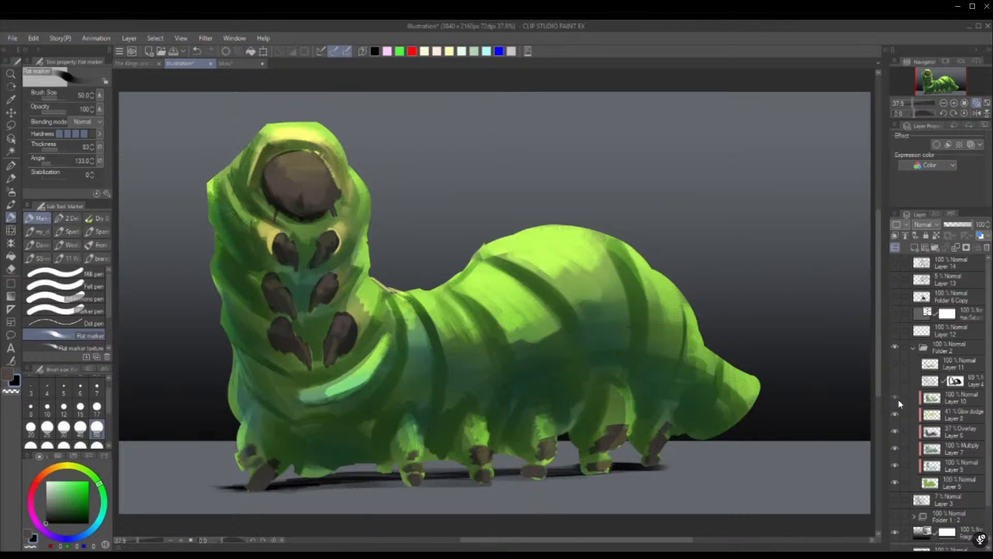
{"action": "left_click", "coordinate": [897, 399]}
Make Layer 10 active, undo the misplaced belly stroke and paint the belly's underside behind the front leg in sampled dark green
{"action": "left_click", "coordinate": [331, 459], "text": "alt"}
{"action": "mouse_move", "coordinate": [331, 458]}
{"action": "left_mouse_down"}
{"action": "mouse_move", "coordinate": [298, 468]}
{"action": "mouse_move", "coordinate": [340, 468]}
{"action": "mouse_move", "coordinate": [298, 470]}
{"action": "left_mouse_up"}
{"action": "left_click", "coordinate": [965, 398]}
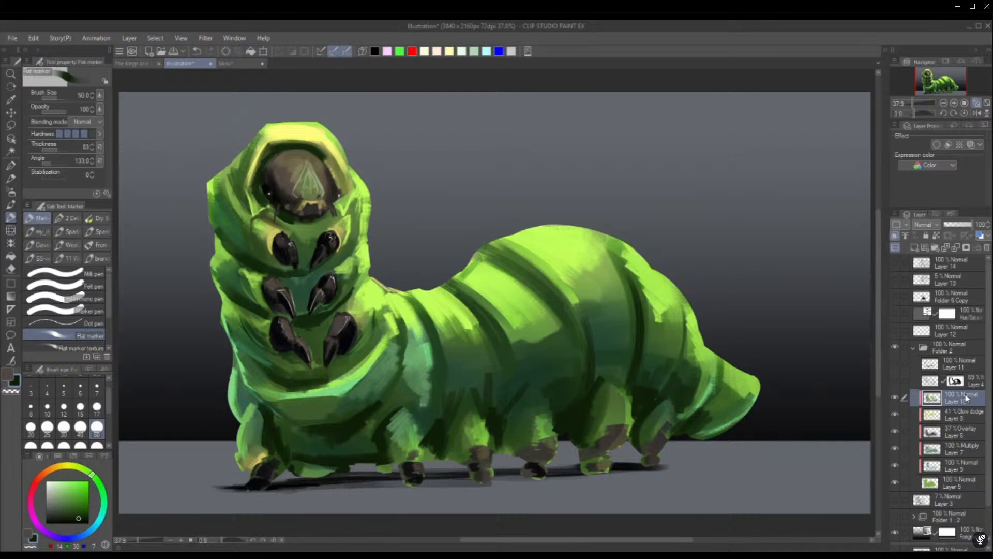
{"action": "key", "text": "ctrl+z"}
{"action": "mouse_move", "coordinate": [322, 463]}
{"action": "left_mouse_down"}
{"action": "mouse_move", "coordinate": [300, 468]}
{"action": "mouse_move", "coordinate": [395, 466]}
{"action": "mouse_move", "coordinate": [313, 469]}
{"action": "mouse_move", "coordinate": [334, 465]}
{"action": "left_mouse_up"}
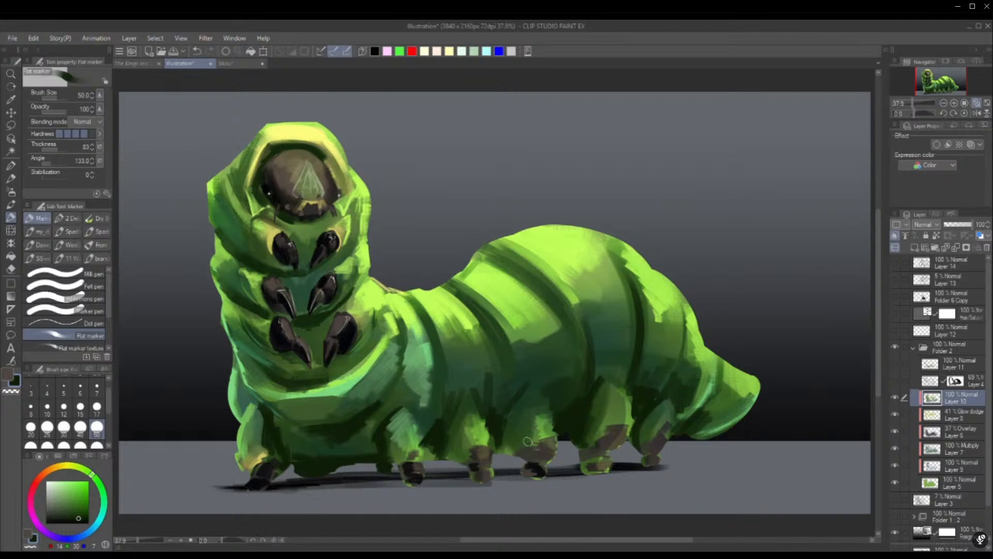
Show Layer 11 and Layer 4 in Folder 2 and make Layer 11 active
{"action": "left_click", "coordinate": [896, 365]}
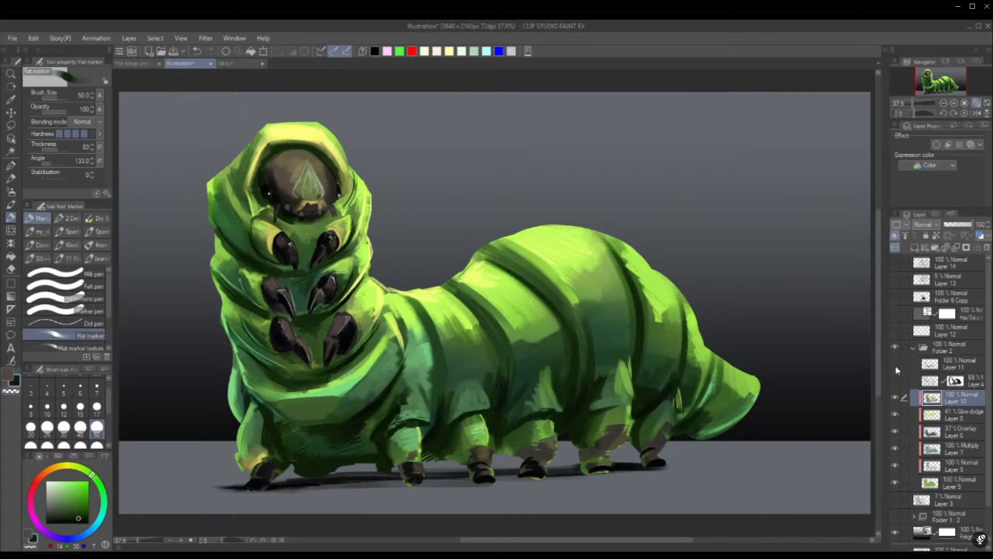
{"action": "left_click", "coordinate": [897, 365]}
{"action": "left_click", "coordinate": [896, 364]}
{"action": "left_click", "coordinate": [954, 367]}
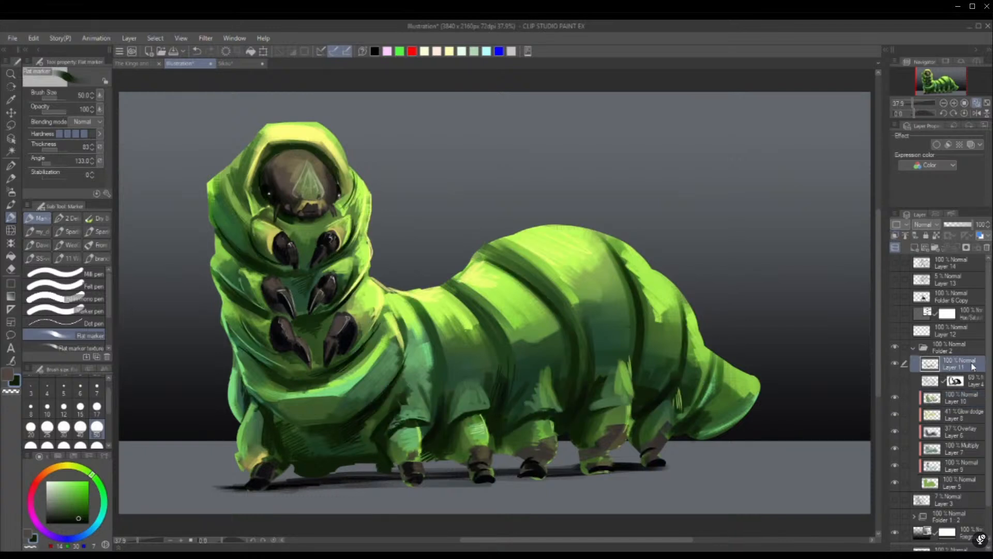
{"action": "left_click", "coordinate": [898, 381]}
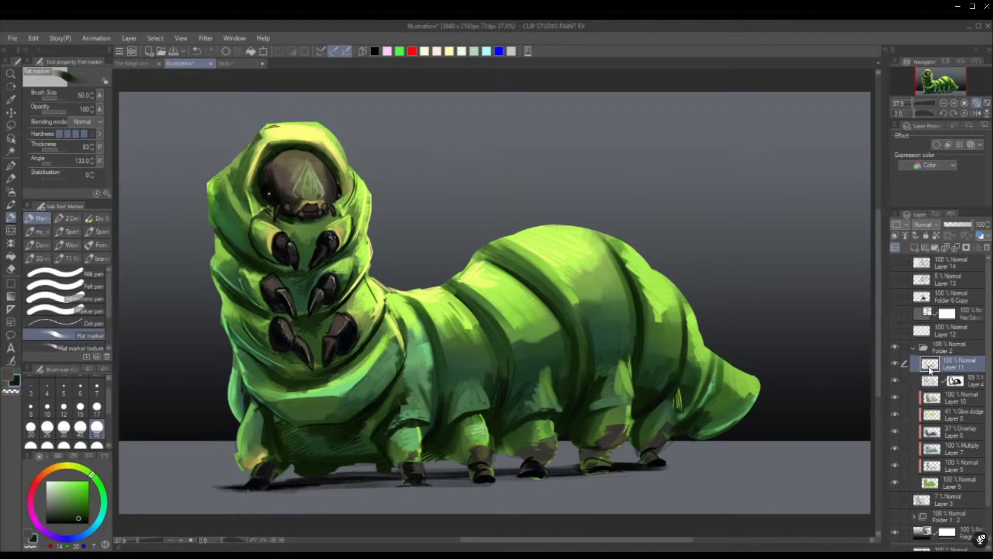
Paint small dark far-side feet beneath the belly on either side of the second leg with the Flat marker at size 17
{"action": "left_click", "coordinate": [97, 407]}
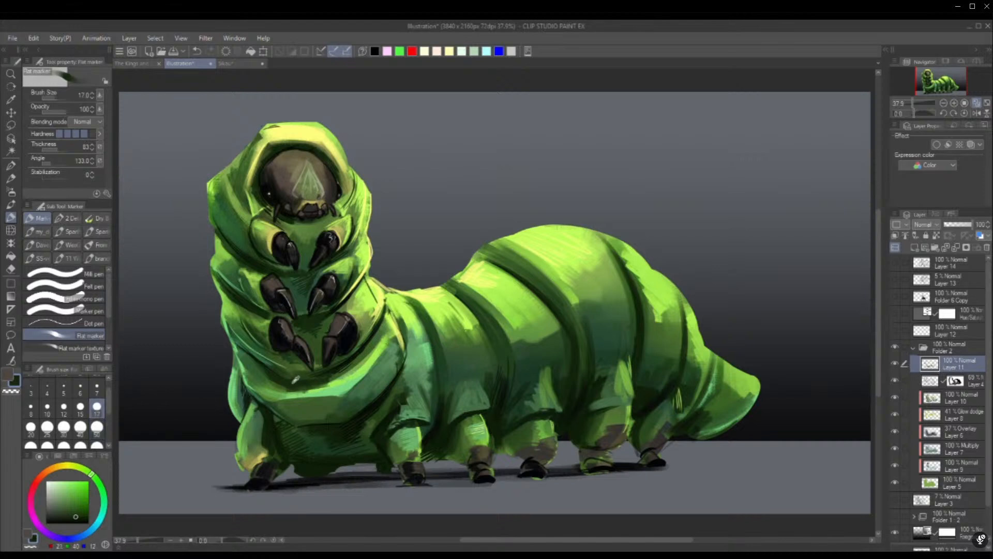
{"action": "left_click", "coordinate": [349, 361], "text": "alt"}
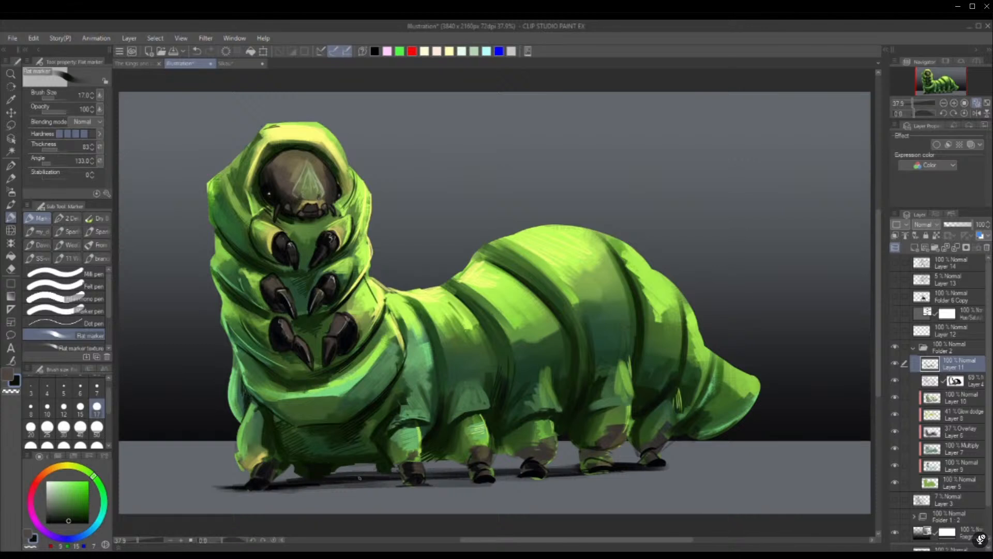
{"action": "left_click_drag", "start_coordinate": [382, 465], "coordinate": [383, 471]}
{"action": "left_click_drag", "start_coordinate": [444, 460], "coordinate": [459, 470]}
Refine the outer edge of the front leg and the body fold above it with light greens sampled from the caterpillar
{"action": "left_click", "coordinate": [413, 432], "text": "alt"}
{"action": "mouse_move", "coordinate": [250, 388]}
{"action": "left_mouse_down"}
{"action": "mouse_move", "coordinate": [279, 403]}
{"action": "mouse_move", "coordinate": [237, 458]}
{"action": "left_mouse_up"}
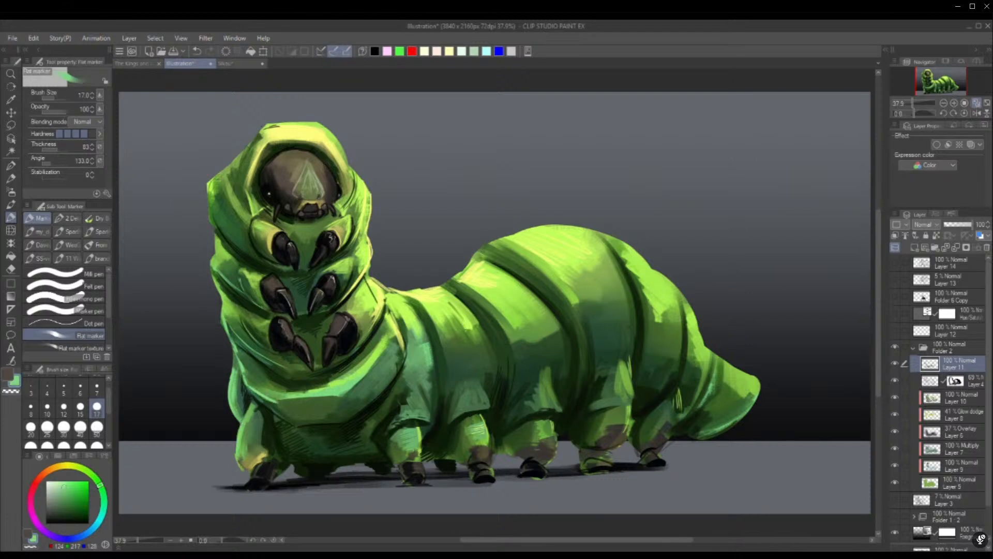
{"action": "left_click", "coordinate": [219, 244], "text": "alt"}
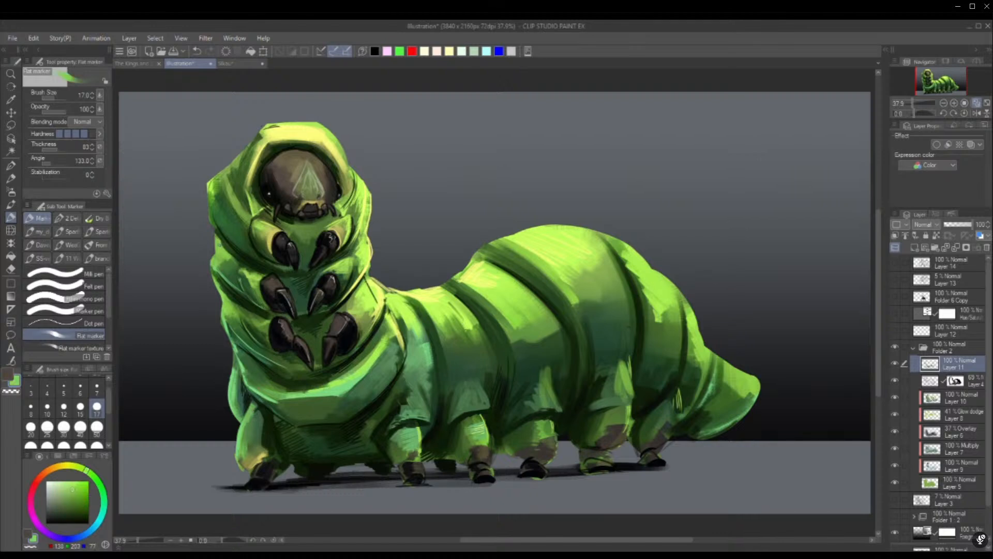
{"action": "left_click_drag", "start_coordinate": [239, 430], "coordinate": [235, 455]}
{"action": "left_click", "coordinate": [363, 248], "text": "alt"}
{"action": "left_click_drag", "start_coordinate": [239, 434], "coordinate": [241, 465]}
{"action": "left_click", "coordinate": [246, 421], "text": "alt"}
{"action": "left_click", "coordinate": [269, 394], "text": "alt"}
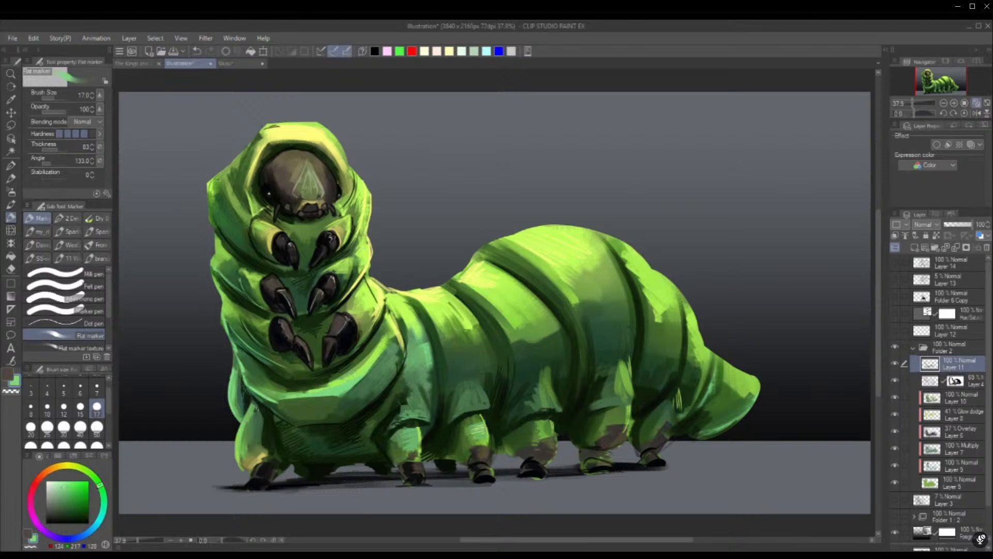
{"action": "left_click_drag", "start_coordinate": [241, 422], "coordinate": [239, 437]}
{"action": "left_click_drag", "start_coordinate": [235, 369], "coordinate": [229, 392]}
Blend the shading along the body segment just above the second leg using greens sampled from around it
{"action": "left_click", "coordinate": [429, 391], "text": "alt"}
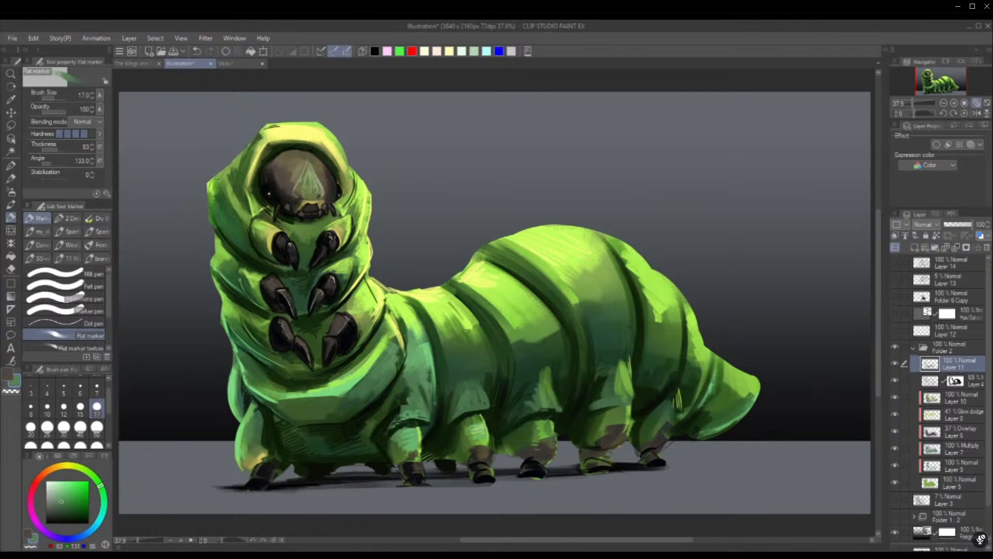
{"action": "left_click", "coordinate": [432, 416], "text": "alt"}
{"action": "left_click", "coordinate": [438, 383], "text": "alt"}
{"action": "left_click", "coordinate": [433, 384], "text": "alt"}
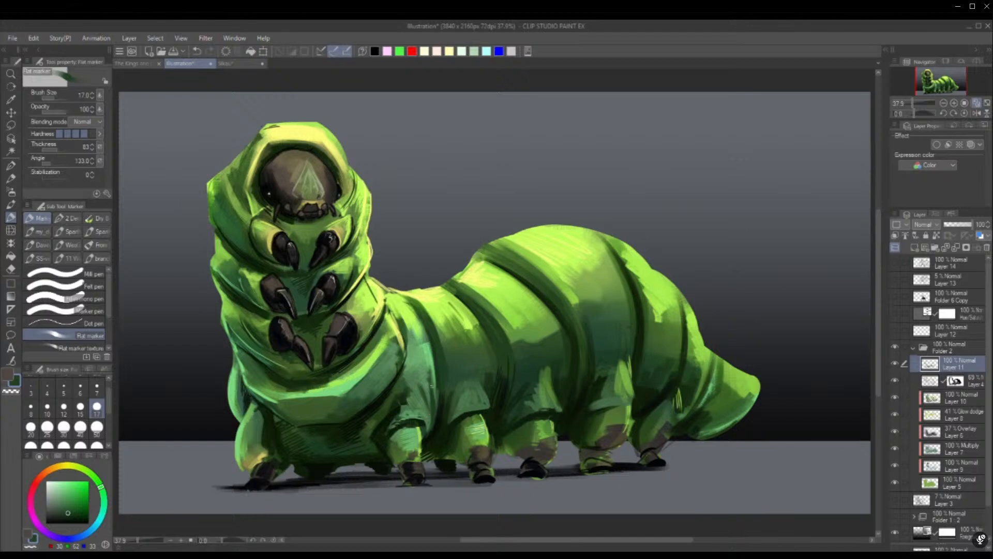
{"action": "left_click_drag", "start_coordinate": [432, 385], "coordinate": [436, 388]}
{"action": "left_click", "coordinate": [428, 369], "text": "alt"}
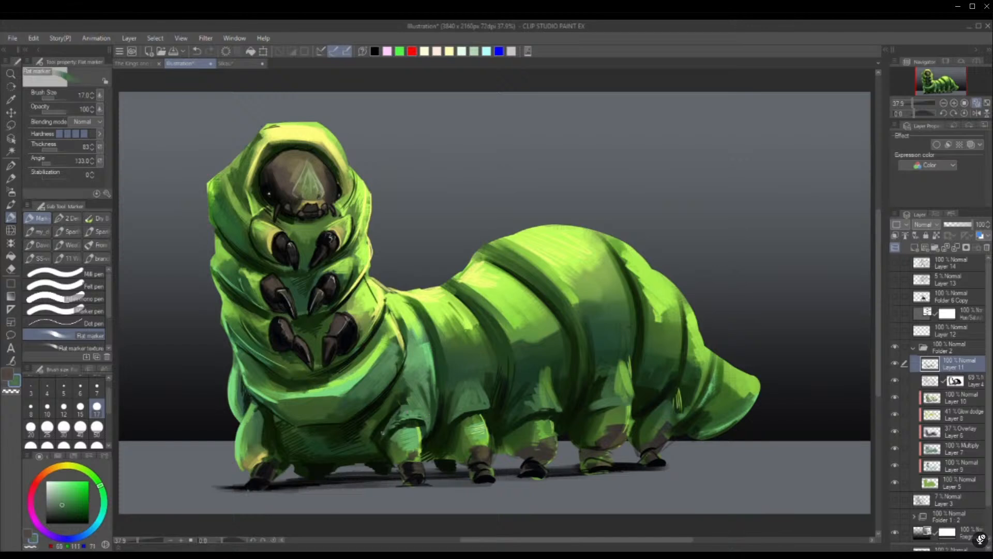
Rework the top of the second leg and the adjoining belly shadow with sampled greens, raising the Flat marker to size 50
{"action": "left_click", "coordinate": [383, 429], "text": "alt"}
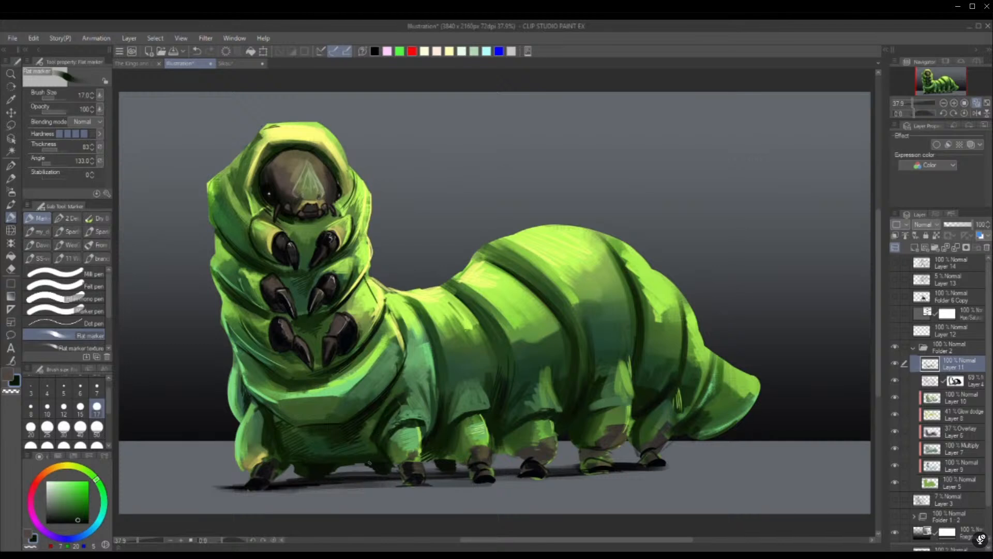
{"action": "left_click", "coordinate": [374, 447], "text": "alt"}
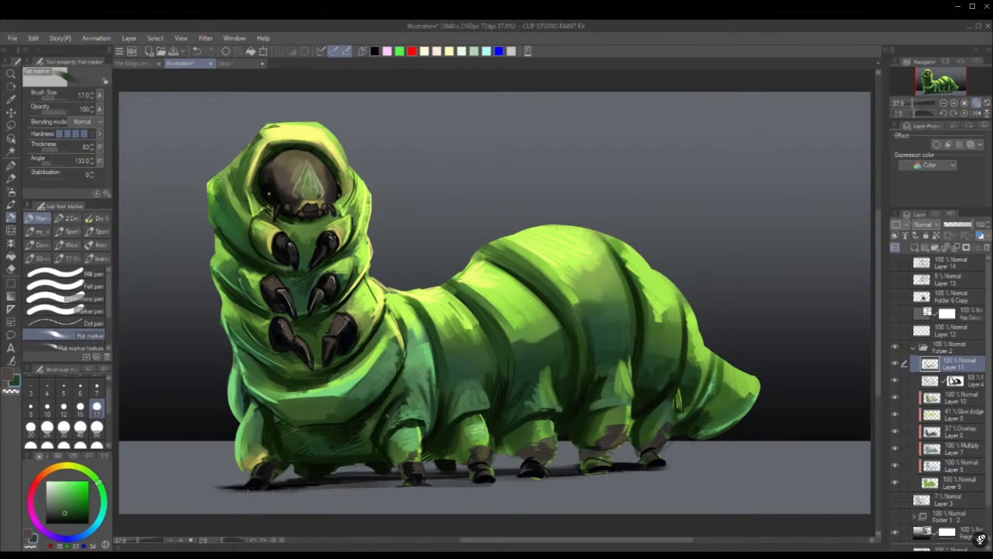
{"action": "left_click", "coordinate": [411, 407], "text": "alt"}
{"action": "mouse_move", "coordinate": [407, 406]}
{"action": "left_mouse_down"}
{"action": "mouse_move", "coordinate": [389, 426]}
{"action": "mouse_move", "coordinate": [396, 400]}
{"action": "mouse_move", "coordinate": [383, 407]}
{"action": "mouse_move", "coordinate": [406, 403]}
{"action": "mouse_move", "coordinate": [393, 424]}
{"action": "left_mouse_up"}
{"action": "left_click", "coordinate": [97, 427]}
{"action": "left_click", "coordinate": [381, 439], "text": "alt"}
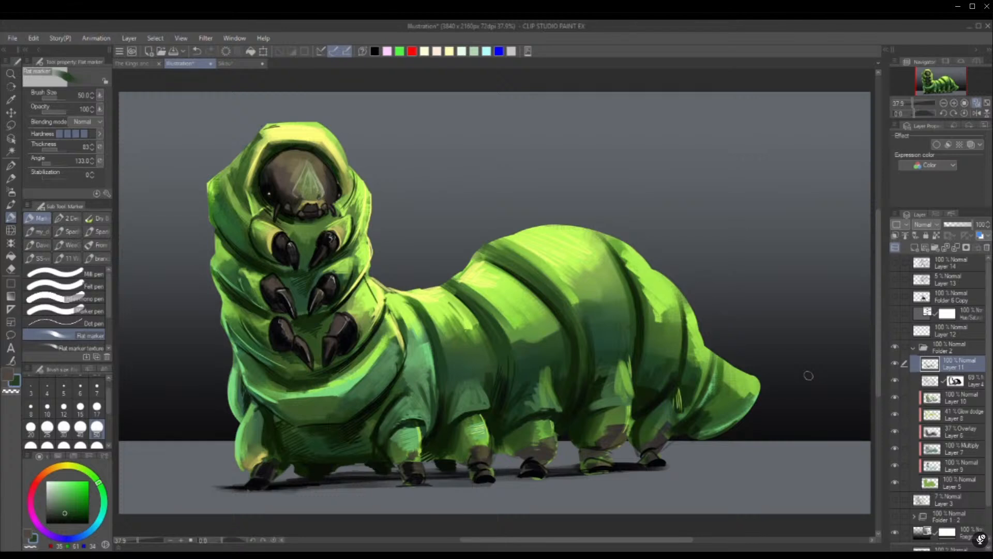
Show Folder 6 Copy and move its ant figure straight right so it stands over the caterpillar's tail end
{"action": "left_click", "coordinate": [896, 296]}
{"action": "left_click", "coordinate": [896, 296]}
{"action": "left_click", "coordinate": [921, 303]}
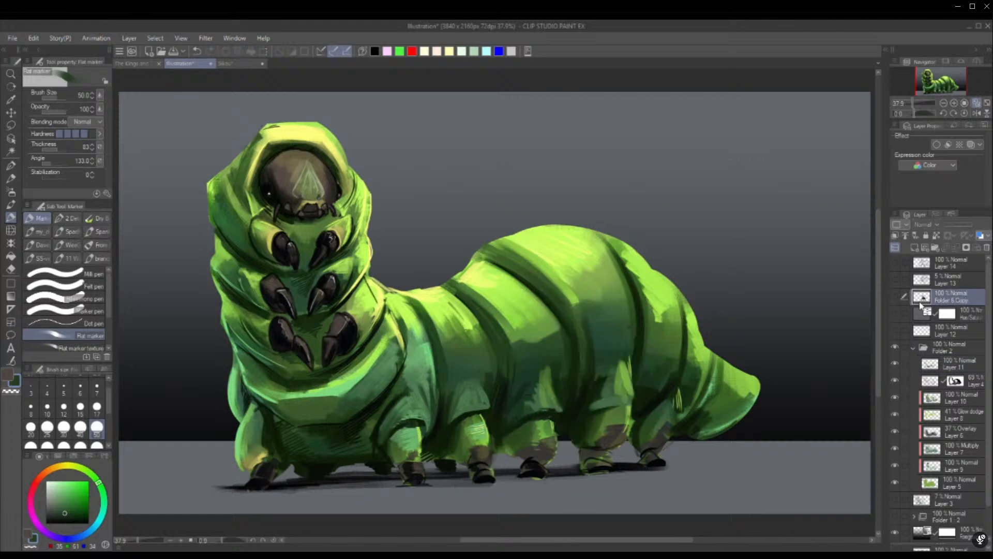
{"action": "left_click", "coordinate": [240, 66]}
{"action": "left_click", "coordinate": [194, 64]}
{"action": "left_click", "coordinate": [11, 112]}
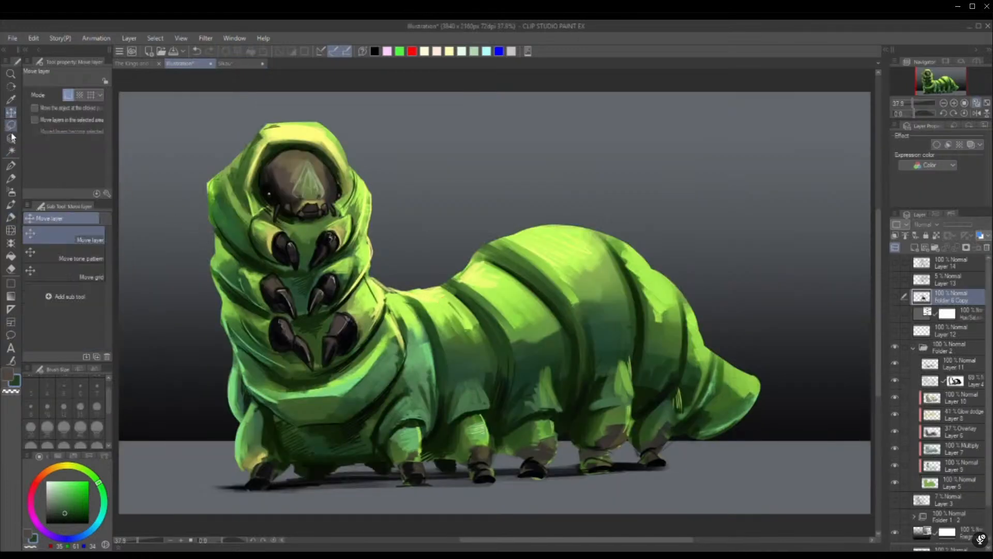
{"action": "left_click", "coordinate": [896, 297]}
{"action": "left_click_drag", "start_coordinate": [594, 362], "coordinate": [731, 362]}
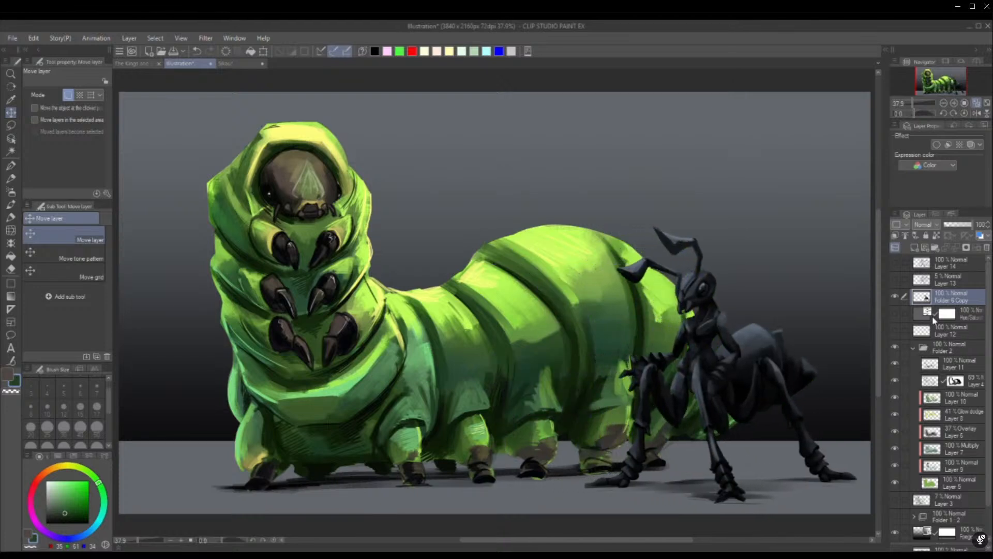
Collapse Folder 2, move the shadow layer, Layer 15, directly beneath it and select both together
{"action": "left_click", "coordinate": [908, 352]}
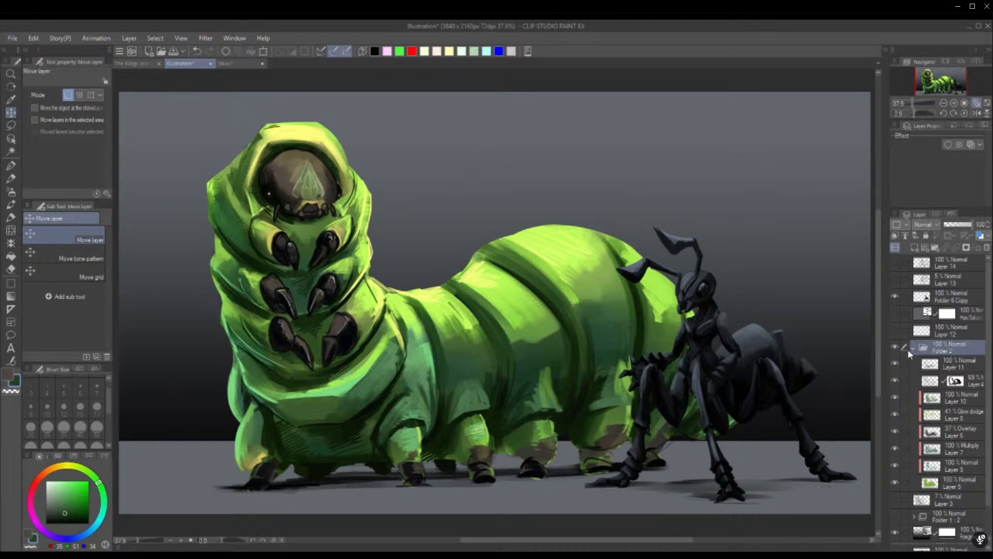
{"action": "left_click", "coordinate": [914, 350]}
{"action": "left_click_drag", "start_coordinate": [950, 414], "coordinate": [958, 354]}
{"action": "left_click", "coordinate": [958, 352], "text": "ctrl"}
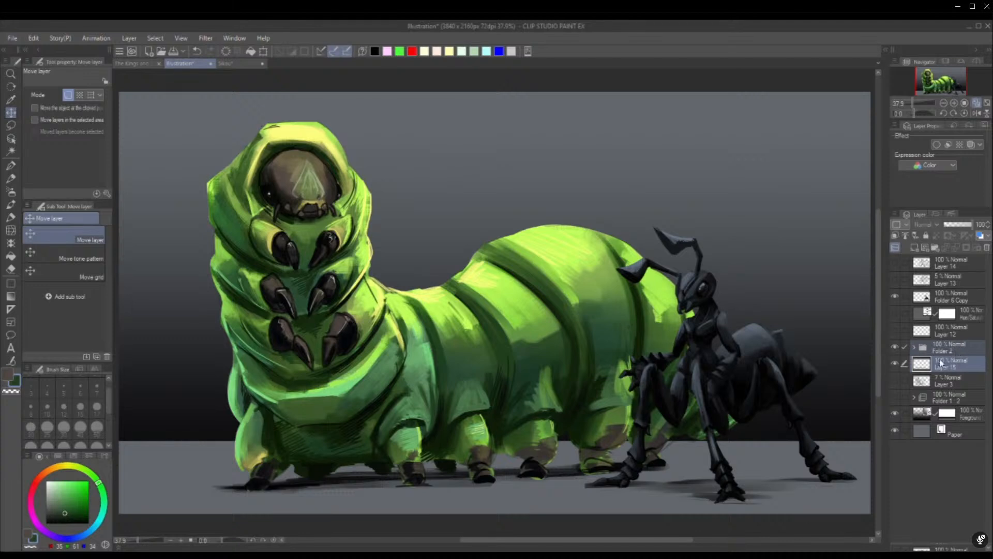
Nudge the selected caterpillar folder and shadow layer left past the ant, and bring them partly back right to balance the composition
{"action": "key", "text": "shift+Left"}
{"action": "key", "text": "shift+Left"}
{"action": "key", "text": "shift+Left"}
{"action": "key", "text": "shift+Left"}
{"action": "key", "text": "shift+Left"}
{"action": "key", "text": "shift+Left"}
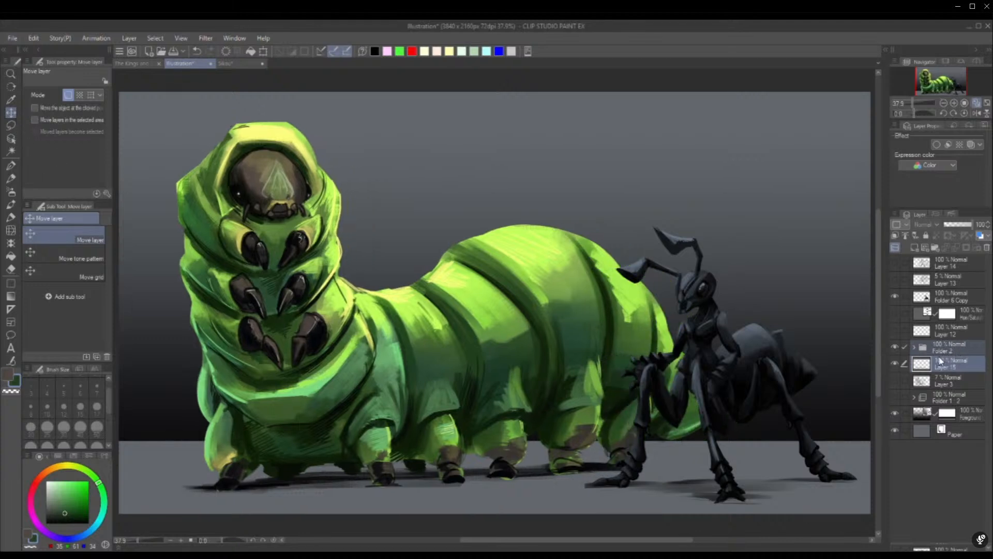
{"action": "key", "text": "shift+Left"}
{"action": "key", "text": "shift+Left"}
{"action": "key", "text": "shift+Left"}
{"action": "key", "text": "shift+Left"}
{"action": "key", "text": "shift+Left"}
{"action": "key", "text": "shift+Left"}
{"action": "key", "text": "shift+Left"}
{"action": "key", "text": "shift+Right"}
{"action": "key", "text": "shift+Right"}
{"action": "key", "text": "shift+Right"}
{"action": "key", "text": "shift+Right"}
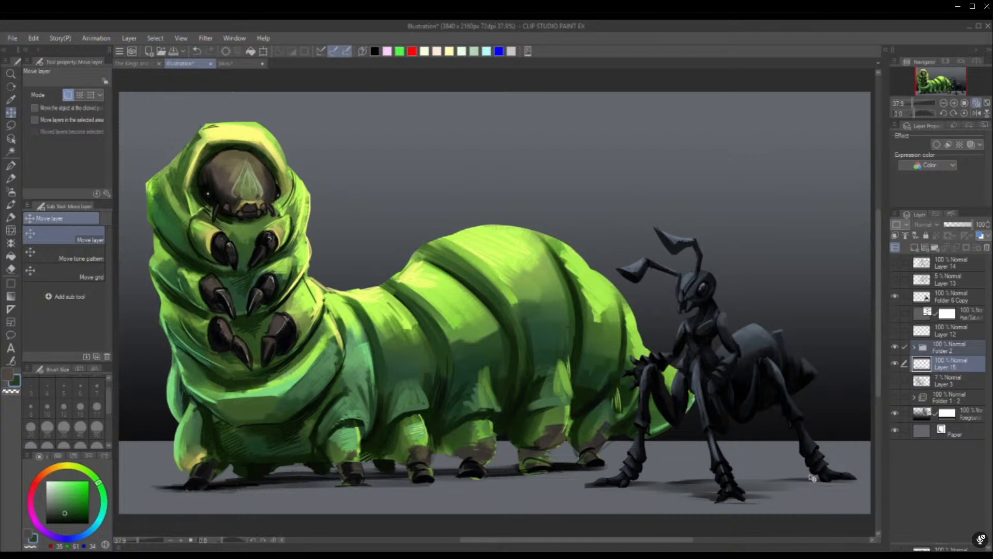
{"action": "key", "text": "shift+Right"}
{"action": "key", "text": "shift+Right"}
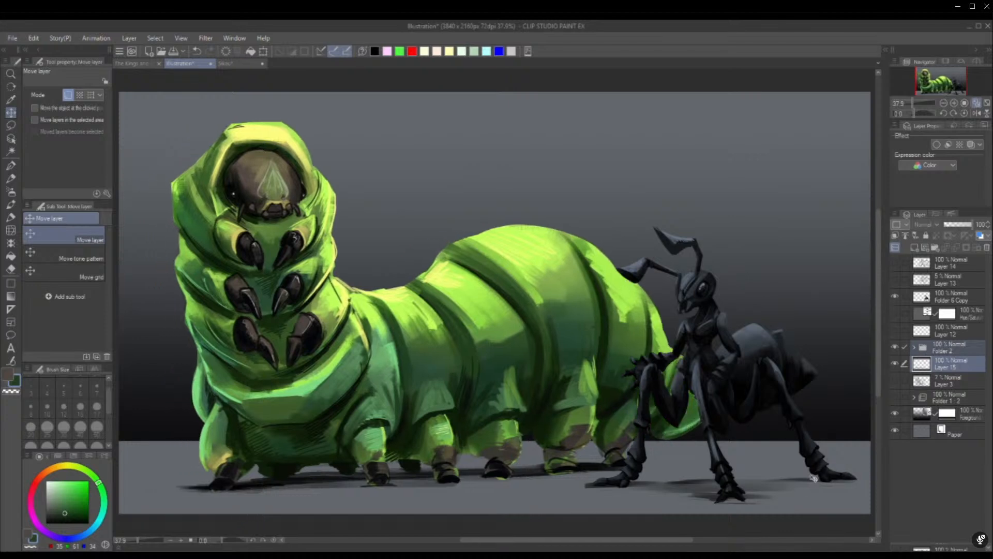